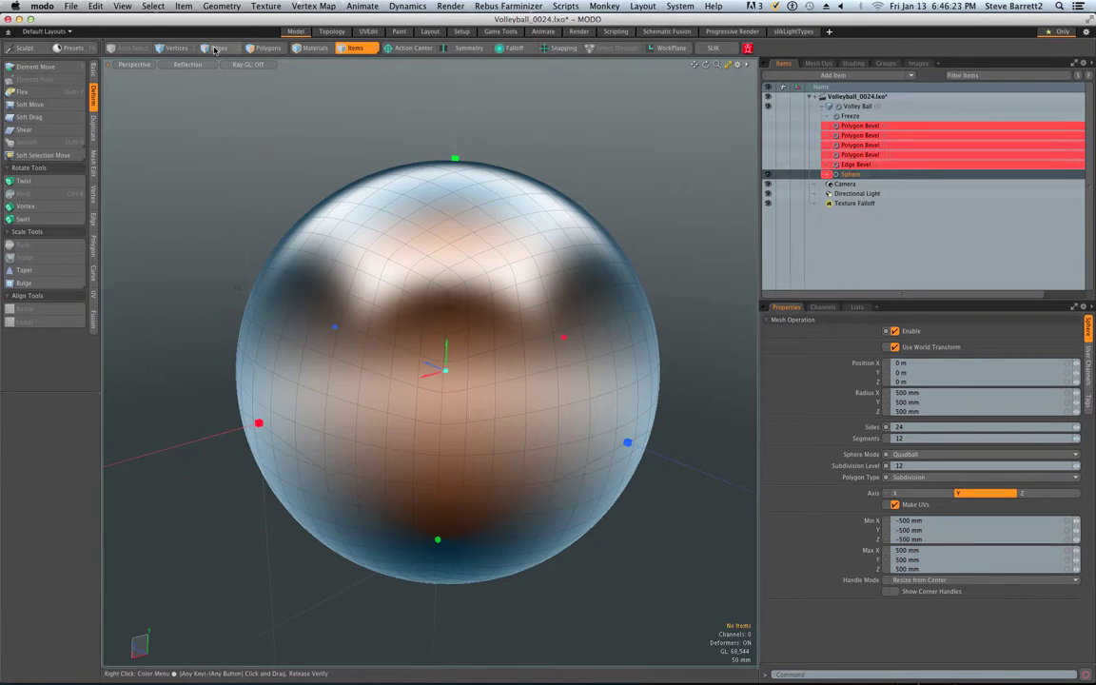
# Review the properties of the Edge Bevel and Sphere mesh operations while cycling through edge, polygon and item selection modes.
pyautogui.press('2')
pyautogui.click(867, 165)
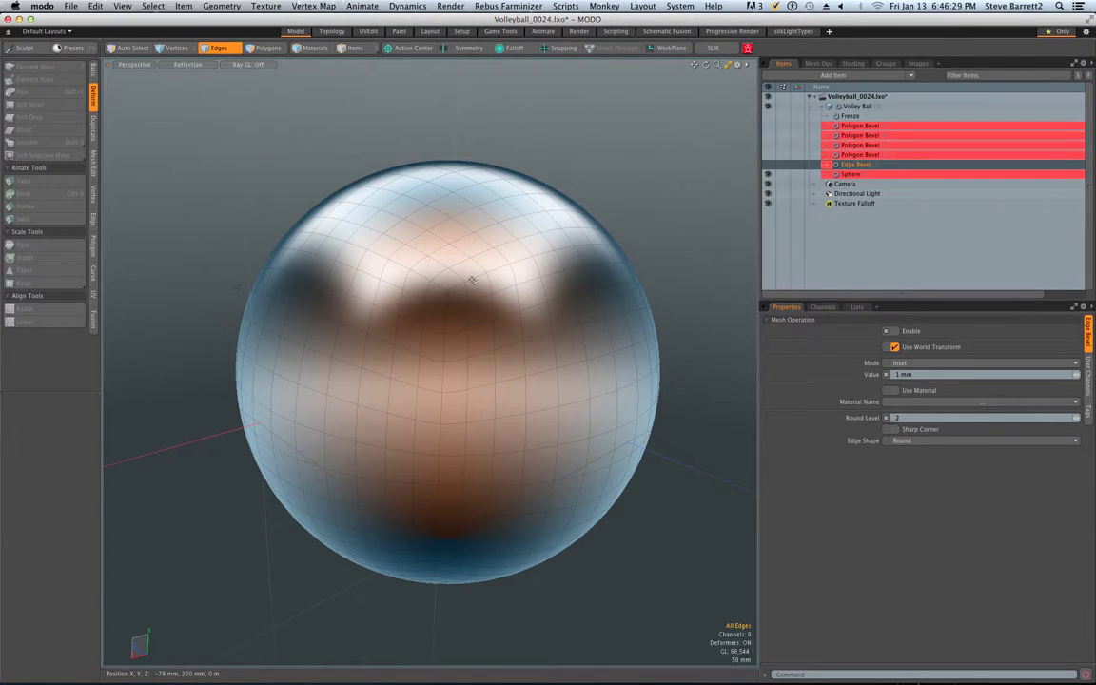
pyautogui.click(865, 175)
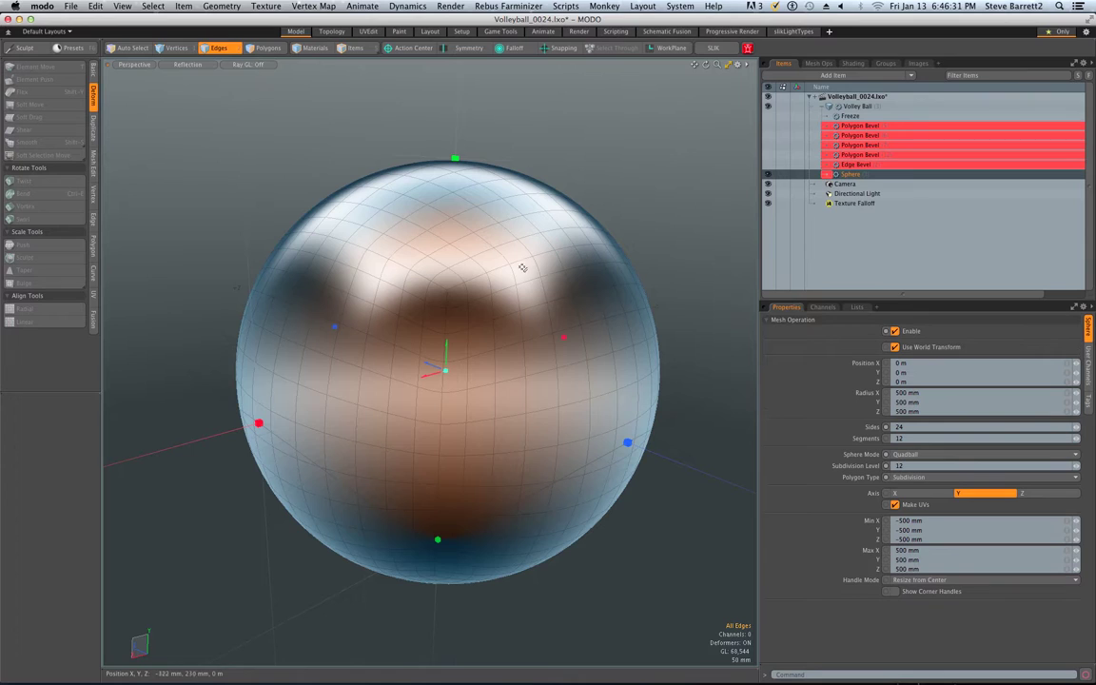
pyautogui.press('3')
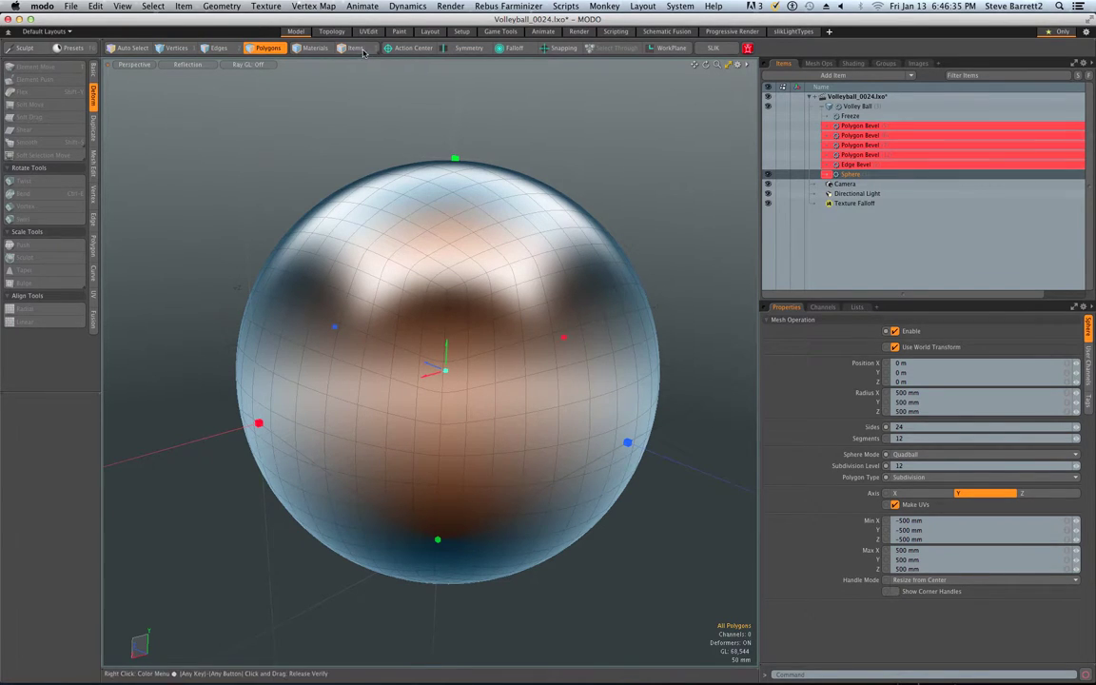
pyautogui.press('5')
# In edge selection mode, select the seam edges that outline the six square panels all around the sphere.
pyautogui.click(225, 49)
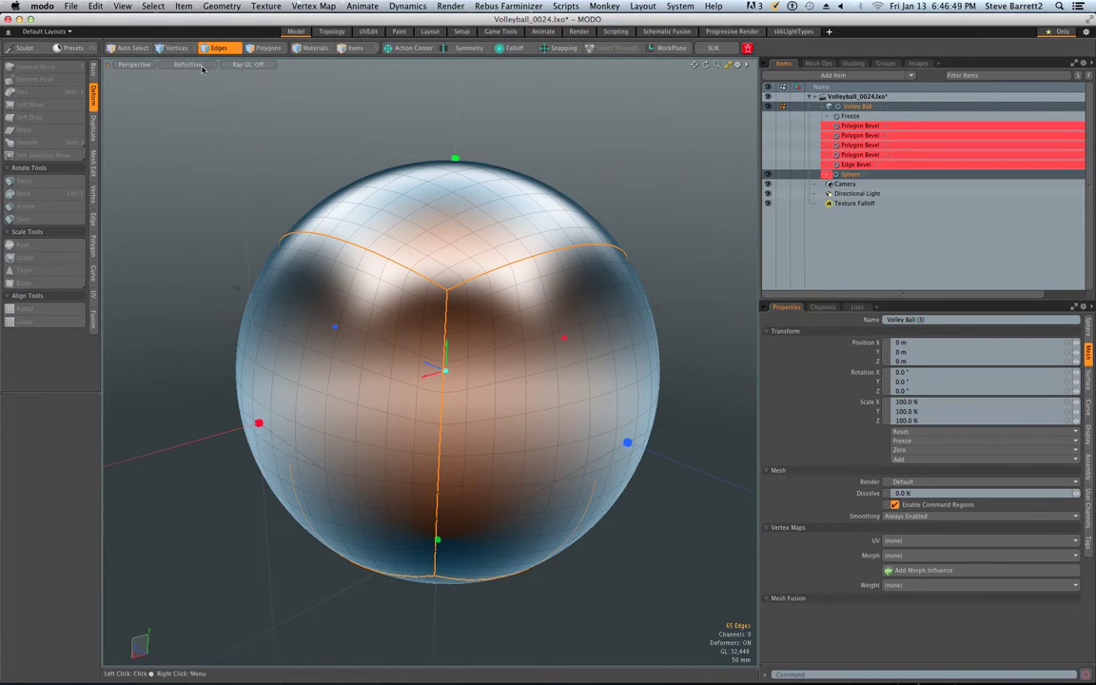
pyautogui.press('alt')
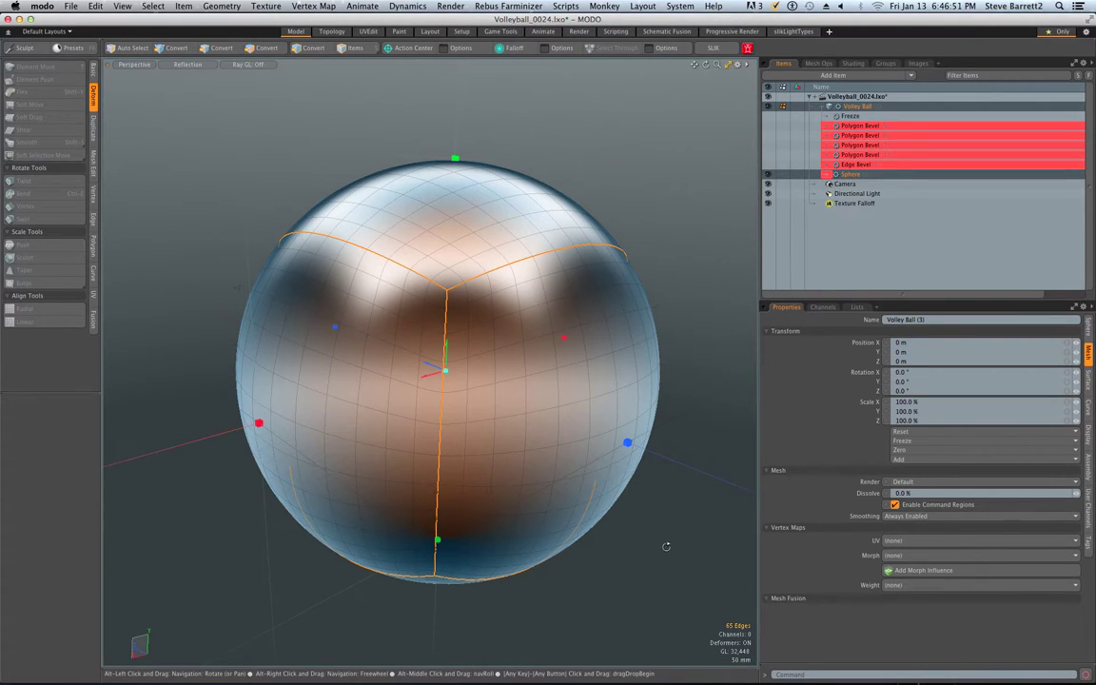
pyautogui.keyDown('alt'); pyautogui.moveTo(679, 540); pyautogui.dragTo(353, 368); pyautogui.keyUp('alt')
pyautogui.keyDown('alt'); pyautogui.moveTo(459, 334); pyautogui.dragTo(362, 334); pyautogui.keyUp('alt')
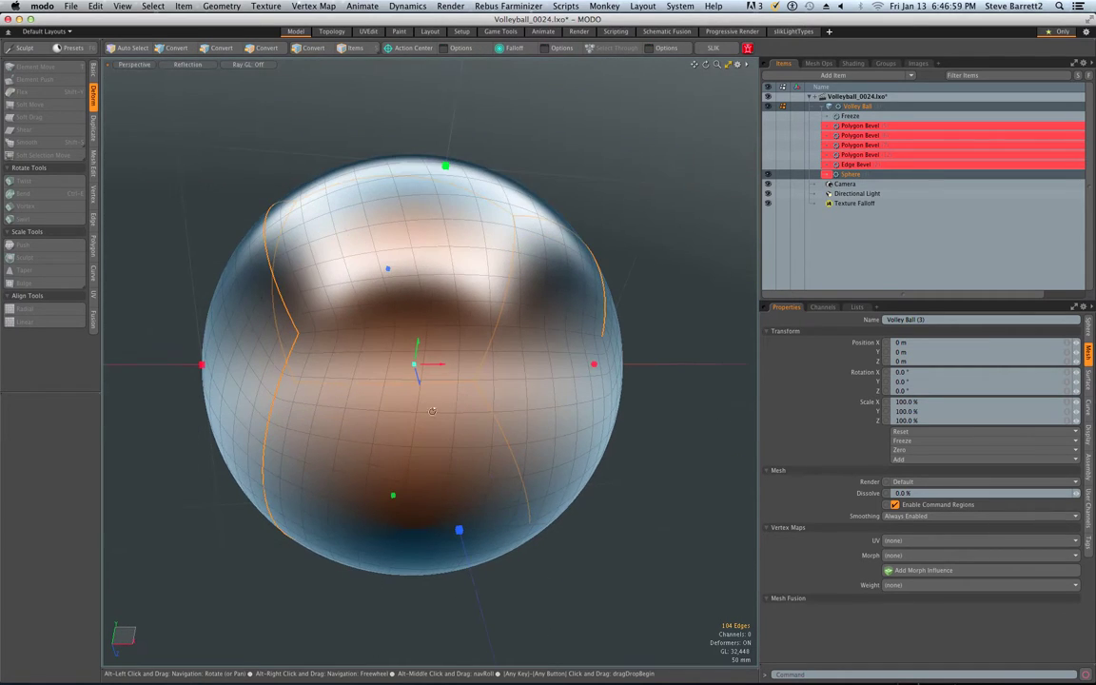
pyautogui.keyDown('shift'); pyautogui.doubleClick(358, 333); pyautogui.keyUp('shift')
pyautogui.keyDown('alt'); pyautogui.moveTo(422, 487); pyautogui.dragTo(350, 404); pyautogui.keyUp('alt')
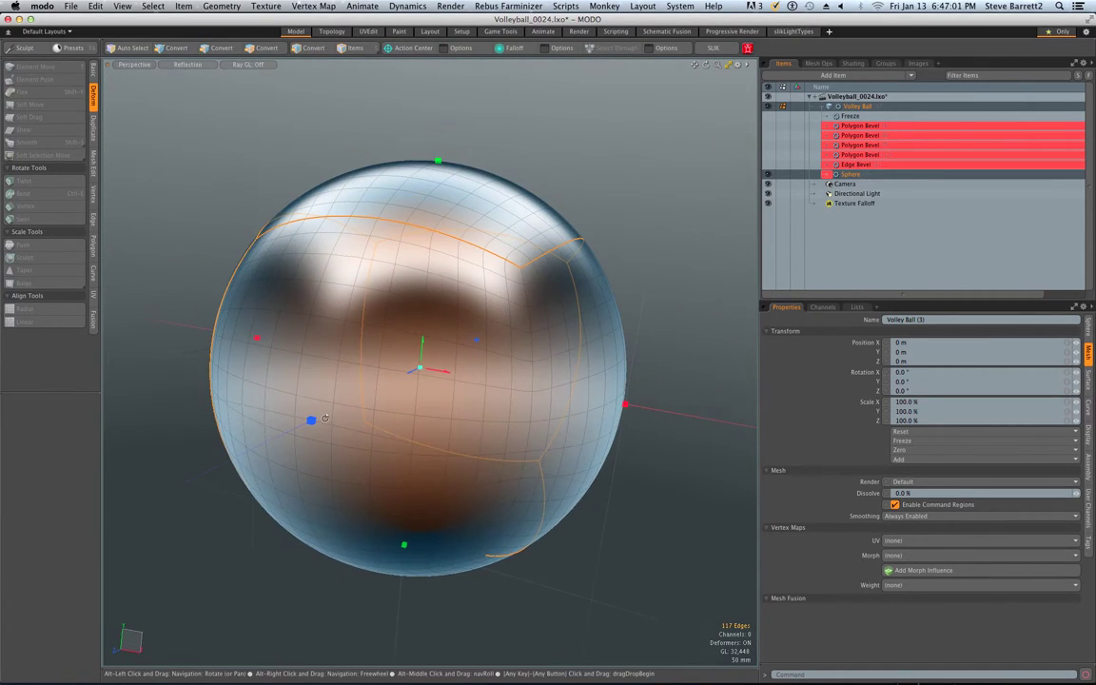
pyautogui.keyDown('alt'); pyautogui.moveTo(526, 279); pyautogui.dragTo(678, 316); pyautogui.keyUp('alt')
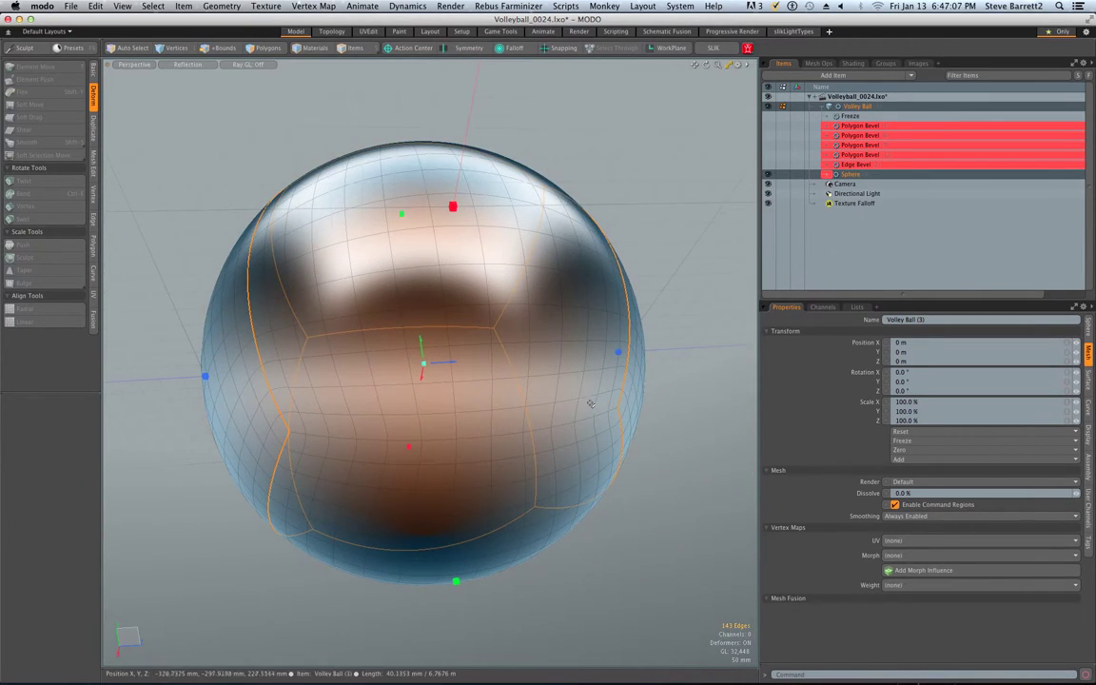
pyautogui.keyDown('alt'); pyautogui.moveTo(564, 420); pyautogui.dragTo(490, 302); pyautogui.keyUp('alt')
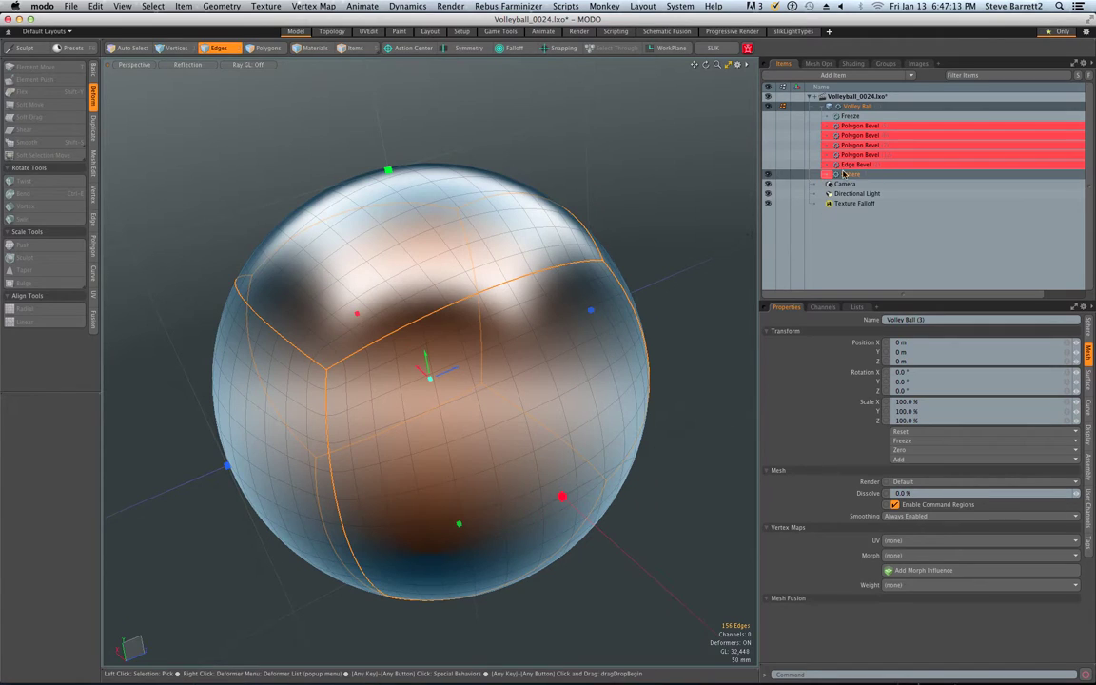
# Enable the Edge Bevel operation above the Sphere and inspect the bevelled seams around the ball.
pyautogui.click(770, 166)
pyautogui.click(751, 184)
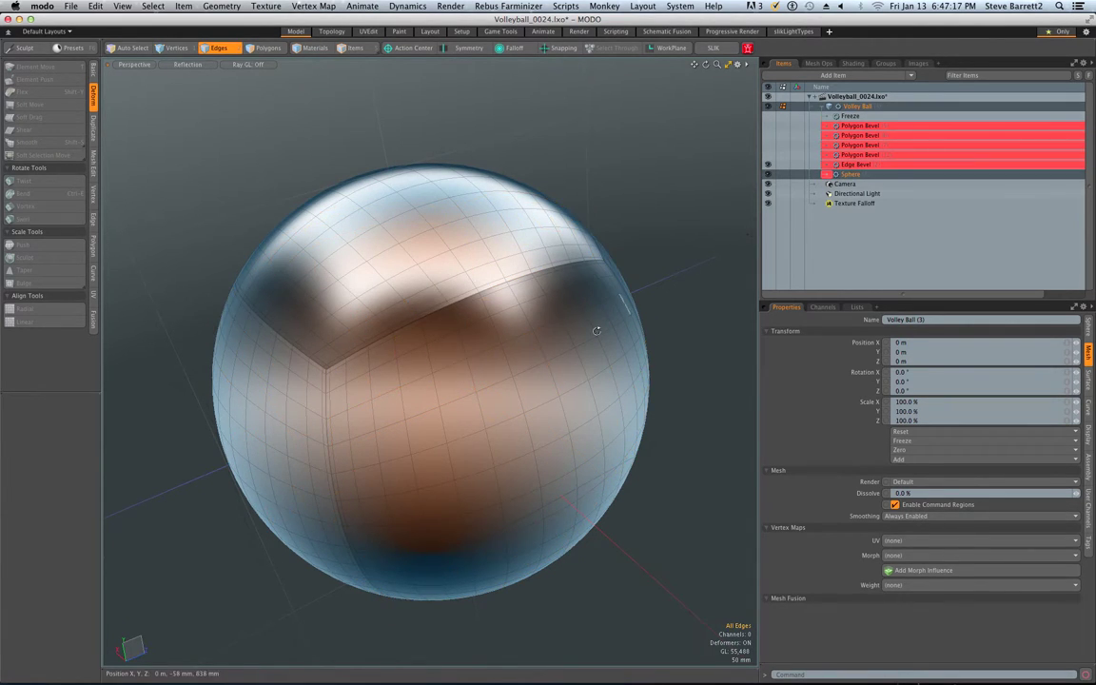
pyautogui.keyDown('alt'); pyautogui.moveTo(596, 325); pyautogui.dragTo(453, 227); pyautogui.keyUp('alt')
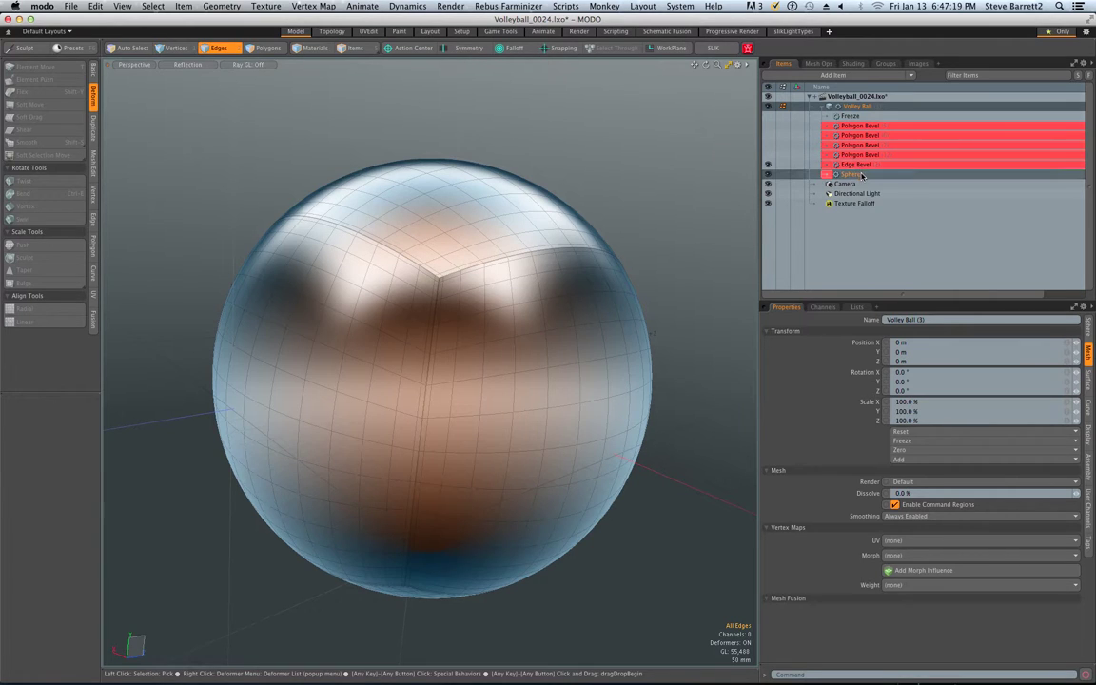
pyautogui.click(775, 167)
pyautogui.click(770, 166)
pyautogui.click(770, 165)
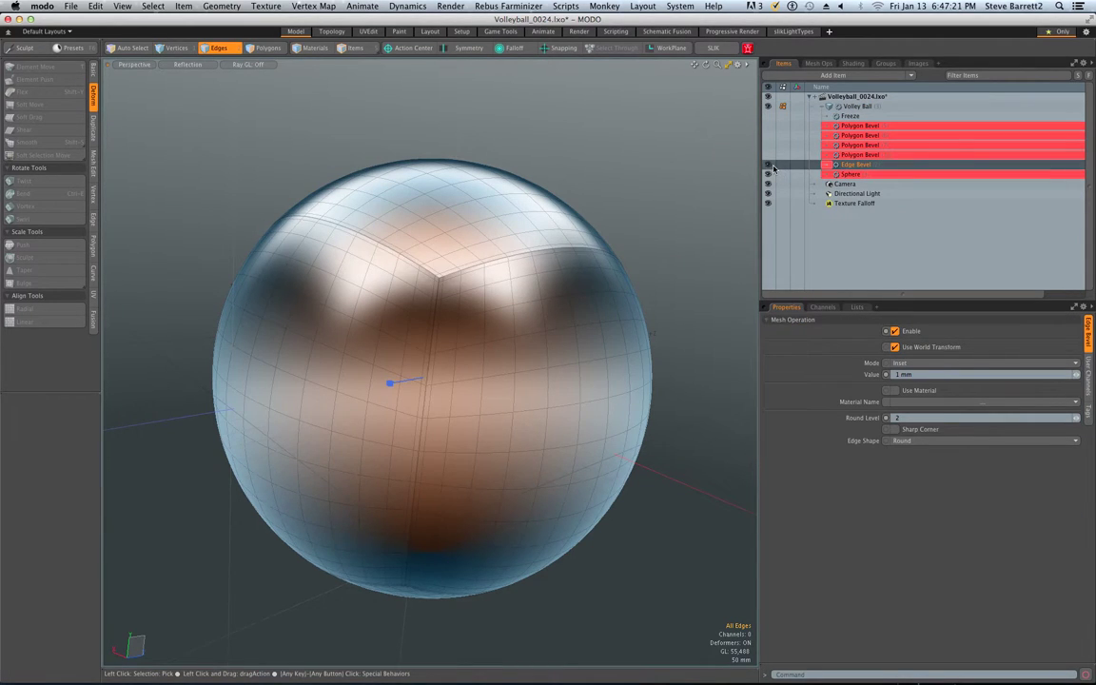
pyautogui.keyDown('alt'); pyautogui.moveTo(411, 269); pyautogui.dragTo(412, 314); pyautogui.keyUp('alt')
pyautogui.scroll(5, 441, 326)
pyautogui.scroll(3, 440, 325)
pyautogui.scroll(-3, 436, 323)
pyautogui.scroll(-5, 495, 324)
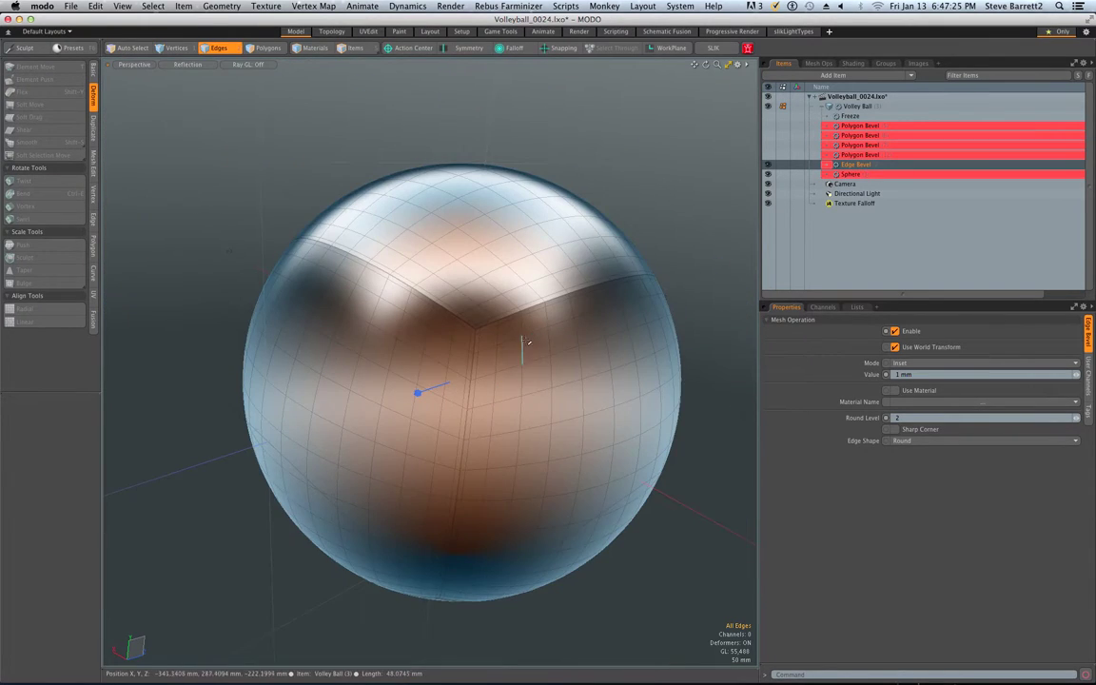
pyautogui.keyDown('alt'); pyautogui.moveTo(585, 273); pyautogui.dragTo(484, 319); pyautogui.keyUp('alt')
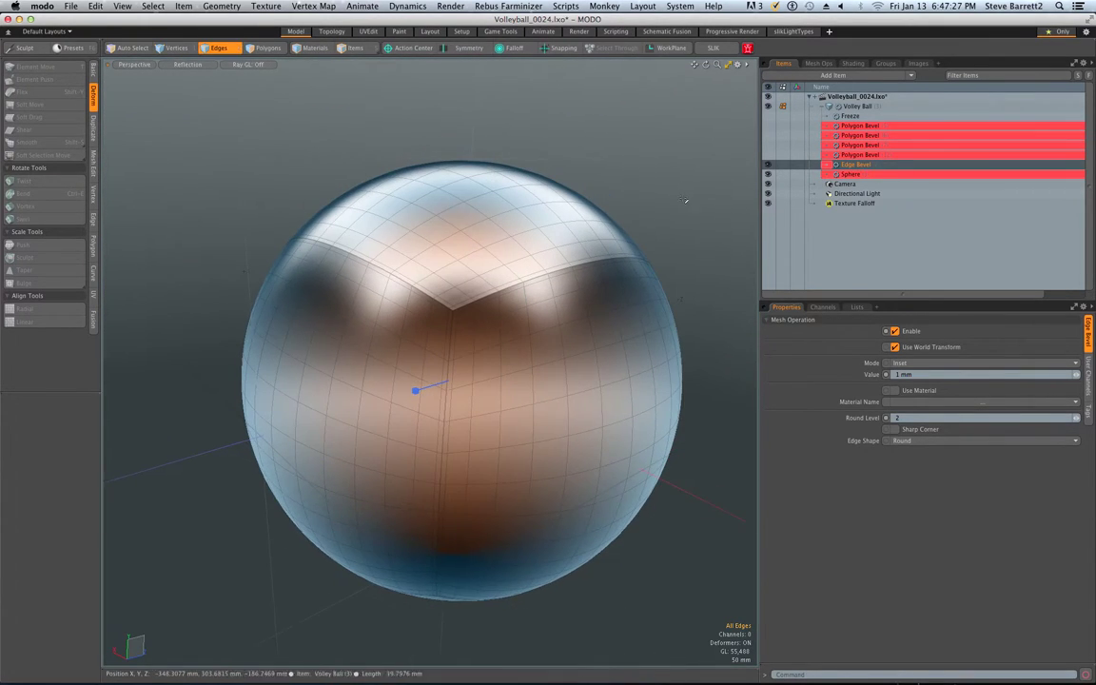
# Preview the Polygon Bevel operation directly above the Edge Bevel around the ball, then disable it again.
pyautogui.click(859, 155)
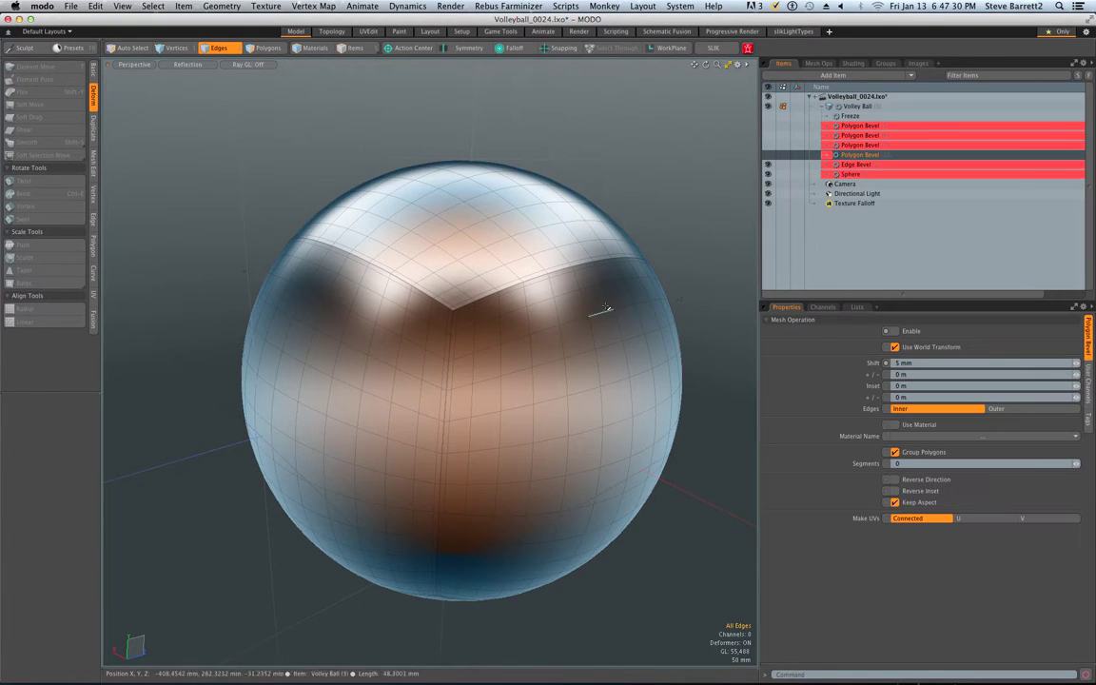
pyautogui.click(772, 156)
pyautogui.keyDown('alt'); pyautogui.moveTo(483, 320); pyautogui.dragTo(592, 259); pyautogui.keyUp('alt')
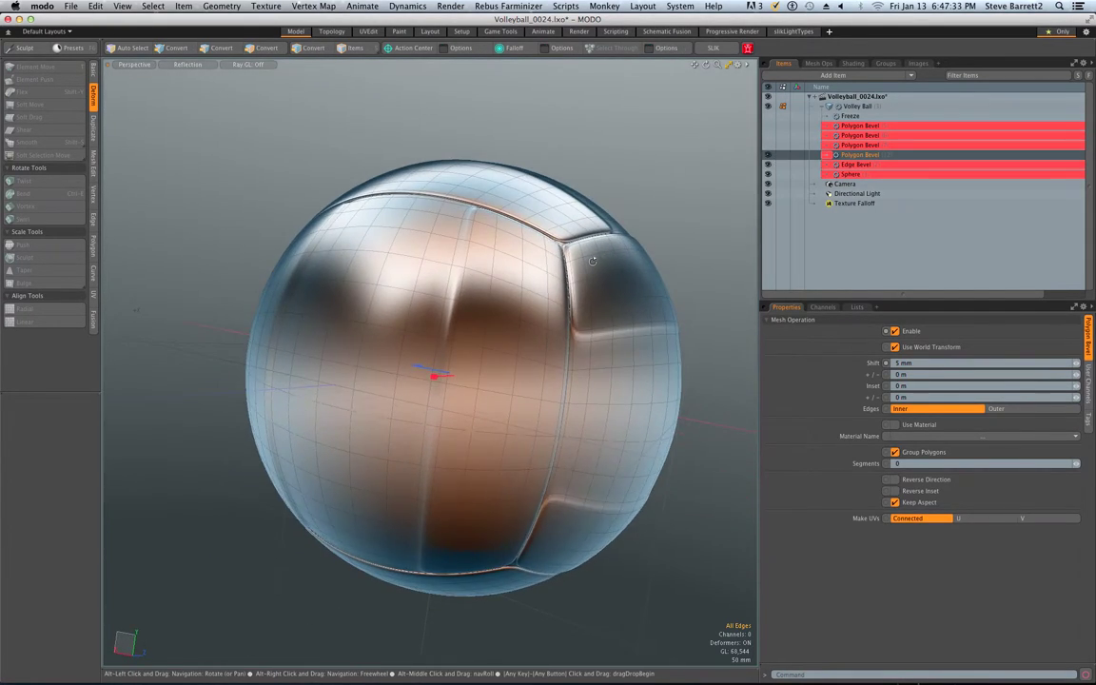
pyautogui.scroll(-3, 501, 347)
pyautogui.keyDown('alt'); pyautogui.moveTo(634, 373); pyautogui.dragTo(314, 404); pyautogui.keyUp('alt')
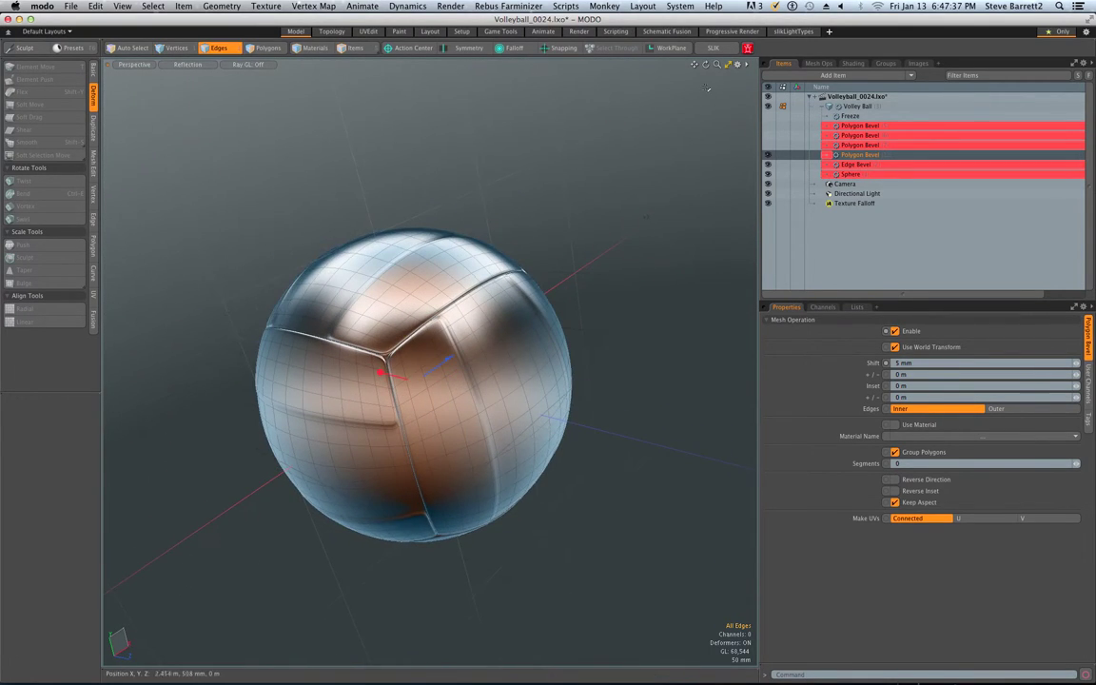
pyautogui.click(768, 155)
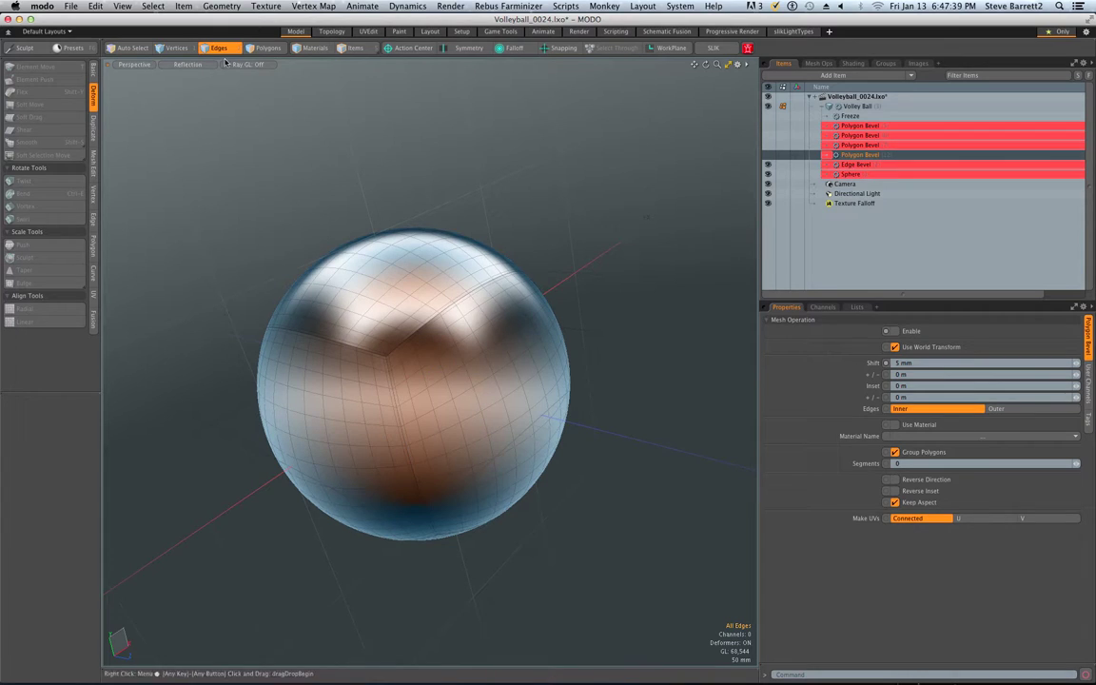
# In polygon selection mode, select the two outer strips of polygons within the ball's panel, then clear the selection.
pyautogui.click(267, 47)
pyautogui.keyDown('alt'); pyautogui.moveTo(391, 244); pyautogui.dragTo(399, 313); pyautogui.keyUp('alt')
pyautogui.click(424, 296)
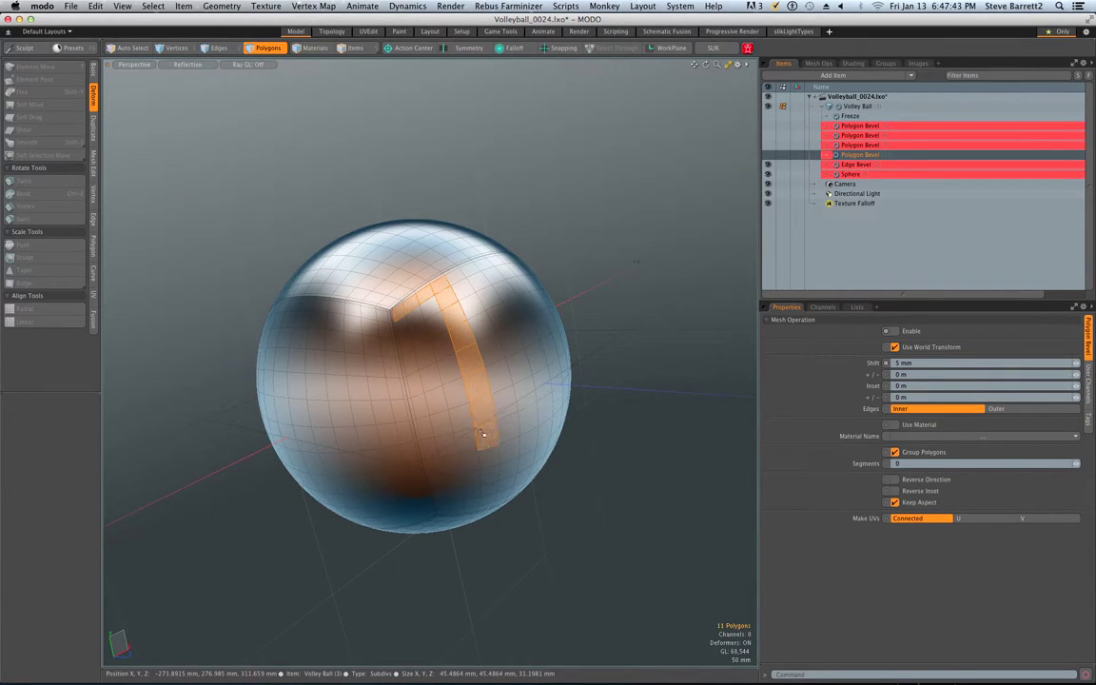
pyautogui.moveTo(483, 433); pyautogui.dragTo(452, 350)
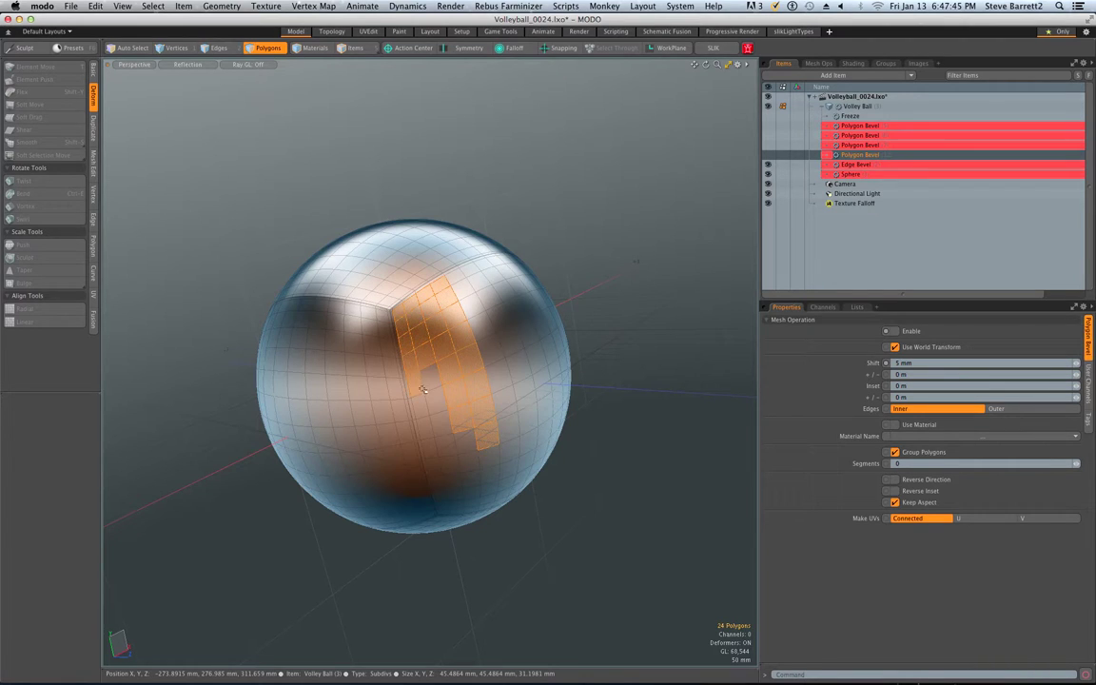
pyautogui.moveTo(448, 421)
pyautogui.keyDown('alt'); pyautogui.mouseDown()
pyautogui.moveTo(387, 352)
pyautogui.moveTo(404, 435)
pyautogui.mouseUp(); pyautogui.keyUp('alt')
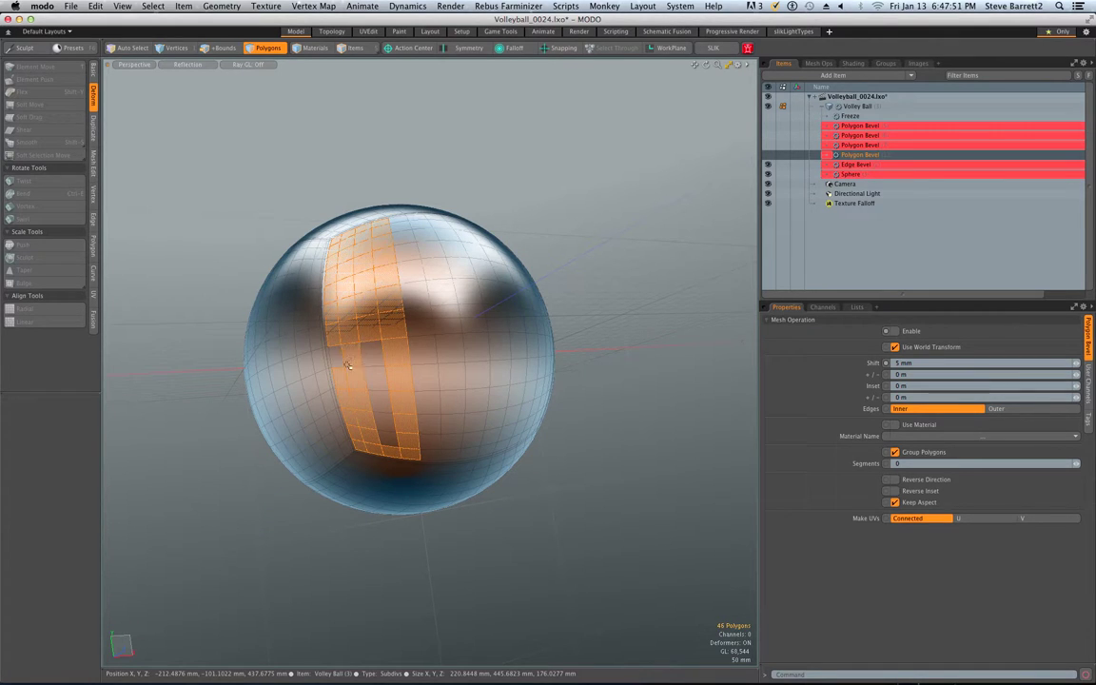
pyautogui.keyDown('alt'); pyautogui.moveTo(395, 447); pyautogui.dragTo(573, 460); pyautogui.keyUp('alt')
pyautogui.keyDown('alt'); pyautogui.moveTo(442, 431); pyautogui.dragTo(384, 460); pyautogui.keyUp('alt')
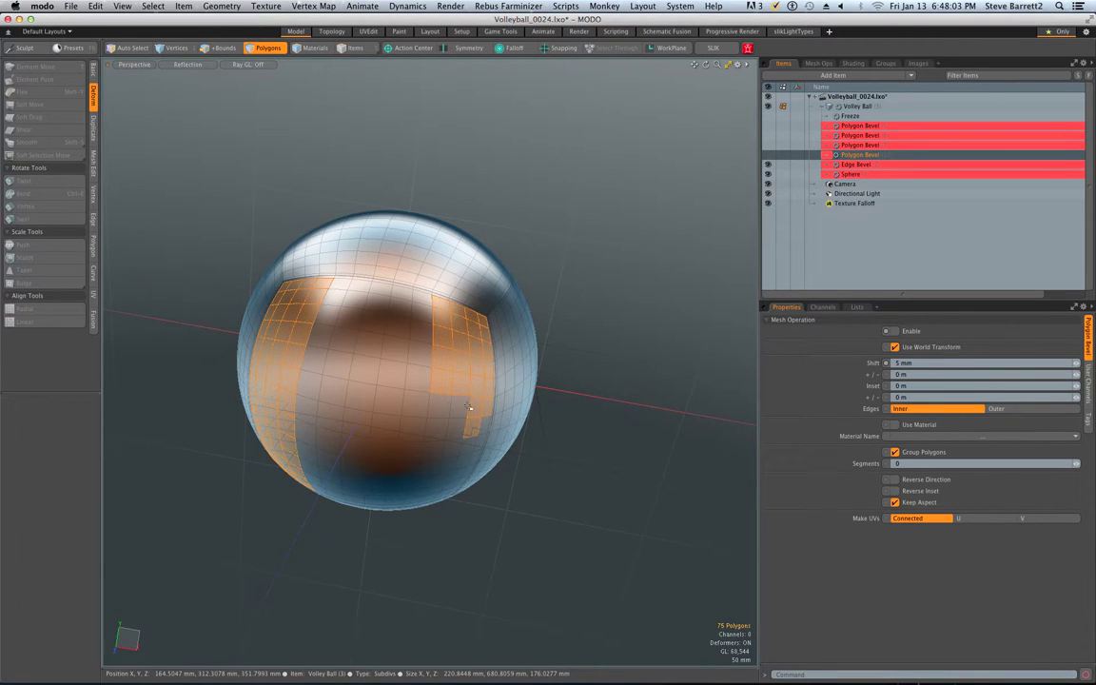
pyautogui.moveTo(469, 405)
pyautogui.keyDown('alt'); pyautogui.mouseDown()
pyautogui.moveTo(481, 328)
pyautogui.moveTo(476, 369)
pyautogui.mouseUp(); pyautogui.keyUp('alt')
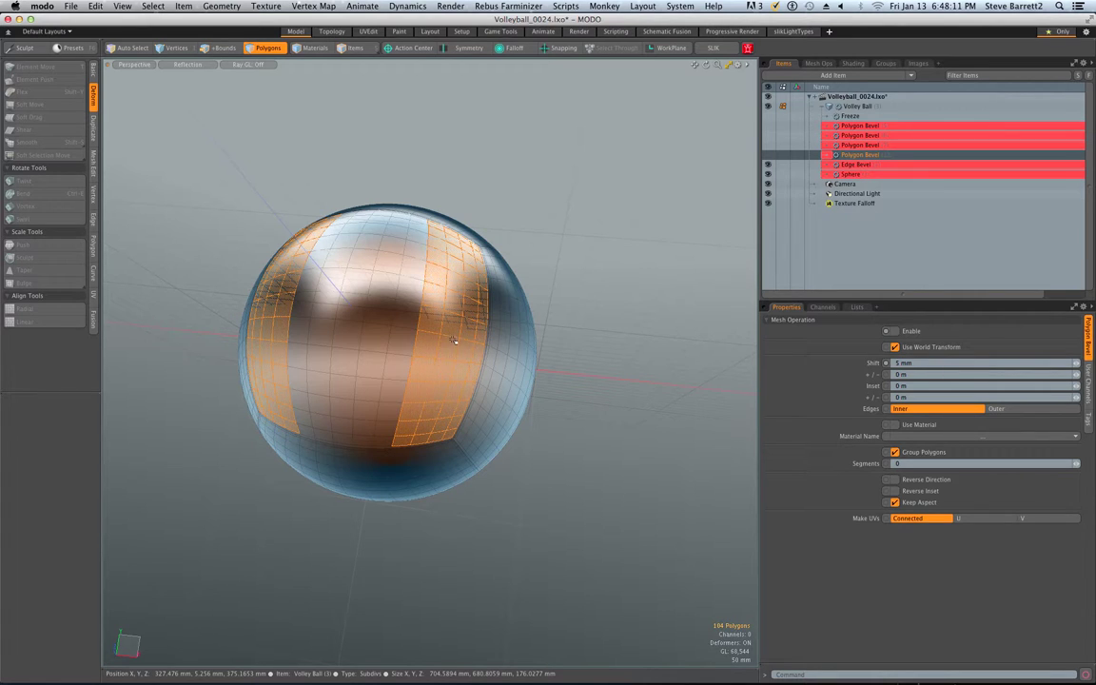
pyautogui.keyDown('alt'); pyautogui.moveTo(409, 307); pyautogui.dragTo(443, 444); pyautogui.keyUp('alt')
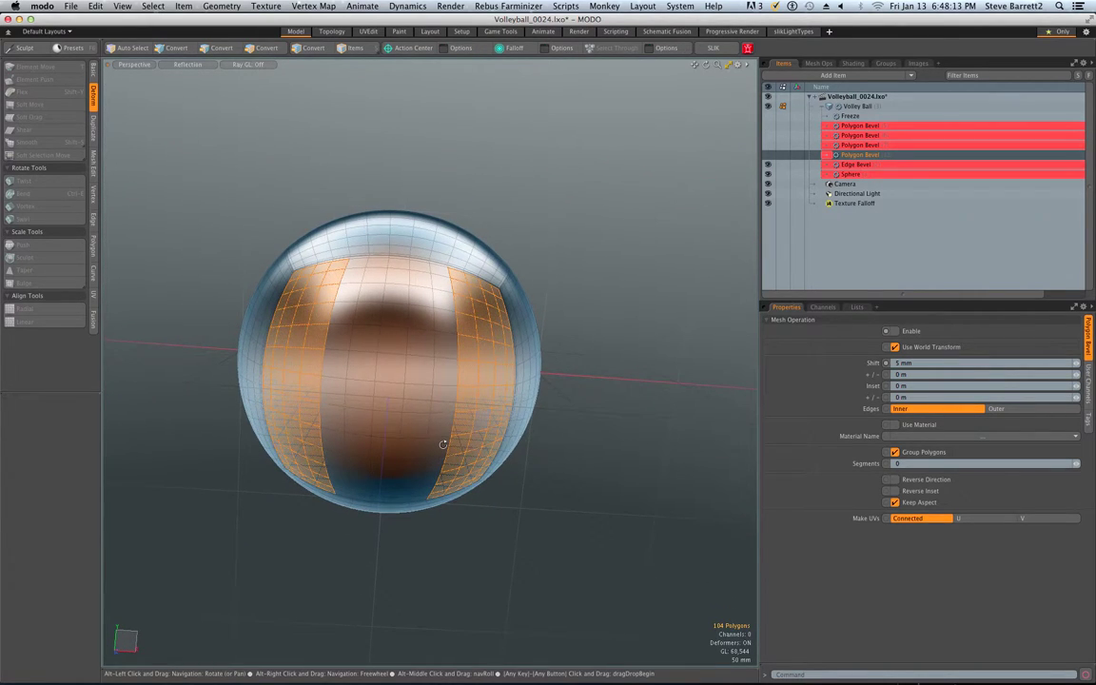
pyautogui.click(517, 128)
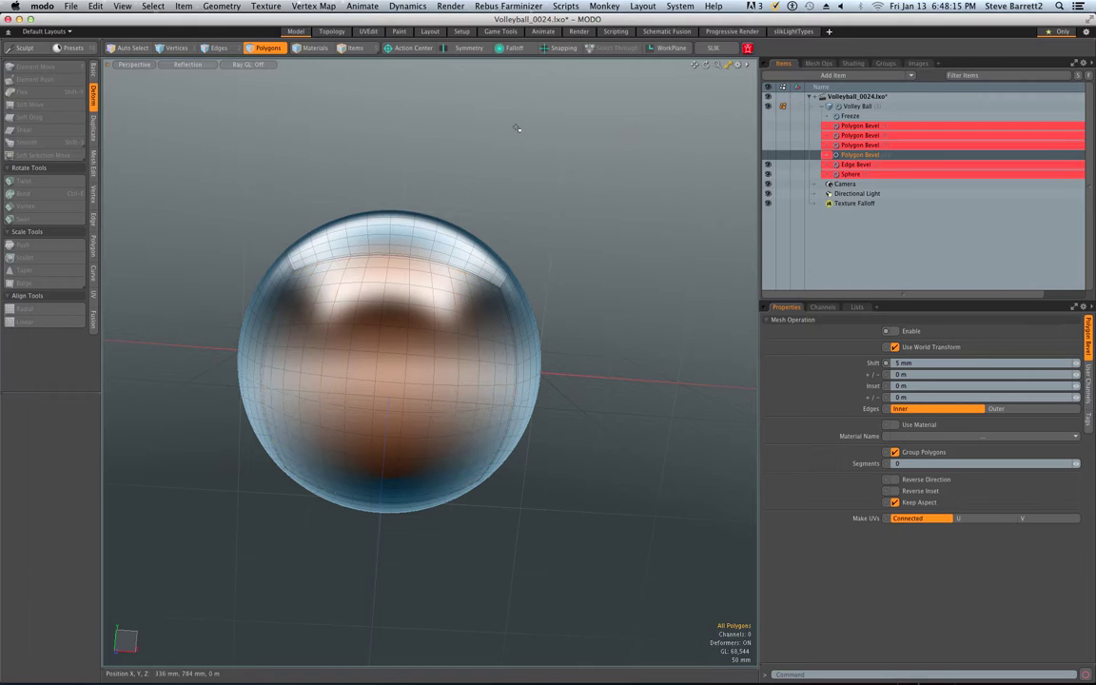
# Enable the Polygon Bevel directly above the Edge Bevel, inspect the raised outer strips, and select the next Polygon Bevel up.
pyautogui.click(768, 155)
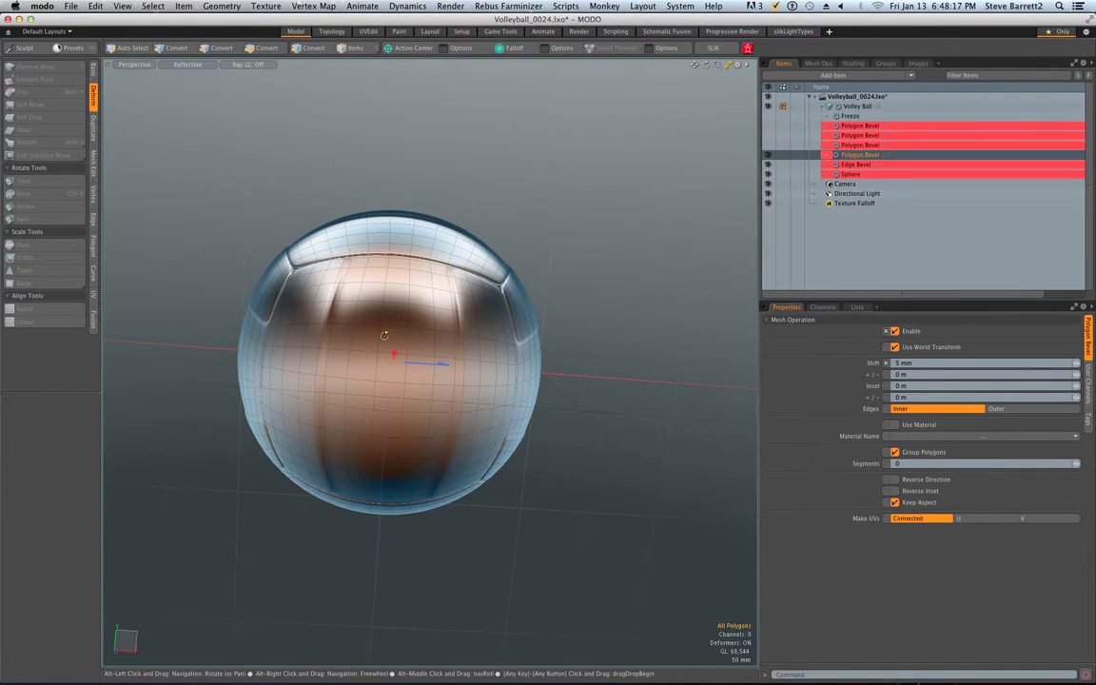
pyautogui.keyDown('alt'); pyautogui.moveTo(494, 399); pyautogui.dragTo(559, 472); pyautogui.keyUp('alt')
pyautogui.keyDown('alt'); pyautogui.moveTo(411, 314); pyautogui.dragTo(610, 415); pyautogui.keyUp('alt')
pyautogui.keyDown('alt'); pyautogui.moveTo(655, 573); pyautogui.dragTo(504, 324); pyautogui.keyUp('alt')
pyautogui.keyDown('alt'); pyautogui.moveTo(298, 369); pyautogui.dragTo(660, 379); pyautogui.keyUp('alt')
pyautogui.click(838, 144)
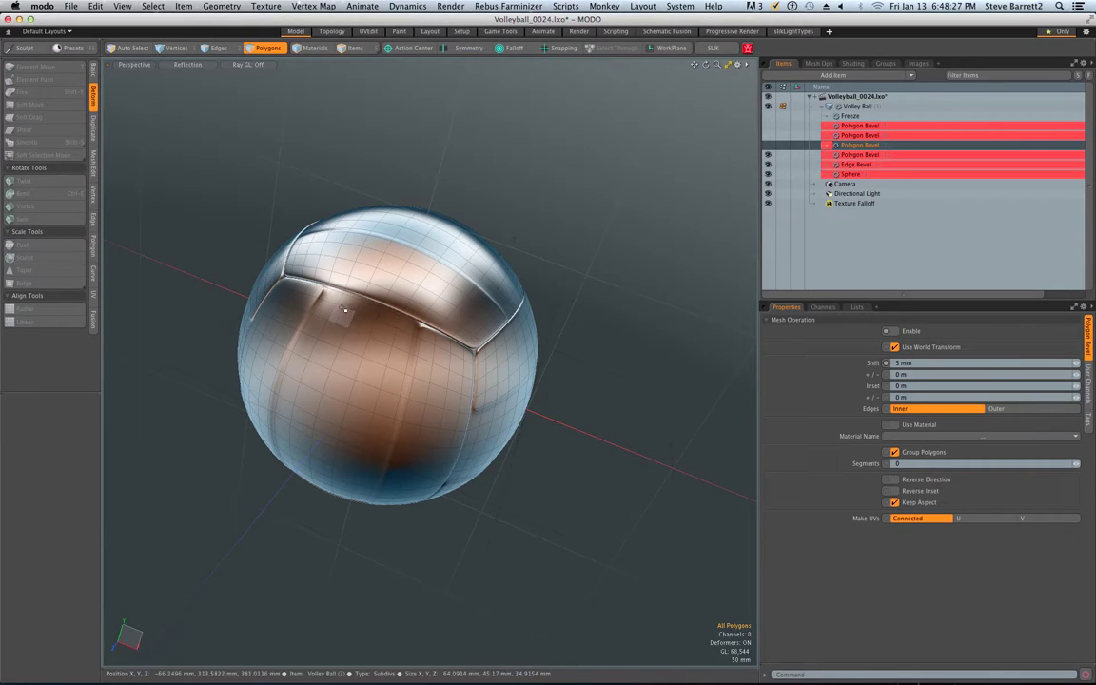
pyautogui.moveTo(334, 300); pyautogui.dragTo(368, 313)
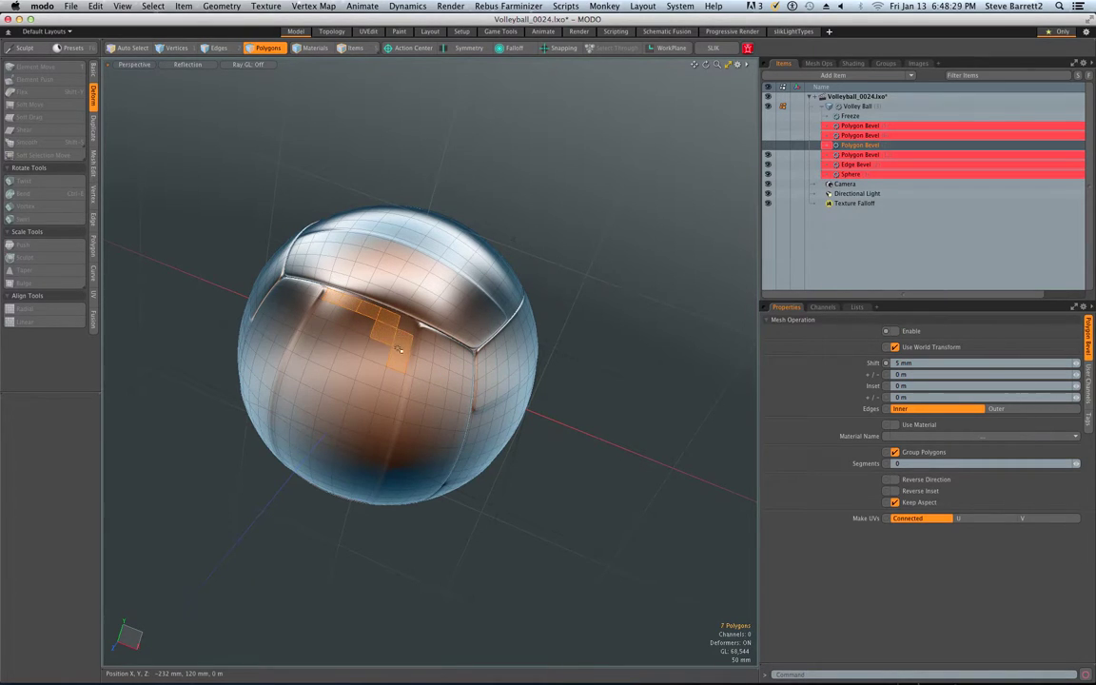
pyautogui.moveTo(335, 313); pyautogui.dragTo(332, 339)
pyautogui.click(587, 288)
# Using a wireframe front view, select the middle strip of polygons in the ball's panel and check the selection from the back.
pyautogui.keyDown('alt'); pyautogui.moveTo(587, 288); pyautogui.dragTo(552, 253); pyautogui.keyUp('alt')
pyautogui.click(183, 64)
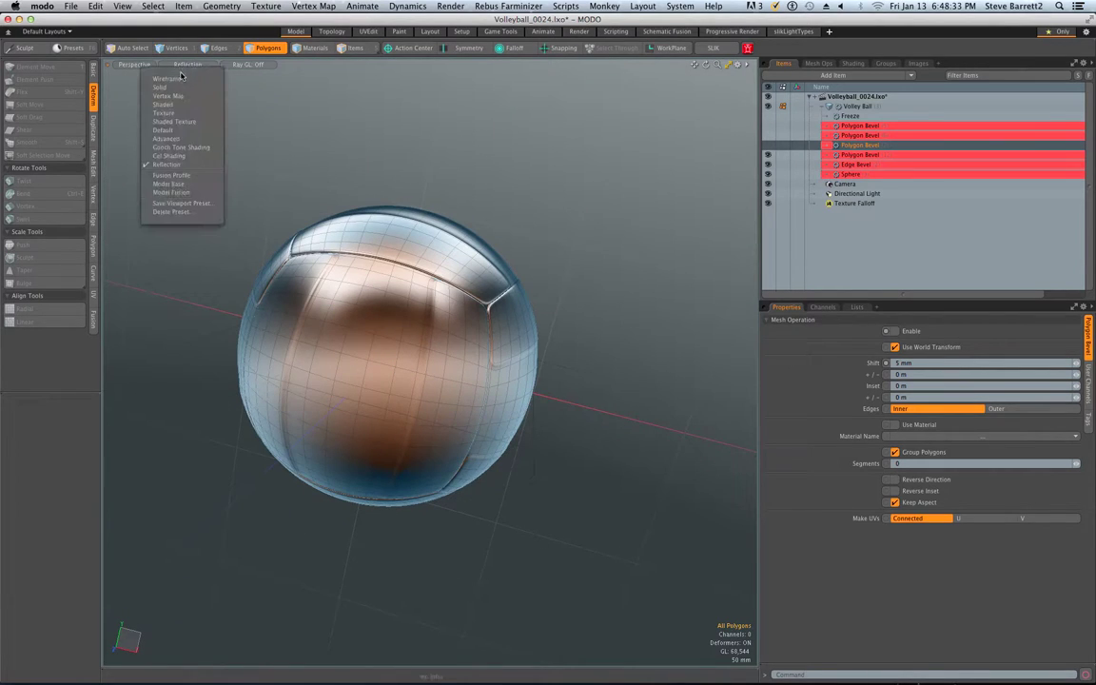
pyautogui.click(179, 78)
pyautogui.click(145, 66)
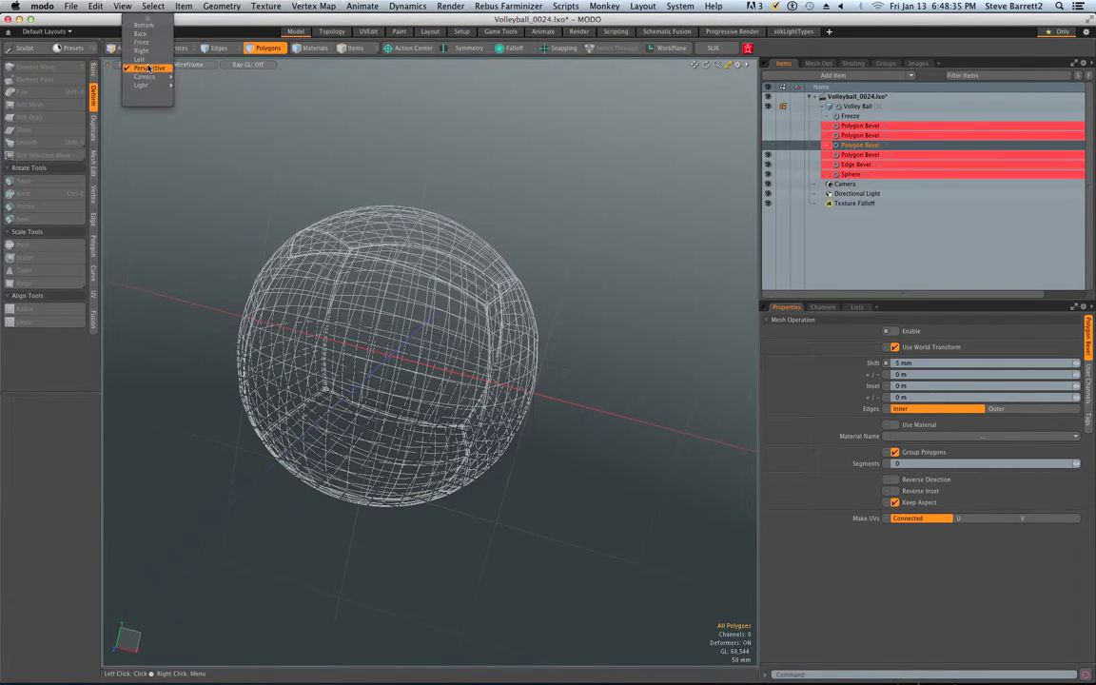
pyautogui.click(143, 42)
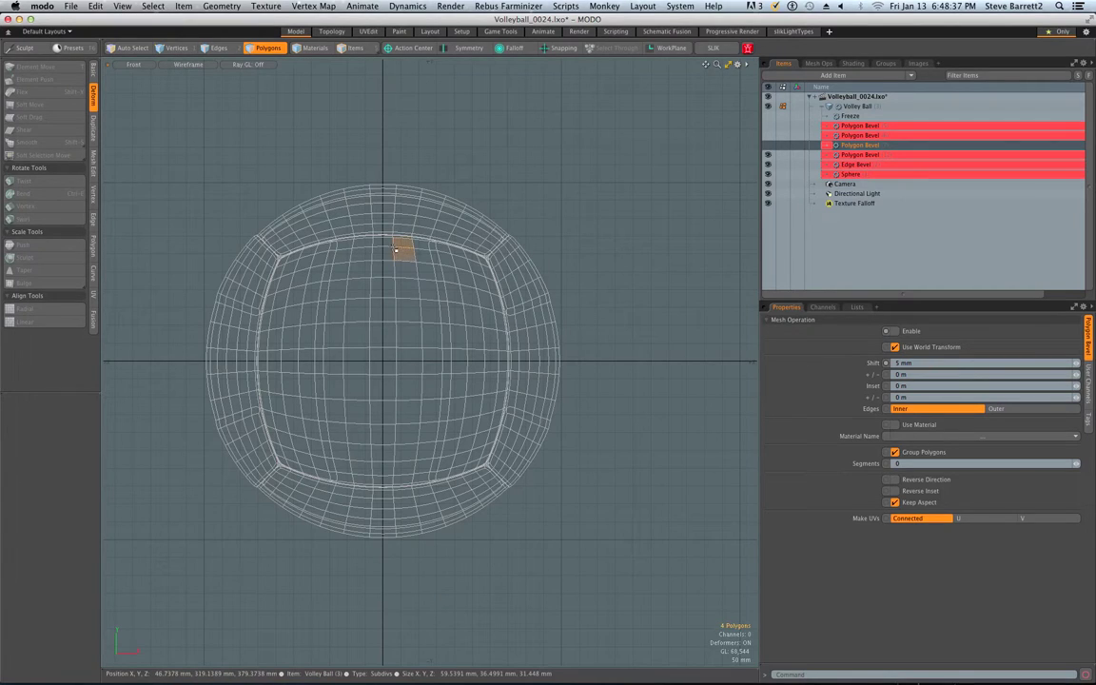
pyautogui.moveTo(348, 266)
pyautogui.mouseDown()
pyautogui.moveTo(399, 273)
pyautogui.moveTo(433, 313)
pyautogui.moveTo(424, 433)
pyautogui.mouseUp()
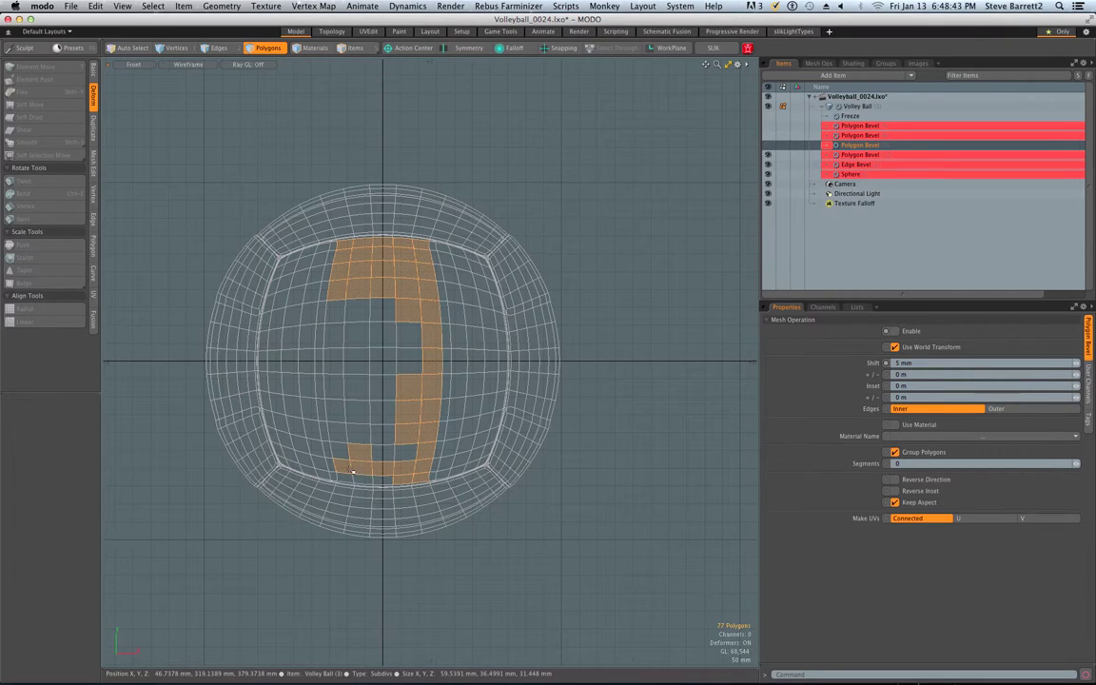
pyautogui.moveTo(349, 440)
pyautogui.mouseDown()
pyautogui.moveTo(345, 311)
pyautogui.moveTo(368, 331)
pyautogui.moveTo(335, 357)
pyautogui.moveTo(350, 404)
pyautogui.mouseUp()
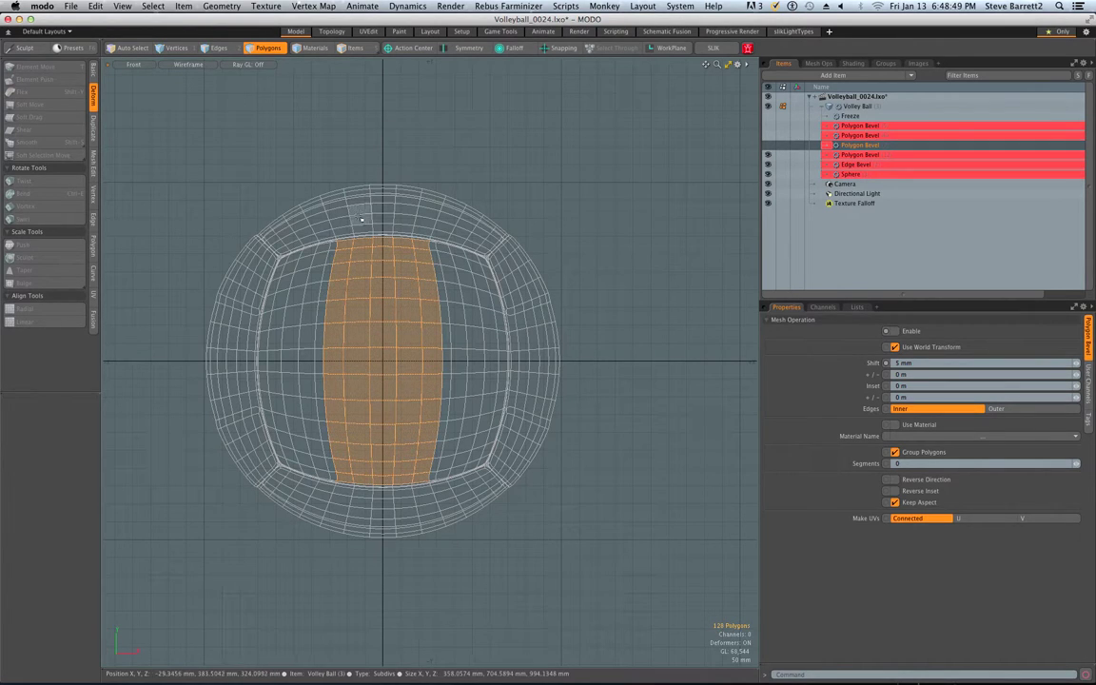
pyautogui.click(133, 64)
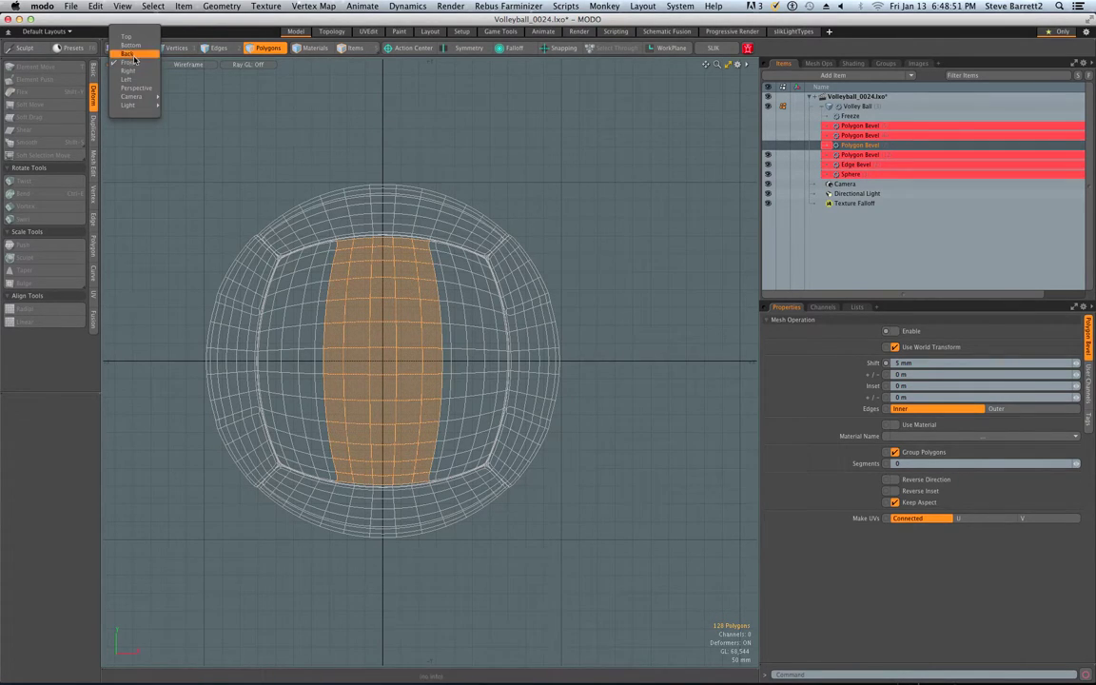
pyautogui.click(133, 56)
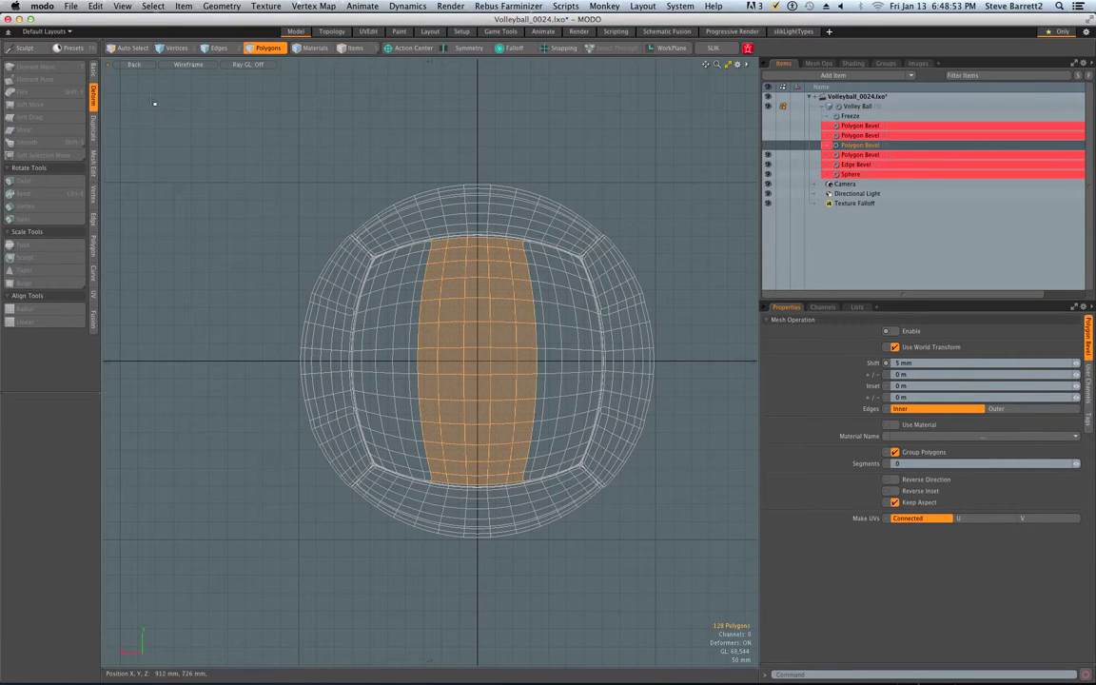
# Switch the viewport to perspective with Reflection shading and examine how the selected middle strips sit around the ball.
pyautogui.click(145, 66)
pyautogui.click(157, 101)
pyautogui.keyDown('alt'); pyautogui.moveTo(428, 352); pyautogui.dragTo(452, 336); pyautogui.keyUp('alt')
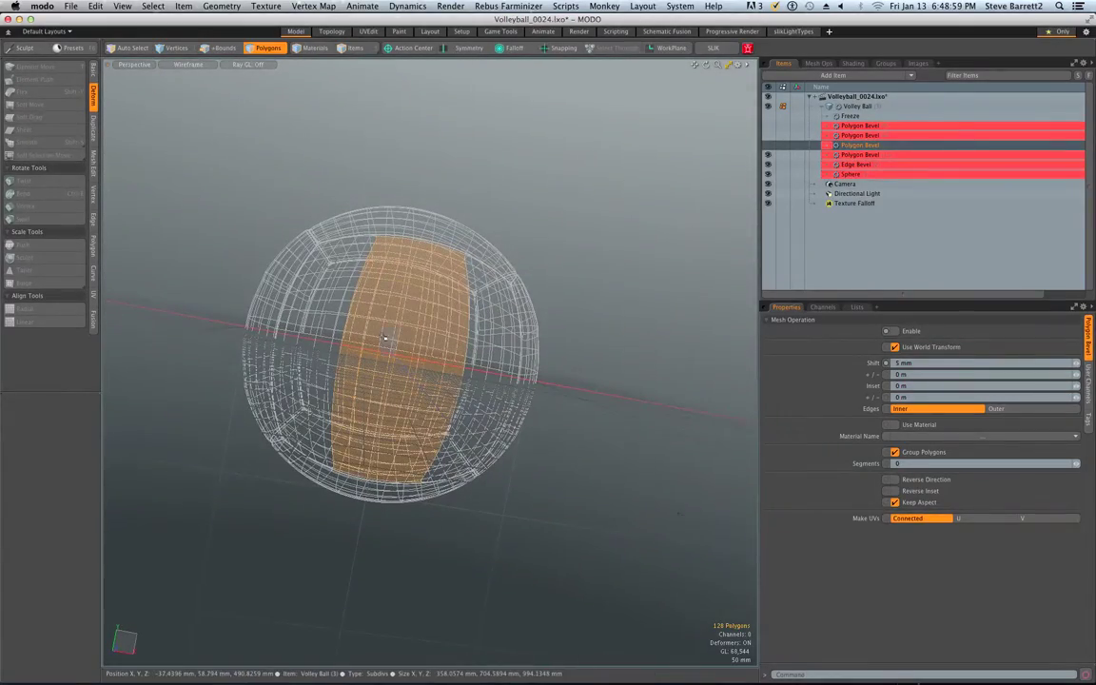
pyautogui.keyDown('alt'); pyautogui.moveTo(405, 306); pyautogui.dragTo(361, 285); pyautogui.keyUp('alt')
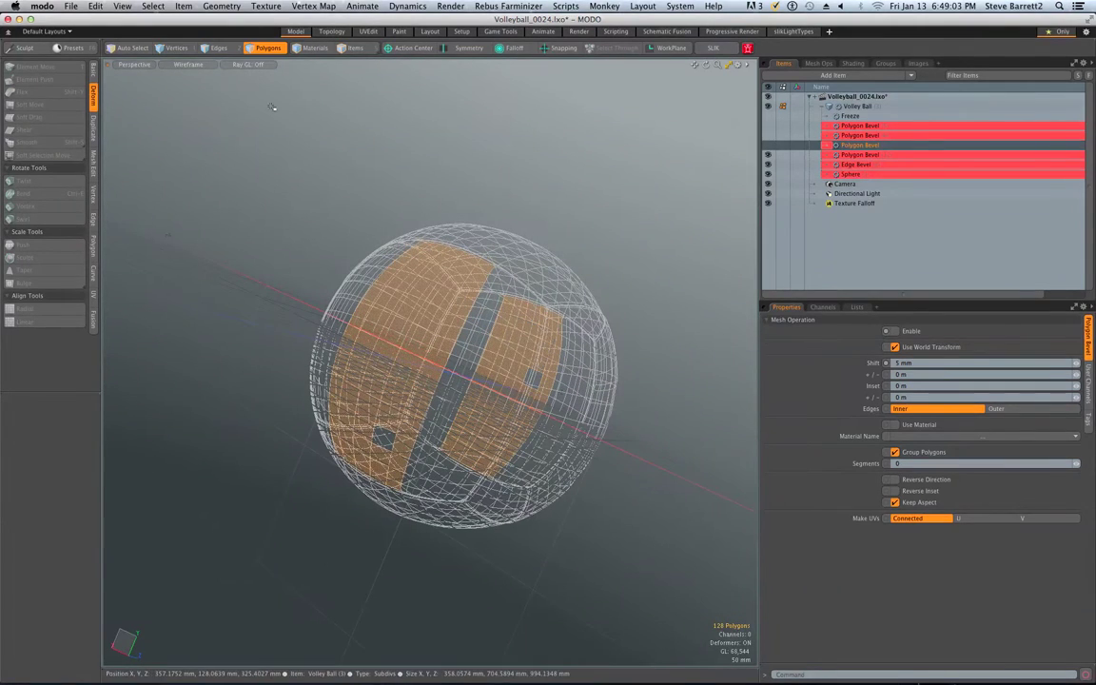
pyautogui.click(190, 65)
pyautogui.click(185, 166)
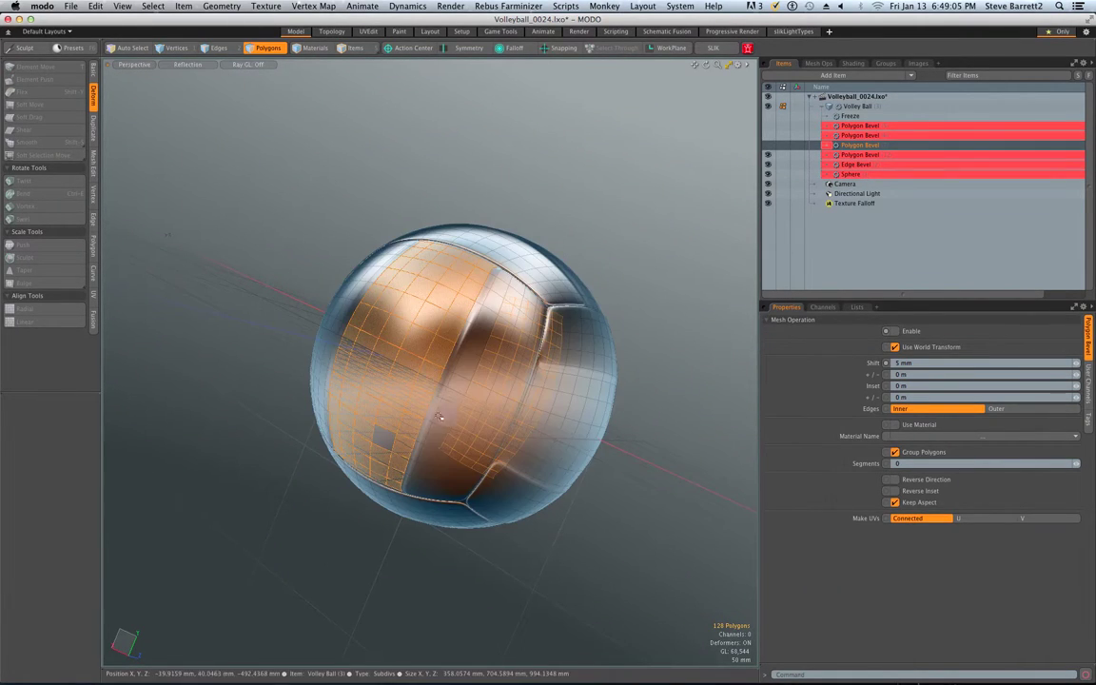
pyautogui.keyDown('alt'); pyautogui.moveTo(459, 433); pyautogui.dragTo(439, 378); pyautogui.keyUp('alt')
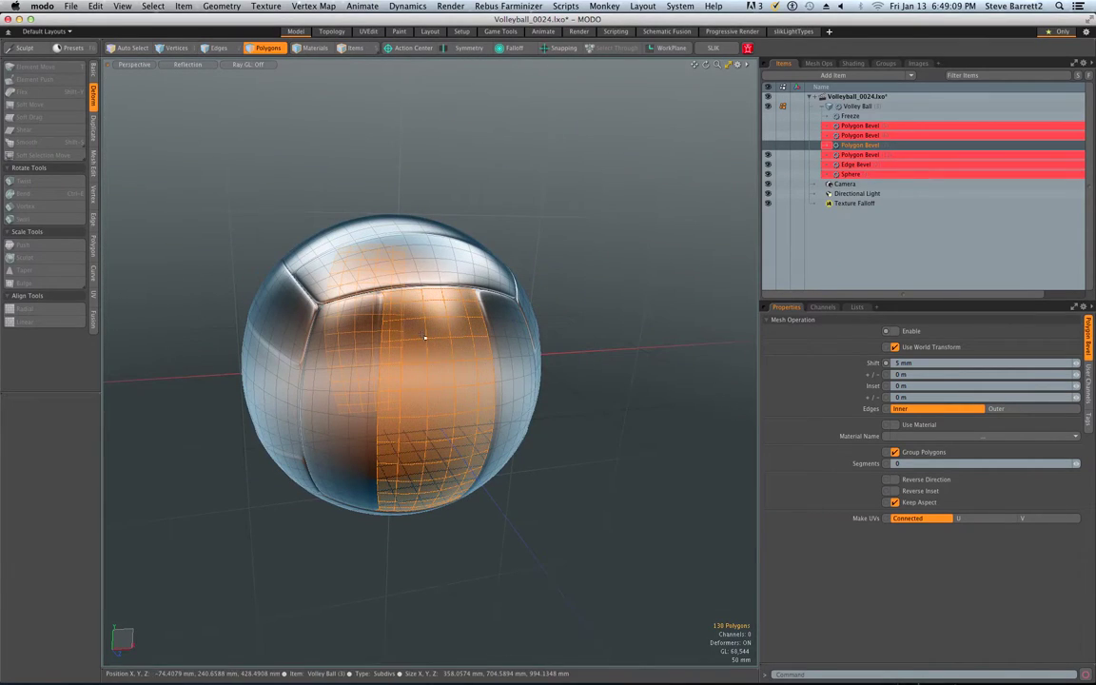
# Clear the polygon selection, enable the selected Polygon Bevel, and inspect the raised middle strips from several sides.
pyautogui.click(487, 148)
pyautogui.click(768, 145)
pyautogui.keyDown('alt'); pyautogui.moveTo(565, 465); pyautogui.dragTo(519, 286); pyautogui.keyUp('alt')
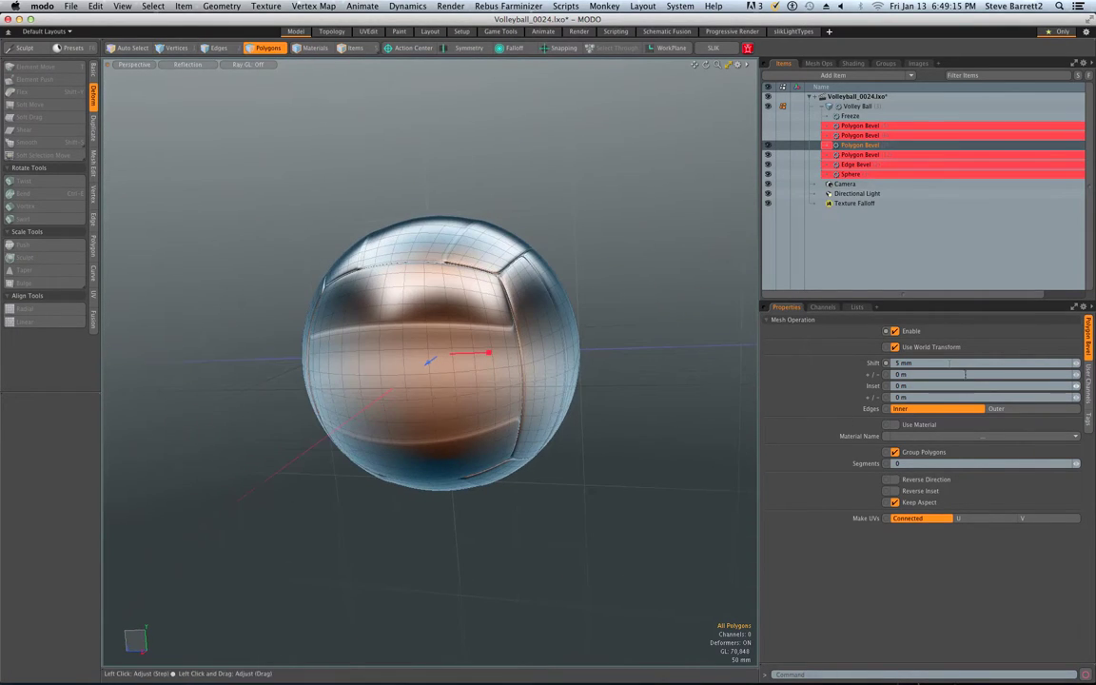
pyautogui.keyDown('alt'); pyautogui.moveTo(716, 373); pyautogui.dragTo(453, 406); pyautogui.keyUp('alt')
pyautogui.scroll(3, 520, 392)
pyautogui.keyDown('alt'); pyautogui.moveTo(521, 391); pyautogui.dragTo(679, 296); pyautogui.keyUp('alt')
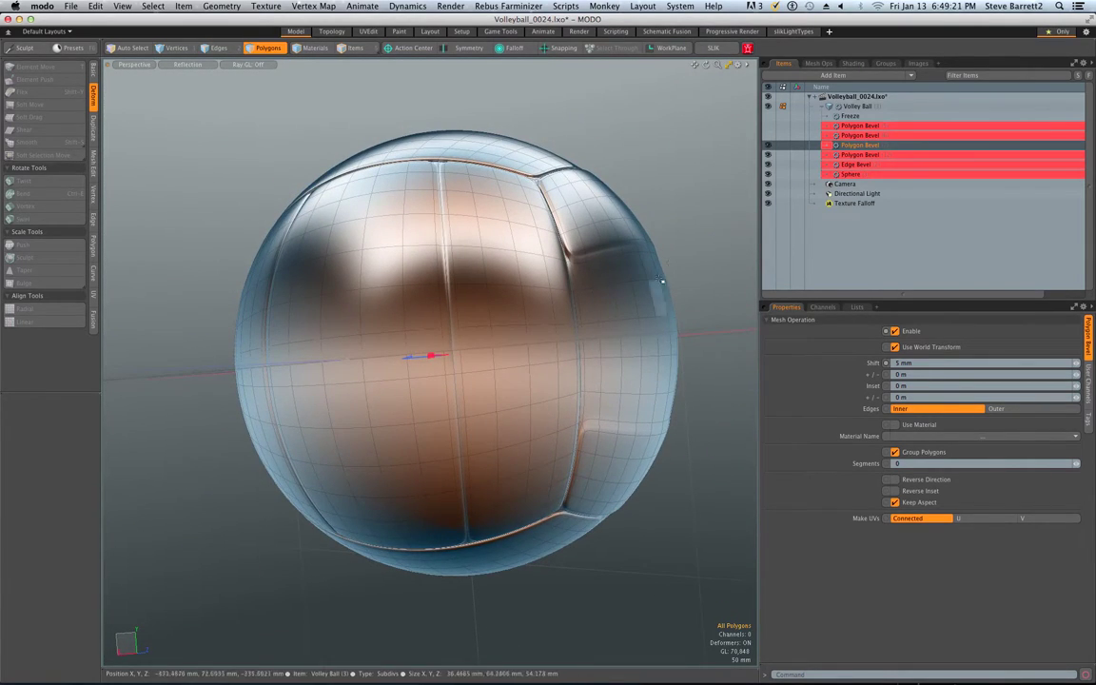
# Enable the second Polygon Bevel from the top of the stack and inspect the panel seams around the ball.
pyautogui.click(768, 135)
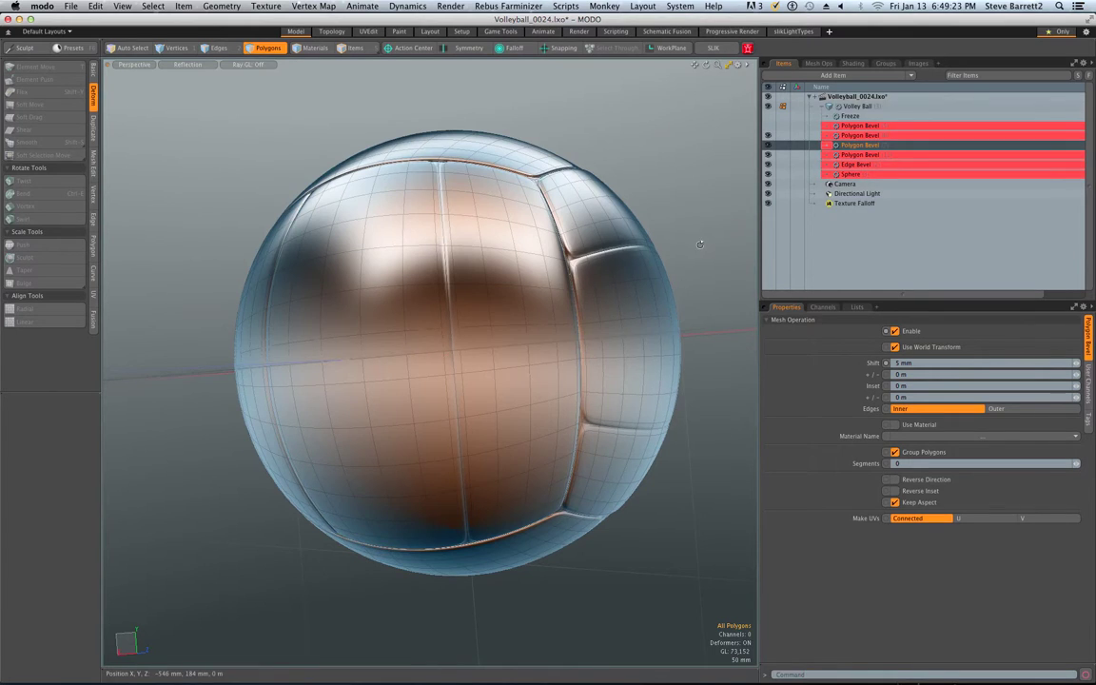
pyautogui.keyDown('alt'); pyautogui.moveTo(700, 240); pyautogui.dragTo(296, 323); pyautogui.keyUp('alt')
pyautogui.scroll(-3, 297, 316)
pyautogui.keyDown('alt'); pyautogui.moveTo(404, 279); pyautogui.dragTo(157, 609); pyautogui.keyUp('alt')
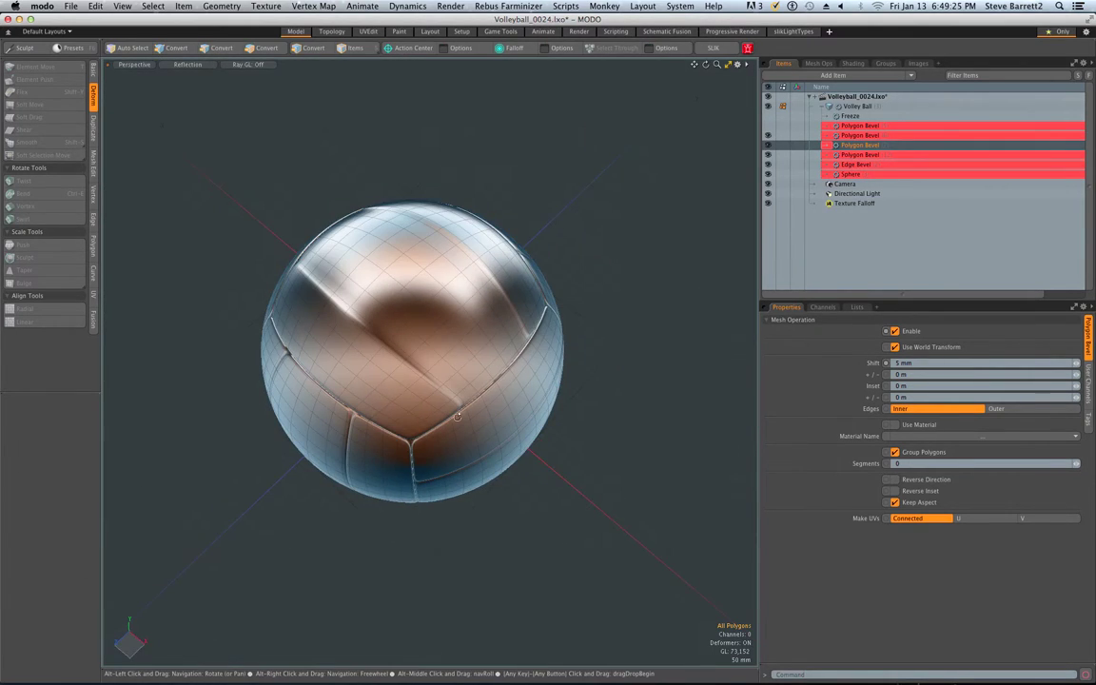
pyautogui.keyDown('alt'); pyautogui.moveTo(414, 421); pyautogui.dragTo(596, 393); pyautogui.keyUp('alt')
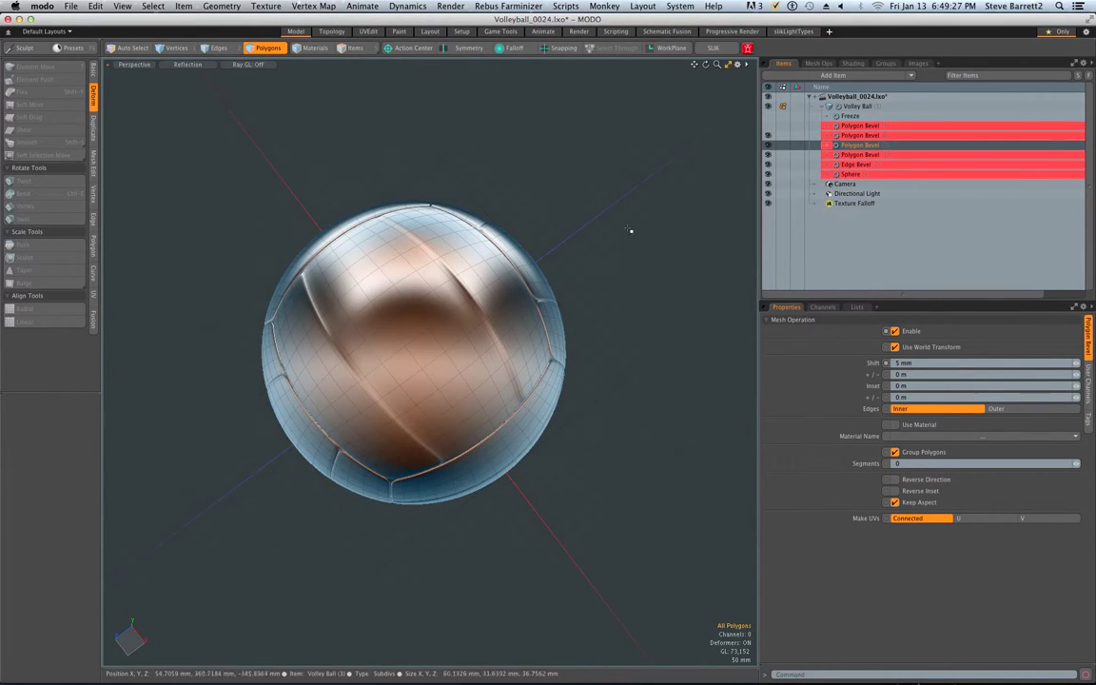
# Enable the topmost Polygon Bevel and inspect the complete set of raised panels on the volleyball.
pyautogui.keyDown('alt'); pyautogui.moveTo(604, 411); pyautogui.dragTo(530, 373); pyautogui.keyUp('alt')
pyautogui.scroll(3, 594, 396)
pyautogui.scroll(-3, 653, 401)
pyautogui.scroll(3, 514, 392)
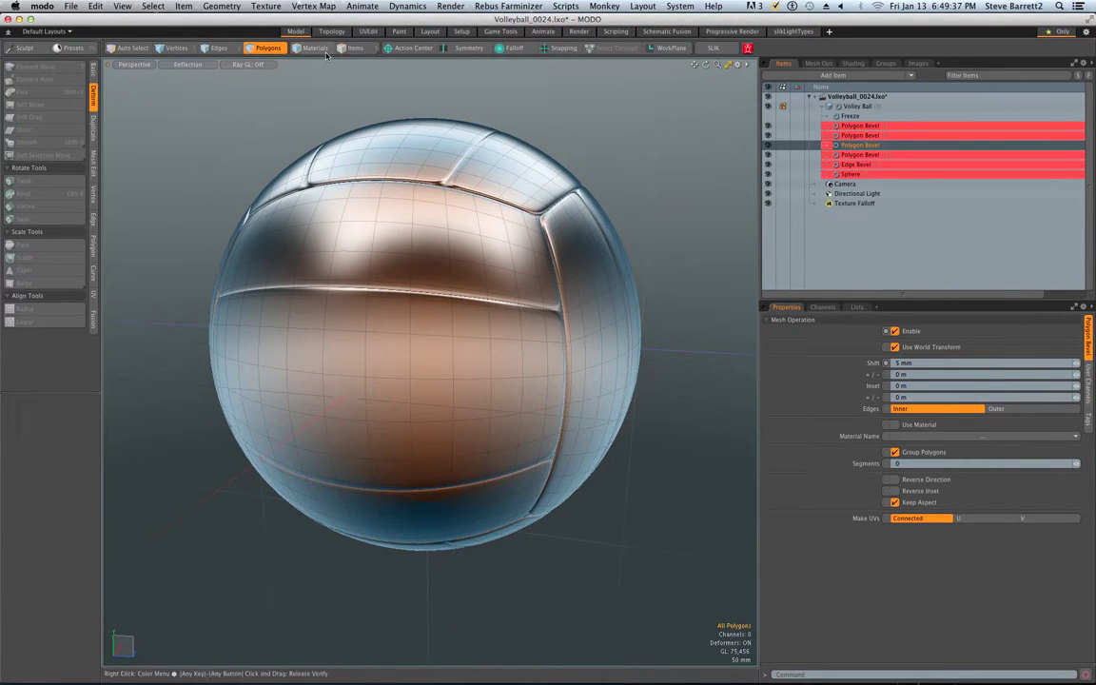
pyautogui.scroll(-3, 633, 160)
pyautogui.keyDown('alt'); pyautogui.moveTo(633, 162); pyautogui.dragTo(644, 131); pyautogui.keyUp('alt')
pyautogui.scroll(3, 661, 237)
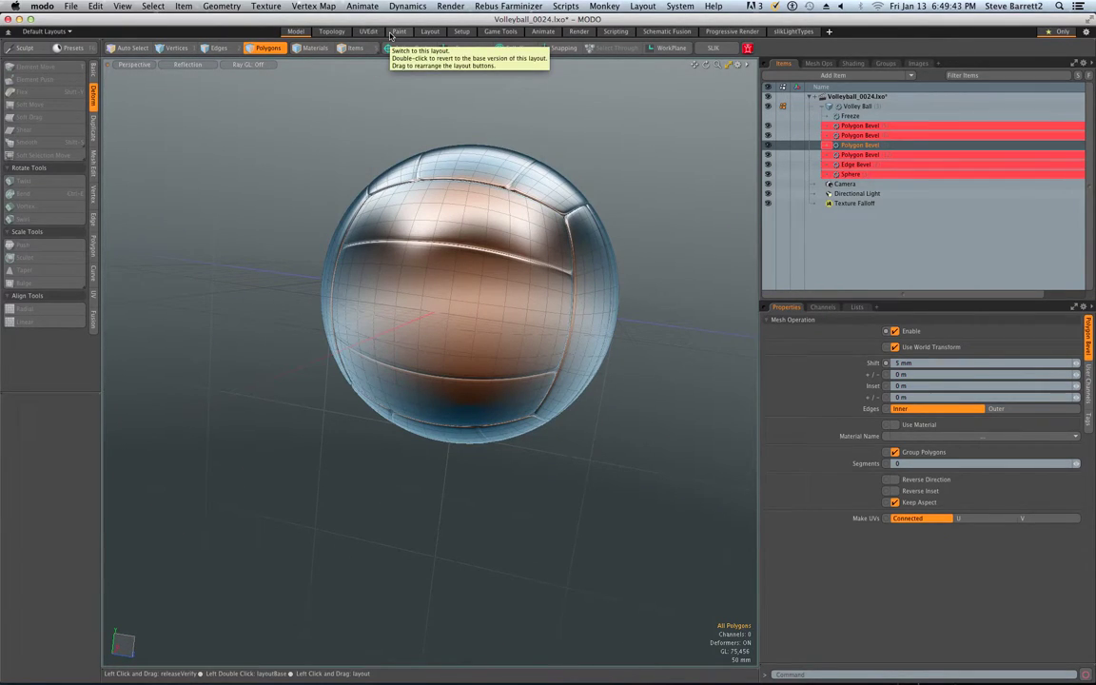
# Switch to the Render layout and start the preview render of the volleyball.
pyautogui.click(579, 33)
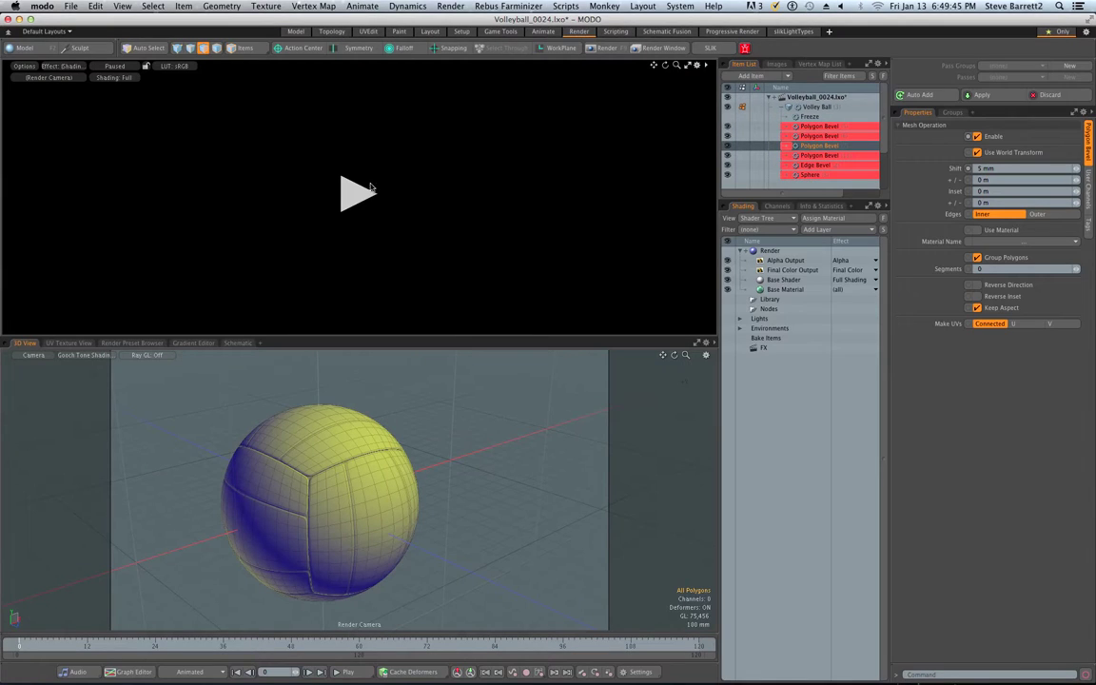
pyautogui.click(350, 197)
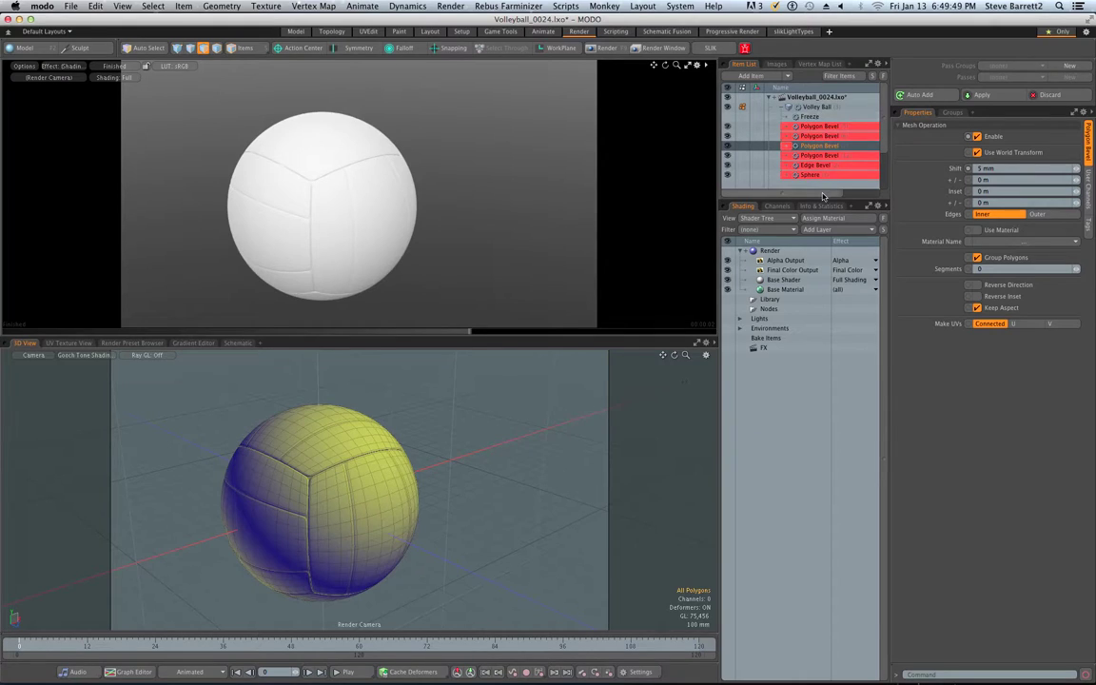
# Select the Directional Light and, looking through it, orbit it above the ball to about X -1.1 m, Y 3.3 m, Z 0.66 m.
pyautogui.moveTo(822, 197); pyautogui.dragTo(822, 279)
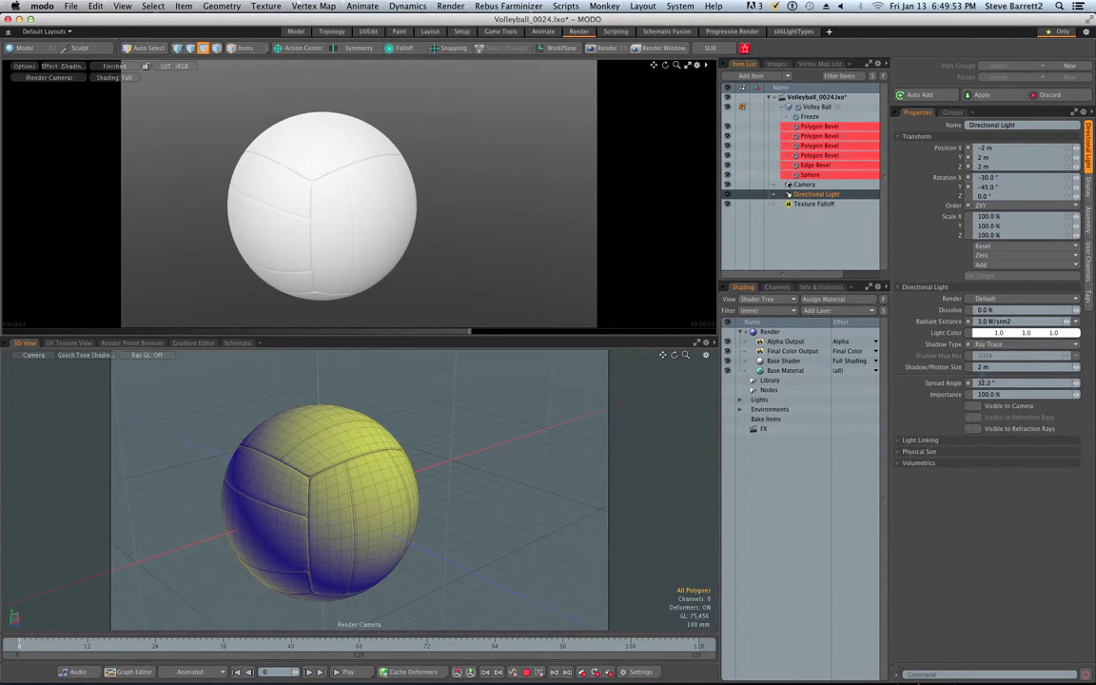
pyautogui.click(33, 355)
pyautogui.click(95, 367)
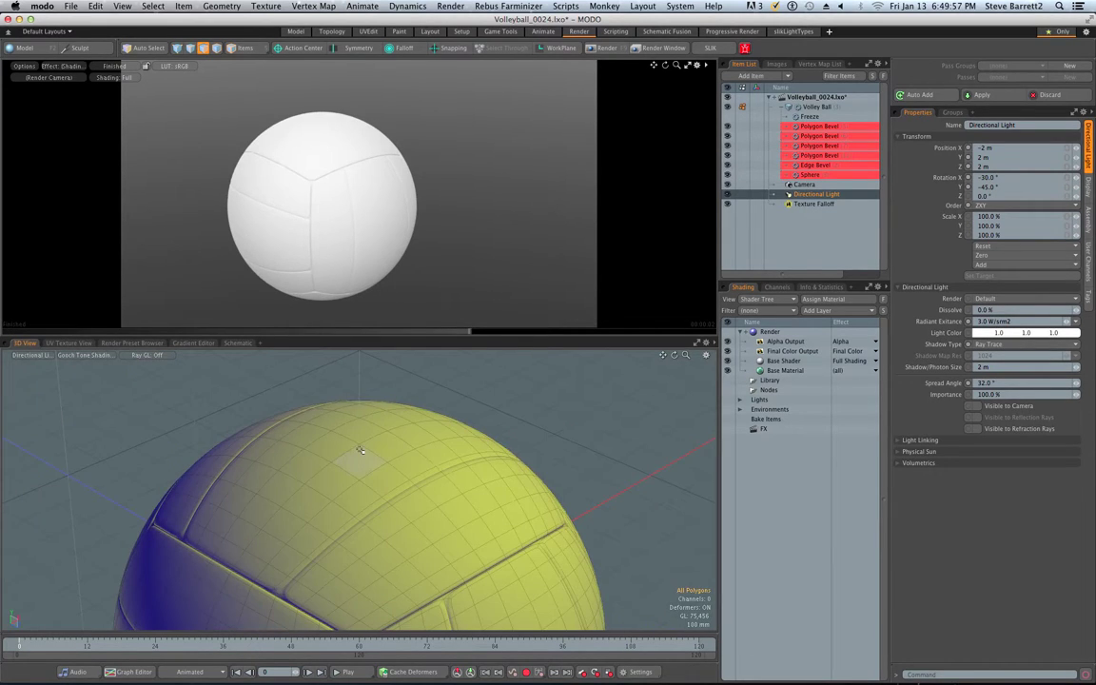
pyautogui.keyDown('alt'); pyautogui.moveTo(361, 433); pyautogui.dragTo(431, 507); pyautogui.keyUp('alt')
pyautogui.press('a')
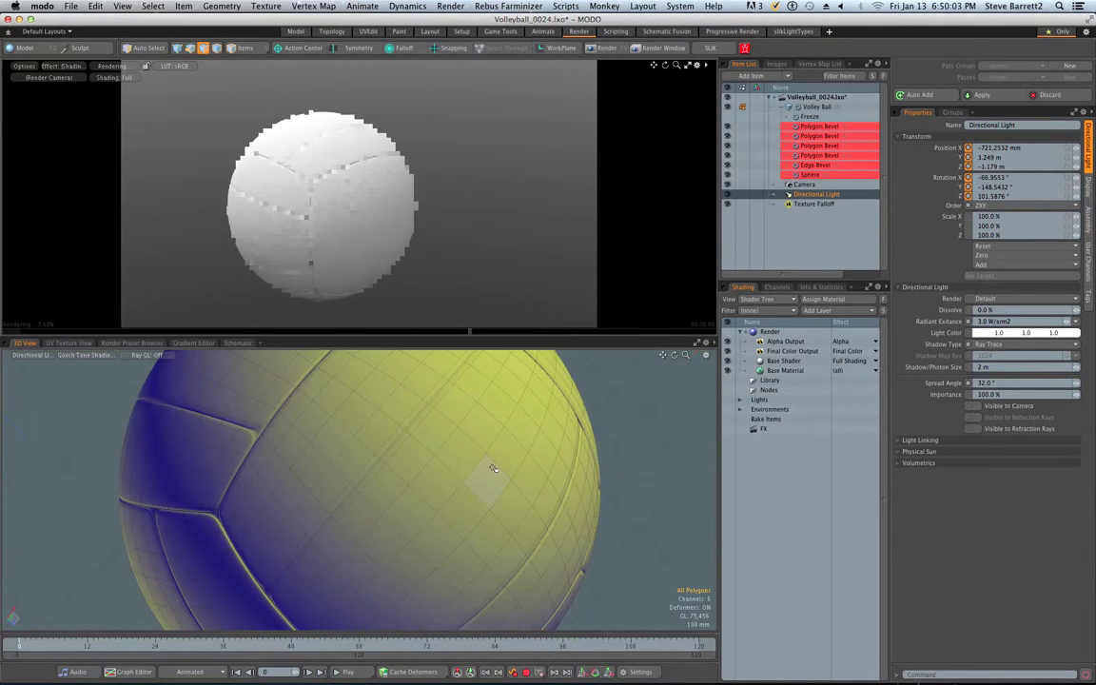
pyautogui.keyDown('alt'); pyautogui.moveTo(492, 468); pyautogui.dragTo(361, 447); pyautogui.keyUp('alt')
pyautogui.keyDown('alt'); pyautogui.moveTo(251, 476); pyautogui.dragTo(391, 311); pyautogui.keyUp('alt')
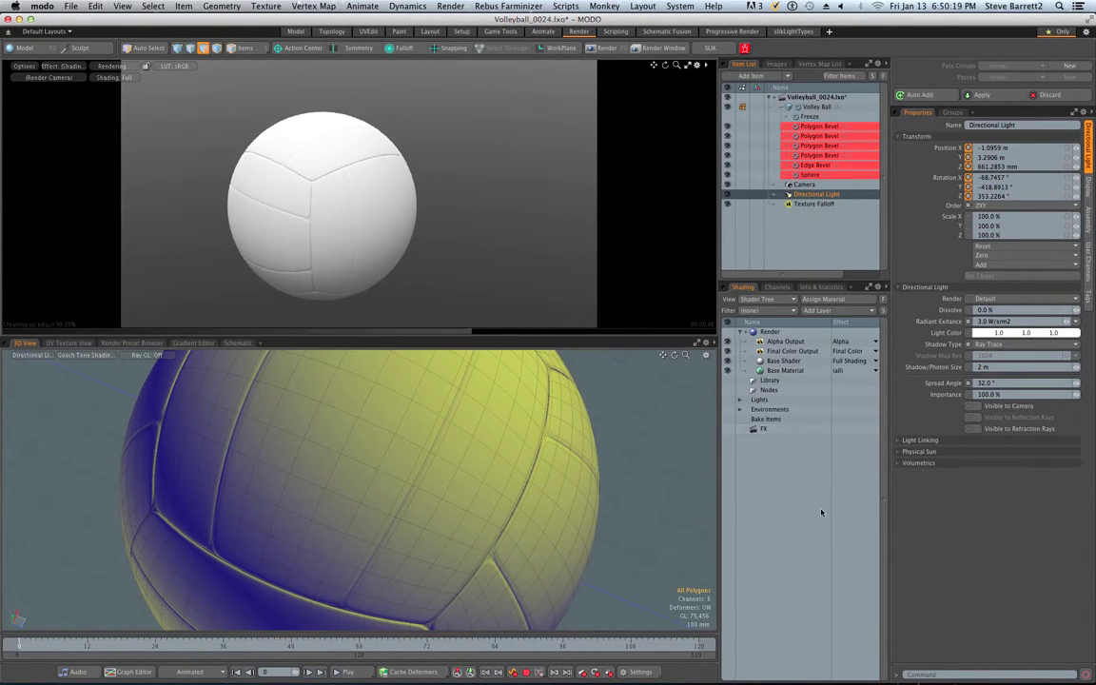
# Select and collapse the Volley Ball item, browse the Leather material presets with enlarged thumbnails, and select Black Leather.
pyautogui.click(781, 108)
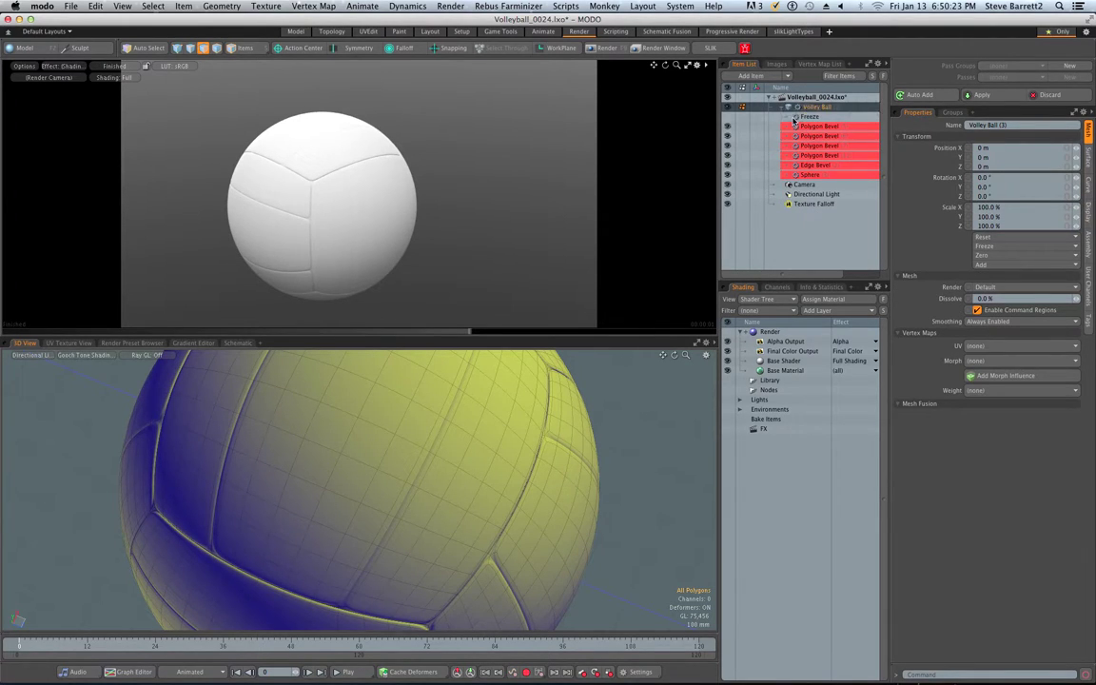
pyautogui.click(782, 107)
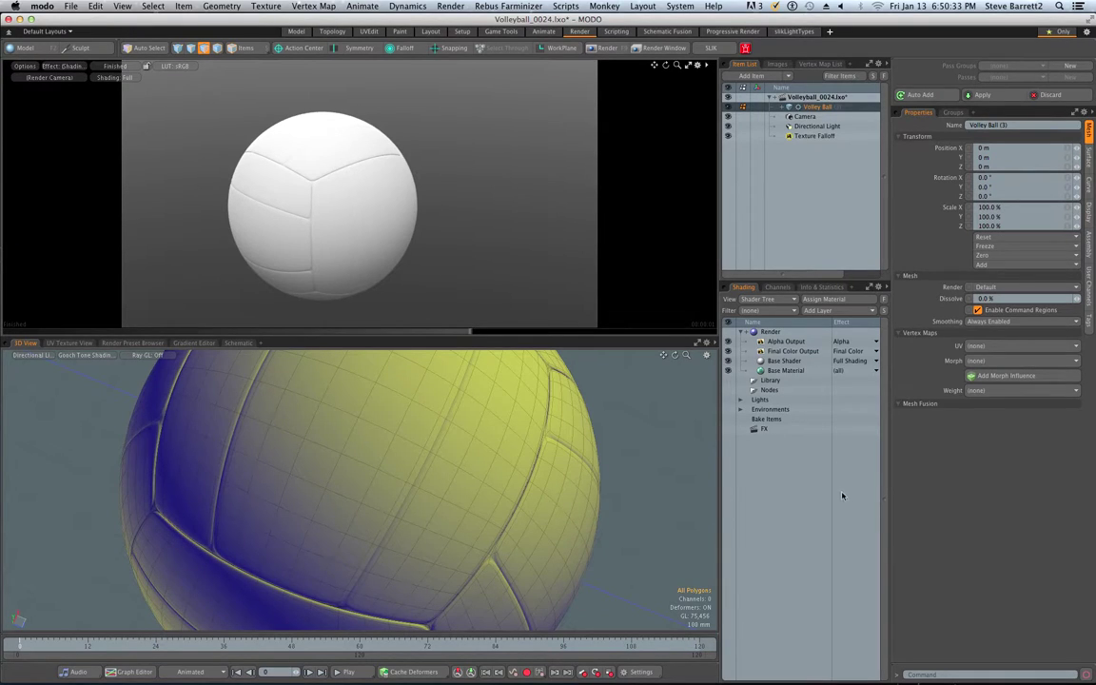
pyautogui.click(141, 344)
pyautogui.click(87, 356)
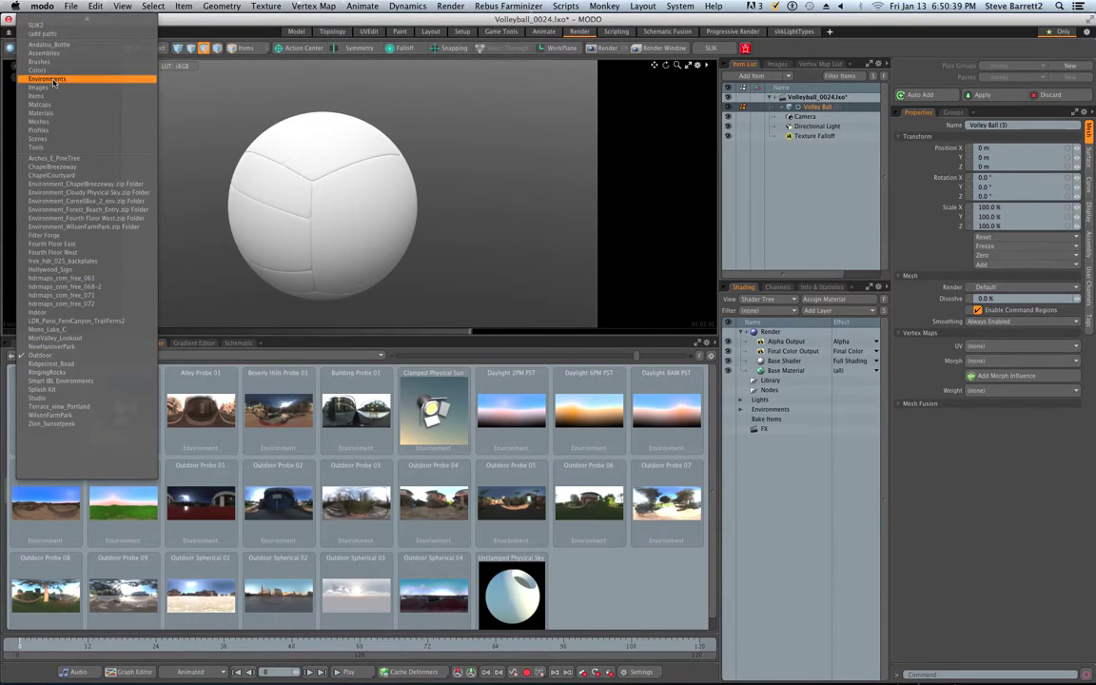
pyautogui.click(56, 115)
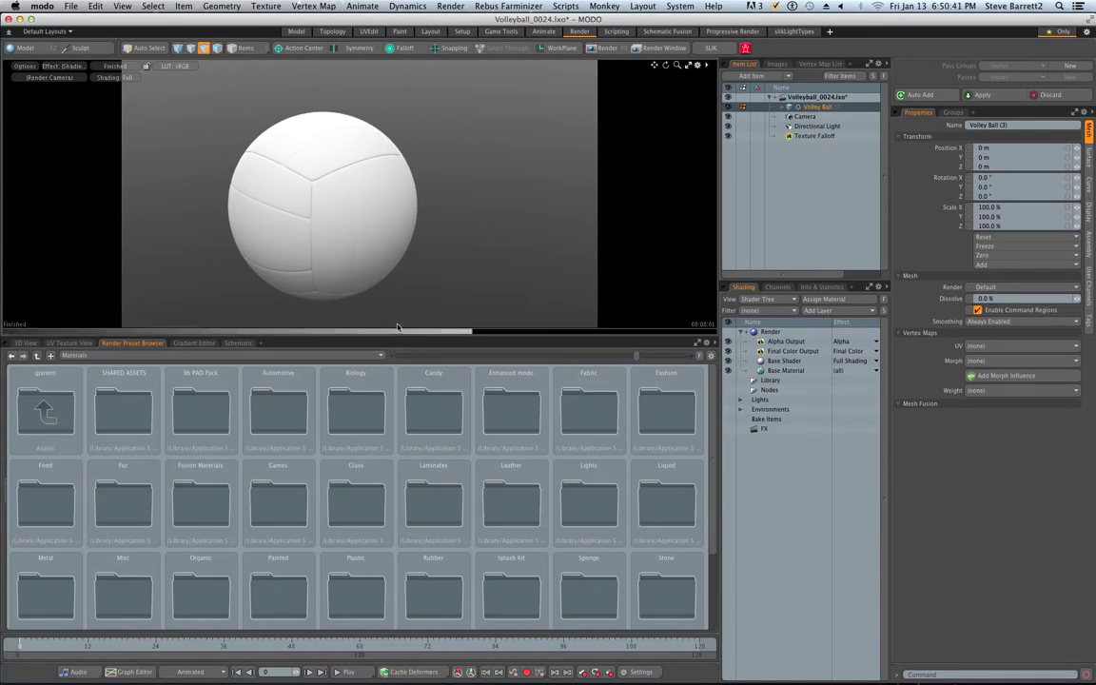
pyautogui.doubleClick(501, 500)
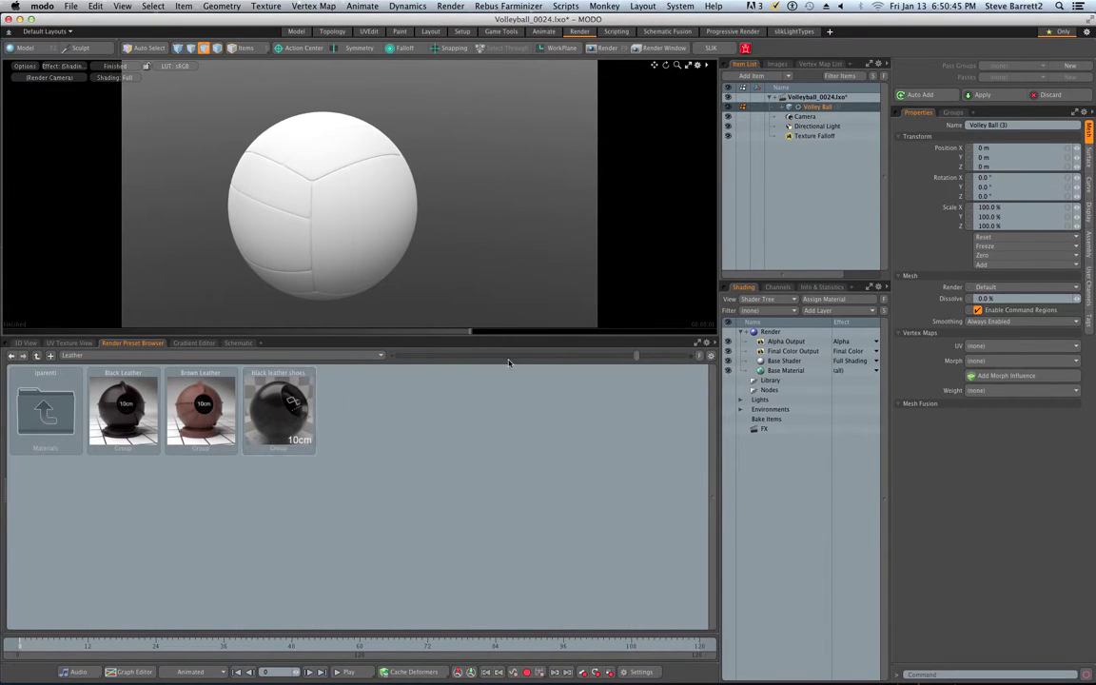
pyautogui.moveTo(647, 355); pyautogui.dragTo(672, 366)
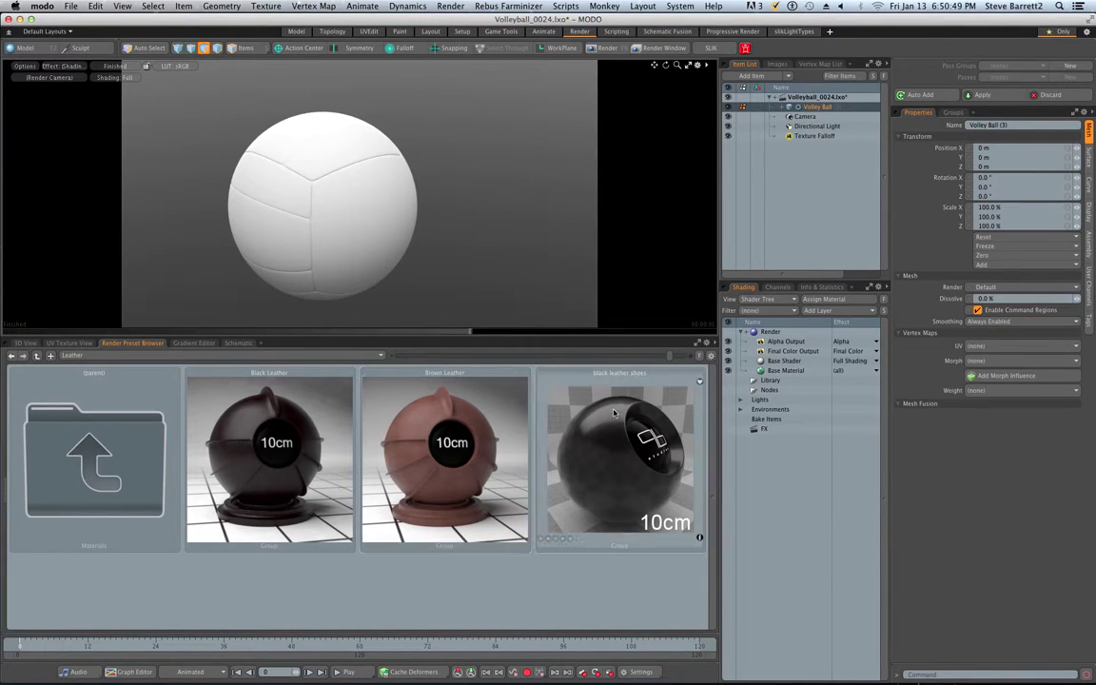
pyautogui.click(250, 411)
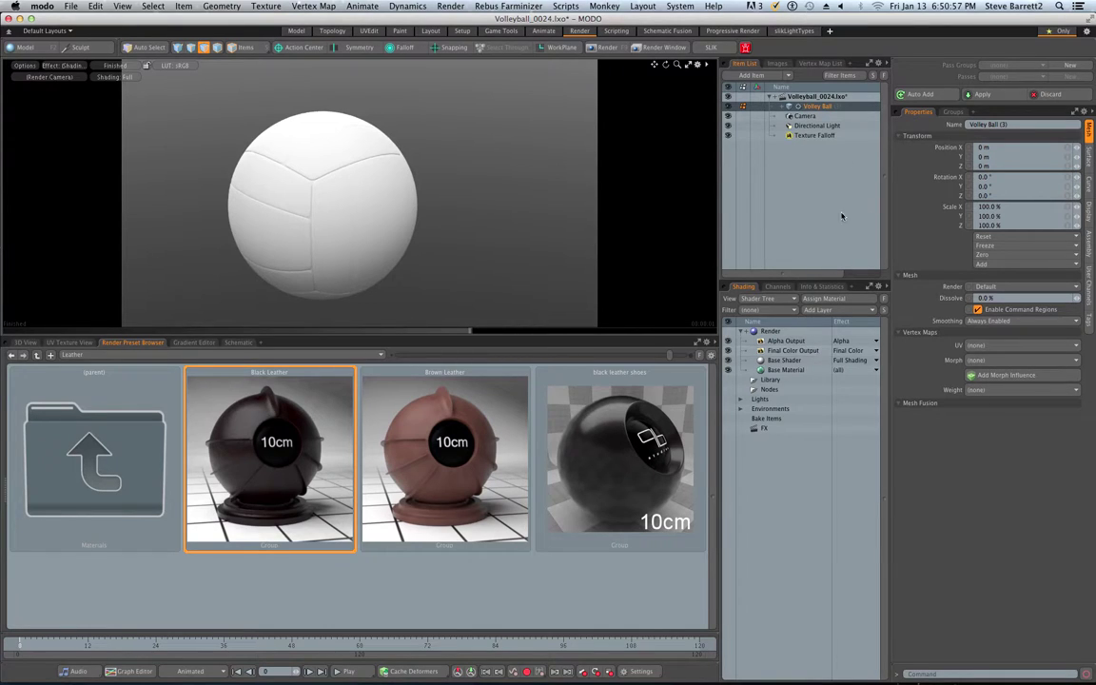
# Return to the Model layout and expand the Volley Ball item to show its mesh operations.
pyautogui.click(294, 30)
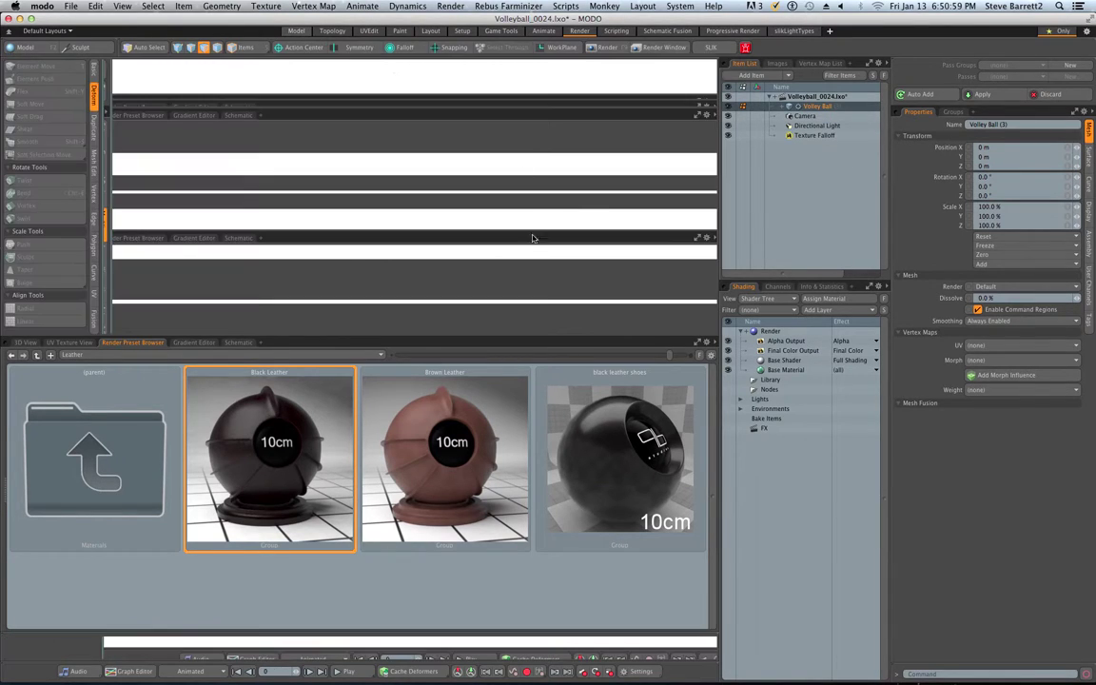
pyautogui.keyDown('alt'); pyautogui.moveTo(636, 274); pyautogui.dragTo(554, 280); pyautogui.keyUp('alt')
pyautogui.scroll(-3, 518, 308)
pyautogui.scroll(3, 550, 295)
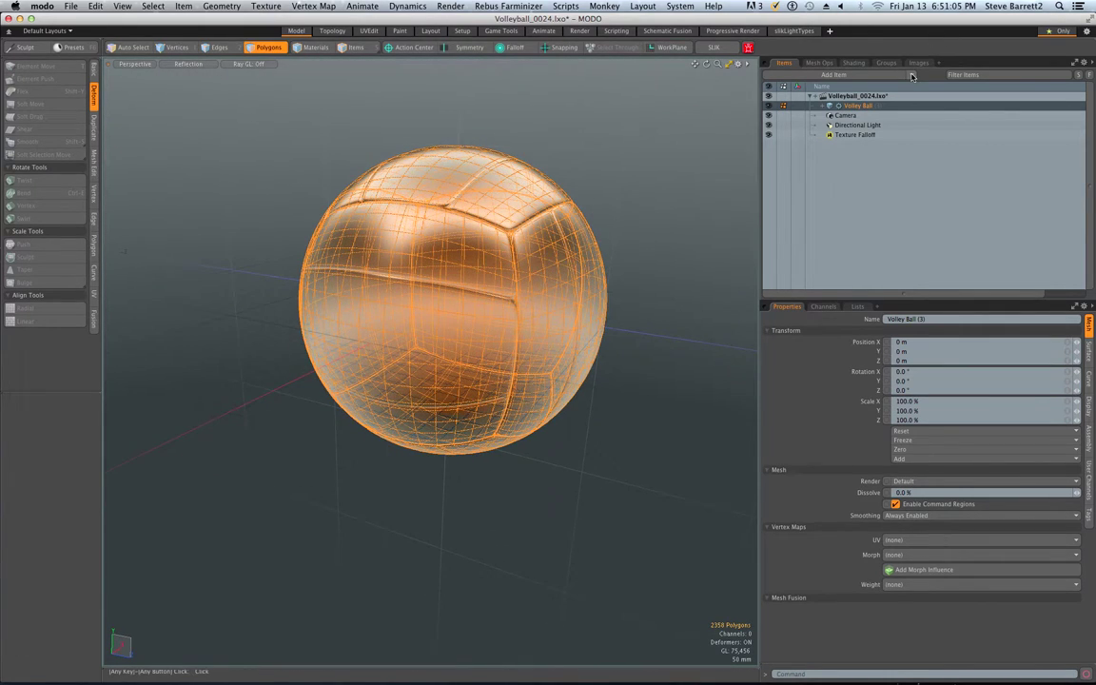
pyautogui.click(823, 106)
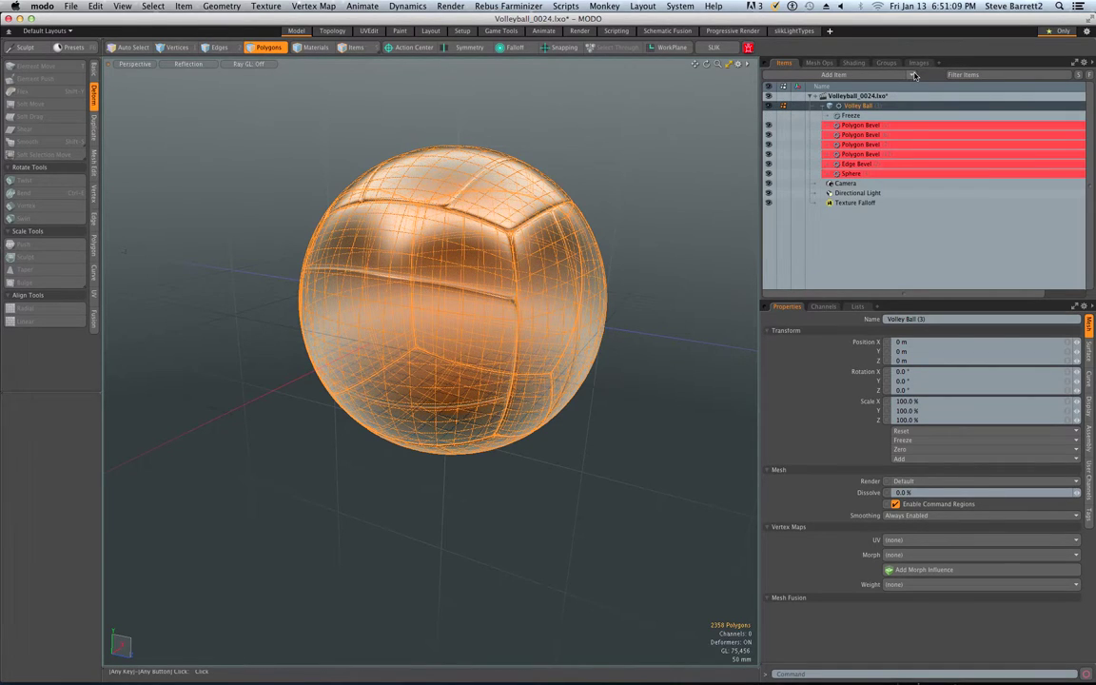
pyautogui.click(915, 75)
pyautogui.moveTo(914, 87)
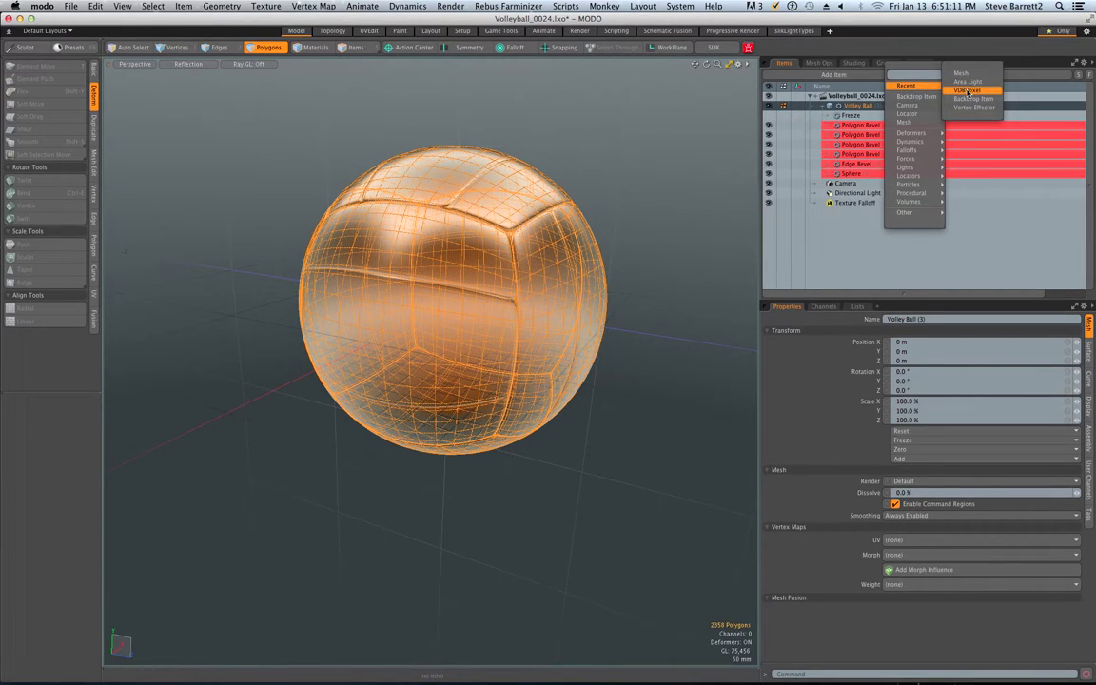
pyautogui.moveTo(922, 195)
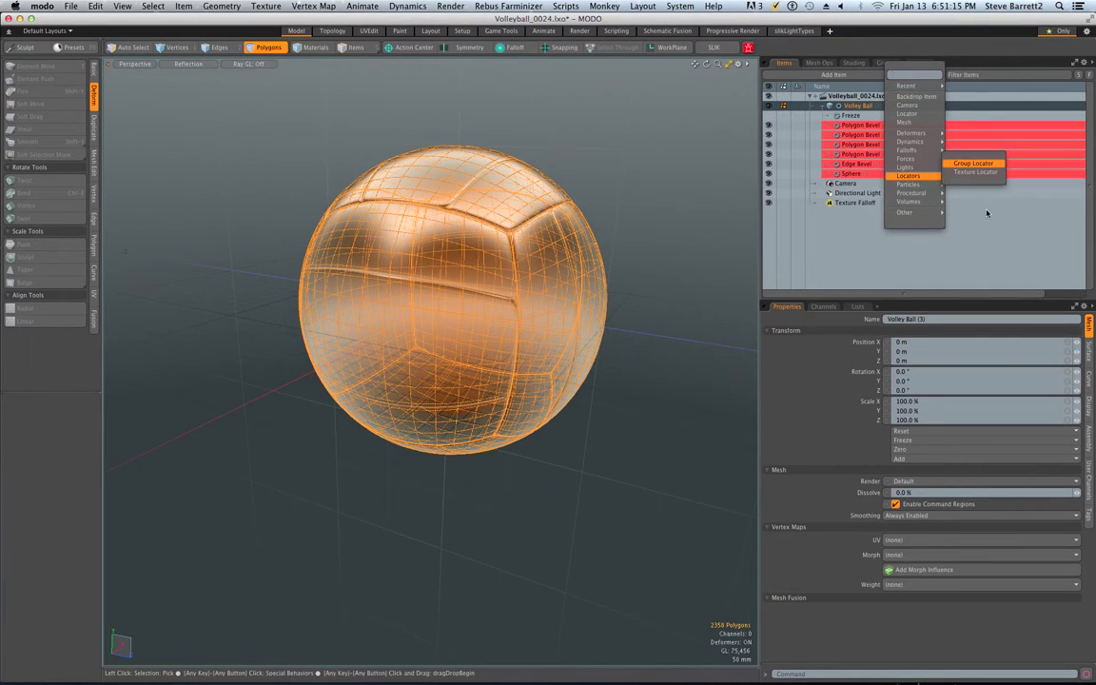
# Add a Material Tag operator to the Volley Ball's mesh operations and set its material name to Leather.
pyautogui.click(821, 63)
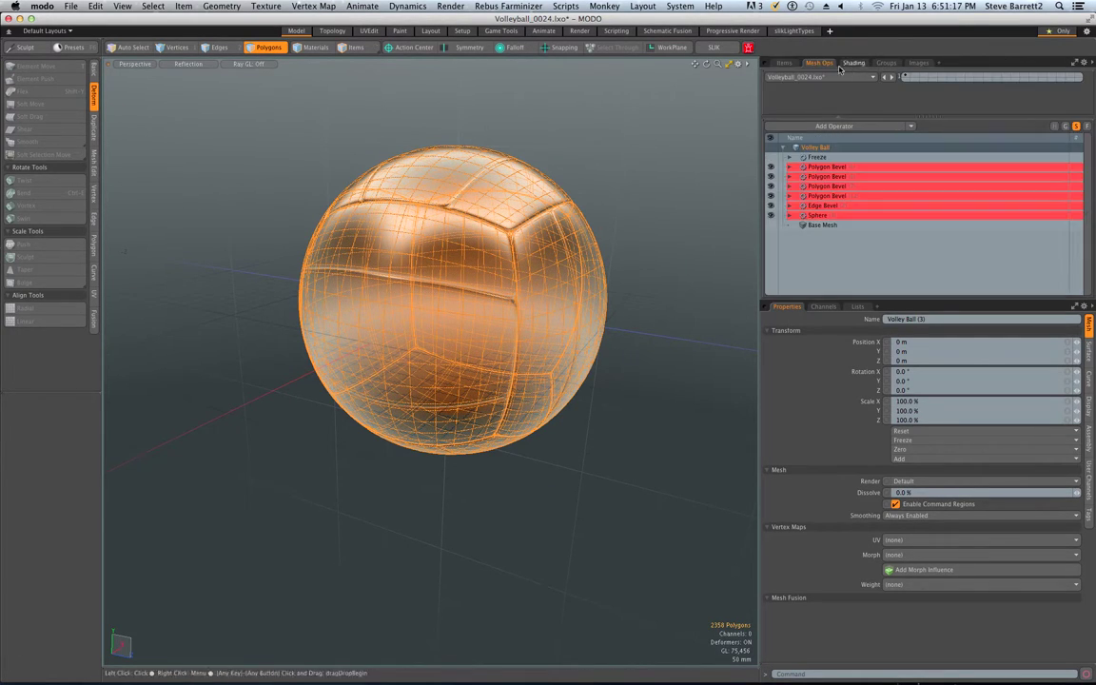
pyautogui.click(865, 125)
pyautogui.moveTo(971, 190)
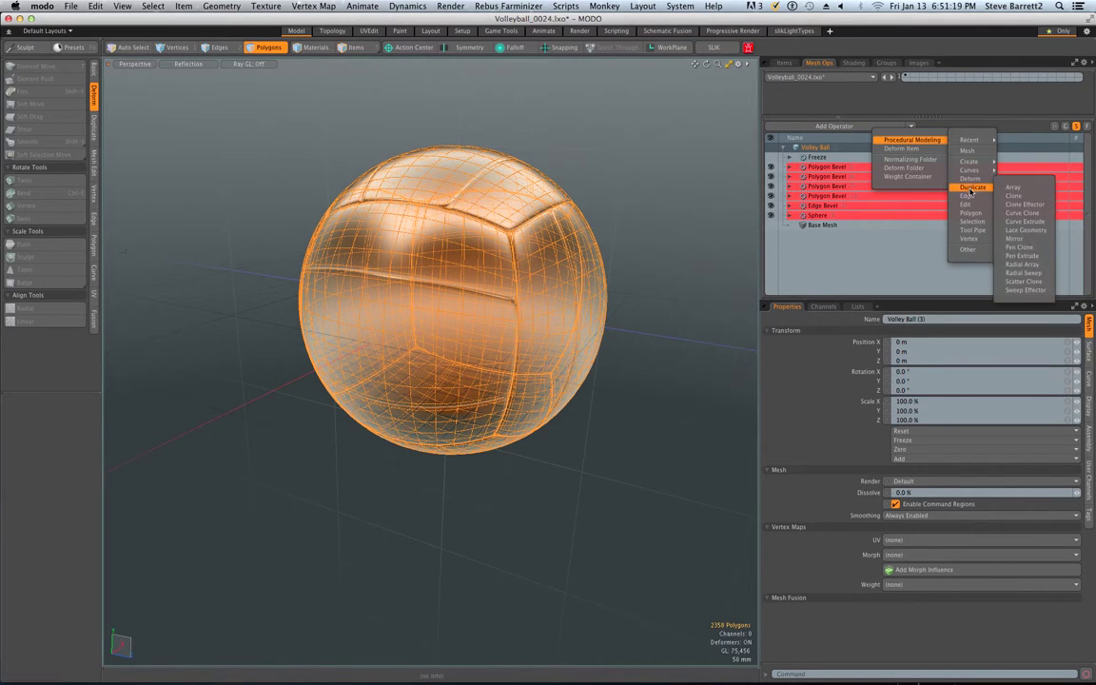
pyautogui.moveTo(971, 212)
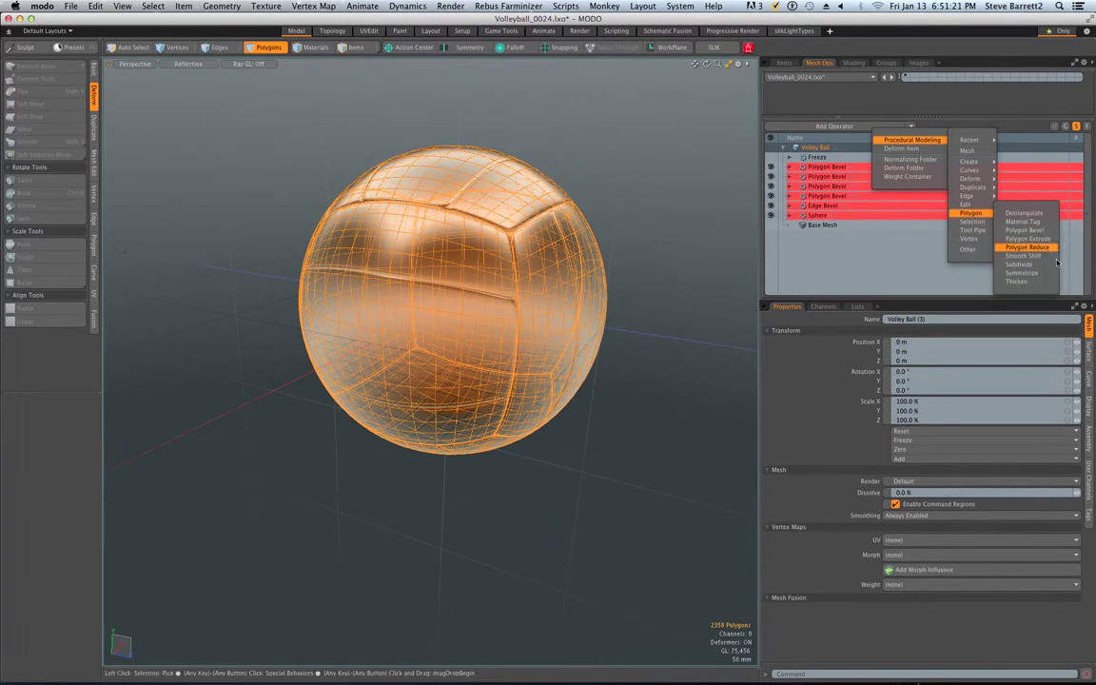
pyautogui.click(1036, 223)
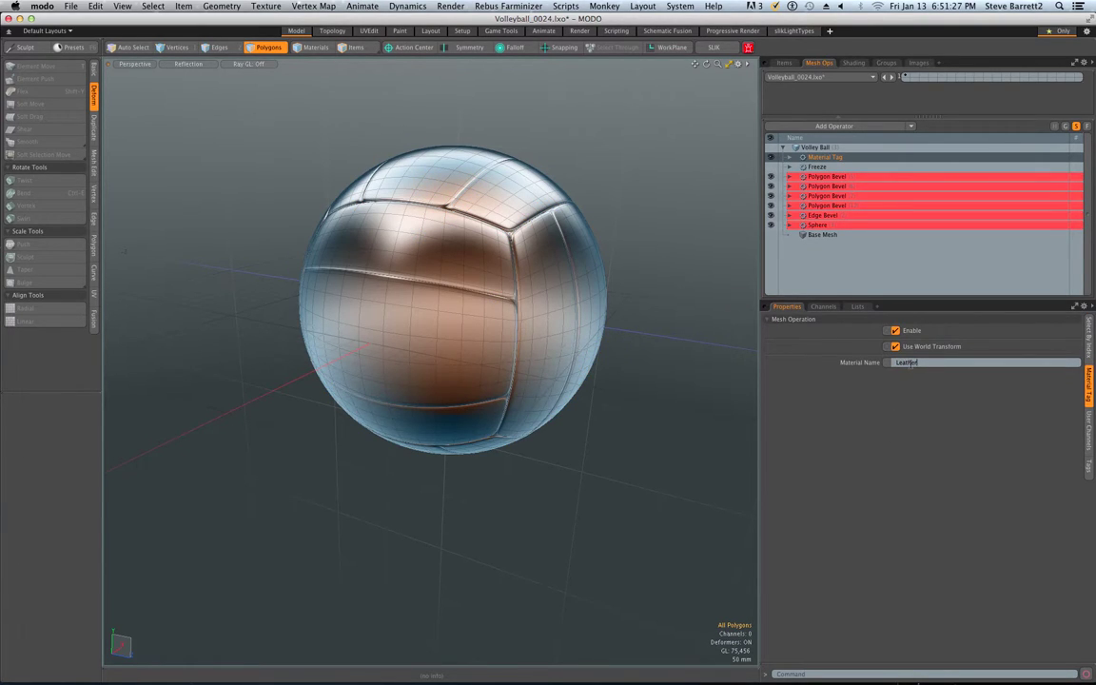
pyautogui.press('1')
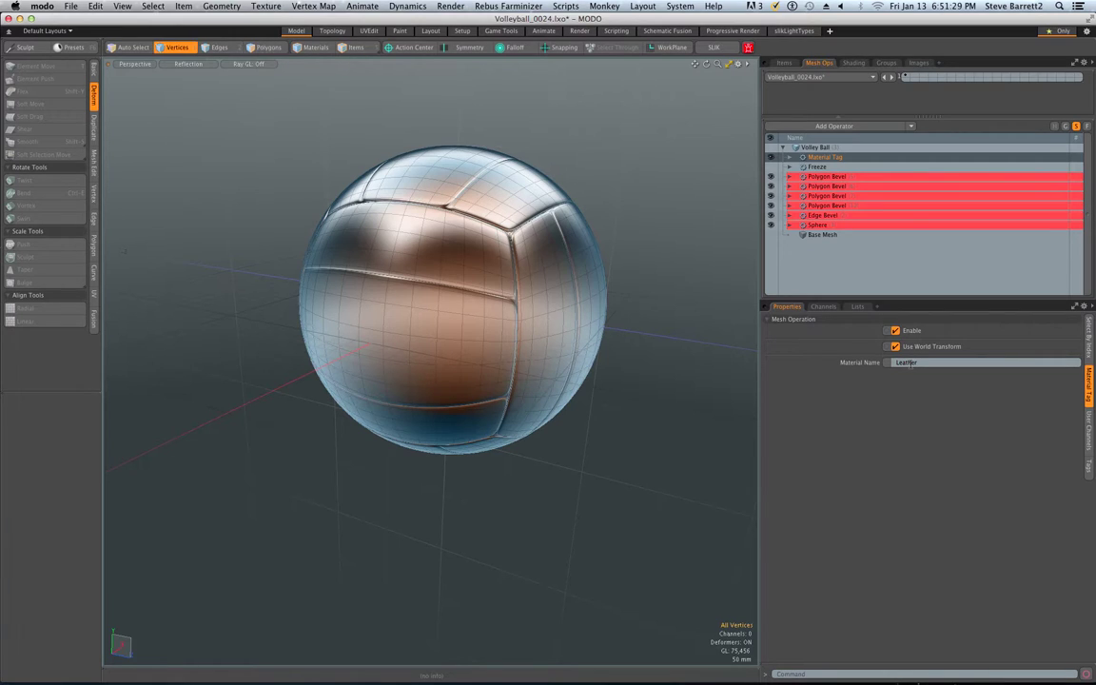
pyautogui.press('b')
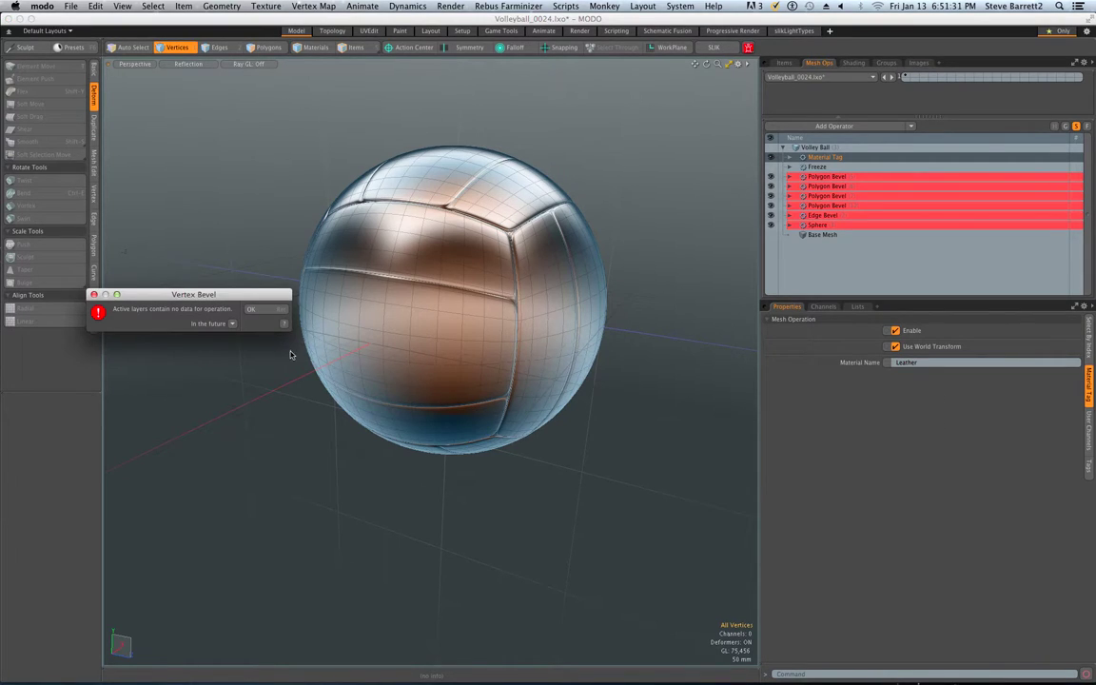
# Dismiss the Vertex Bevel error, change the Material Tag's material name to Leather ball, and enlarge the item and mesh operation lists.
pyautogui.click(266, 310)
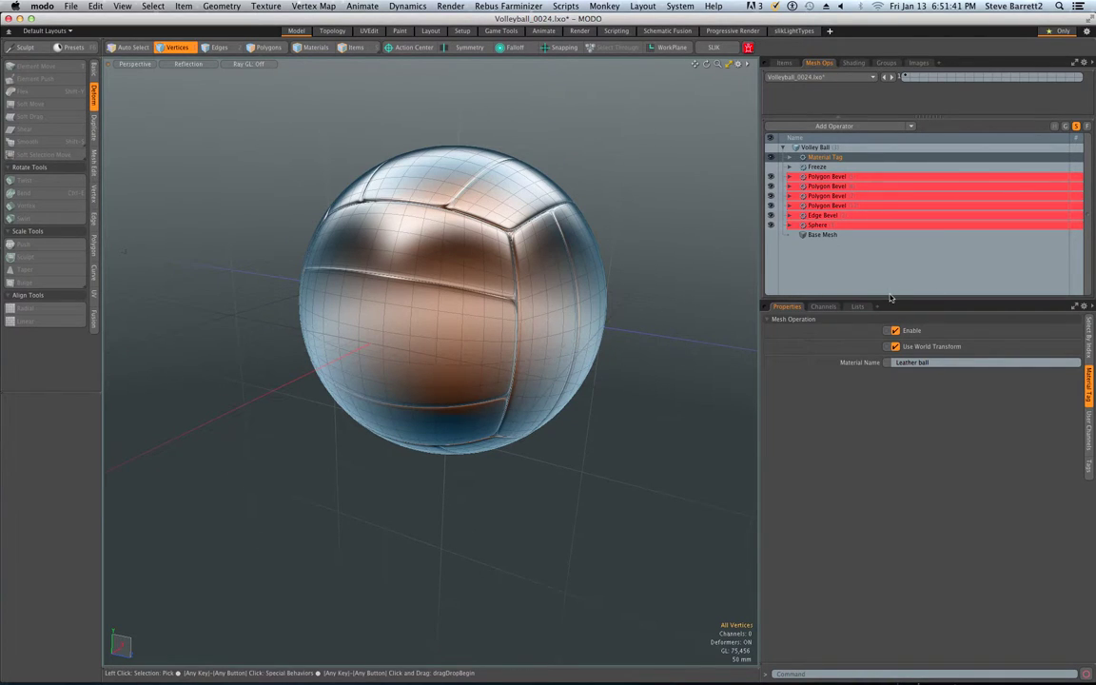
pyautogui.moveTo(891, 299); pyautogui.dragTo(890, 491)
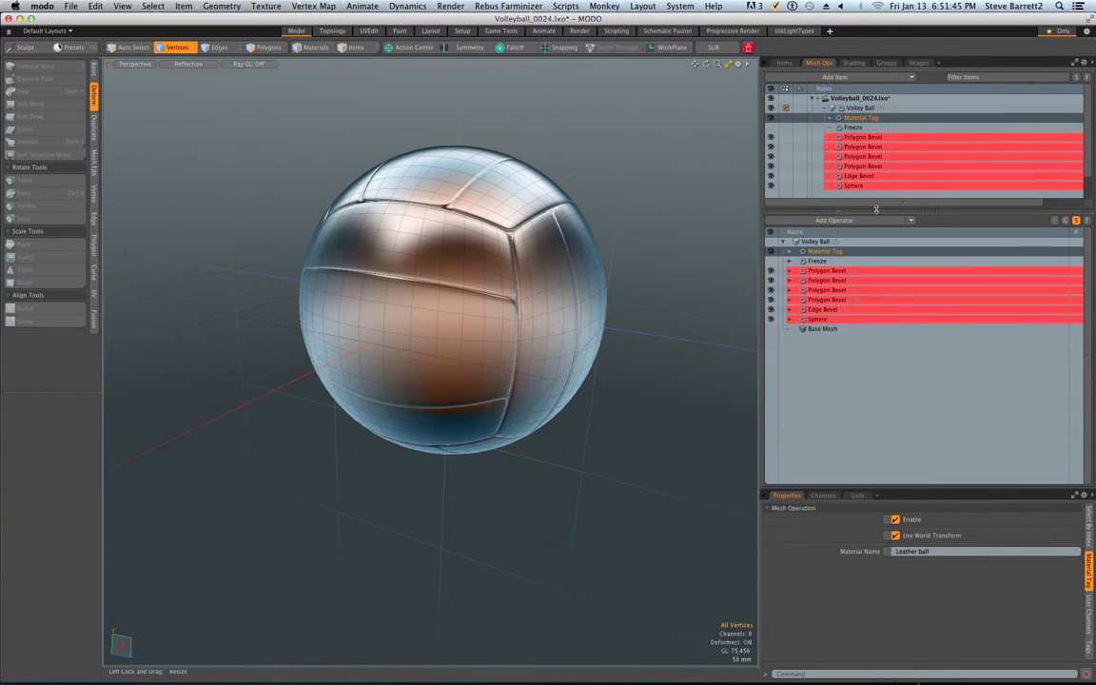
pyautogui.moveTo(875, 209); pyautogui.dragTo(876, 312)
# Add a Group layer under the Render item in the Shader Tree.
pyautogui.click(854, 62)
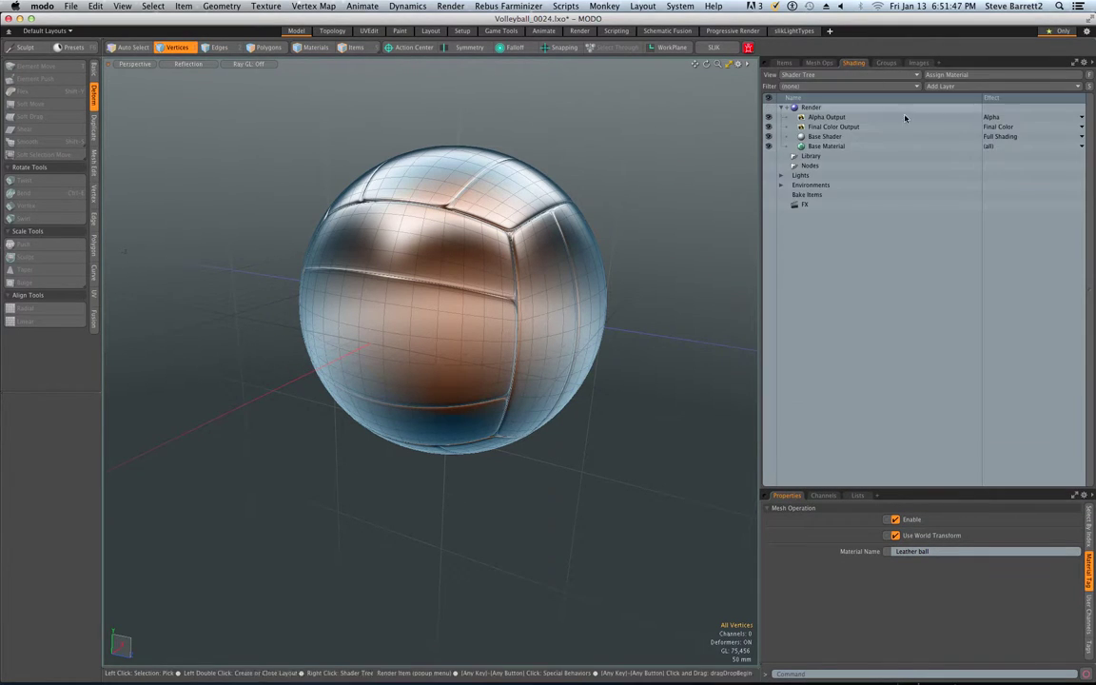
pyautogui.click(811, 106)
pyautogui.click(981, 85)
pyautogui.moveTo(981, 99)
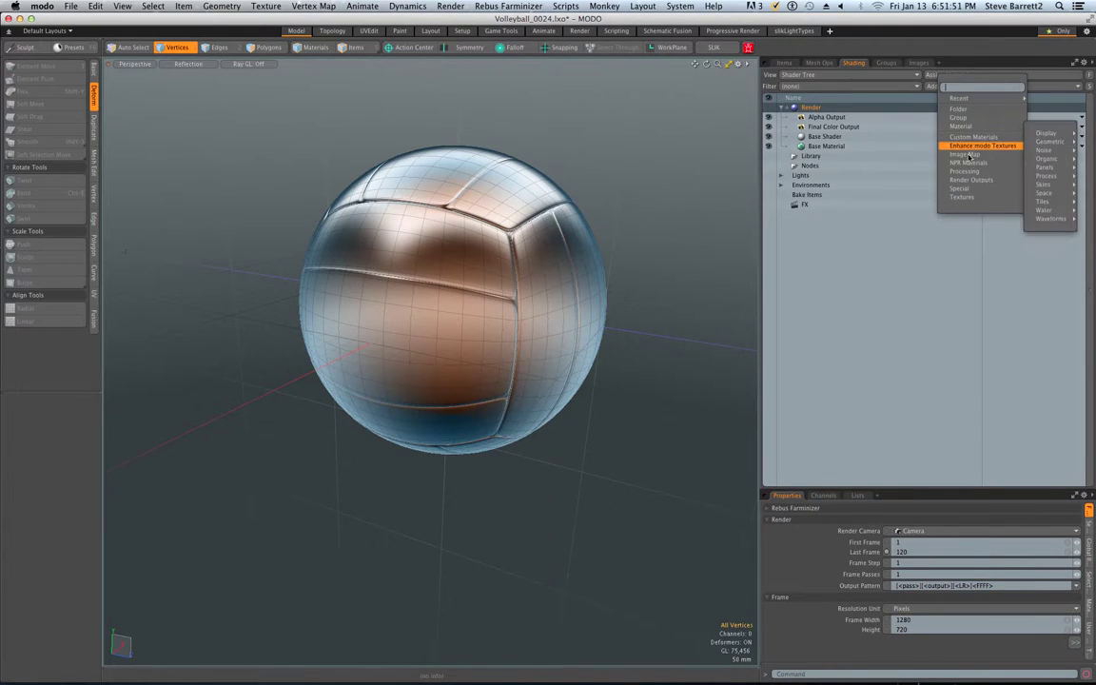
pyautogui.moveTo(976, 178)
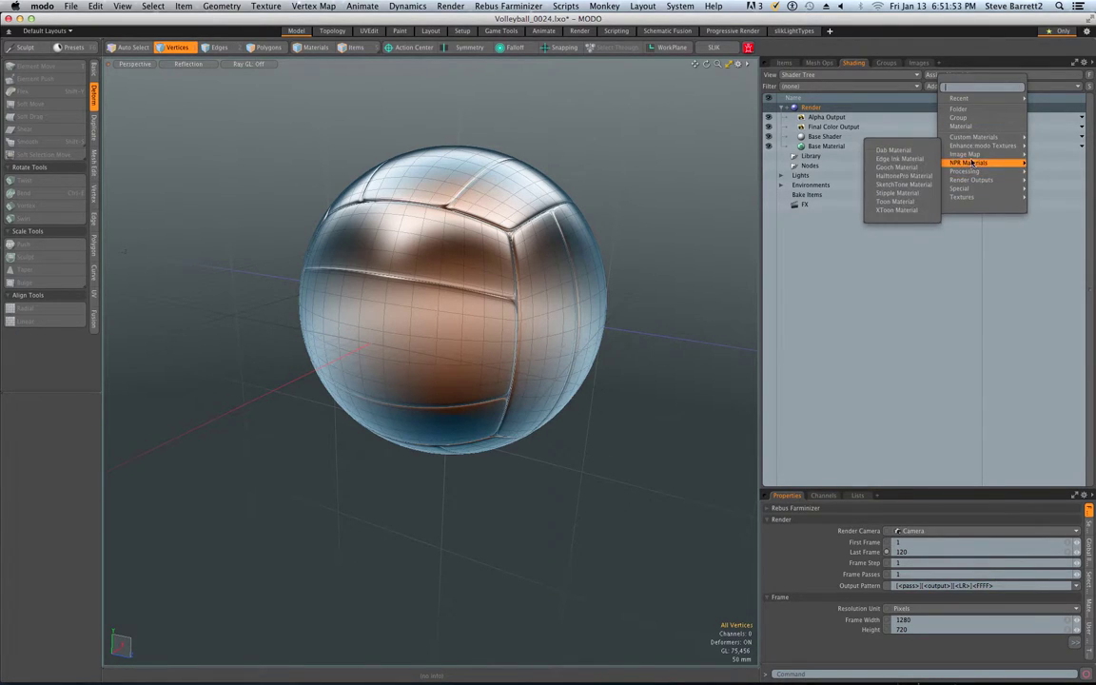
pyautogui.click(959, 117)
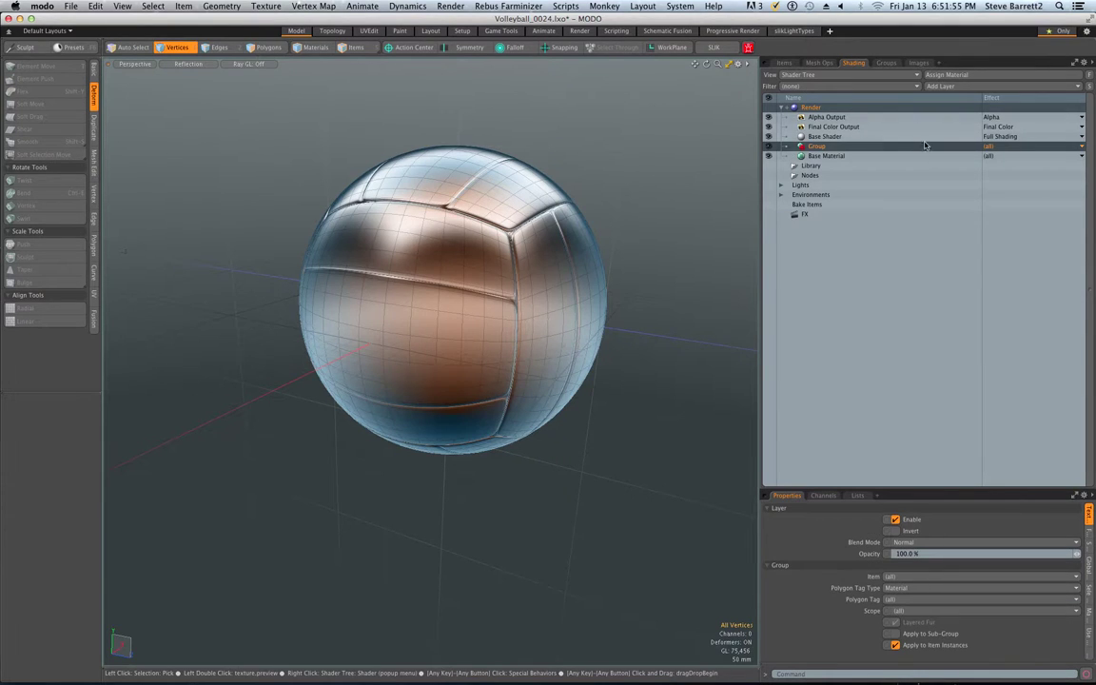
# Add a Material layer inside the new shader group and enlarge the properties area to show all its settings.
pyautogui.moveTo(960, 493); pyautogui.dragTo(960, 307)
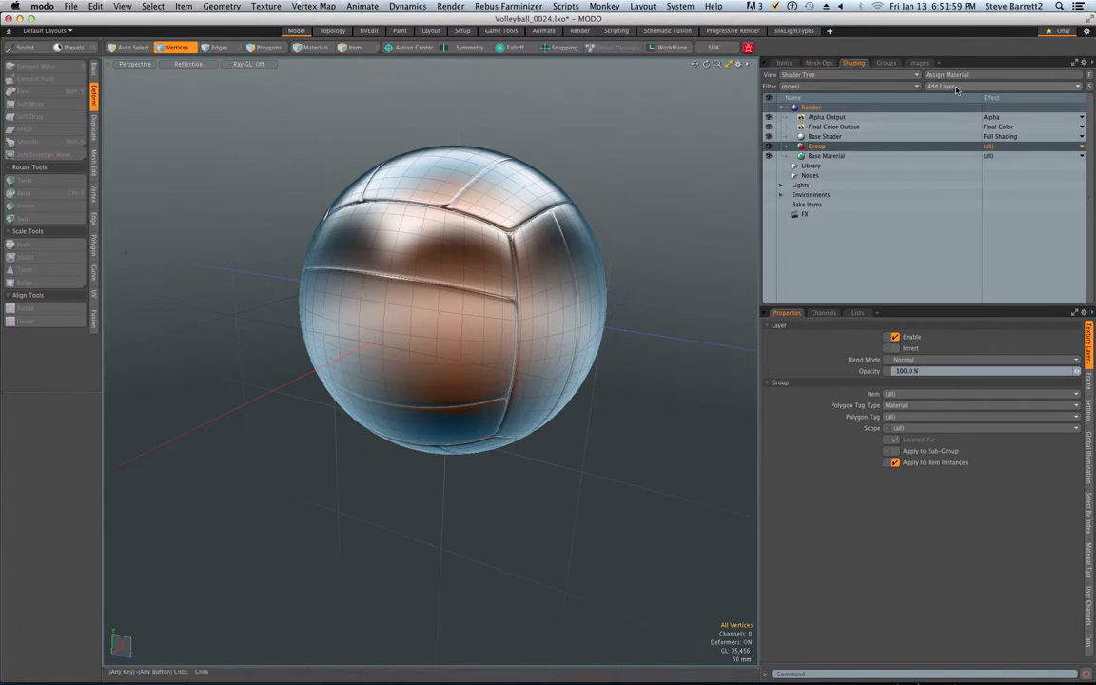
pyautogui.click(956, 86)
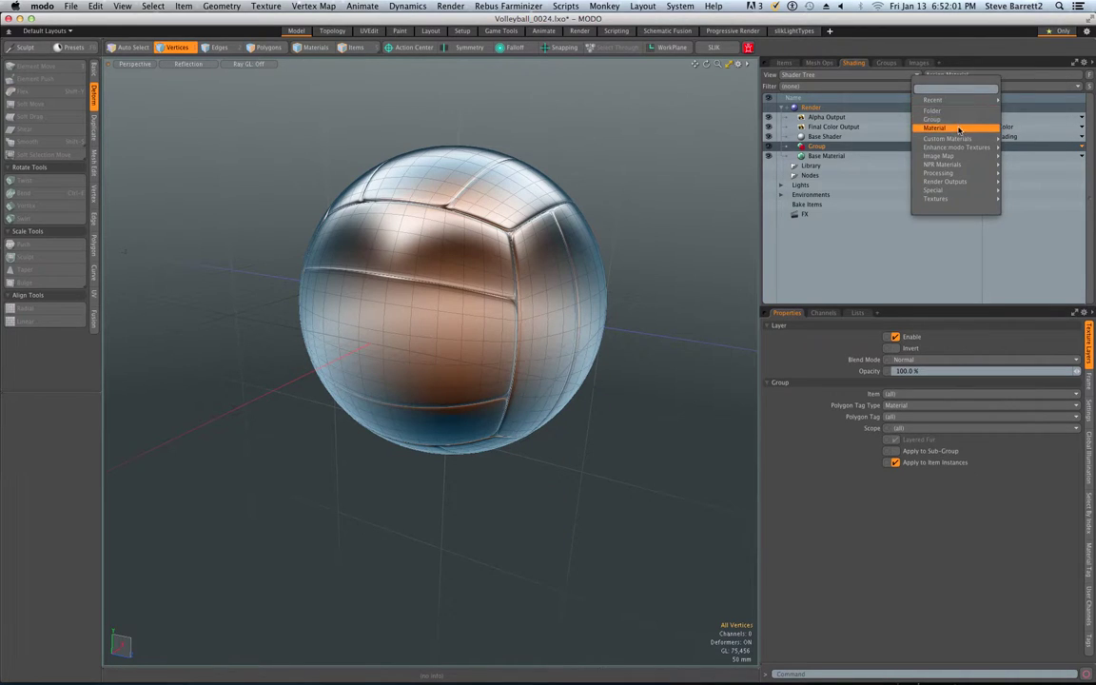
pyautogui.click(957, 129)
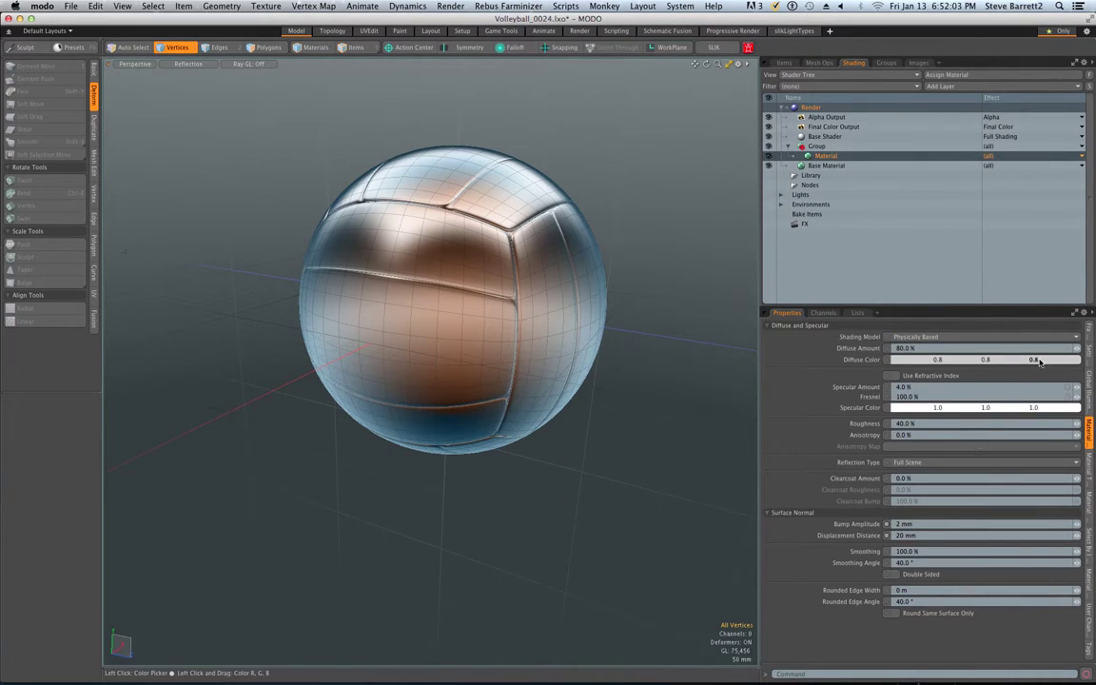
pyautogui.moveTo(1030, 306); pyautogui.dragTo(1027, 249)
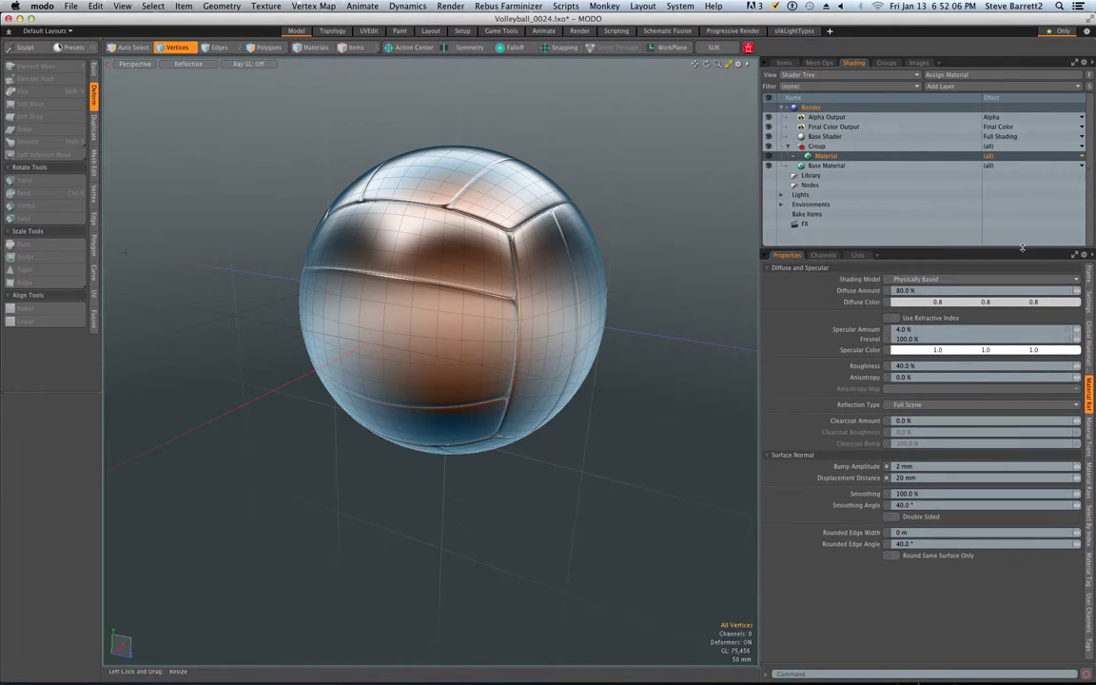
# Check the group's material tag name, then set the diffuse color of the Material inside the group to bright pink.
pyautogui.click(816, 146)
pyautogui.click(1088, 384)
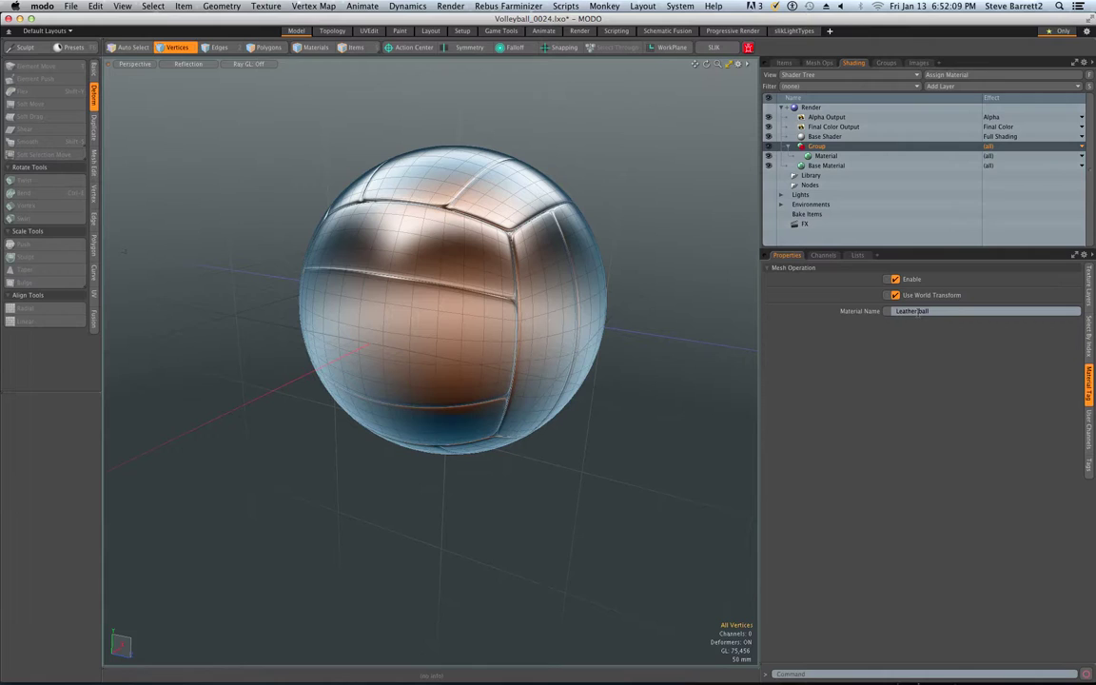
pyautogui.click(826, 155)
pyautogui.click(885, 301)
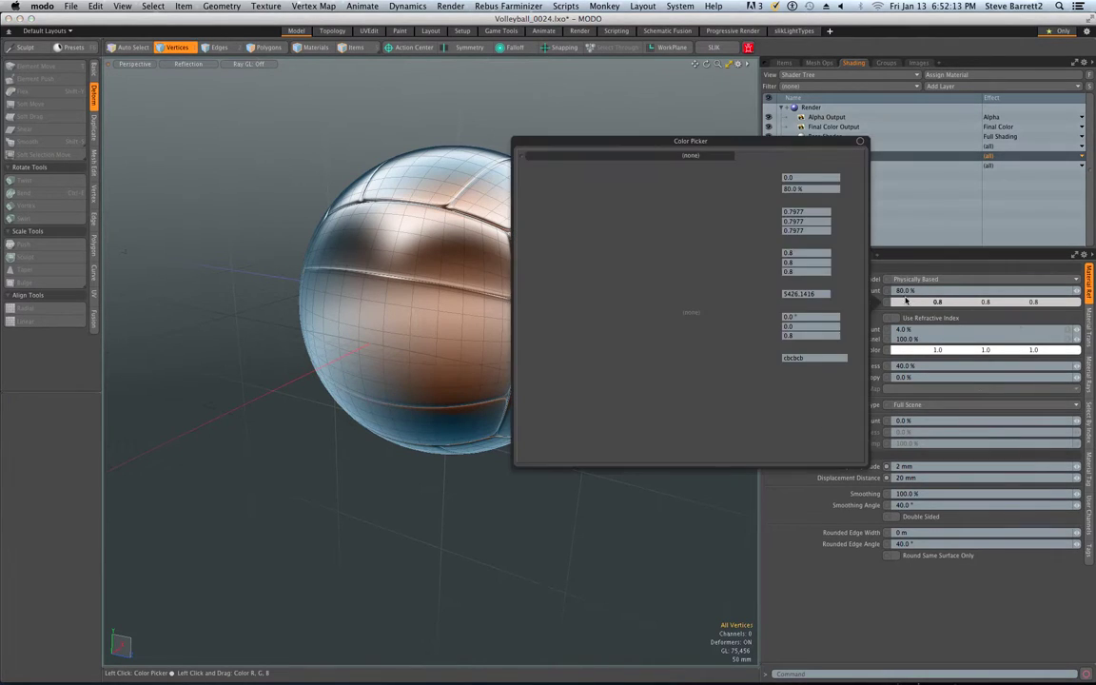
pyautogui.moveTo(666, 249); pyautogui.dragTo(730, 273)
pyautogui.click(888, 576)
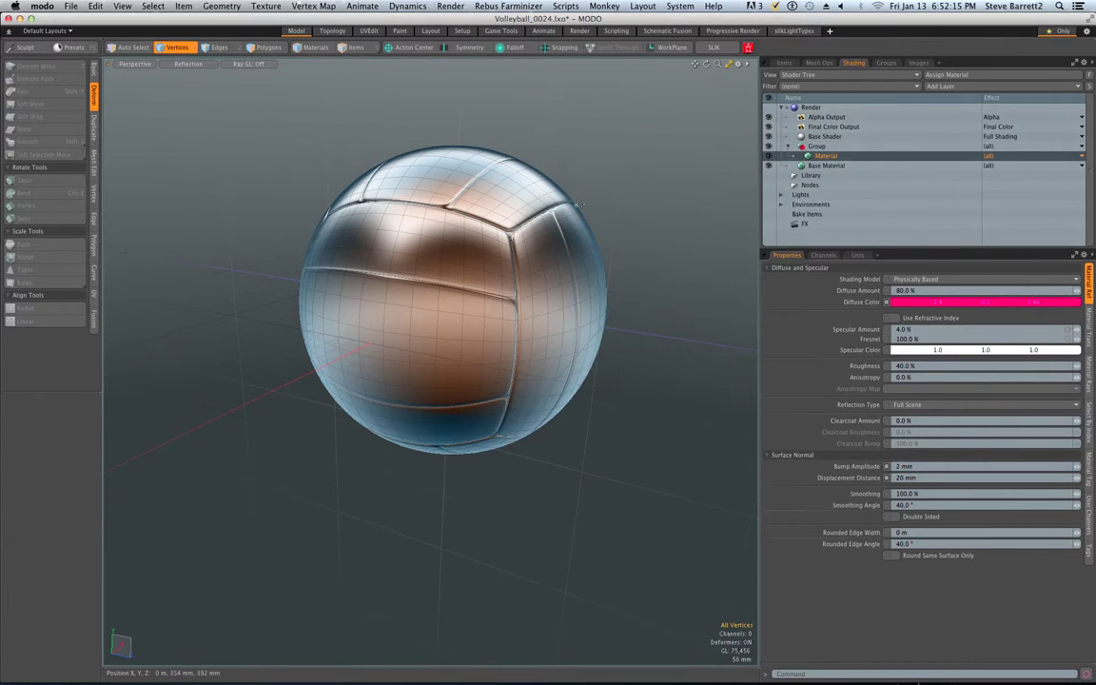
# Switch to the Render layout and change the Material's diffuse color to off-white, about RGB 0.74, 0.74, 0.73.
pyautogui.click(580, 30)
pyautogui.click(359, 194)
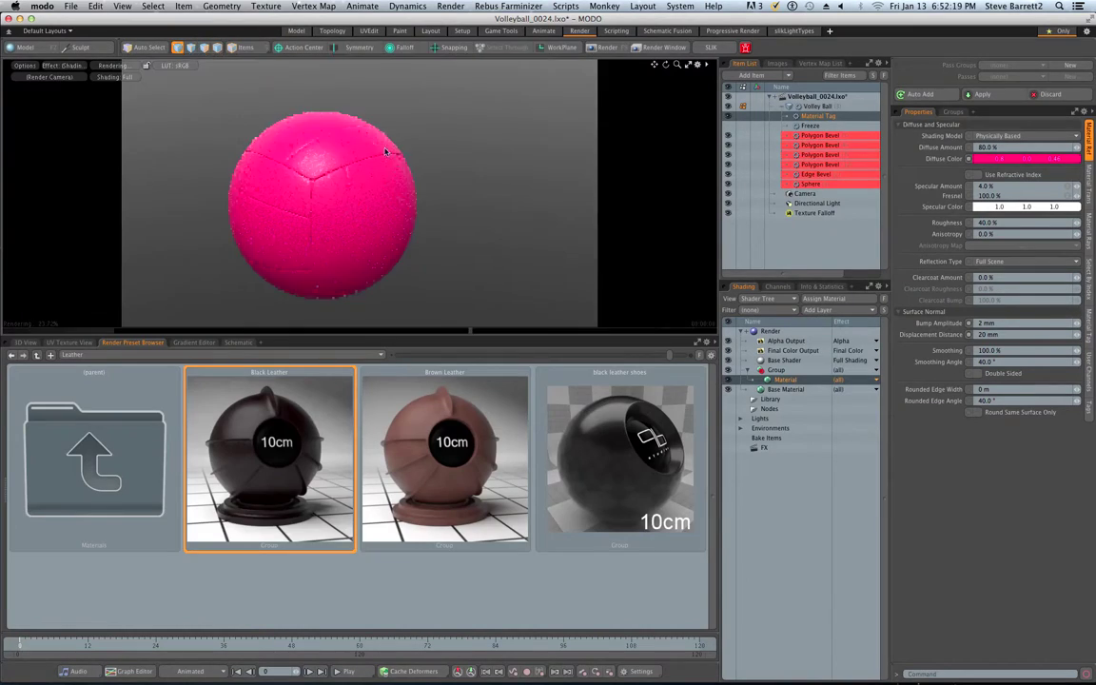
pyautogui.click(1003, 160)
pyautogui.click(704, 104)
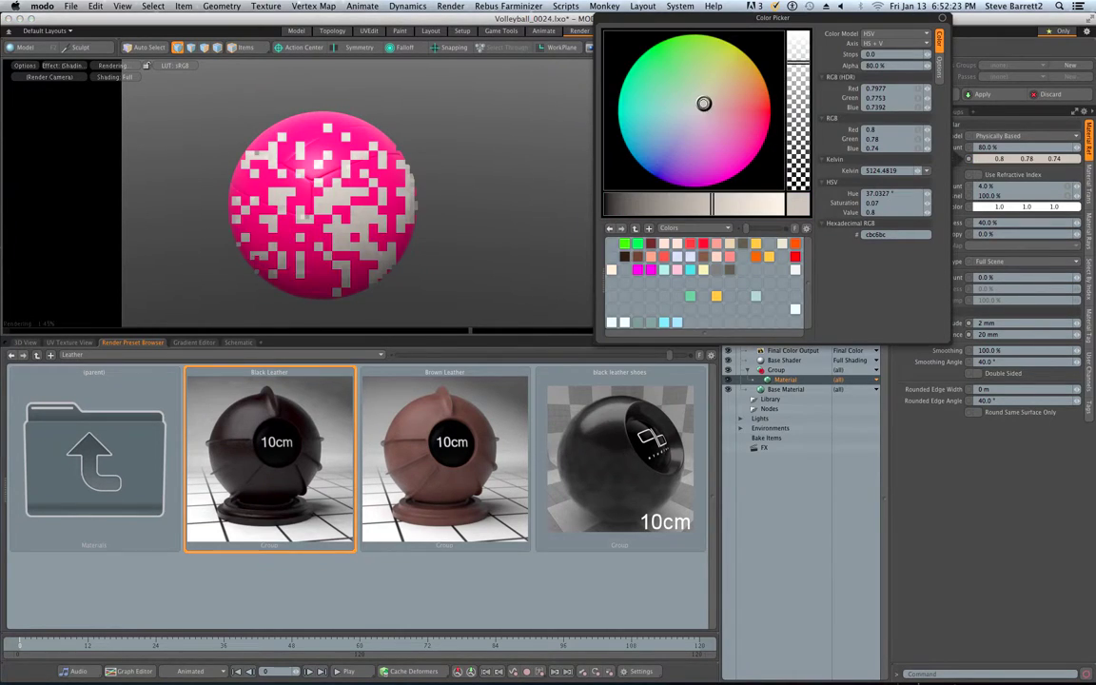
pyautogui.click(727, 84)
pyautogui.click(652, 102)
pyautogui.moveTo(652, 102)
pyautogui.mouseDown()
pyautogui.moveTo(653, 150)
pyautogui.moveTo(746, 134)
pyautogui.moveTo(687, 78)
pyautogui.moveTo(653, 73)
pyautogui.moveTo(633, 95)
pyautogui.mouseUp()
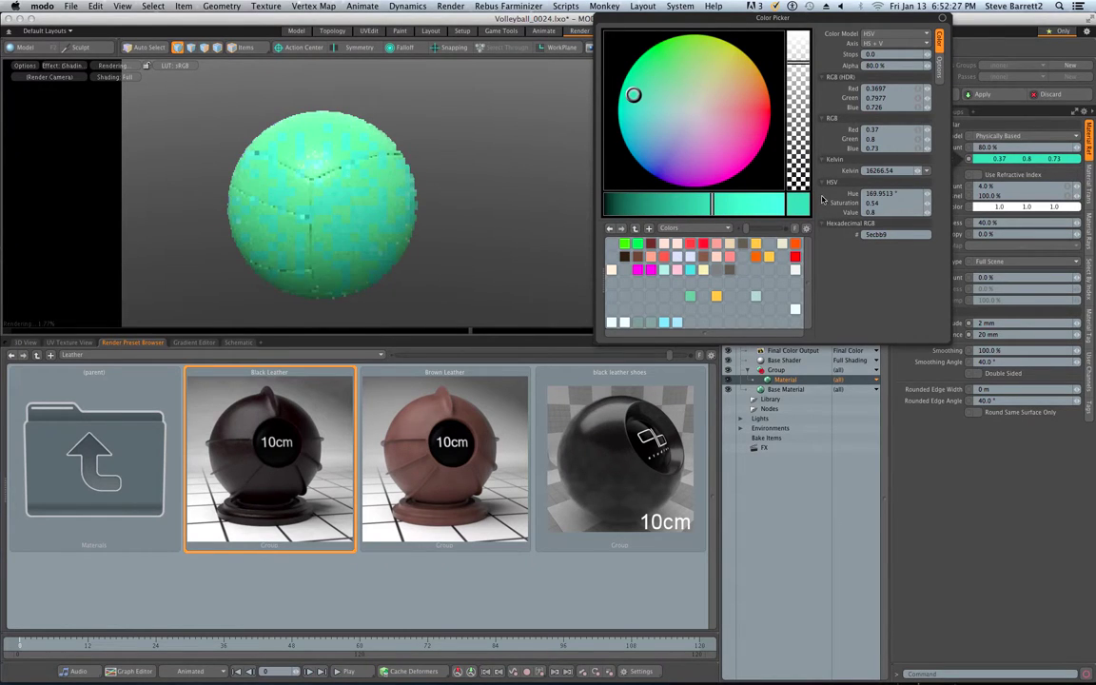
pyautogui.moveTo(735, 121); pyautogui.dragTo(695, 108)
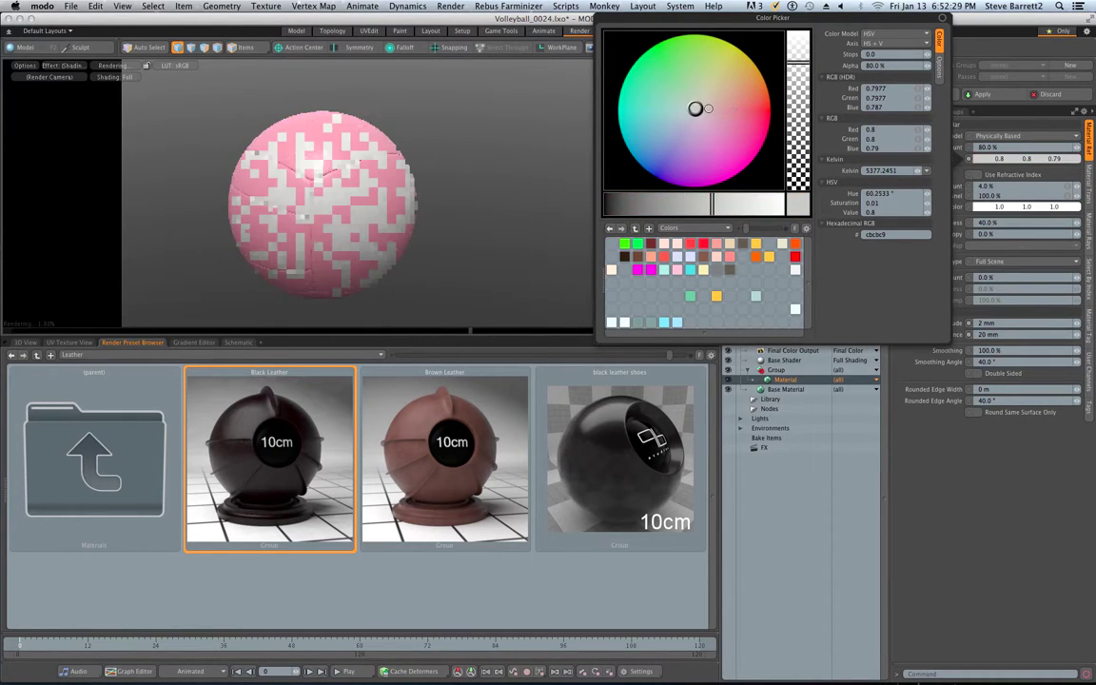
pyautogui.moveTo(712, 193); pyautogui.dragTo(697, 205)
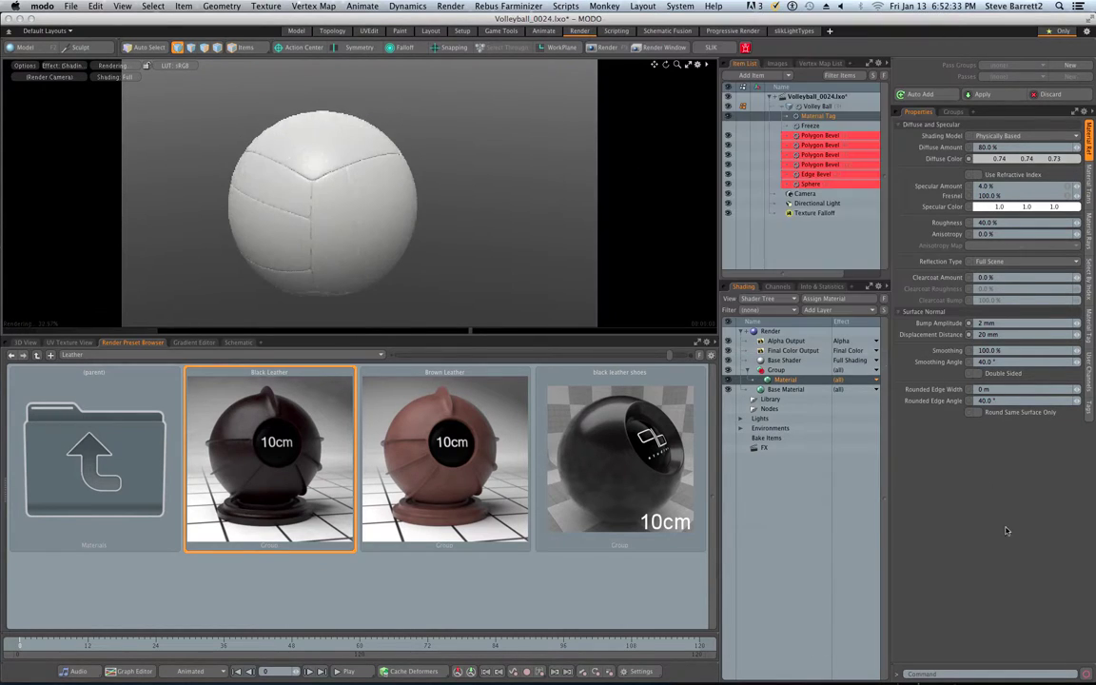
# Rename the shader group containing the new Material to Ball.
pyautogui.click(778, 370)
pyautogui.rightClick(797, 373)
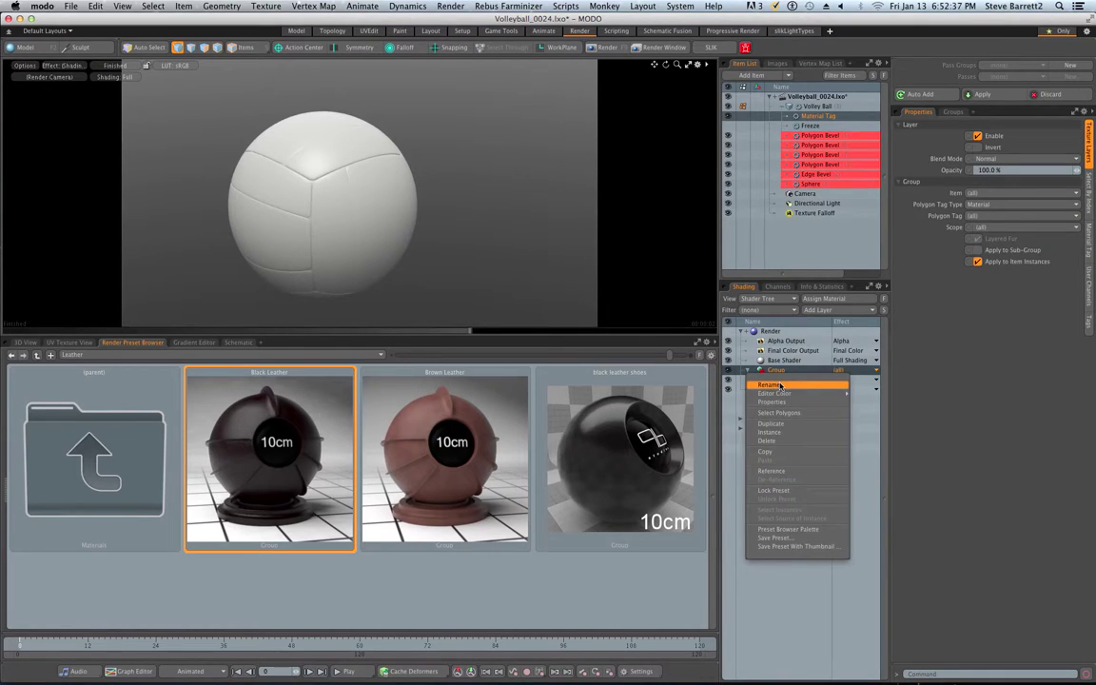
pyautogui.click(772, 384)
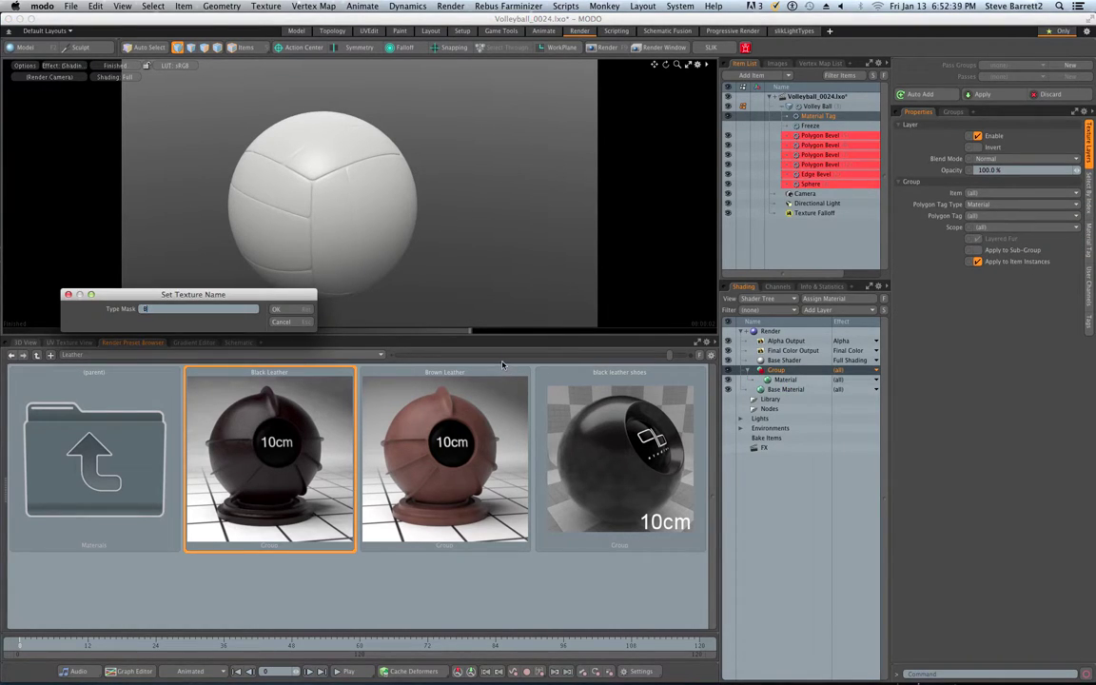
pyautogui.press('Return')
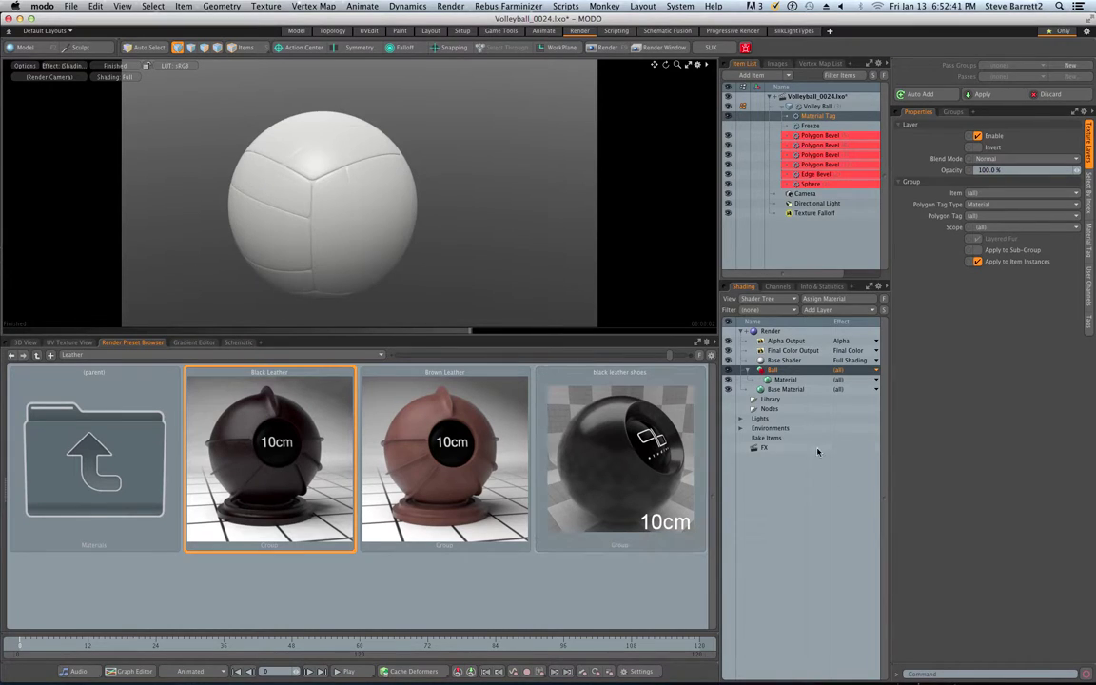
# Apply the Black Leather preset inside the Ball group and enlarge the render preview to inspect the seams and surface closely.
pyautogui.moveTo(357, 446); pyautogui.dragTo(797, 379)
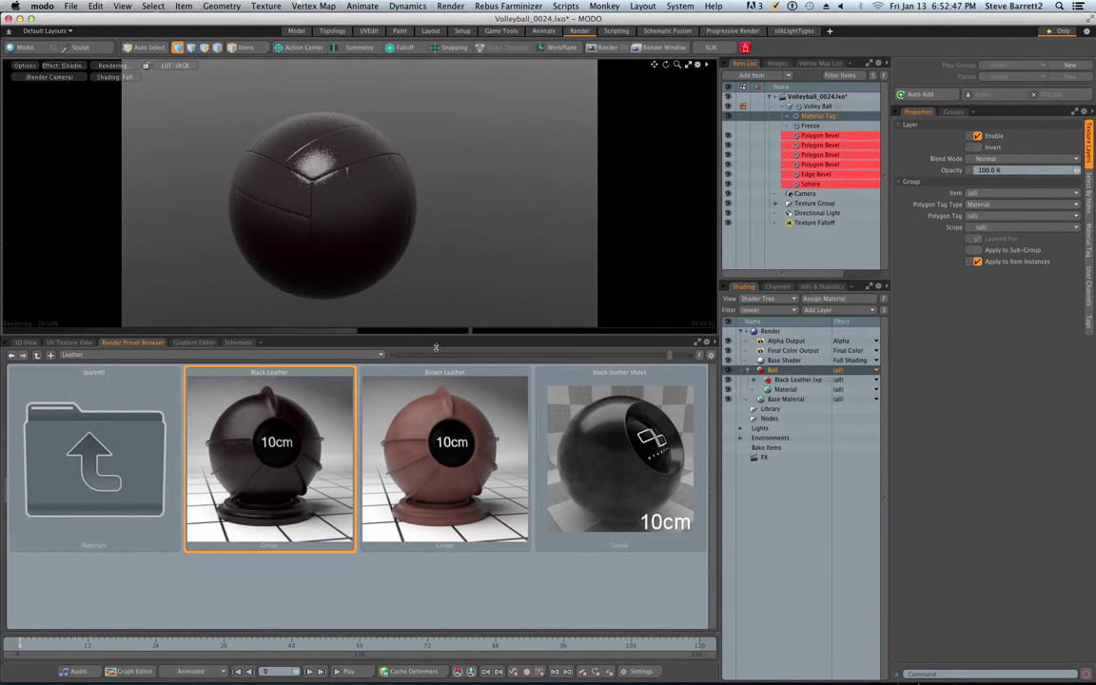
pyautogui.moveTo(431, 338); pyautogui.dragTo(469, 498)
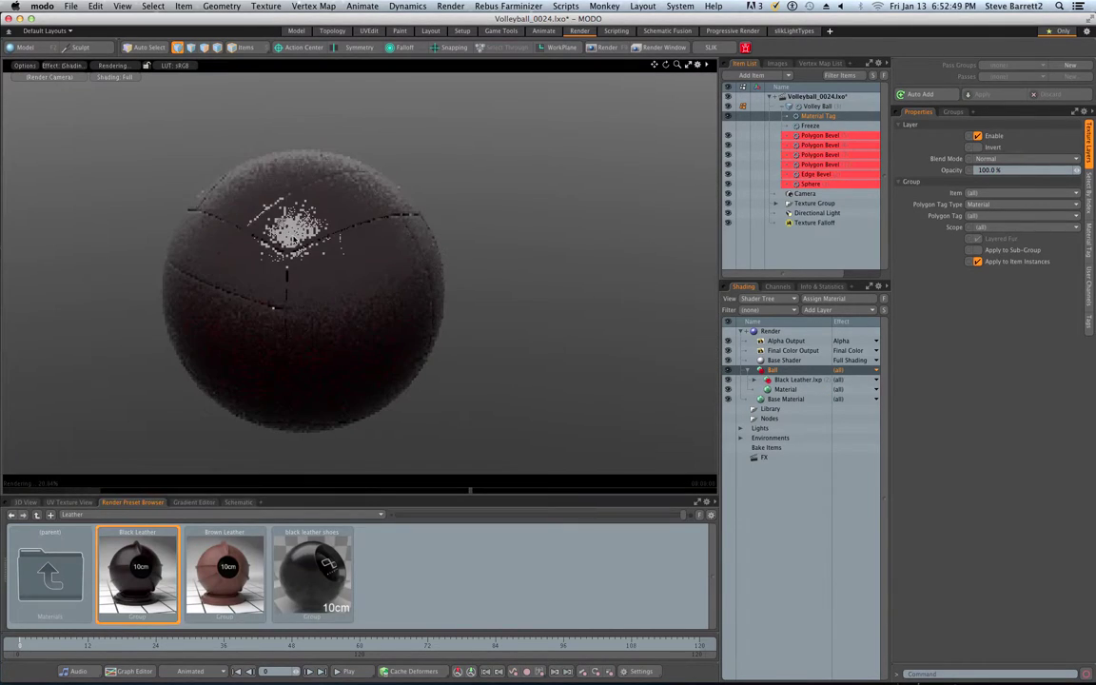
pyautogui.scroll(8, 297, 270)
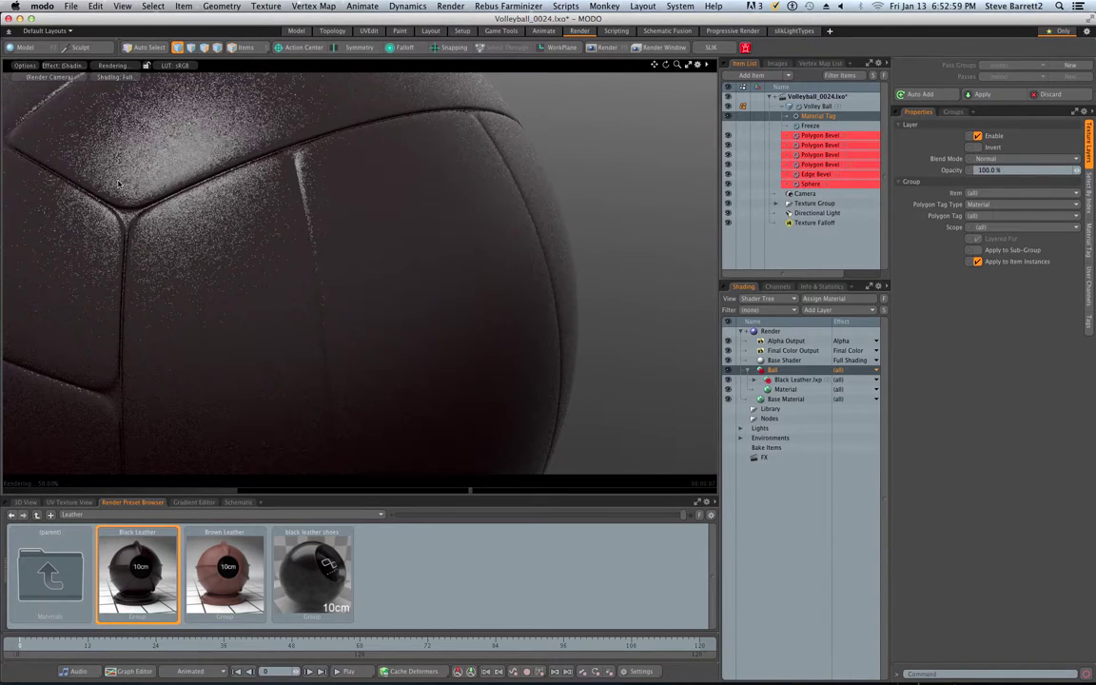
pyautogui.scroll(-3, 424, 232)
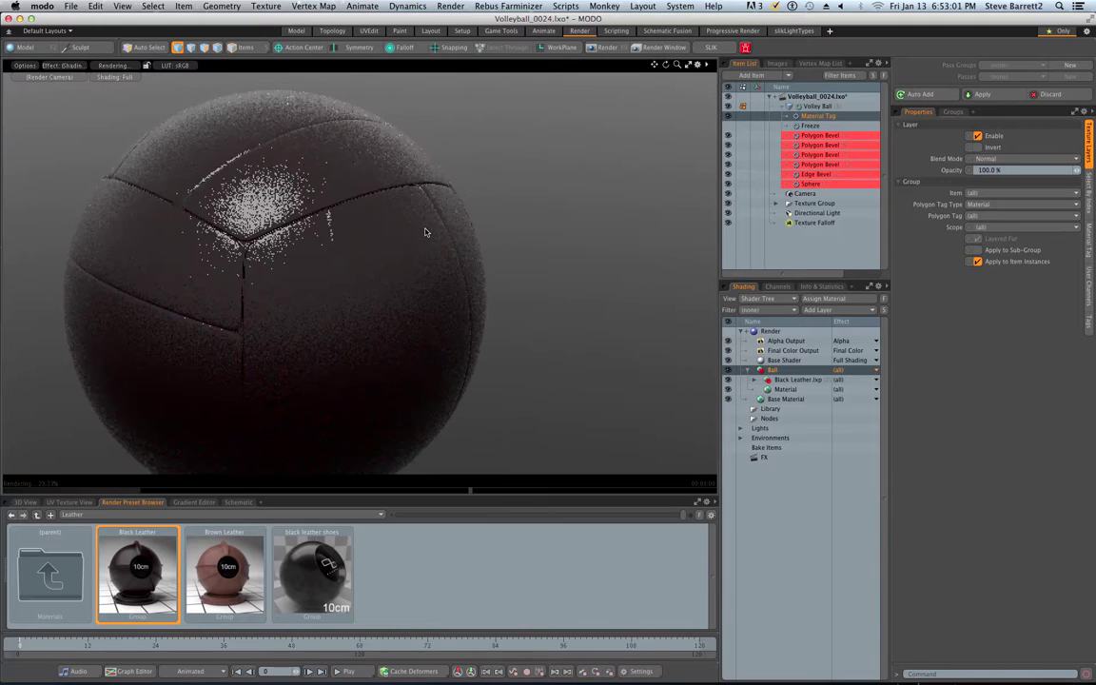
pyautogui.scroll(-2, 325, 265)
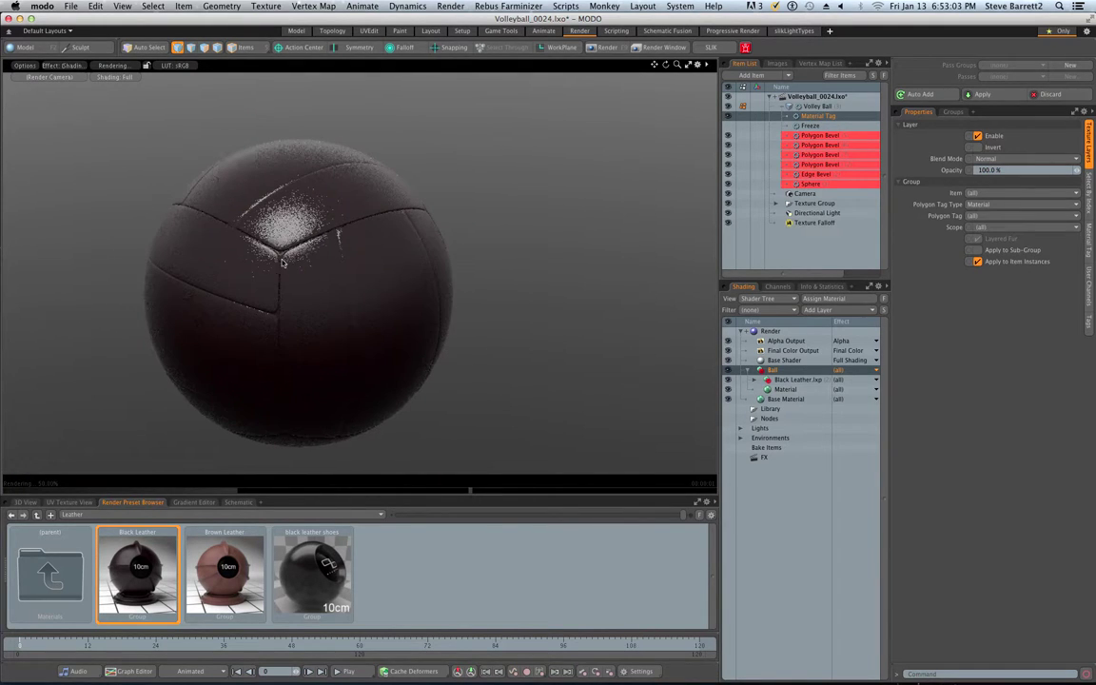
# Expand the Black Leather preset group in the Shader Tree and save an incremental version of the scene.
pyautogui.click(753, 380)
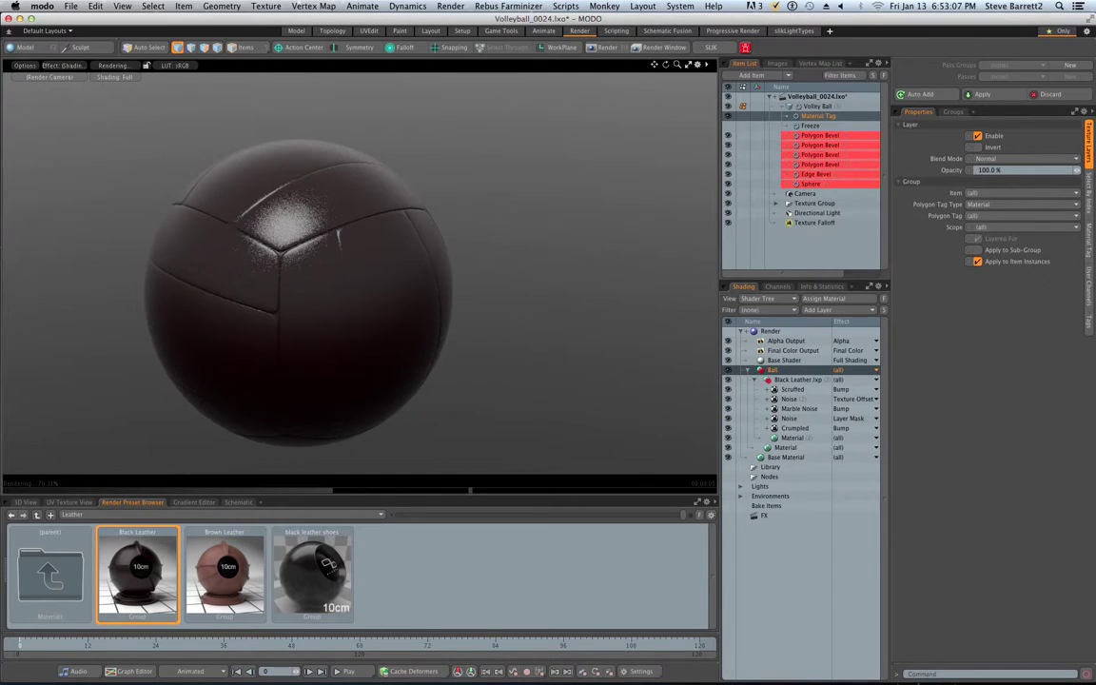
pyautogui.click(71, 6)
pyautogui.click(117, 172)
# Set the Black Leather preset Material's diffuse color to off-white, about RGB 0.74, 0.73, 0.72, and select the preset group.
pyautogui.click(798, 429)
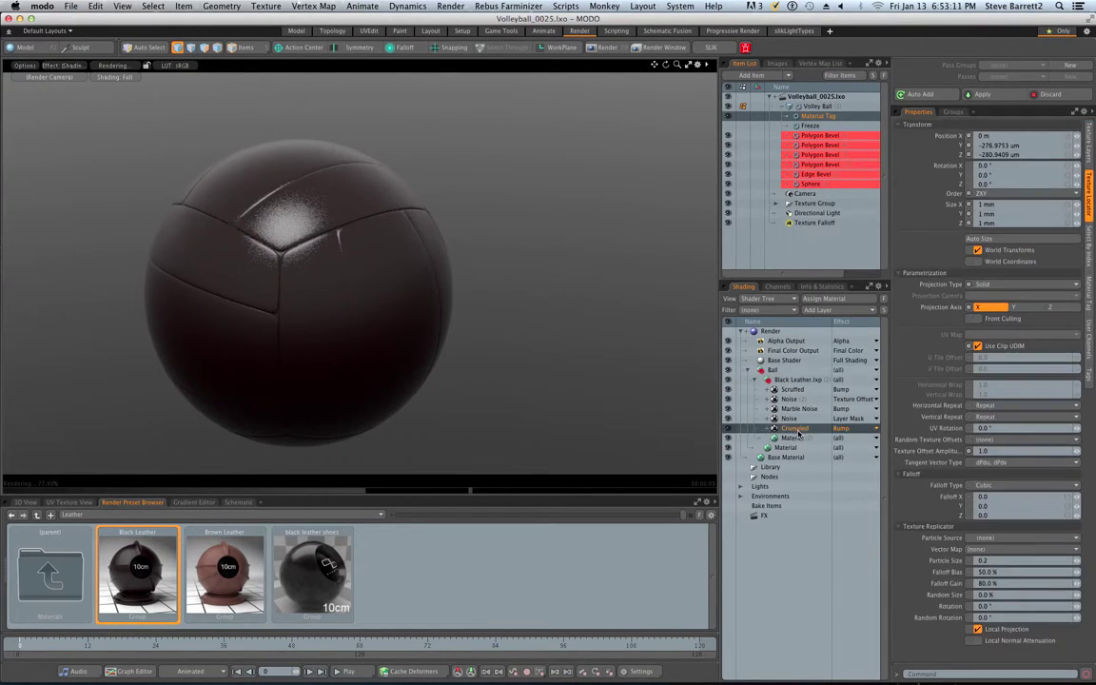
pyautogui.click(800, 438)
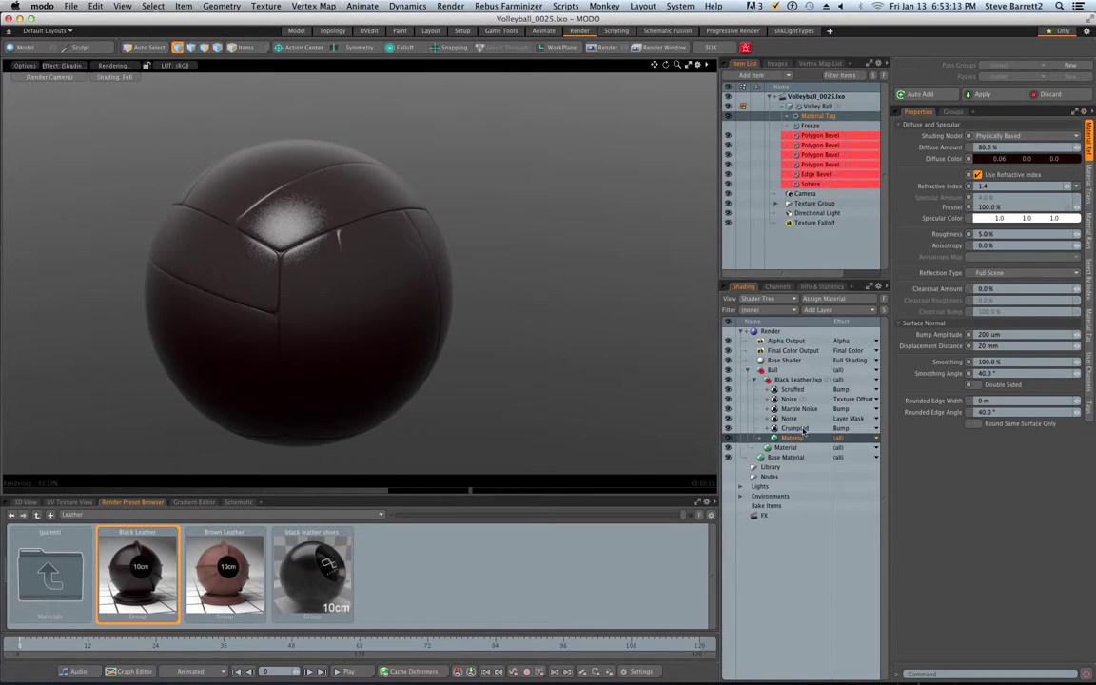
pyautogui.click(1030, 159)
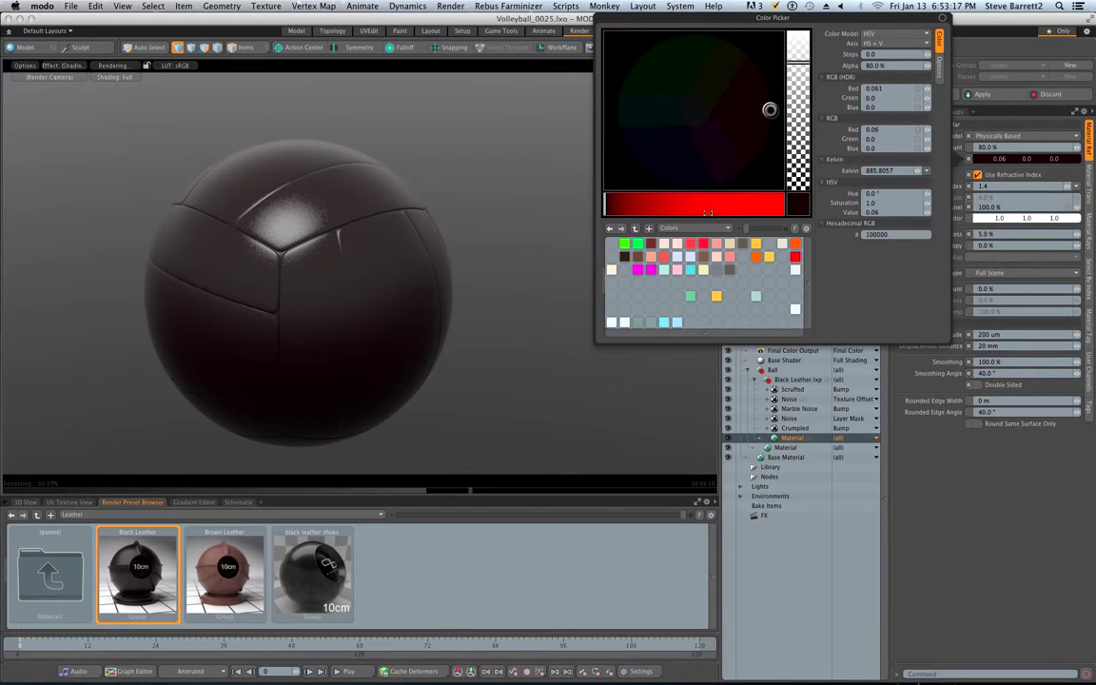
pyautogui.click(687, 210)
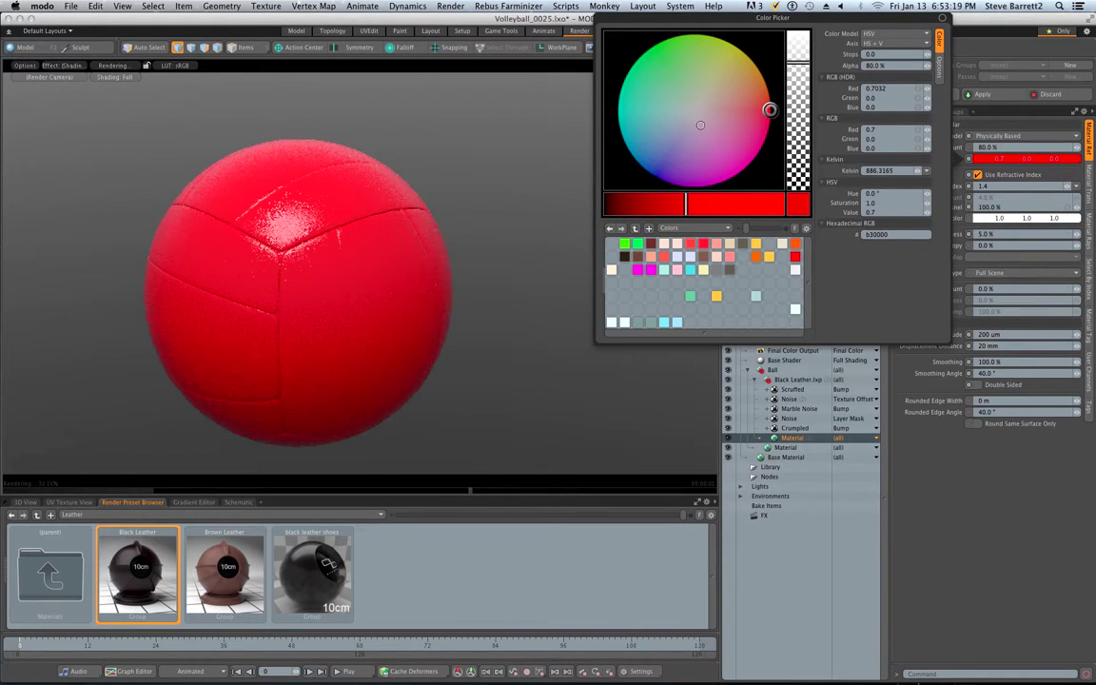
pyautogui.click(694, 106)
pyautogui.moveTo(694, 107); pyautogui.dragTo(699, 108)
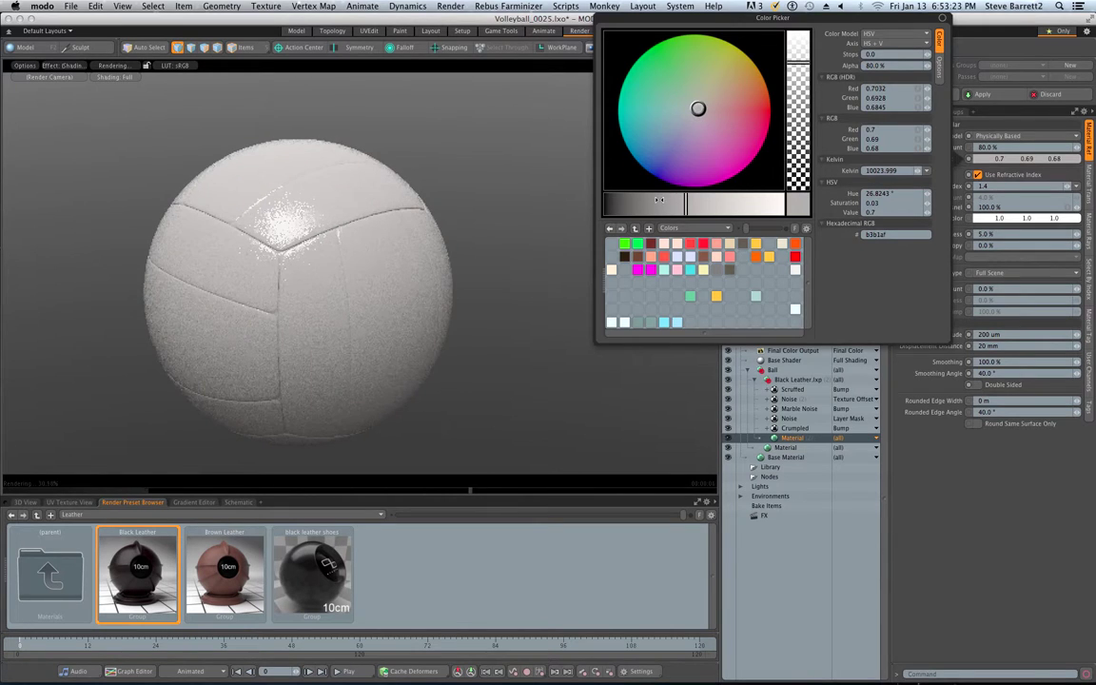
pyautogui.click(658, 200)
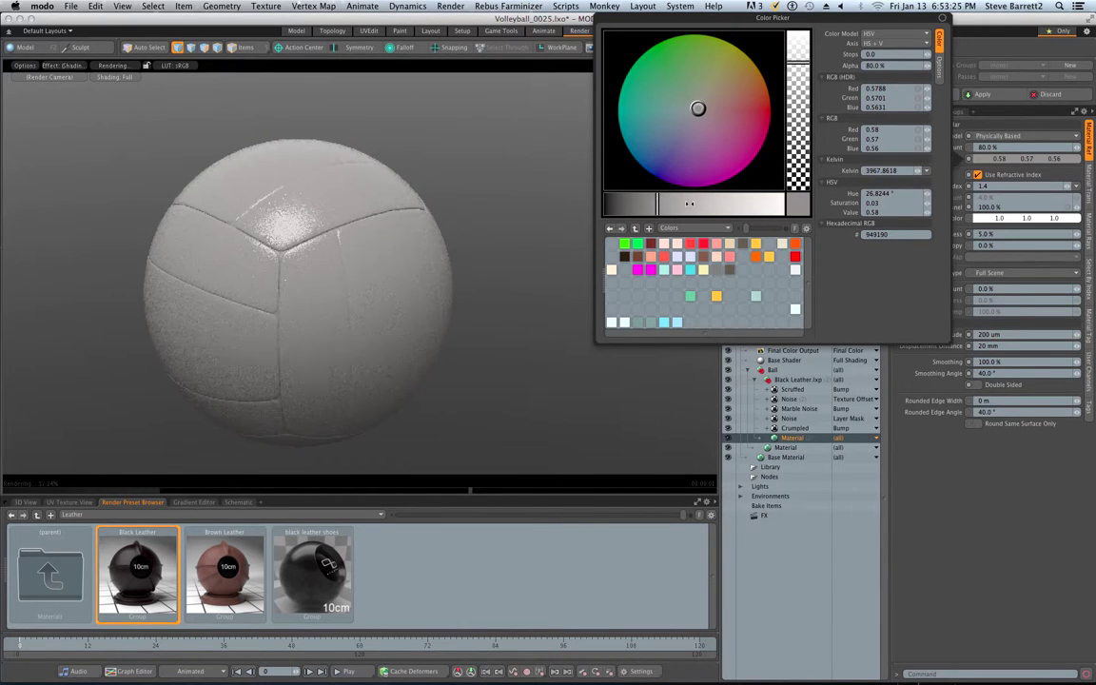
pyautogui.click(697, 203)
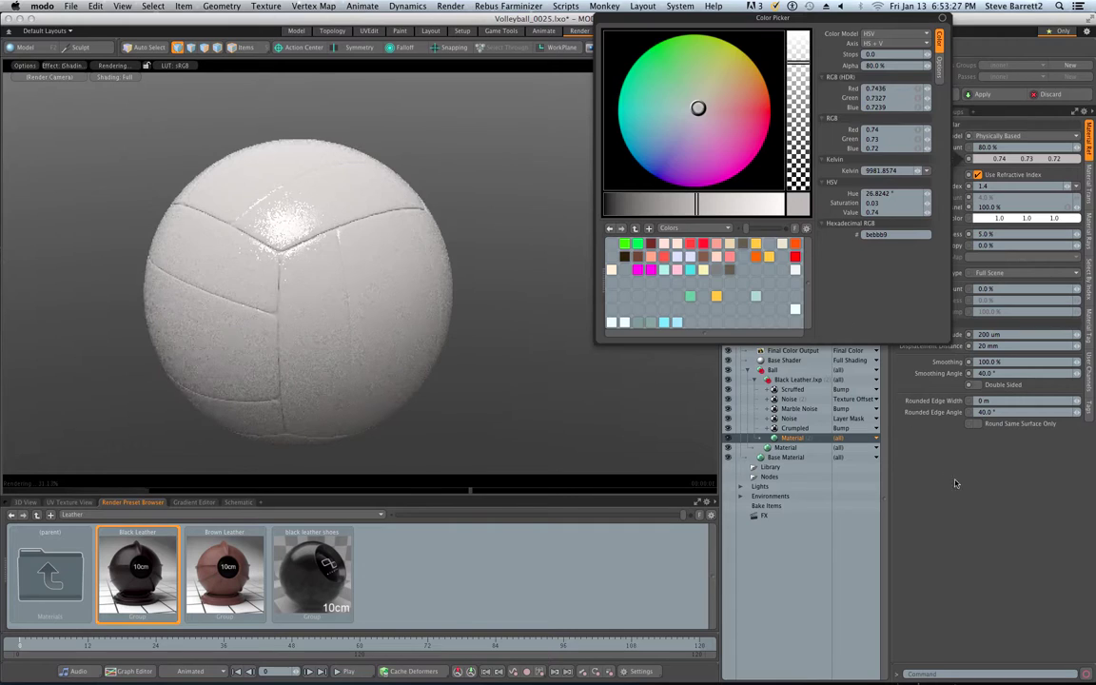
pyautogui.click(798, 379)
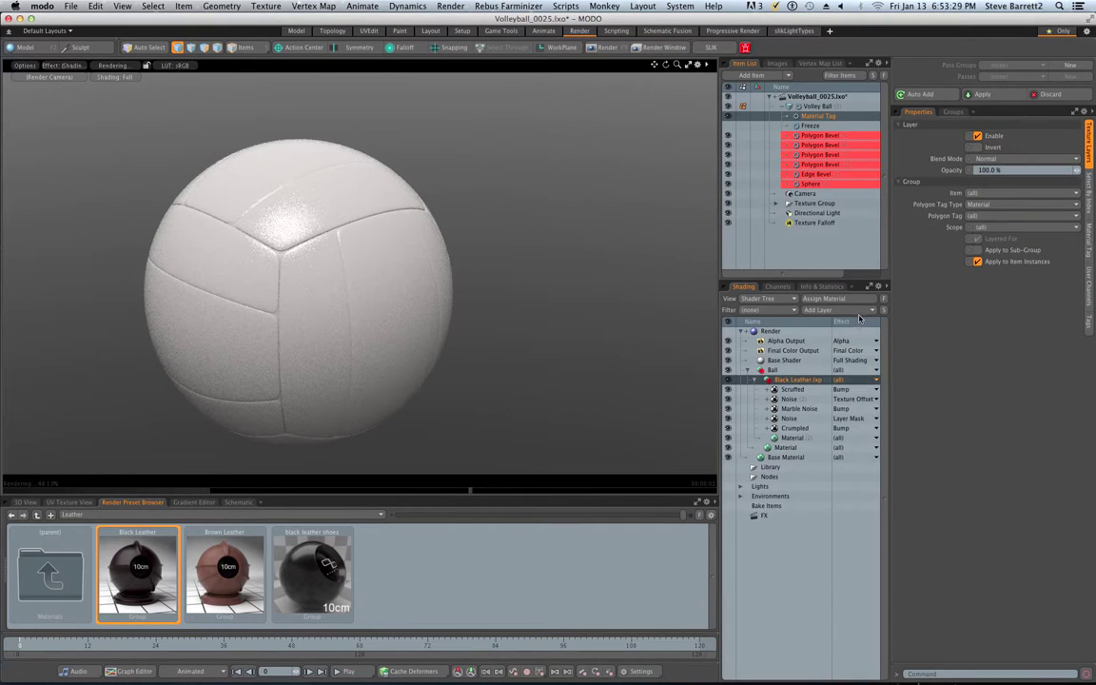
# Add an Occlusion layer to the Black Leather preset group, with its type set to Concavity and its blend mode to Multiply.
pyautogui.click(852, 310)
pyautogui.moveTo(869, 328)
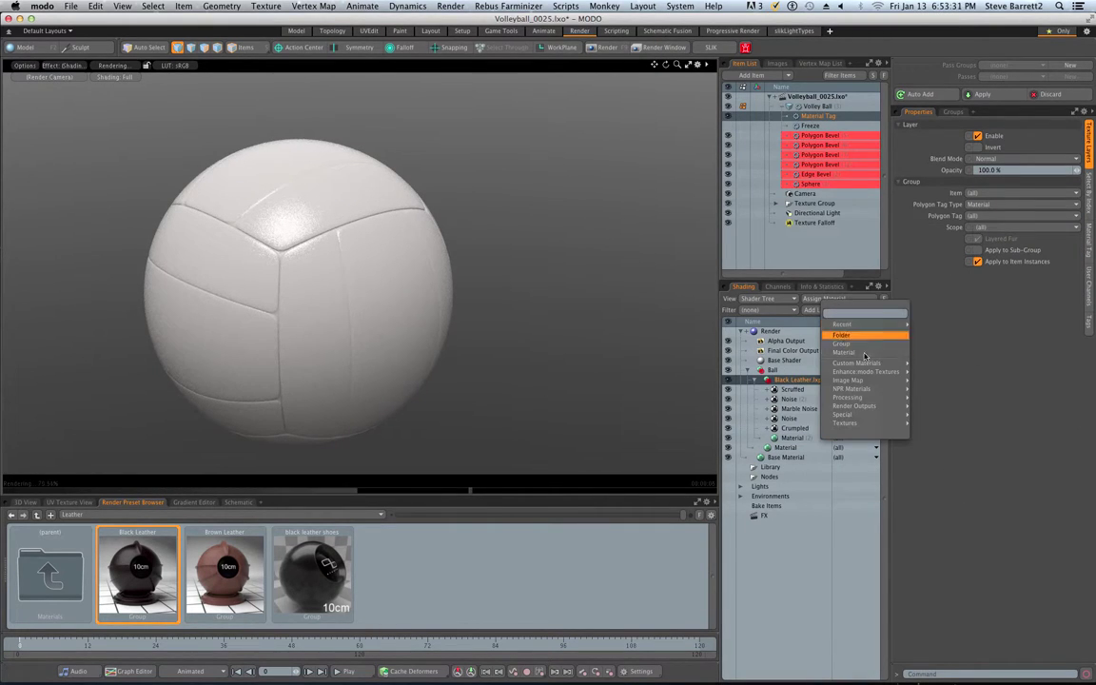
pyautogui.moveTo(855, 399)
pyautogui.click(933, 403)
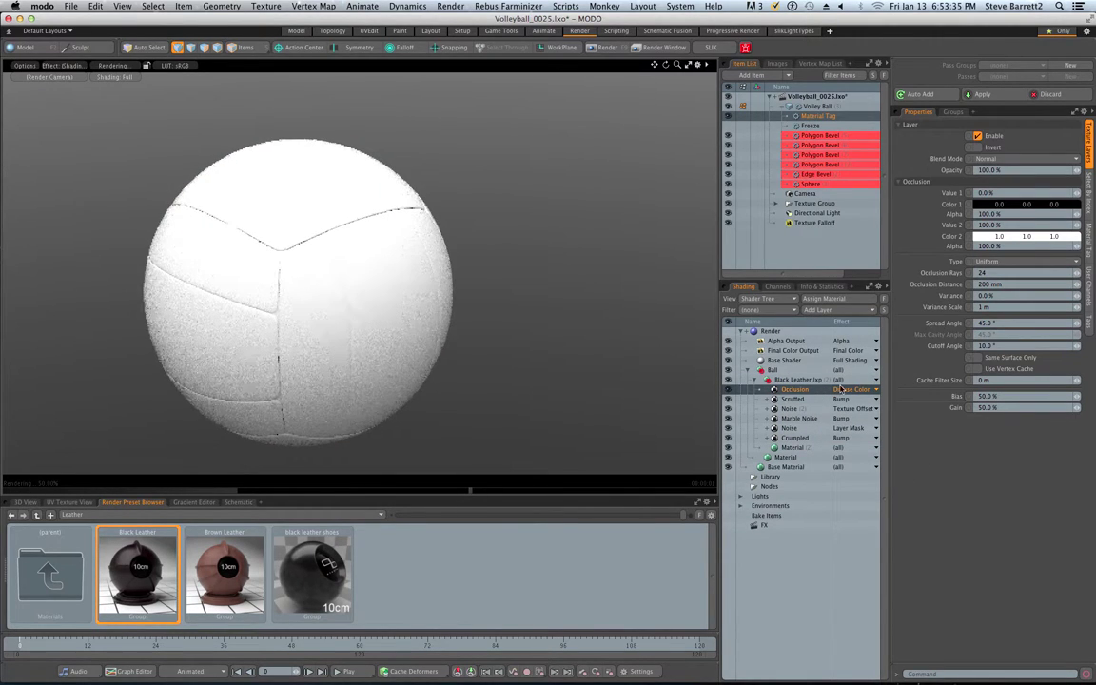
pyautogui.click(994, 262)
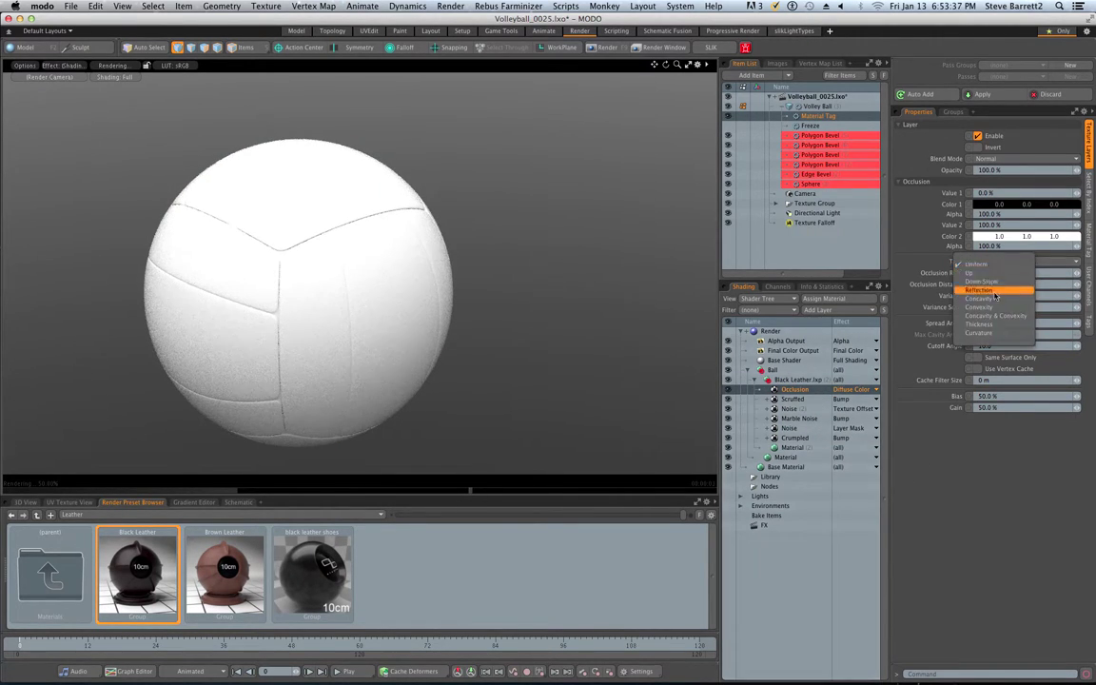
pyautogui.click(989, 299)
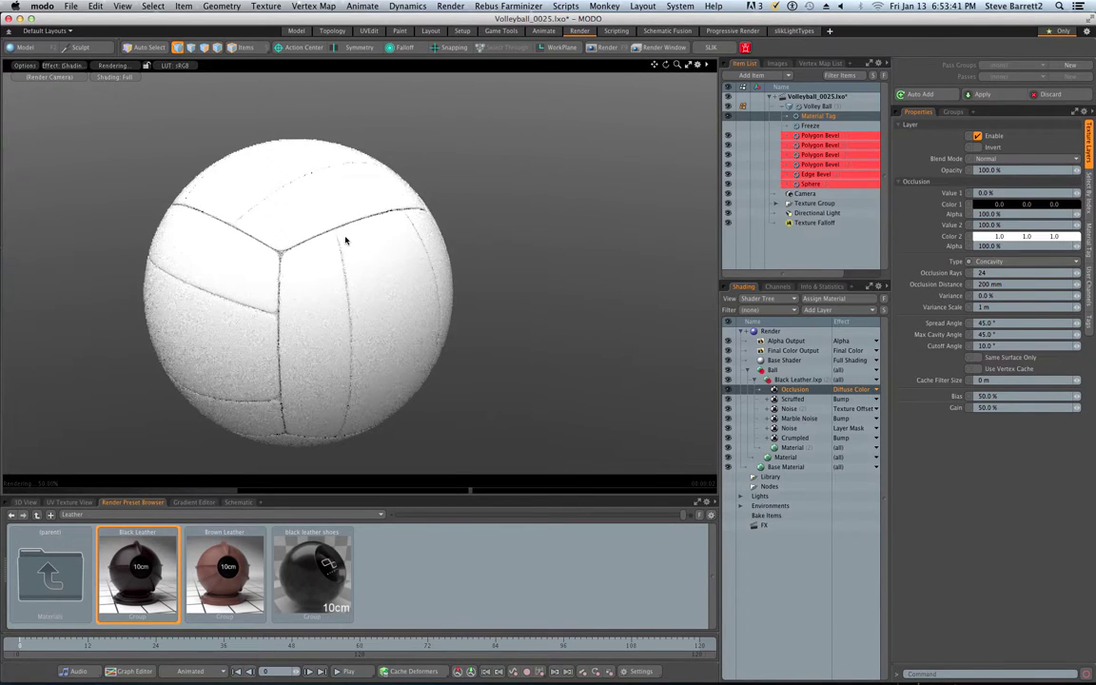
pyautogui.click(1004, 159)
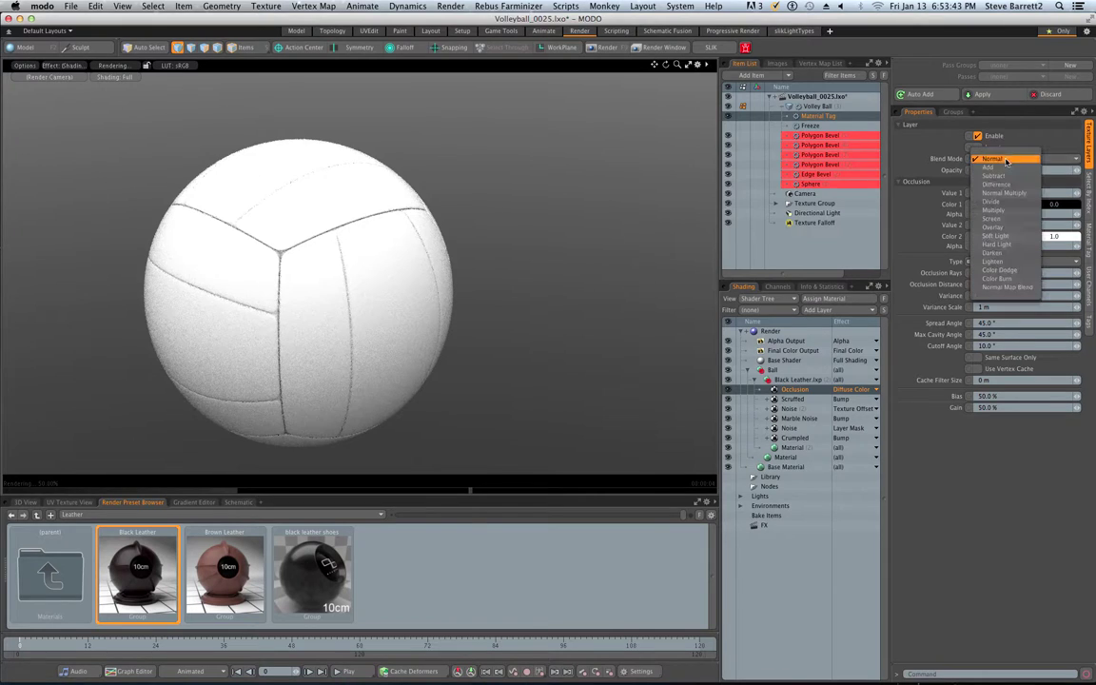
pyautogui.click(904, 198)
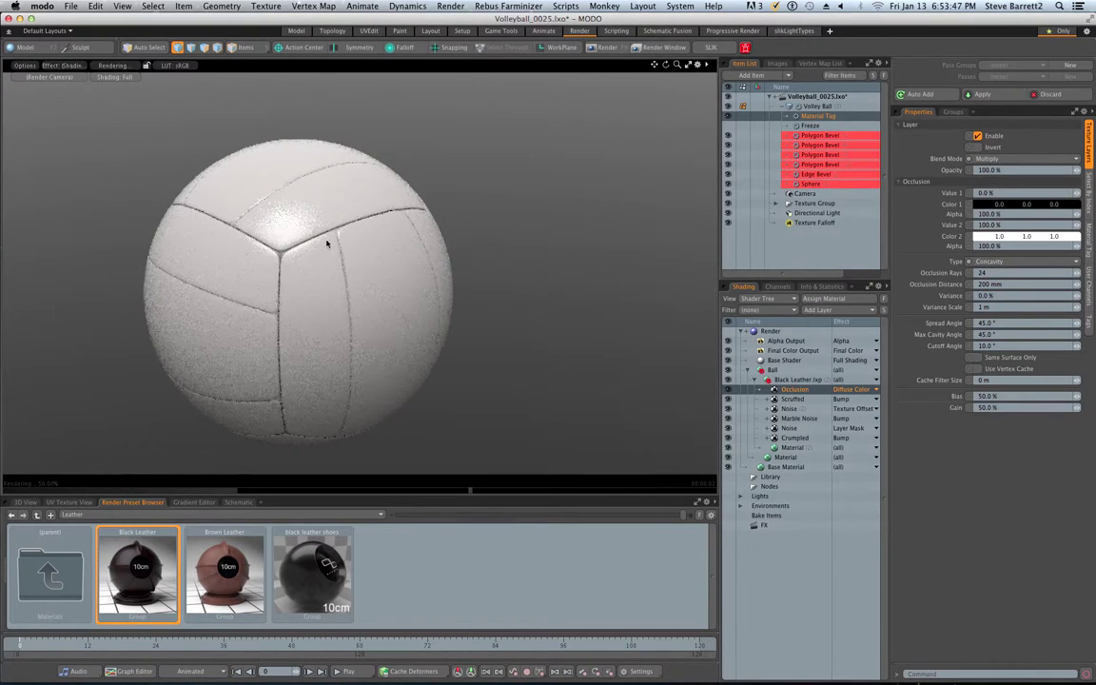
# Inspect the darkened seams around the ball and set the Occlusion layer's occlusion distance to 100 mm.
pyautogui.scroll(5, 287, 249)
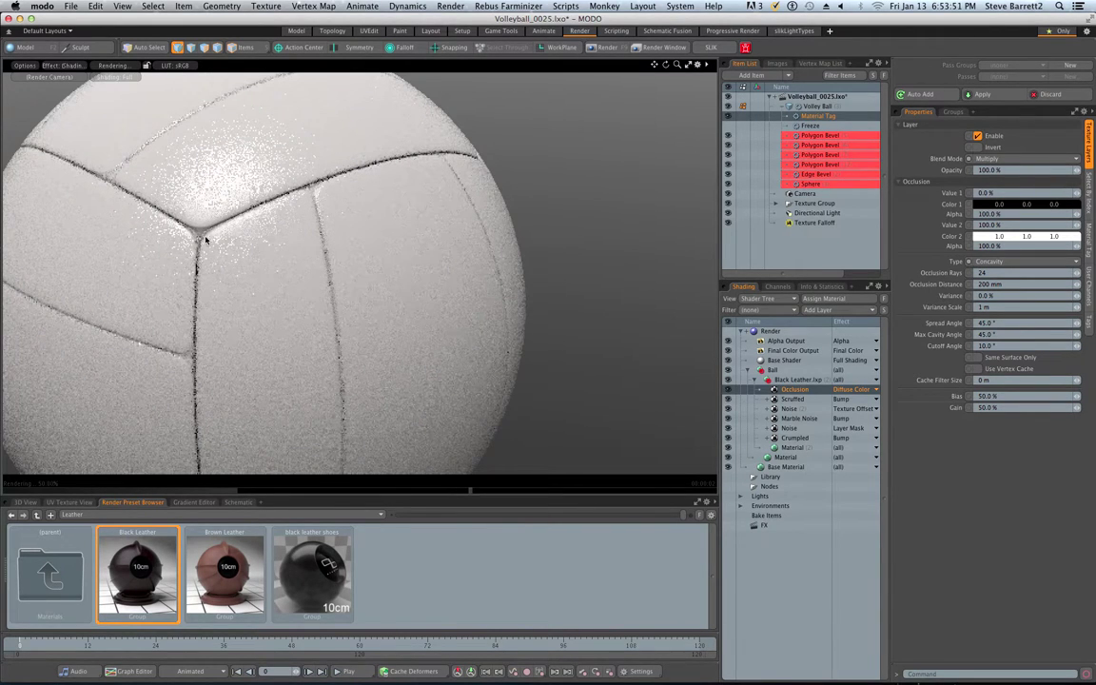
pyautogui.scroll(-5, 362, 240)
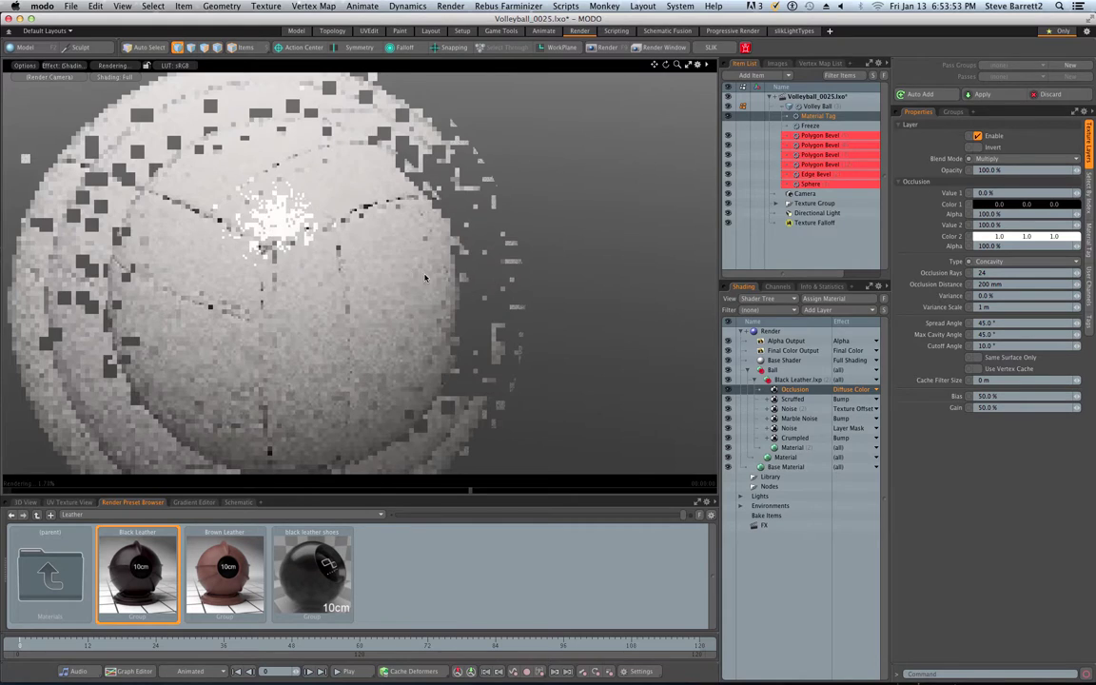
pyautogui.keyDown('alt'); pyautogui.moveTo(310, 294); pyautogui.dragTo(370, 197); pyautogui.keyUp('alt')
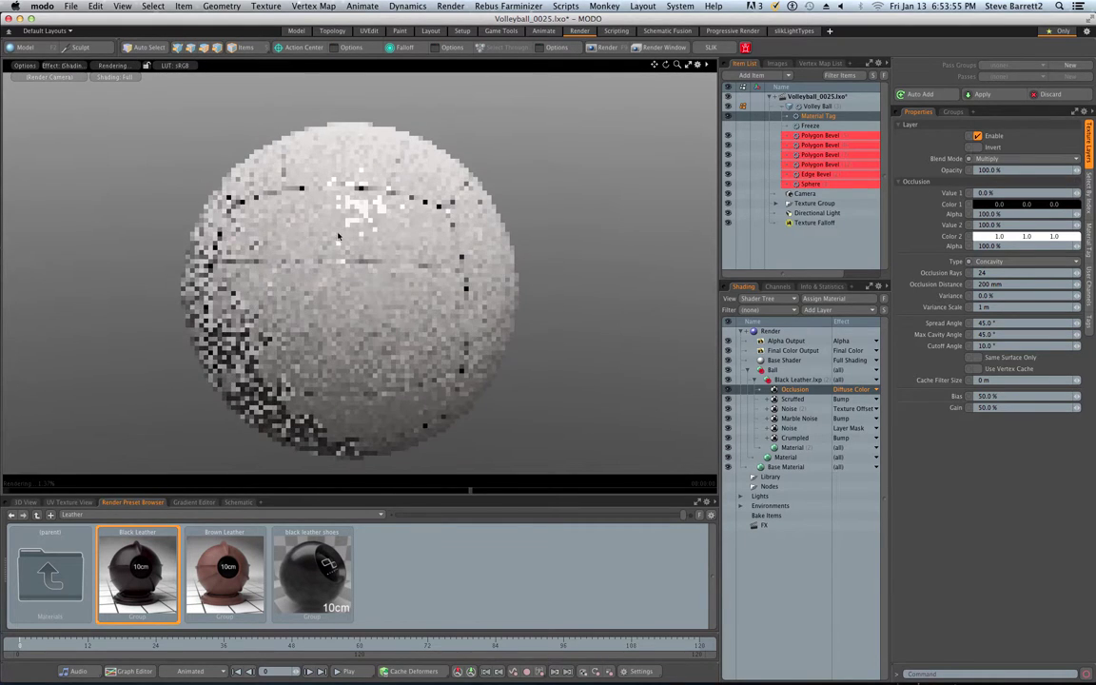
pyautogui.keyDown('alt'); pyautogui.moveTo(403, 281); pyautogui.dragTo(353, 201); pyautogui.keyUp('alt')
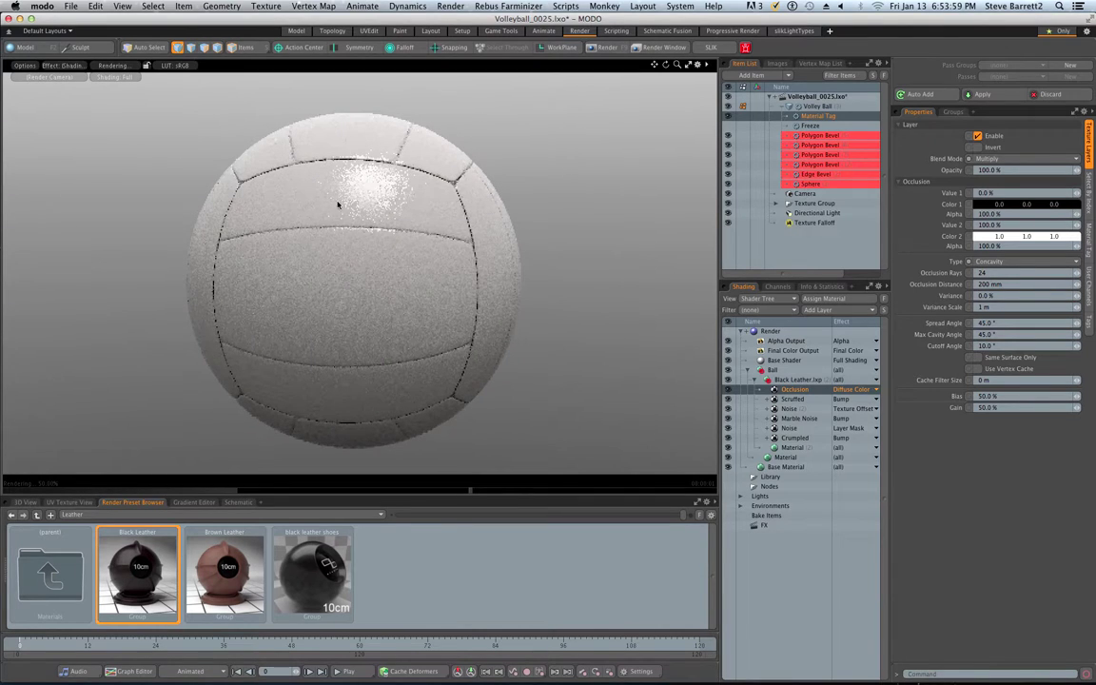
pyautogui.keyDown('alt'); pyautogui.moveTo(484, 332); pyautogui.dragTo(477, 238); pyautogui.keyUp('alt')
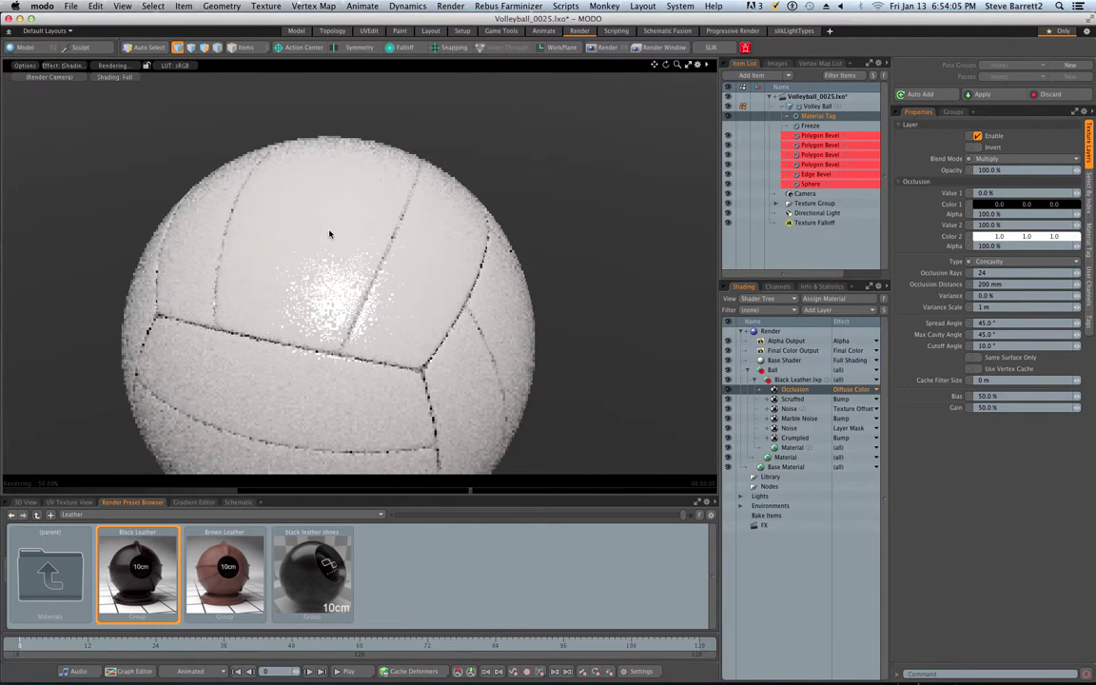
pyautogui.keyDown('alt'); pyautogui.moveTo(346, 327); pyautogui.dragTo(343, 298); pyautogui.keyUp('alt')
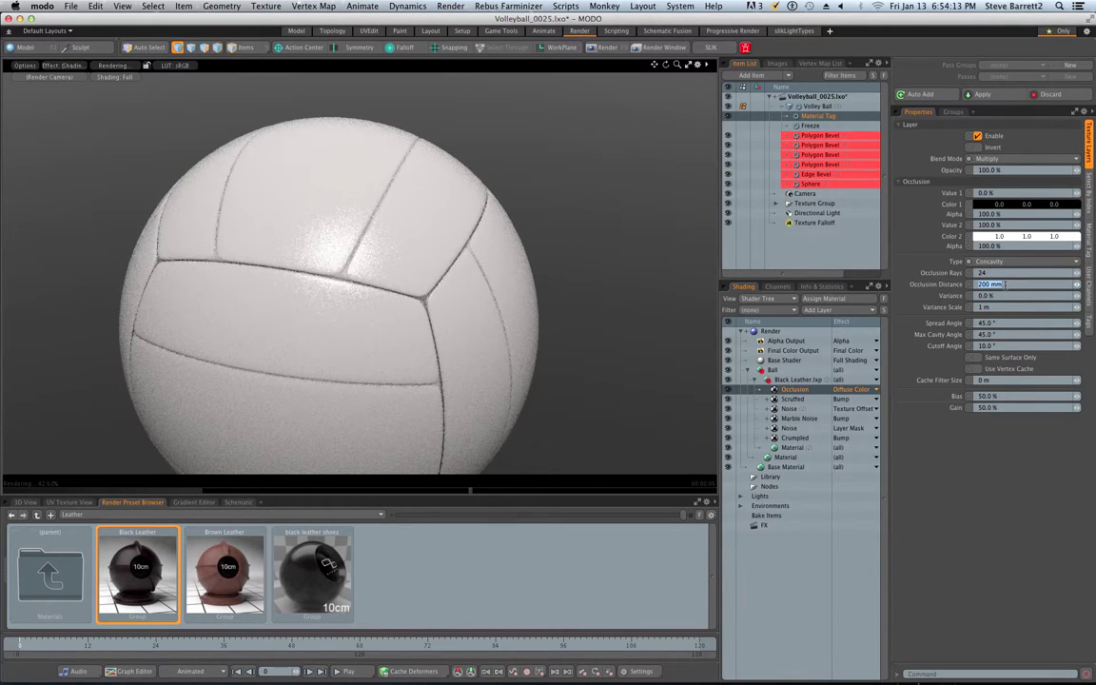
pyautogui.press('Return')
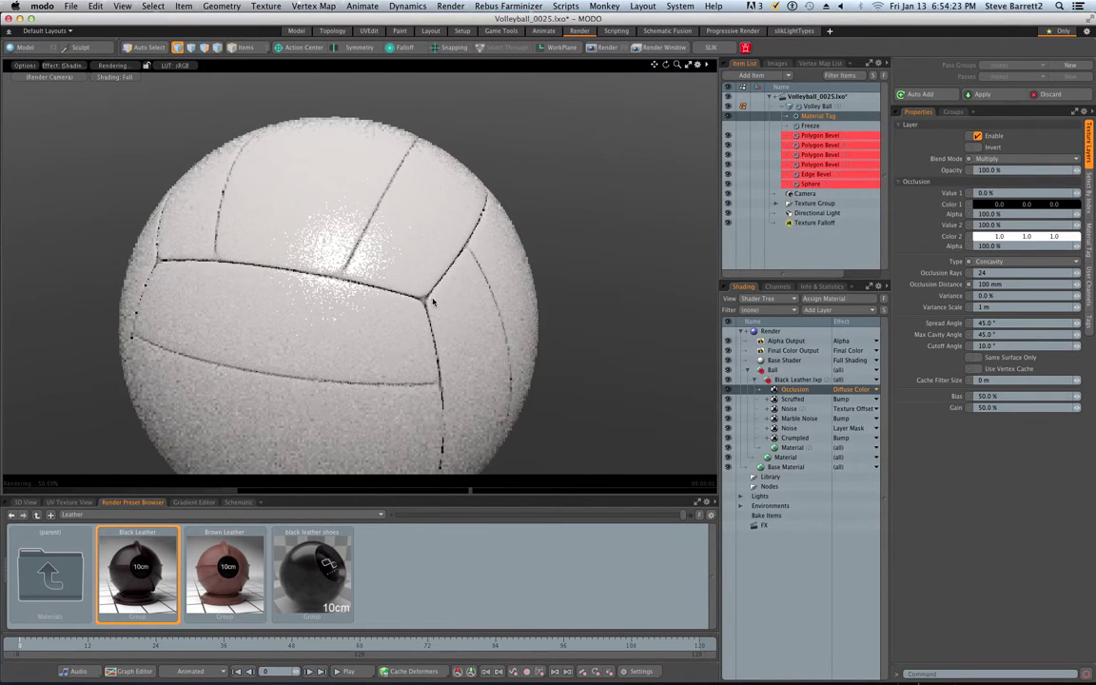
# Set the Occlusion layer's Color 1 to a muted brown, RGB 0.45, 0.38, 0.34.
pyautogui.click(982, 196)
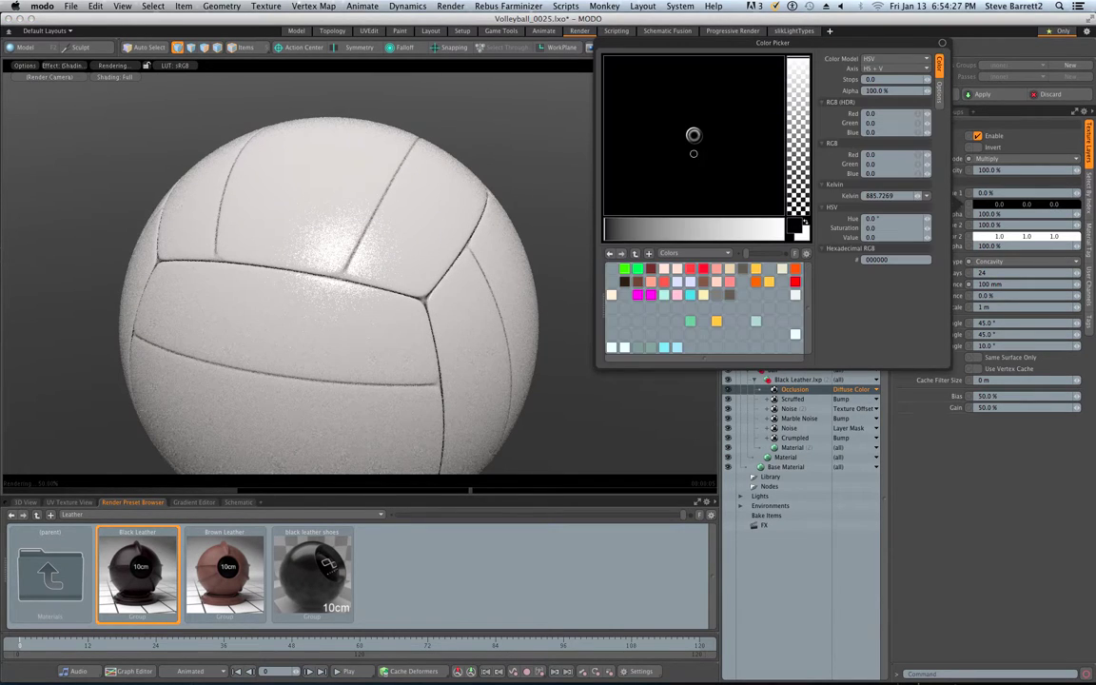
pyautogui.click(636, 231)
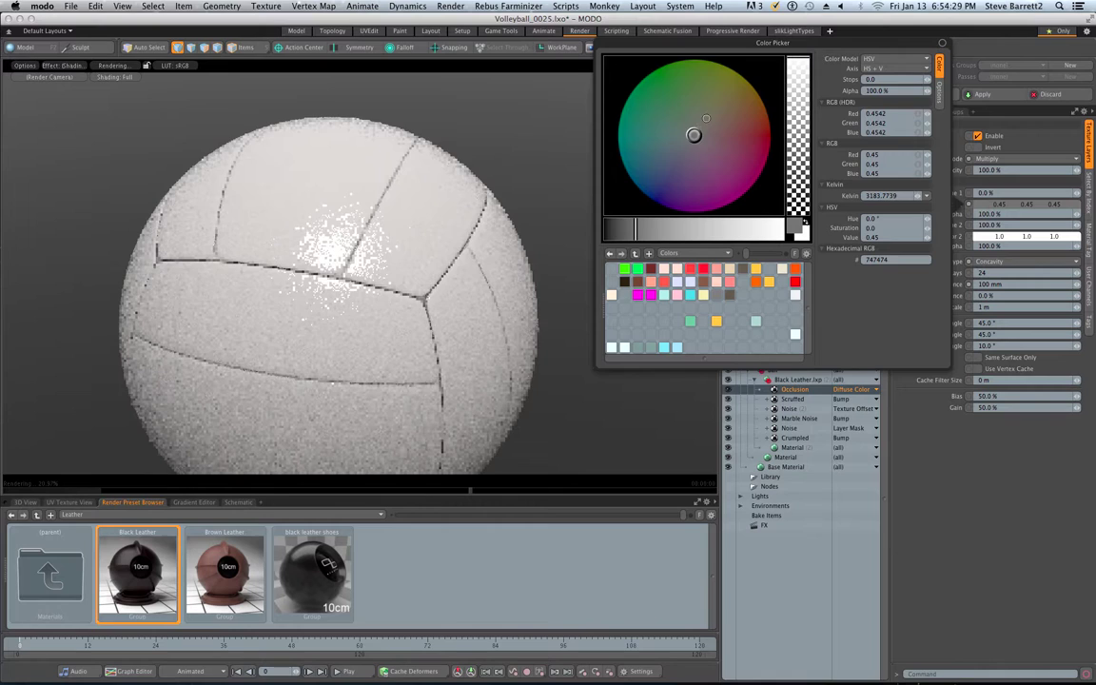
pyautogui.click(709, 127)
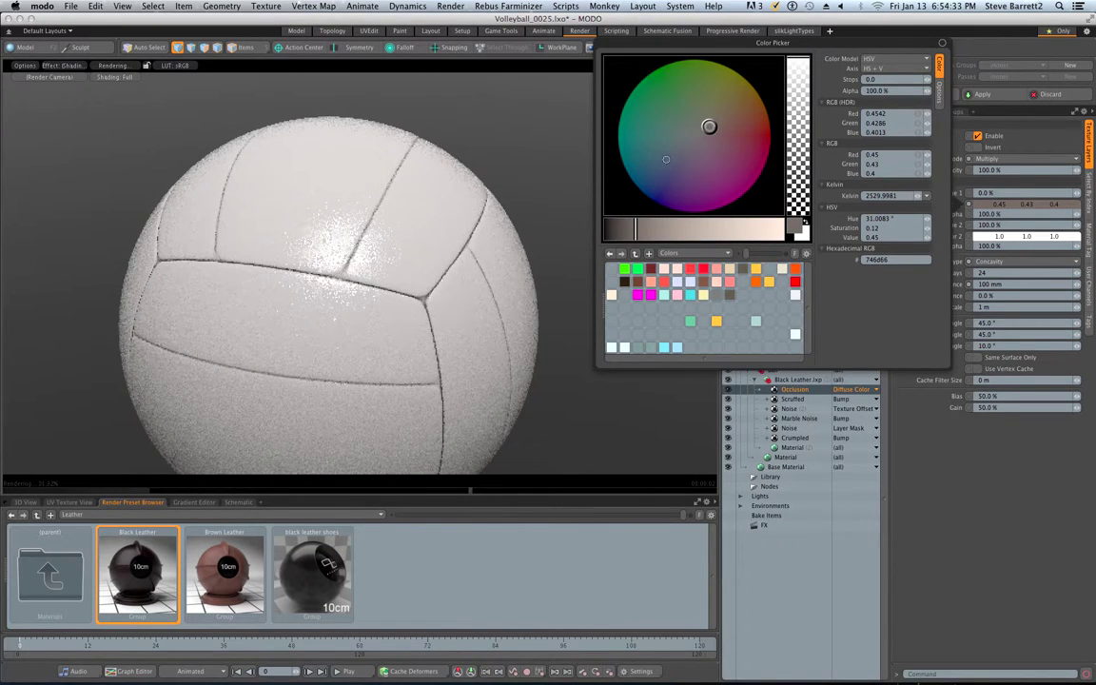
pyautogui.click(726, 123)
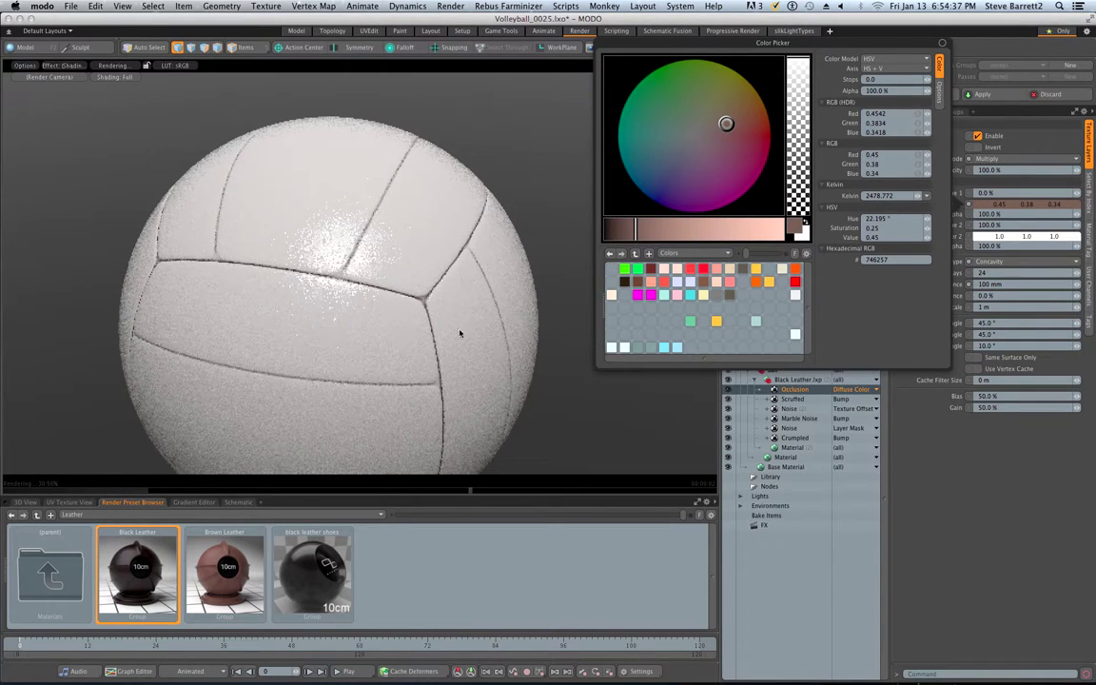
pyautogui.click(991, 451)
# Add the Enhance:modo Scratches skin texture above the Occlusion layer in the Black Leather preset group.
pyautogui.keyDown('ctrl'); pyautogui.keyDown('alt'); pyautogui.moveTo(360, 262); pyautogui.dragTo(459, 322); pyautogui.keyUp('alt'); pyautogui.keyUp('ctrl')
pyautogui.moveTo(514, 357)
pyautogui.keyDown('alt'); pyautogui.mouseDown()
pyautogui.moveTo(476, 352)
pyautogui.moveTo(500, 355)
pyautogui.mouseUp(); pyautogui.keyUp('alt')
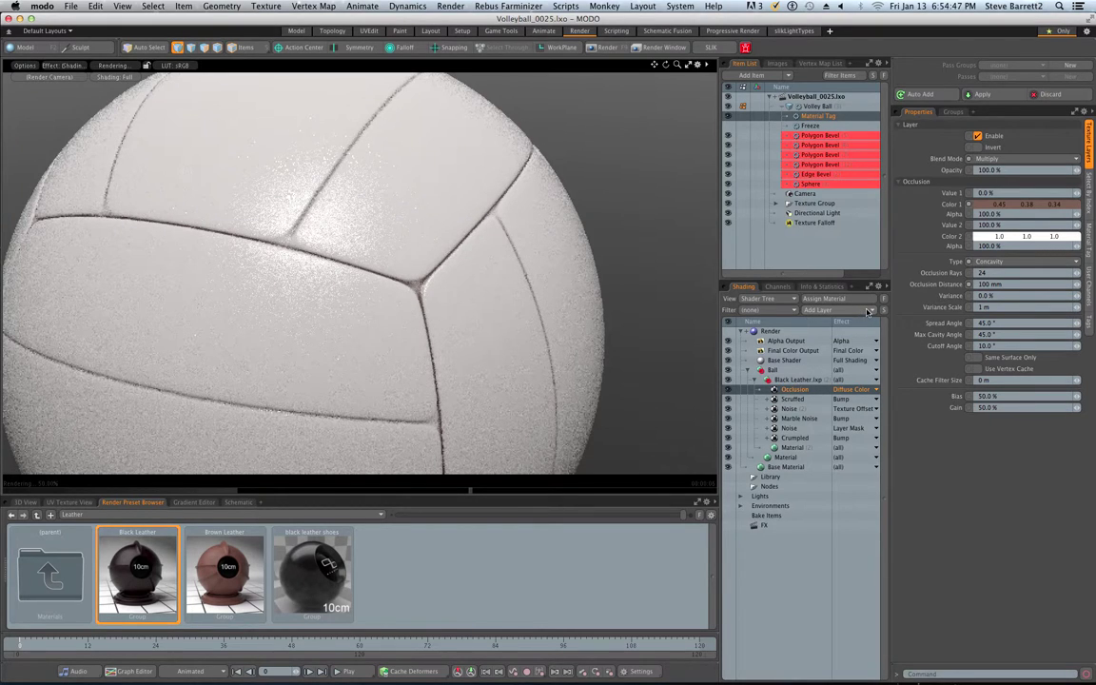
pyautogui.click(867, 311)
pyautogui.moveTo(874, 396)
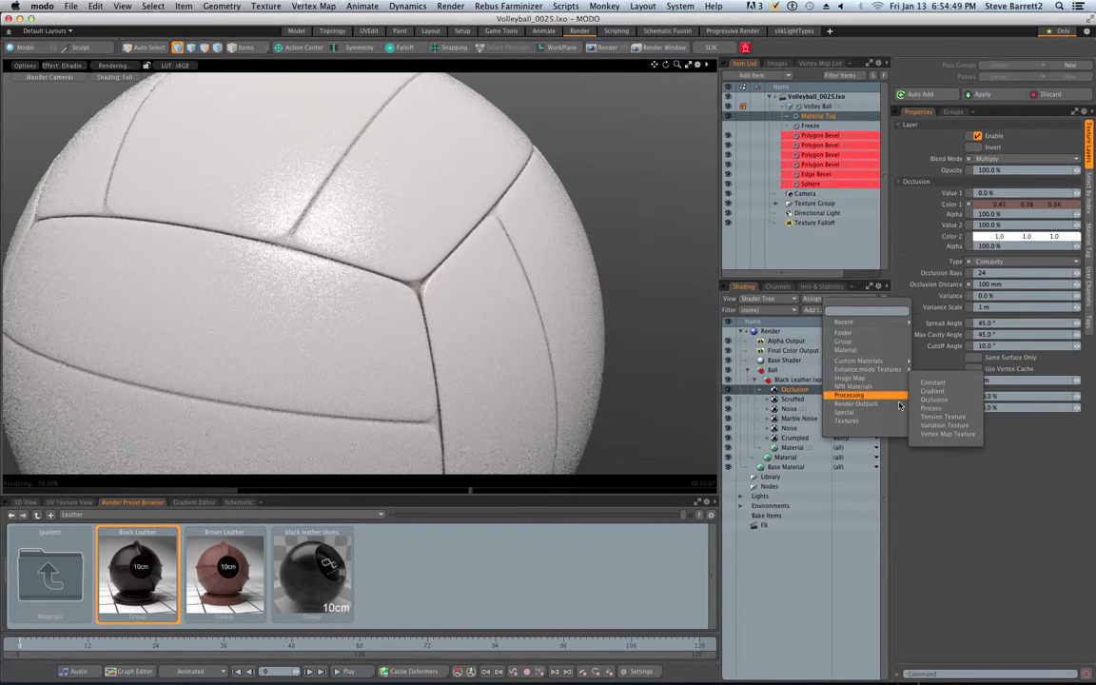
pyautogui.moveTo(864, 370)
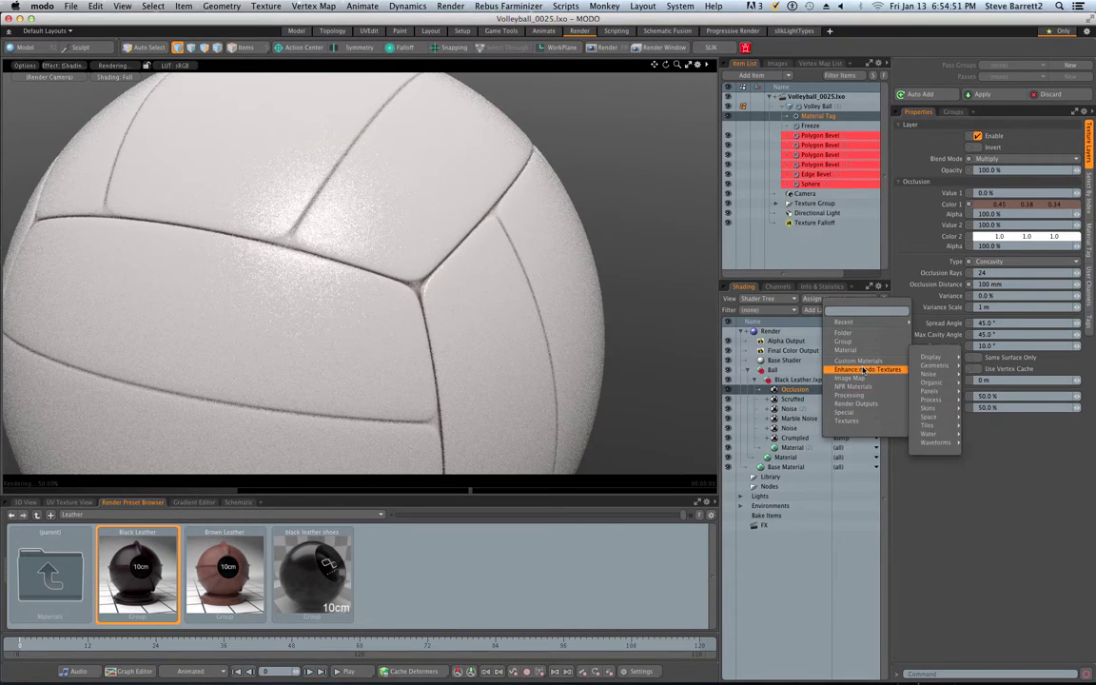
pyautogui.moveTo(940, 402)
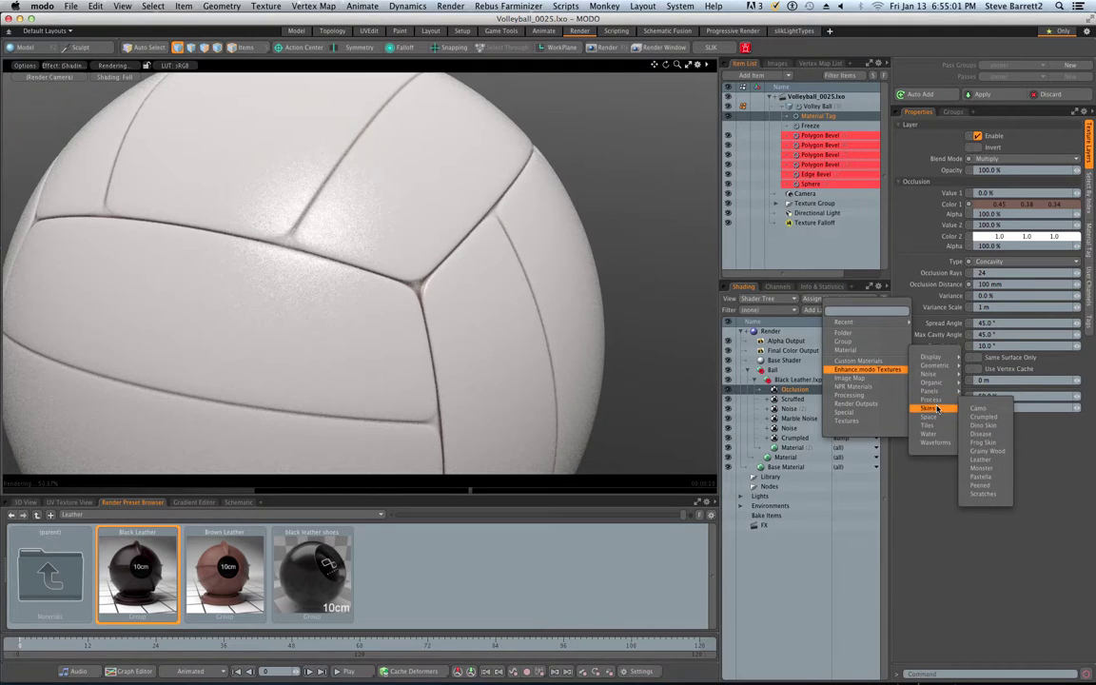
pyautogui.click(984, 493)
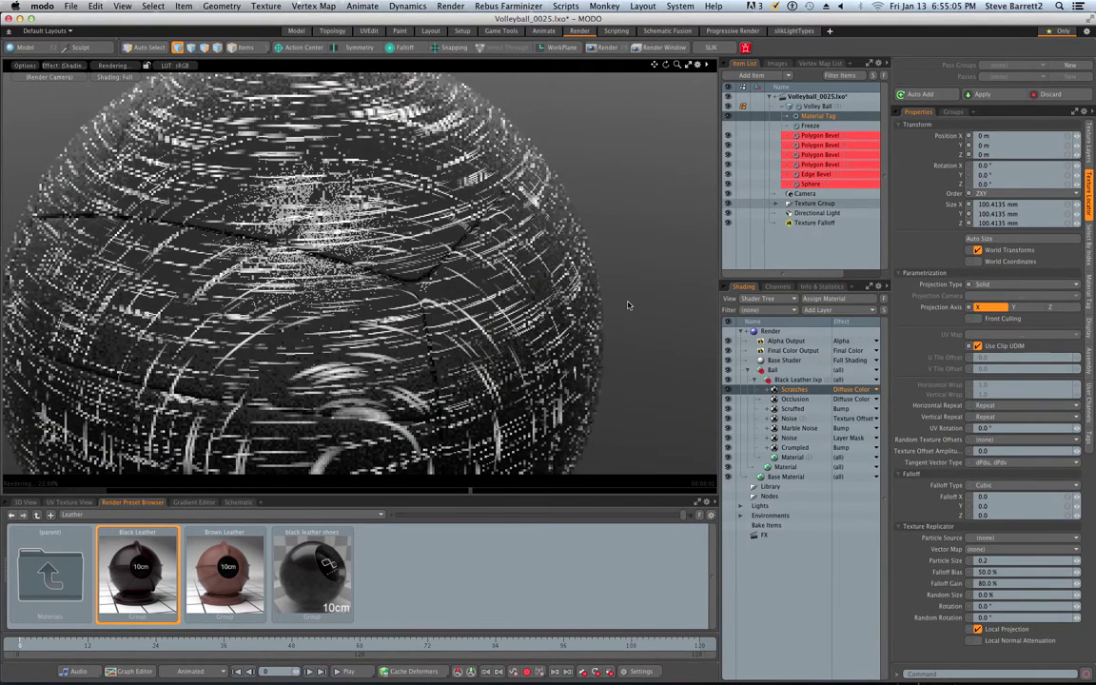
# Try the Spherical and Cubic projection types on the Scratches texture and check the pattern around the ball.
pyautogui.scroll(-3, 409, 218)
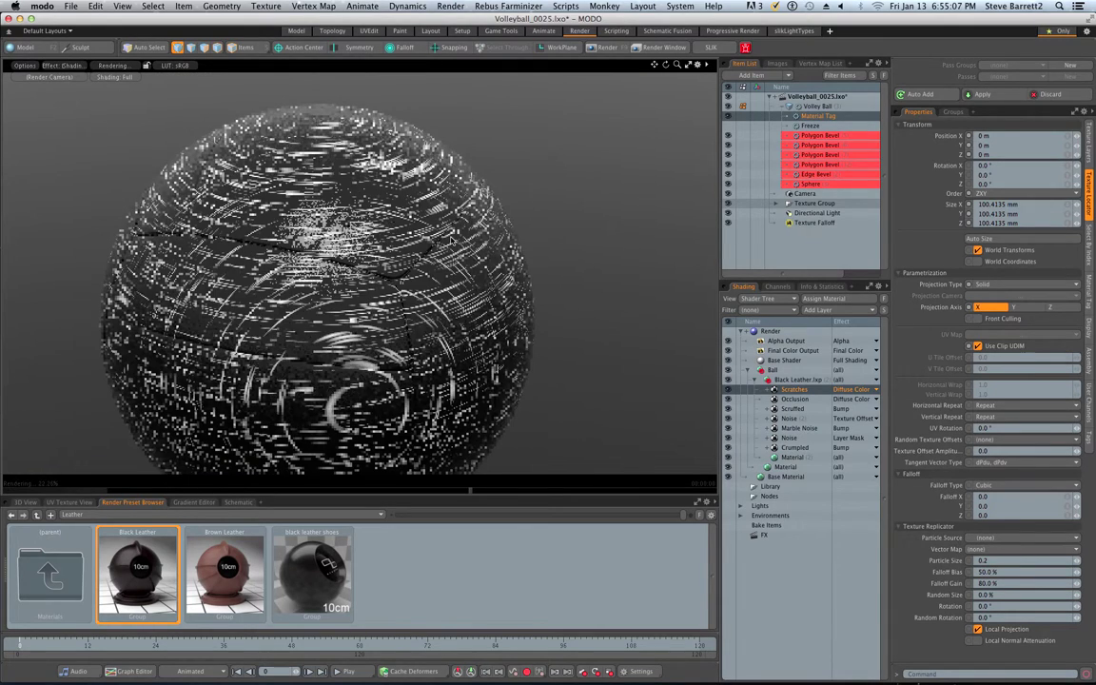
pyautogui.scroll(-3, 451, 240)
pyautogui.moveTo(451, 239)
pyautogui.keyDown('alt'); pyautogui.mouseDown()
pyautogui.moveTo(436, 284)
pyautogui.moveTo(475, 310)
pyautogui.moveTo(481, 285)
pyautogui.mouseUp(); pyautogui.keyUp('alt')
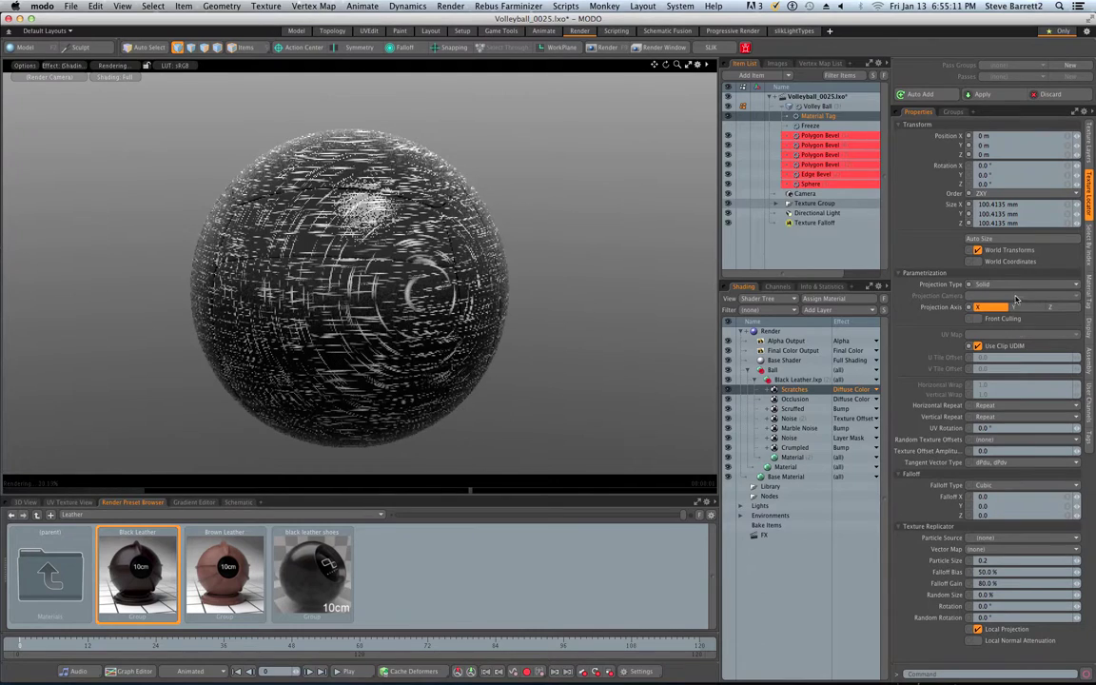
pyautogui.click(1005, 284)
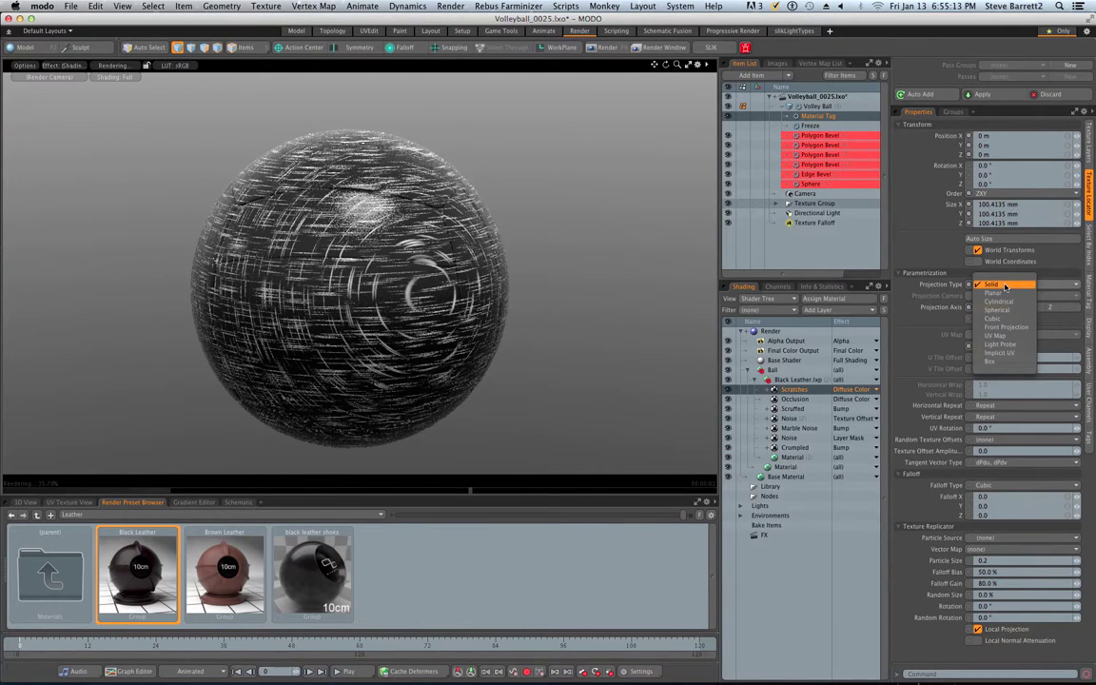
pyautogui.click(1005, 285)
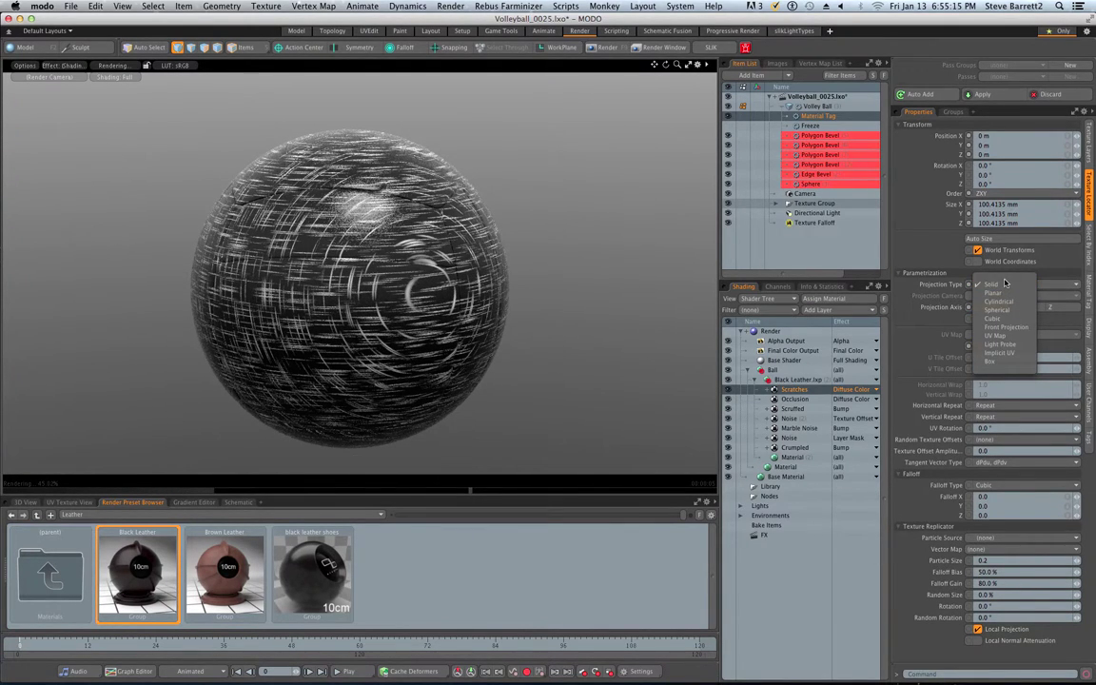
pyautogui.click(997, 311)
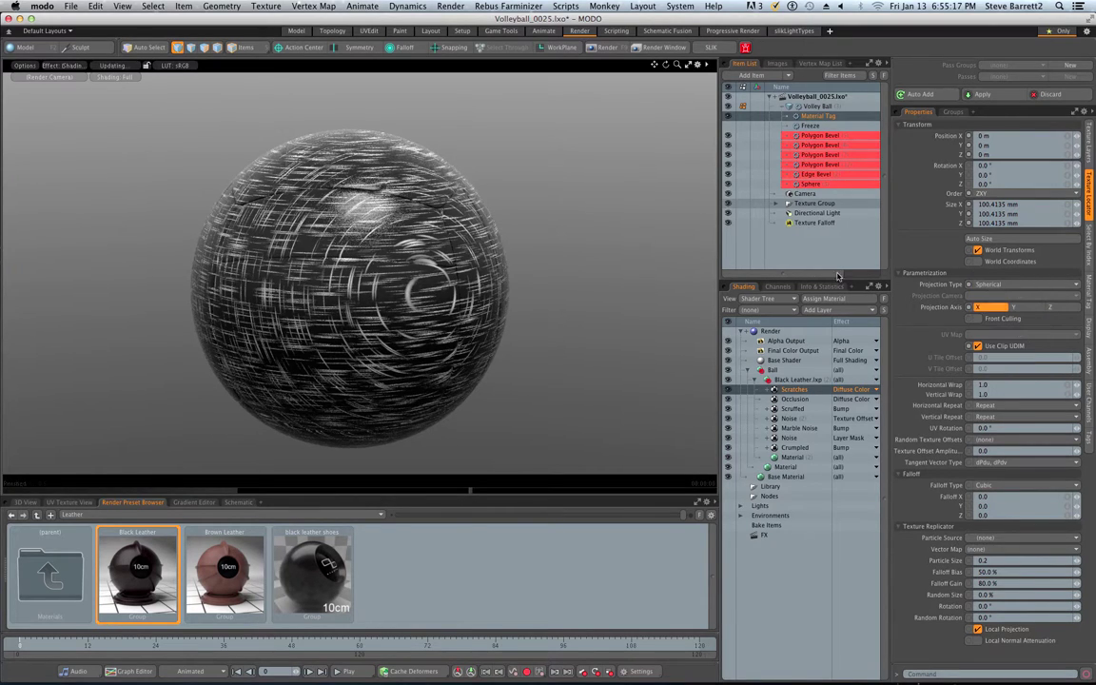
pyautogui.keyDown('alt'); pyautogui.moveTo(577, 300); pyautogui.dragTo(569, 306); pyautogui.keyUp('alt')
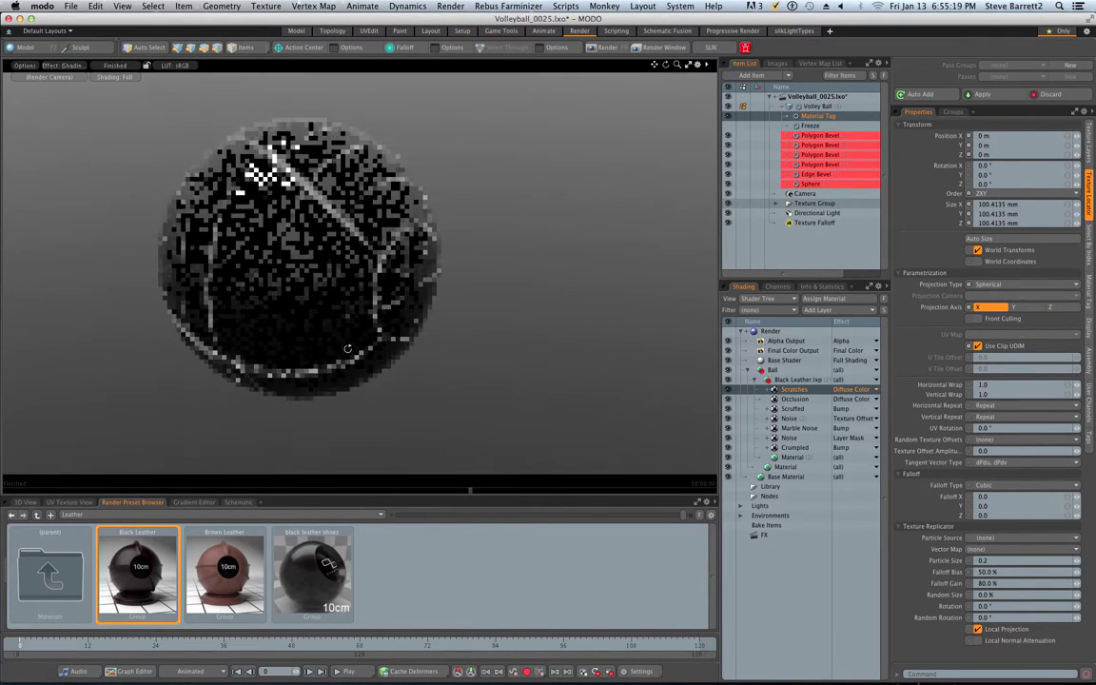
pyautogui.click(1006, 286)
pyautogui.click(999, 295)
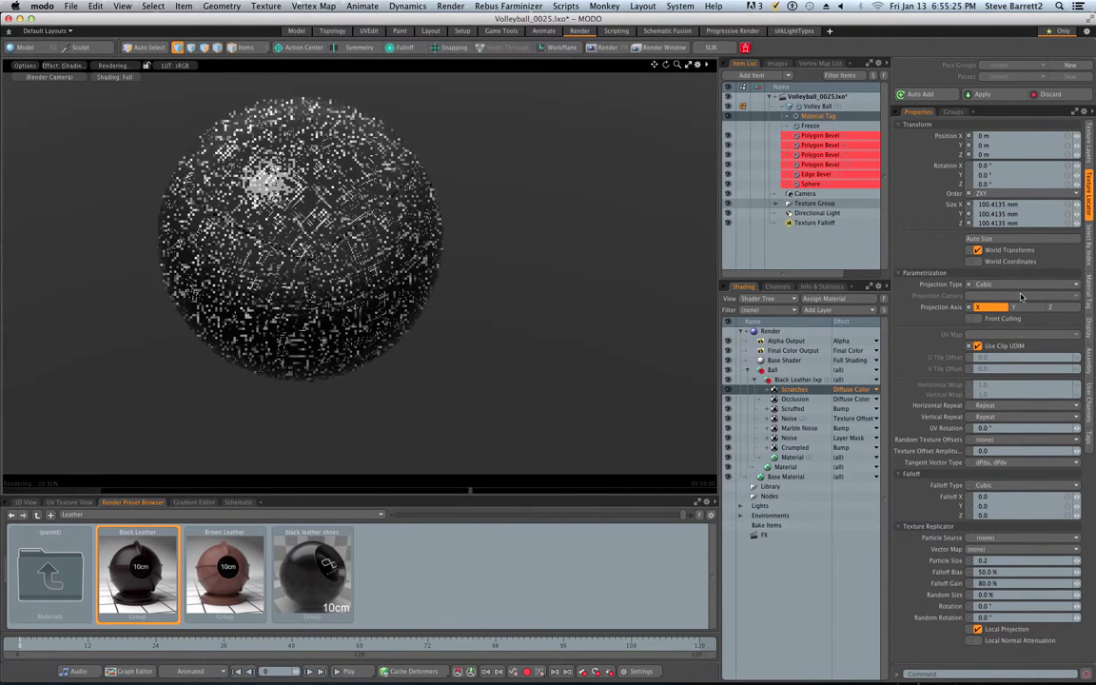
# Set the Scratches texture's projection type to UV Map and assign the UV map named Texture.
pyautogui.click(1014, 286)
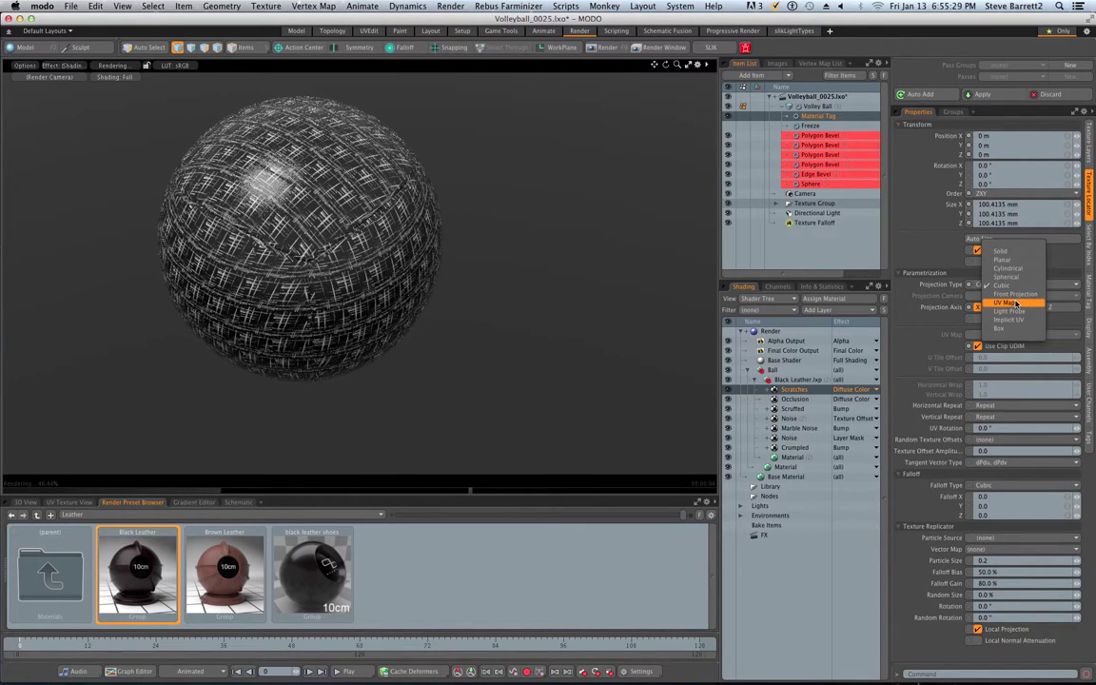
pyautogui.click(1016, 303)
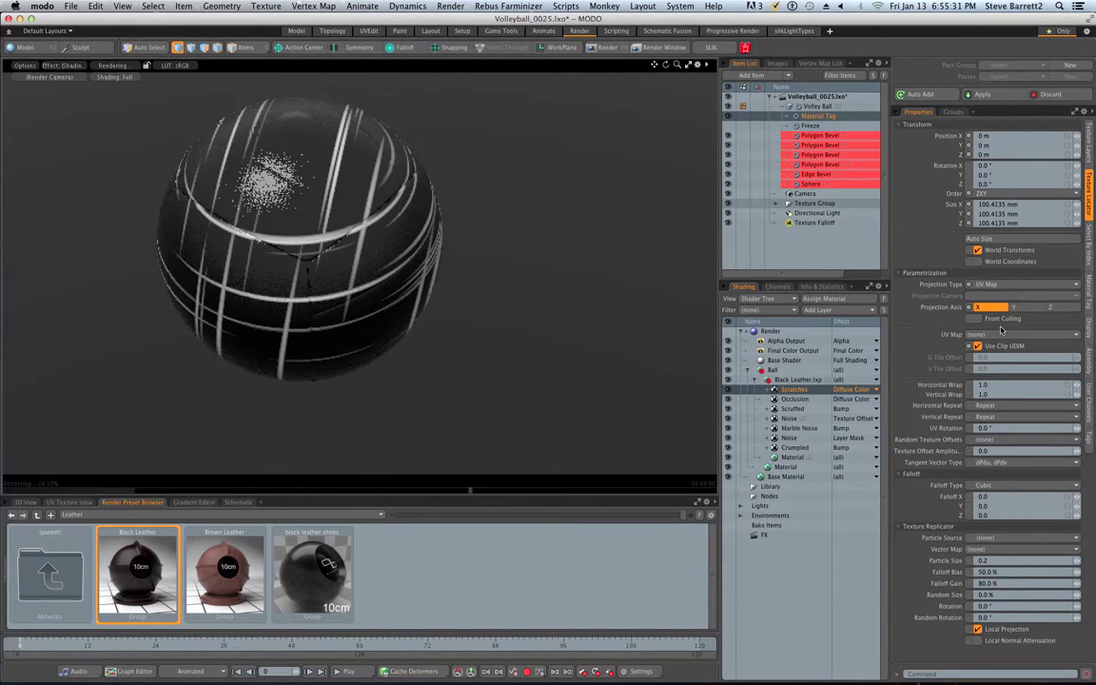
pyautogui.click(1001, 335)
pyautogui.click(1001, 343)
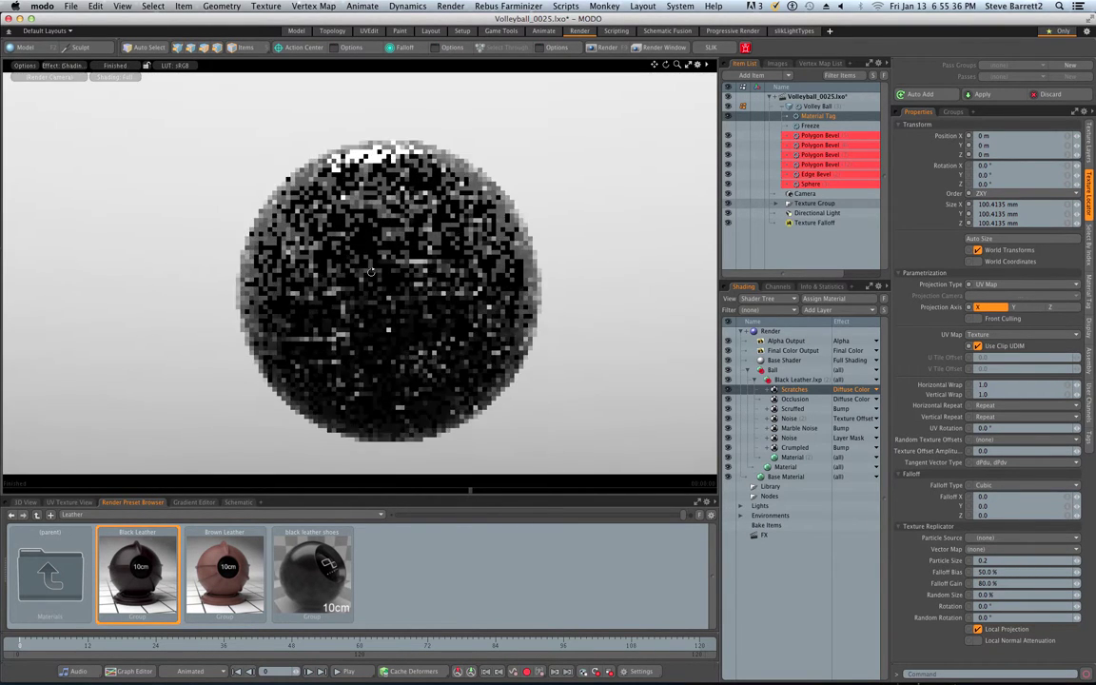
# Set the Scratches texture's horizontal and vertical wrap to 3.0 and its UV rotation to 83°.
pyautogui.keyDown('alt'); pyautogui.moveTo(371, 272); pyautogui.dragTo(526, 350); pyautogui.keyUp('alt')
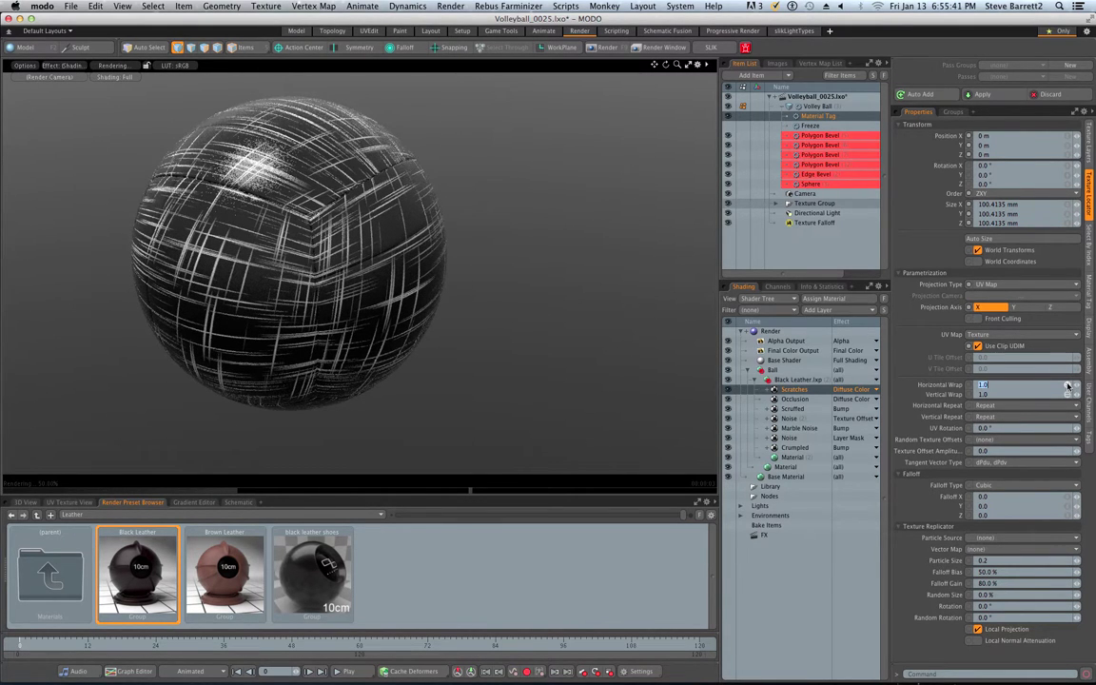
pyautogui.write('3')
pyautogui.press('Return')
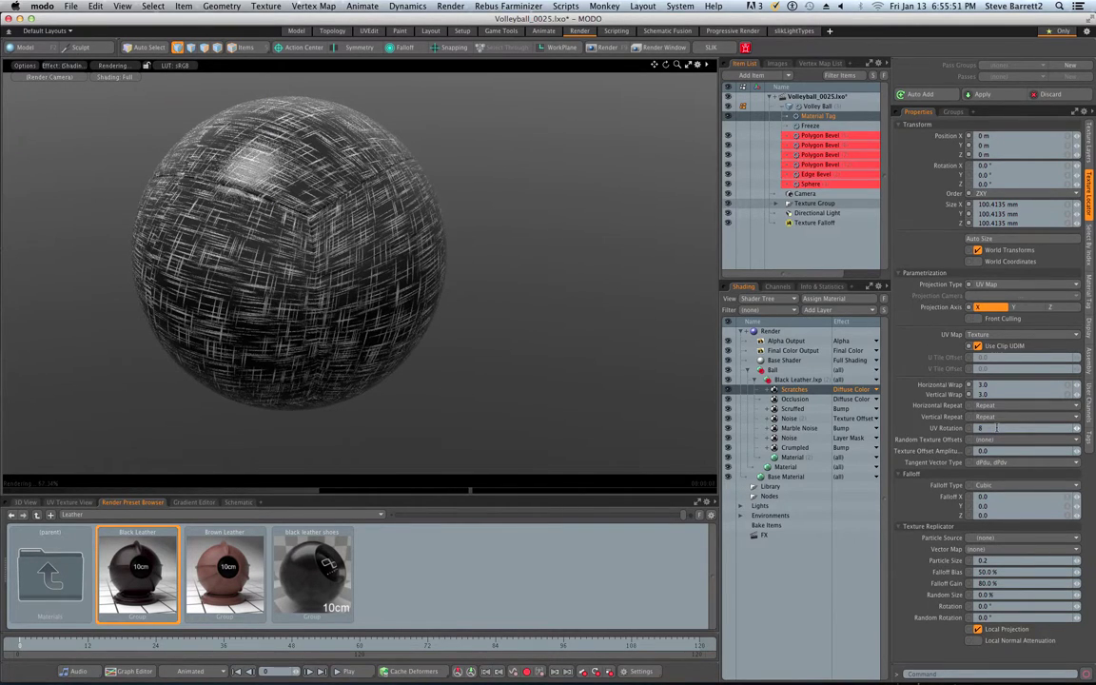
pyautogui.press('Return')
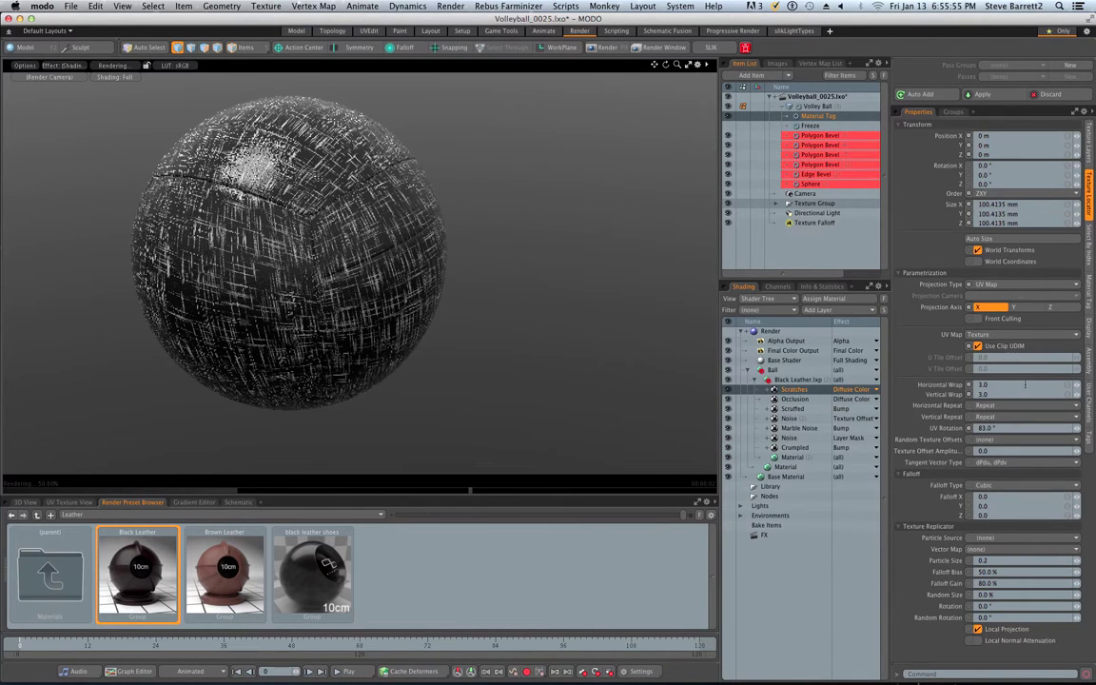
# Set the Scratches texture's vertical wrap to 4.26, horizontal wrap to 5.55 and falloff type to Spherical.
pyautogui.moveTo(1077, 395); pyautogui.dragTo(1085, 394)
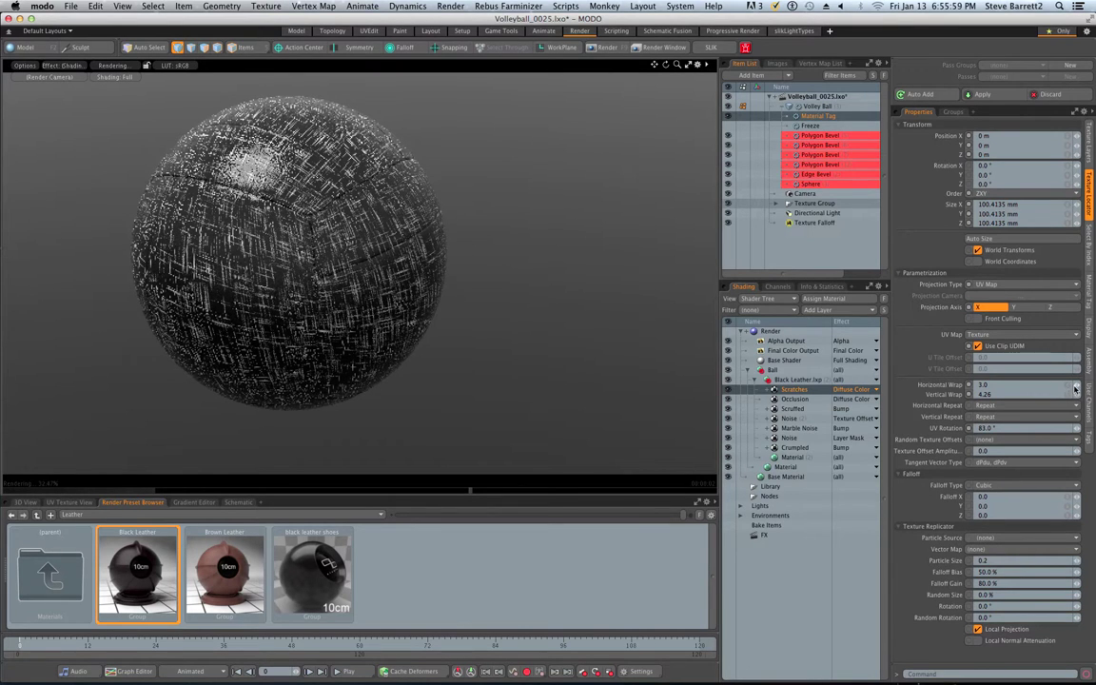
pyautogui.moveTo(1077, 385); pyautogui.dragTo(1084, 384)
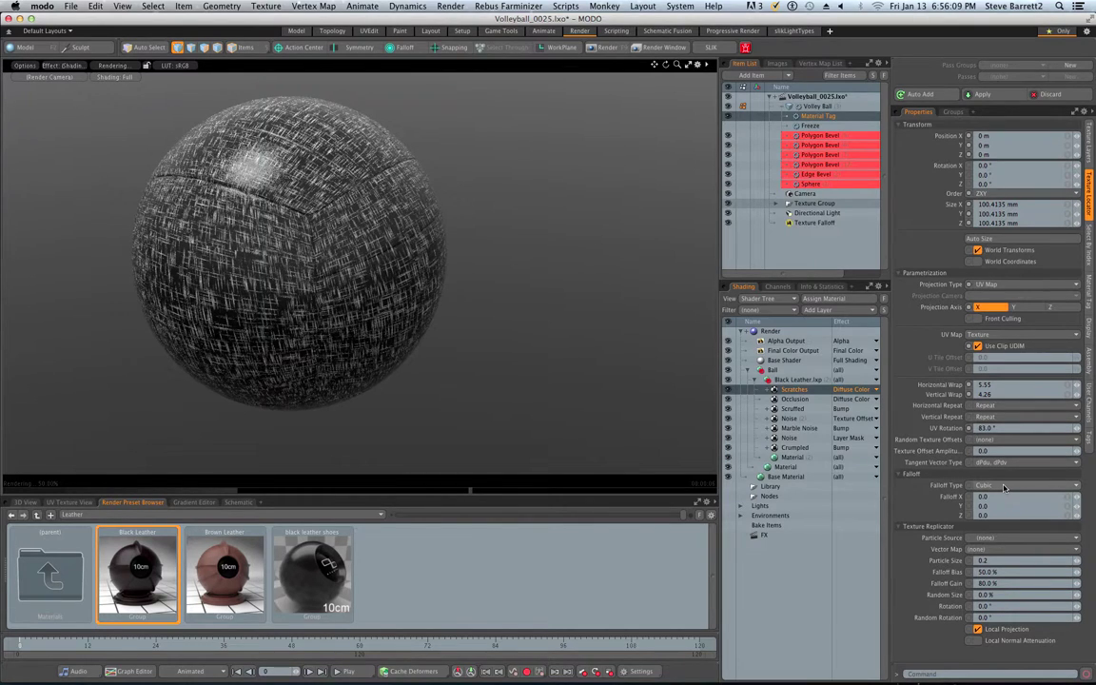
pyautogui.click(1004, 487)
pyautogui.click(1004, 494)
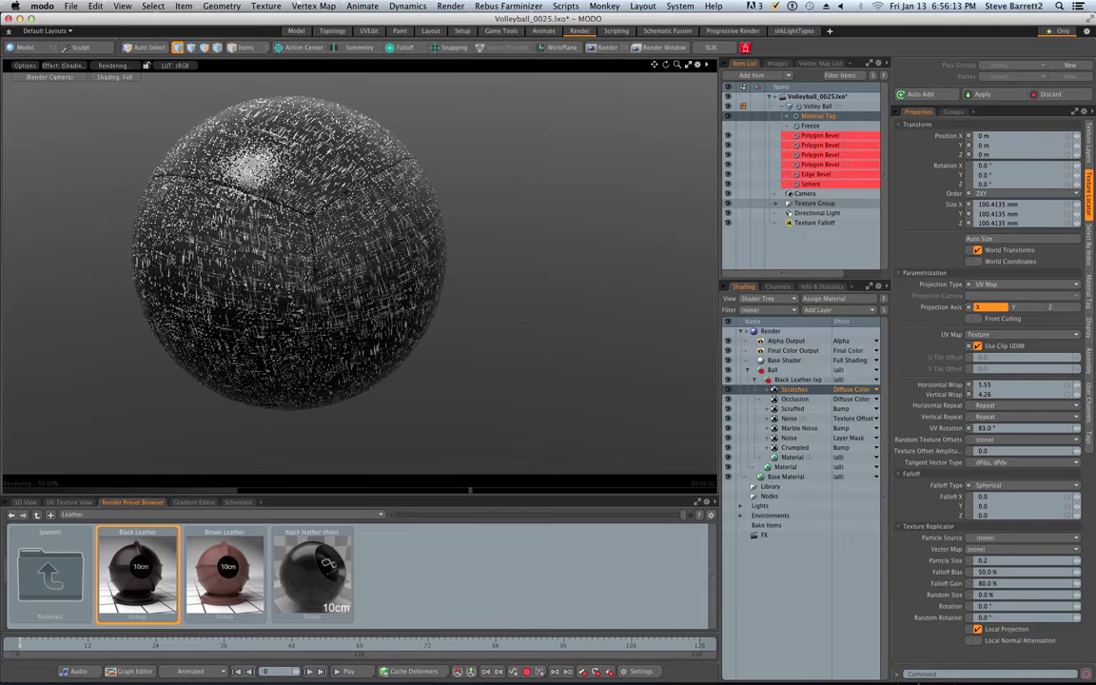
# Set the Scratches texture's output gain to 88% and bias to 33%.
pyautogui.keyDown('alt'); pyautogui.moveTo(515, 344); pyautogui.dragTo(227, 333); pyautogui.keyUp('alt')
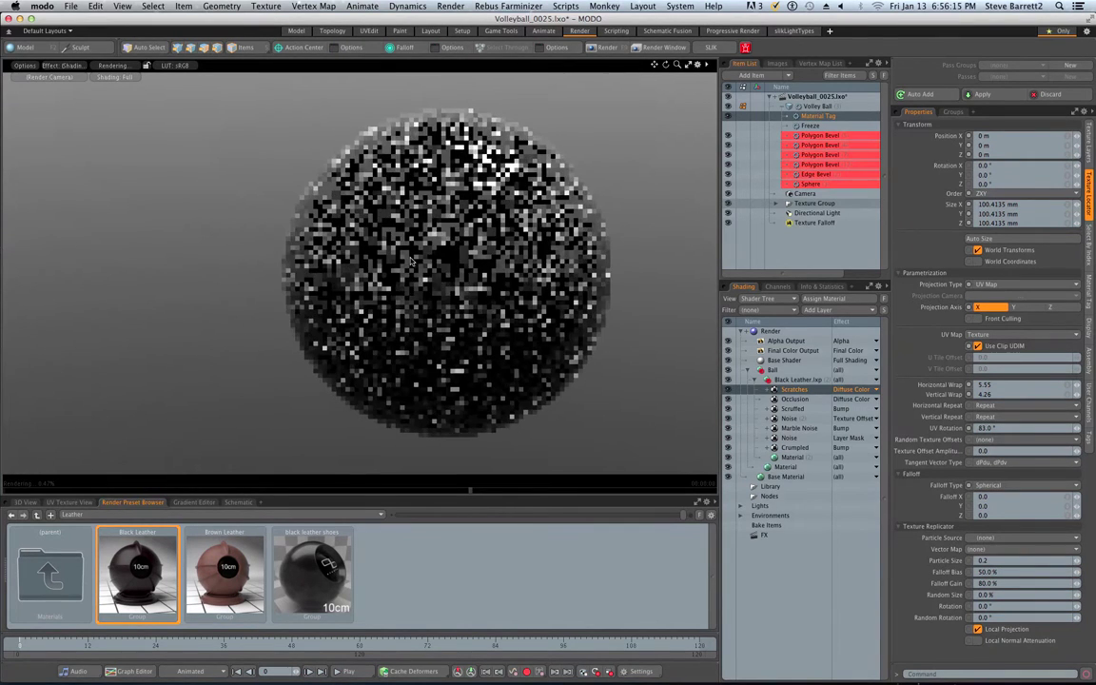
pyautogui.keyDown('alt'); pyautogui.moveTo(524, 270); pyautogui.dragTo(371, 292); pyautogui.keyUp('alt')
pyautogui.keyDown('alt'); pyautogui.moveTo(314, 151); pyautogui.dragTo(354, 183); pyautogui.keyUp('alt')
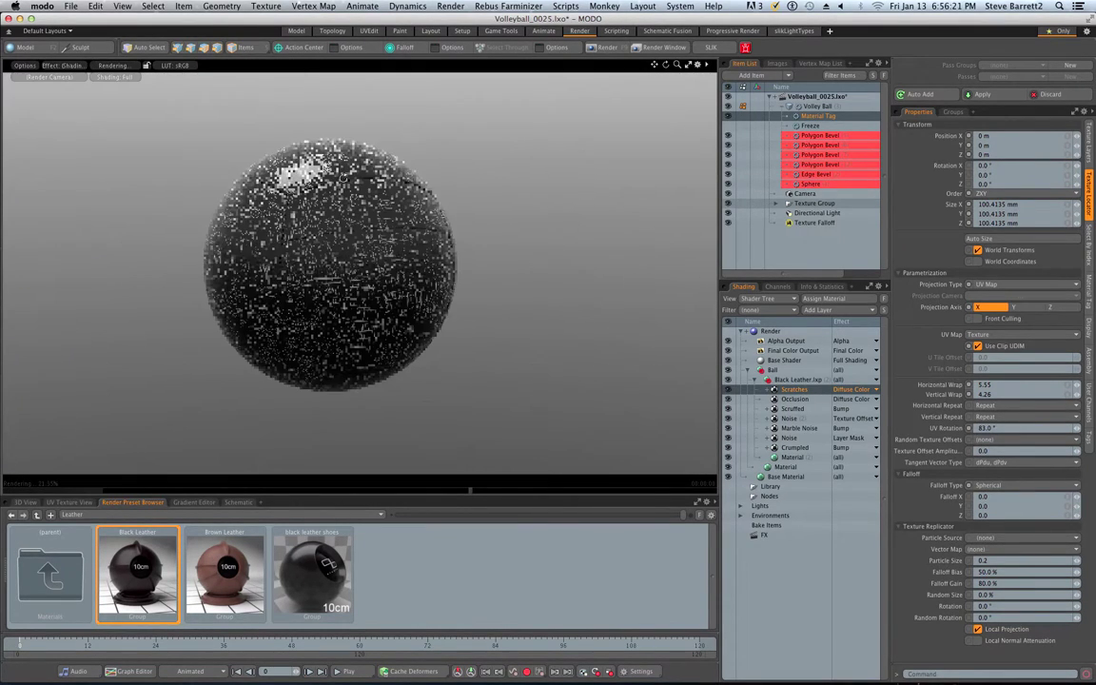
pyautogui.keyDown('alt'); pyautogui.moveTo(400, 213); pyautogui.dragTo(319, 287); pyautogui.keyUp('alt')
pyautogui.scroll(3, 320, 287)
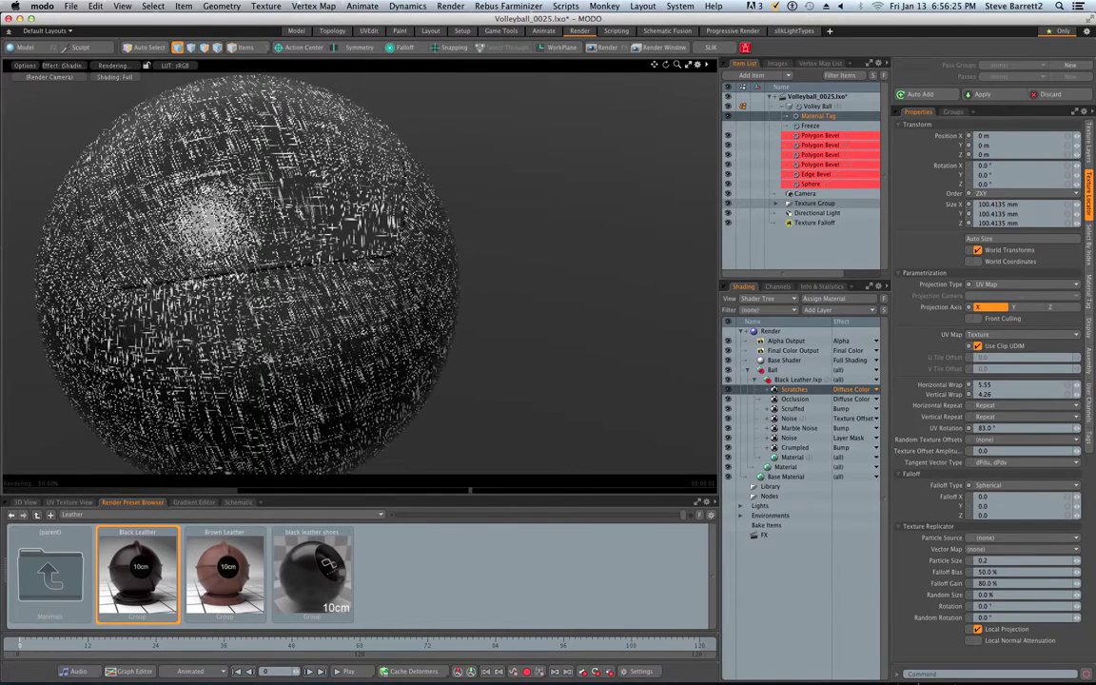
pyautogui.keyDown('alt'); pyautogui.moveTo(268, 358); pyautogui.dragTo(278, 292); pyautogui.keyUp('alt')
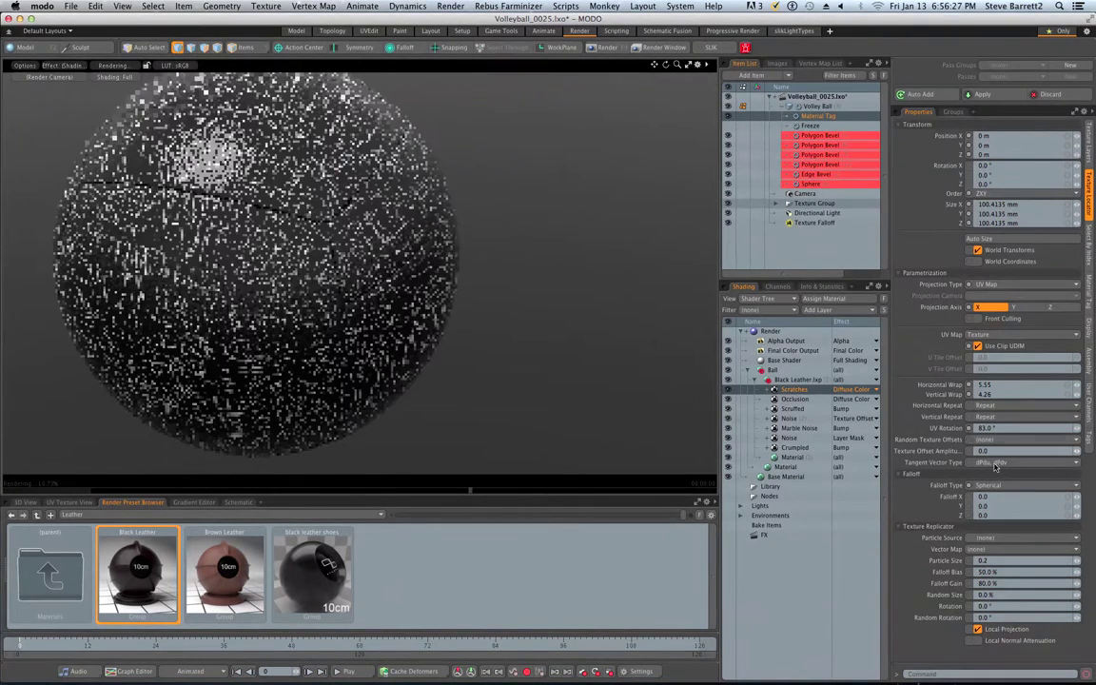
pyautogui.click(1088, 143)
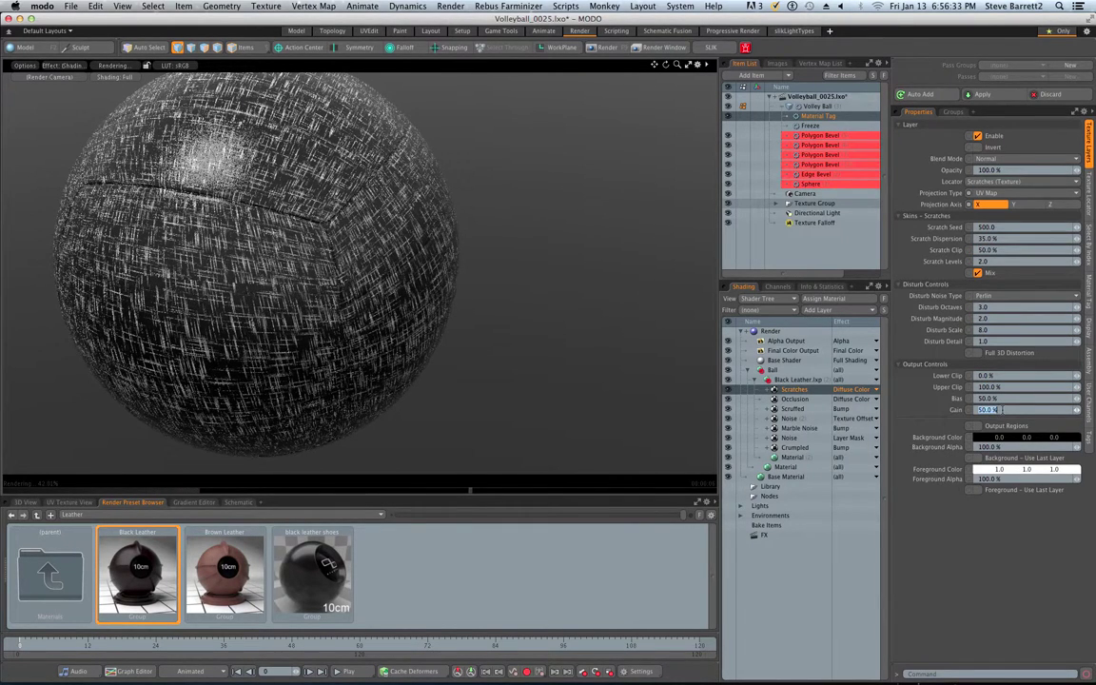
pyautogui.write('8')
pyautogui.press('Return')
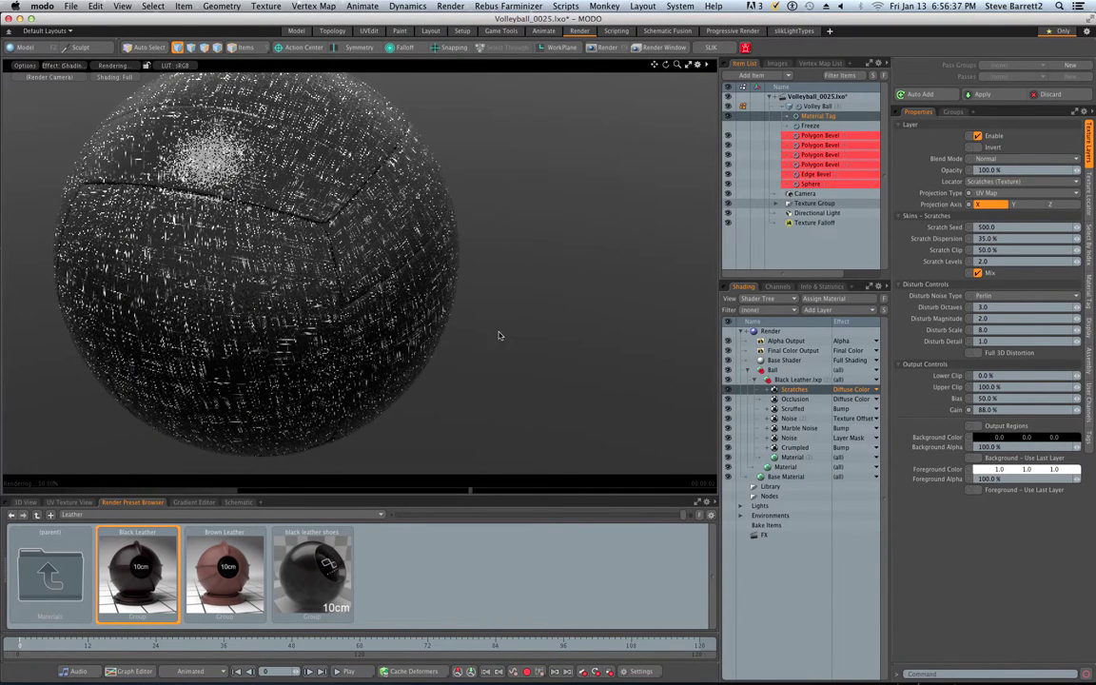
pyautogui.click(1000, 376)
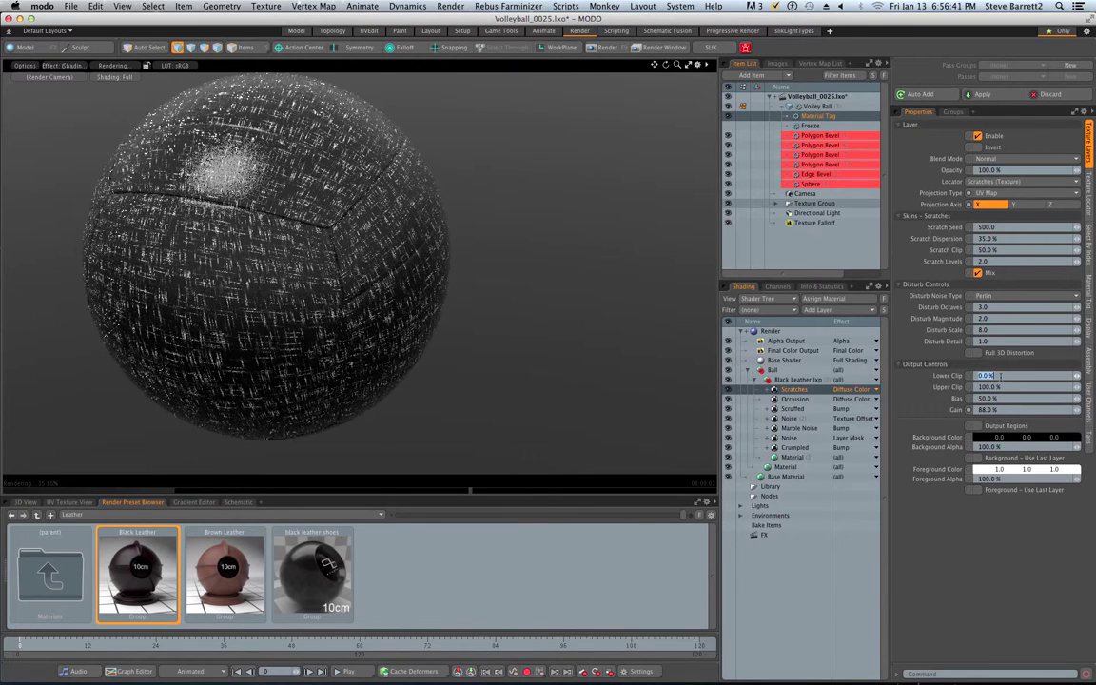
pyautogui.click(998, 398)
pyautogui.write('33')
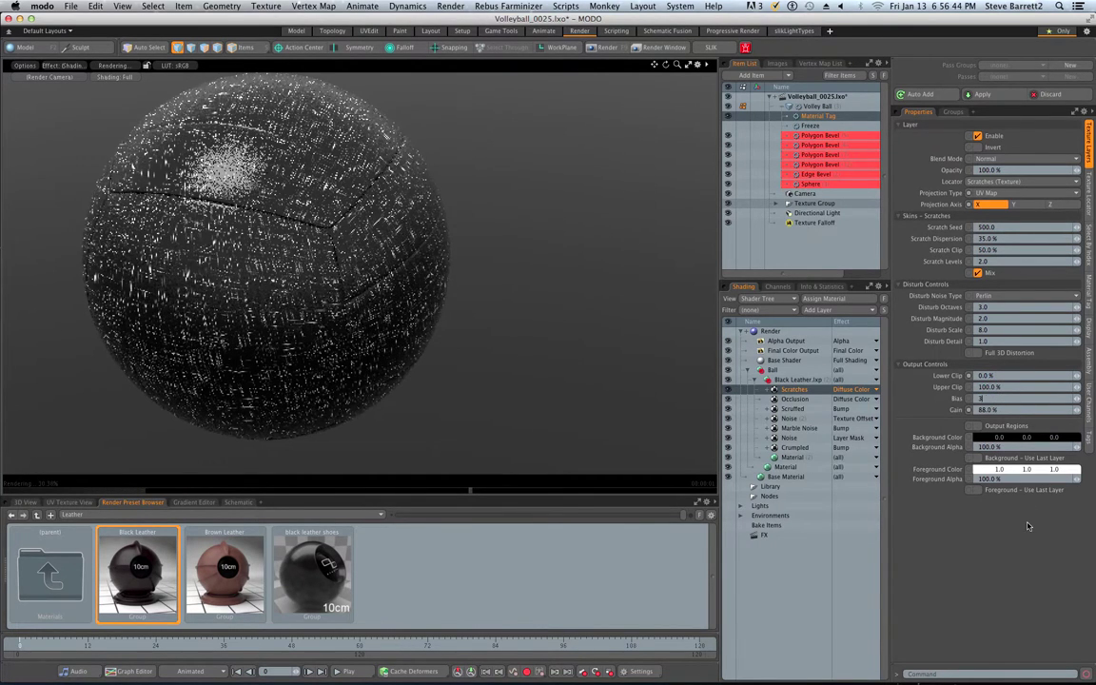
pyautogui.press('Return')
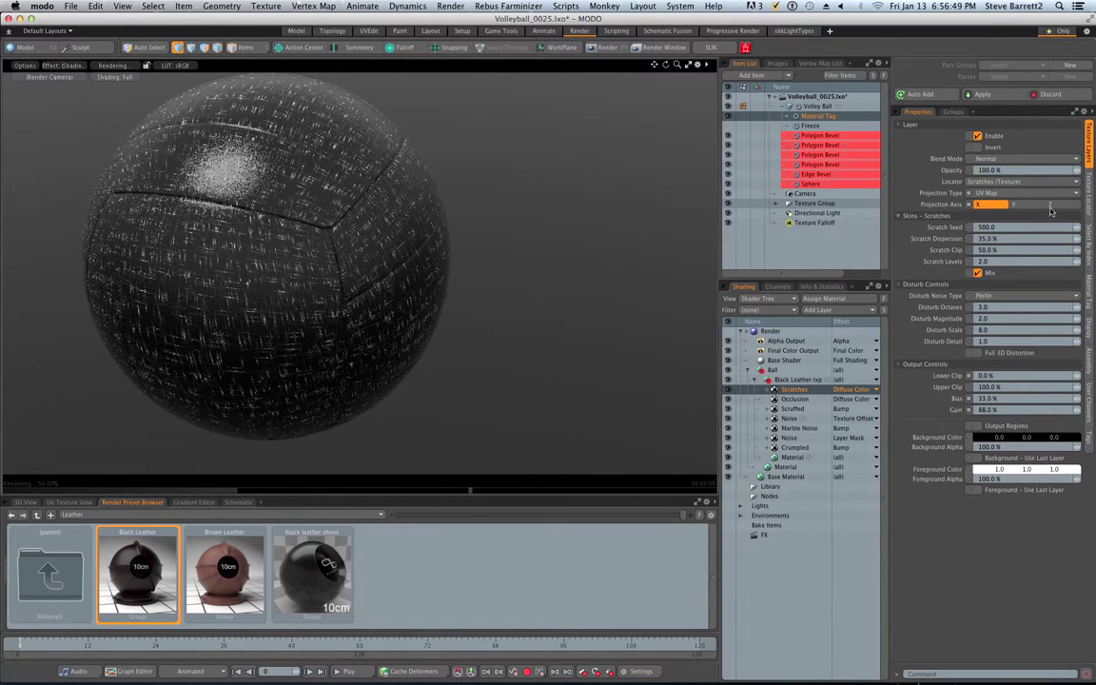
# Try sizes of 1 m and 500 mm on all three axes of the Scratches texture locator.
pyautogui.click(1092, 189)
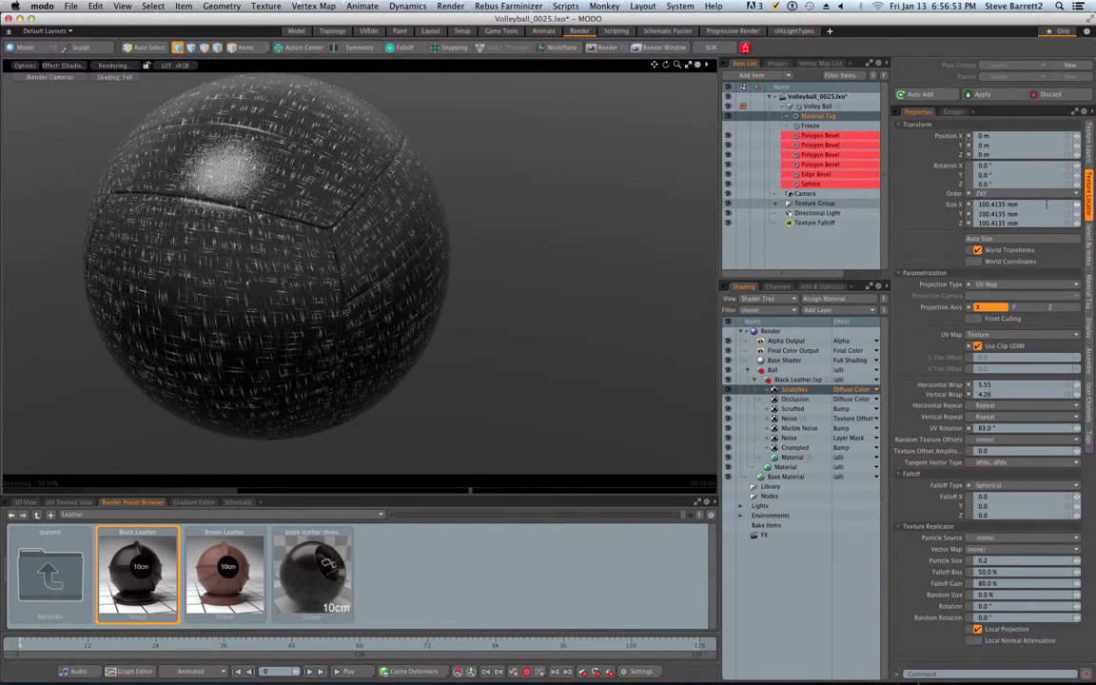
pyautogui.click(1065, 210)
pyautogui.write('1')
pyautogui.press('Return')
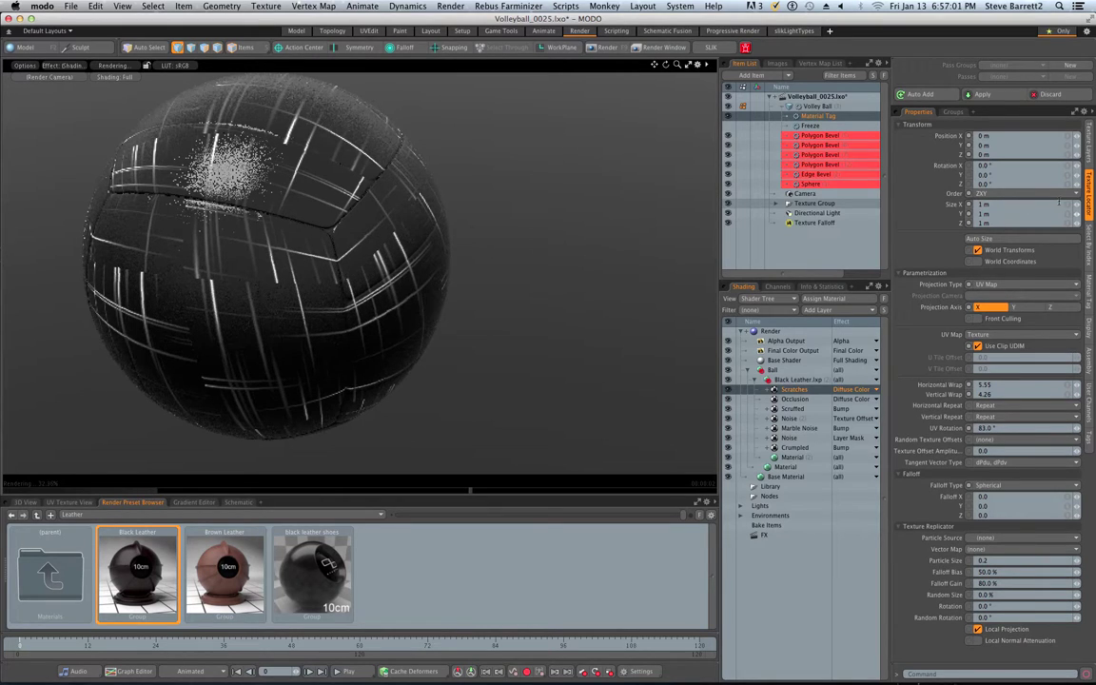
pyautogui.press('Return')
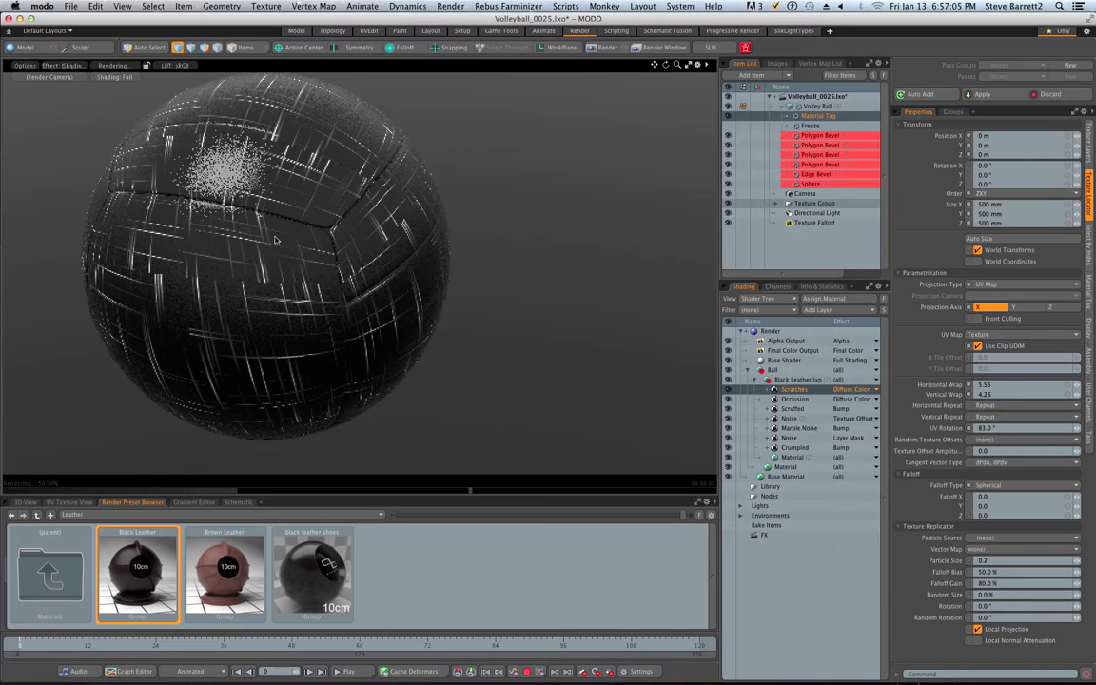
# Set the UV rotation of the Scratches texture to 35°.
pyautogui.keyDown('alt'); pyautogui.moveTo(474, 354); pyautogui.dragTo(347, 245); pyautogui.keyUp('alt')
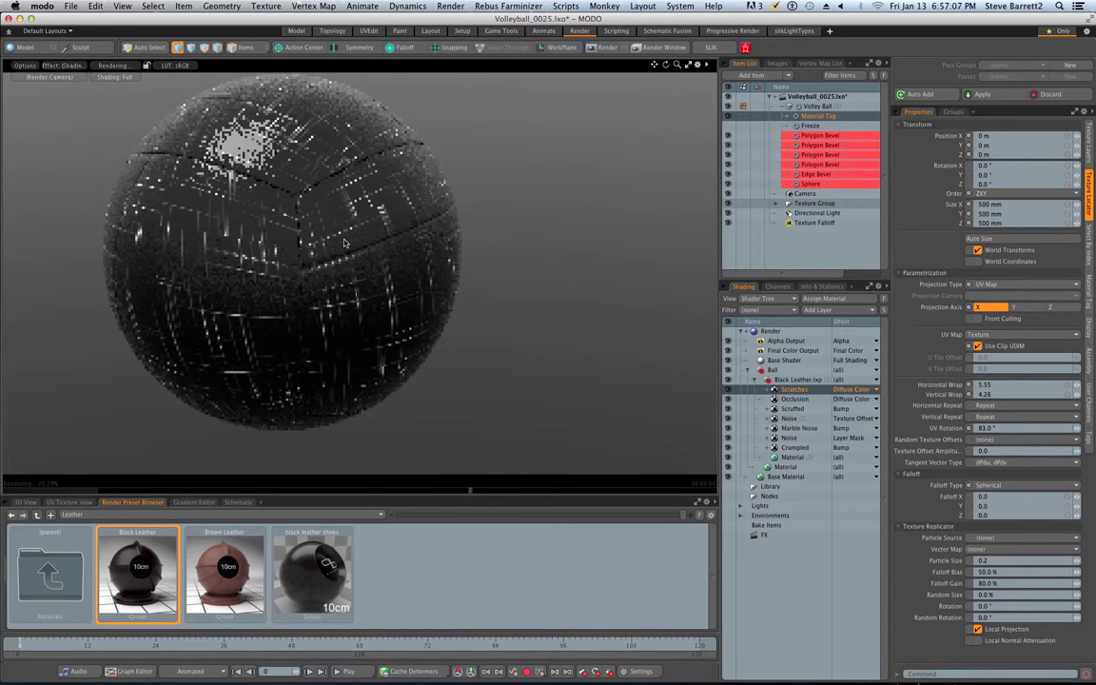
pyautogui.keyDown('alt'); pyautogui.moveTo(347, 244); pyautogui.dragTo(404, 264); pyautogui.keyUp('alt')
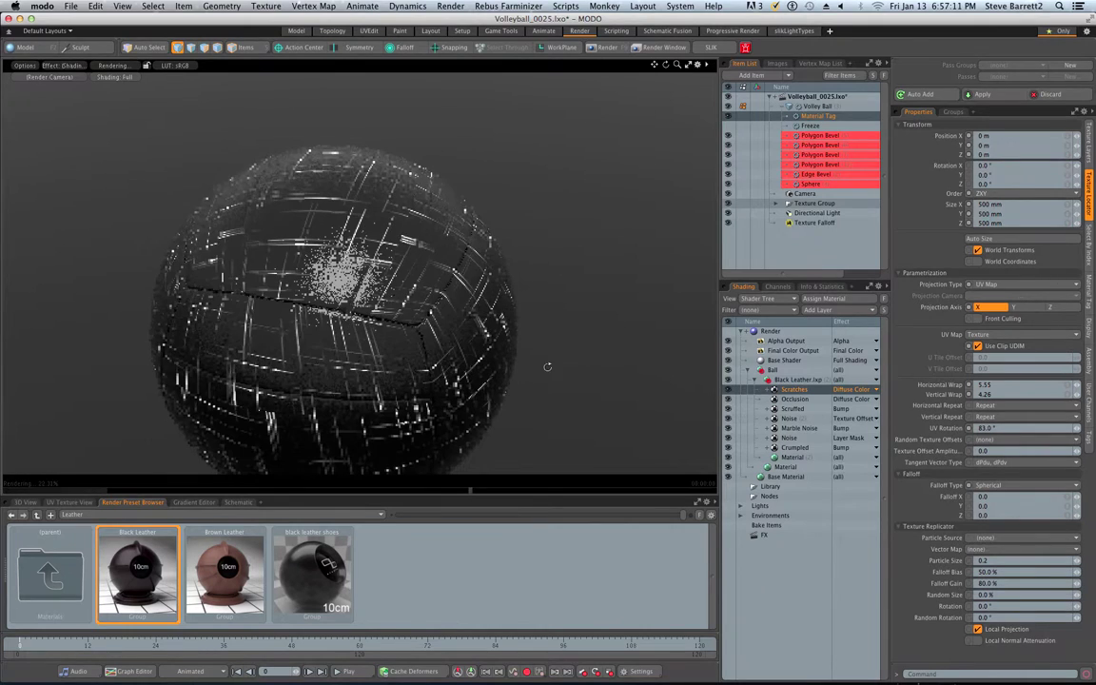
pyautogui.keyDown('alt'); pyautogui.moveTo(557, 363); pyautogui.dragTo(494, 334); pyautogui.keyUp('alt')
pyautogui.click(990, 428)
pyautogui.write('35')
pyautogui.press('Return')
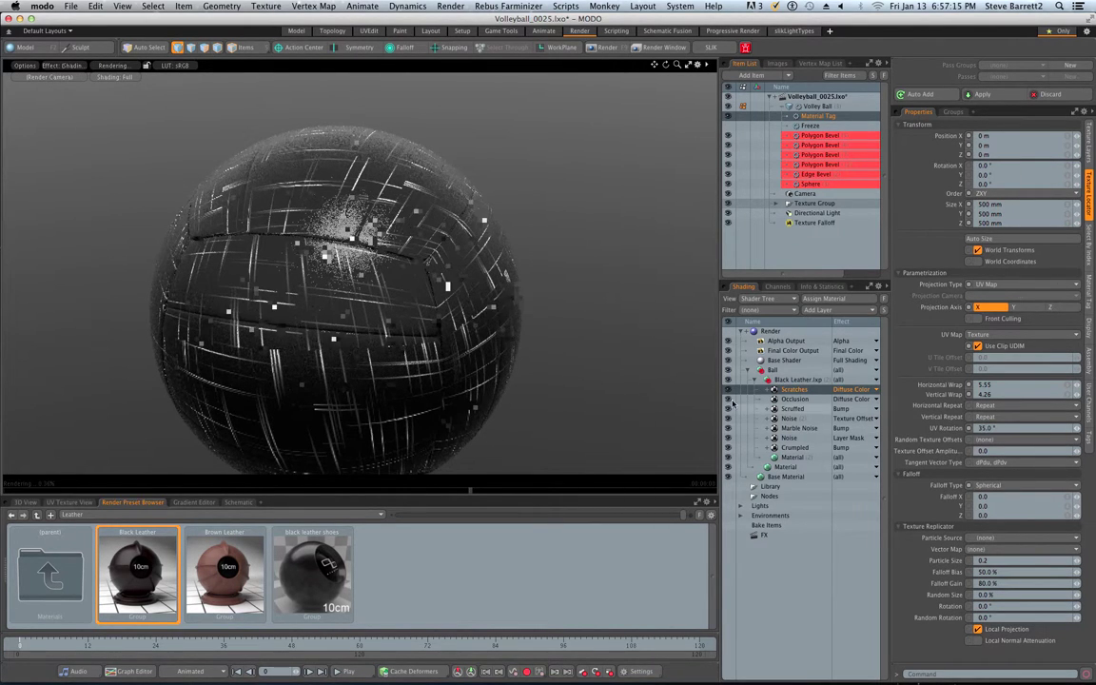
# Enable Full 3D Distortion on the Scratches texture and set its lower clip to 40%.
pyautogui.keyDown('alt'); pyautogui.moveTo(577, 362); pyautogui.dragTo(474, 322); pyautogui.keyUp('alt')
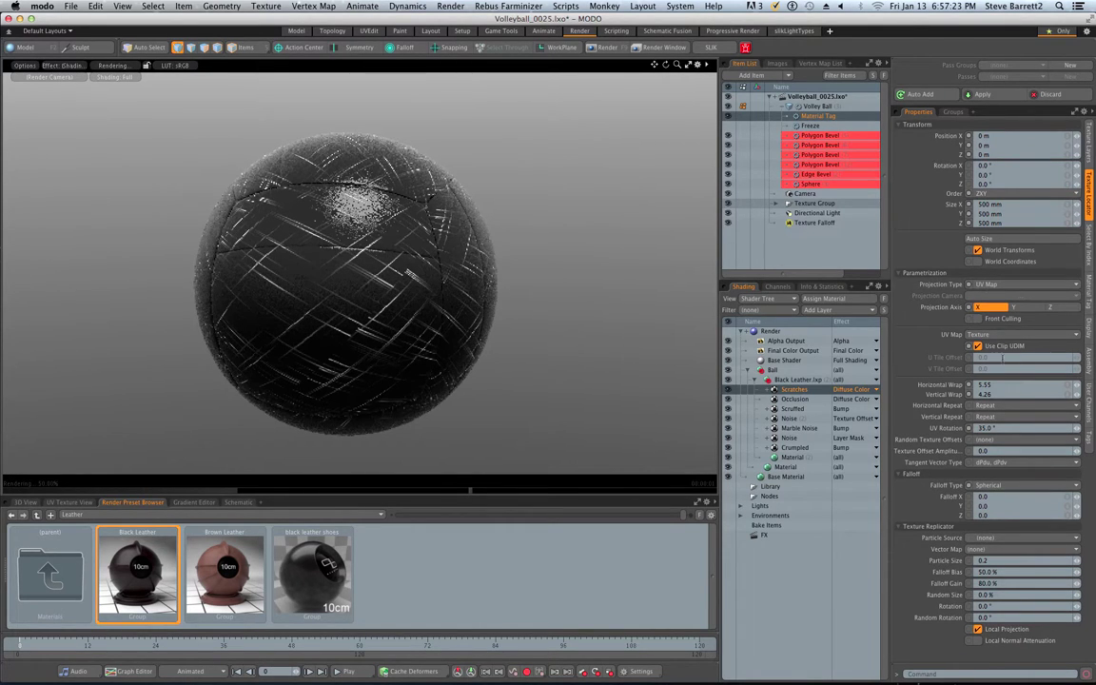
pyautogui.click(1091, 152)
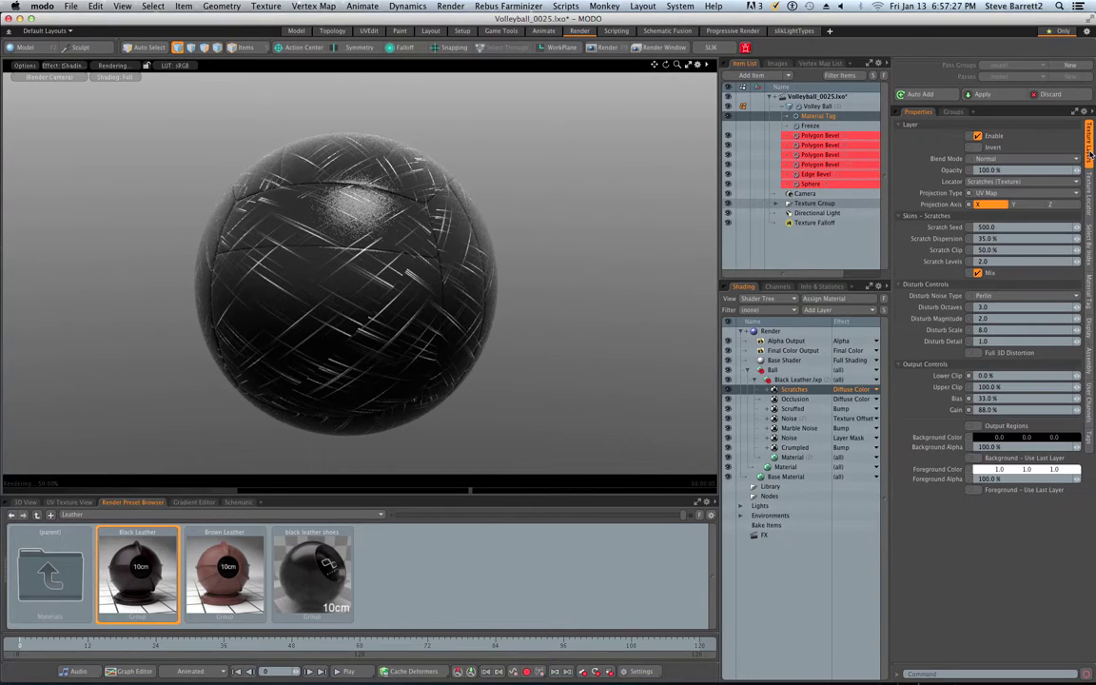
pyautogui.click(978, 353)
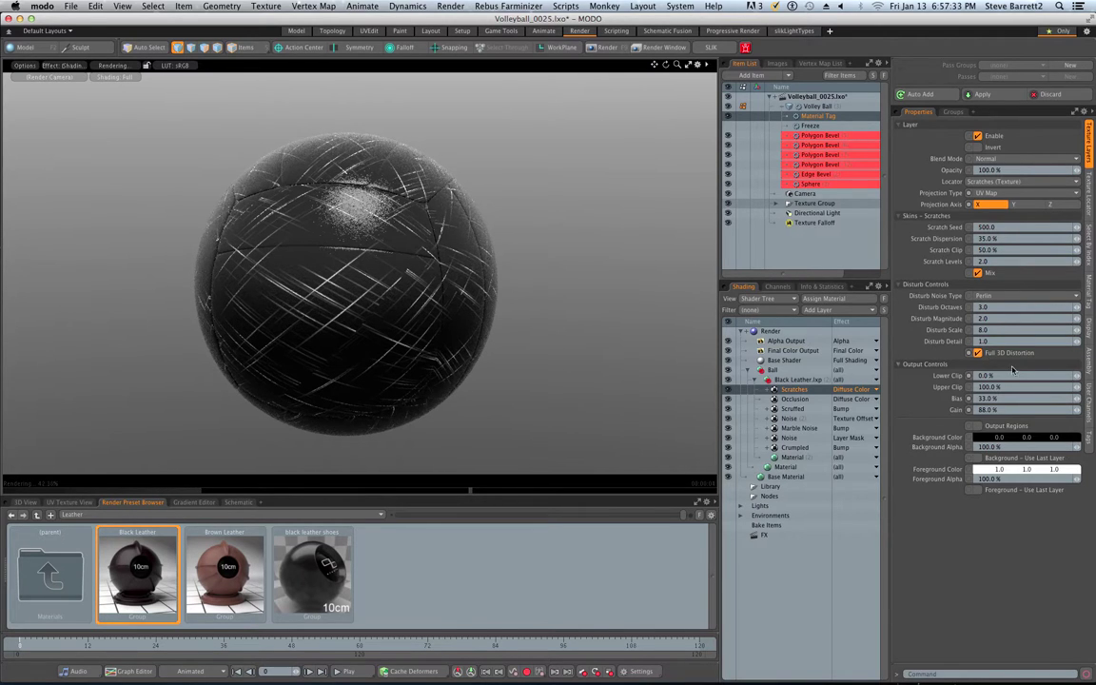
pyautogui.moveTo(1078, 377); pyautogui.dragTo(1093, 378)
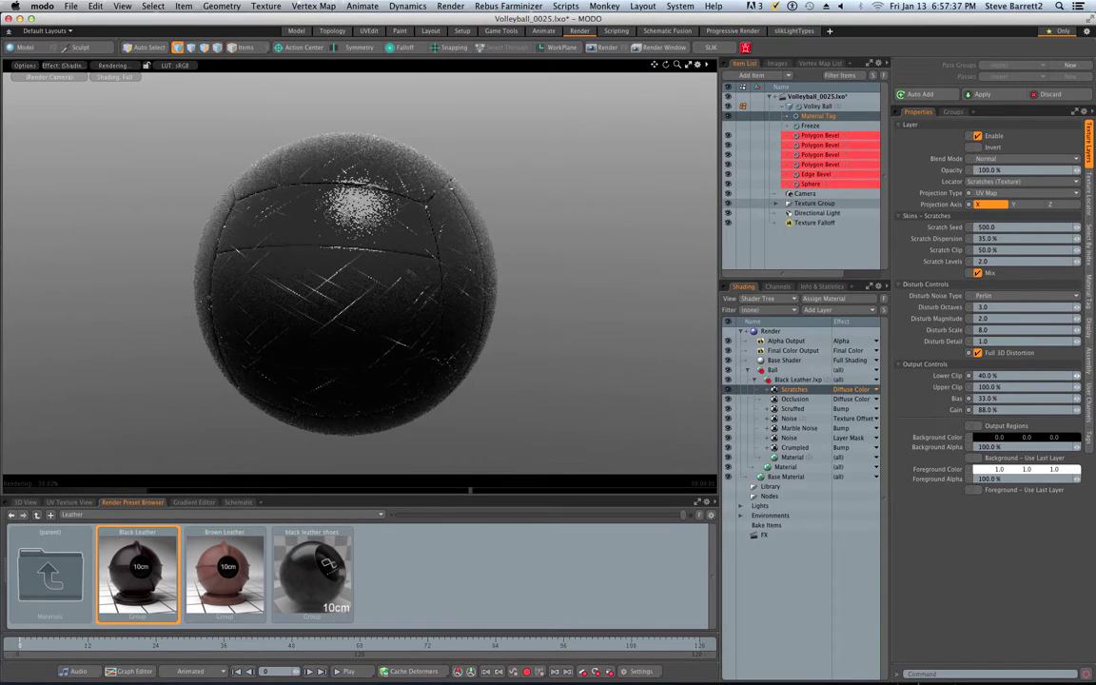
# Adjust the Scratches output levels to 20% bias, 70% gain and about 46% lower clip.
pyautogui.keyDown('alt'); pyautogui.moveTo(415, 288); pyautogui.dragTo(381, 314); pyautogui.keyUp('alt')
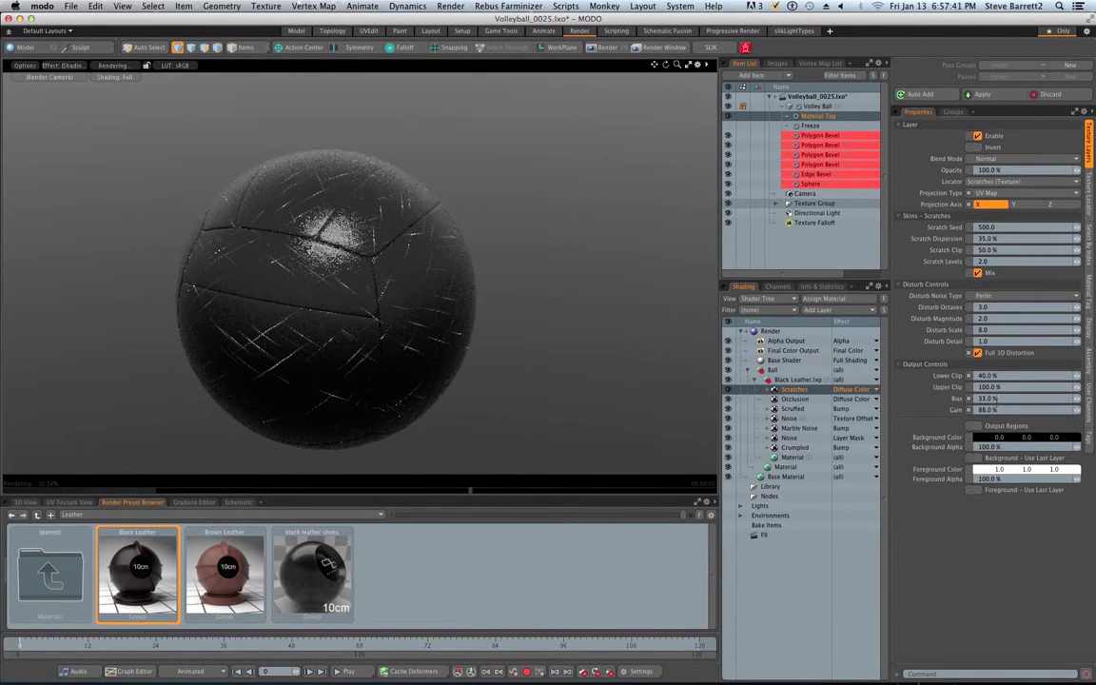
pyautogui.moveTo(1076, 398)
pyautogui.mouseDown()
pyautogui.moveTo(1019, 410)
pyautogui.moveTo(1042, 410)
pyautogui.moveTo(1047, 387)
pyautogui.moveTo(1016, 387)
pyautogui.moveTo(1085, 387)
pyautogui.moveTo(1074, 388)
pyautogui.mouseUp()
pyautogui.press('super+z')
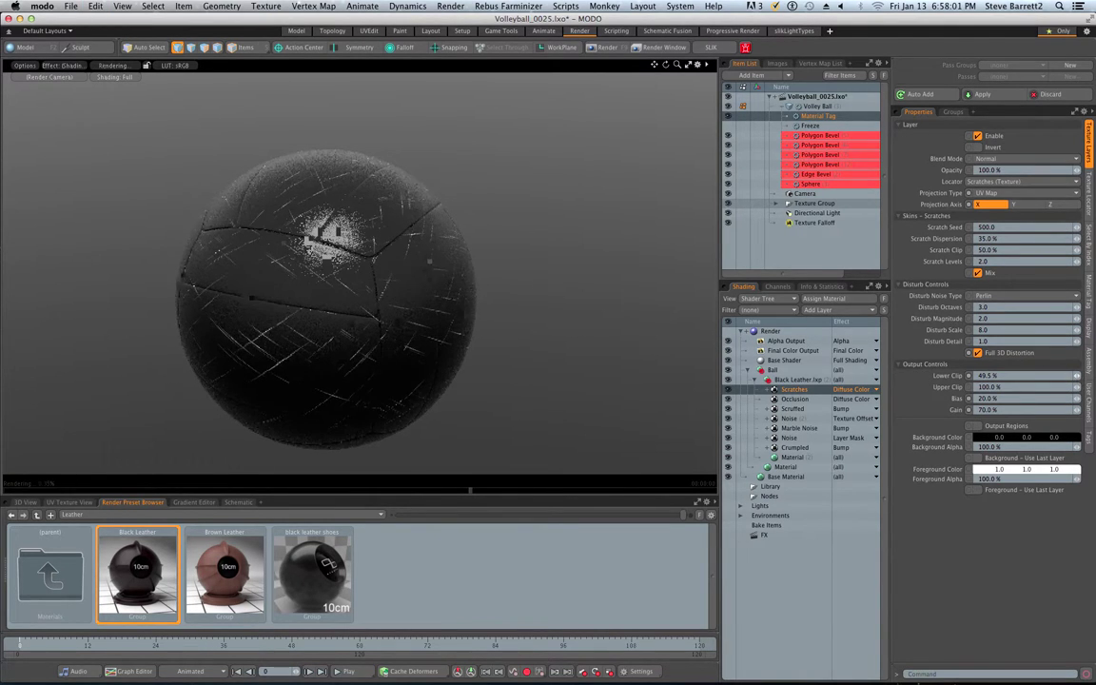
pyautogui.moveTo(1078, 377); pyautogui.dragTo(1084, 376)
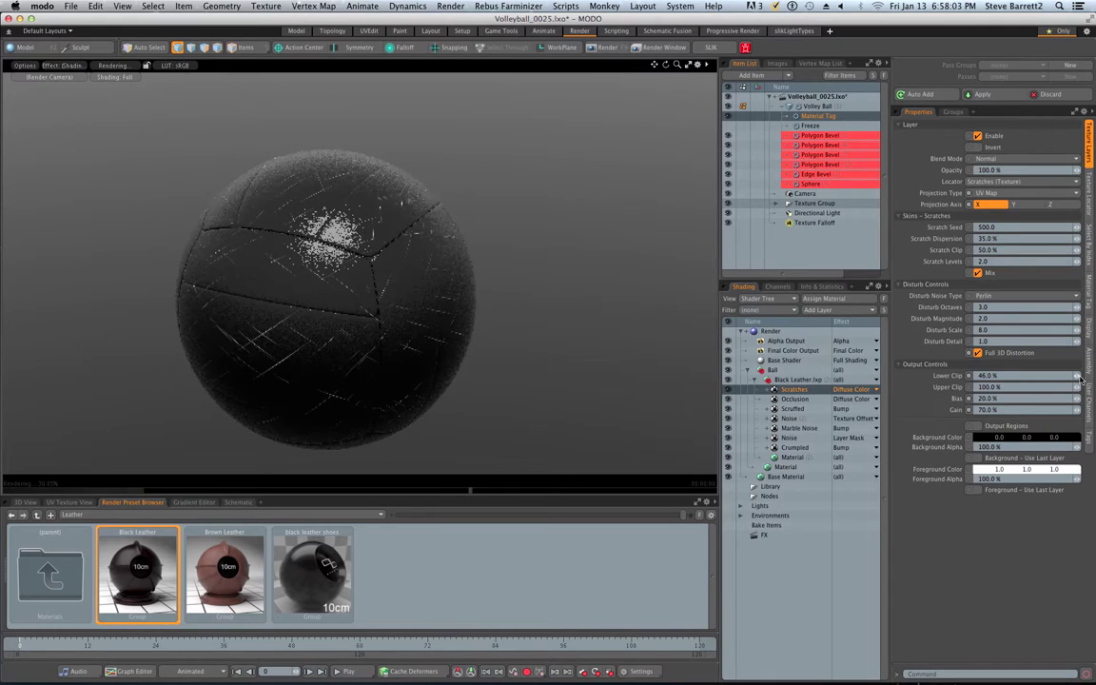
# Try a Scratches texture size of 250 mm, and settle on 400 mm for all three axes.
pyautogui.click(1089, 195)
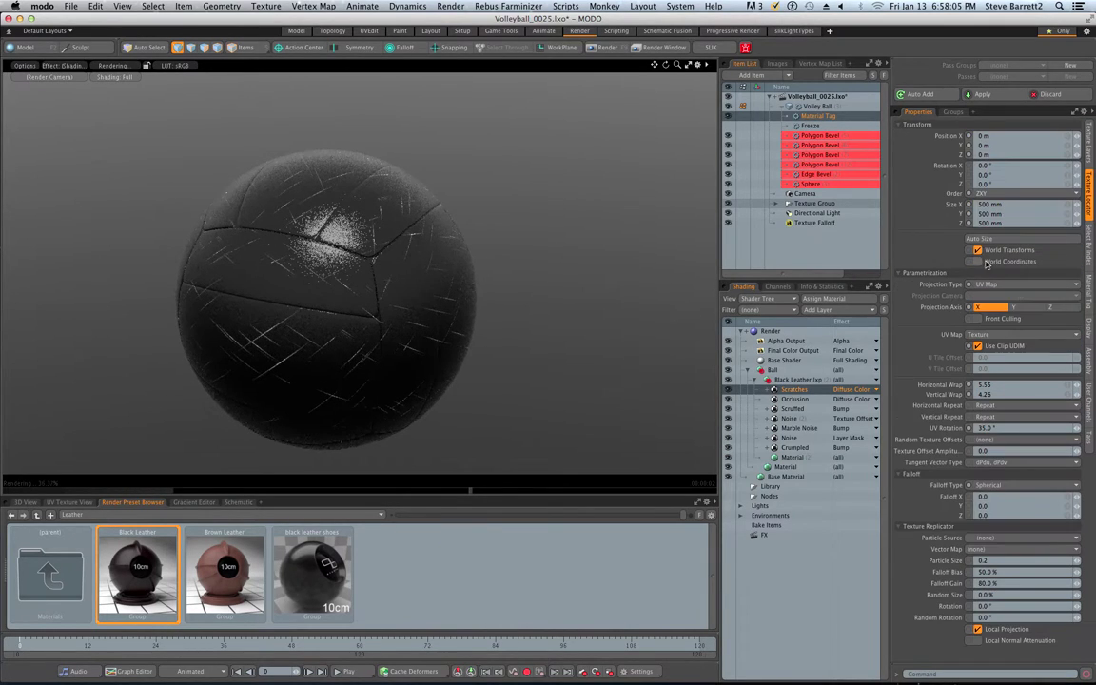
pyautogui.click(1065, 206)
pyautogui.write('.25')
pyautogui.press('Return')
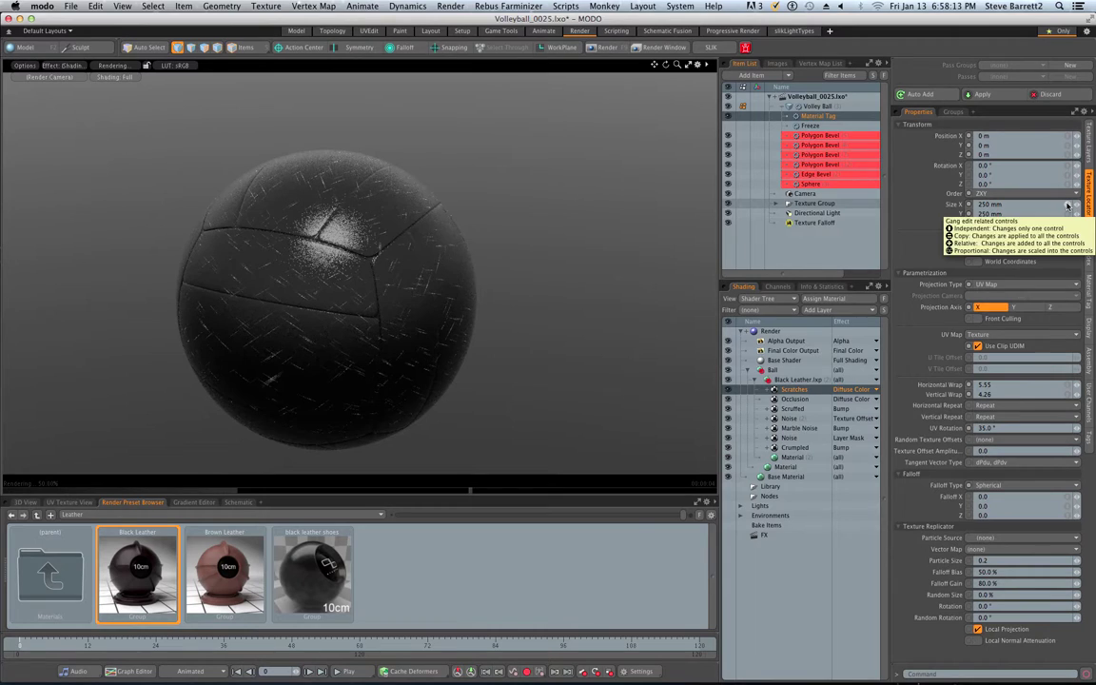
pyautogui.click(1067, 206)
pyautogui.write('.')
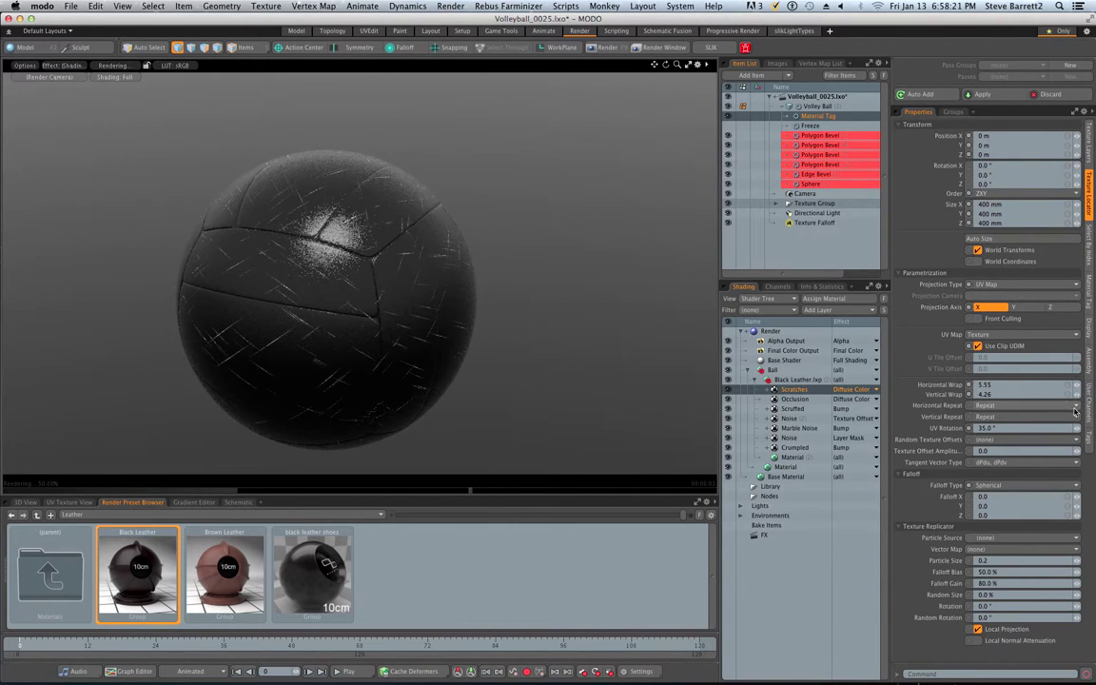
# Set the Scratches texture's UV rotation to 43.6° and its horizontal repeat to Mirror.
pyautogui.moveTo(1077, 429)
pyautogui.mouseDown()
pyautogui.moveTo(1089, 428)
pyautogui.moveTo(1080, 428)
pyautogui.mouseUp()
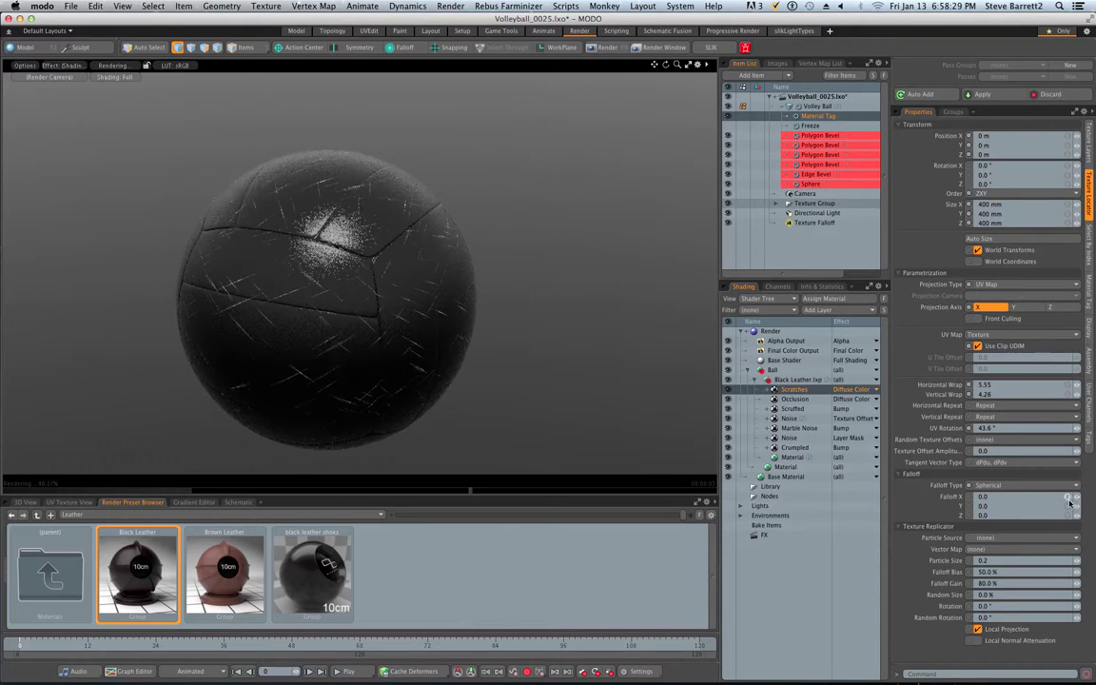
pyautogui.moveTo(1073, 500); pyautogui.dragTo(1066, 504)
pyautogui.click(1070, 403)
pyautogui.click(1071, 415)
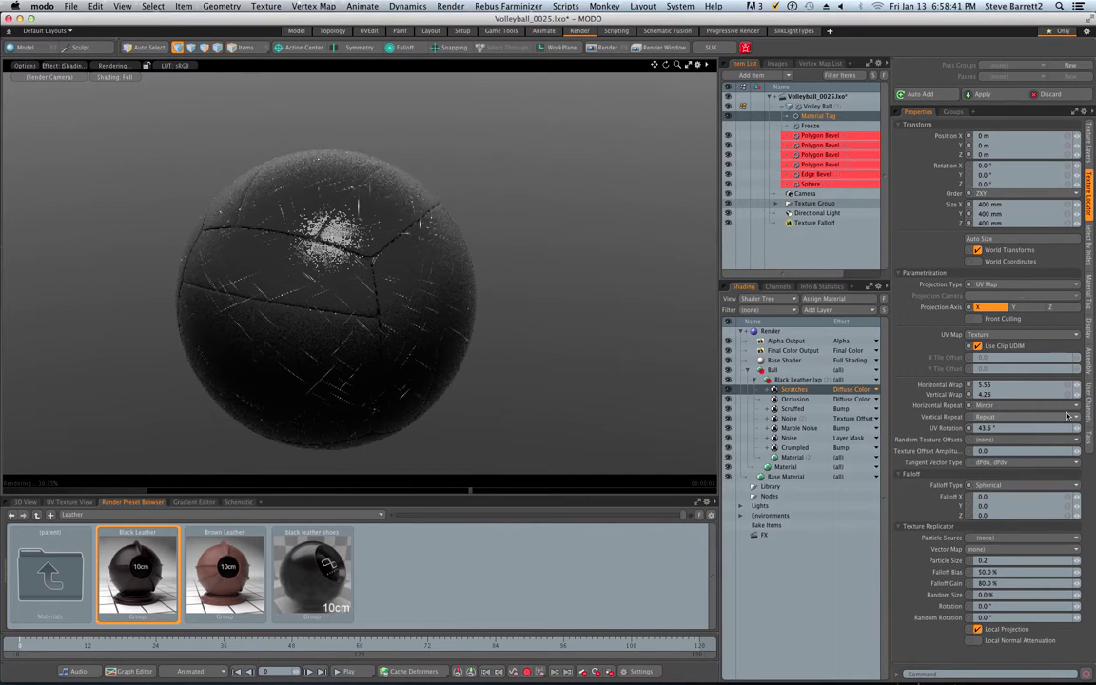
# Try Edge as the horizontal repeat of the Scratches texture, and switch back to Mirror.
pyautogui.click(999, 406)
pyautogui.click(1011, 412)
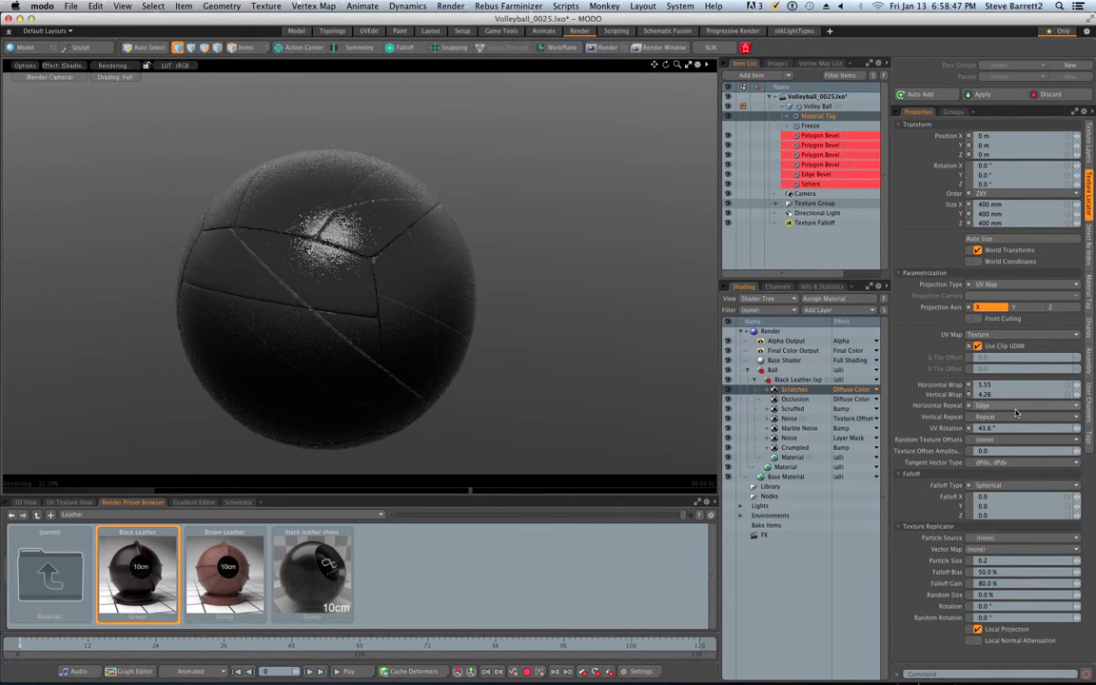
pyautogui.click(1002, 407)
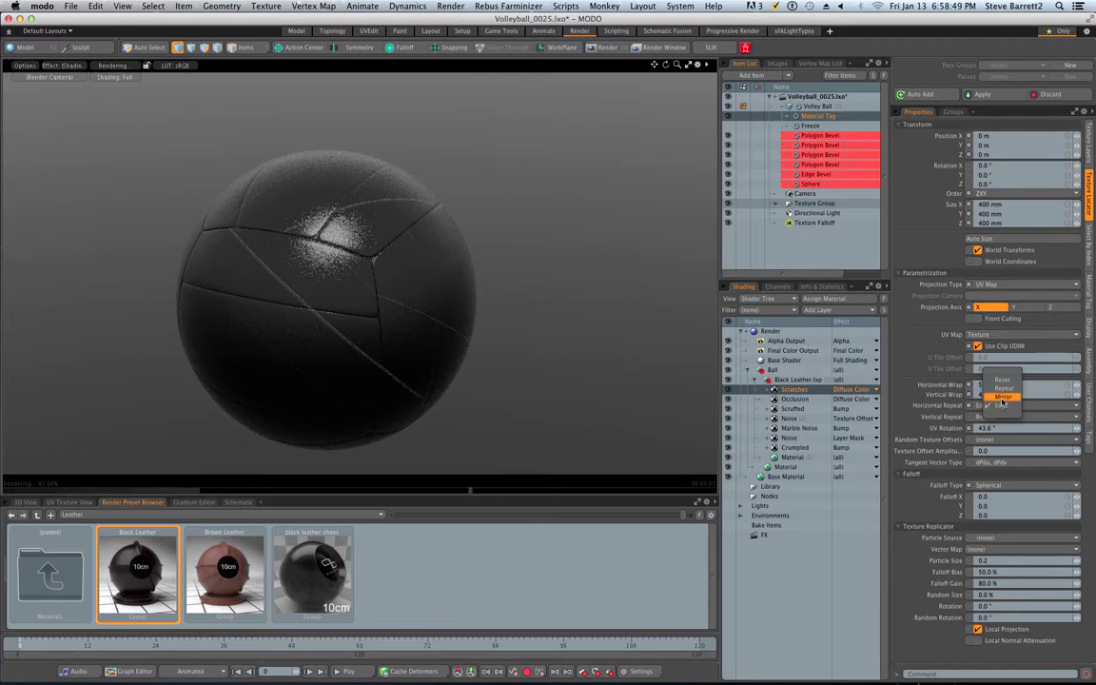
pyautogui.click(1007, 408)
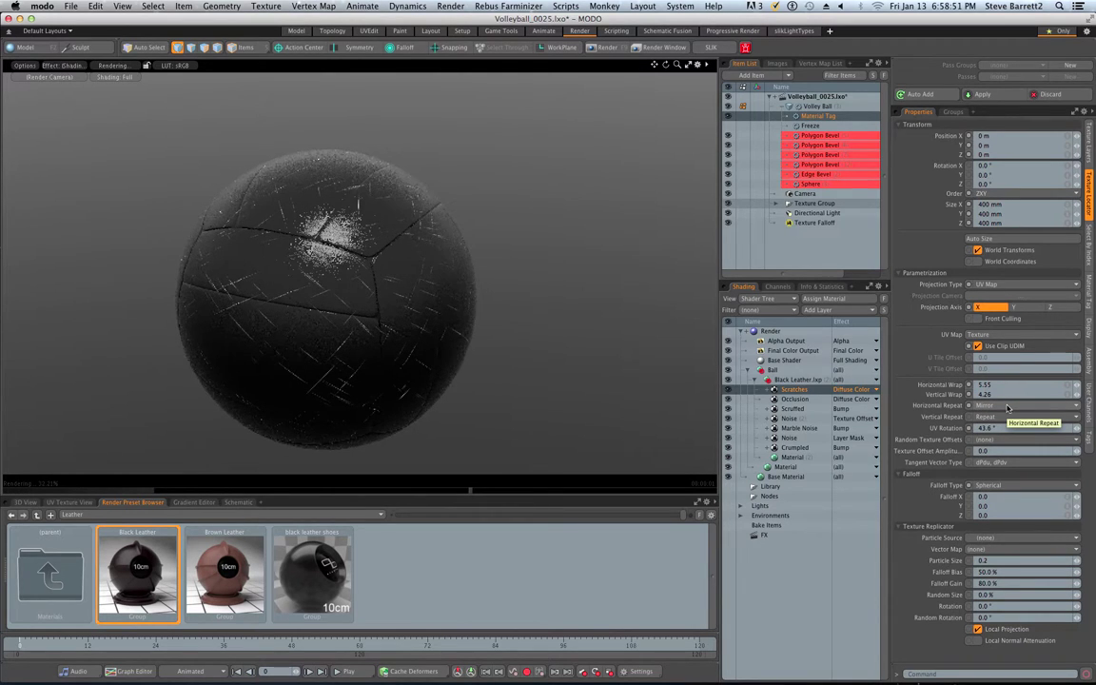
# Set the Scratches texture's texture offset amplitude to 1.0.
pyautogui.keyDown('alt'); pyautogui.moveTo(453, 343); pyautogui.dragTo(387, 313); pyautogui.keyUp('alt')
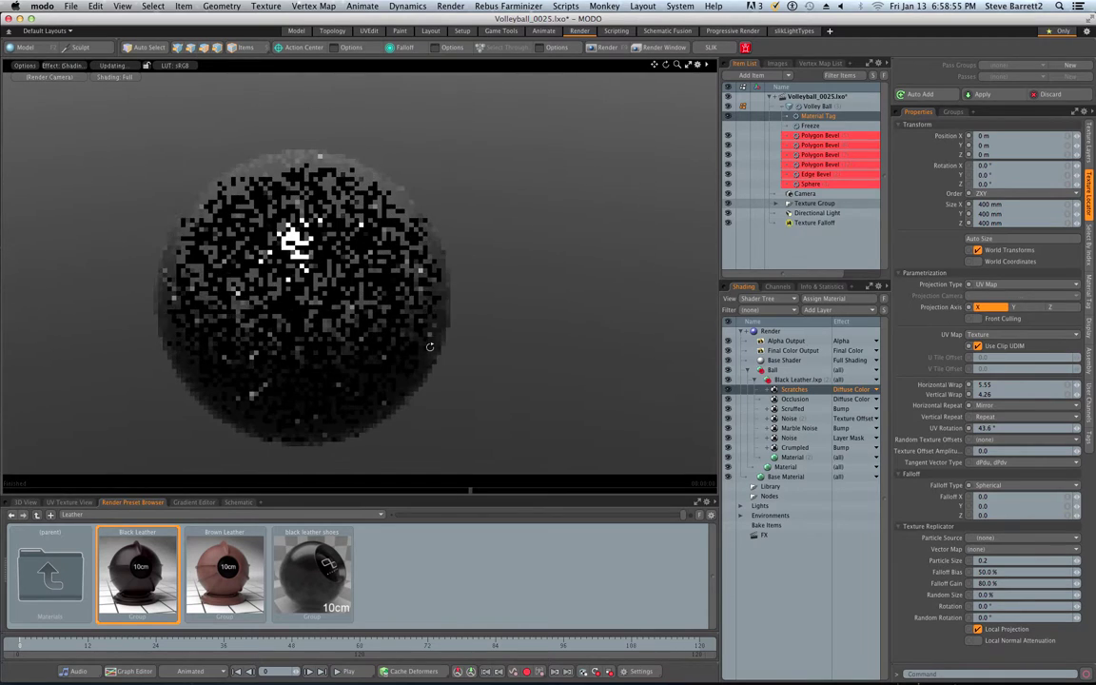
pyautogui.click(1000, 451)
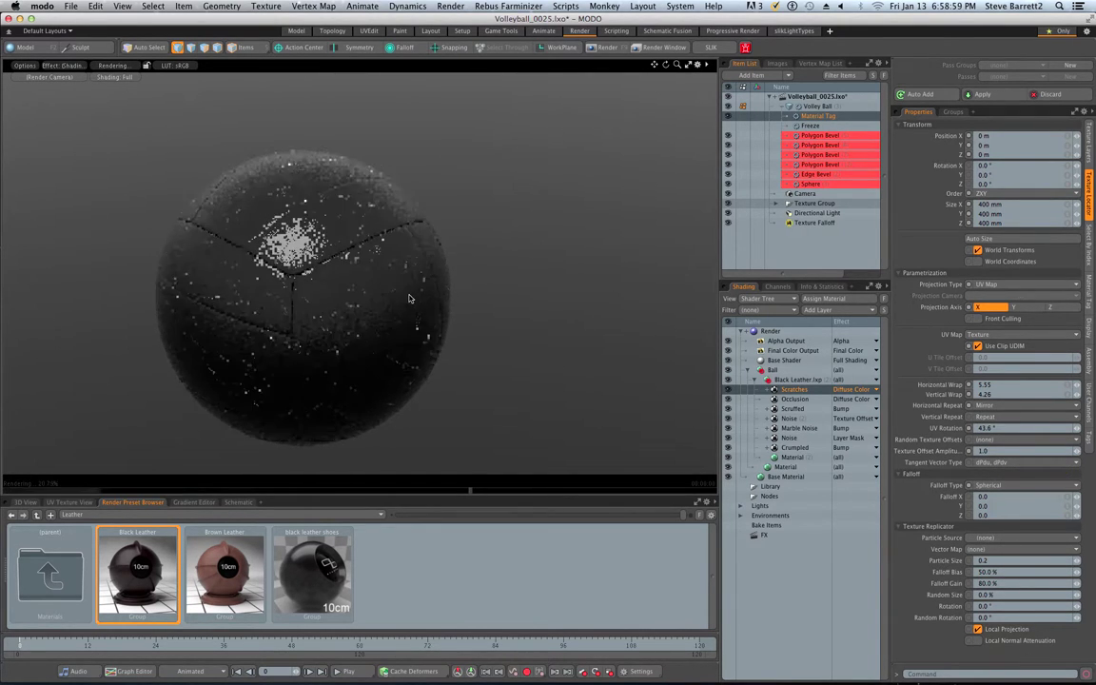
# Try texture offset amplitudes of 0.1 and 0.3 for the Scratches texture, and settle on 0.05.
pyautogui.keyDown('alt'); pyautogui.moveTo(406, 284); pyautogui.dragTo(405, 310); pyautogui.keyUp('alt')
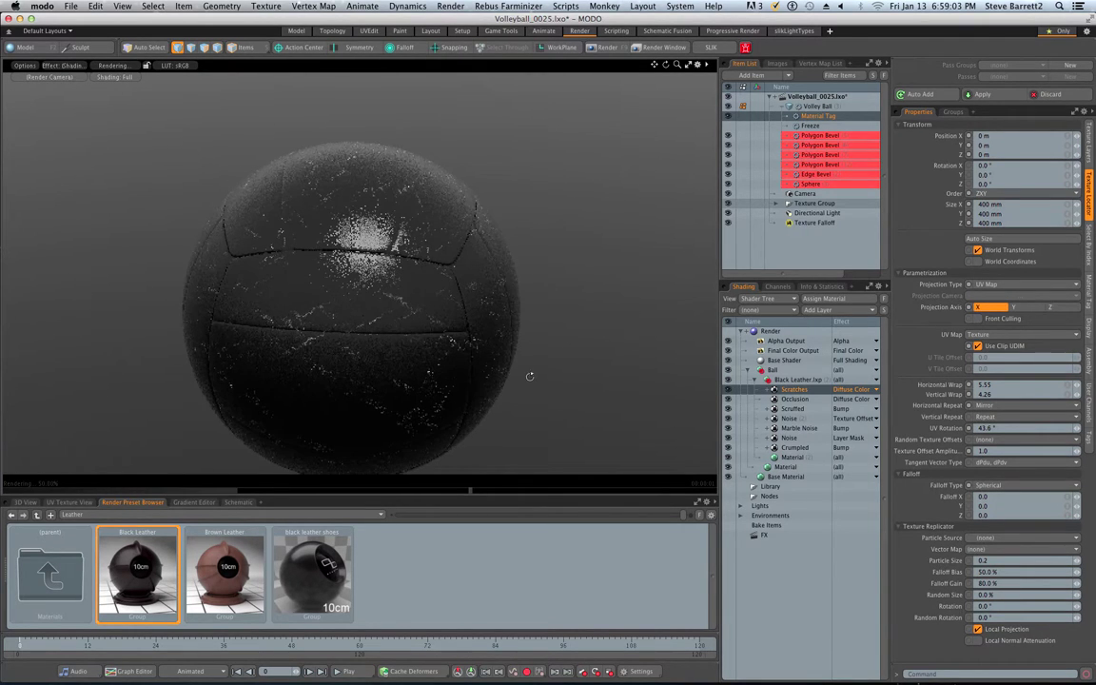
pyautogui.keyDown('alt'); pyautogui.moveTo(528, 374); pyautogui.dragTo(424, 334); pyautogui.keyUp('alt')
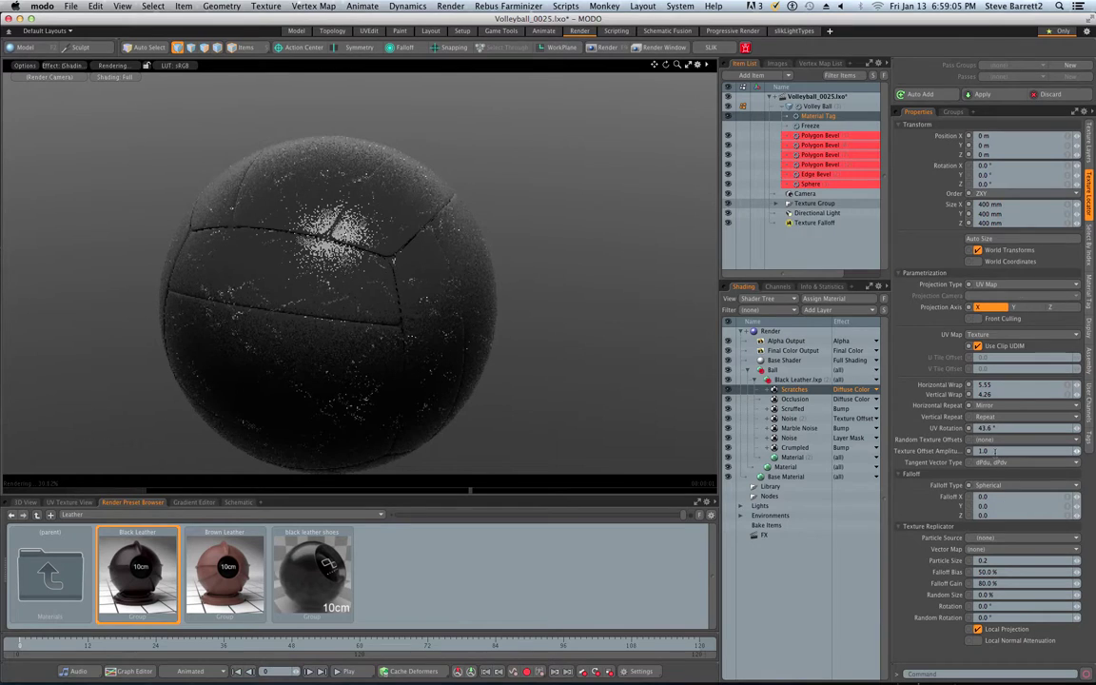
pyautogui.write('.1')
pyautogui.press('Return')
pyautogui.keyDown('alt'); pyautogui.moveTo(278, 311); pyautogui.dragTo(308, 331); pyautogui.keyUp('alt')
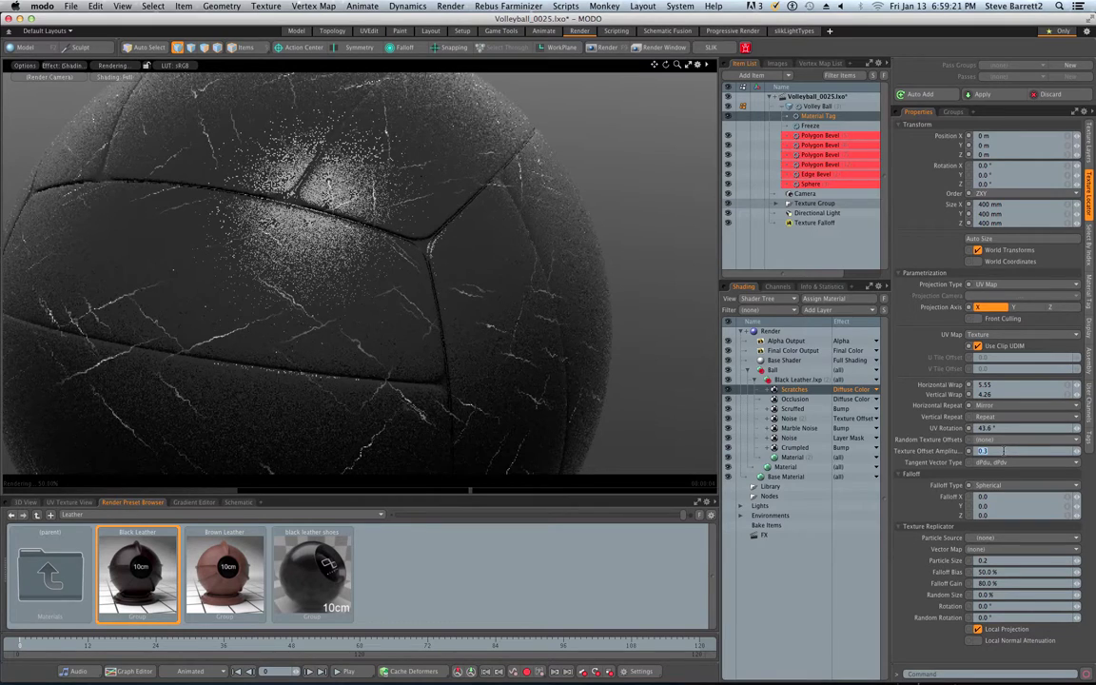
pyautogui.press('Return')
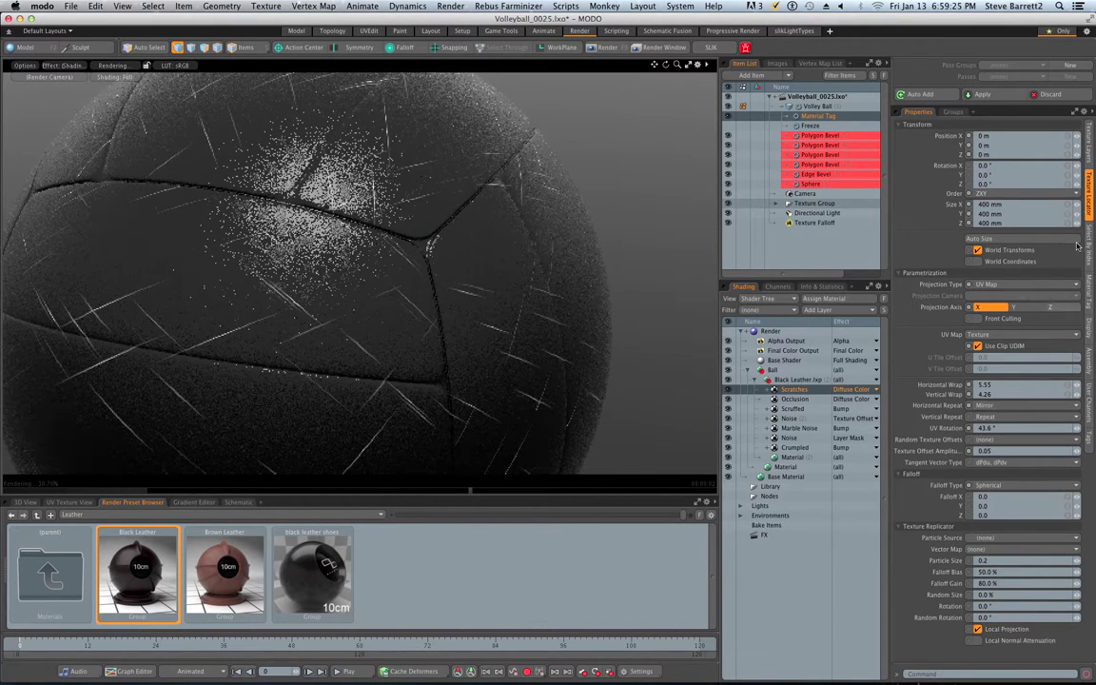
# Set the Scratches texture's lower clip to 64.5% and its disturb scale to 8.7.
pyautogui.click(1087, 166)
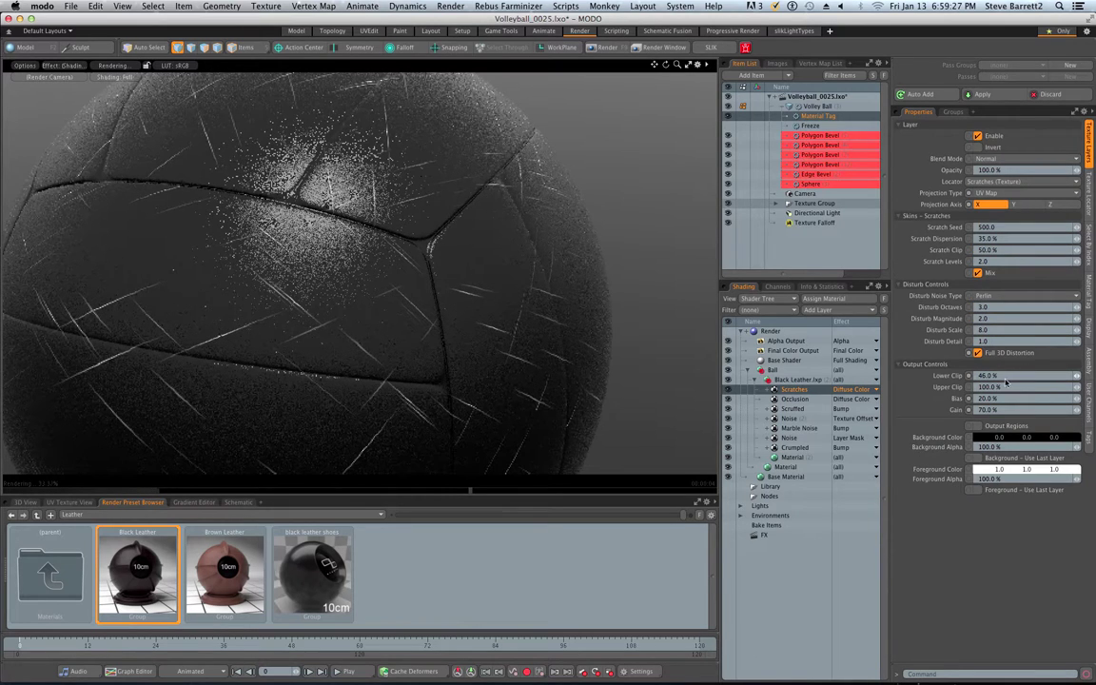
pyautogui.moveTo(1077, 378); pyautogui.dragTo(1090, 378)
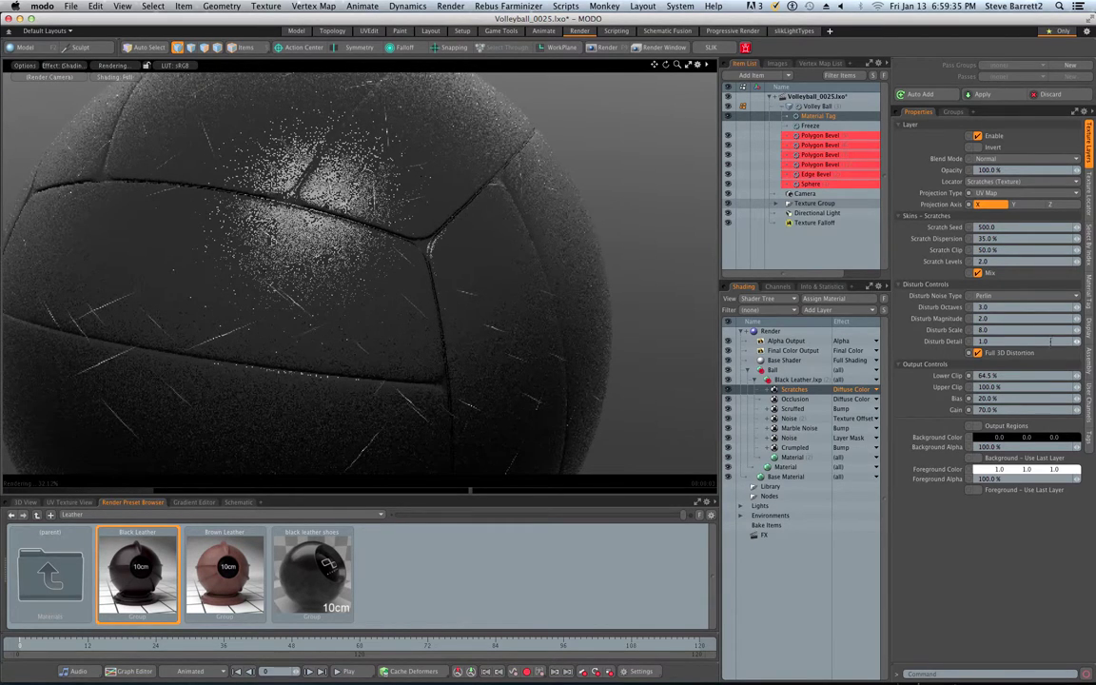
pyautogui.moveTo(1077, 331); pyautogui.dragTo(1083, 331)
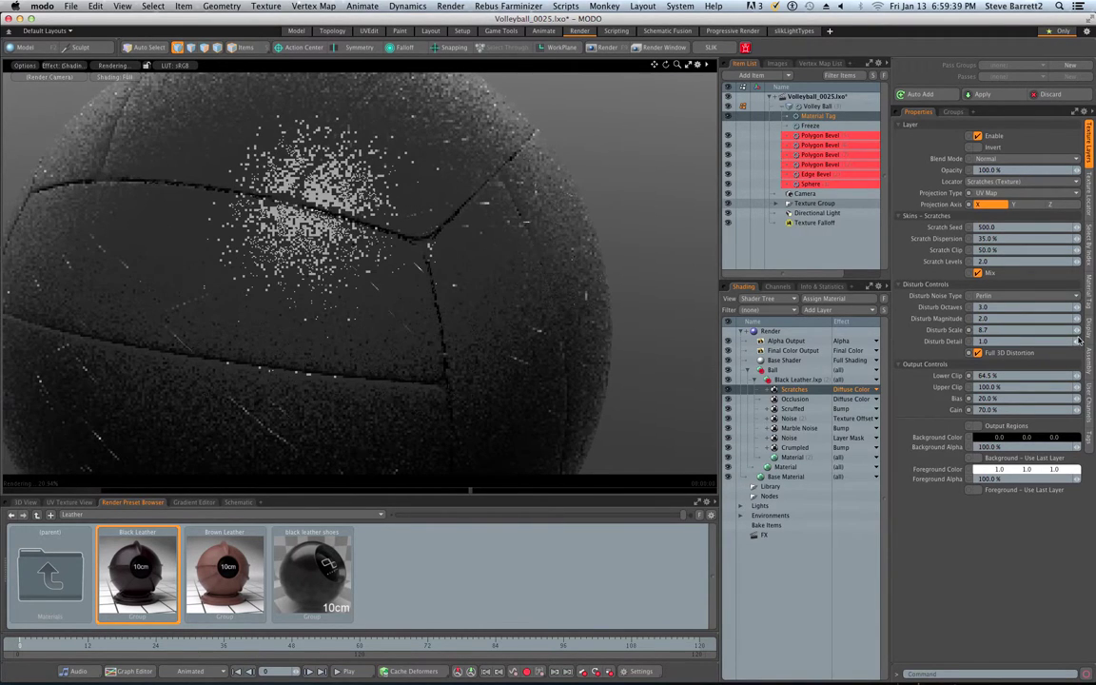
pyautogui.moveTo(1076, 319); pyautogui.dragTo(1083, 319)
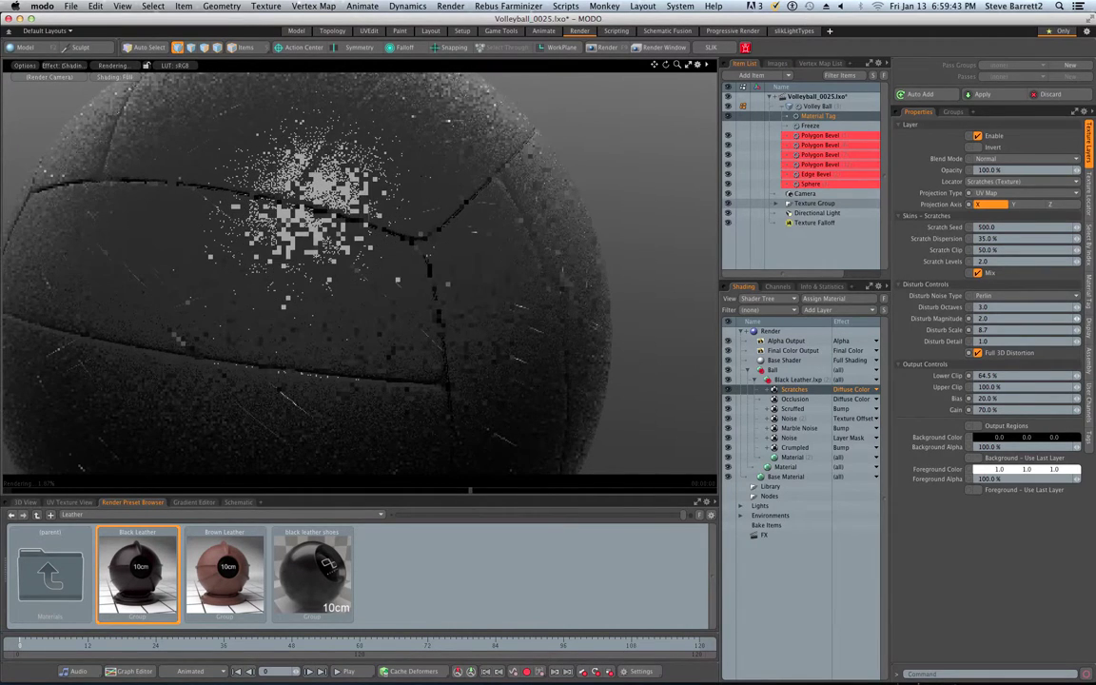
pyautogui.scroll(-3, 549, 301)
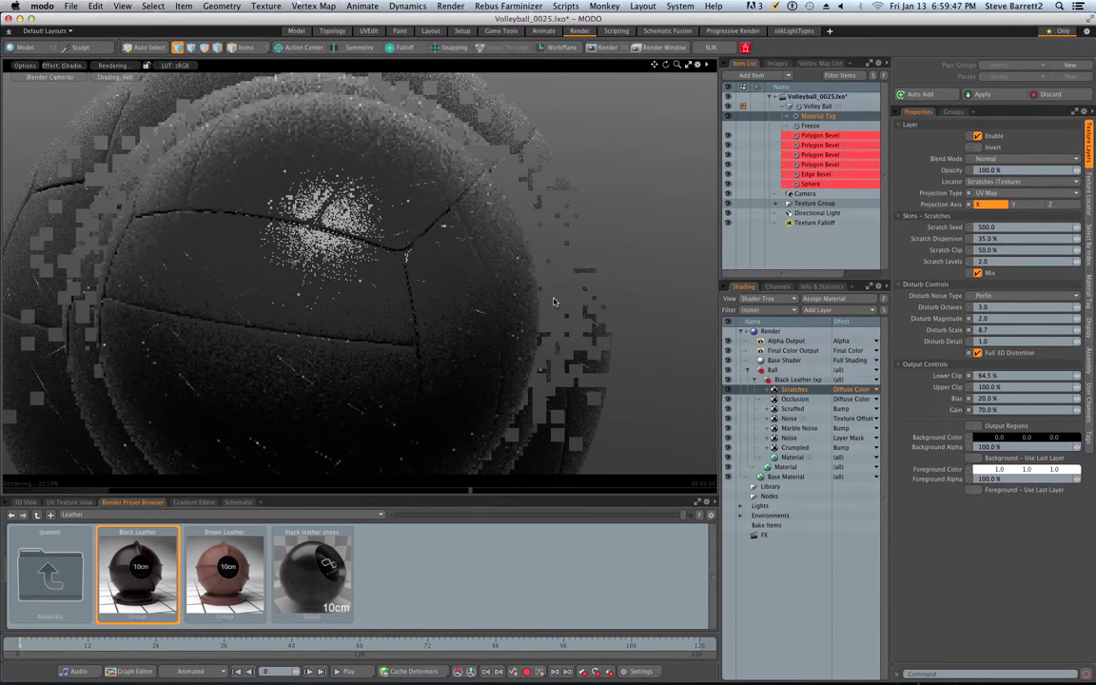
pyautogui.scroll(-4, 552, 301)
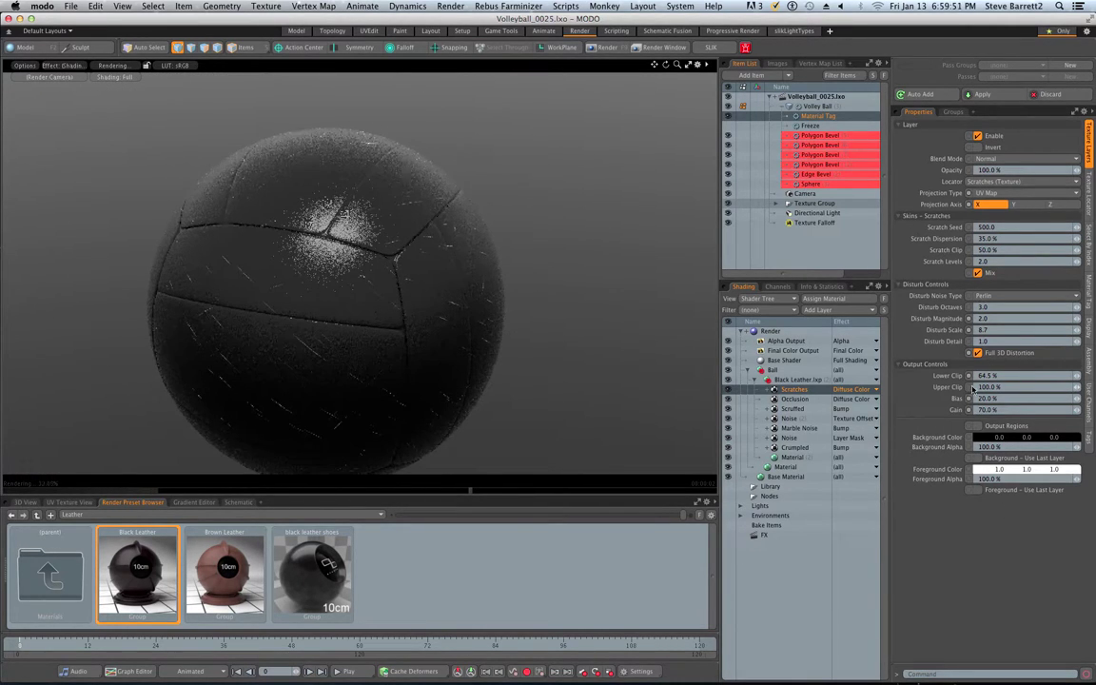
# Try inverting the Scratches texture layer, and switch the inversion back off.
pyautogui.click(977, 149)
pyautogui.click(977, 149)
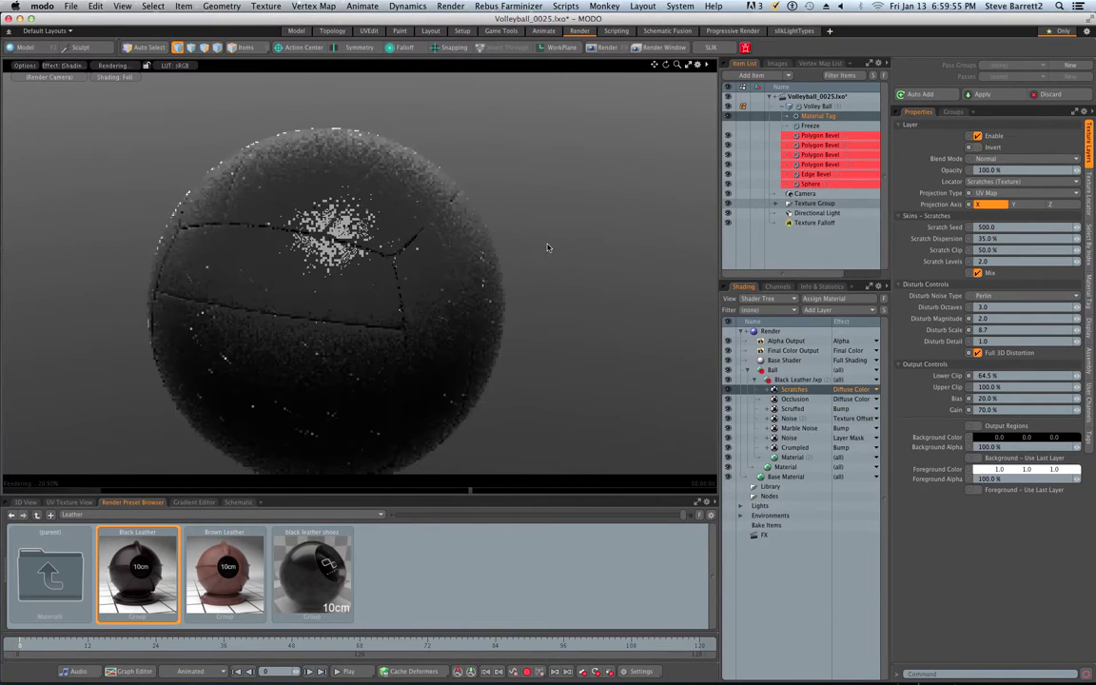
pyautogui.click(1089, 191)
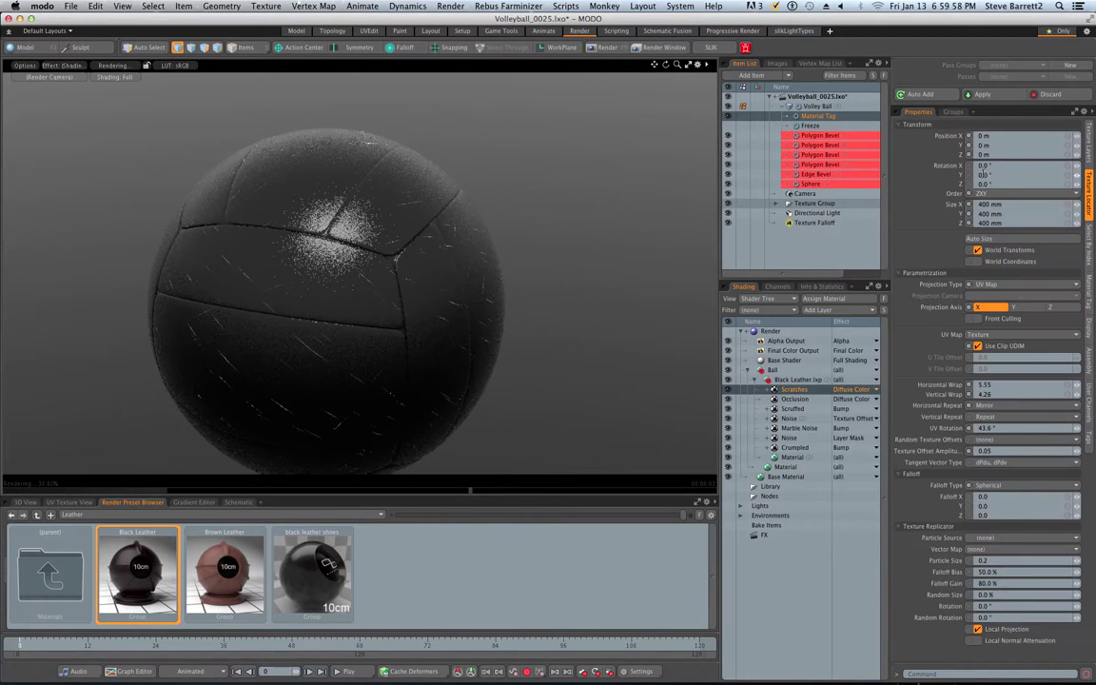
pyautogui.click(1089, 152)
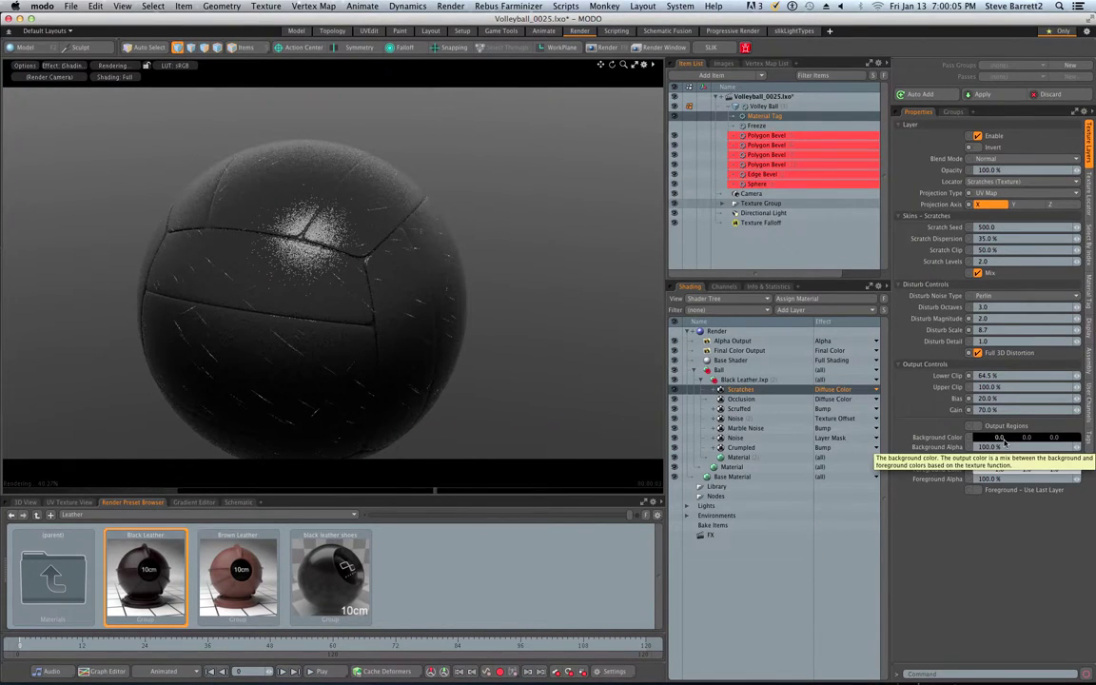
pyautogui.click(972, 459)
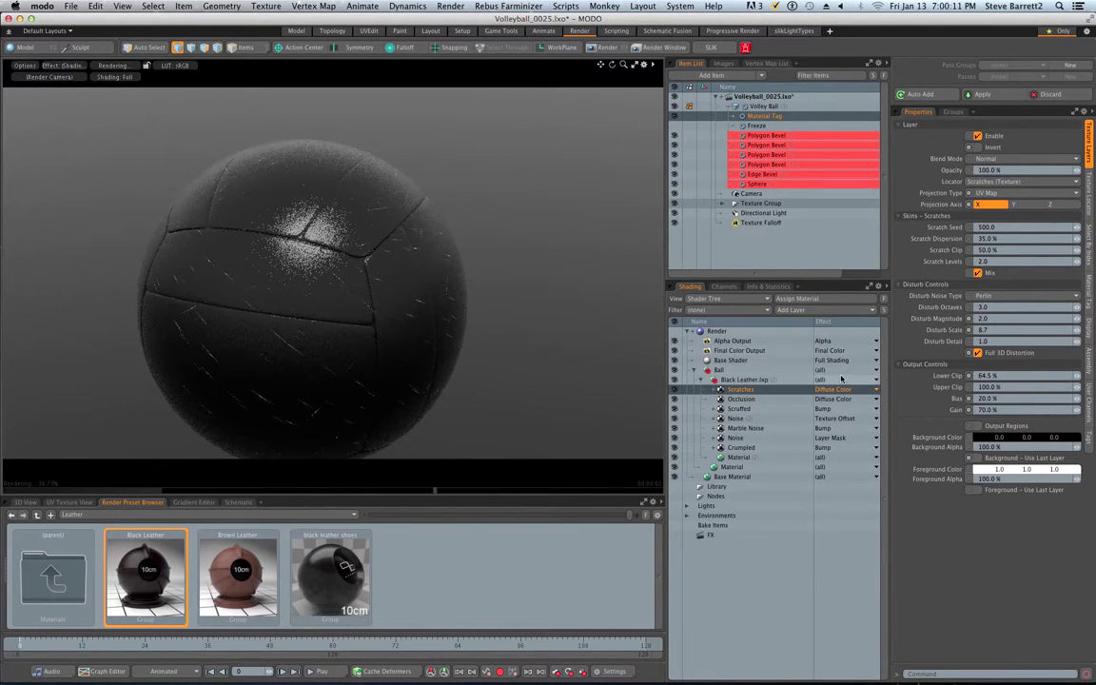
# Change the Scratches texture's effect from diffuse color to Displacement.
pyautogui.click(848, 391)
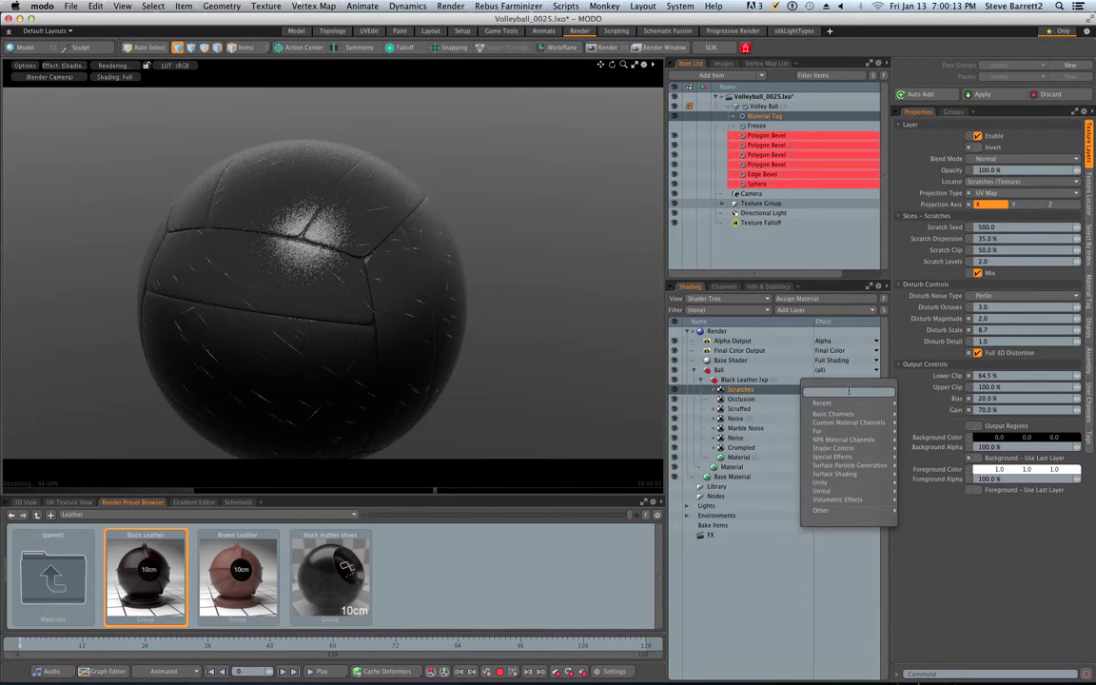
pyautogui.moveTo(838, 475)
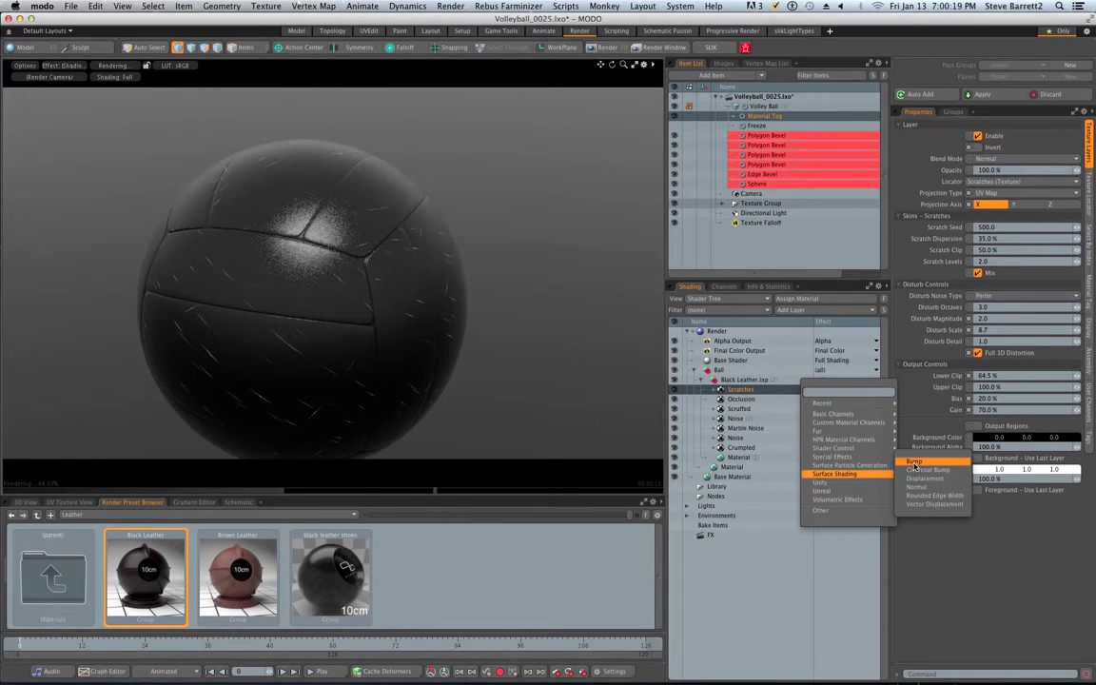
pyautogui.click(925, 478)
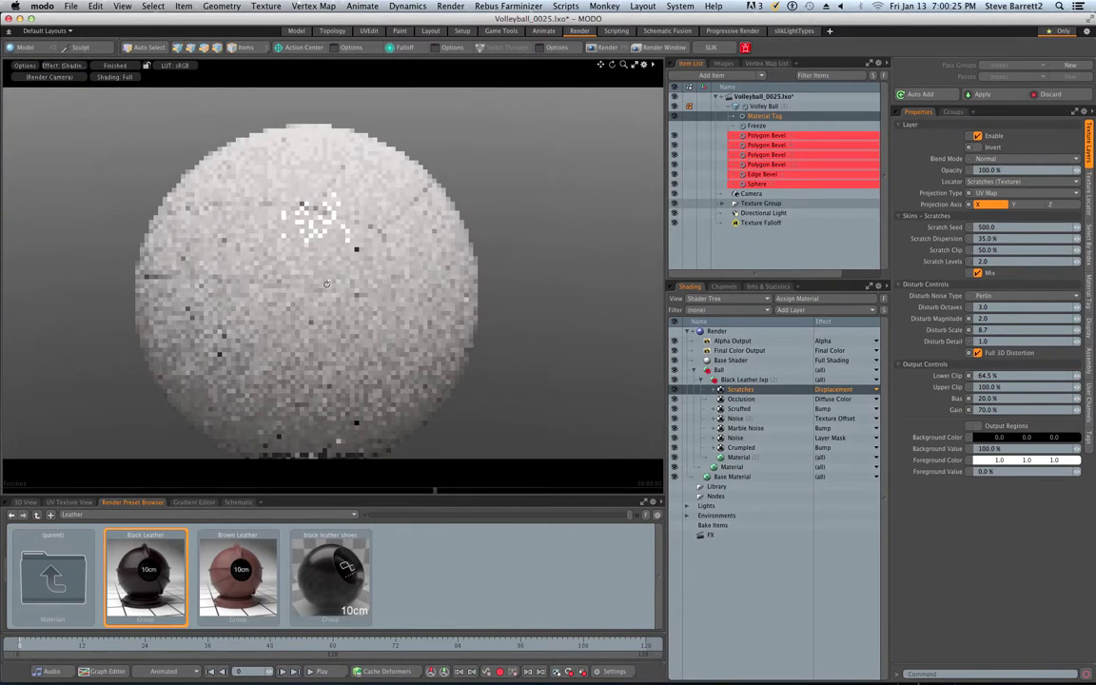
pyautogui.scroll(2, 340, 267)
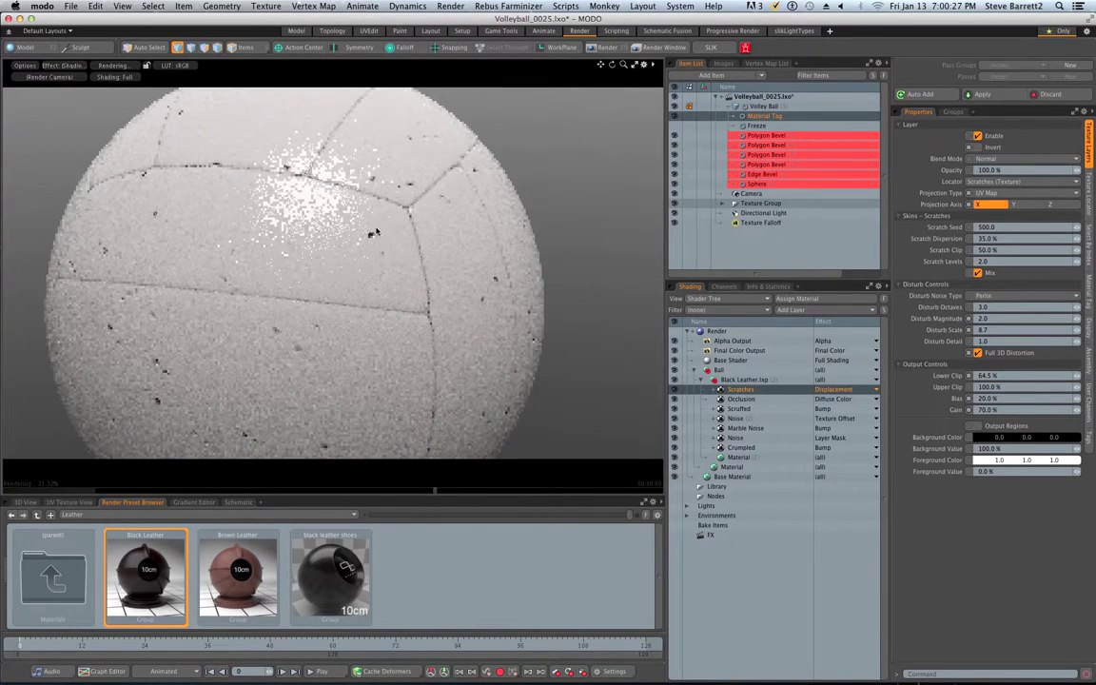
pyautogui.keyDown('alt'); pyautogui.moveTo(380, 242); pyautogui.dragTo(333, 274); pyautogui.keyUp('alt')
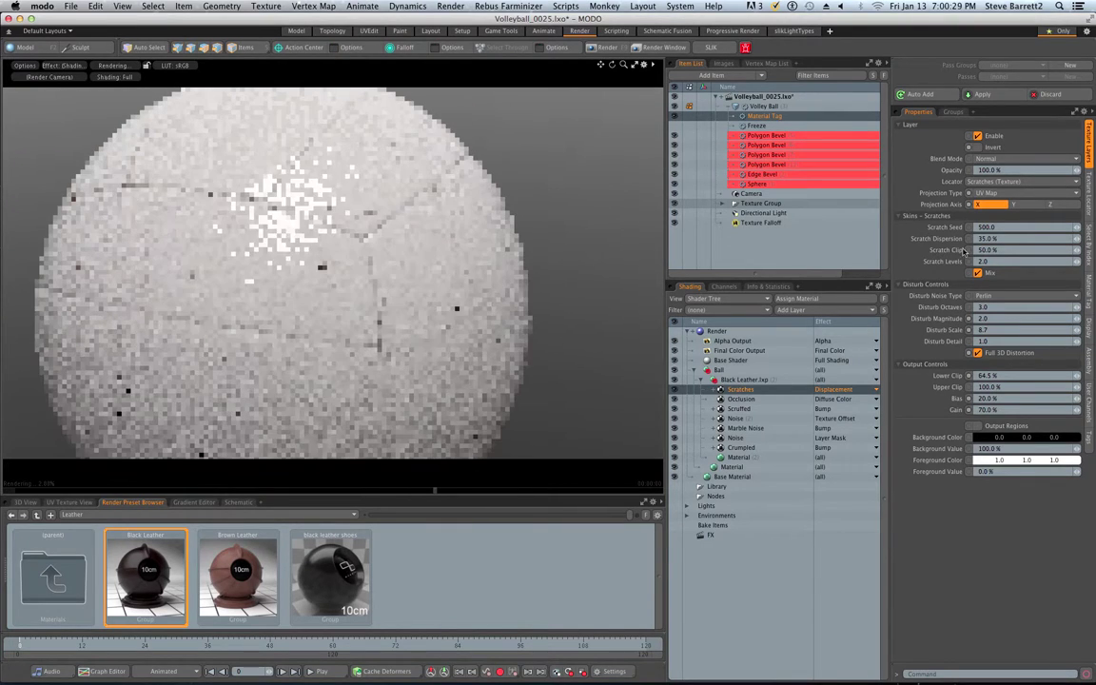
# Make the material in the Black Leather group double sided and set its displacement distance to 2 mm.
pyautogui.click(739, 458)
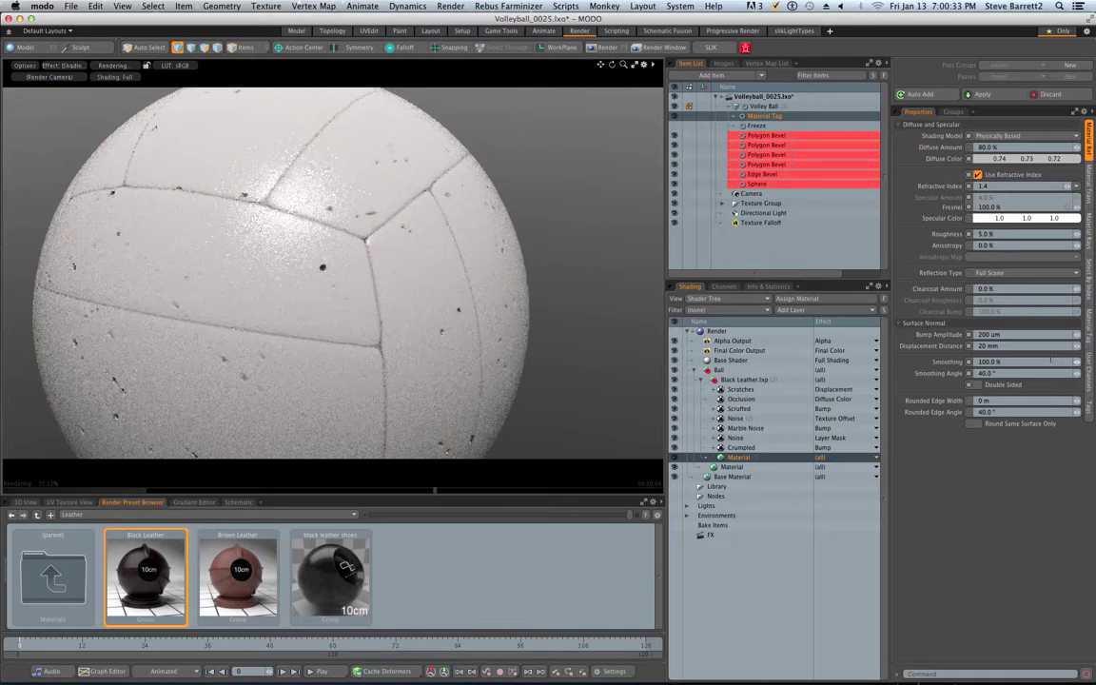
pyautogui.click(977, 385)
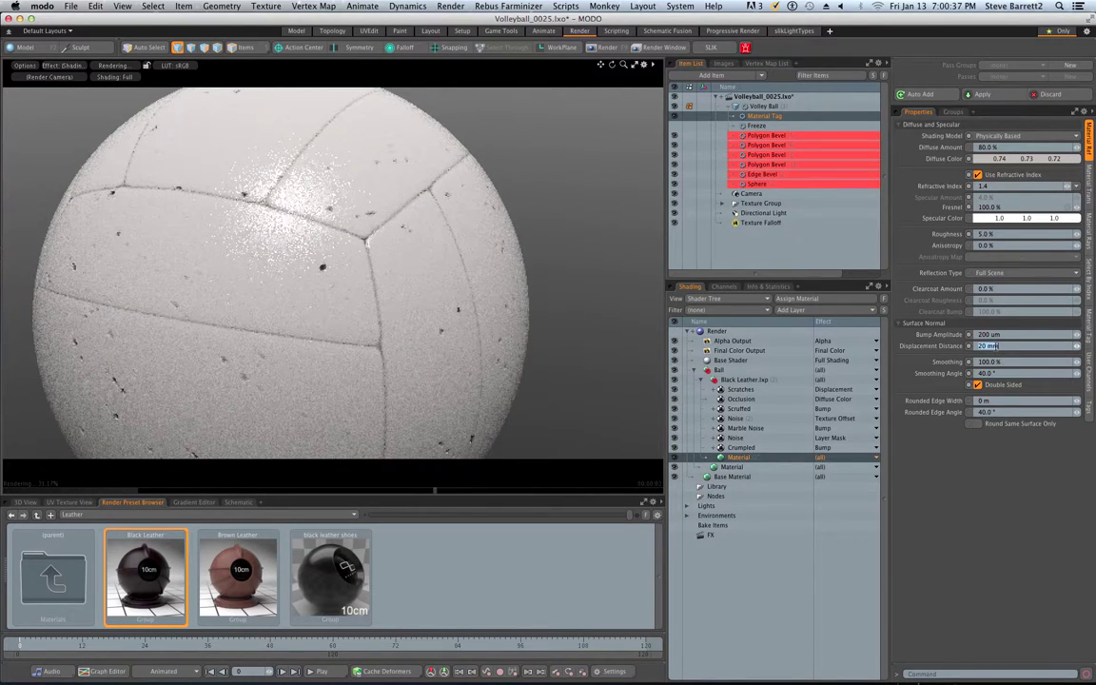
pyautogui.press('Return')
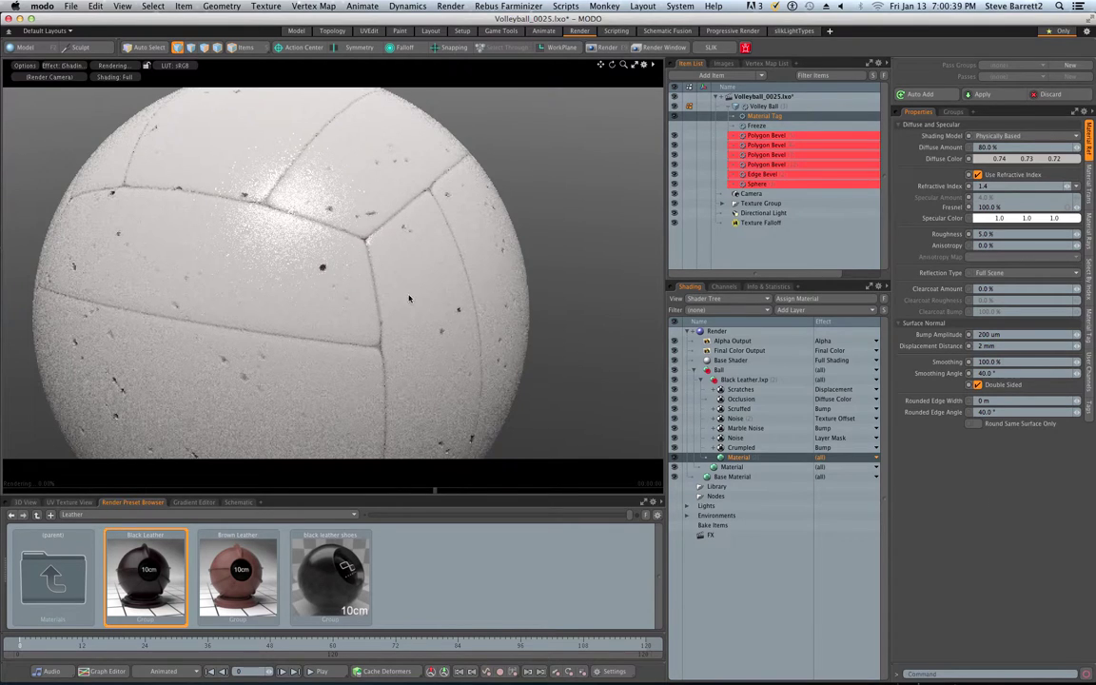
pyautogui.keyDown('alt'); pyautogui.moveTo(312, 236); pyautogui.dragTo(212, 215); pyautogui.keyUp('alt')
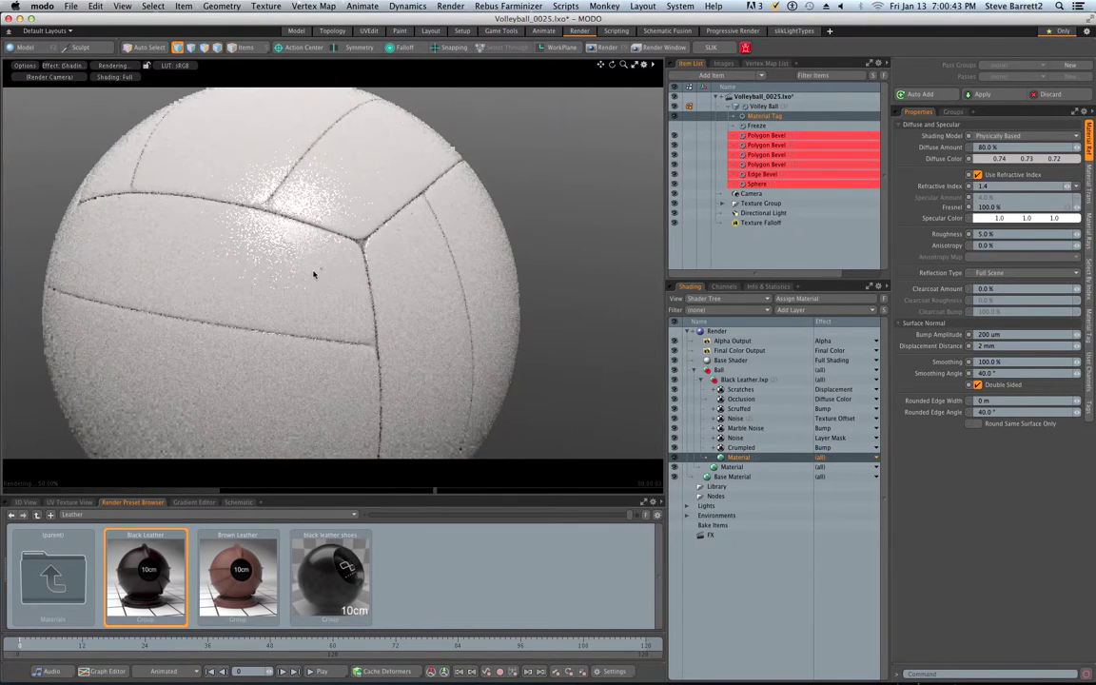
# Turn on Invert for the material layer in the Black Leather group.
pyautogui.scroll(2, 322, 278)
pyautogui.keyDown('alt'); pyautogui.moveTo(323, 278); pyautogui.dragTo(323, 241); pyautogui.keyUp('alt')
pyautogui.click(1088, 181)
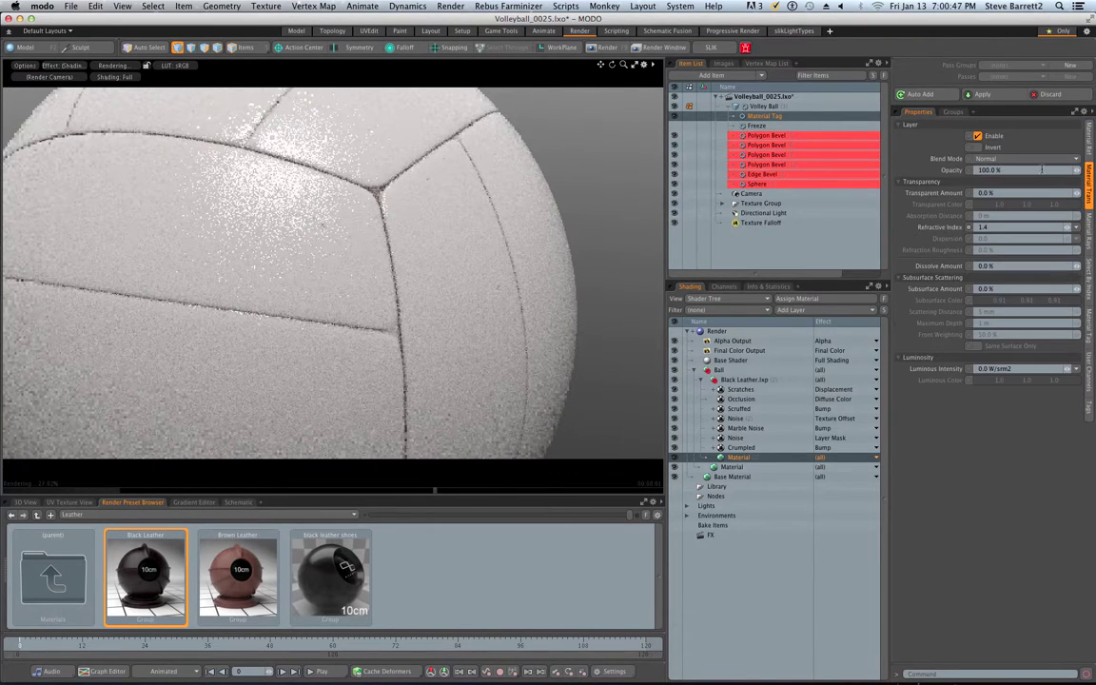
pyautogui.click(978, 149)
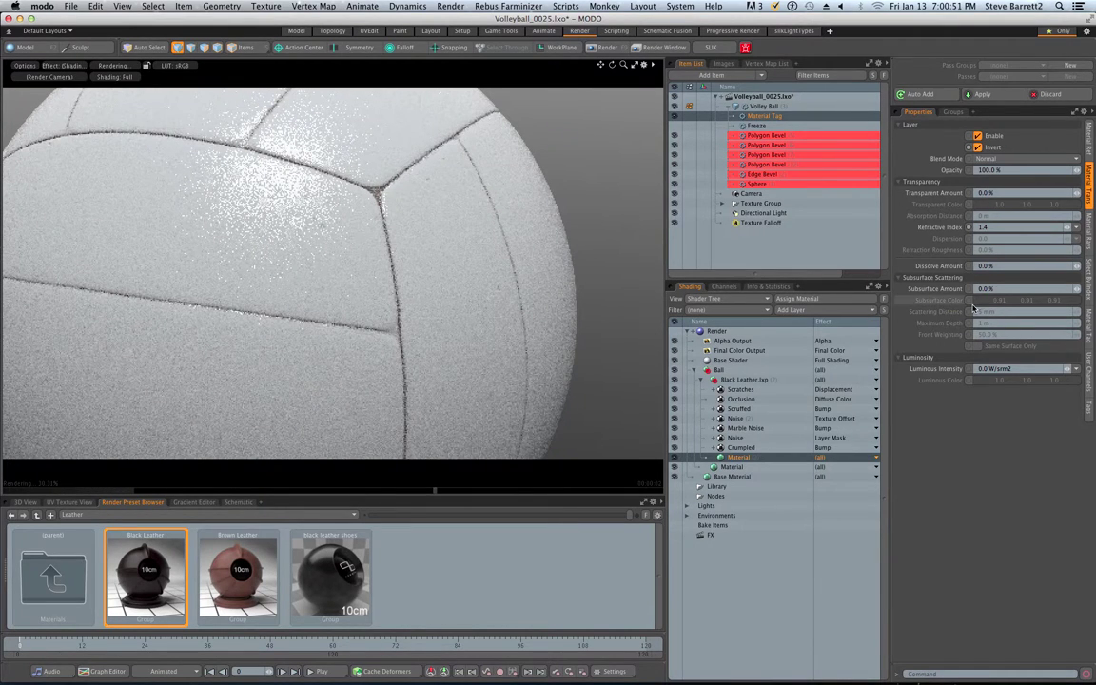
# Set the displacement distance of the Black Leather group's material to 5 mm.
pyautogui.click(1091, 153)
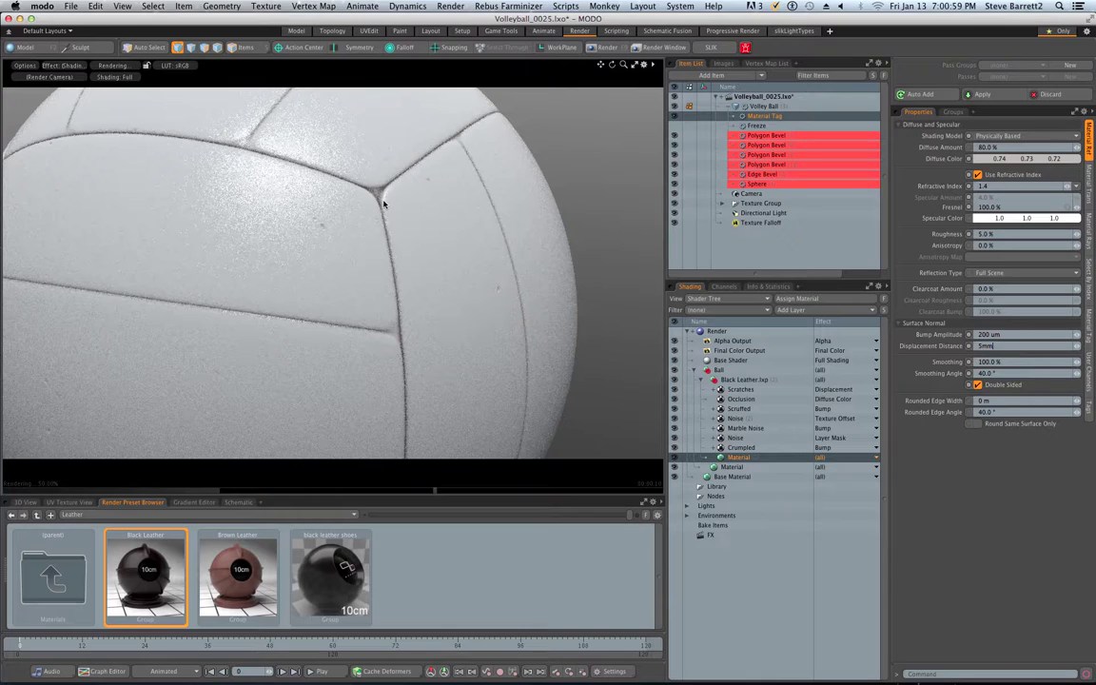
pyautogui.press('Return')
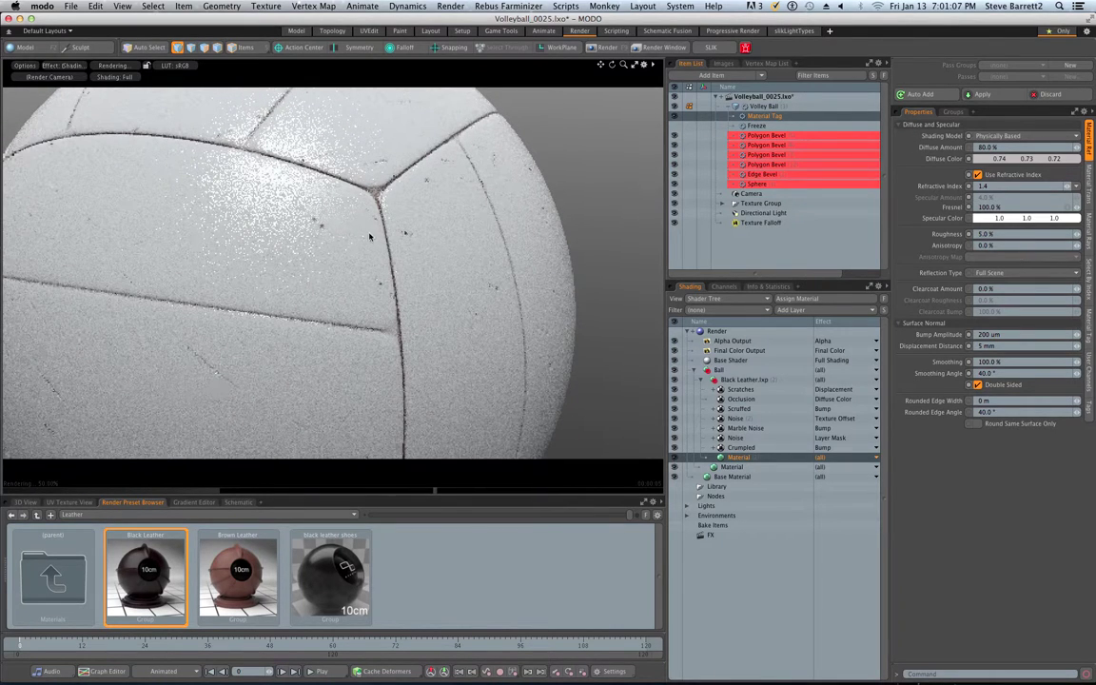
pyautogui.scroll(-5, 411, 248)
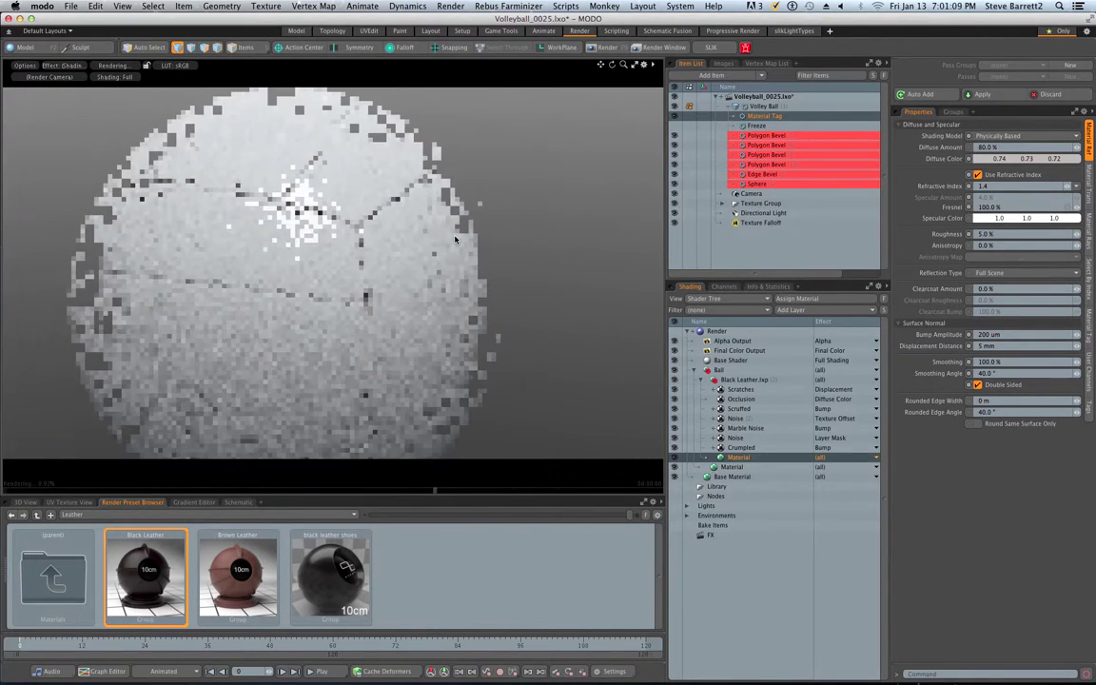
pyautogui.keyDown('alt'); pyautogui.moveTo(437, 340); pyautogui.dragTo(522, 308); pyautogui.keyUp('alt')
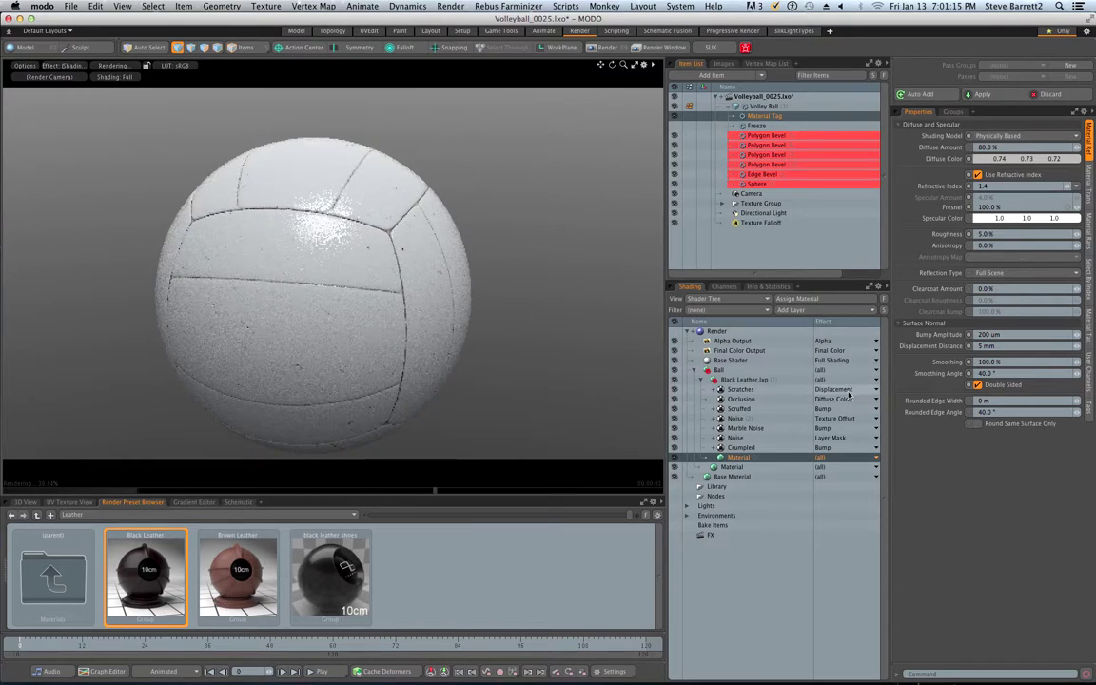
# Switch the Scratches displacement layer off and on again to compare the ball's surface with and without it.
pyautogui.click(776, 392)
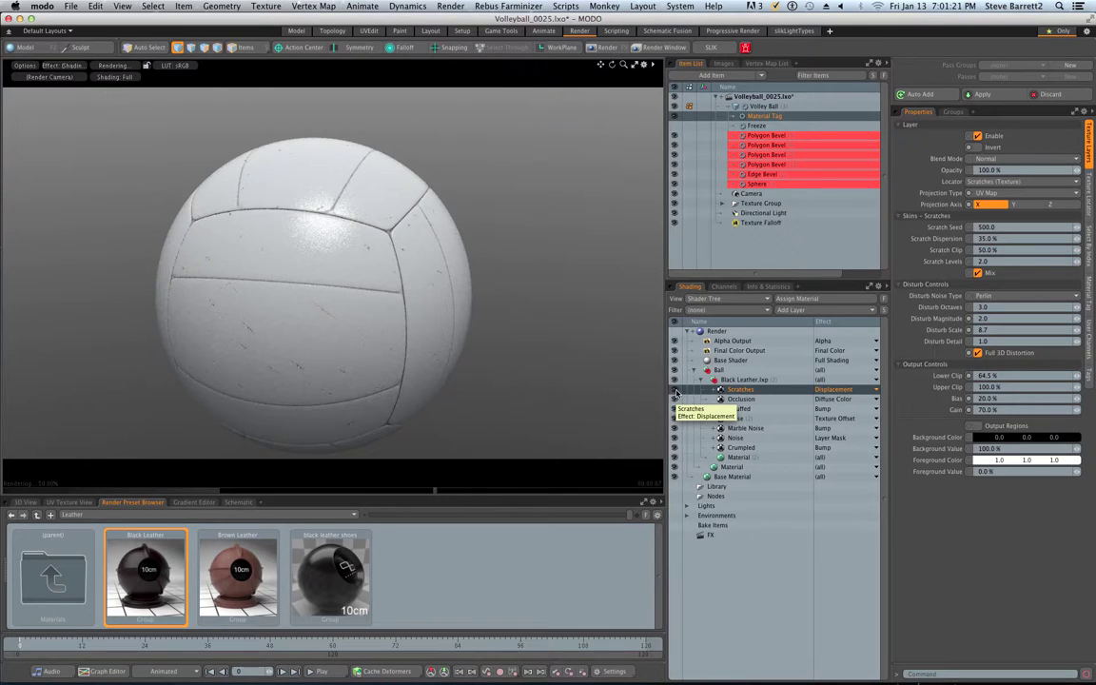
pyautogui.click(675, 390)
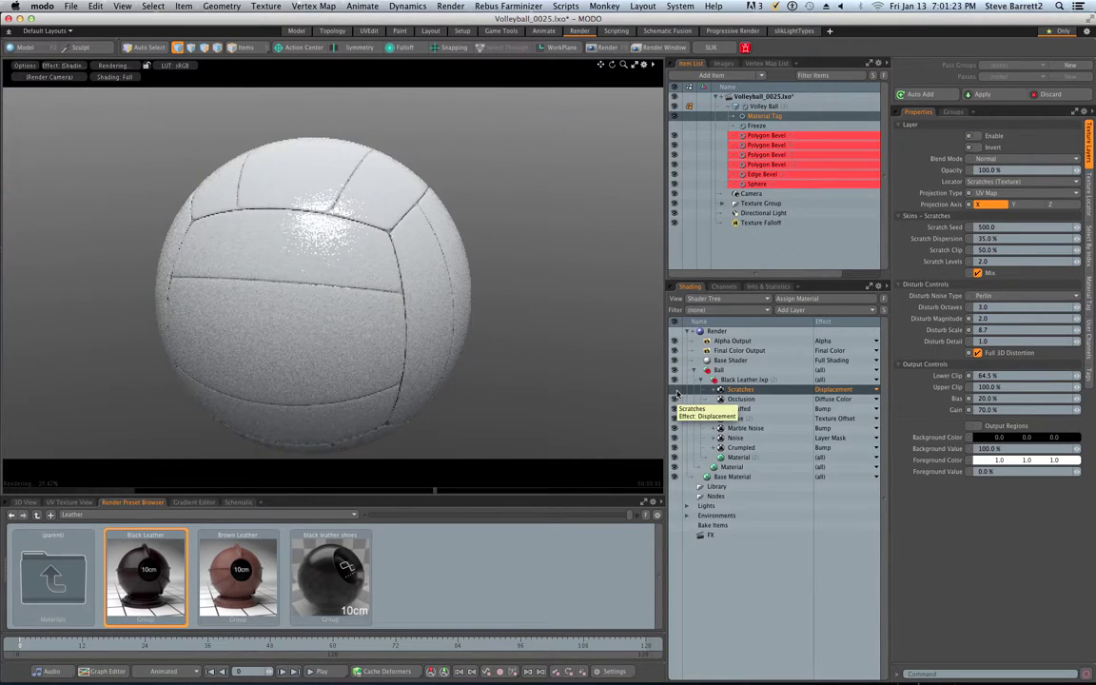
pyautogui.click(676, 390)
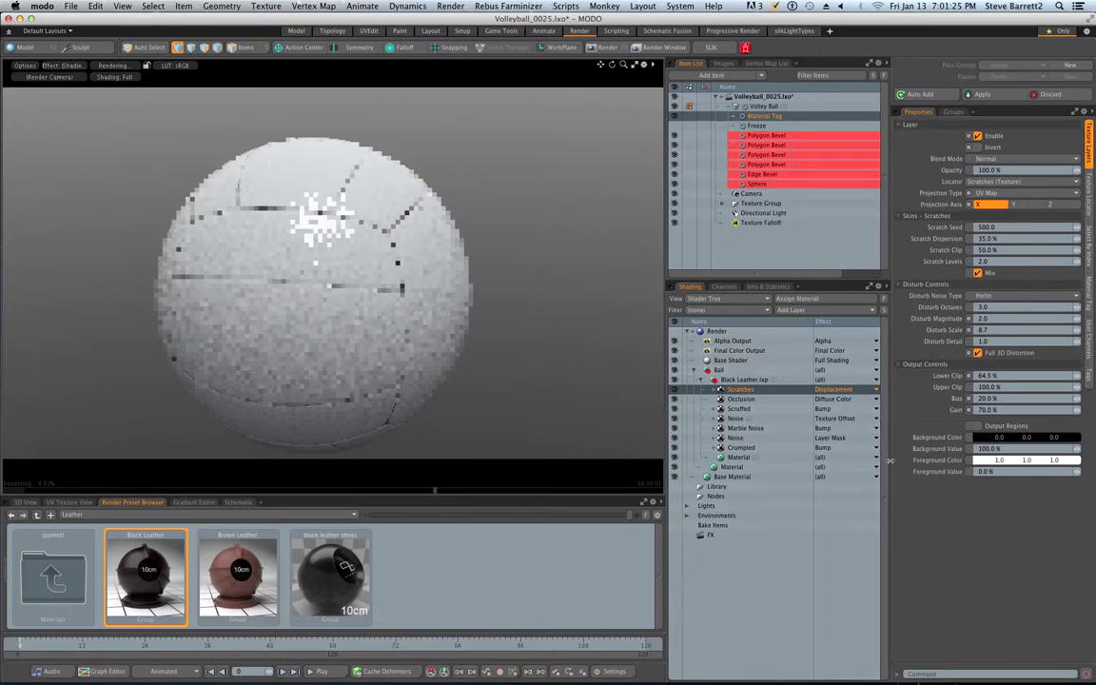
# Set the directional light's color to a warm white of 1.0, 0.99, 0.92.
pyautogui.click(766, 213)
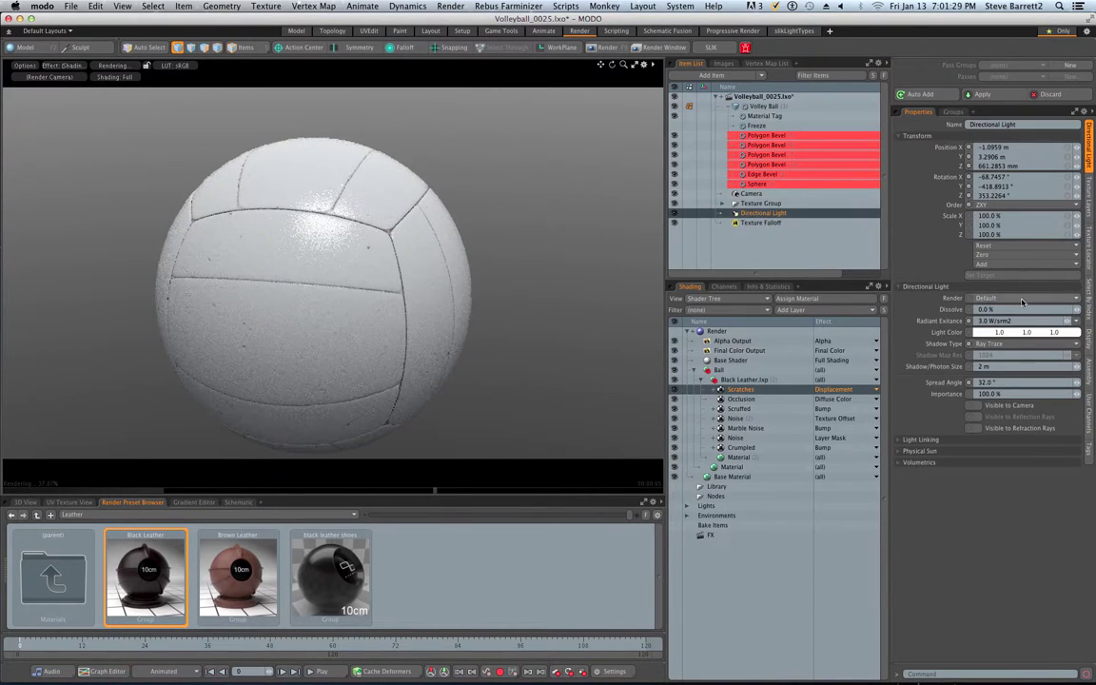
pyautogui.click(1016, 333)
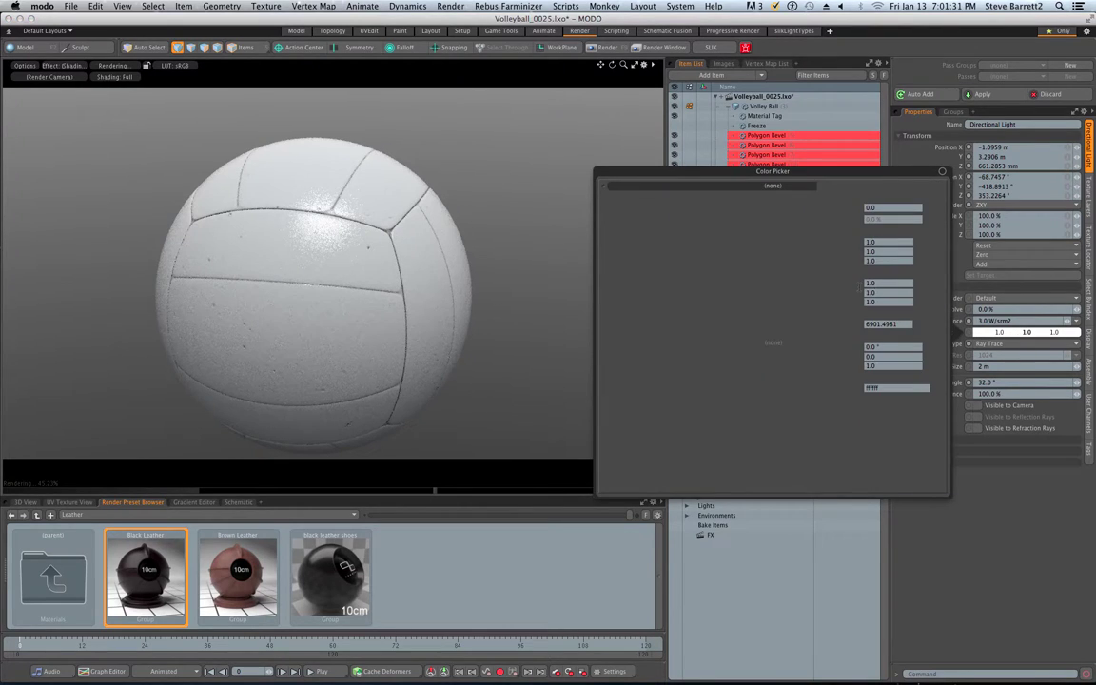
pyautogui.click(701, 255)
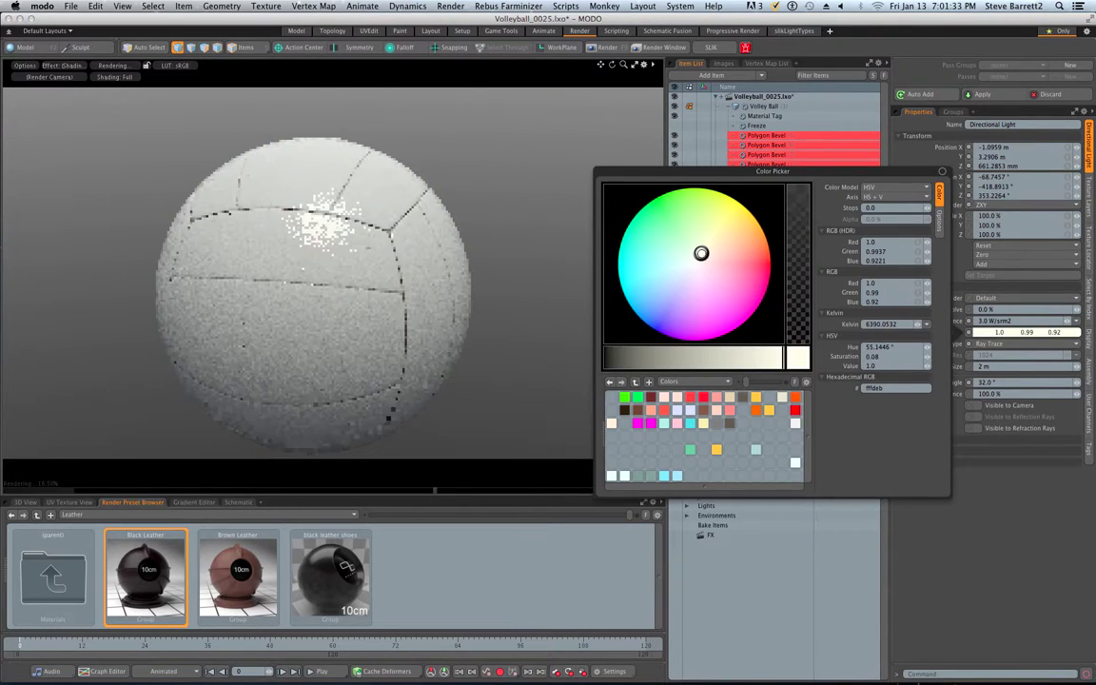
pyautogui.click(1027, 489)
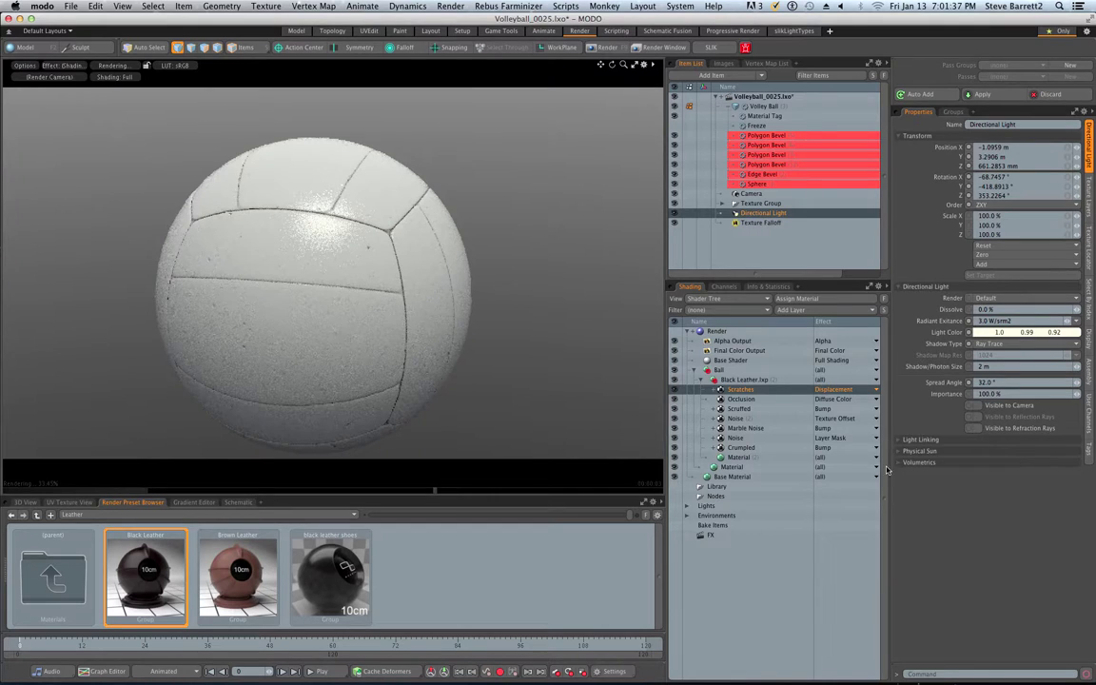
# Select the directional light's Light Material in the shader tree and set its scattering color to 1.0, 1.0, 0.97.
pyautogui.click(687, 505)
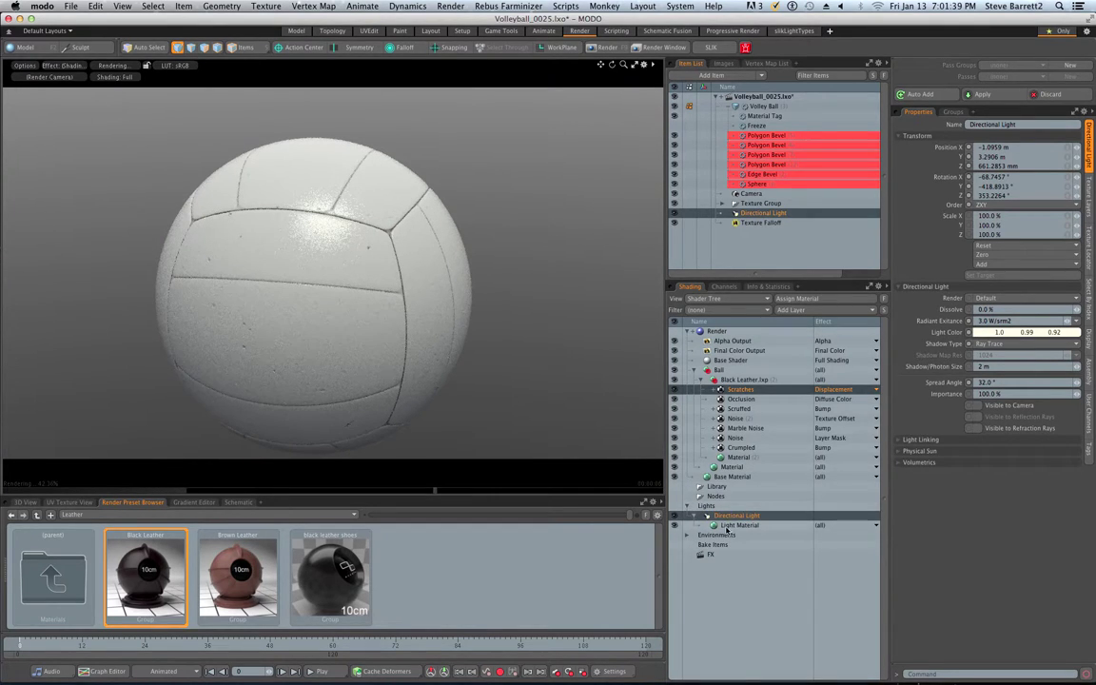
pyautogui.press('Down')
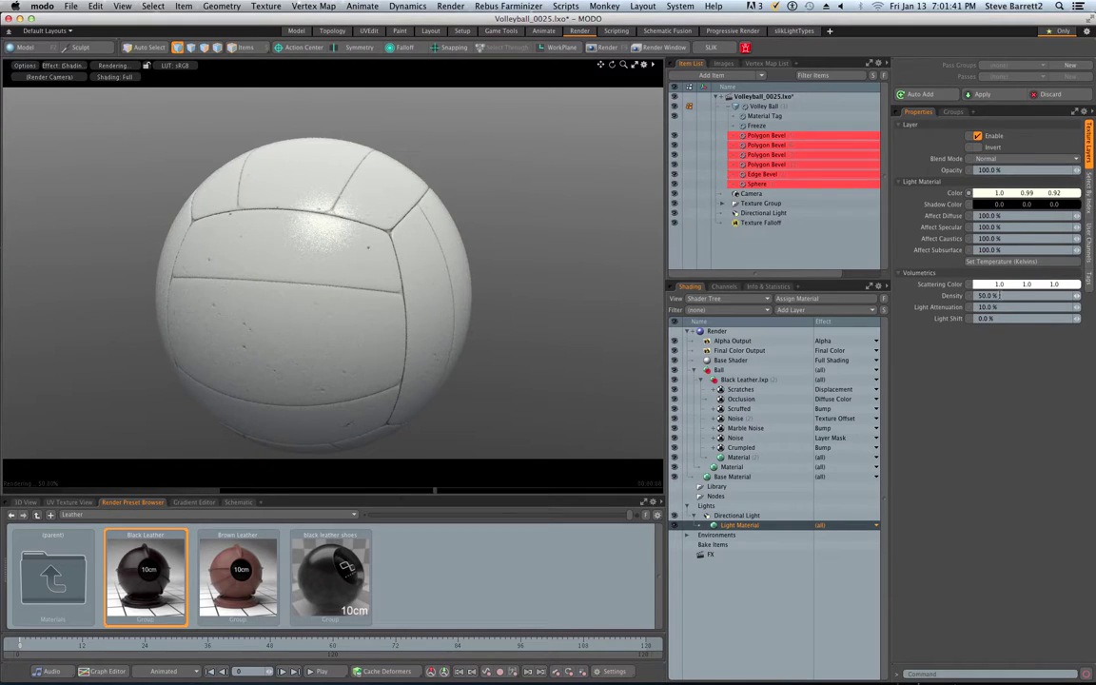
pyautogui.click(1007, 286)
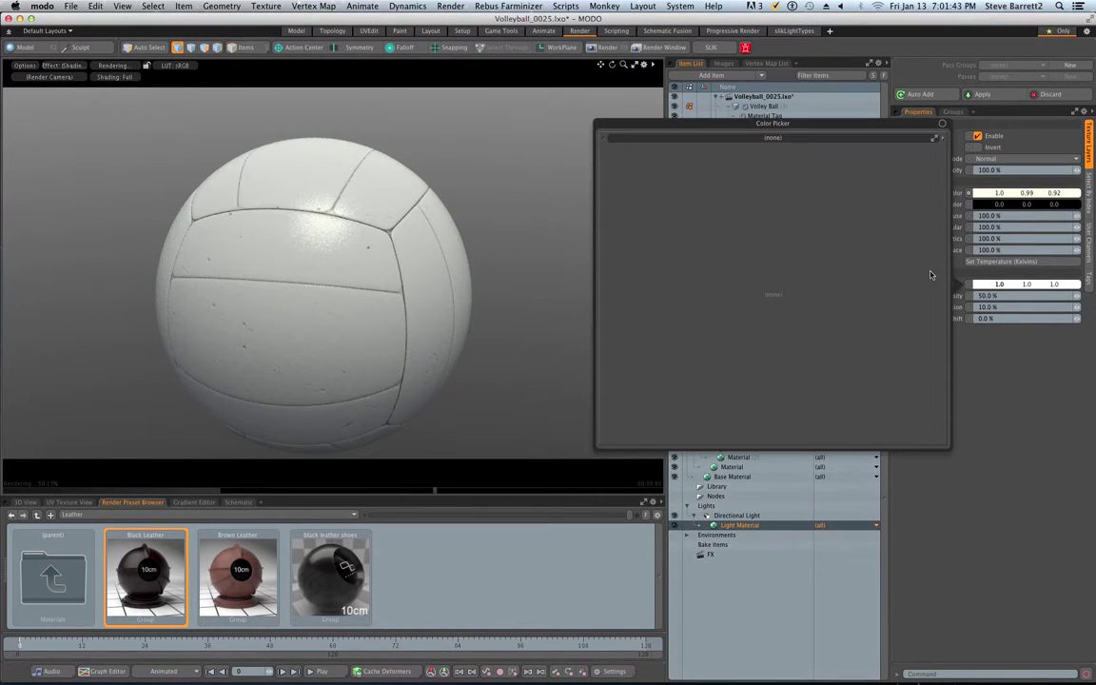
pyautogui.click(698, 213)
pyautogui.click(985, 419)
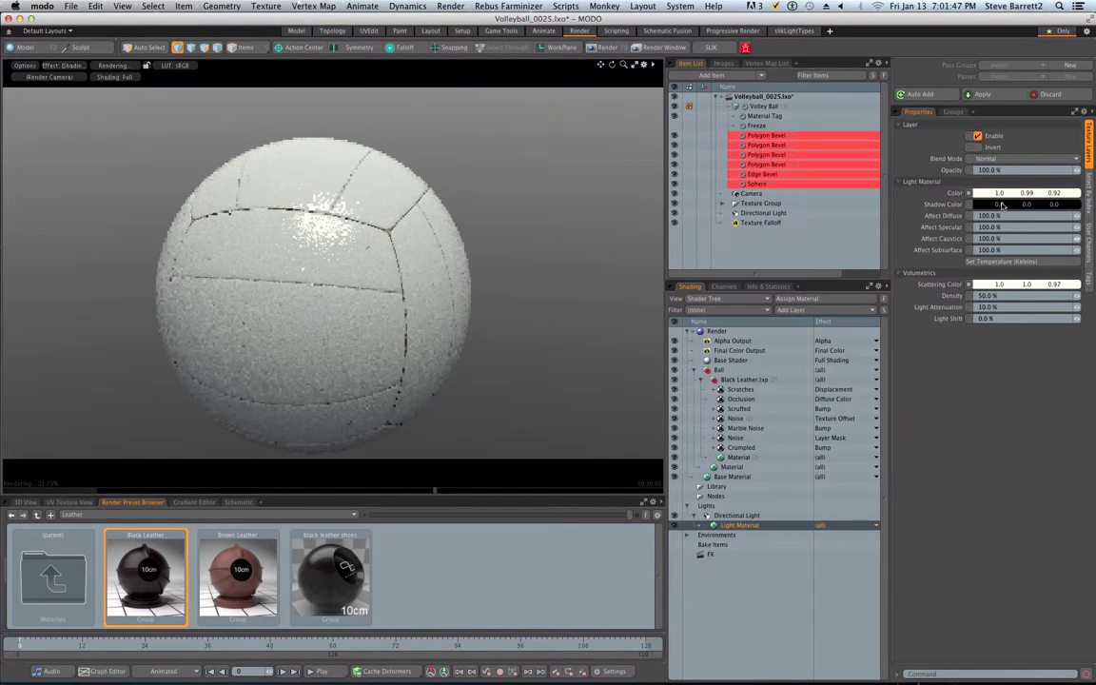
# Set the Light Material's shadow color to a dark blue of 0.05, 0.13, 0.24.
pyautogui.click(969, 204)
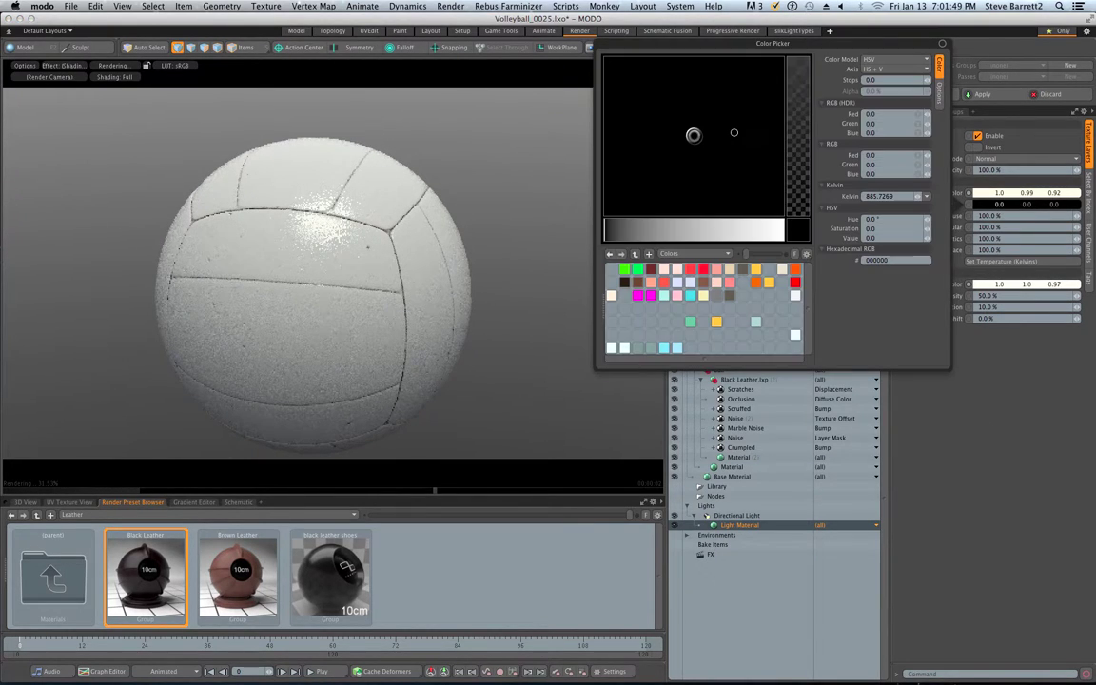
pyautogui.click(699, 230)
pyautogui.moveTo(675, 182); pyautogui.dragTo(666, 189)
pyautogui.click(645, 186)
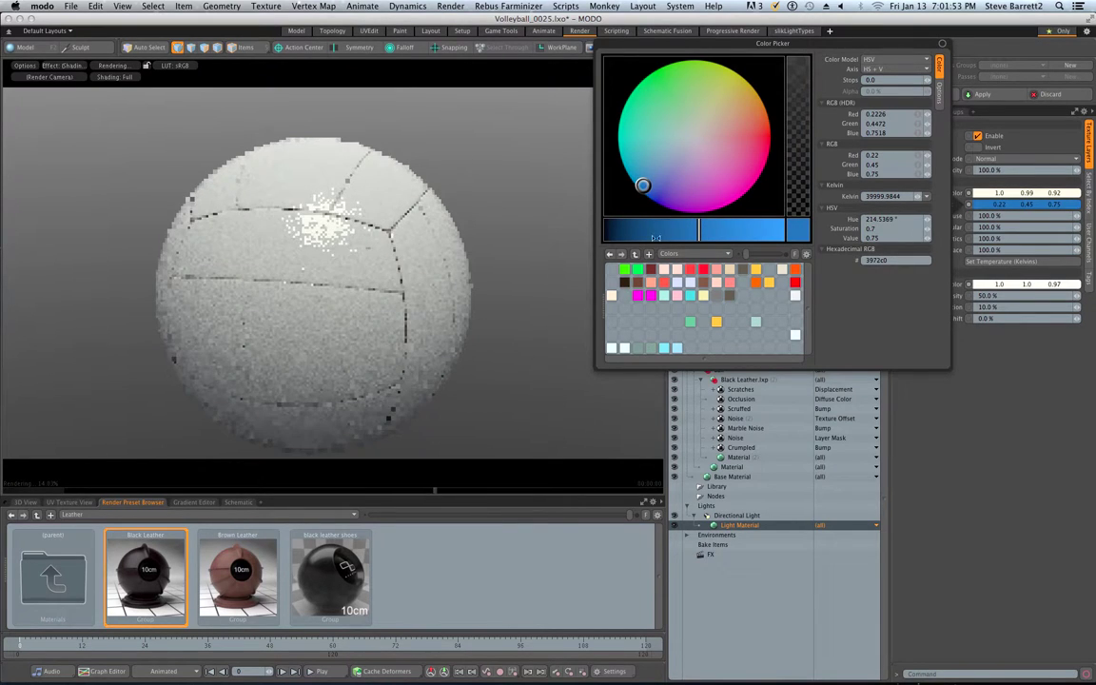
pyautogui.click(628, 231)
pyautogui.click(616, 232)
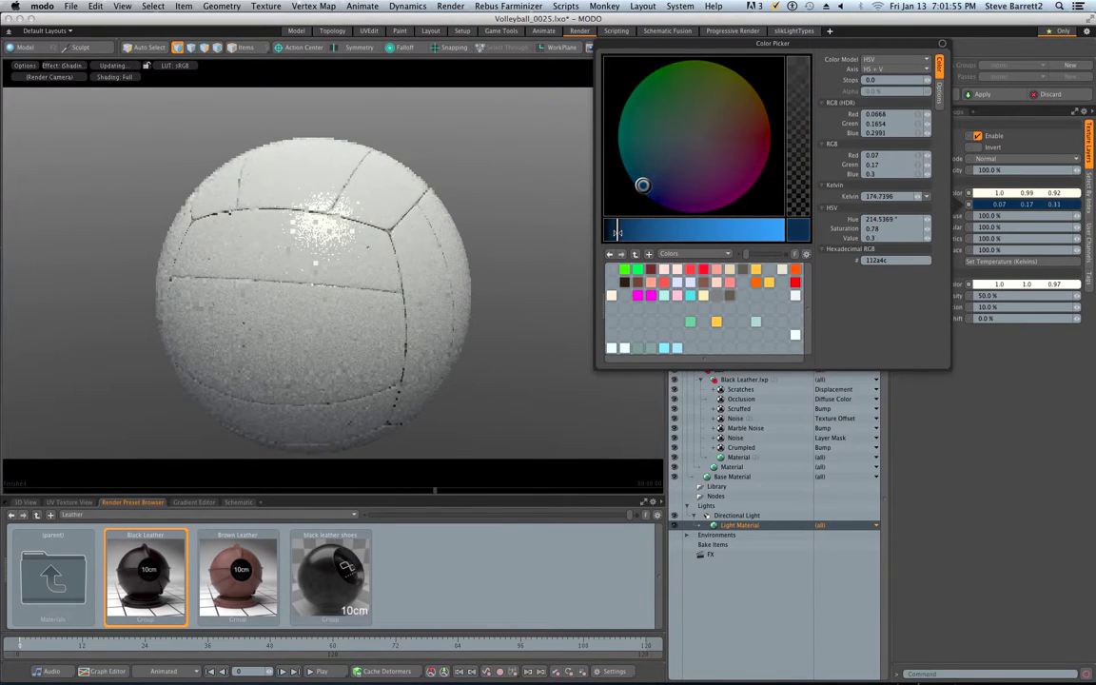
pyautogui.moveTo(617, 233); pyautogui.dragTo(613, 233)
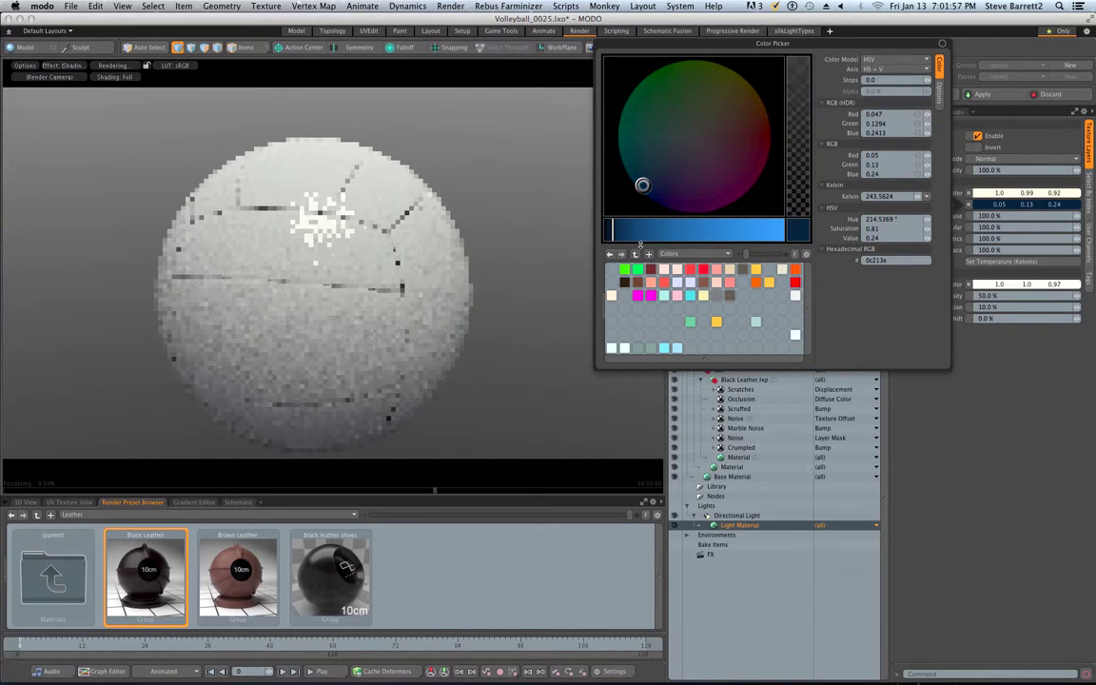
pyautogui.click(966, 435)
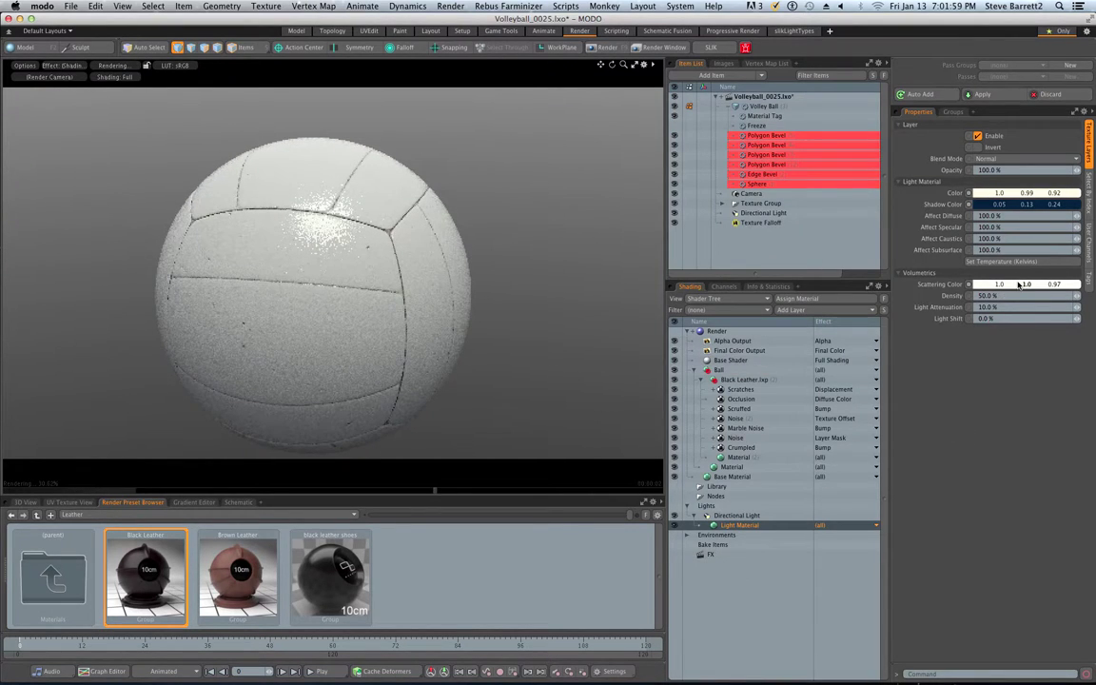
# Try a light blue scattering color for the Light Material, then settle on a warm white of 1.0, 1.0, 0.95.
pyautogui.click(1018, 285)
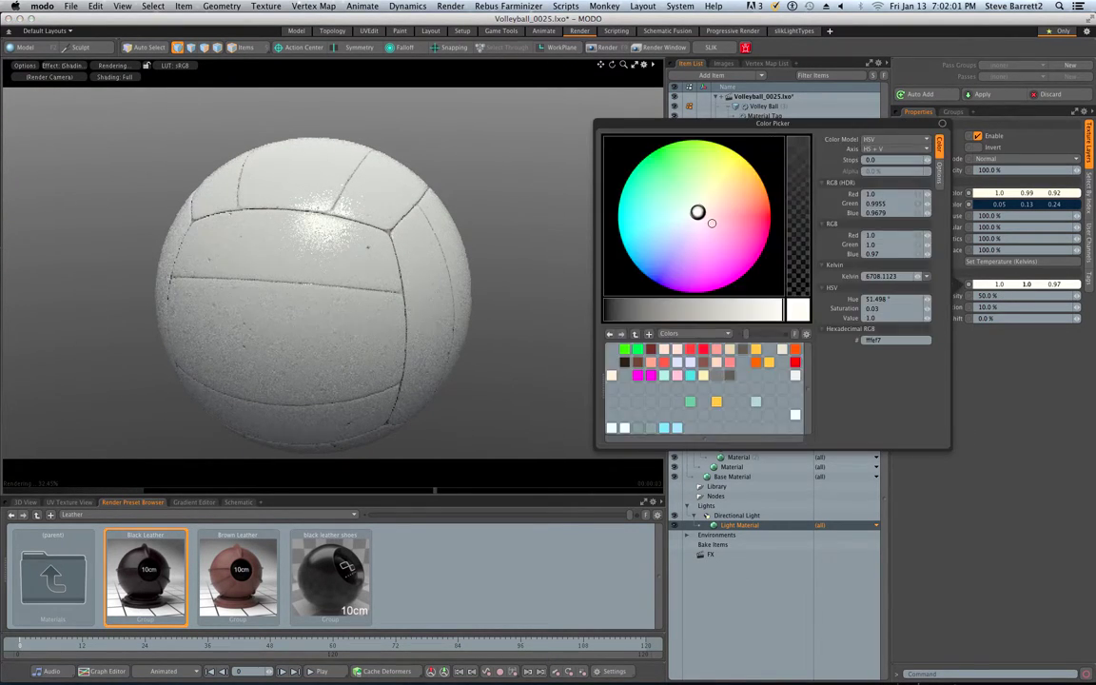
pyautogui.click(659, 191)
pyautogui.click(691, 221)
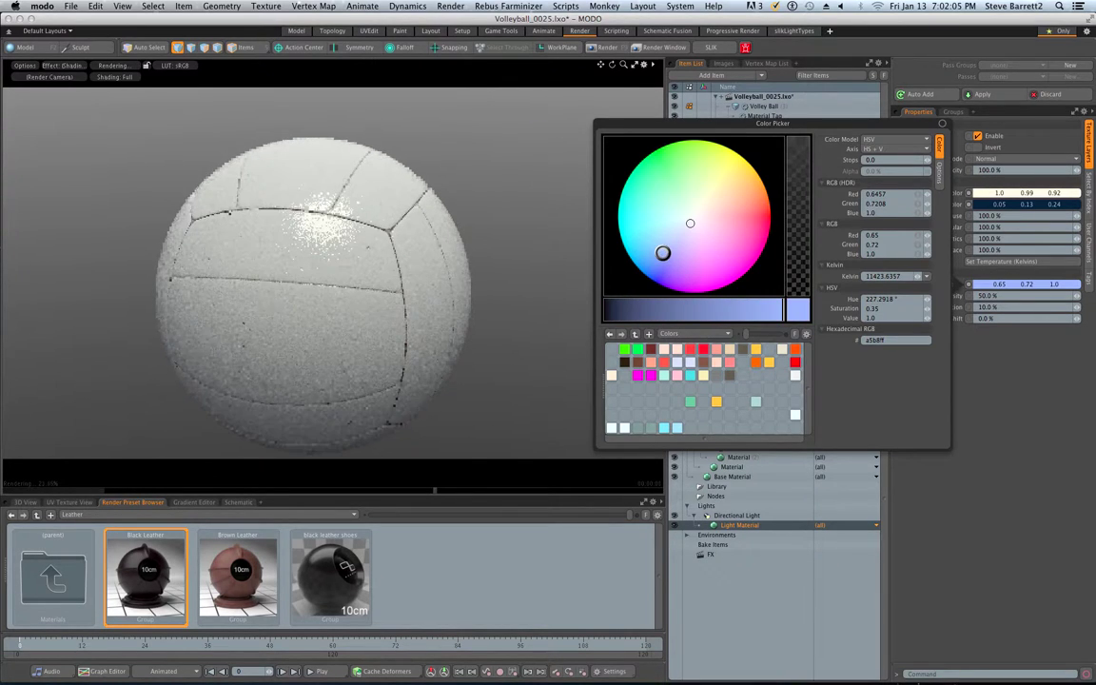
pyautogui.click(689, 221)
pyautogui.moveTo(690, 222); pyautogui.dragTo(697, 209)
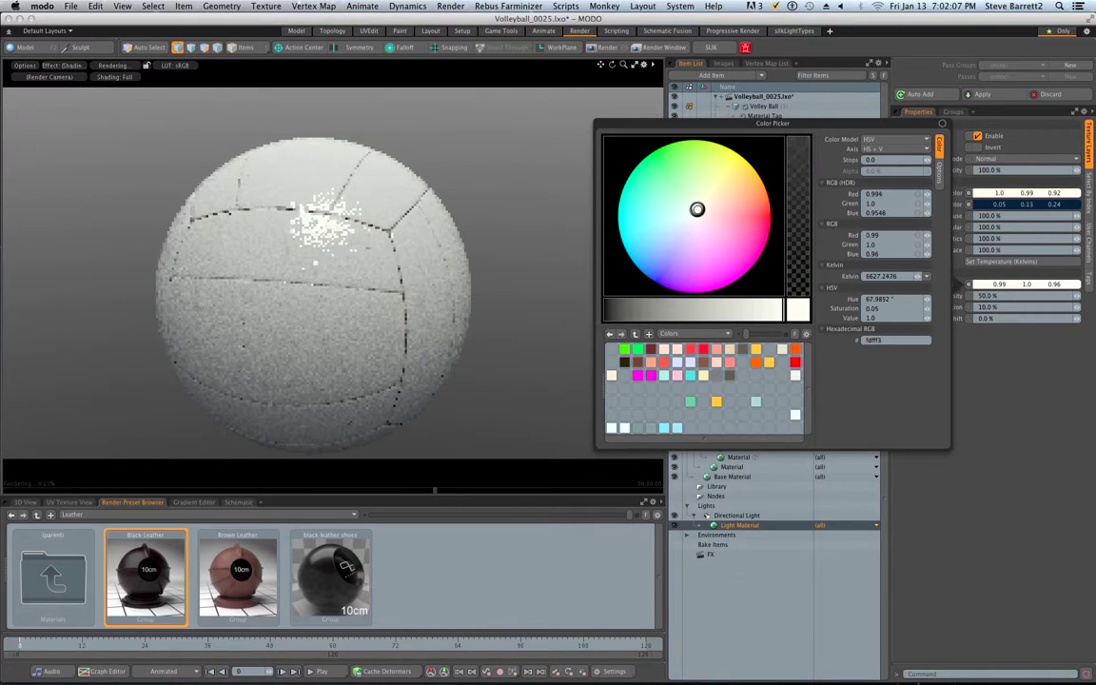
pyautogui.click(1007, 413)
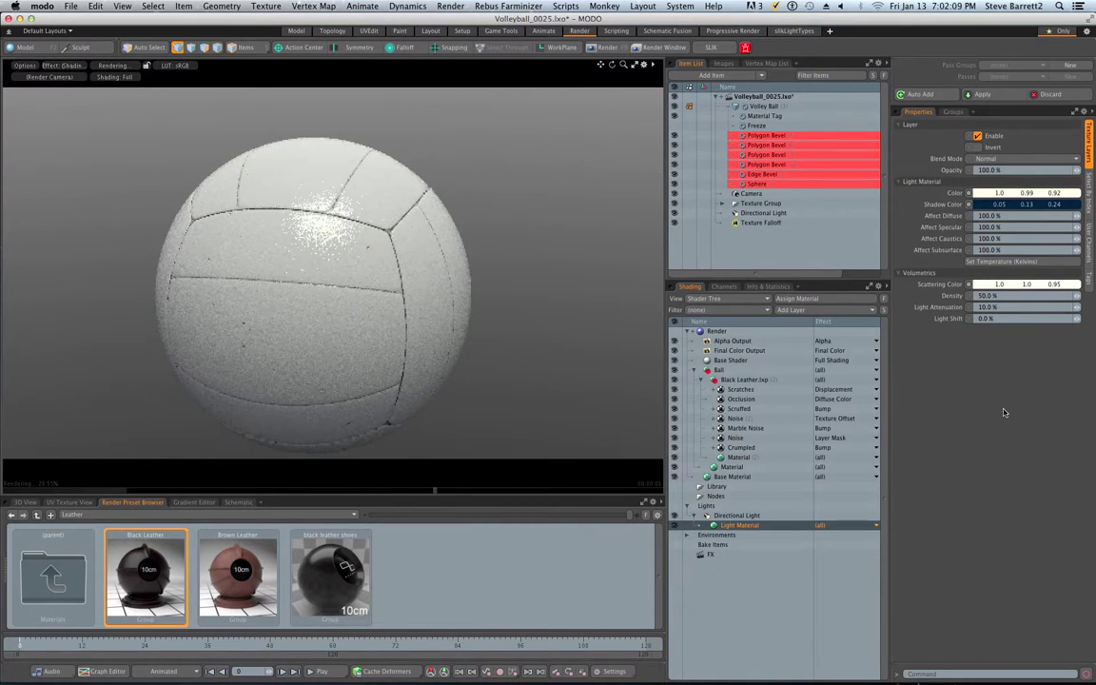
# Add a plane mesh at the origin in the Model layout and scale it to 1000% on all three axes.
pyautogui.keyDown('alt'); pyautogui.moveTo(405, 312); pyautogui.dragTo(474, 260); pyautogui.keyUp('alt')
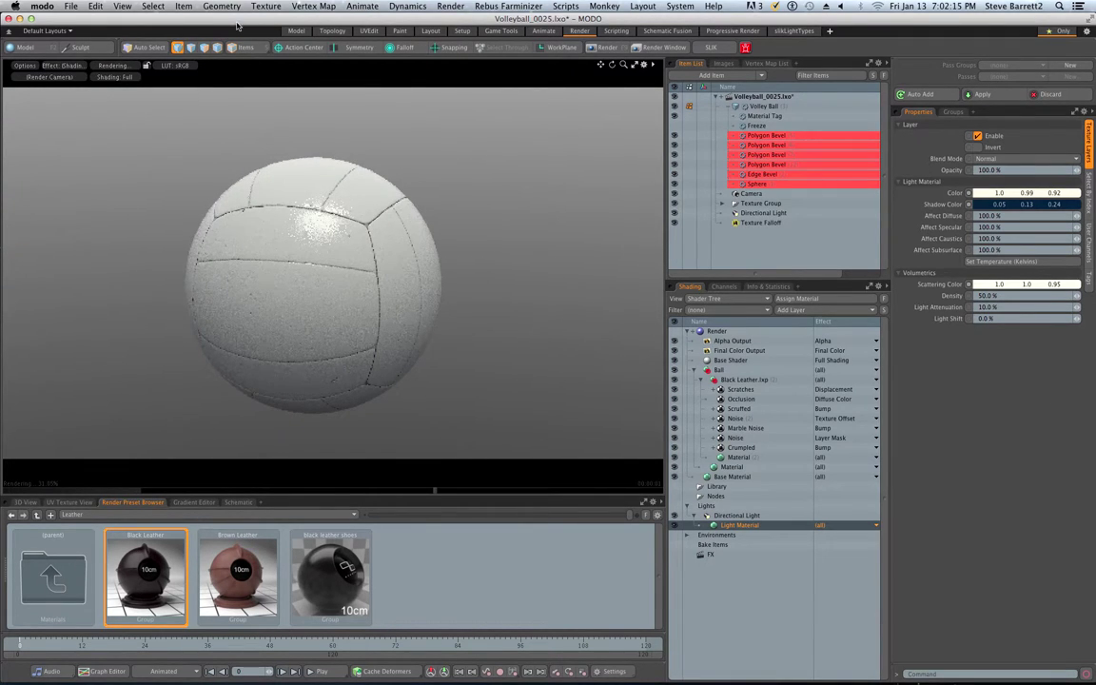
pyautogui.click(296, 31)
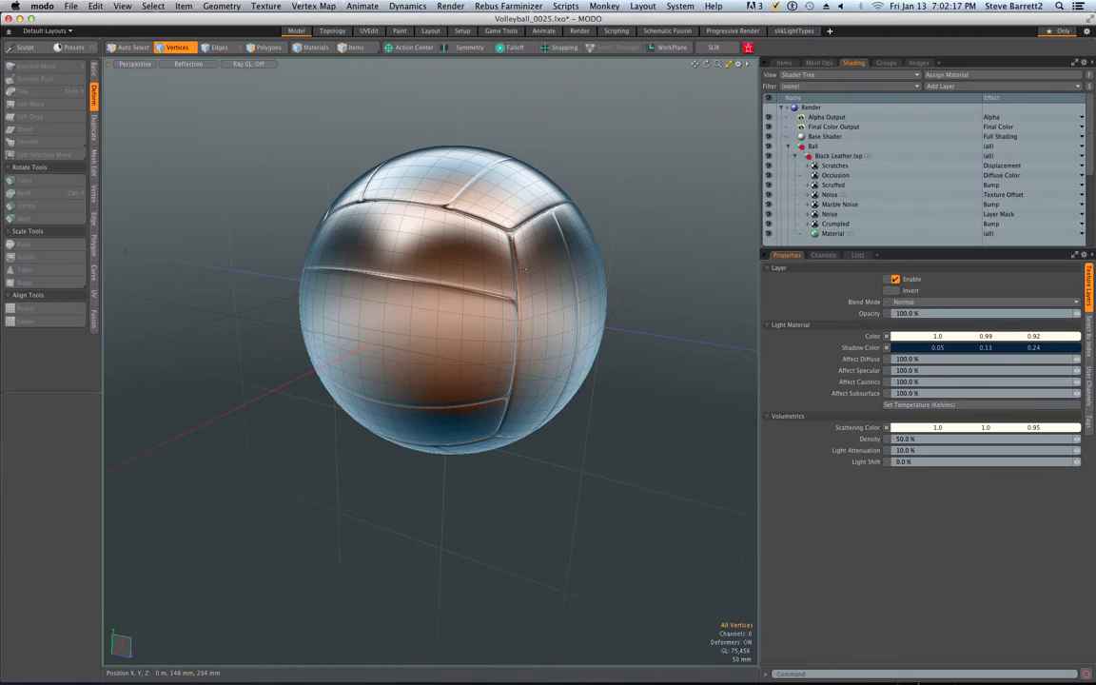
pyautogui.click(355, 47)
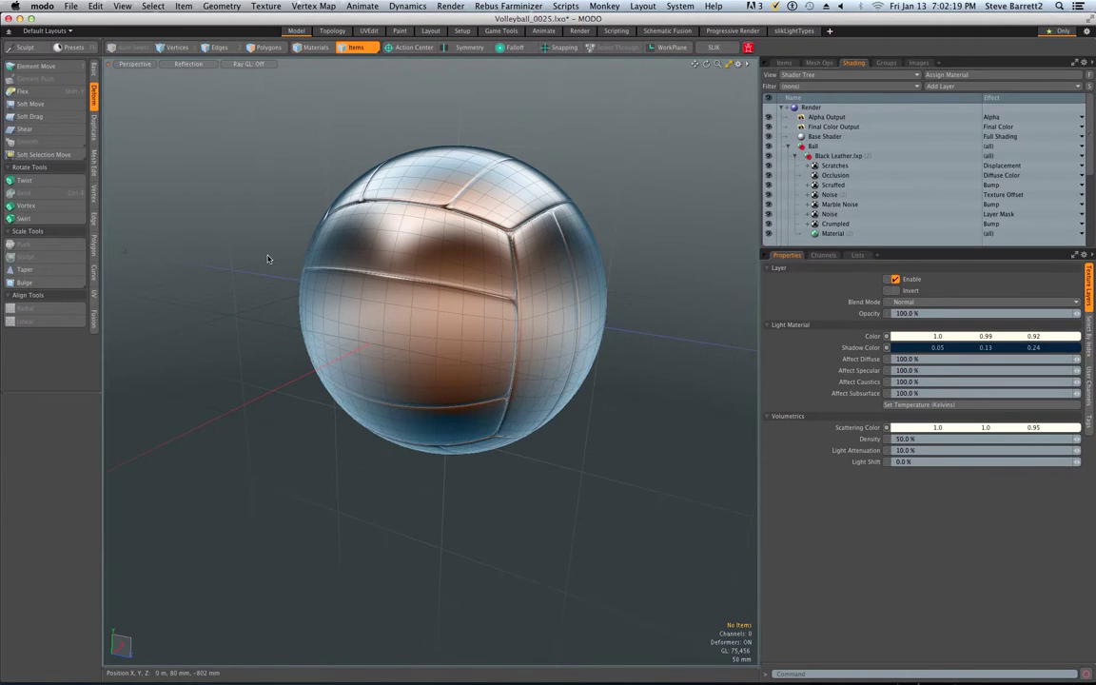
pyautogui.scroll(-3, 268, 257)
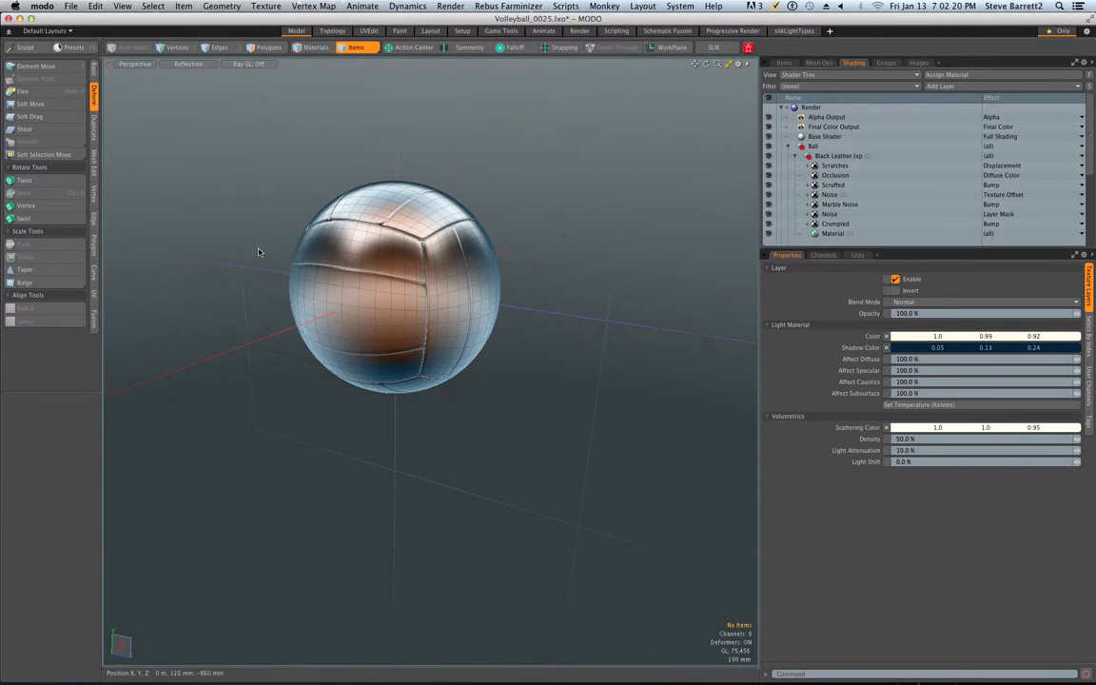
pyautogui.click(94, 71)
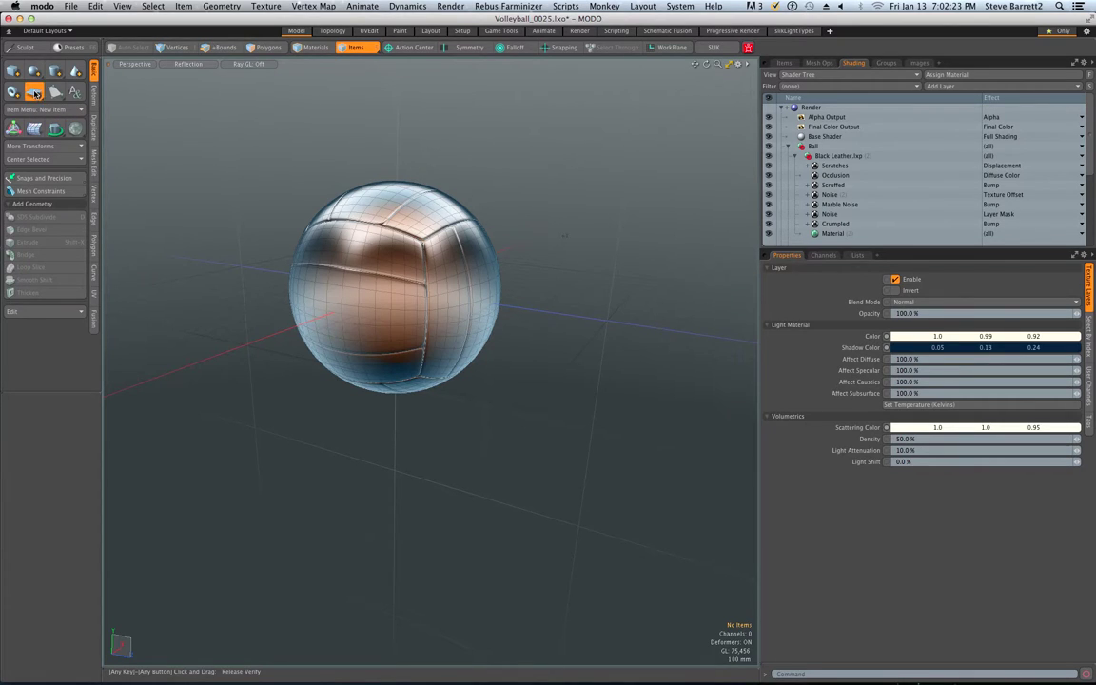
pyautogui.click(35, 92)
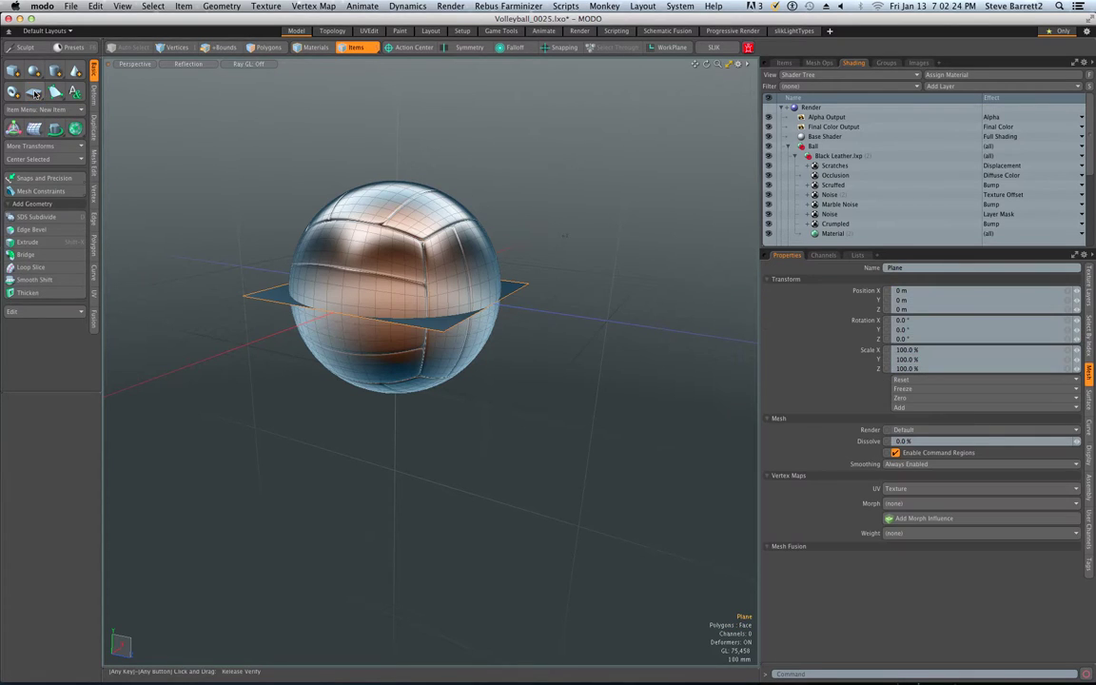
pyautogui.click(1067, 352)
pyautogui.write('1000')
pyautogui.press('Return')
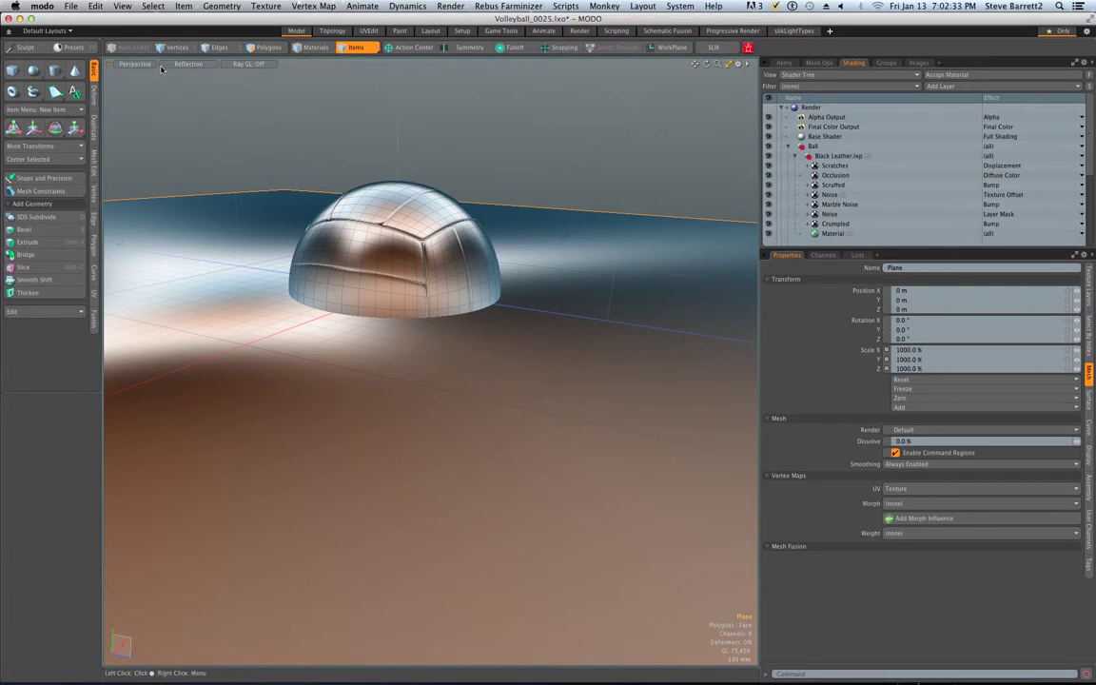
# Lower the plane to Y -500 mm so the ball rests on it, and restart the preview in the Render layout.
pyautogui.click(734, 64)
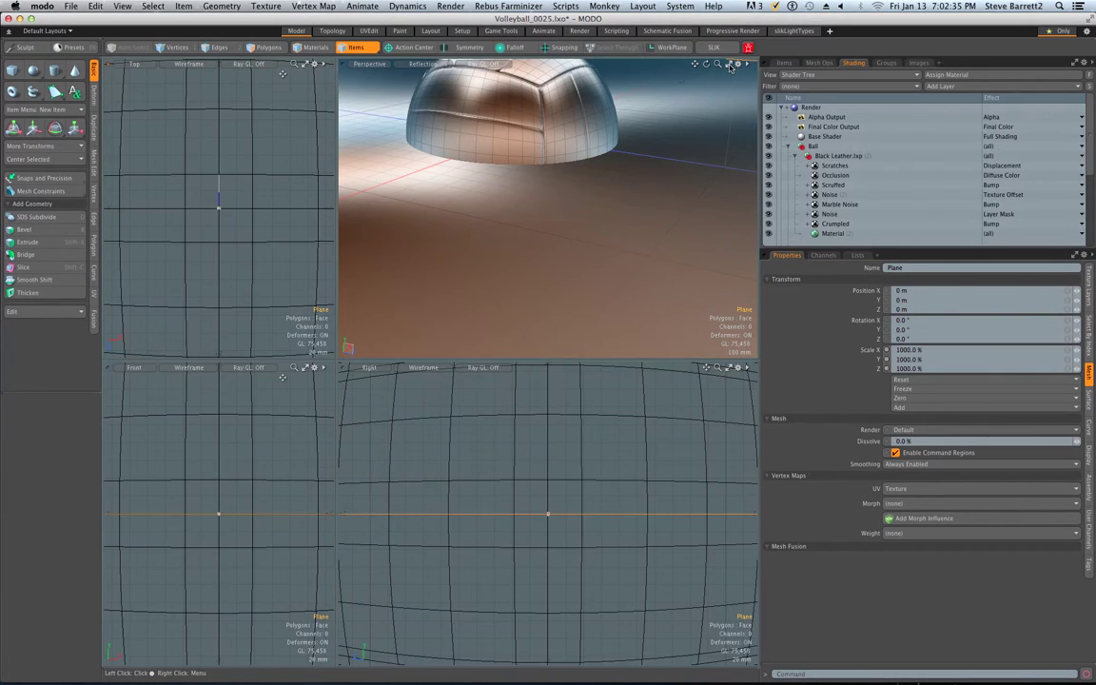
pyautogui.scroll(-5, 509, 531)
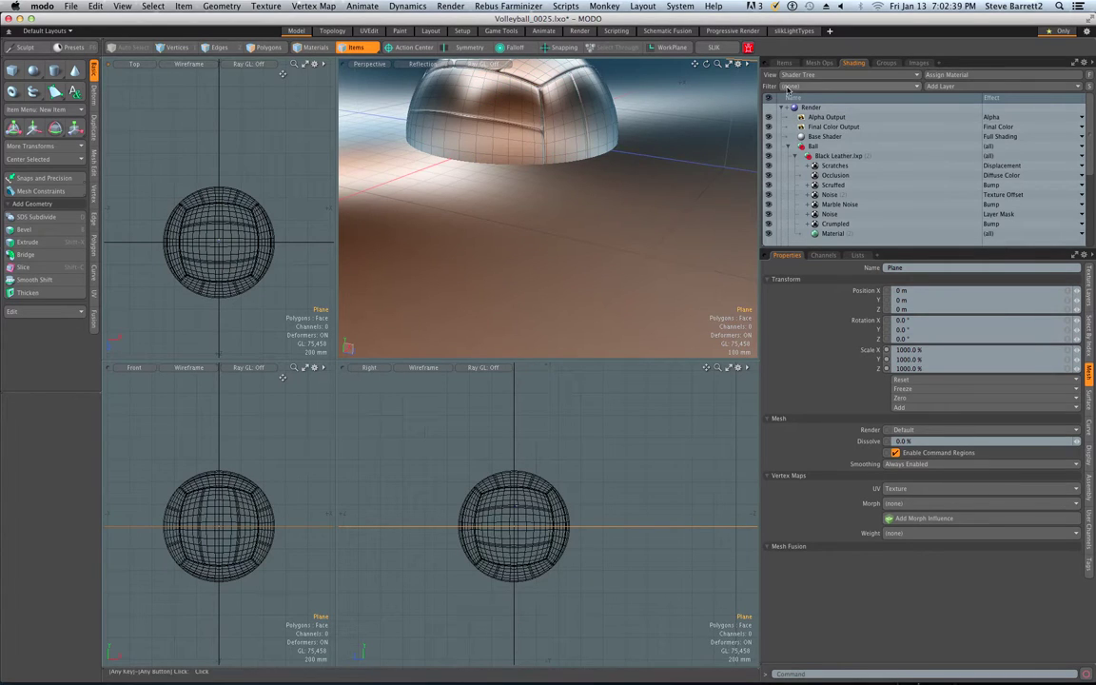
pyautogui.click(789, 63)
pyautogui.press('y')
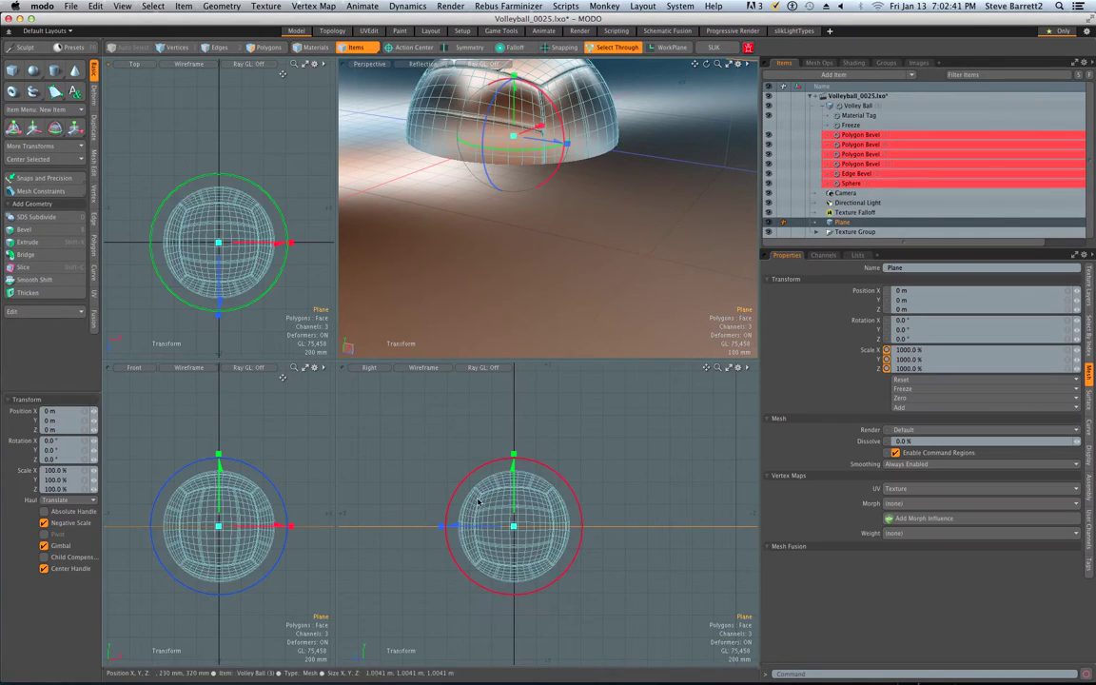
pyautogui.moveTo(218, 468); pyautogui.dragTo(219, 519)
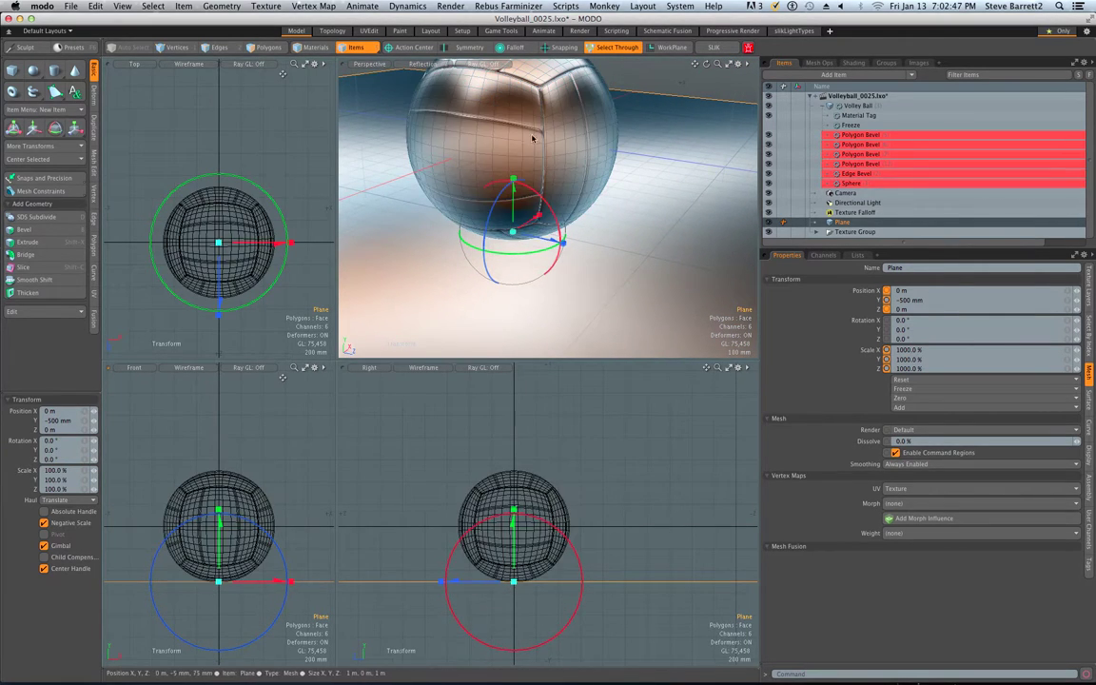
pyautogui.click(580, 30)
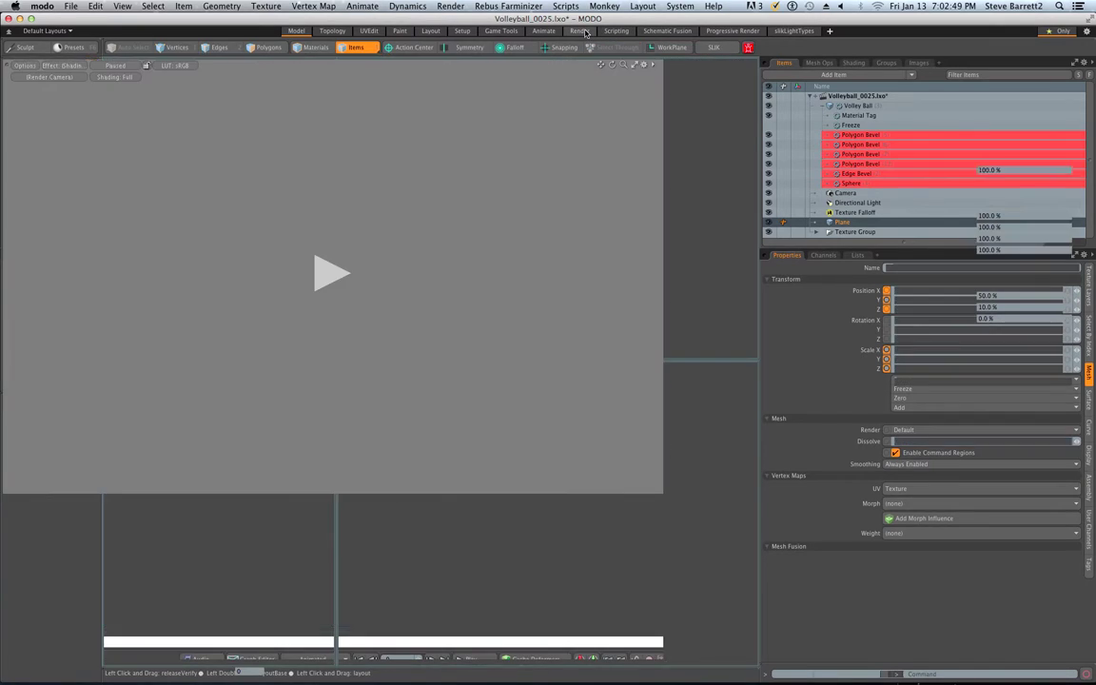
pyautogui.click(337, 274)
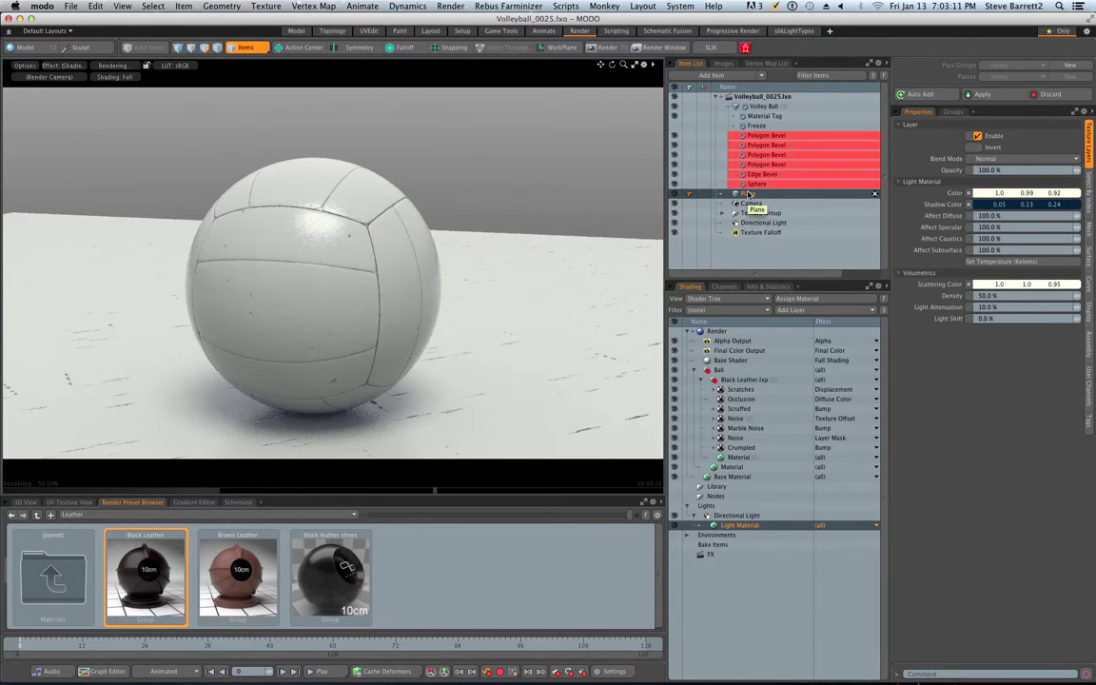
# Assign the plane a new material named "floor" with a pale tan color.
pyautogui.press('m')
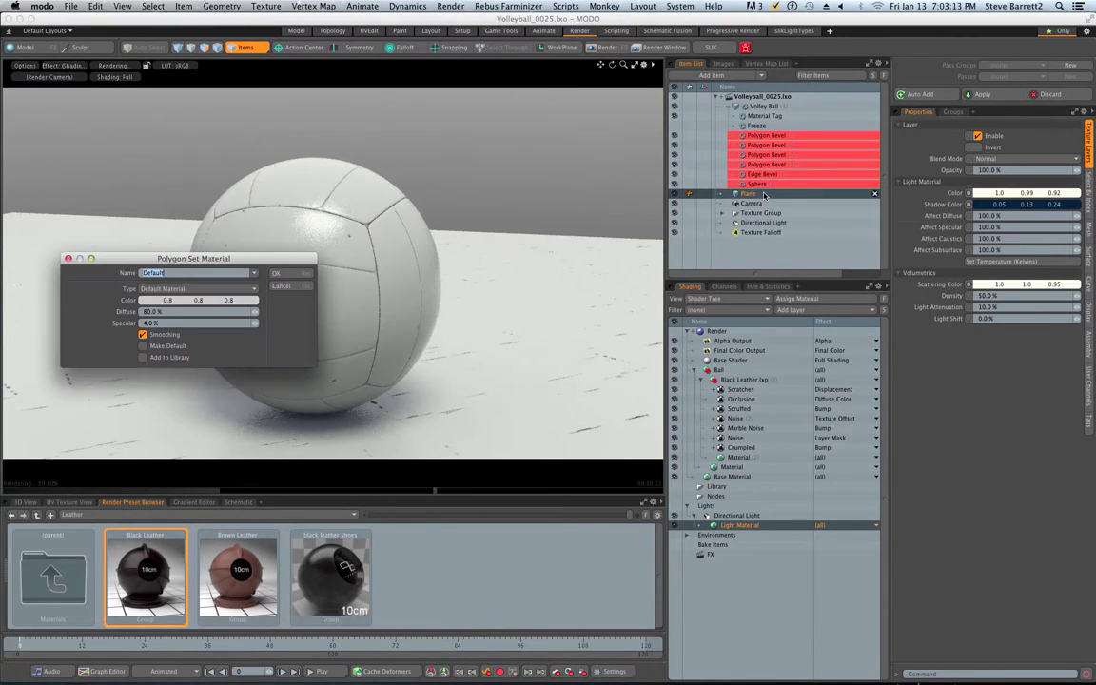
pyautogui.write('floor')
pyautogui.click(220, 299)
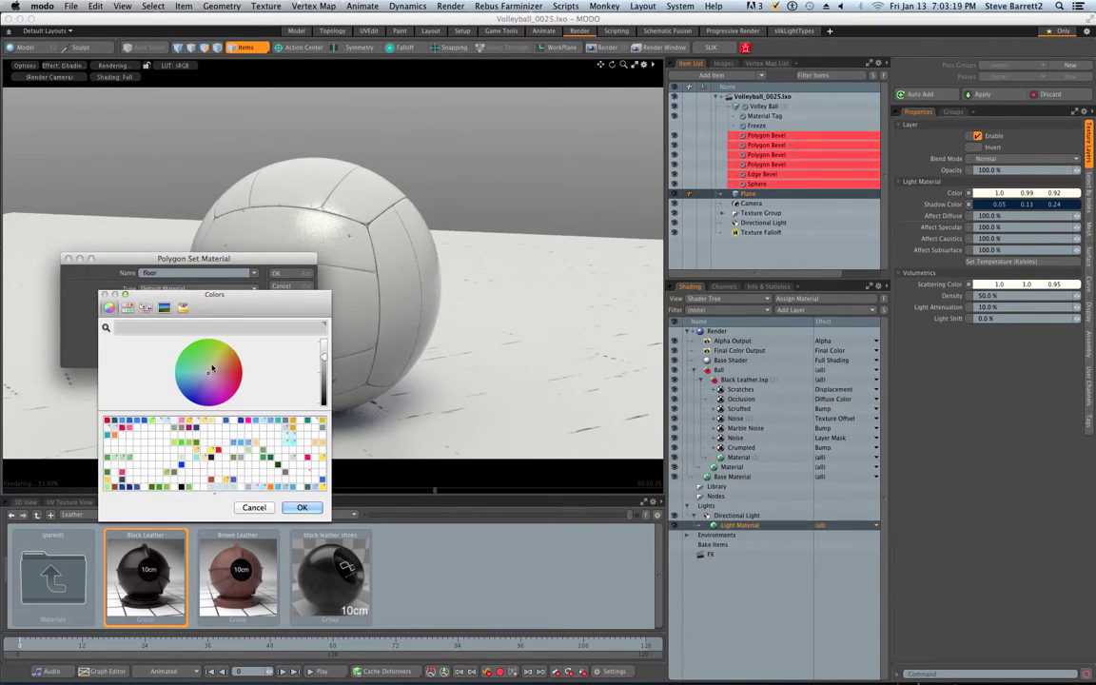
pyautogui.click(216, 372)
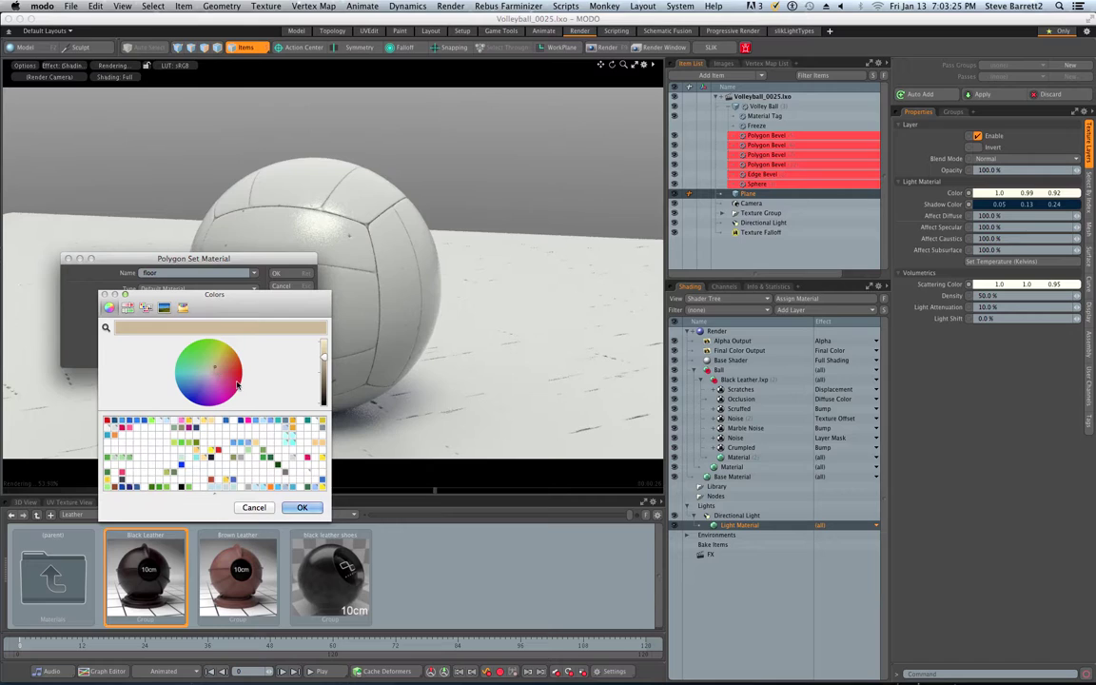
pyautogui.click(302, 507)
pyautogui.click(278, 275)
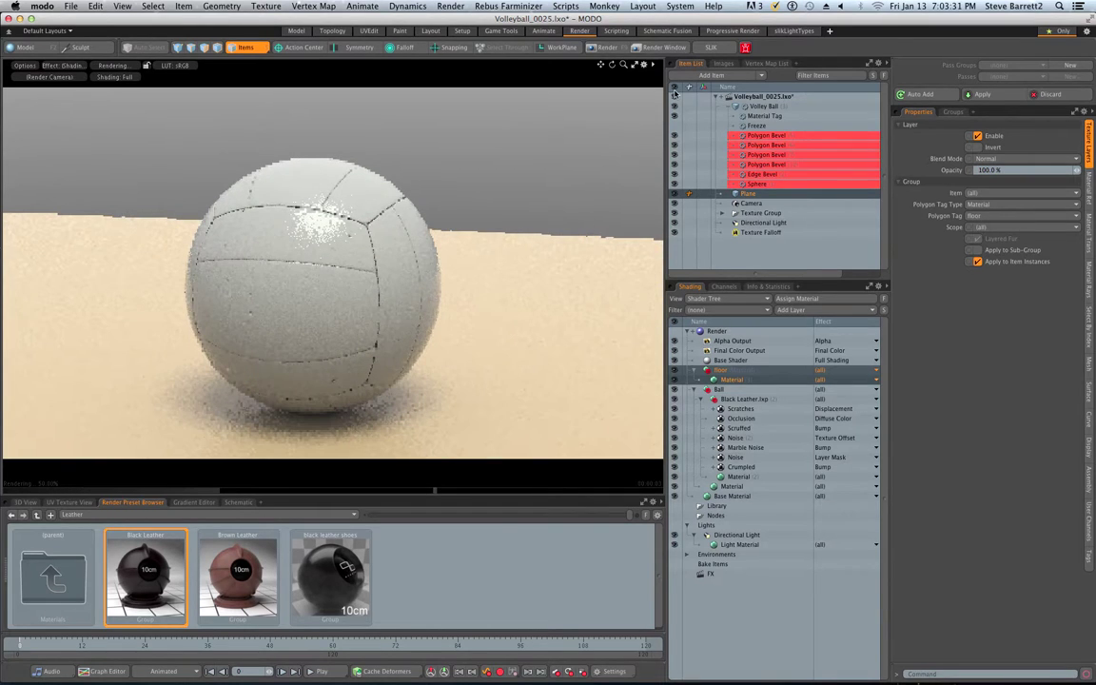
# Set the Directional Light's spread angle to 16° to soften the ball's shadow.
pyautogui.moveTo(600, 65); pyautogui.dragTo(620, 2)
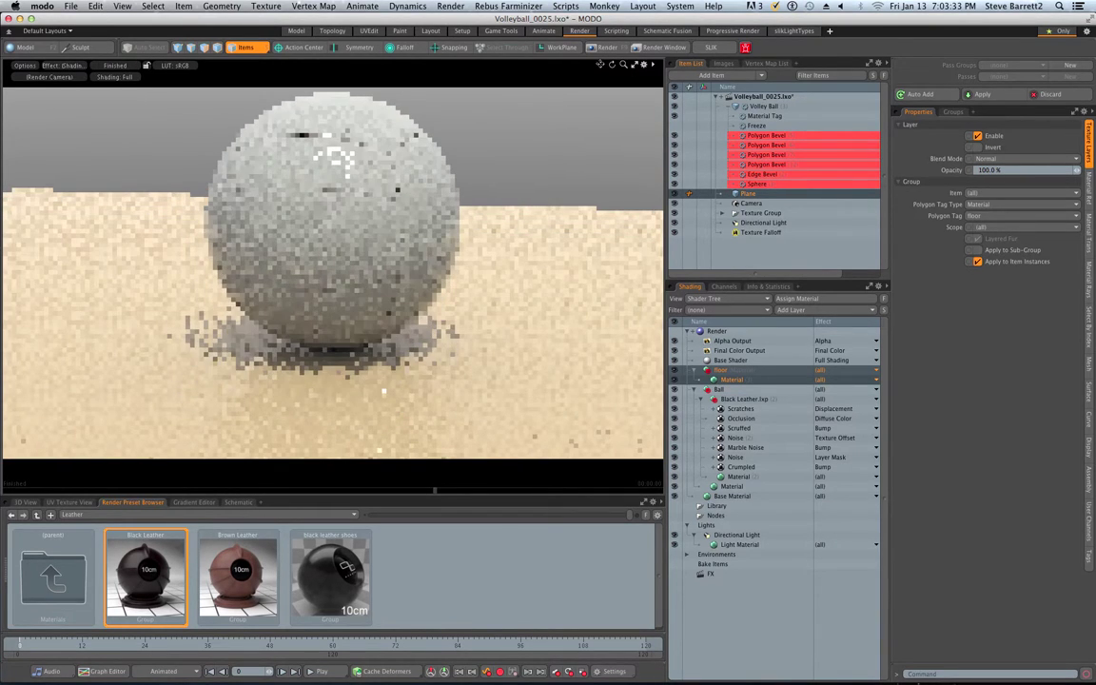
pyautogui.moveTo(388, 306)
pyautogui.keyDown('alt'); pyautogui.mouseDown()
pyautogui.moveTo(377, 344)
pyautogui.moveTo(373, 313)
pyautogui.mouseUp(); pyautogui.keyUp('alt')
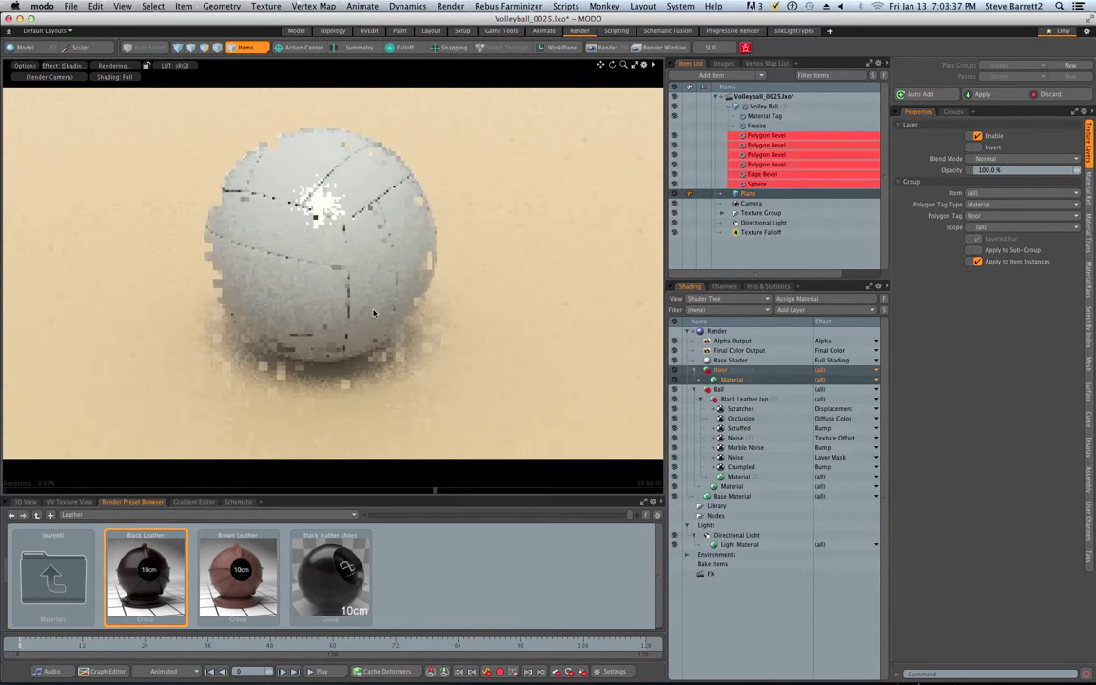
pyautogui.click(759, 224)
pyautogui.click(989, 382)
pyautogui.write('12')
pyautogui.press('Return')
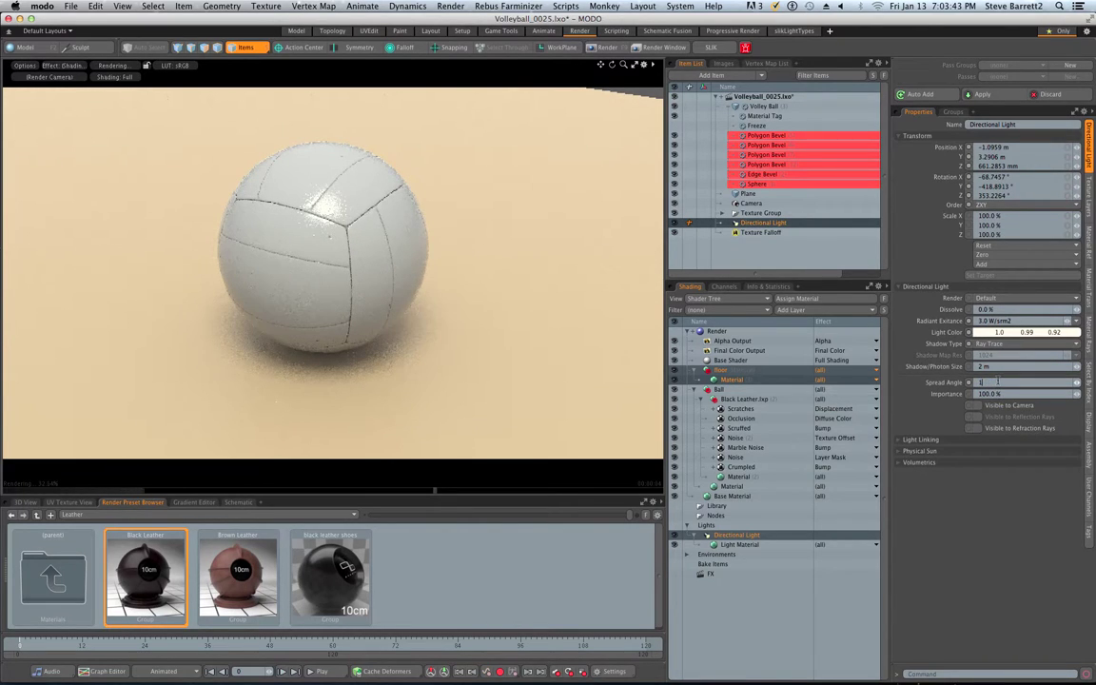
pyautogui.press('Return')
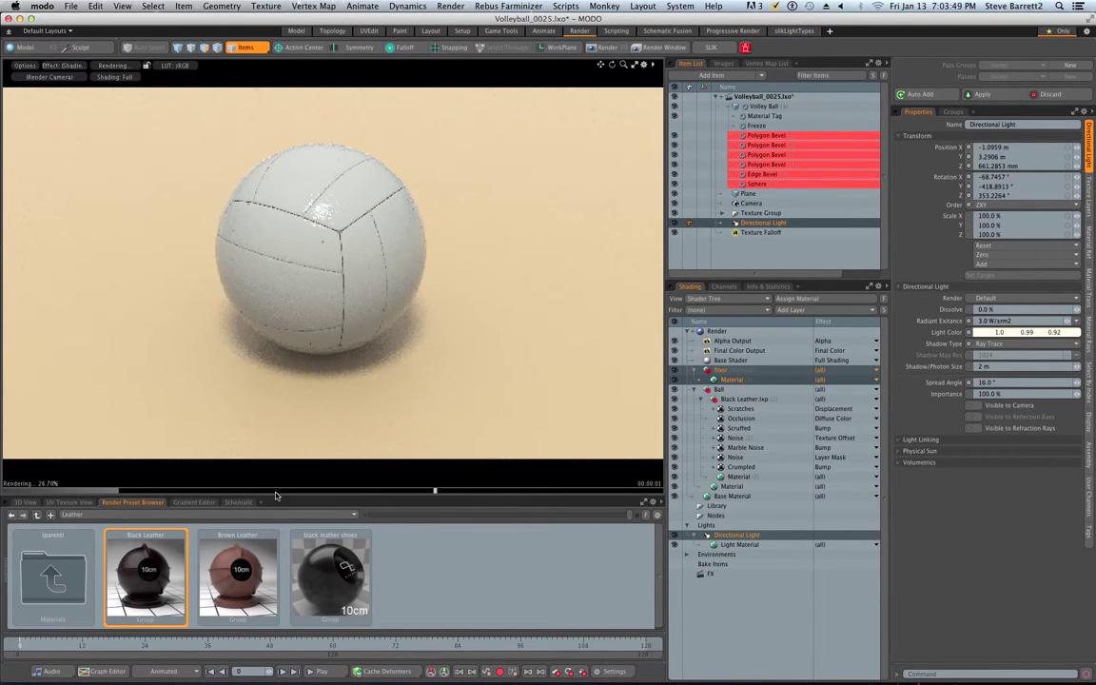
# Enlarge the preset browser, open the Flooring folder in the Wood presets, and apply the Laminate 05 preset to the floor material.
pyautogui.moveTo(278, 496); pyautogui.dragTo(114, 384)
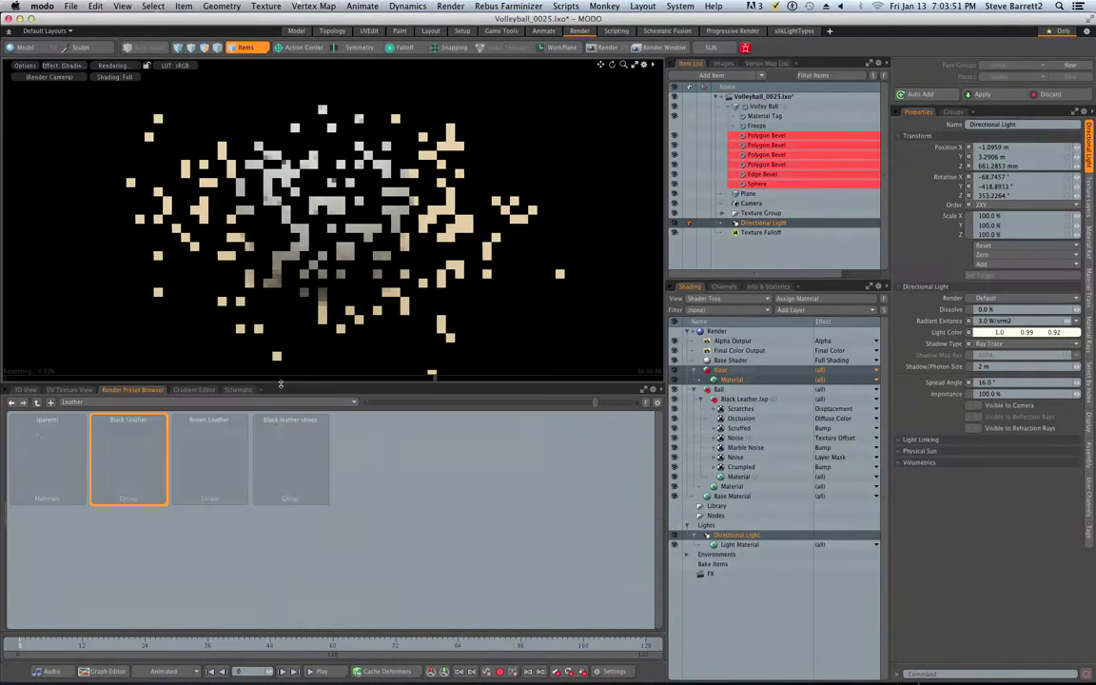
pyautogui.click(76, 402)
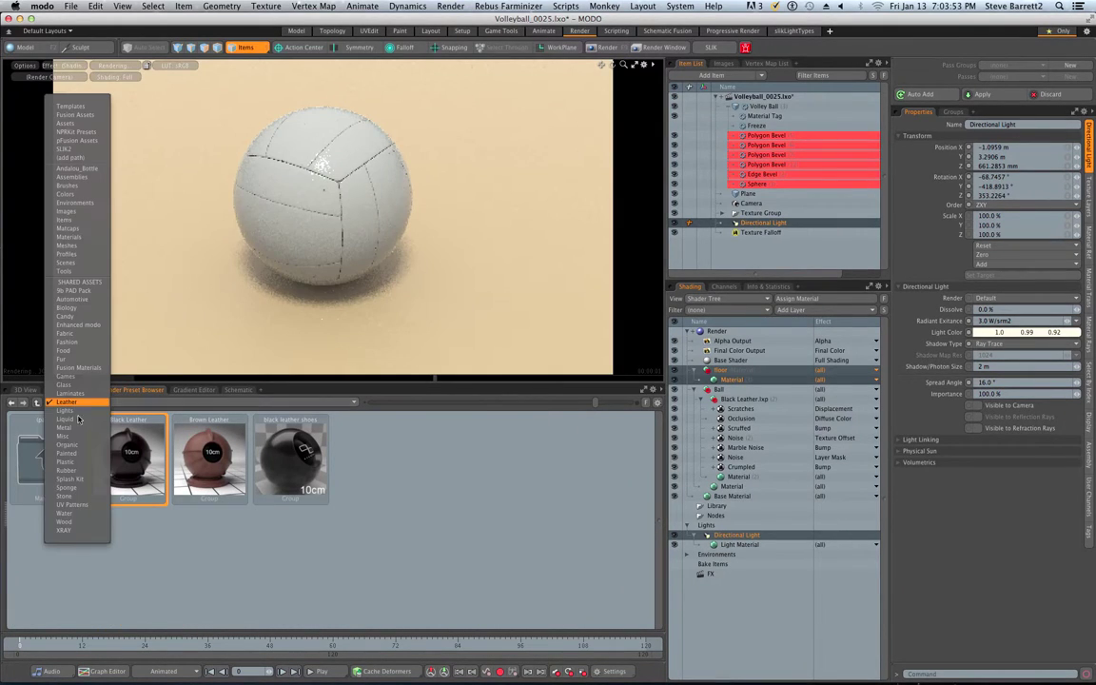
pyautogui.click(83, 521)
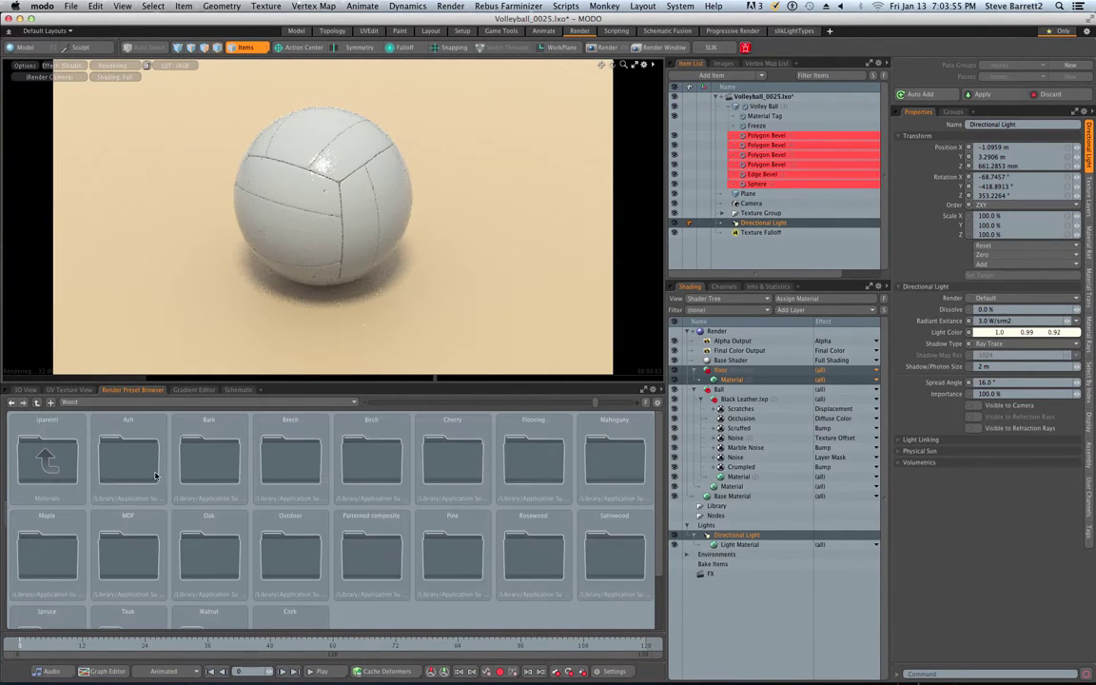
pyautogui.scroll(-3, 349, 561)
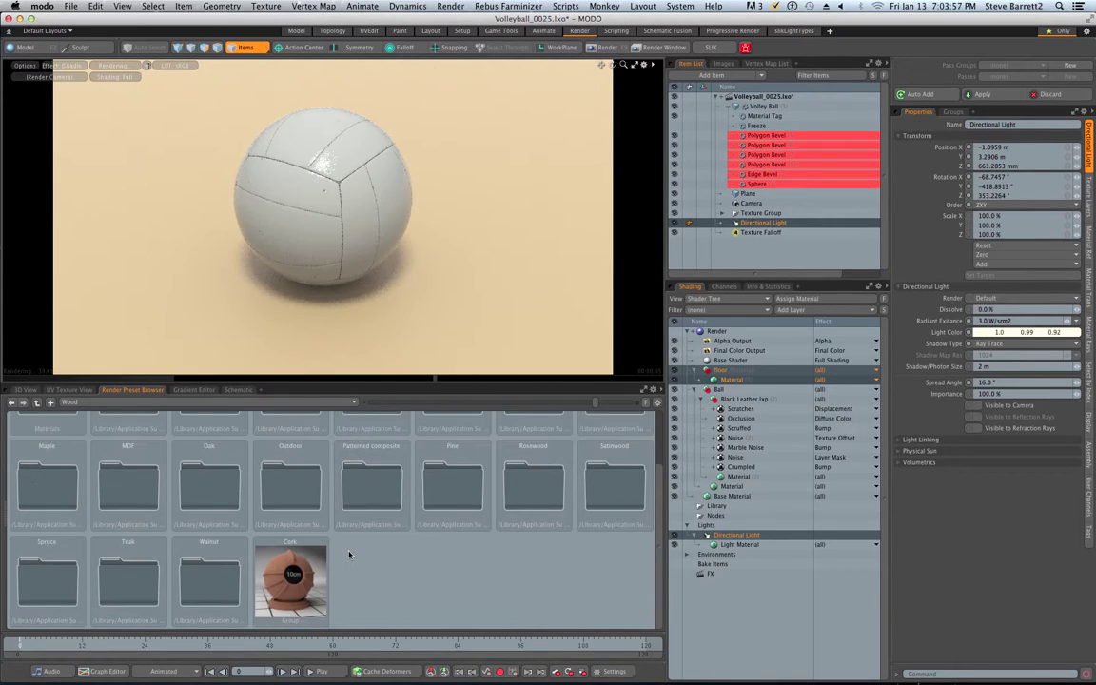
pyautogui.scroll(3, 349, 555)
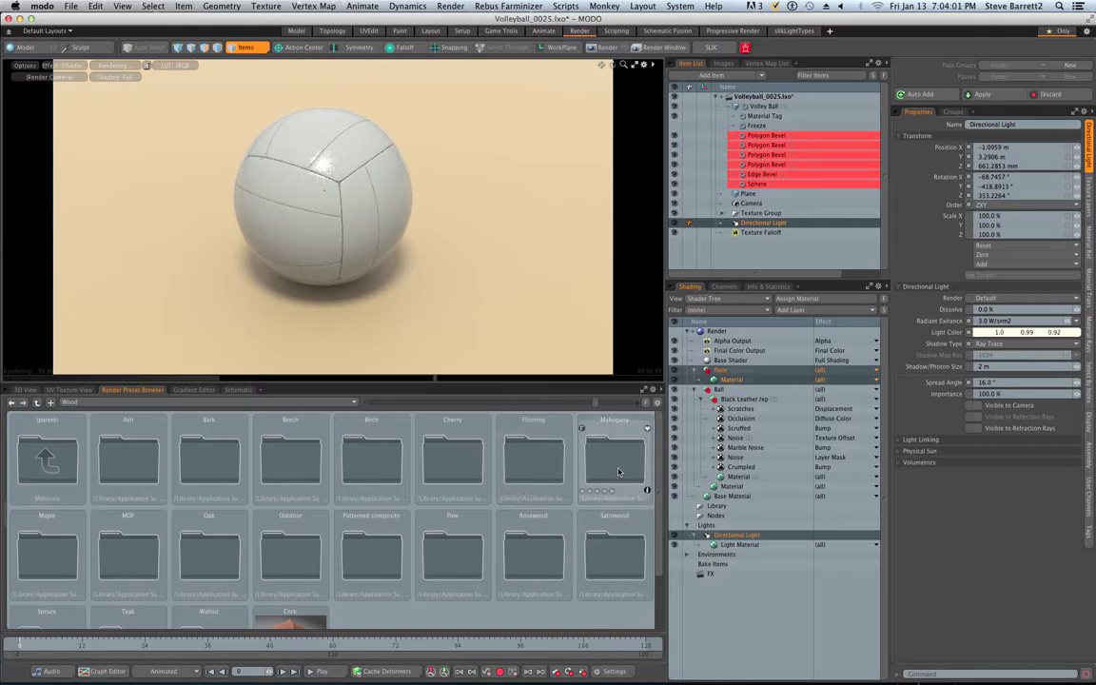
pyautogui.doubleClick(538, 459)
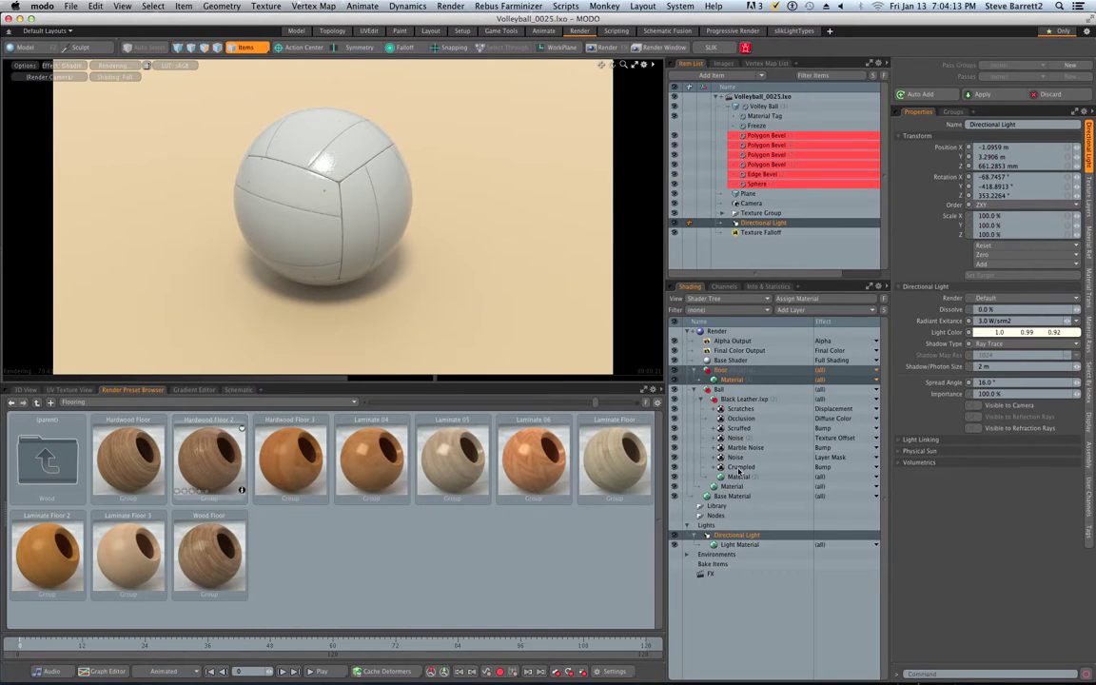
pyautogui.moveTo(453, 473); pyautogui.dragTo(735, 383)
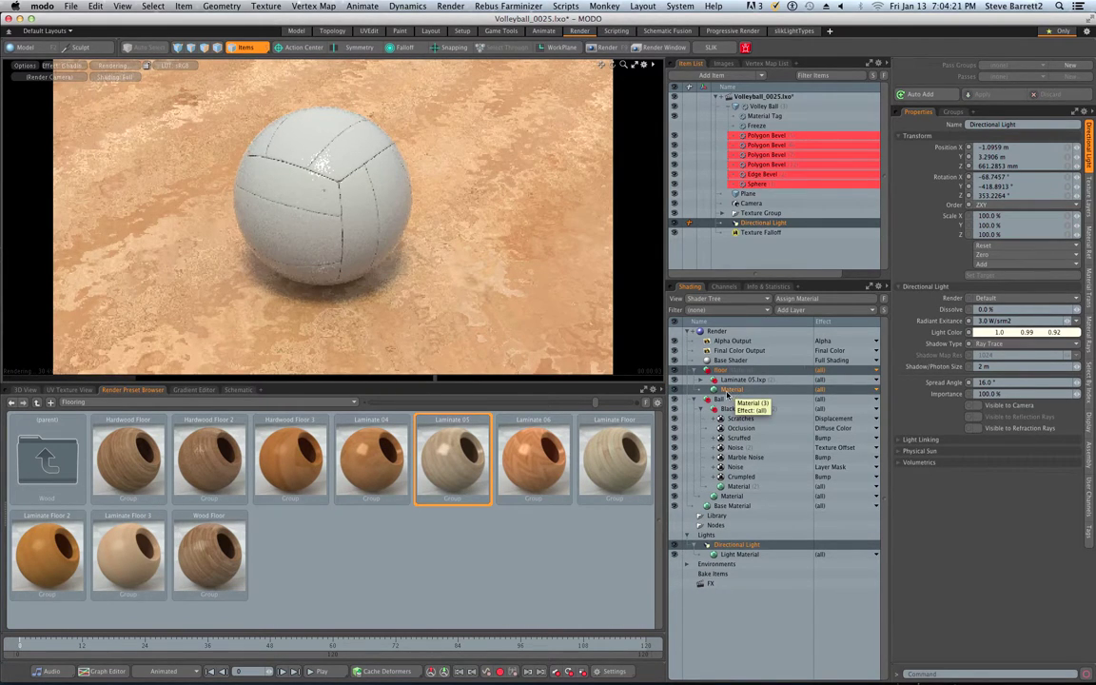
# Inspect and hide the Laminate 05 group in the floor material, then add the Wood Floor preset above it.
pyautogui.click(700, 380)
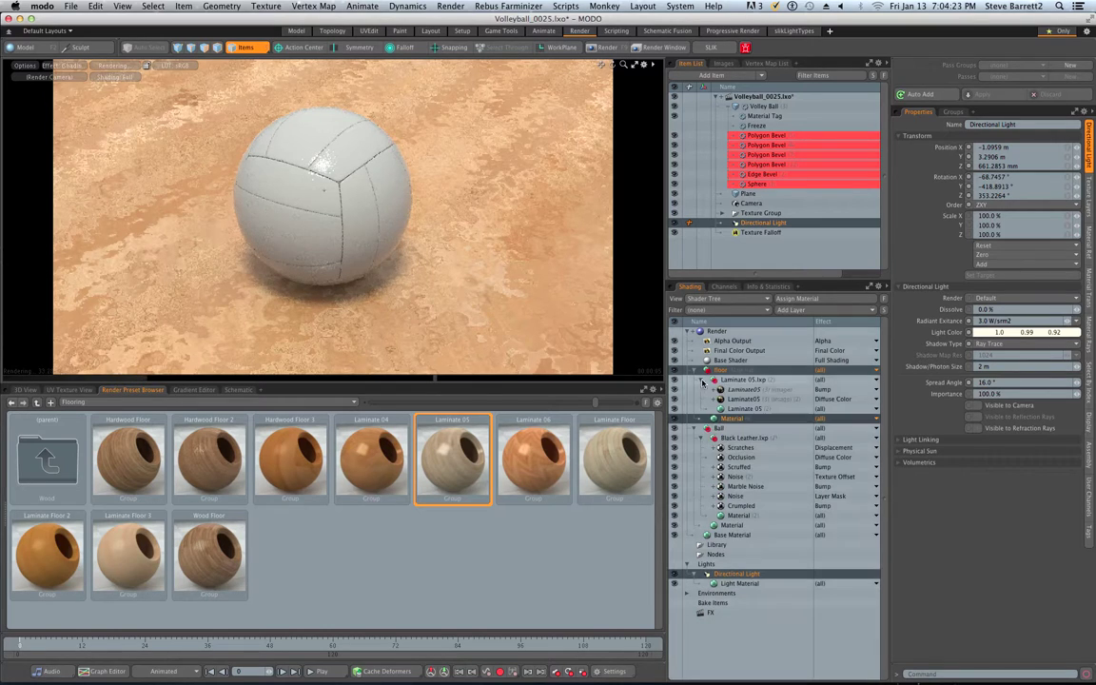
pyautogui.click(752, 408)
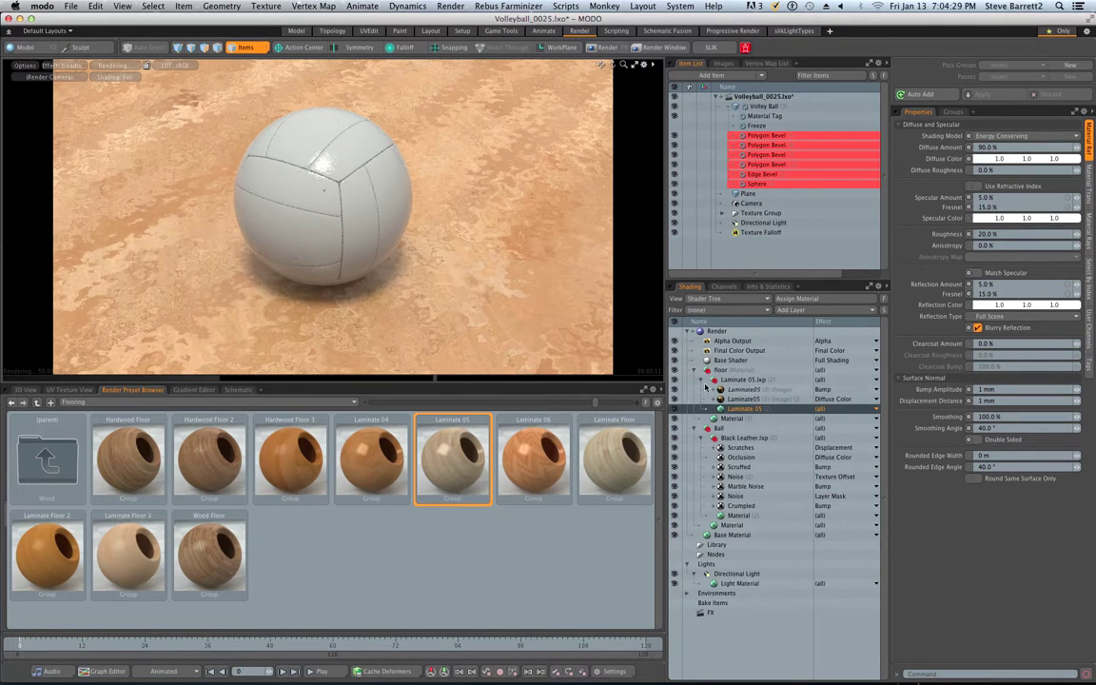
pyautogui.click(700, 380)
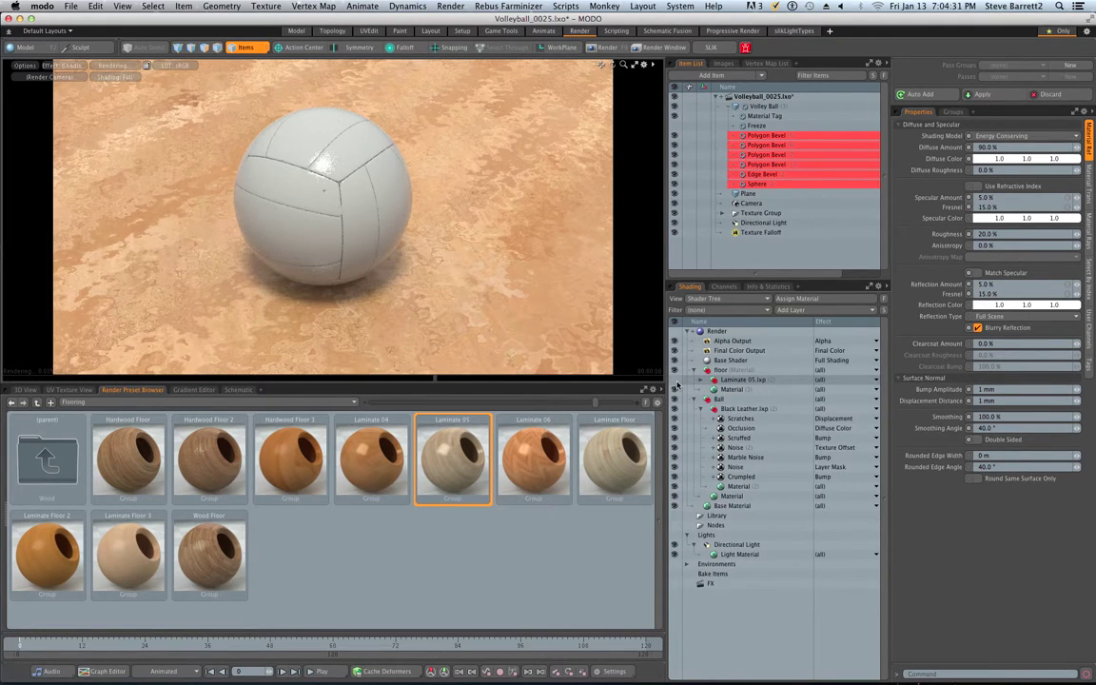
pyautogui.click(675, 380)
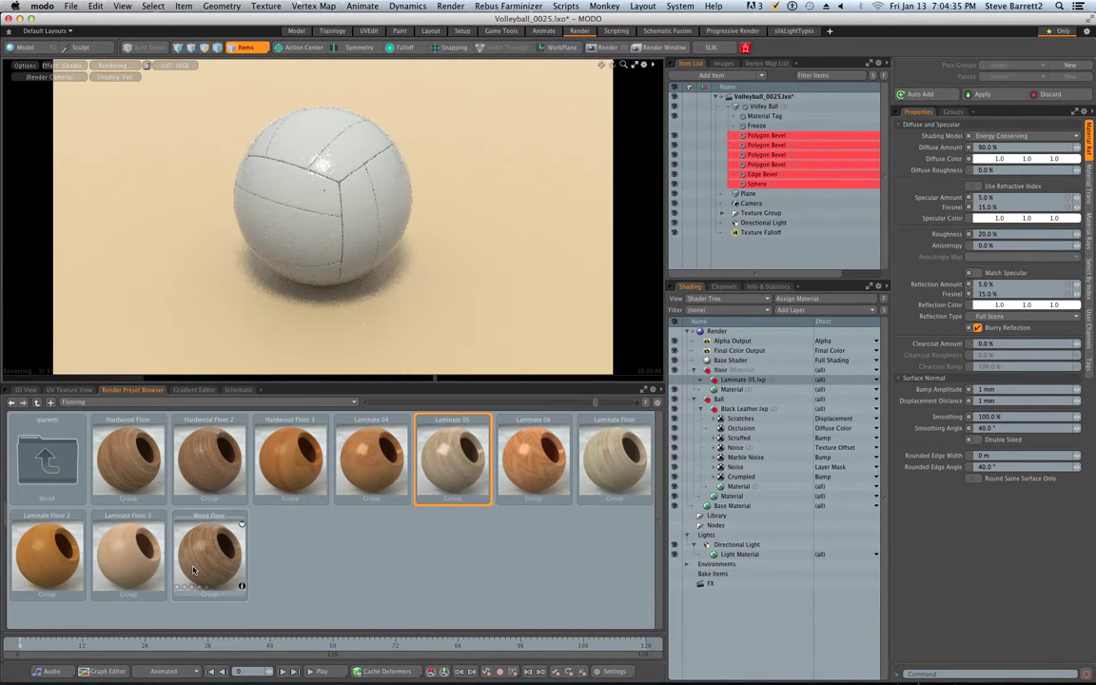
pyautogui.moveTo(193, 570); pyautogui.dragTo(759, 377)
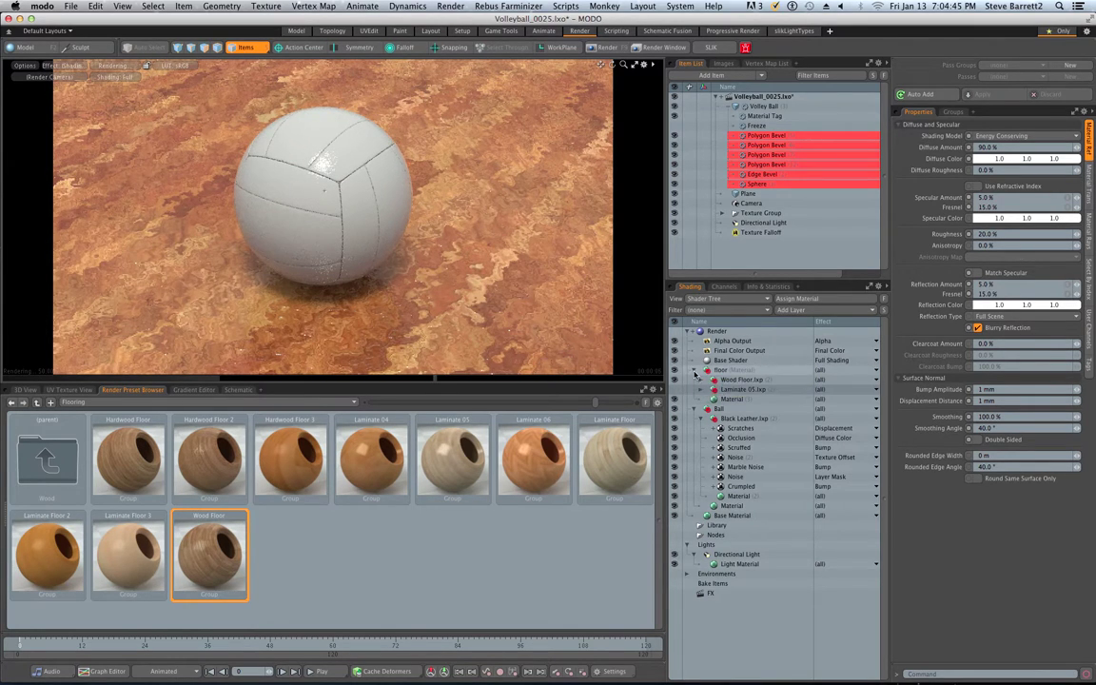
pyautogui.click(694, 370)
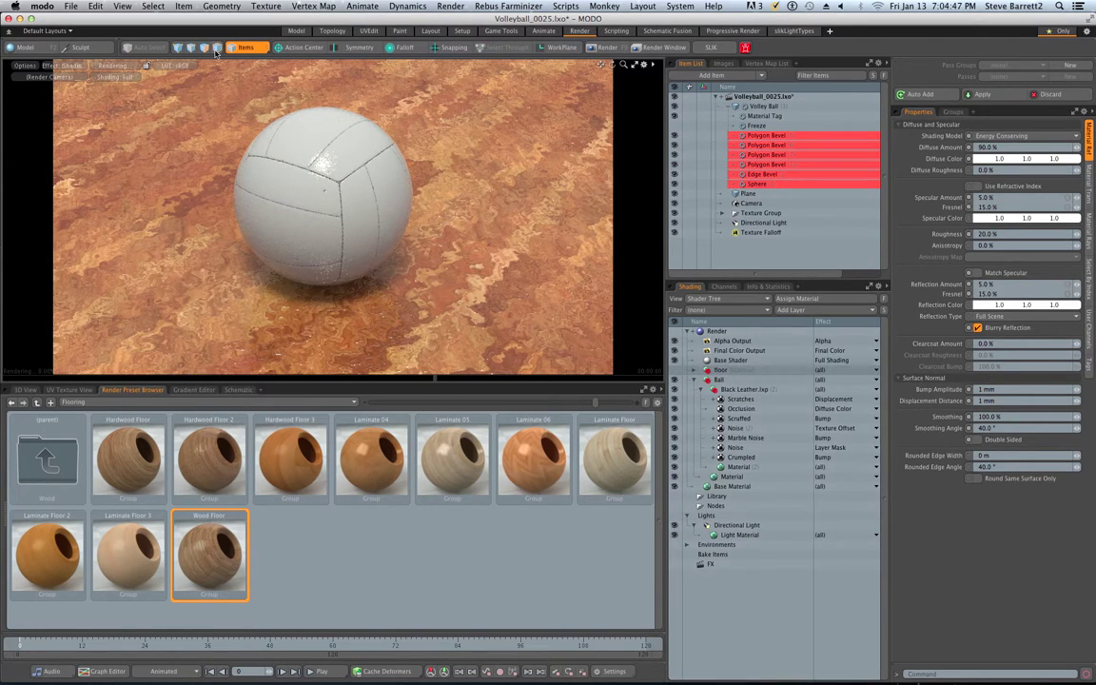
# Switch to Safari and look through the Floors subcategories on textures.com for a suitable floor image.
pyautogui.moveTo(191, 680)
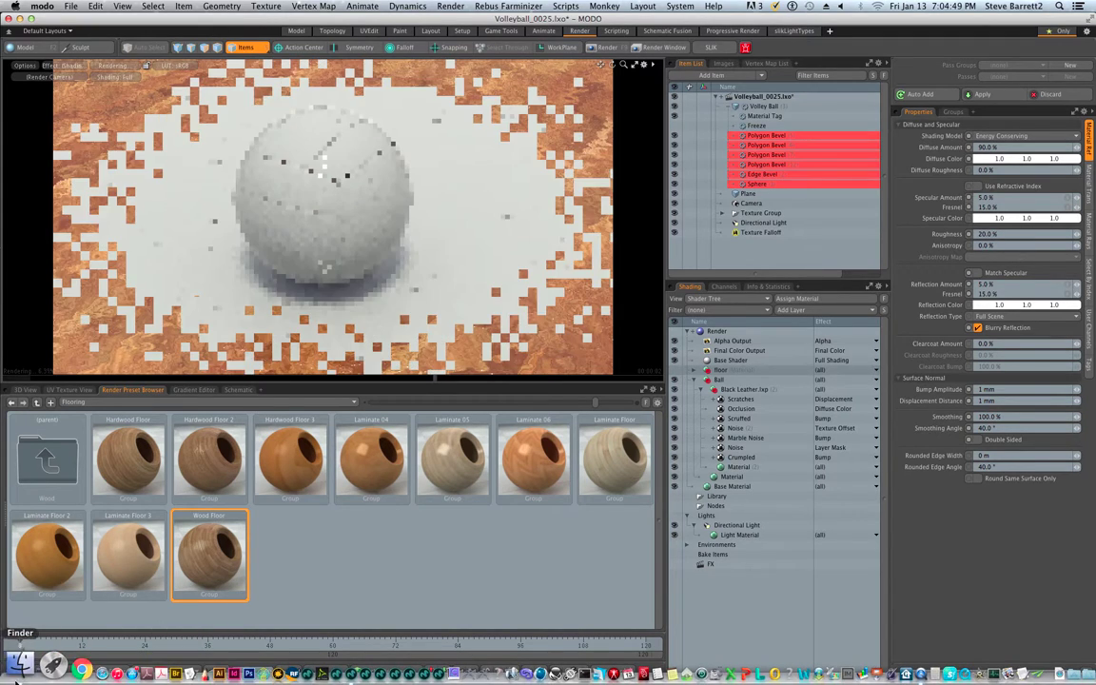
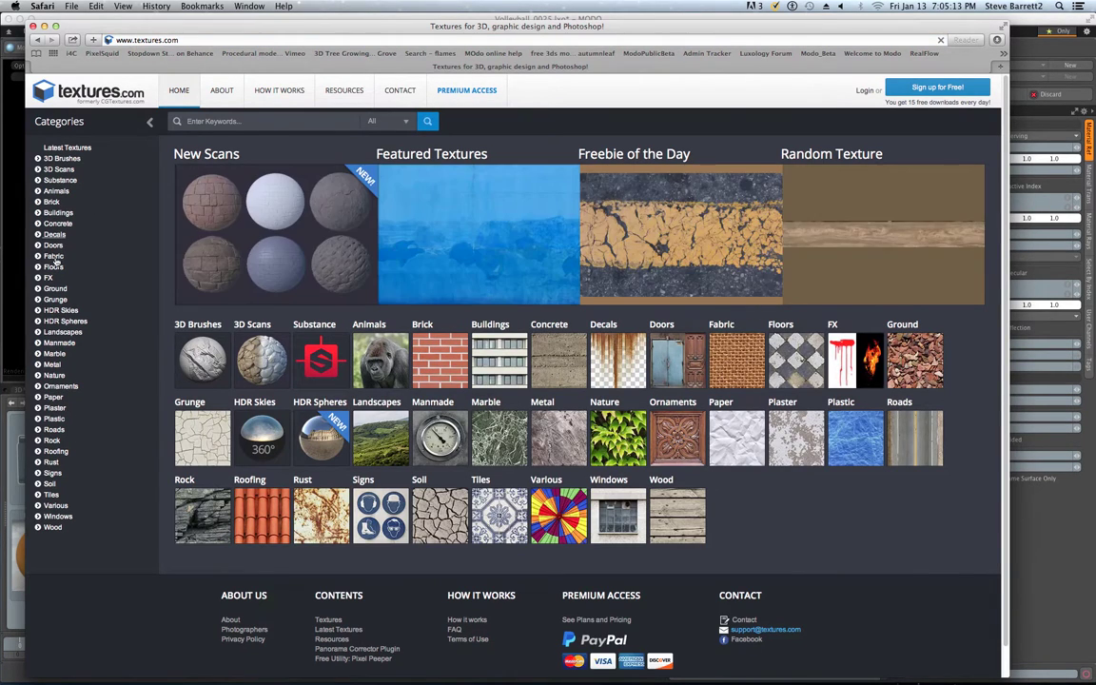
pyautogui.click(53, 268)
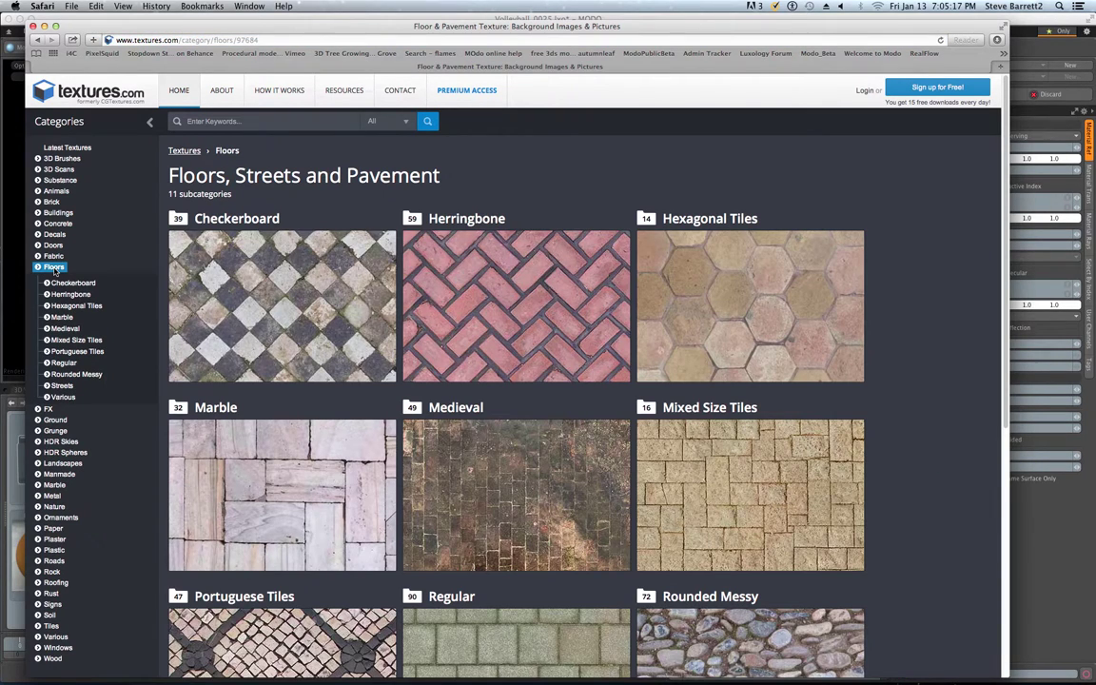
pyautogui.scroll(-5, 683, 507)
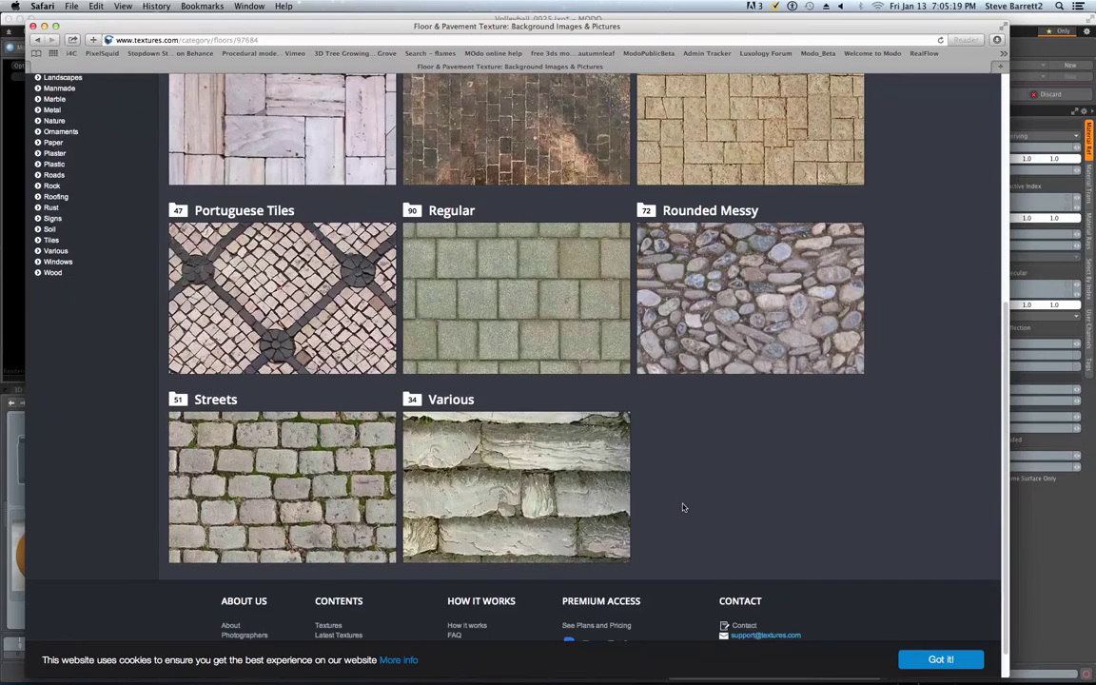
pyautogui.scroll(4, 682, 507)
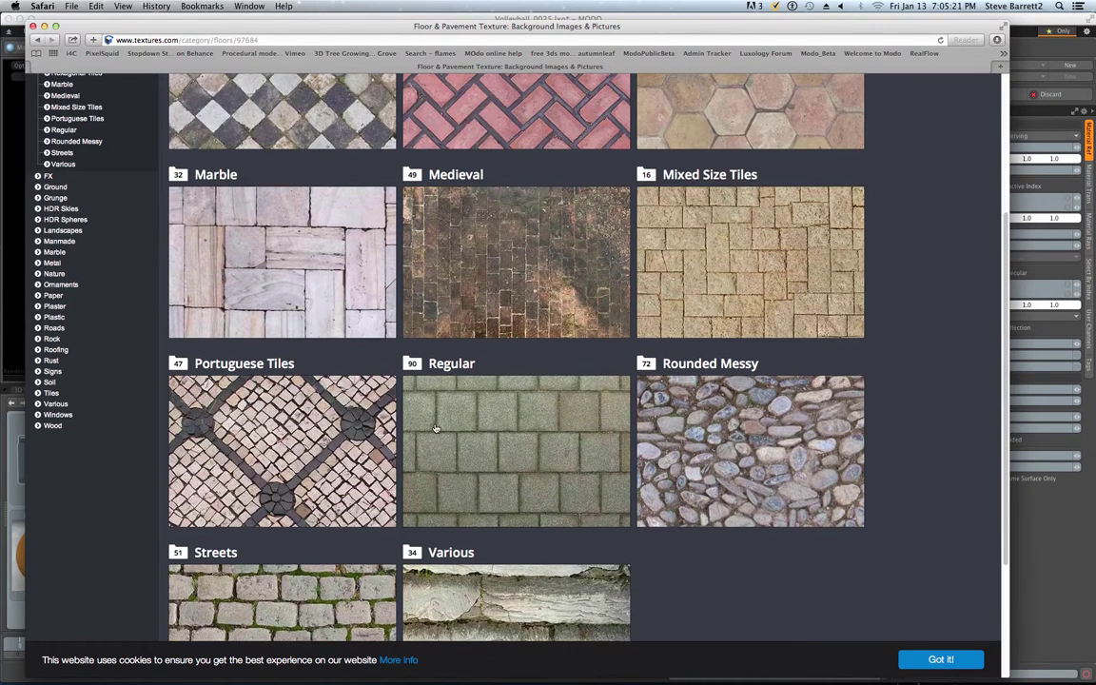
pyautogui.scroll(2, 285, 333)
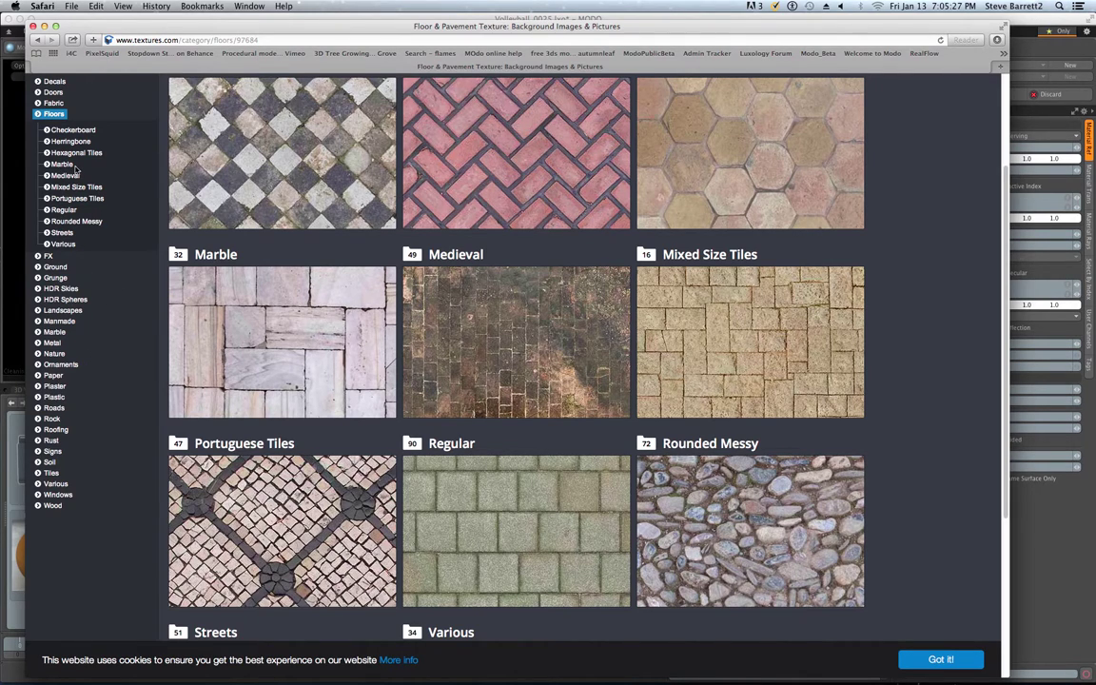
pyautogui.scroll(1, 76, 167)
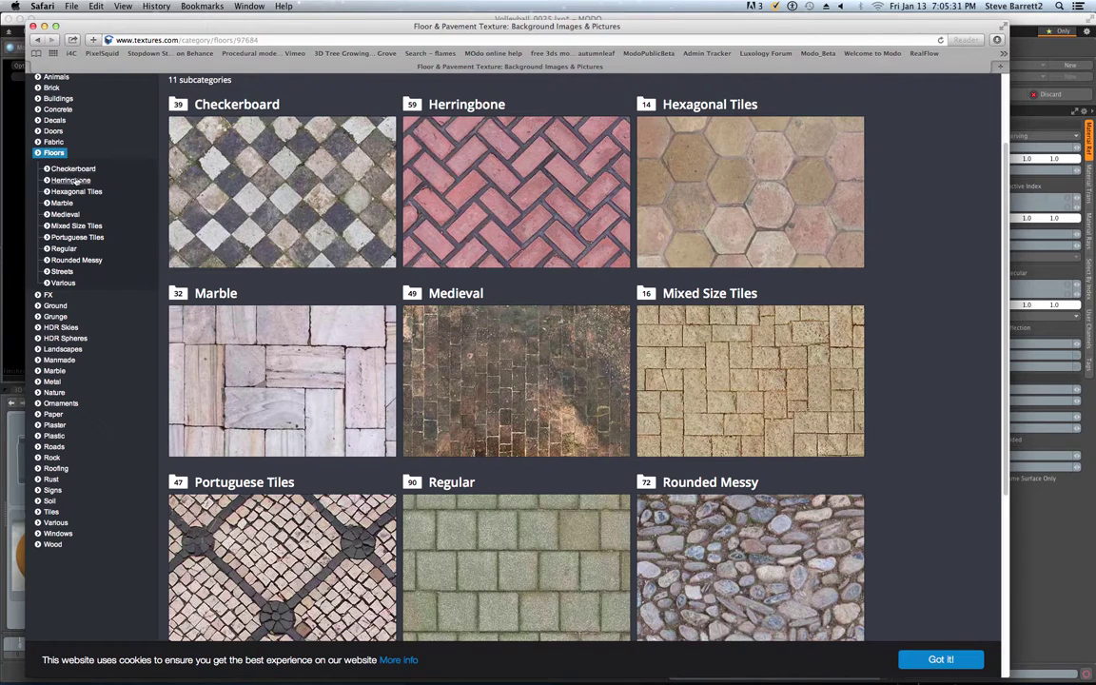
pyautogui.scroll(-1, 703, 362)
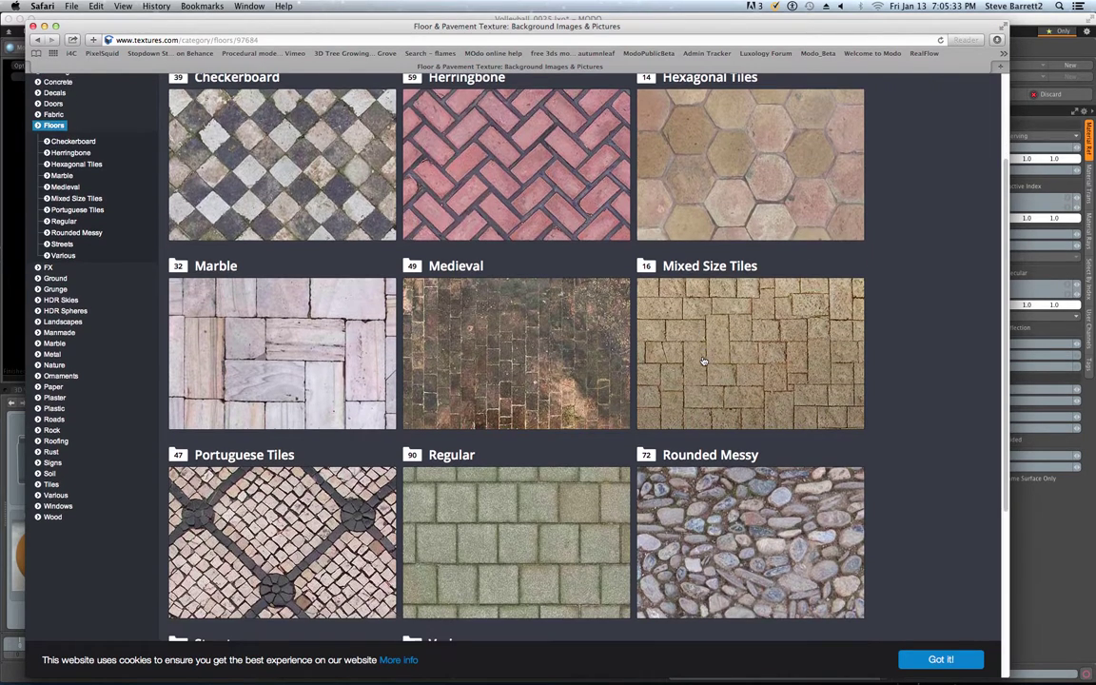
pyautogui.scroll(-5, 703, 361)
pyautogui.scroll(4, 79, 476)
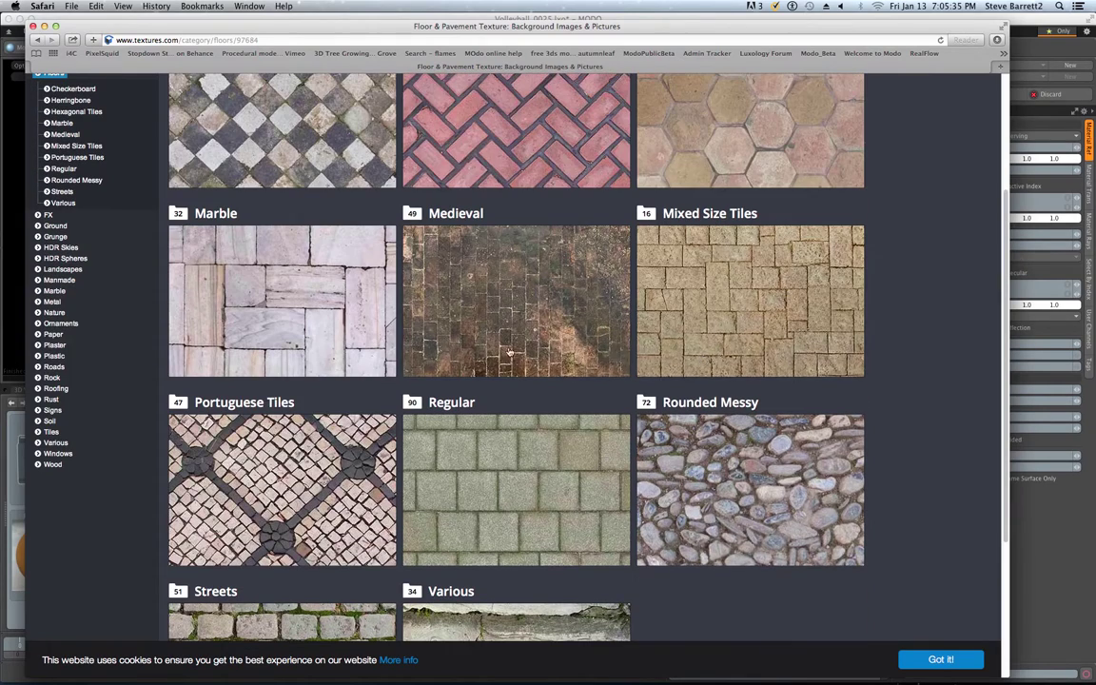
# Open the Wood category and its Planks subcategory on textures.com, and look through the plank types.
pyautogui.click(50, 464)
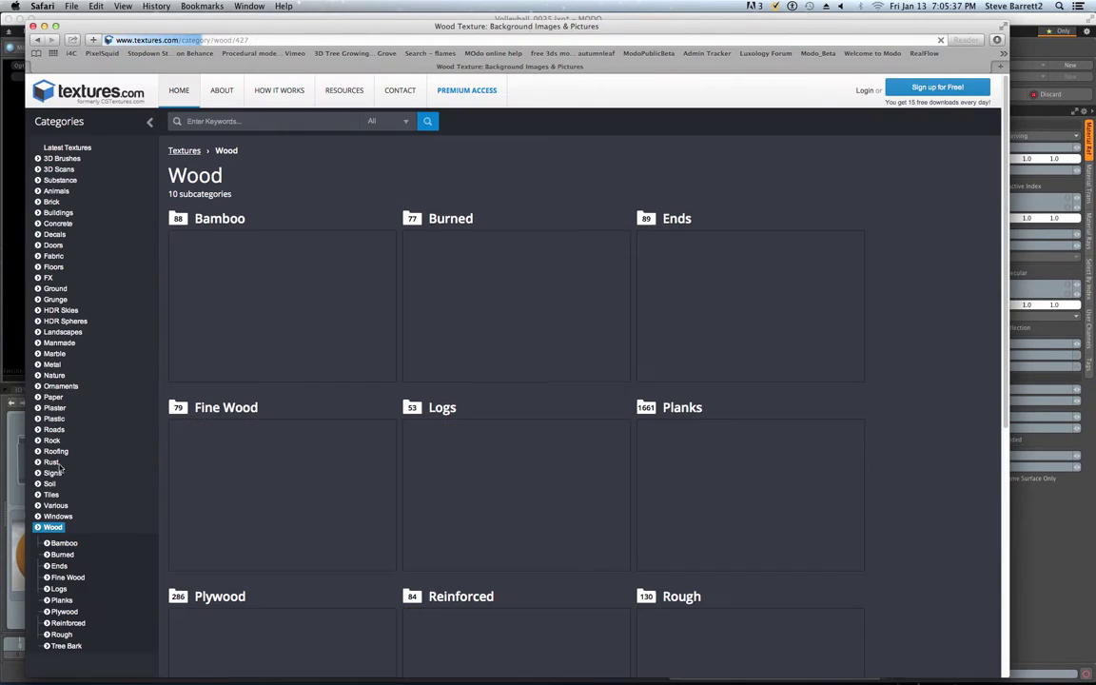
pyautogui.scroll(-5, 108, 486)
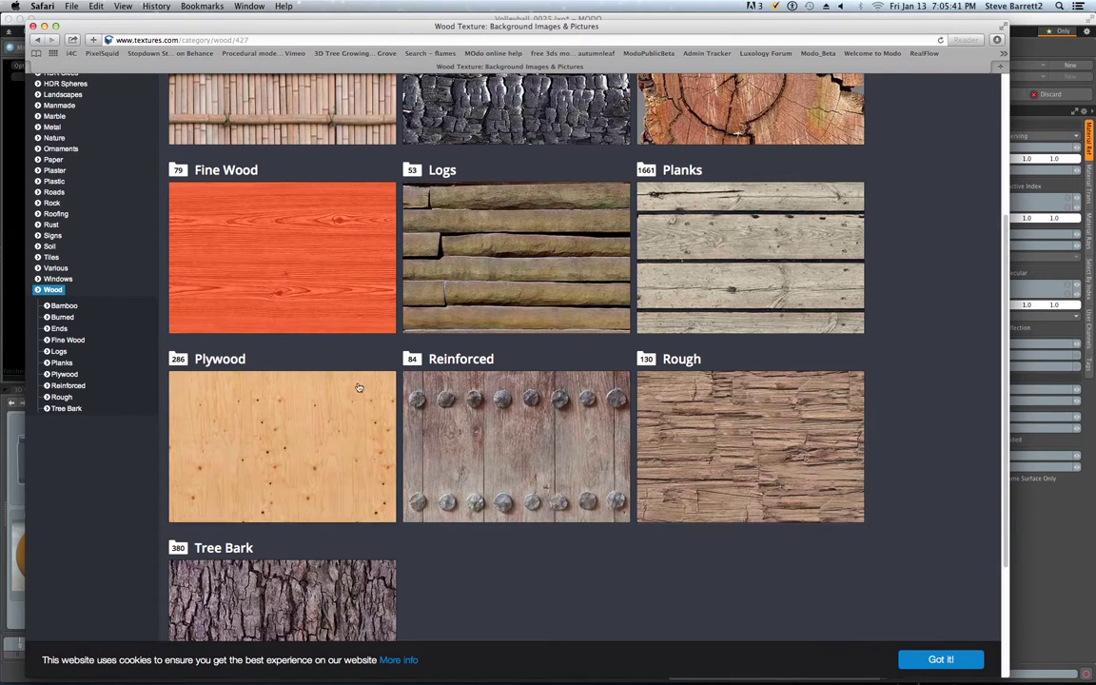
pyautogui.click(61, 362)
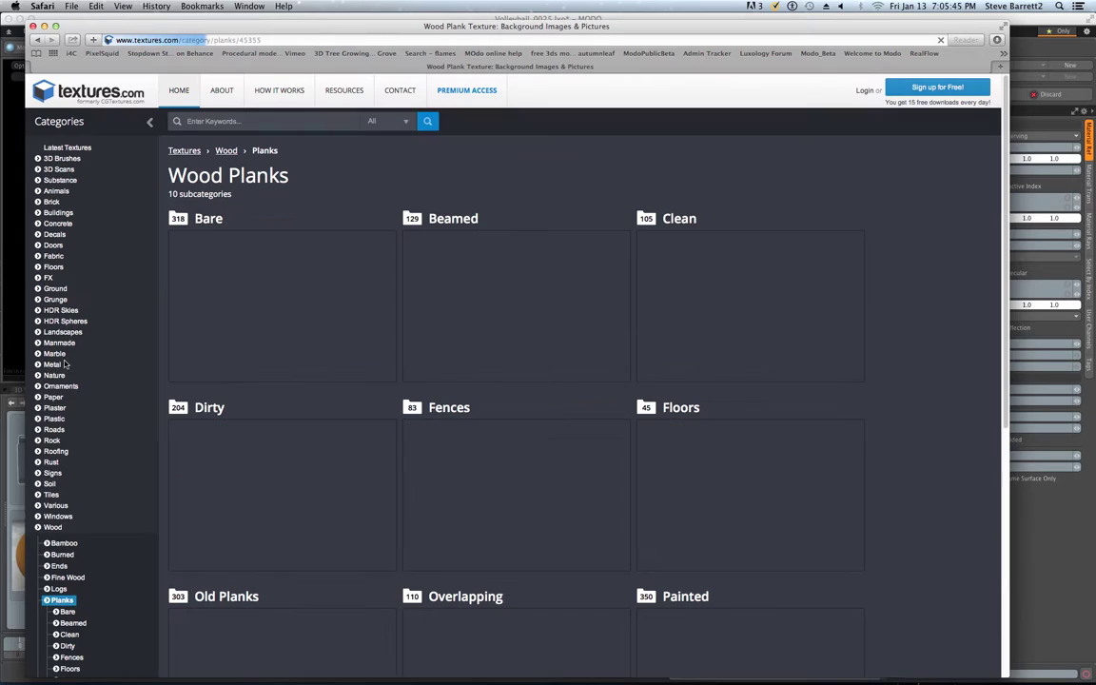
pyautogui.scroll(-5, 761, 432)
pyautogui.scroll(5, 761, 432)
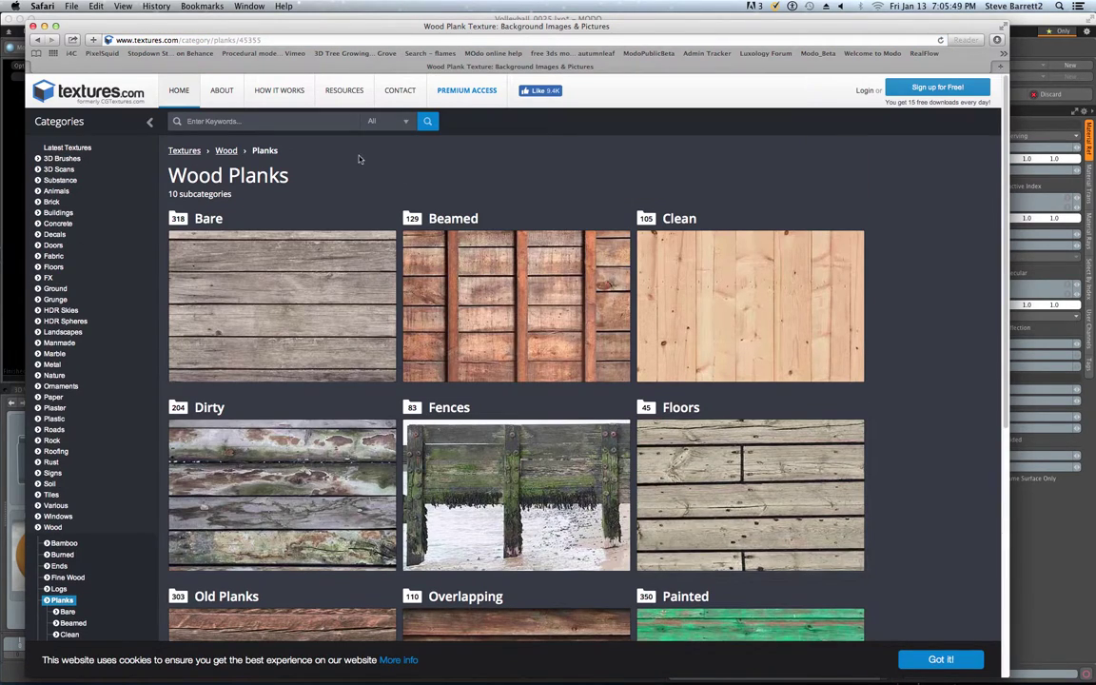
# Search textures.com for "floor" and look through the results for a suitable wood floor.
pyautogui.write('floor')
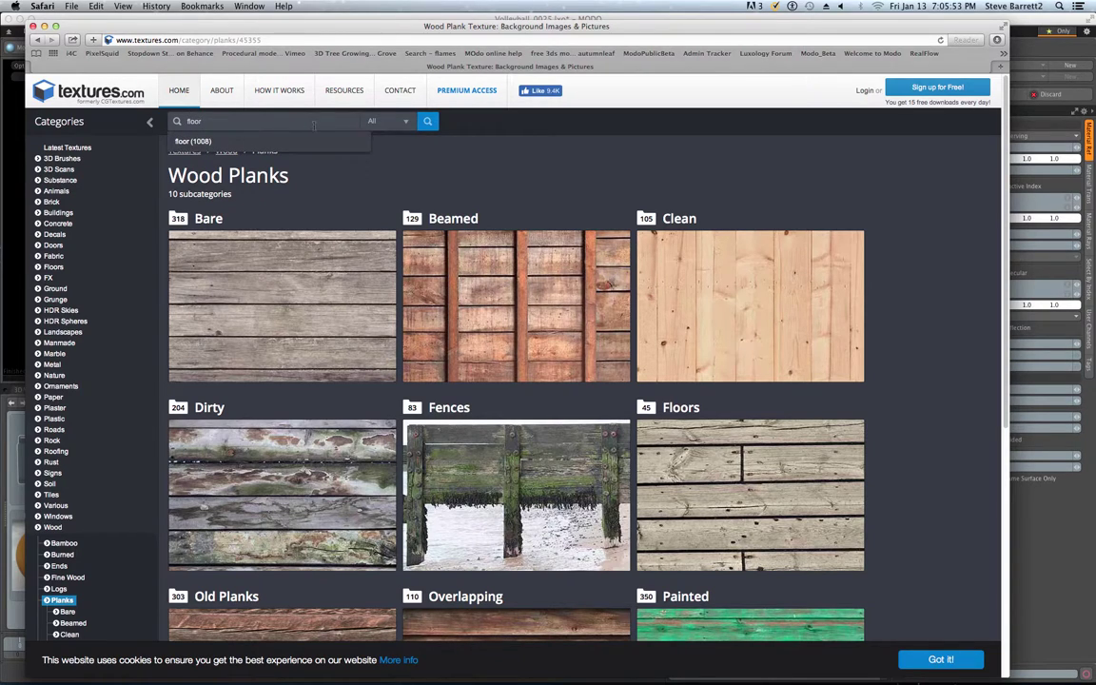
pyautogui.press('Return')
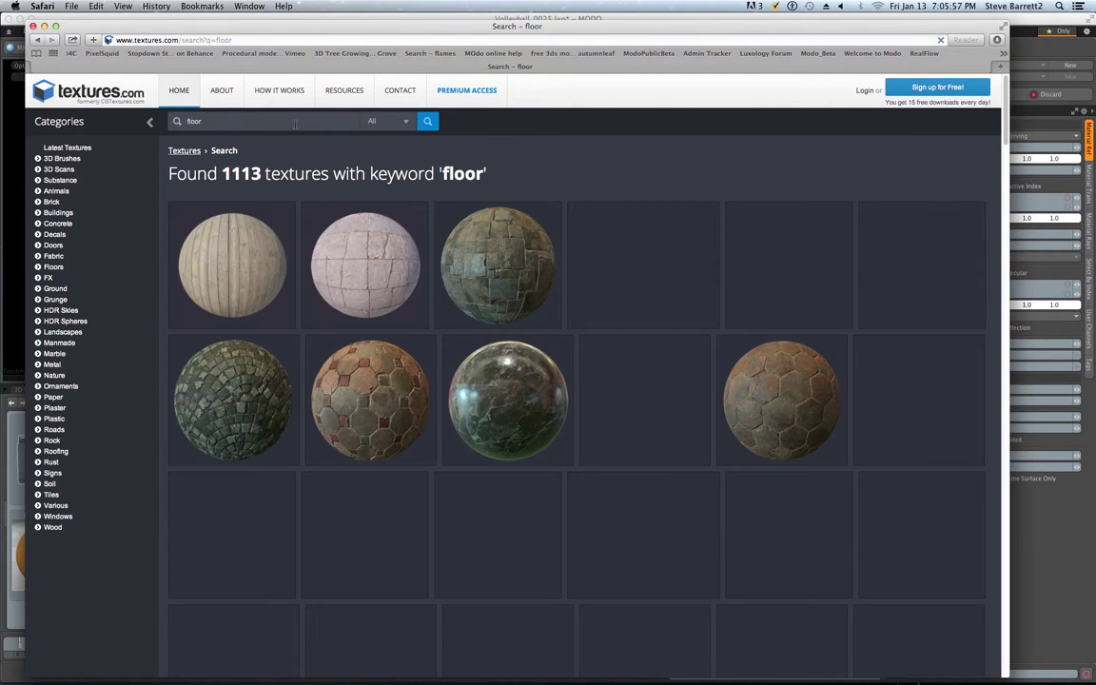
pyautogui.scroll(-5, 818, 571)
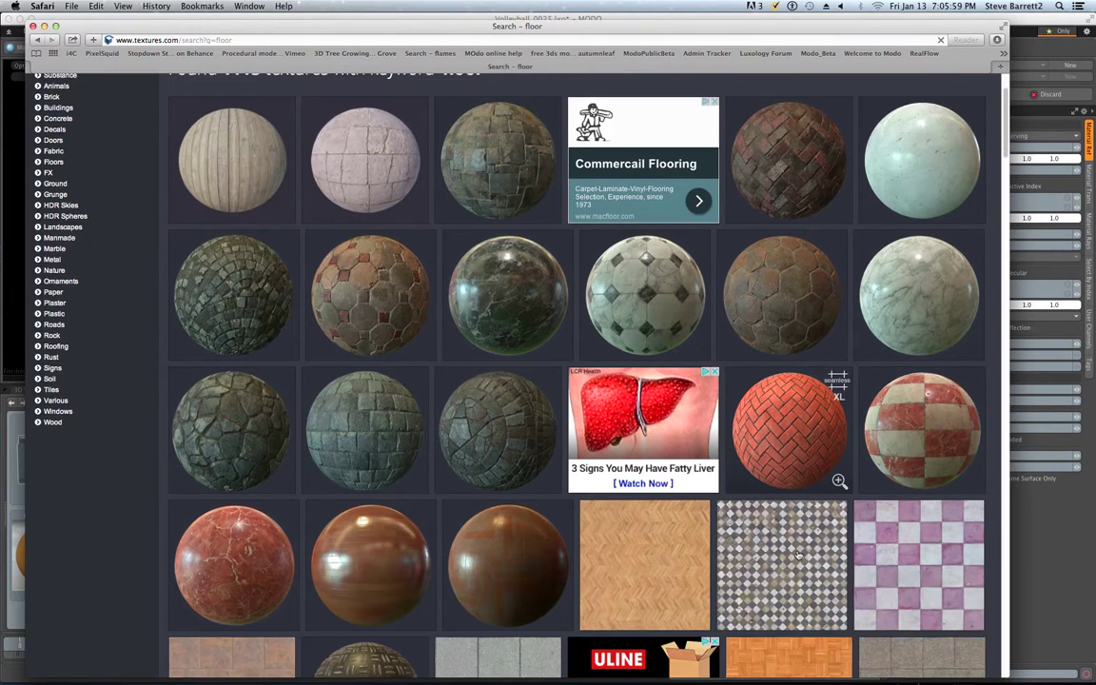
pyautogui.scroll(-4, 799, 554)
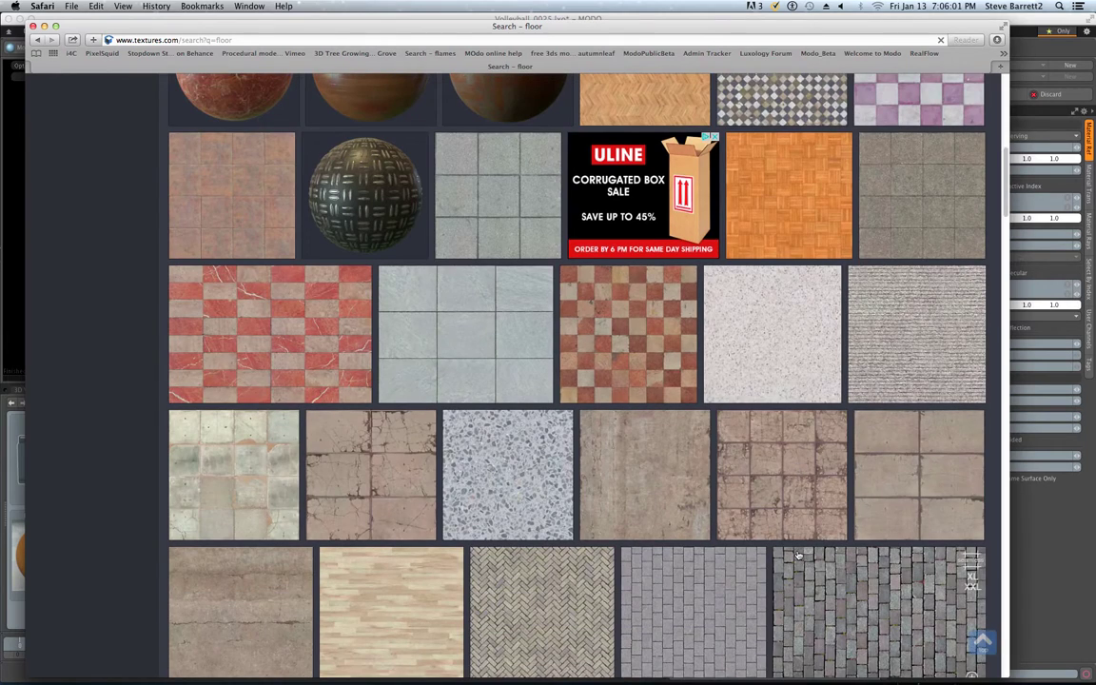
pyautogui.scroll(-3, 798, 555)
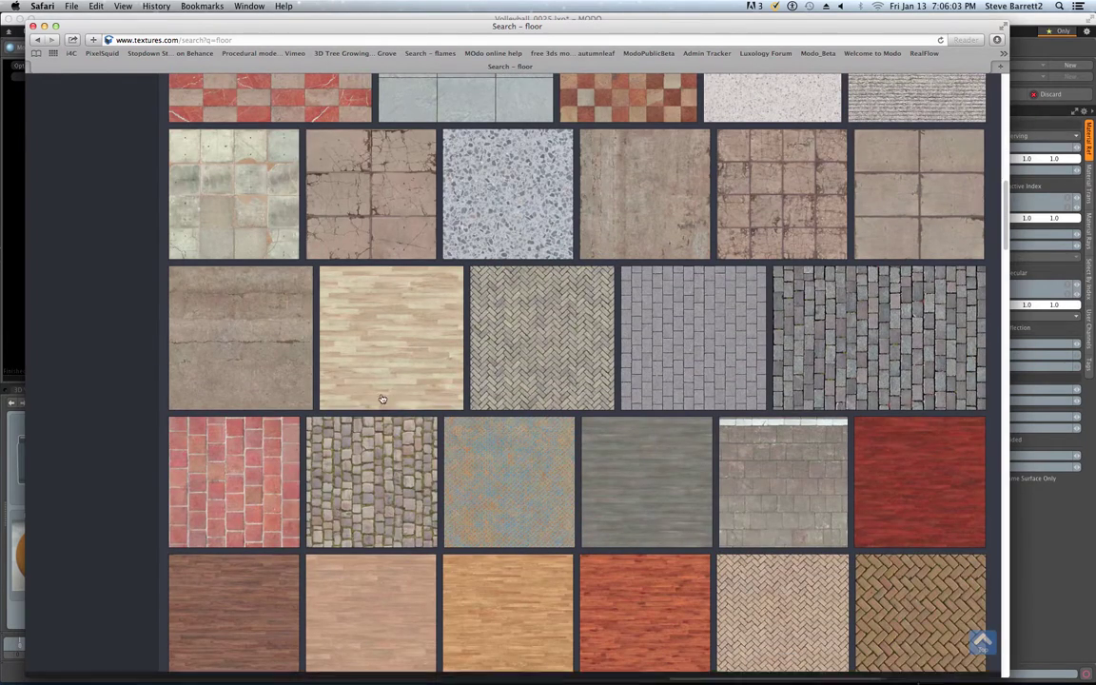
pyautogui.moveTo(378, 390)
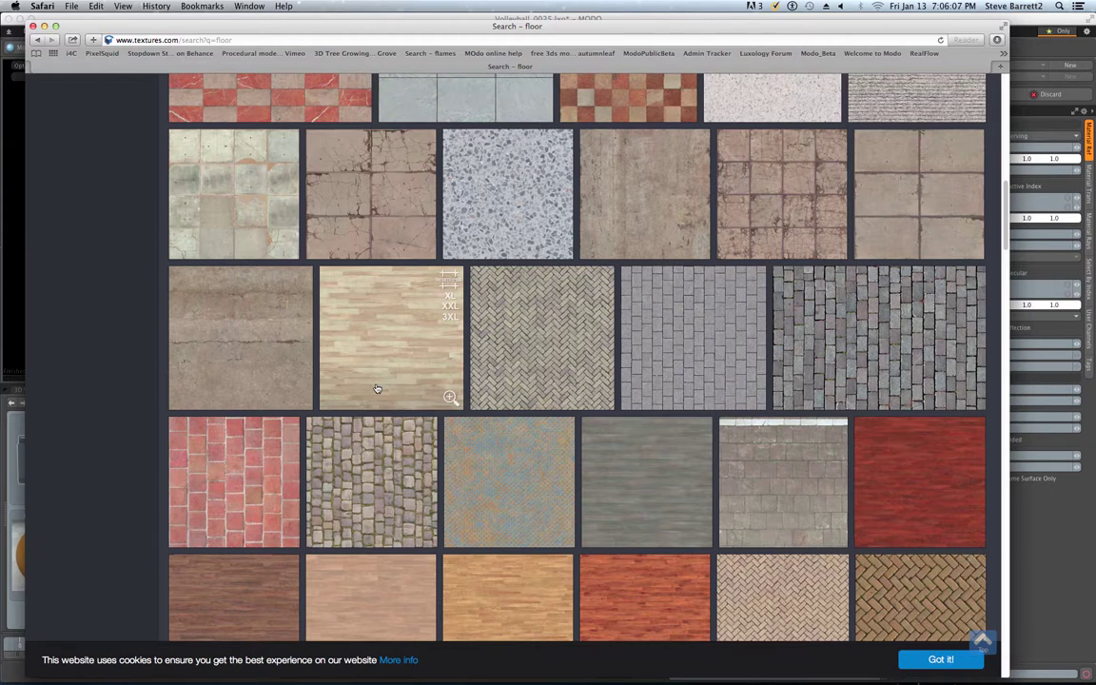
pyautogui.scroll(-2, 591, 488)
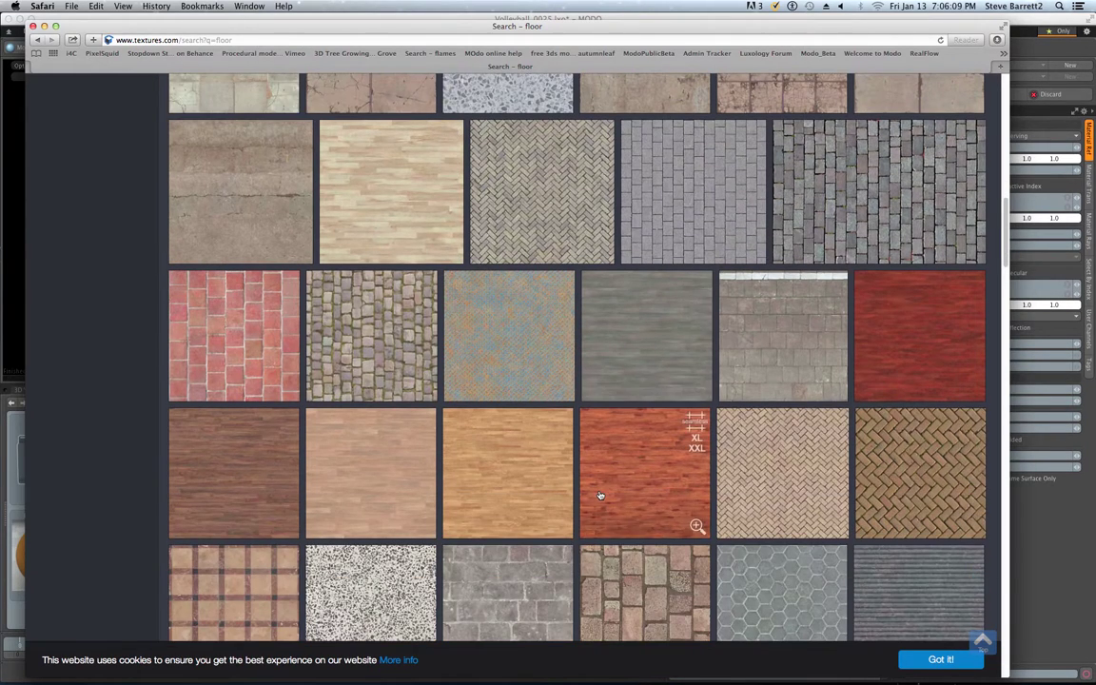
pyautogui.scroll(-4, 597, 495)
pyautogui.scroll(-4, 601, 494)
pyautogui.scroll(6, 600, 495)
pyautogui.scroll(-10, 601, 495)
pyautogui.scroll(7, 600, 494)
pyautogui.scroll(3, 600, 494)
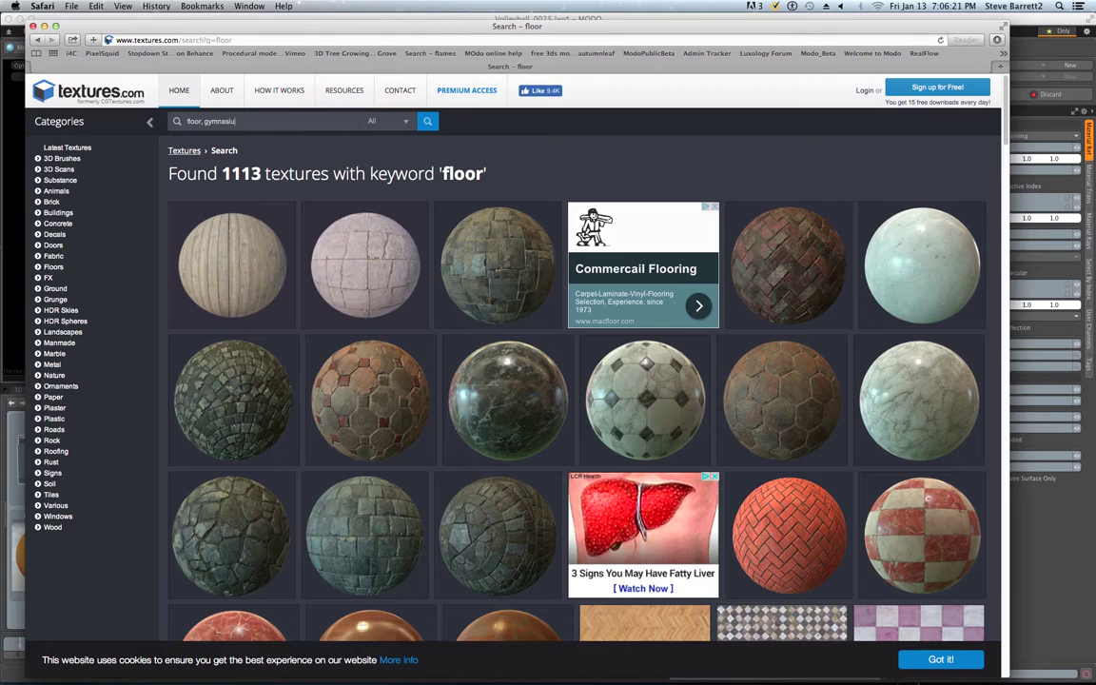
# Search for "floor, gymnasium" and refine the search to "floor, hardwood".
pyautogui.press('Return')
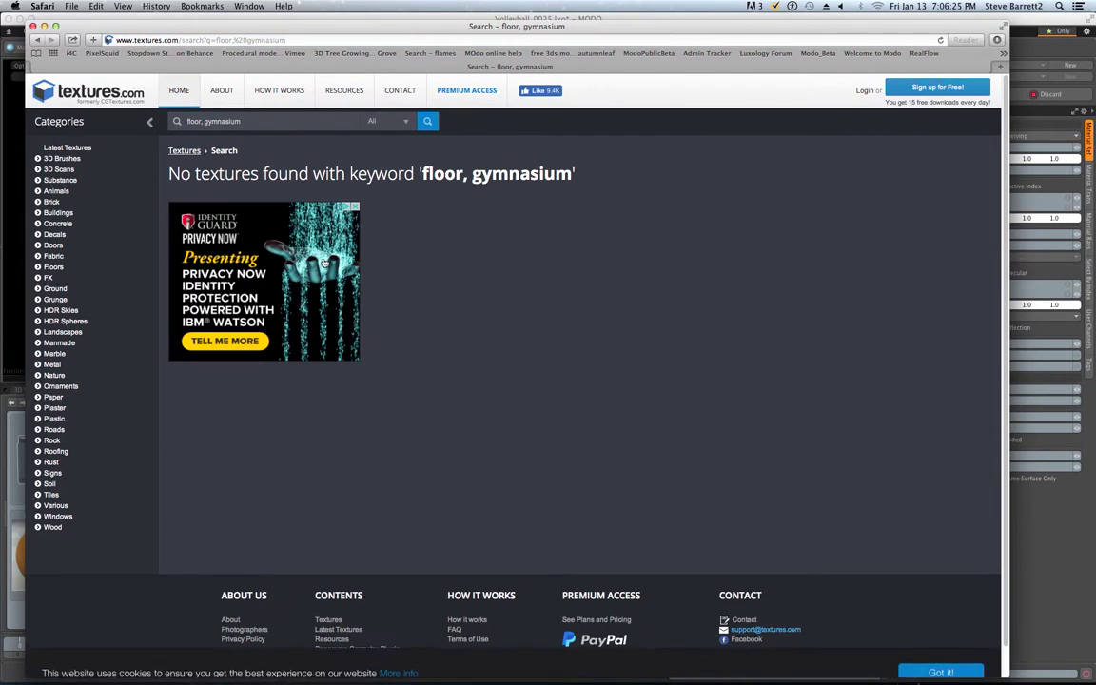
pyautogui.moveTo(205, 122); pyautogui.dragTo(240, 129)
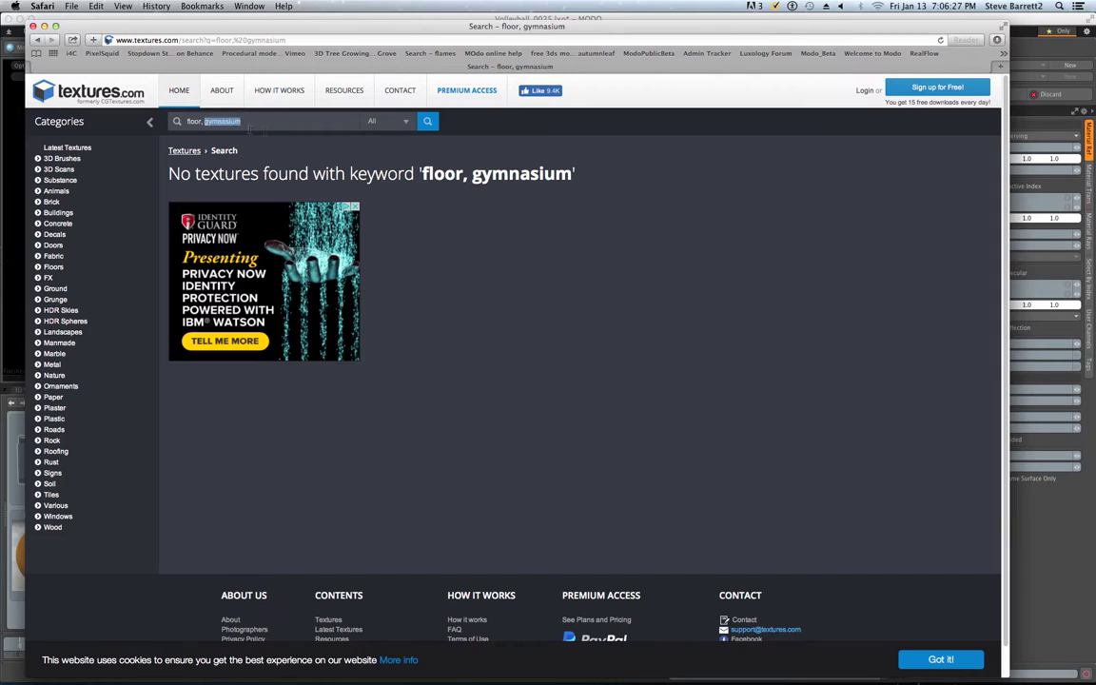
pyautogui.write('wood')
pyautogui.press('Return')
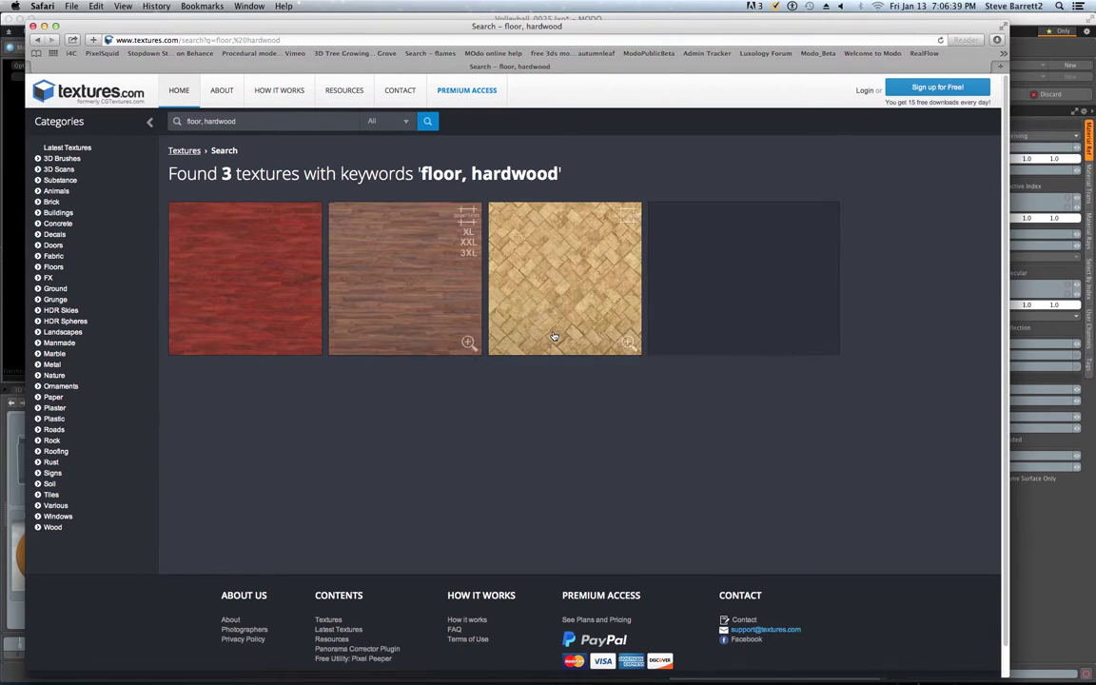
# Open the brown hardwood texture WoodFine0032 from the results and look through its seamless and single-plank images.
pyautogui.click(393, 302)
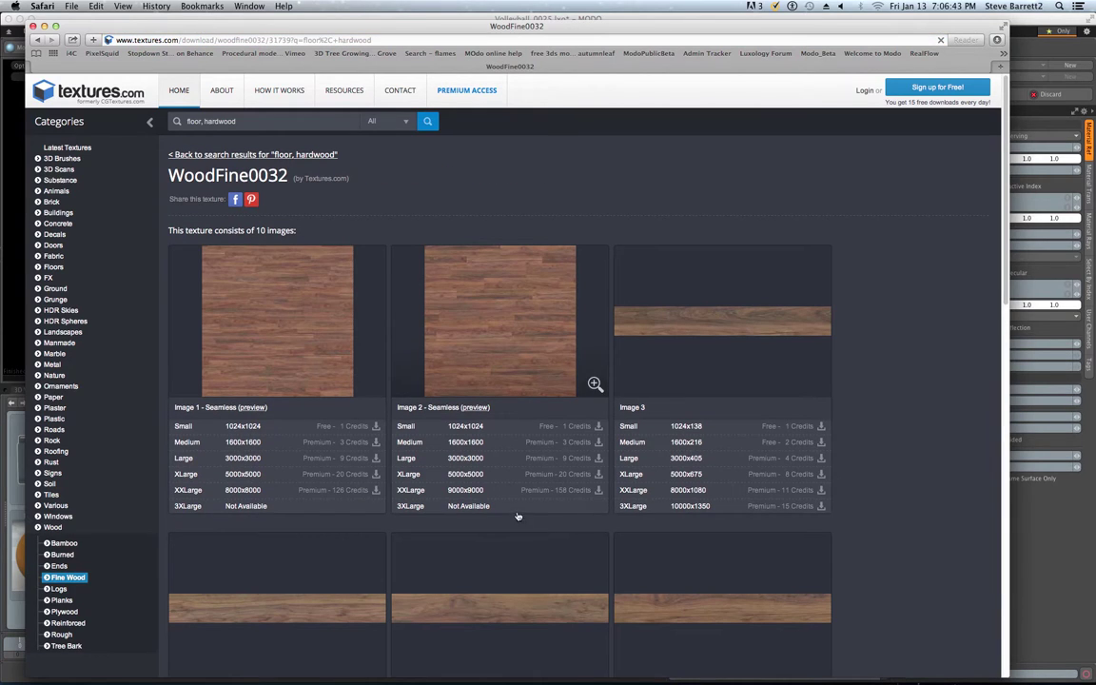
pyautogui.scroll(-3, 515, 511)
pyautogui.scroll(3, 526, 513)
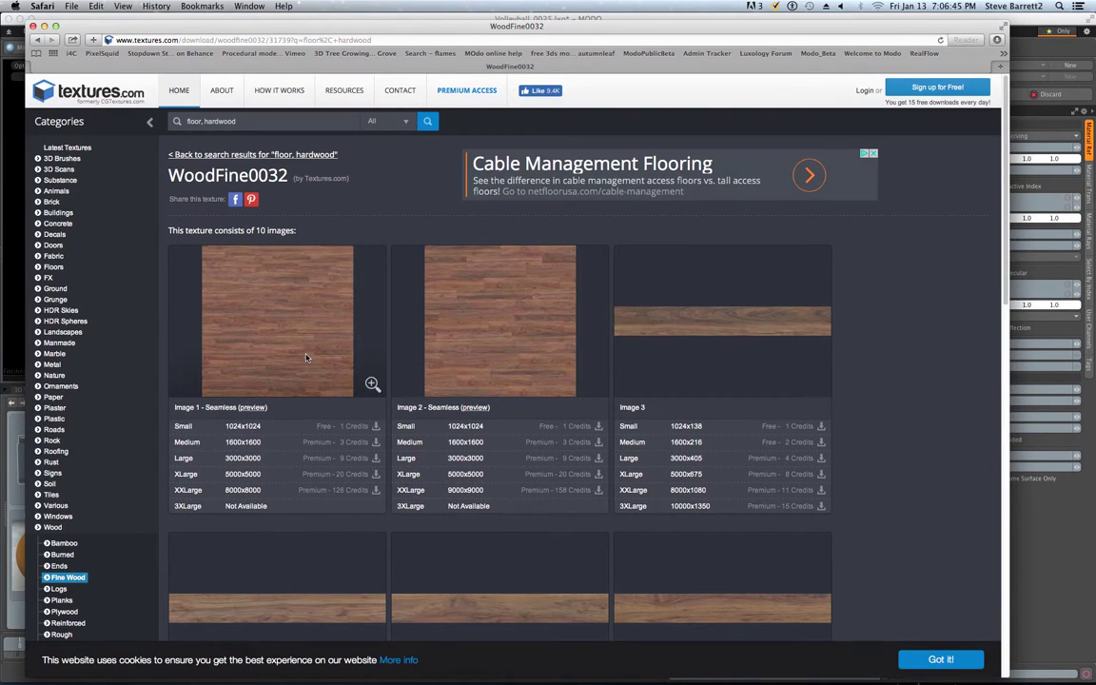
pyautogui.moveTo(371, 384)
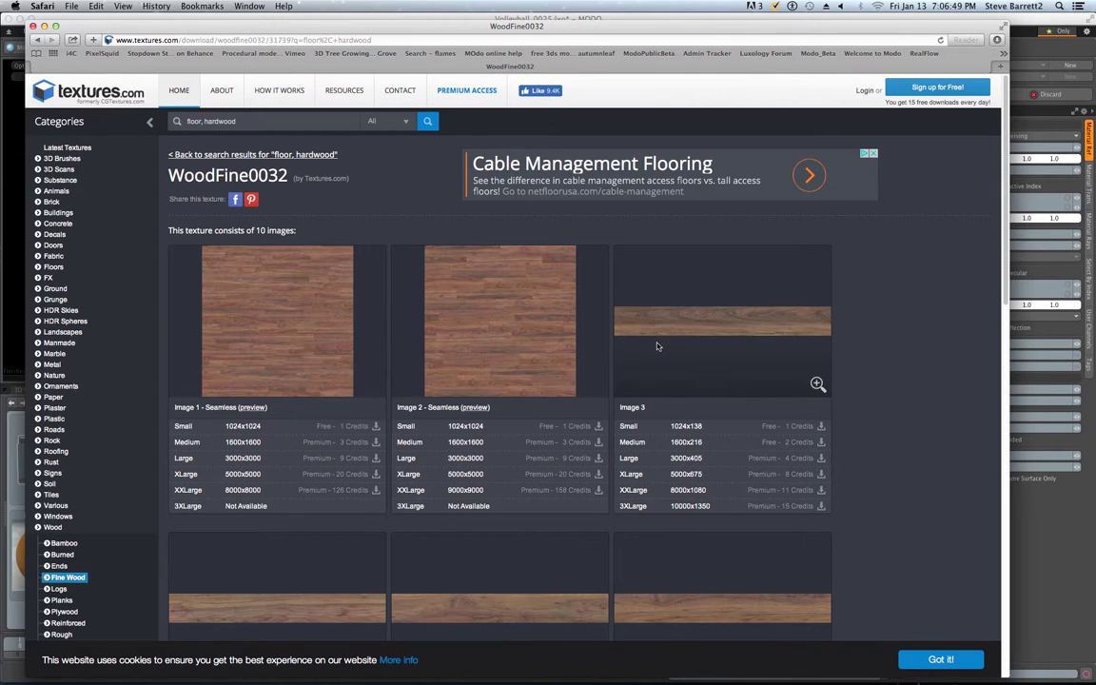
pyautogui.scroll(-15, 553, 453)
pyautogui.scroll(15, 552, 453)
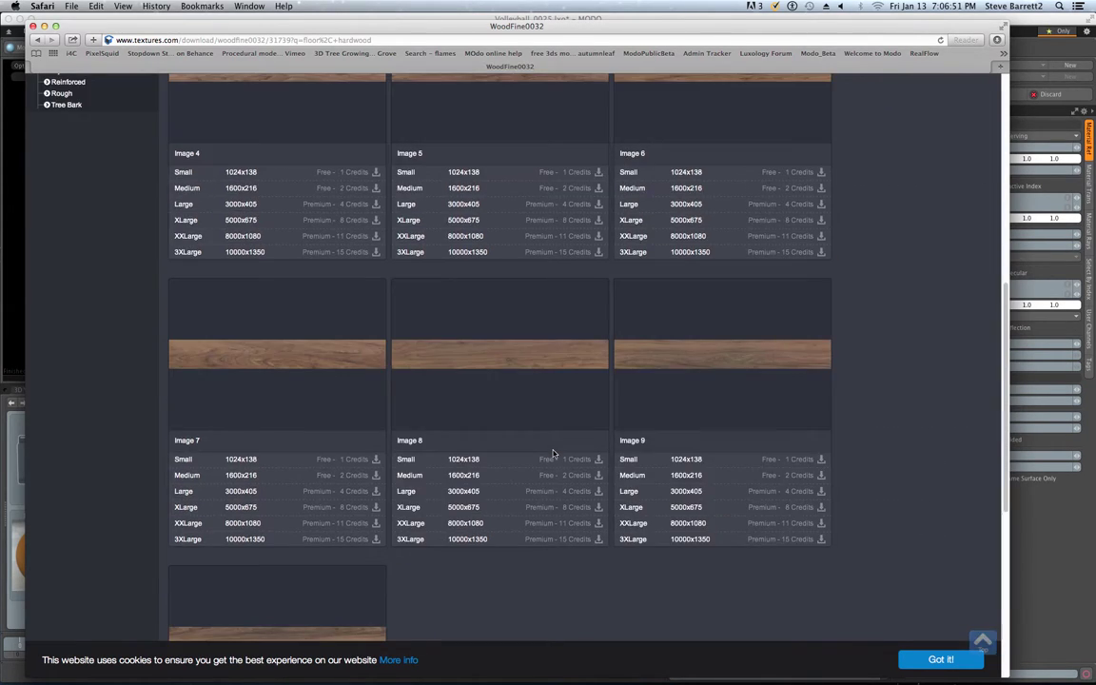
pyautogui.scroll(-3, 553, 453)
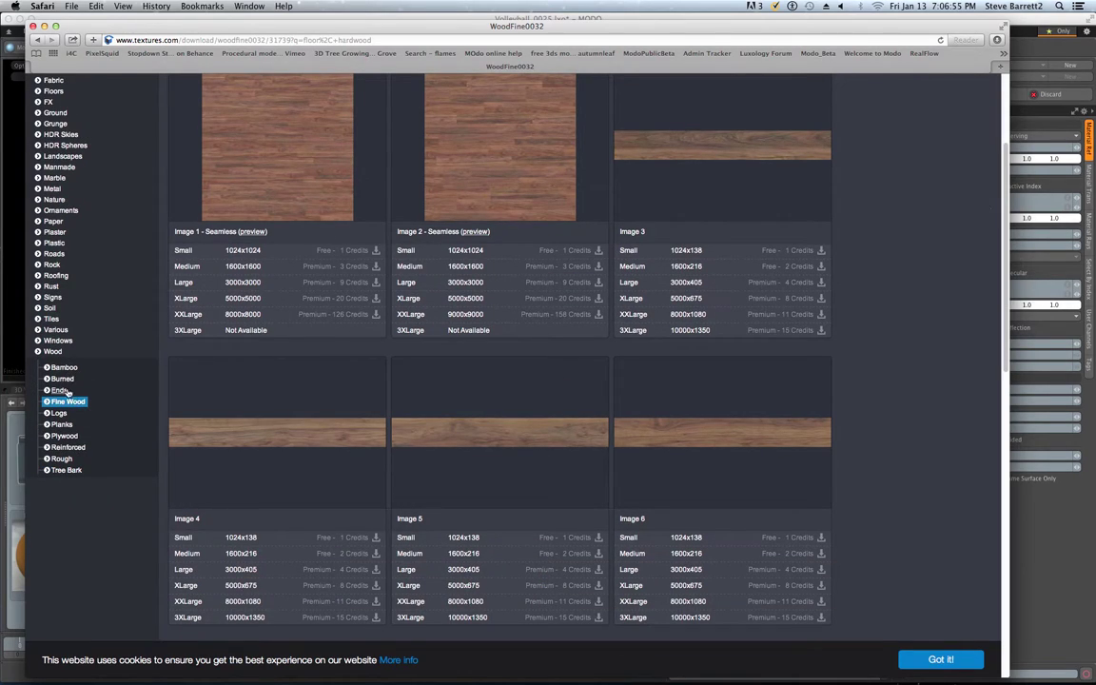
# Go back to the Planks category under Wood and look over its subcategories.
pyautogui.click(59, 425)
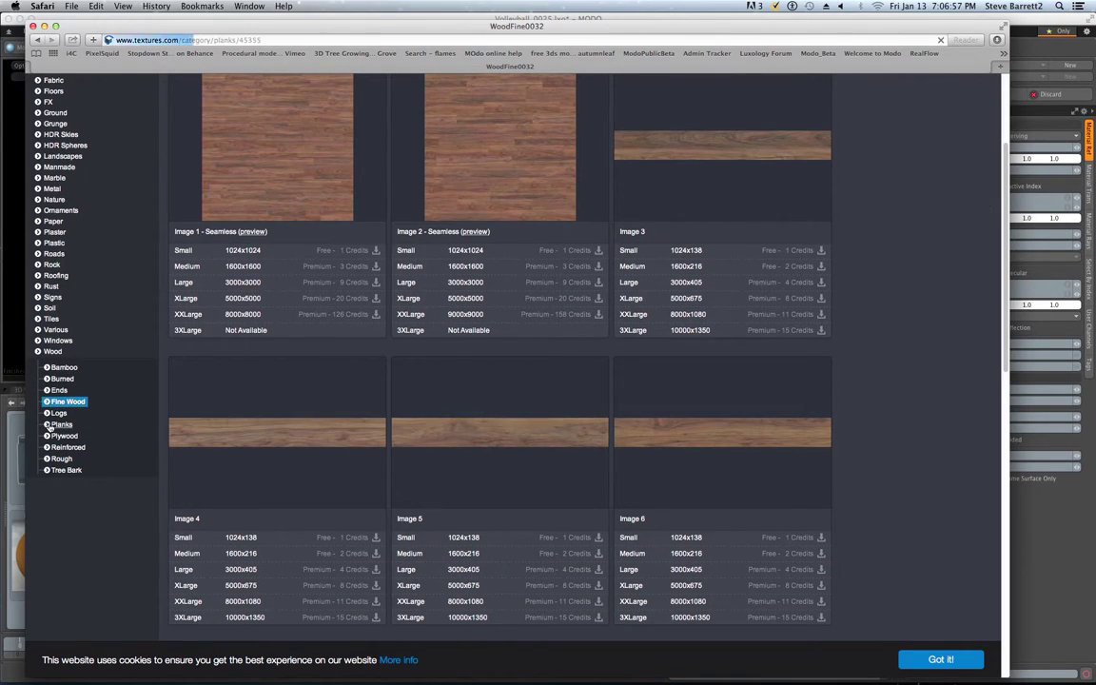
pyautogui.scroll(-3, 498, 494)
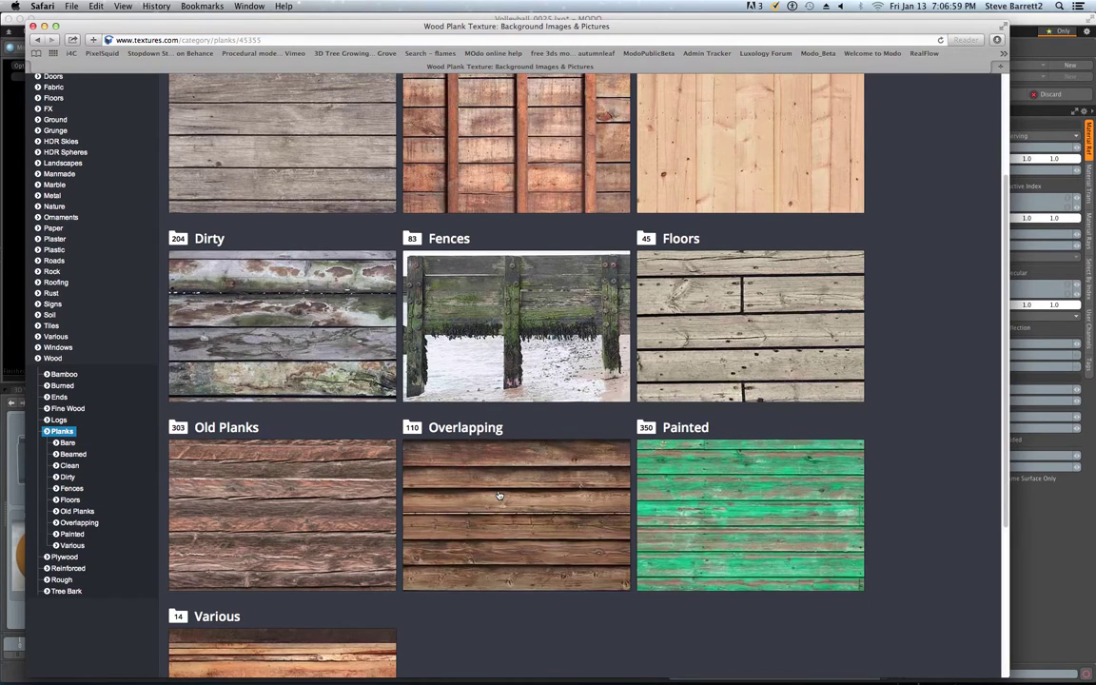
pyautogui.scroll(-4, 498, 493)
pyautogui.scroll(7, 497, 494)
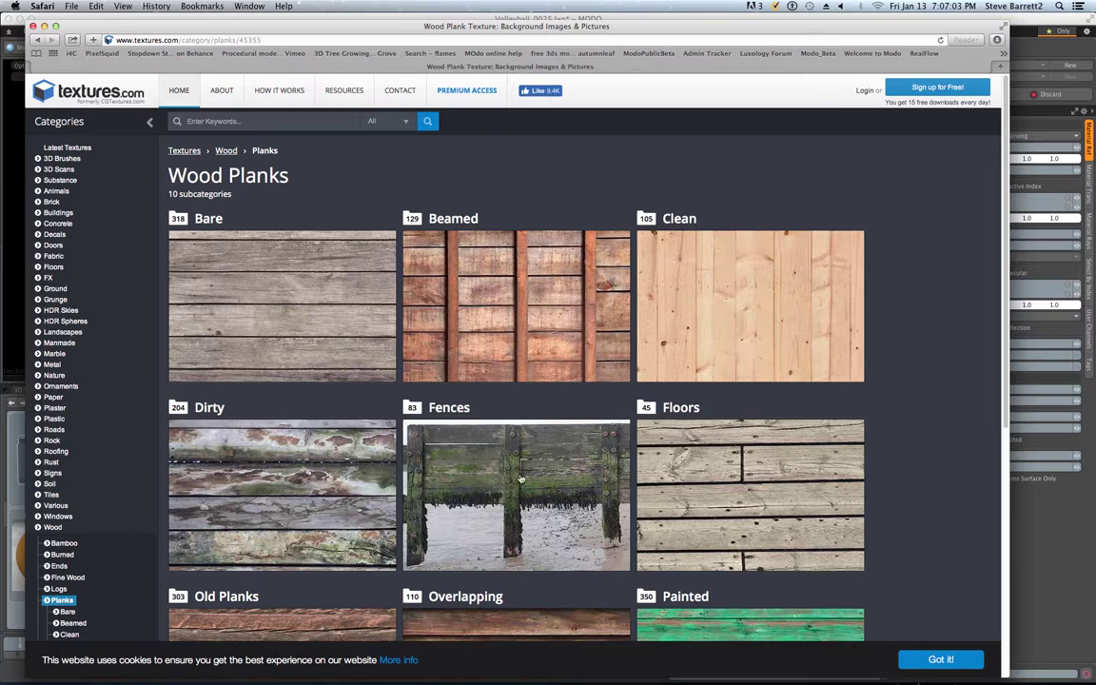
# Open the Clean wood planks subcategory, find the orange-beige floorboards, and open the WoodPlanksClean0078 texture page.
pyautogui.click(694, 266)
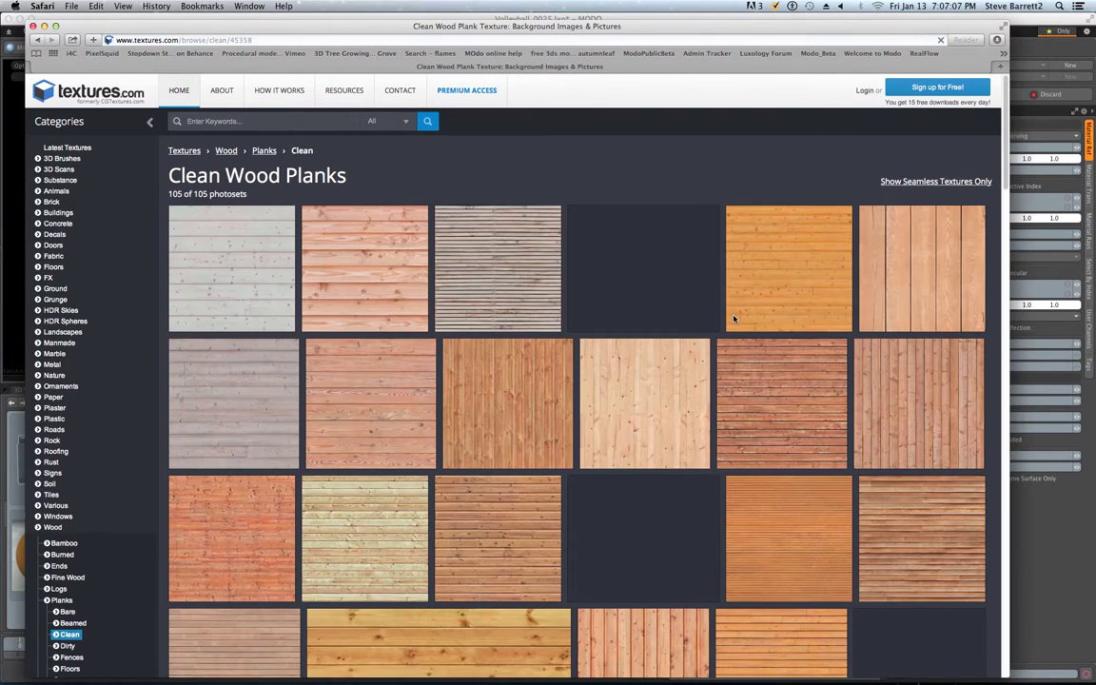
pyautogui.scroll(-3, 681, 397)
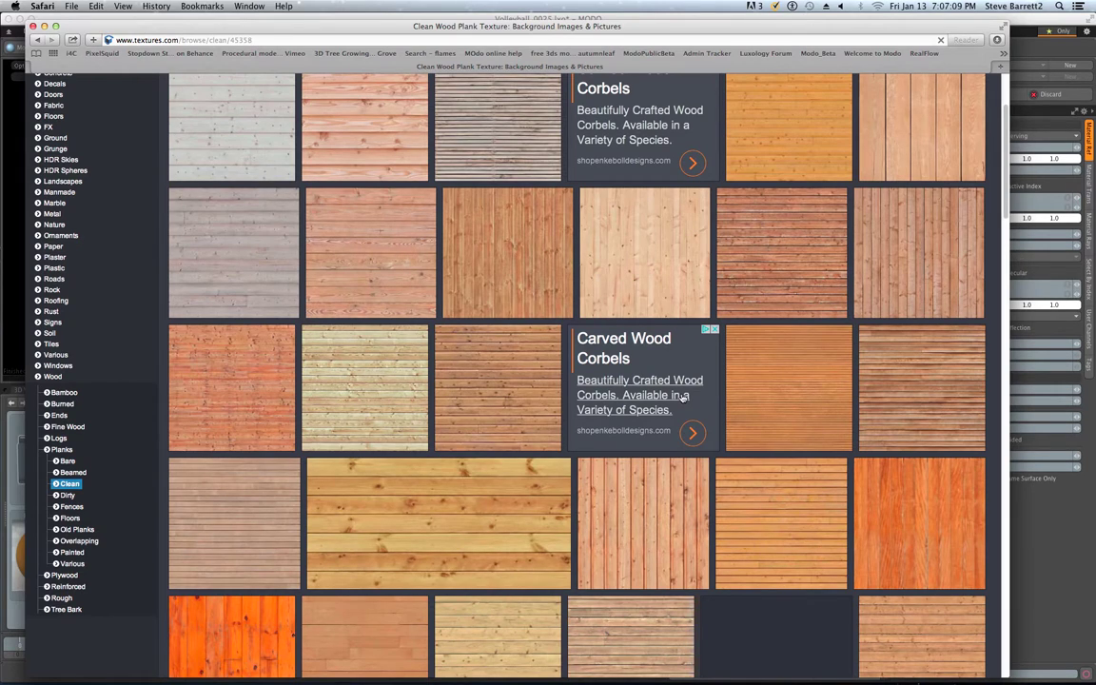
pyautogui.scroll(-5, 681, 398)
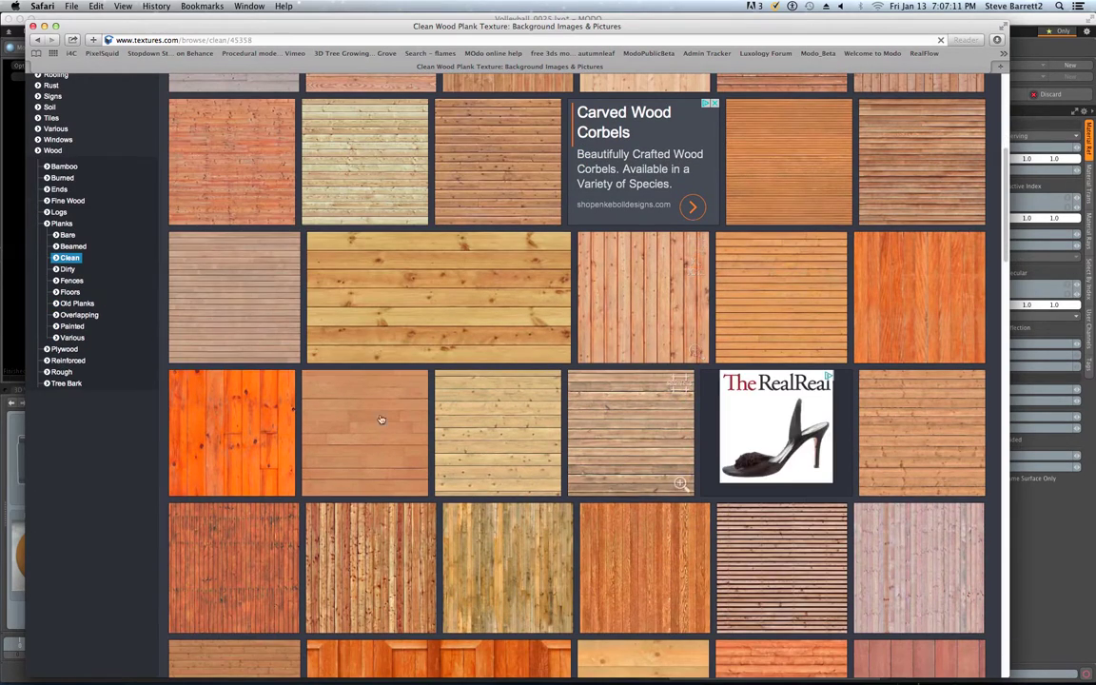
pyautogui.click(380, 420)
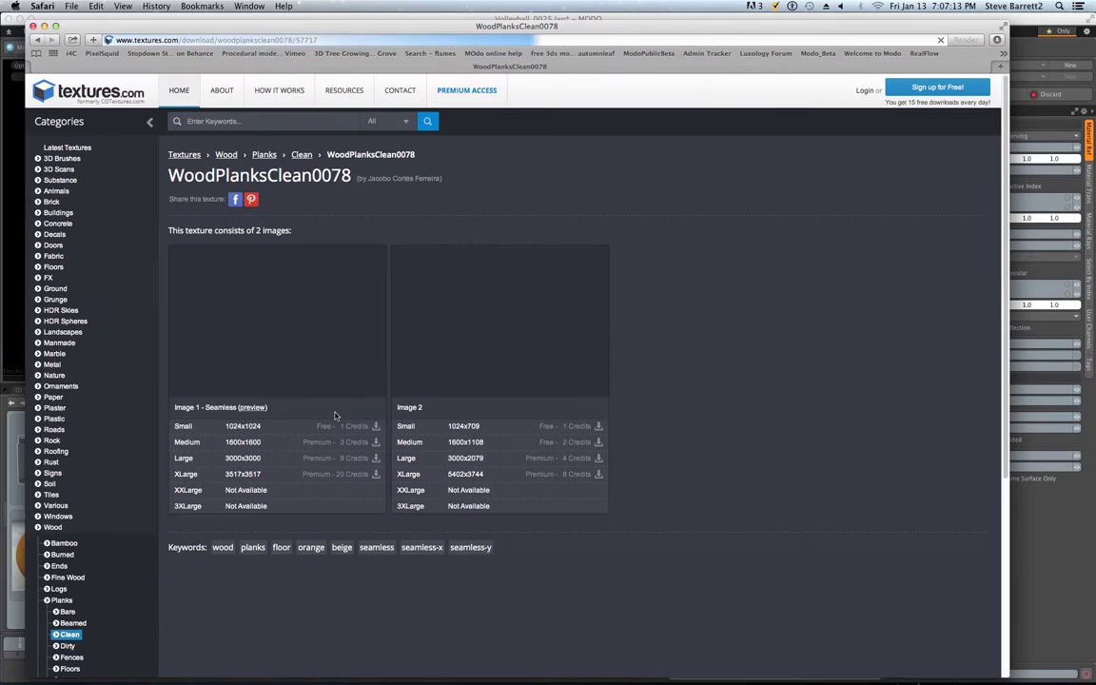
pyautogui.moveTo(497, 368)
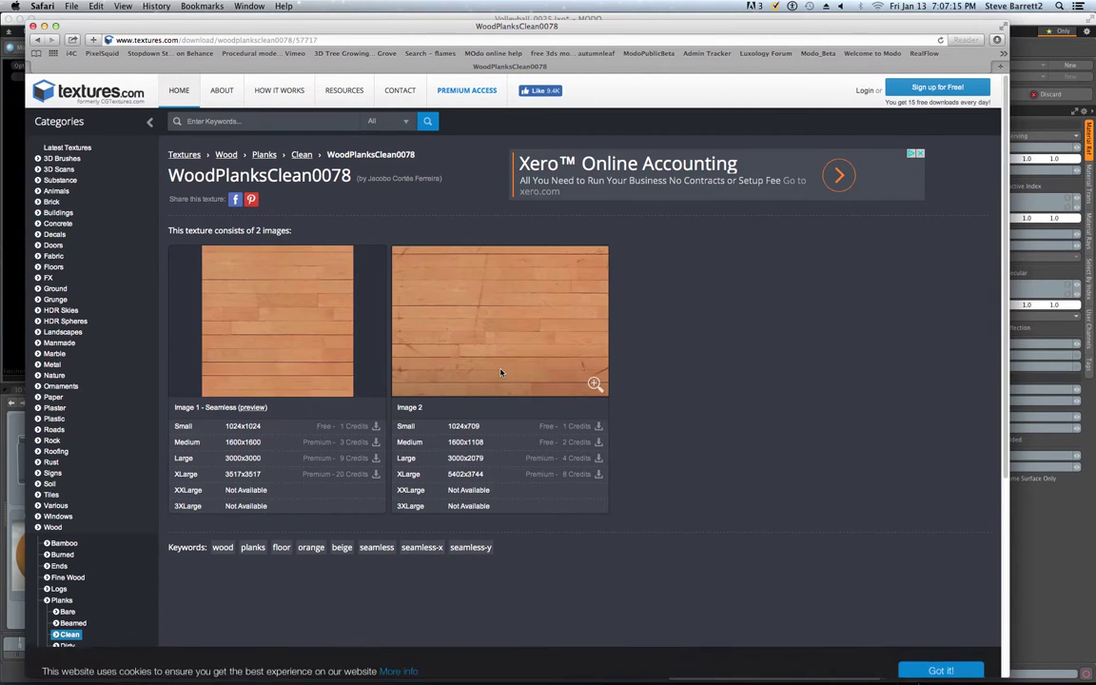
pyautogui.moveTo(580, 449)
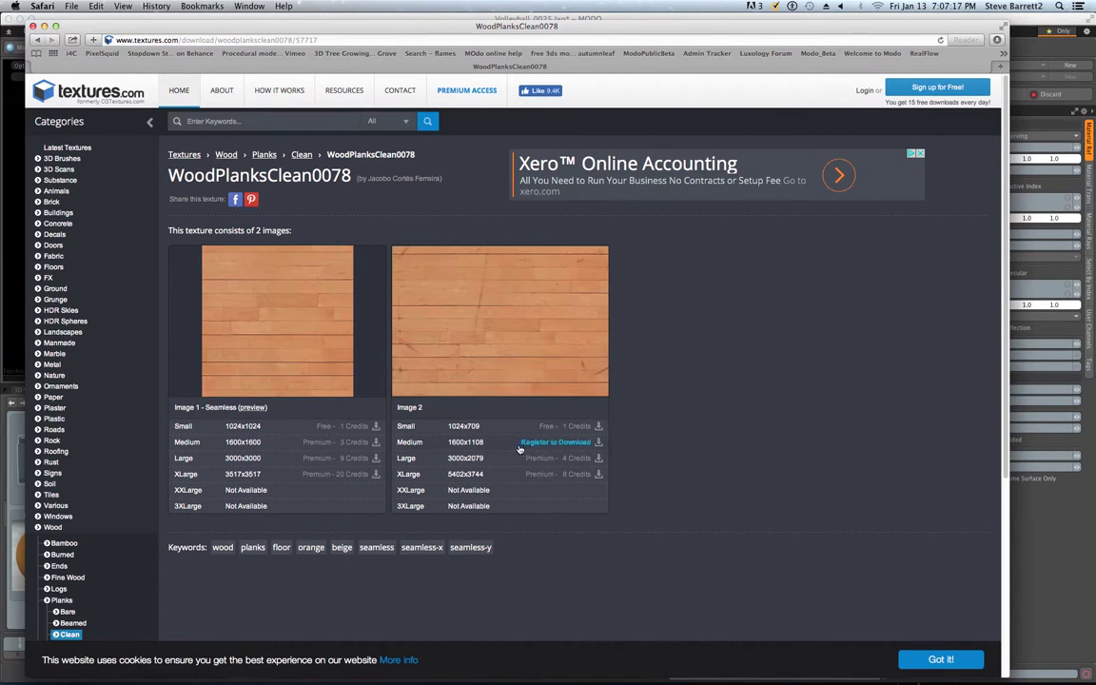
# Request the Medium 1600x1108 download of Image 2 and open the textures.com login form to sign in.
pyautogui.click(600, 445)
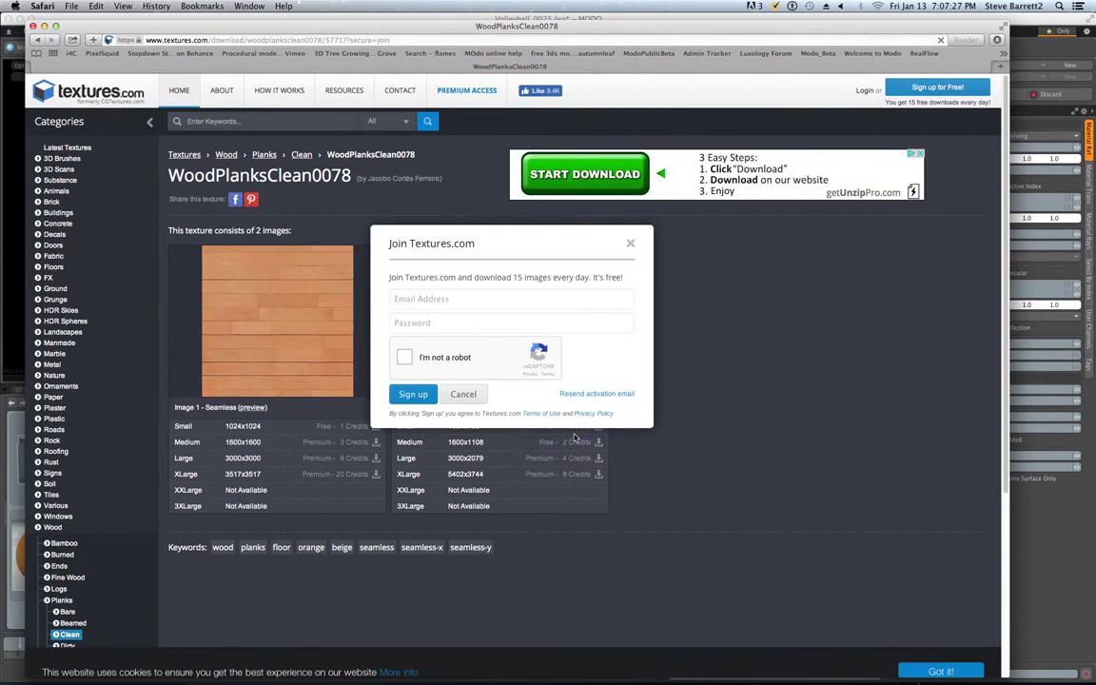
pyautogui.click(957, 665)
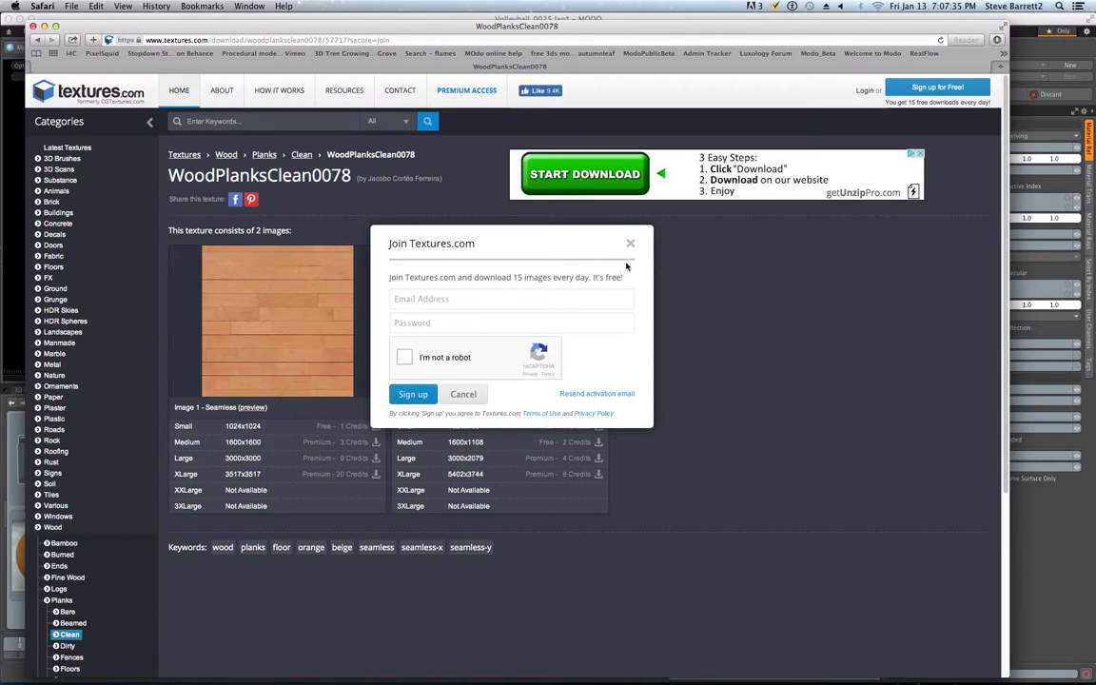
pyautogui.click(864, 90)
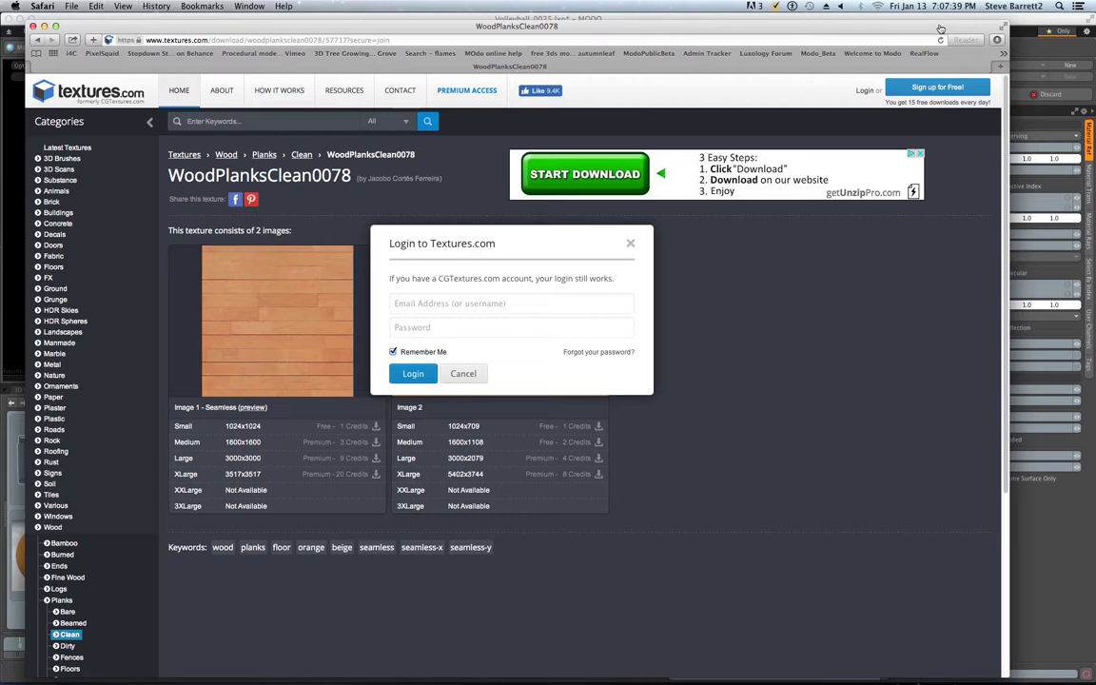
pyautogui.hotkey('ctrl', 'Right')
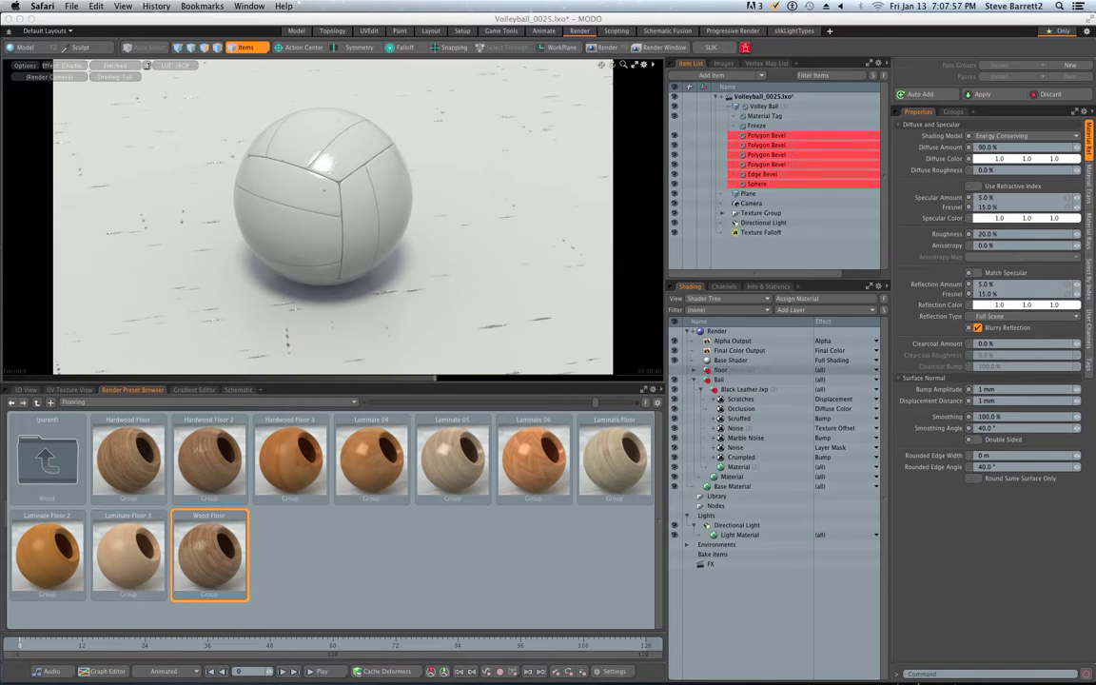
pyautogui.moveTo(2, 53); pyautogui.dragTo(462, 10)
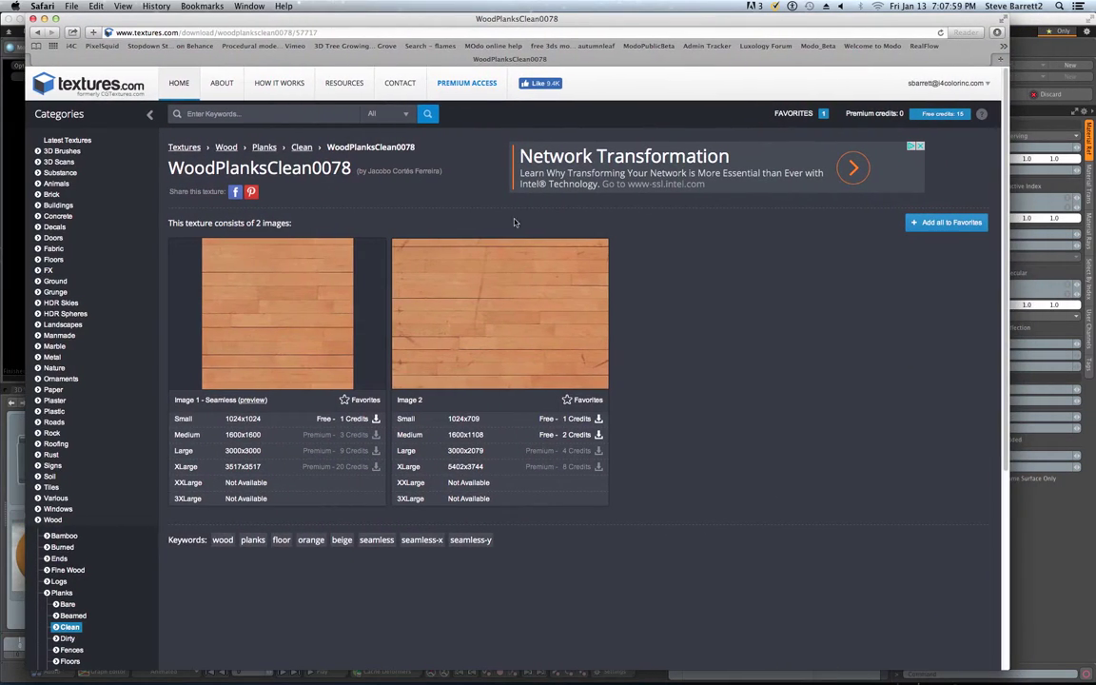
# Download Image 2 of WoodPlanksClean0078 in Medium 1600x1108, close its preview, and switch back to MODO.
pyautogui.click(598, 435)
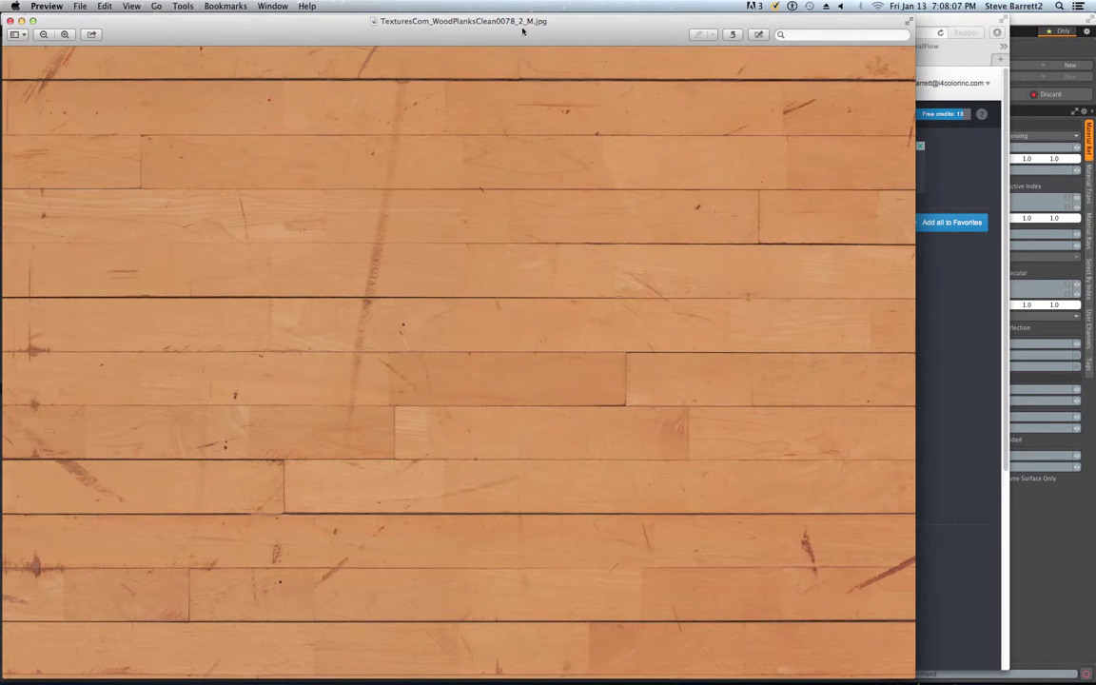
pyautogui.moveTo(969, 20); pyautogui.dragTo(0, 105)
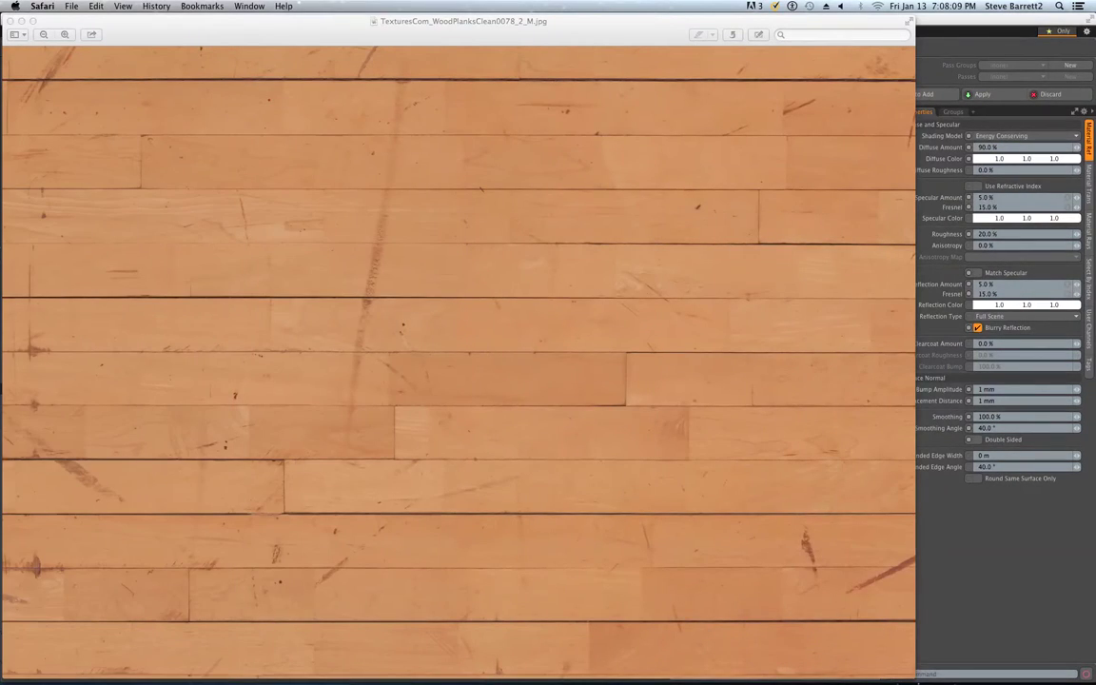
pyautogui.click(228, 29)
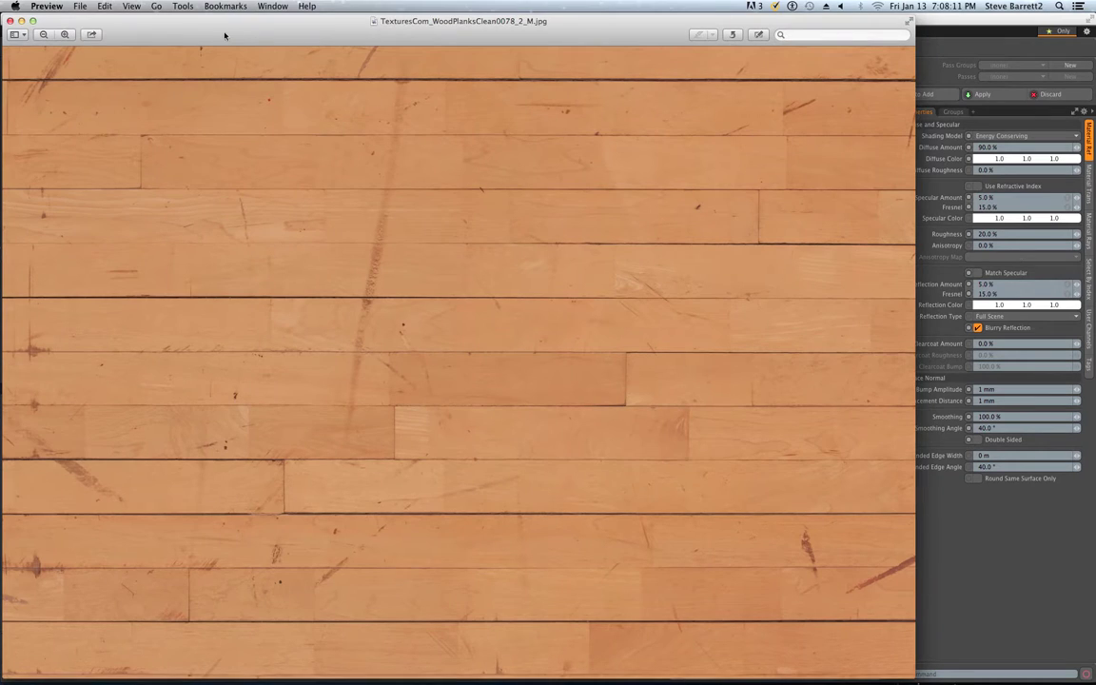
pyautogui.click(10, 20)
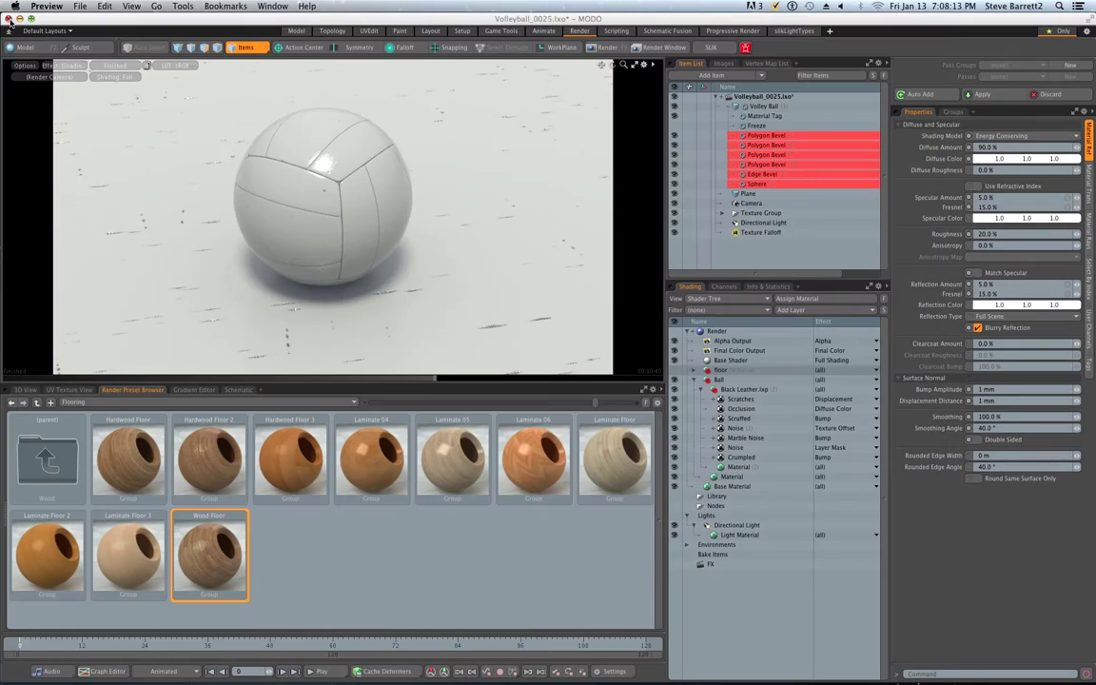
pyautogui.click(788, 611)
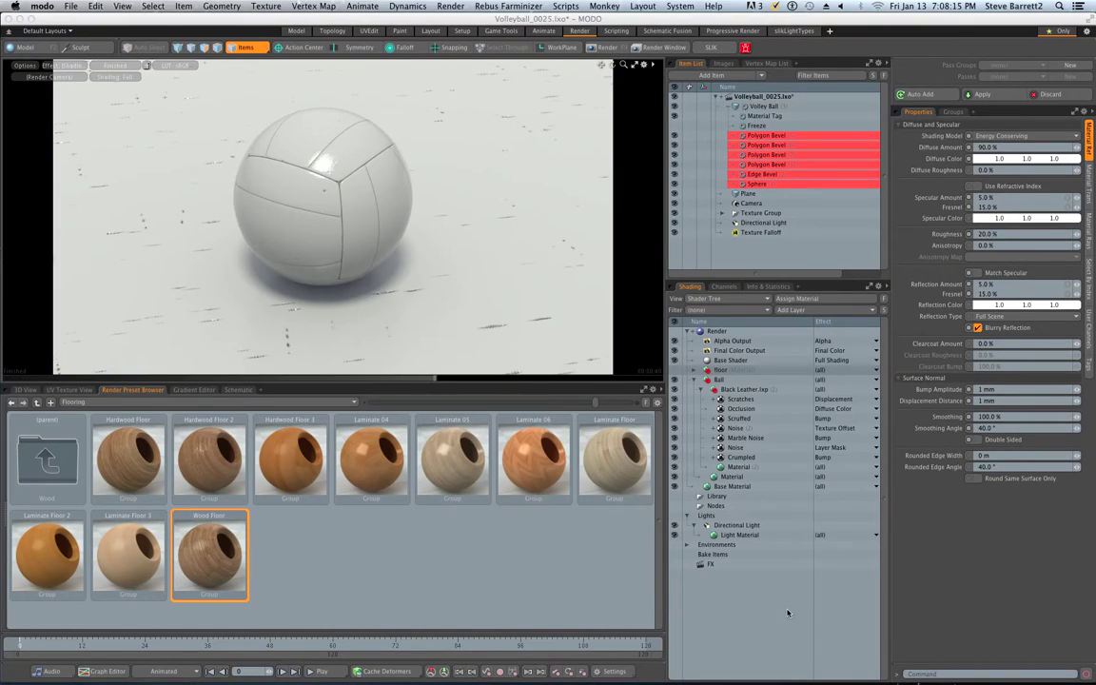
# Expand the floor material group and hide its Wood Floor.lxp and Laminate 05.lxp presets.
pyautogui.click(698, 371)
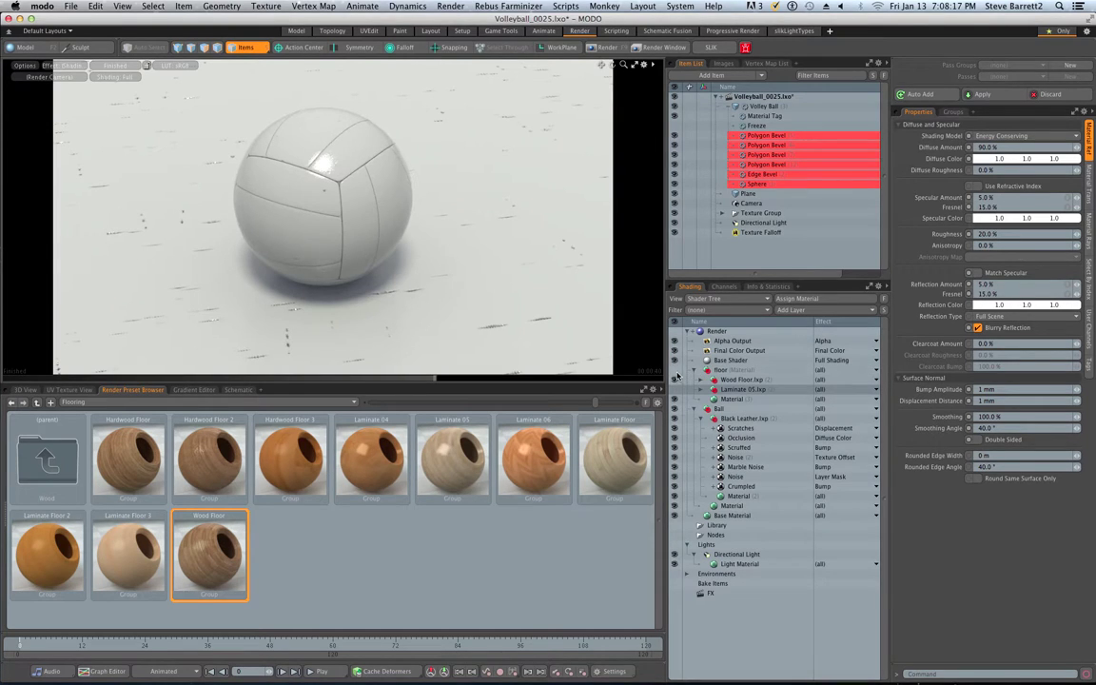
pyautogui.click(674, 370)
pyautogui.click(675, 379)
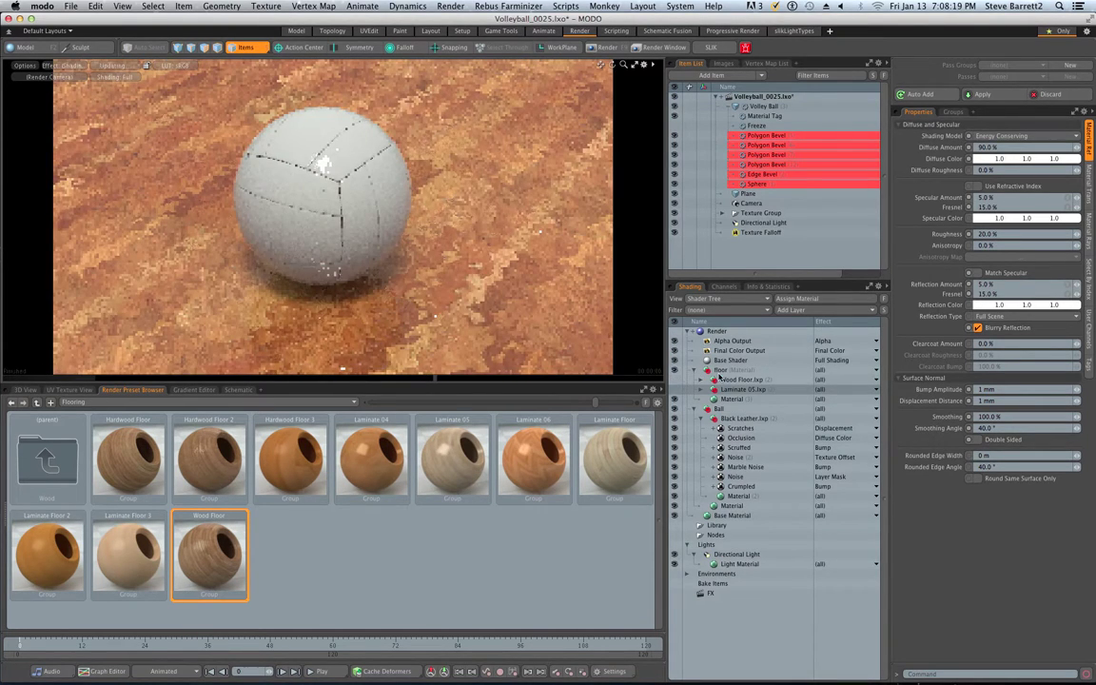
# Add an image map layer to the floor material by loading TexturesCom_WoodPlanksClean0078_2_M.jpg from the Downloads folder.
pyautogui.click(741, 371)
pyautogui.click(790, 310)
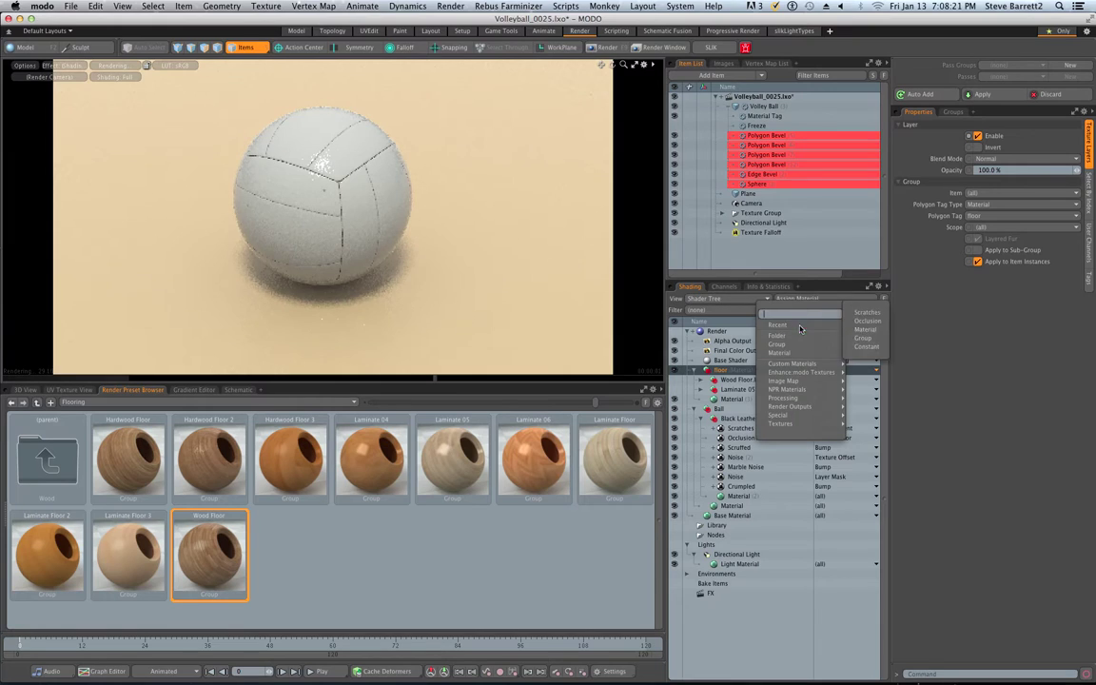
pyautogui.moveTo(804, 380)
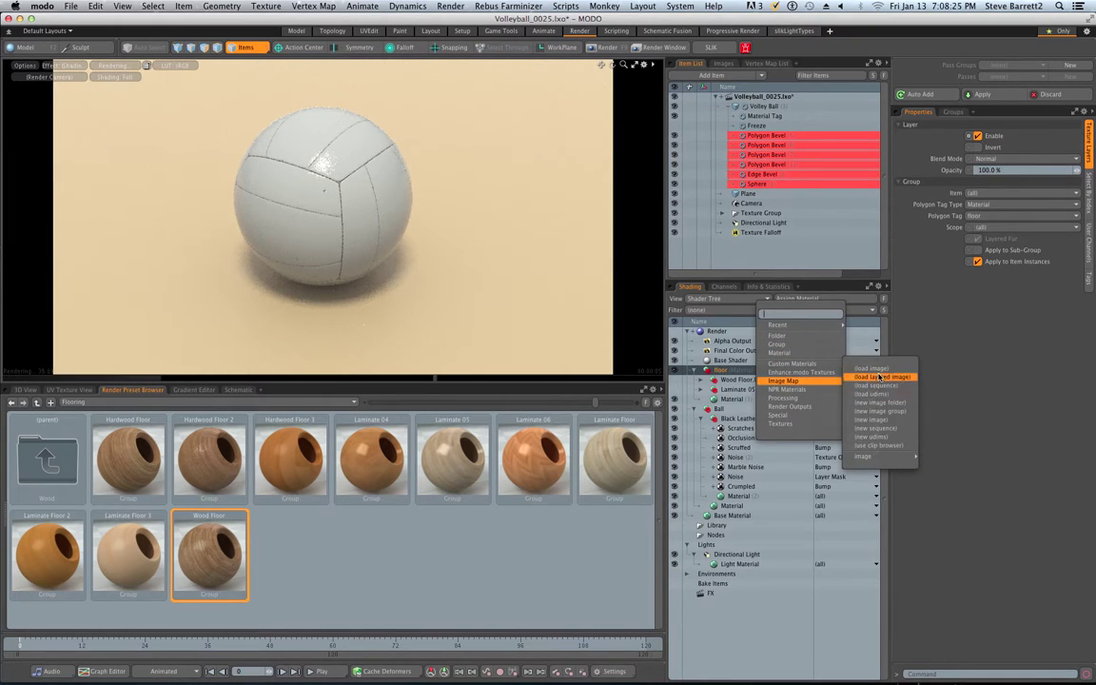
pyautogui.click(864, 369)
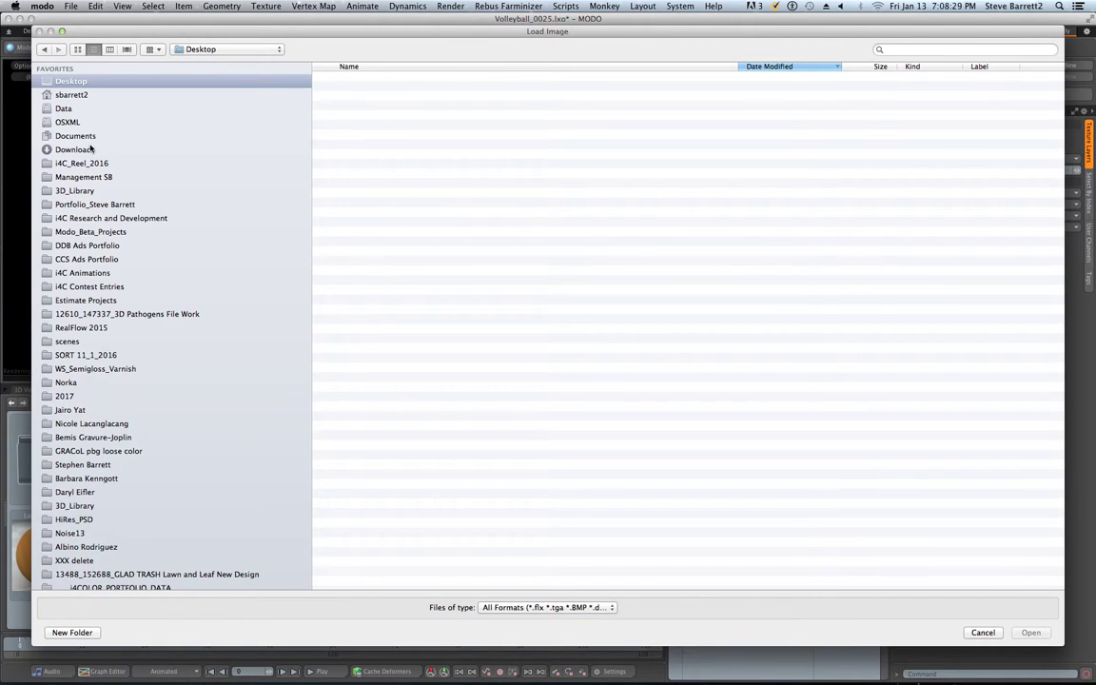
pyautogui.click(91, 149)
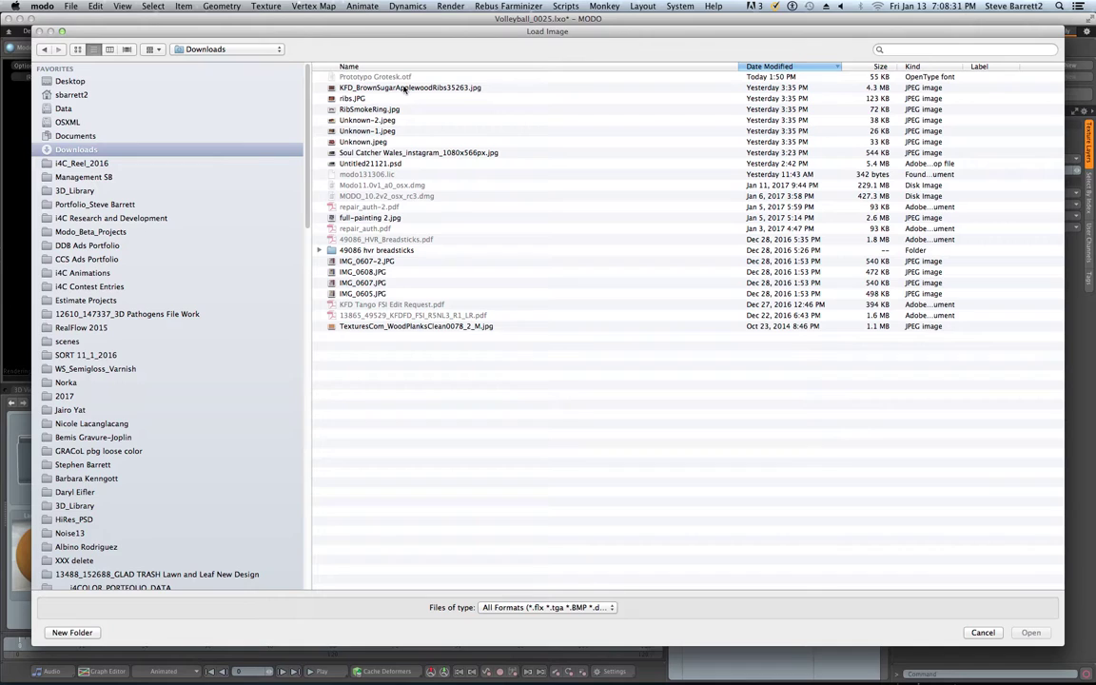
pyautogui.click(756, 68)
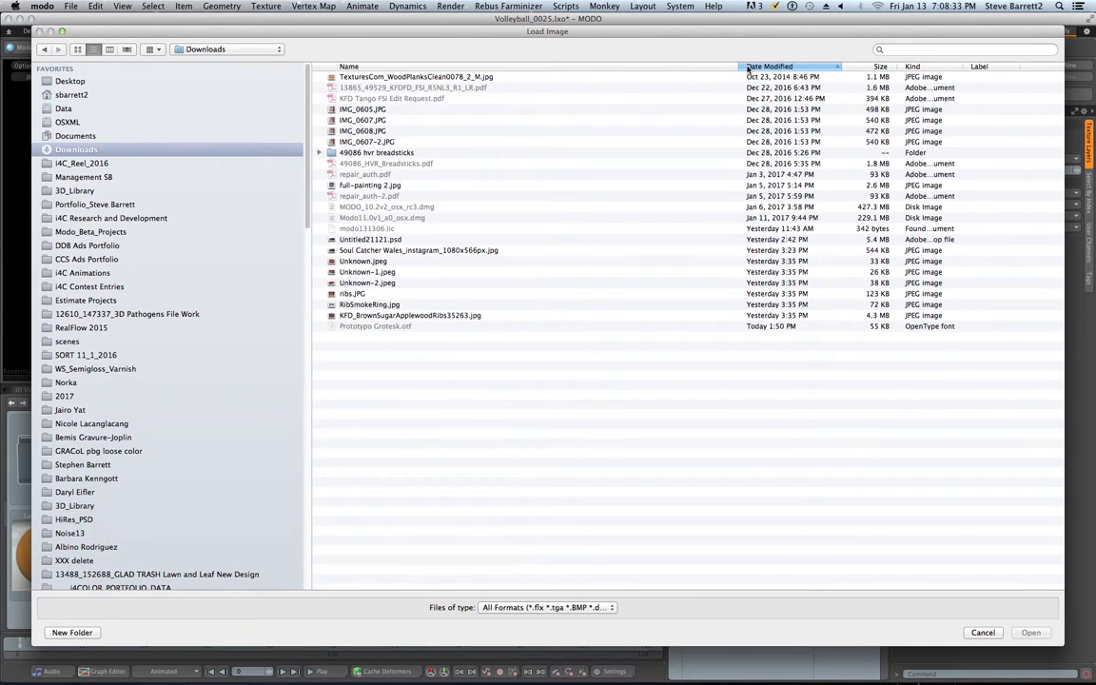
pyautogui.click(389, 77)
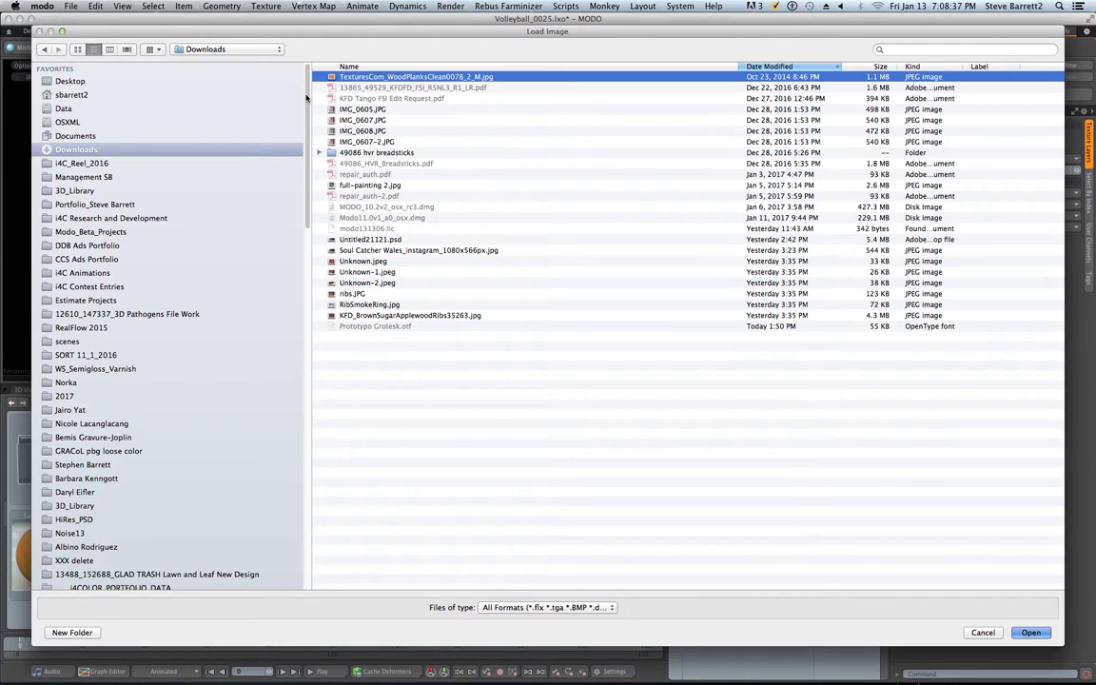
pyautogui.press('Return')
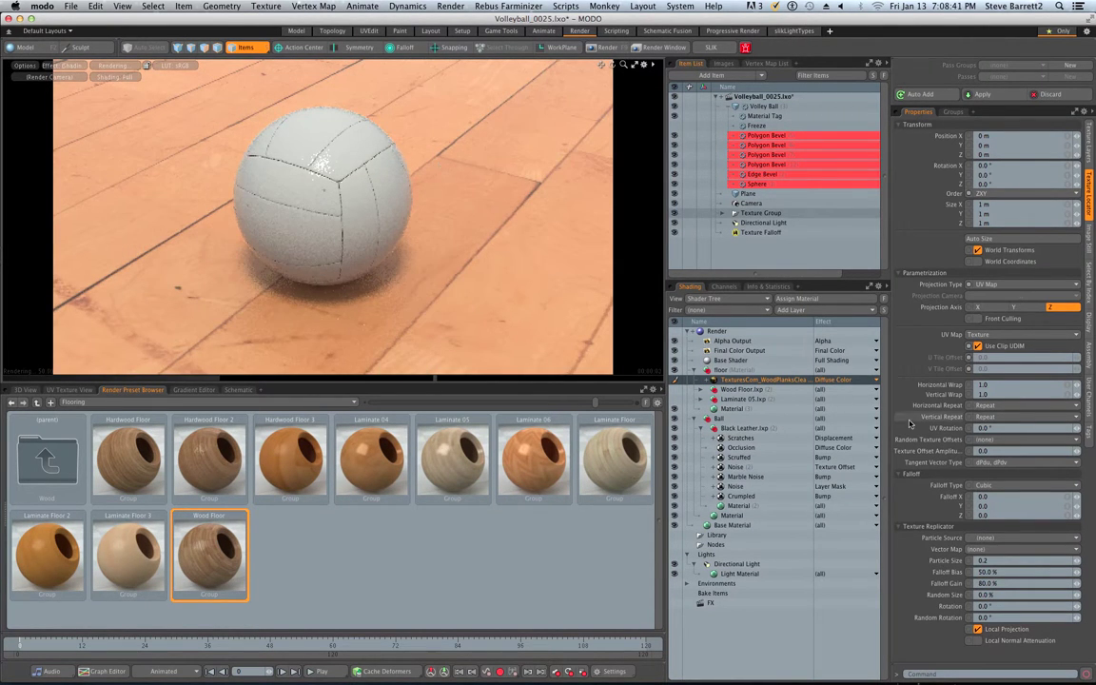
# Set the wood plank texture's horizontal and vertical wrap to 2.0.
pyautogui.click(1068, 386)
pyautogui.write('2')
pyautogui.press('Return')
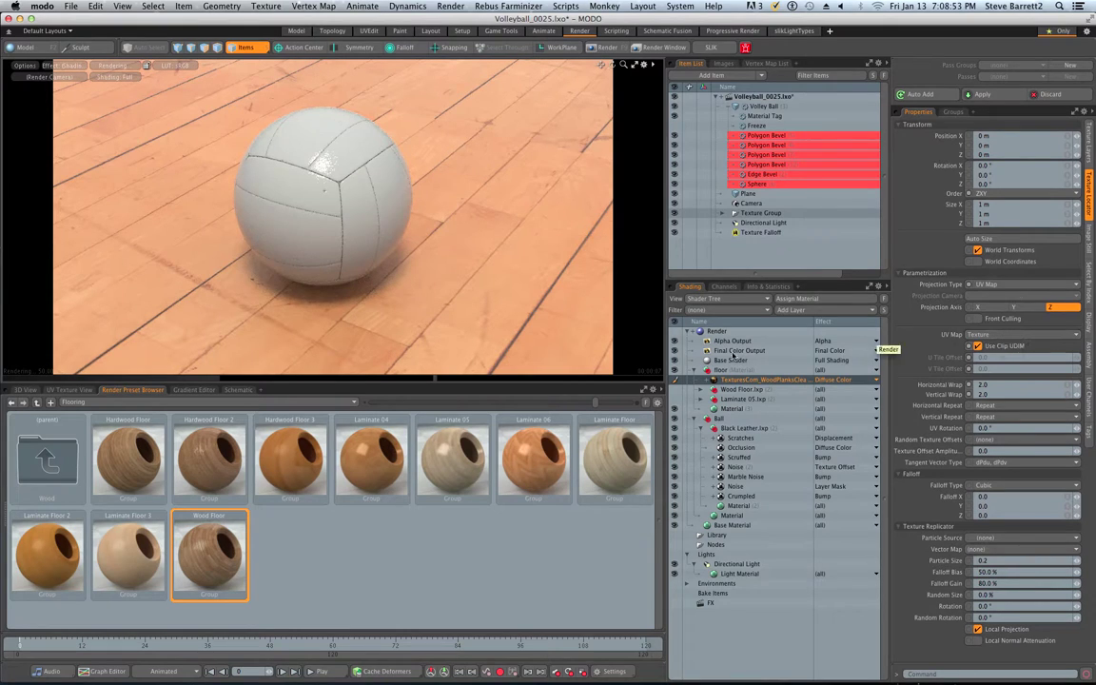
# Begin loading another image layer into the floor material and show the files in the Downloads folder as icons.
pyautogui.click(724, 370)
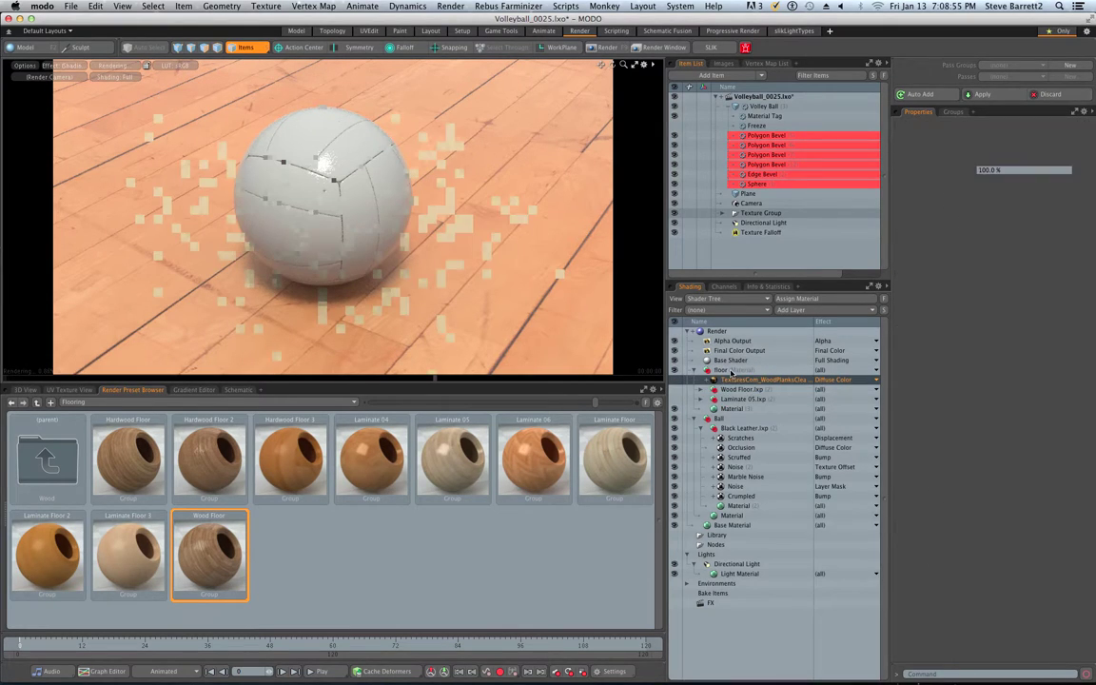
pyautogui.click(824, 310)
pyautogui.moveTo(837, 324)
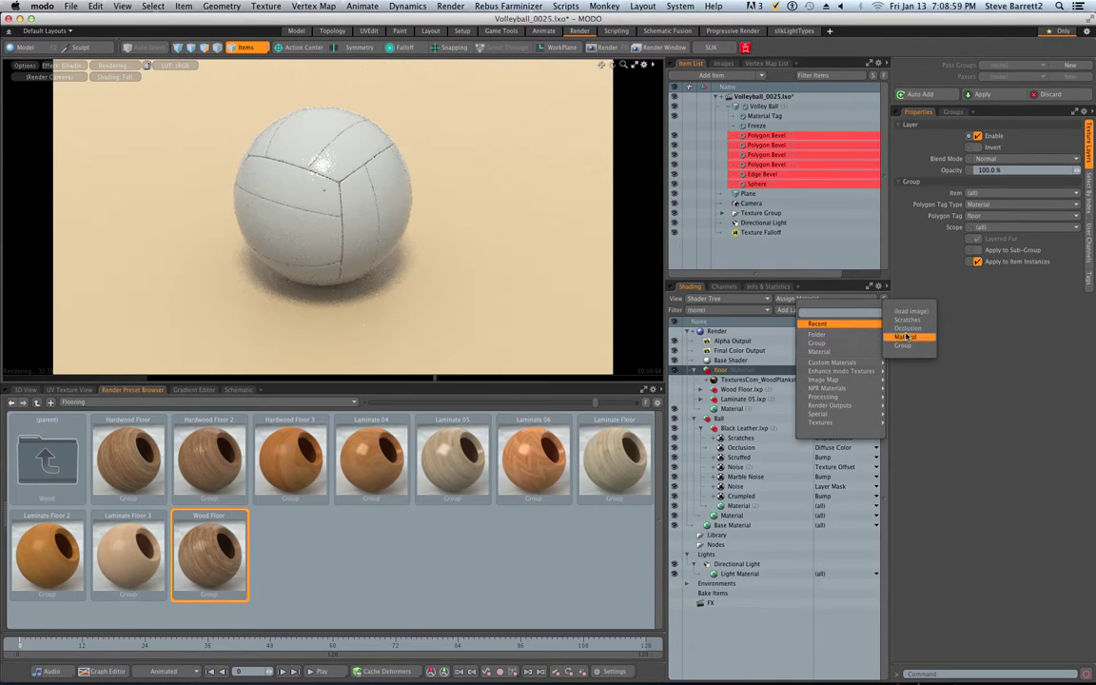
pyautogui.click(898, 311)
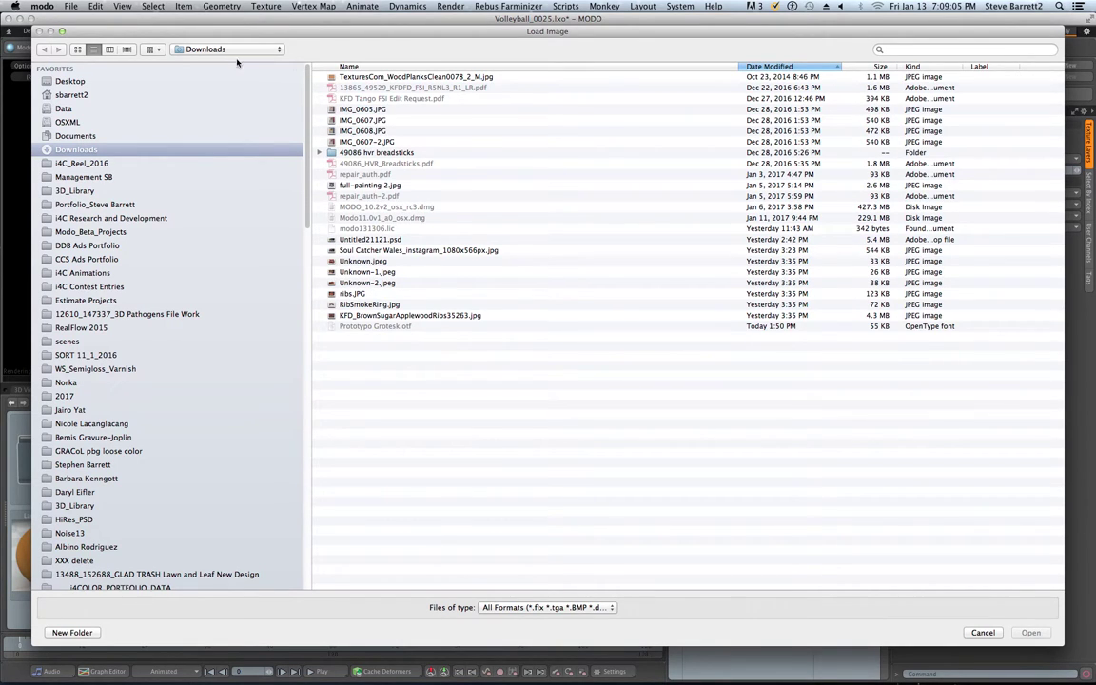
pyautogui.click(78, 49)
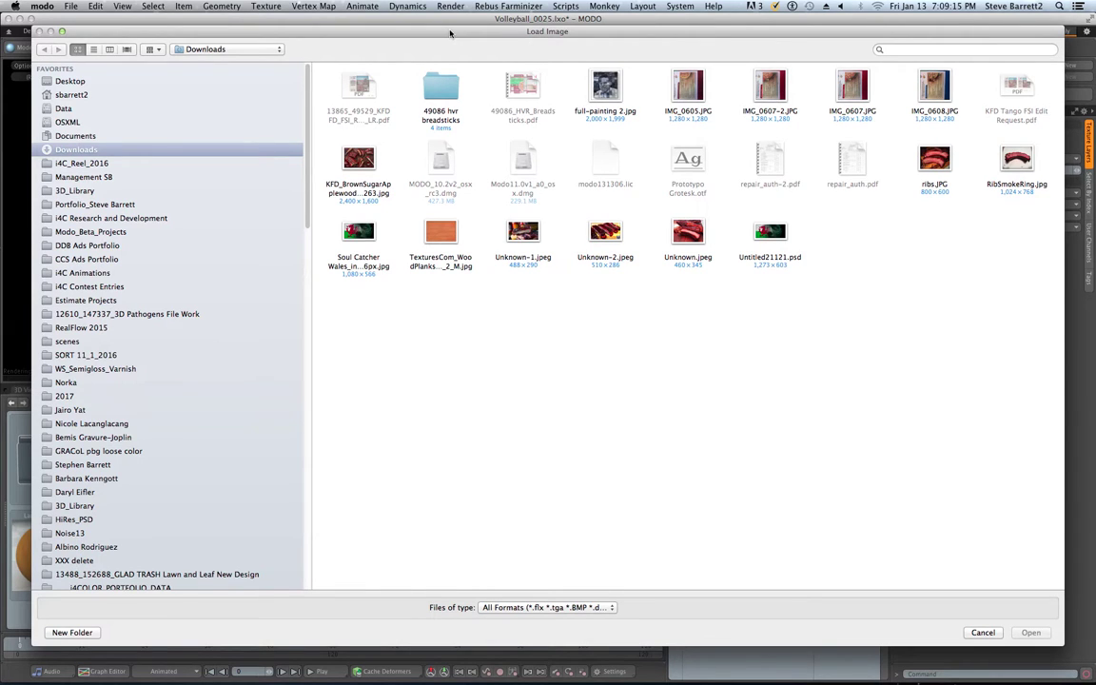
# Switch to the textures.com page in Safari and download the small 1024x1024 seamless WoodPlanksClean0078 image, closing its preview.
pyautogui.moveTo(553, 34); pyautogui.dragTo(547, 620)
pyautogui.press('super+Tab')
pyautogui.moveTo(741, 45); pyautogui.dragTo(712, 25)
pyautogui.click(470, 424)
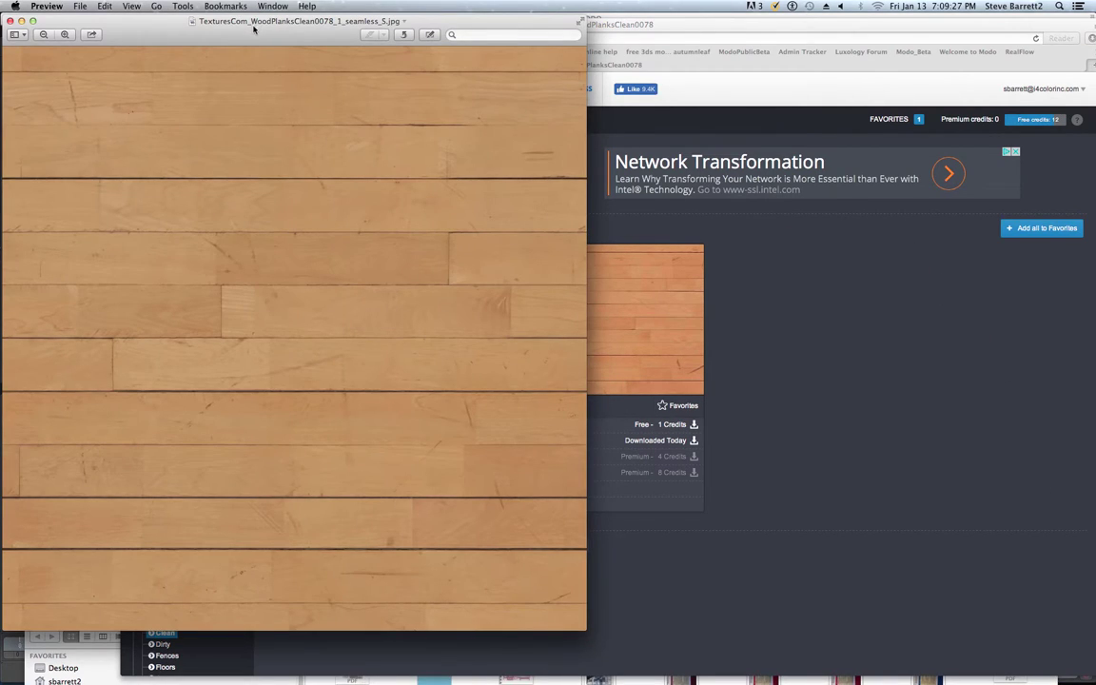
pyautogui.click(10, 21)
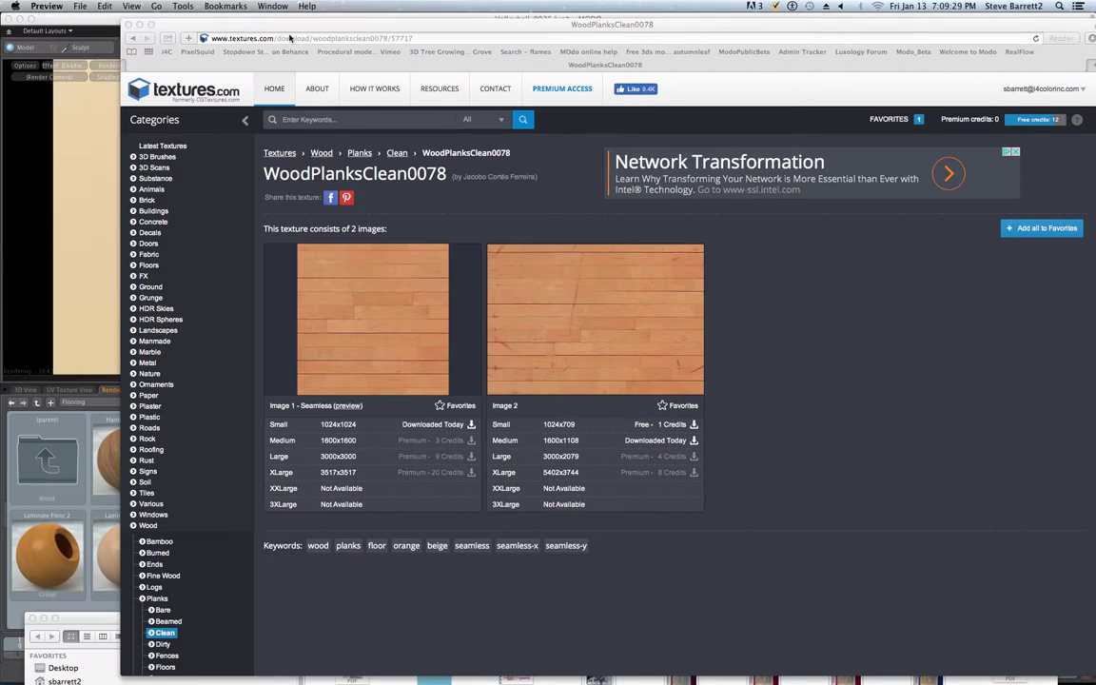
pyautogui.moveTo(576, 25); pyautogui.dragTo(0, 26)
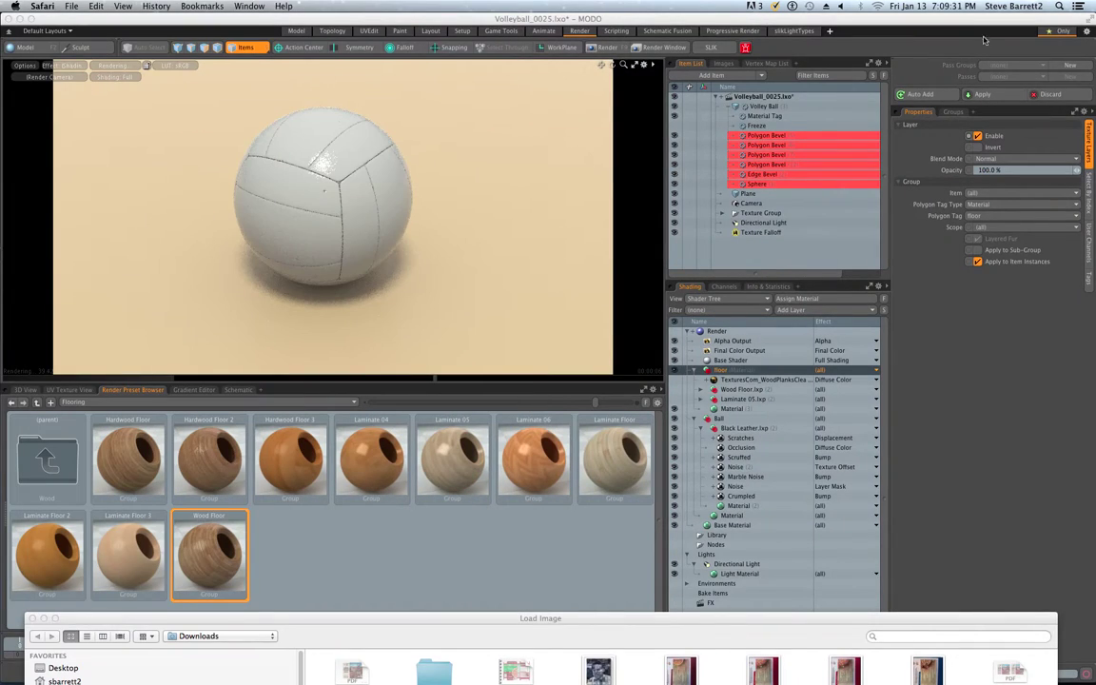
# Return to MODO and cancel the open Load Image dialog.
pyautogui.click(850, 145)
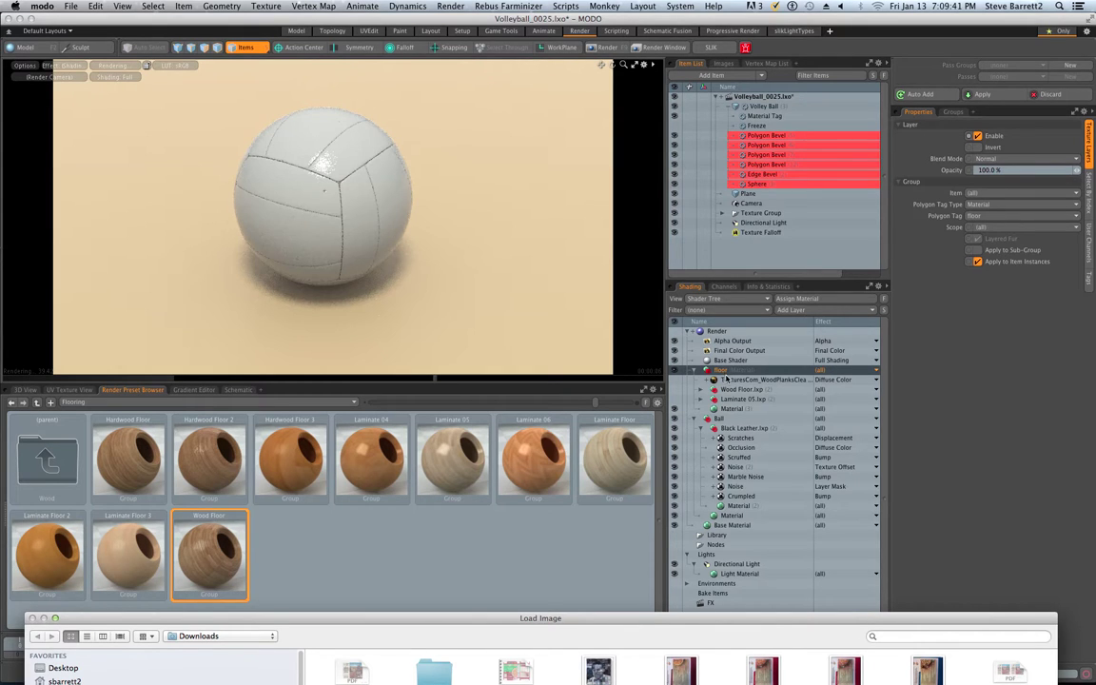
pyautogui.moveTo(451, 624); pyautogui.dragTo(446, 371)
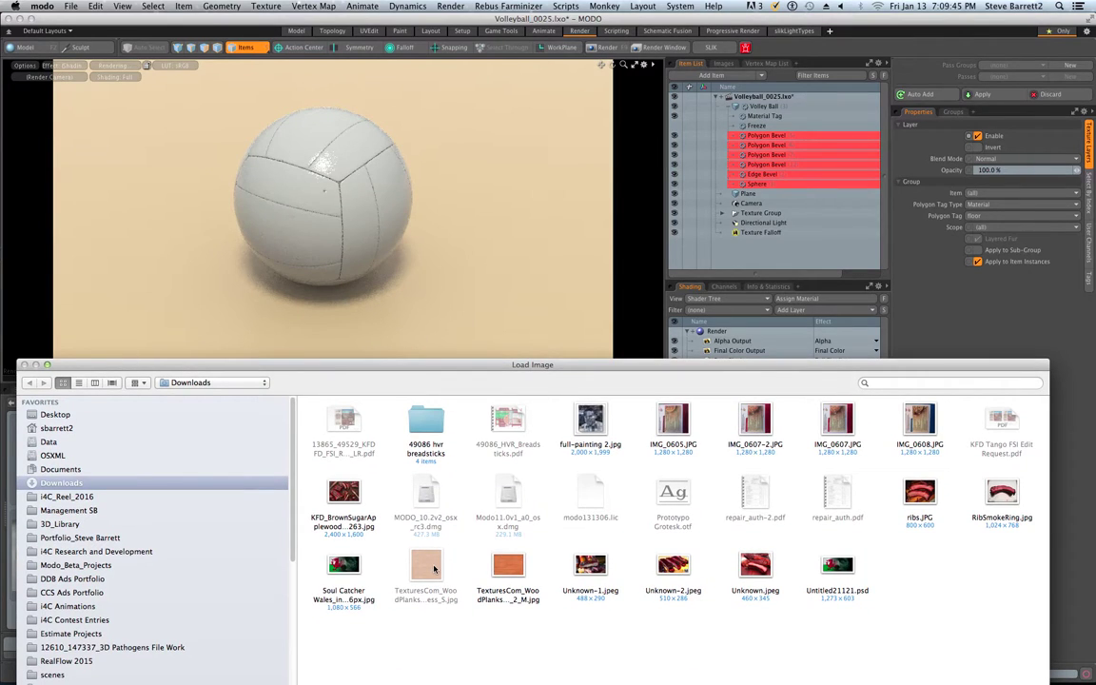
pyautogui.moveTo(381, 383); pyautogui.dragTo(369, 144)
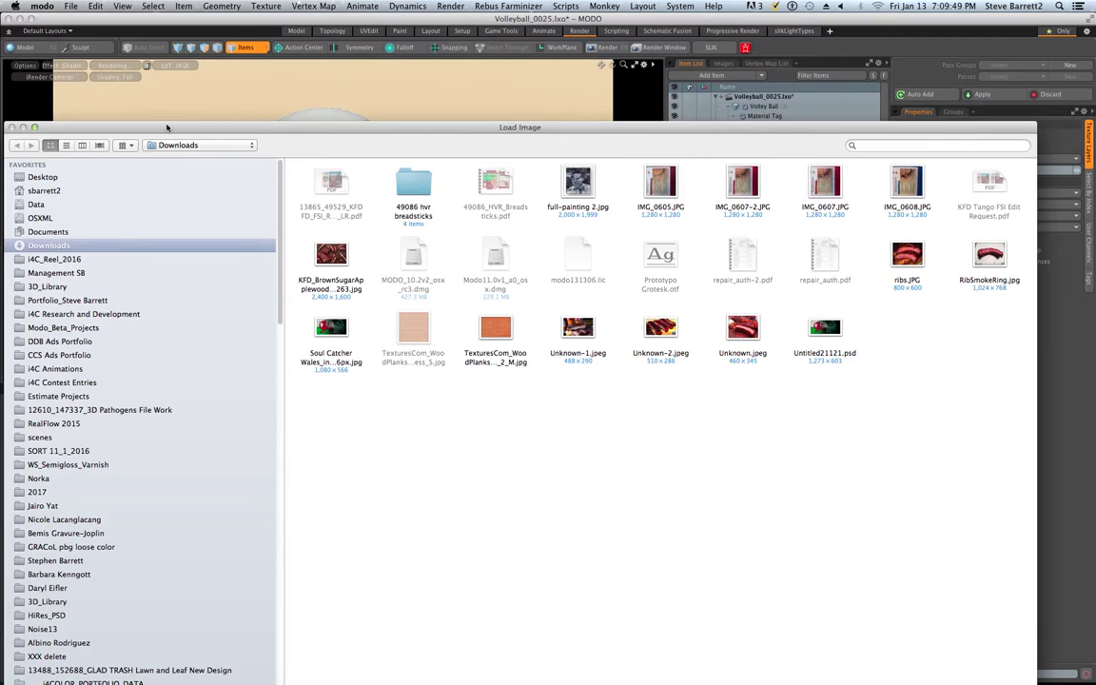
pyautogui.moveTo(166, 127); pyautogui.dragTo(221, 73)
pyautogui.click(956, 639)
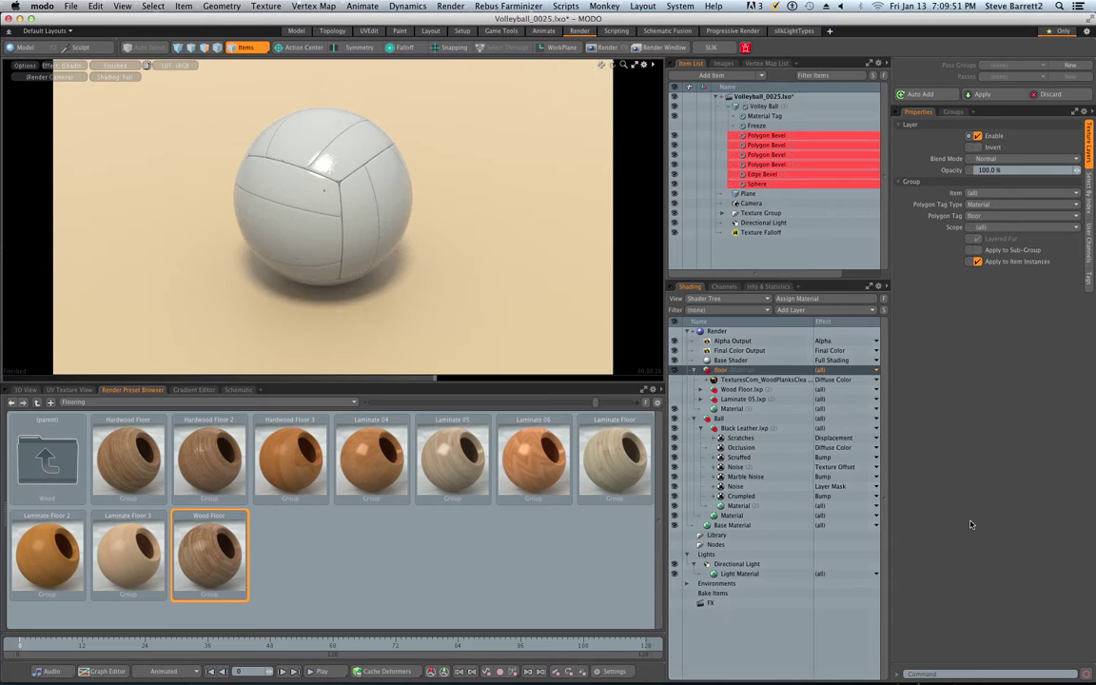
# Add the downloaded seamless wood planks image to the floor material as an image map with horizontal and vertical wrap of 2.0.
pyautogui.click(792, 310)
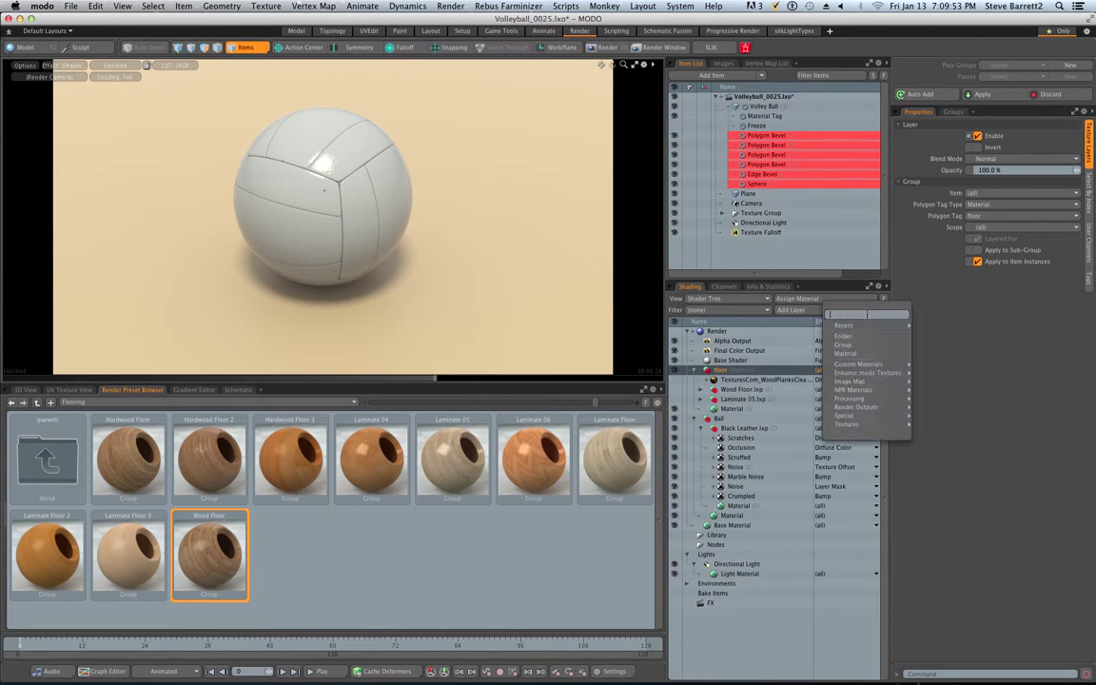
pyautogui.moveTo(861, 325)
pyautogui.click(938, 313)
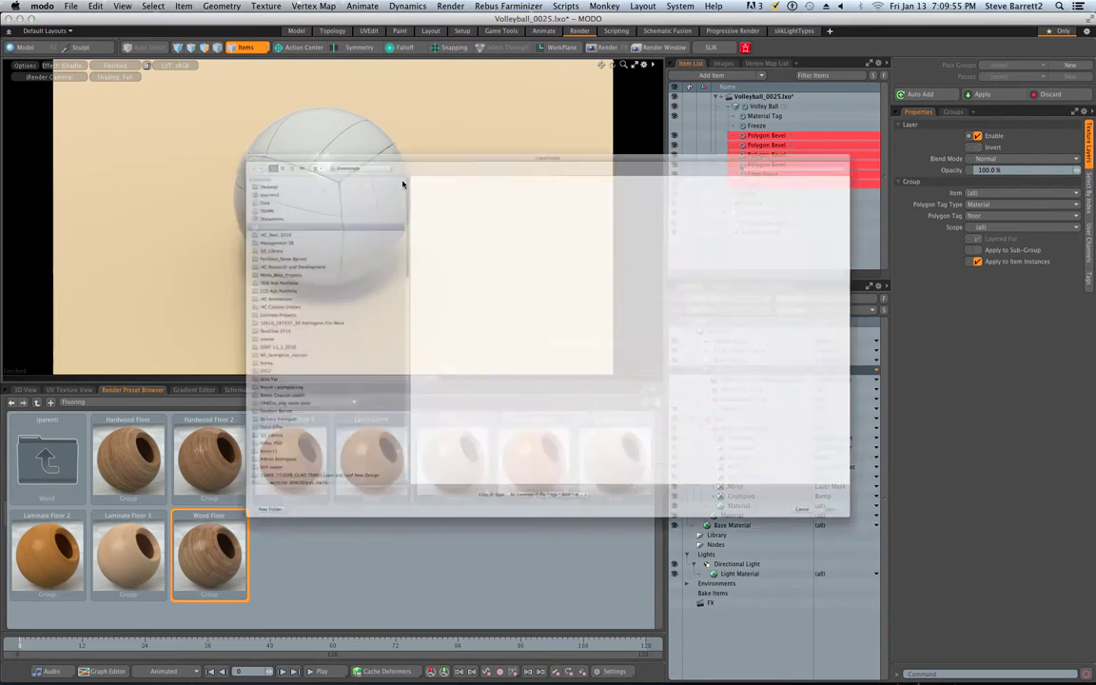
pyautogui.doubleClick(422, 212)
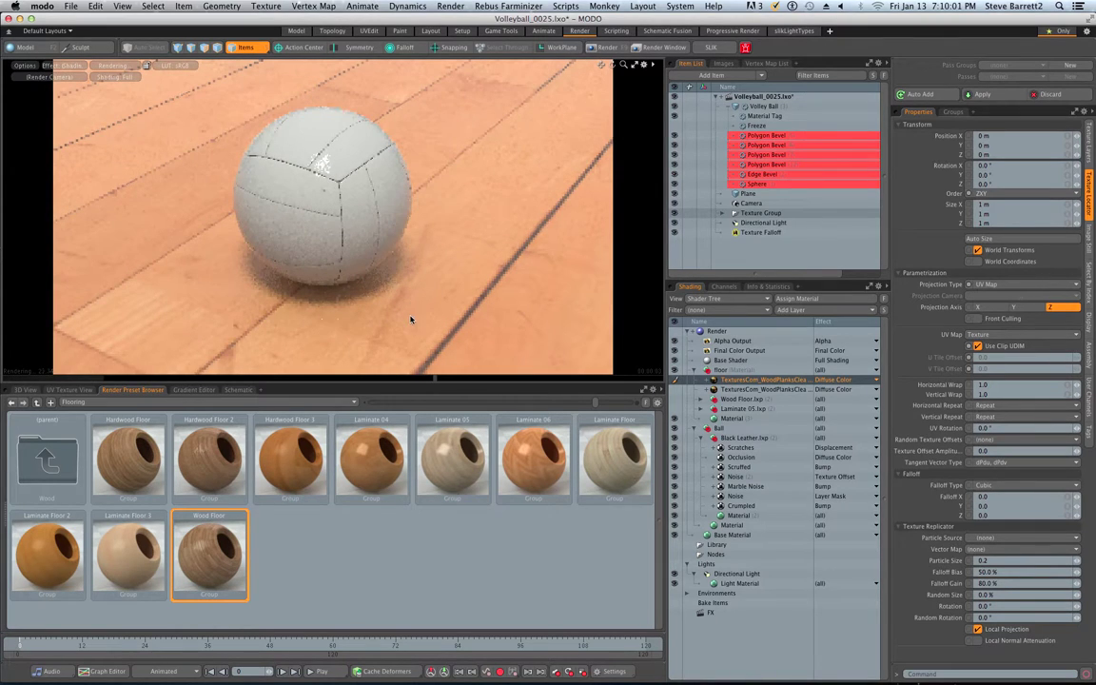
pyautogui.keyDown('ctrl'); pyautogui.click(1068, 386); pyautogui.keyUp('ctrl')
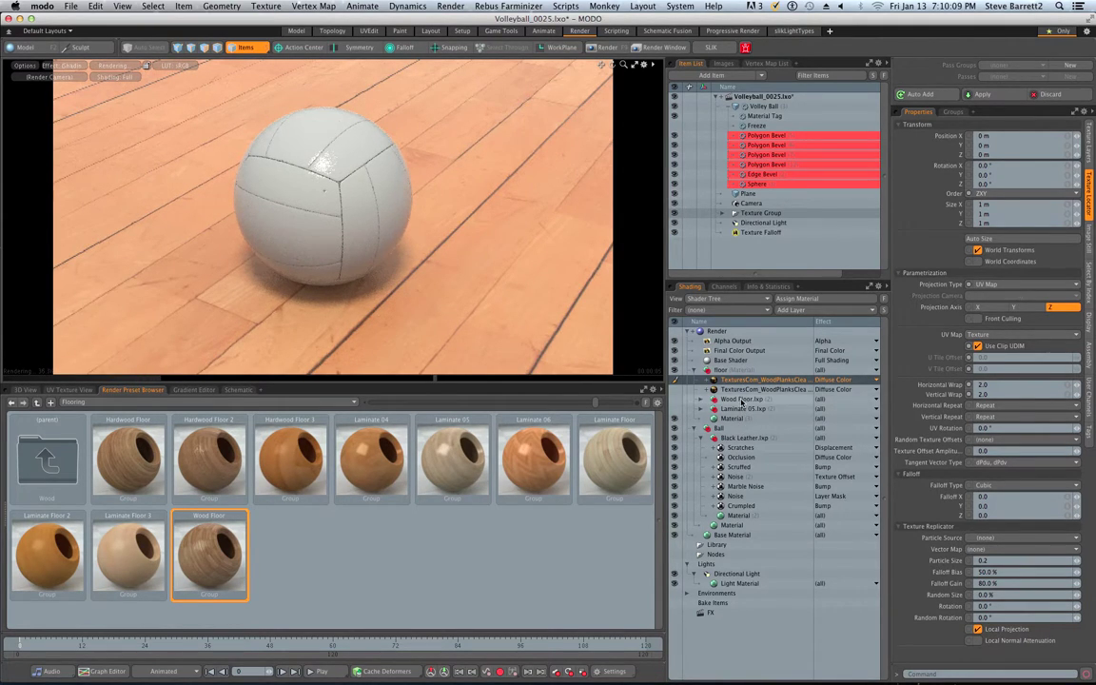
# Try clearcoat amounts of 22% and 55% on the floor group's base material.
pyautogui.click(836, 419)
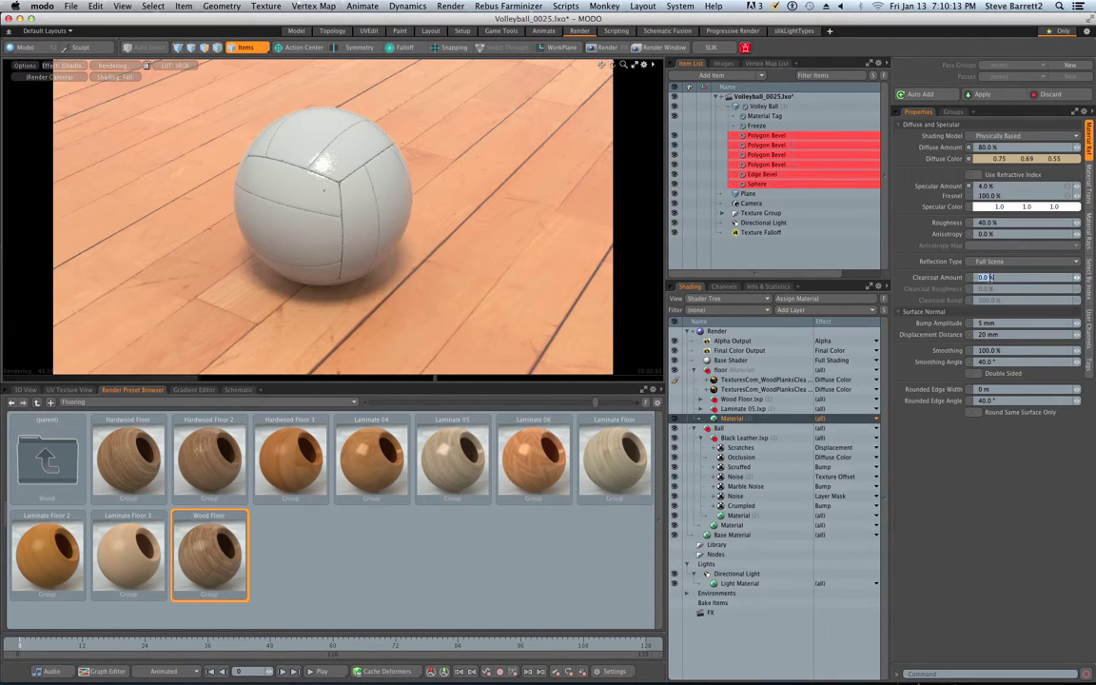
pyautogui.write('22')
pyautogui.press('Return')
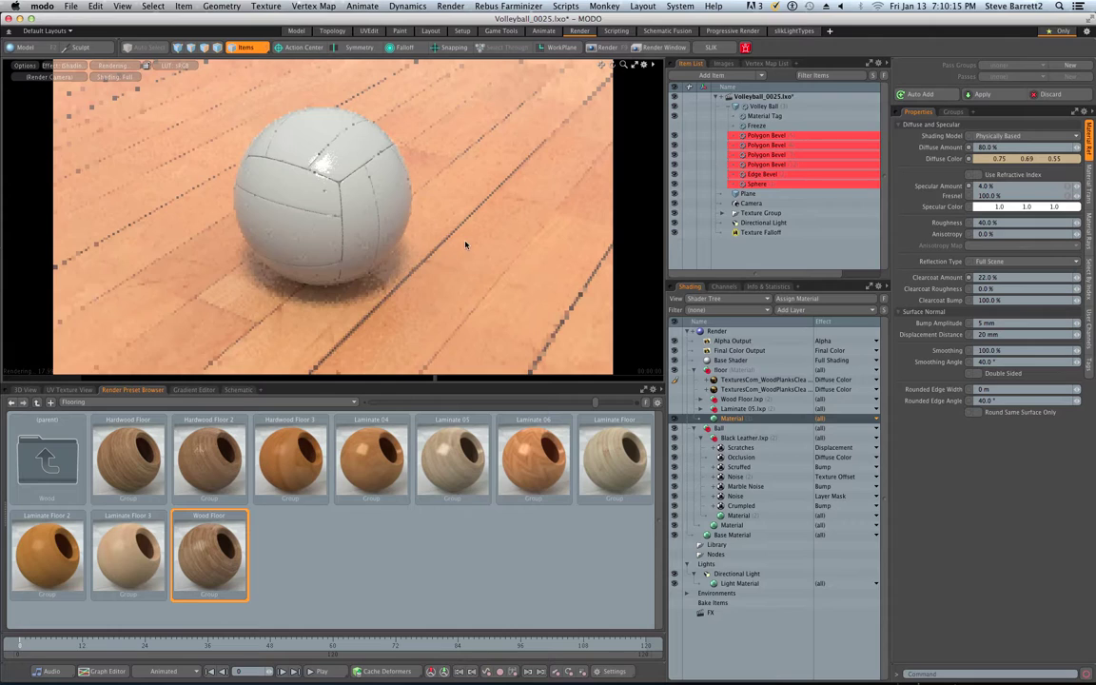
pyautogui.click(1003, 278)
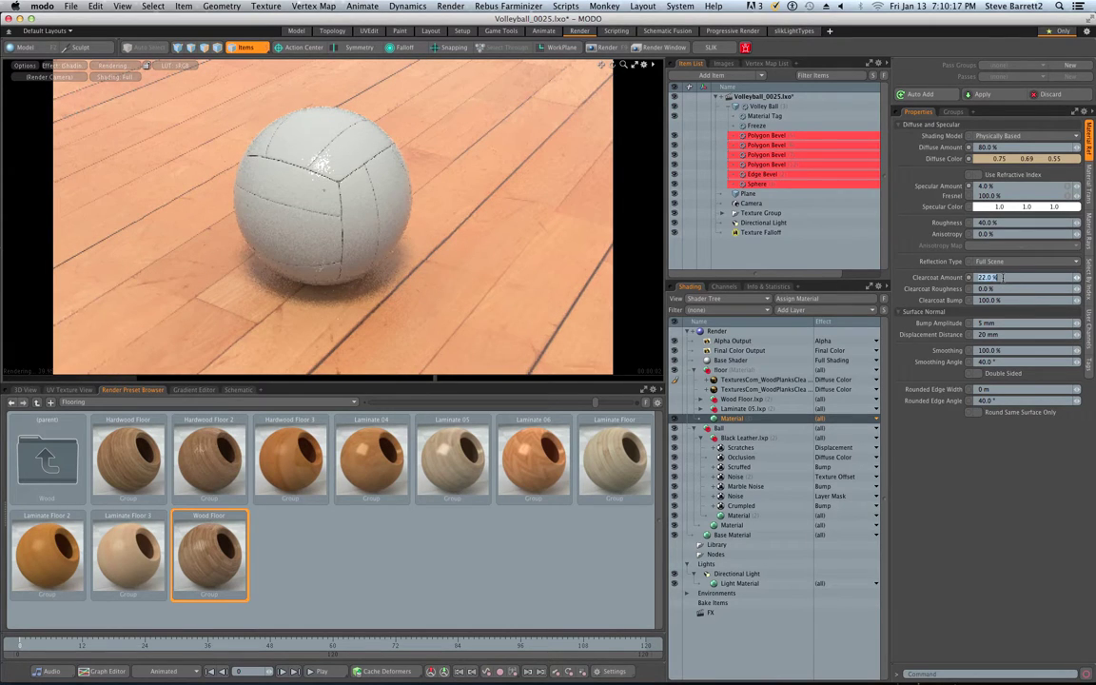
pyautogui.write('55')
pyautogui.press('Return')
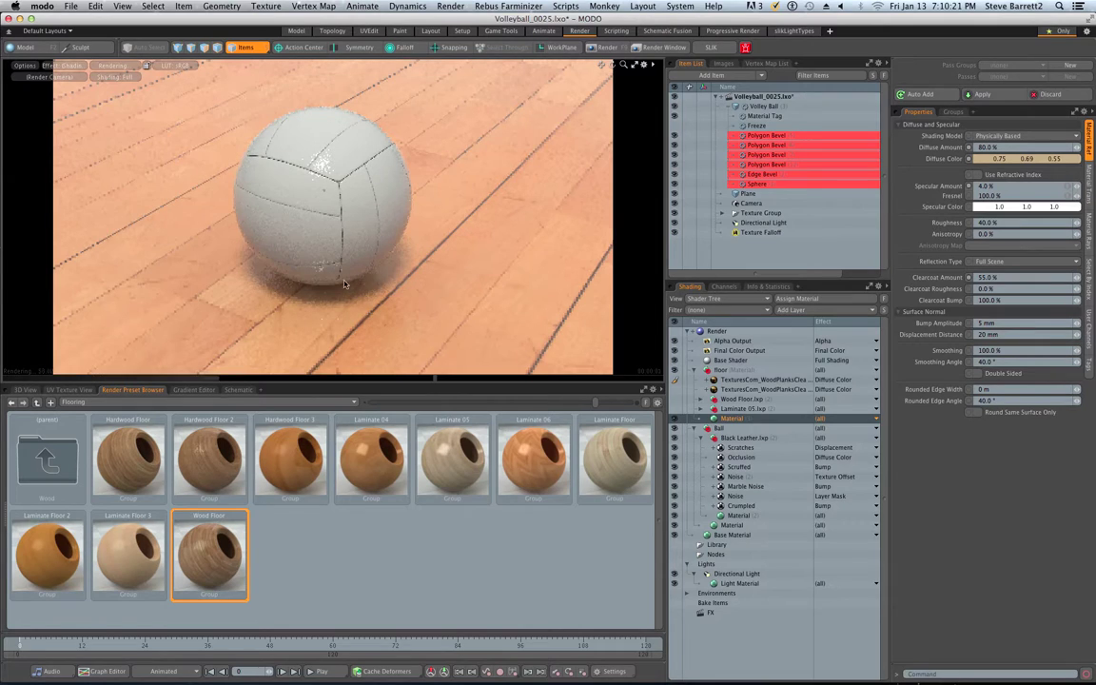
# Make the floor material double sided and give it a clearcoat amount of 77% with a clearcoat roughness of 22%.
pyautogui.click(1013, 373)
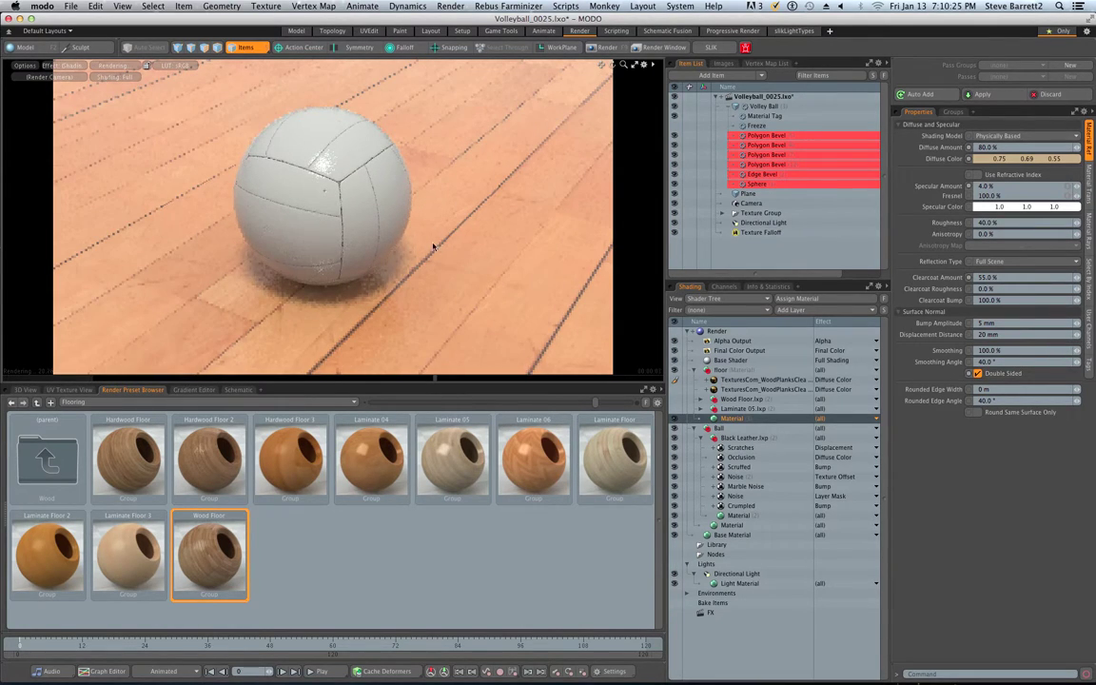
pyautogui.click(998, 287)
pyautogui.click(995, 277)
pyautogui.write('77')
pyautogui.press('Return')
pyautogui.write('22')
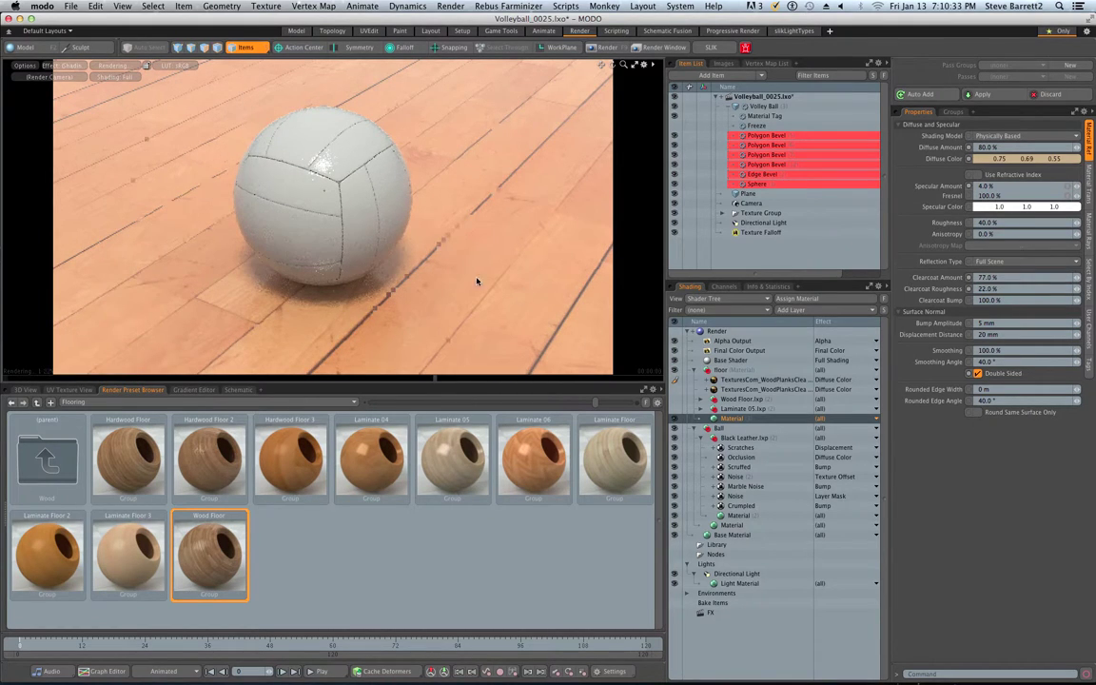
pyautogui.press('Return')
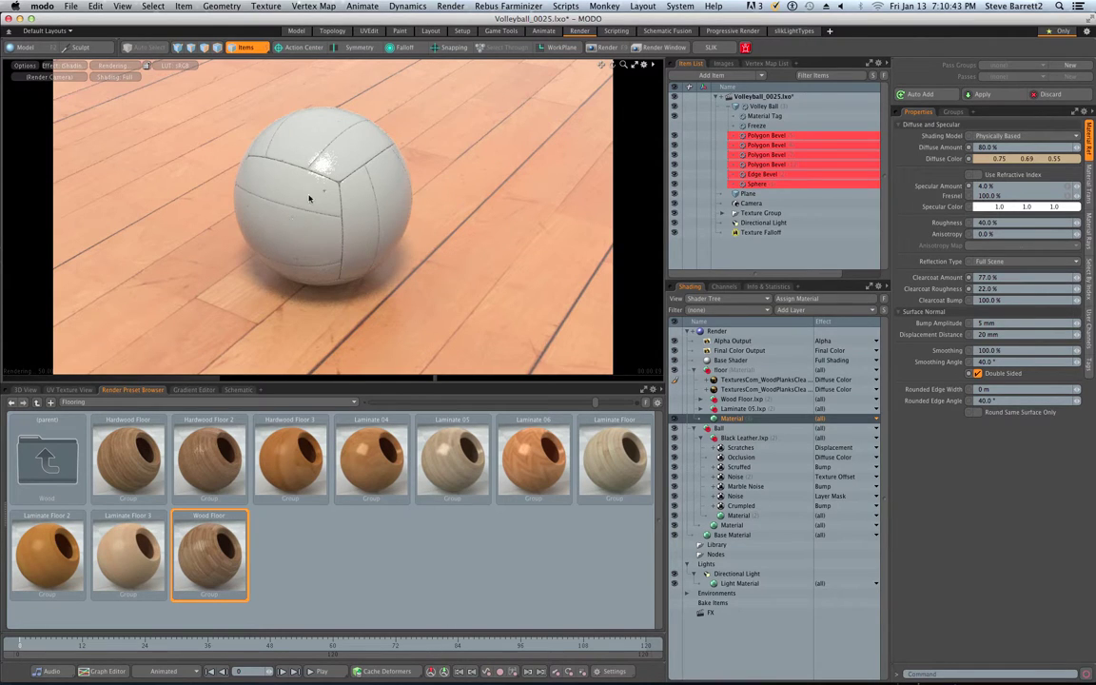
# Set the floor material's roughness to 22%.
pyautogui.scroll(3, 330, 195)
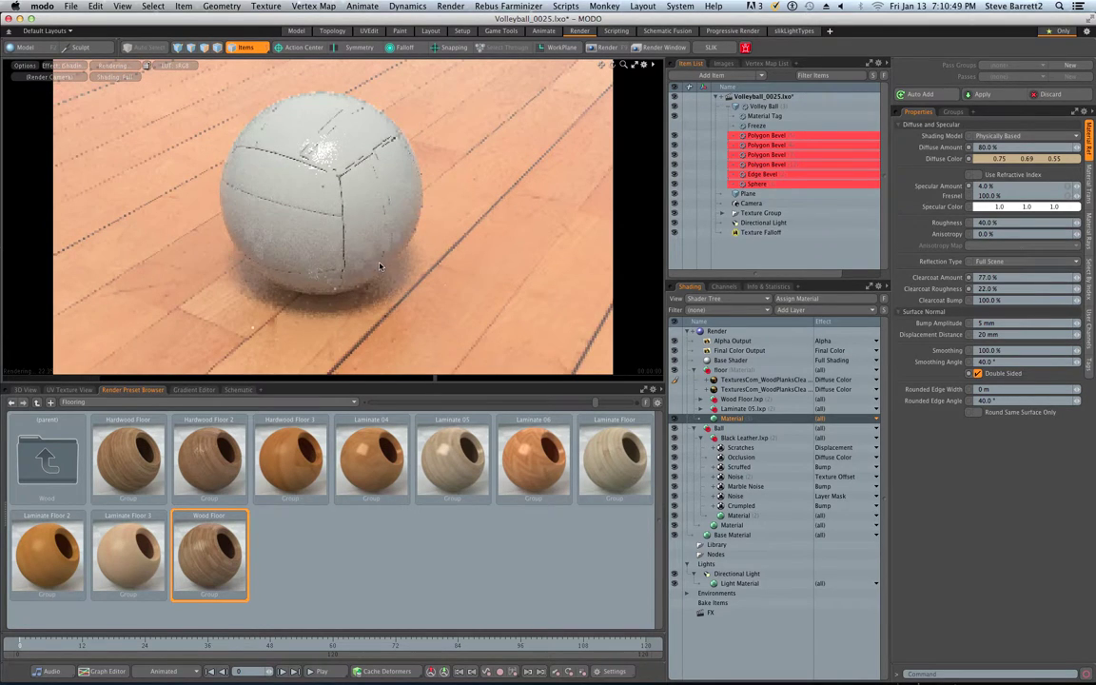
pyautogui.keyDown('alt'); pyautogui.moveTo(382, 265); pyautogui.dragTo(372, 252); pyautogui.keyUp('alt')
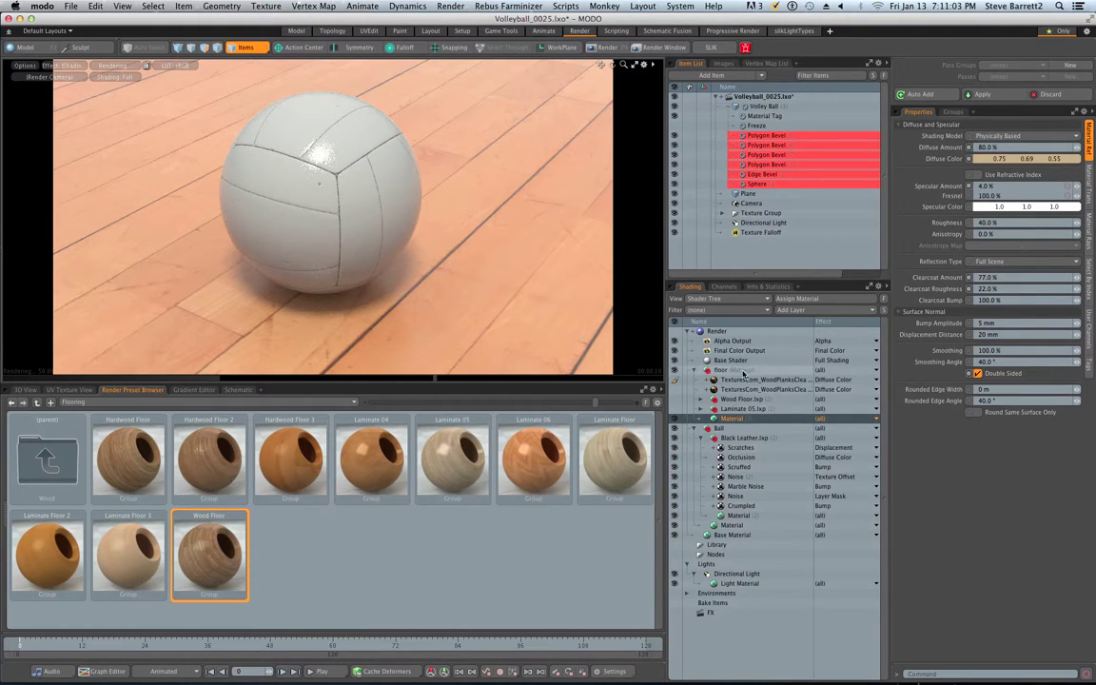
pyautogui.click(795, 366)
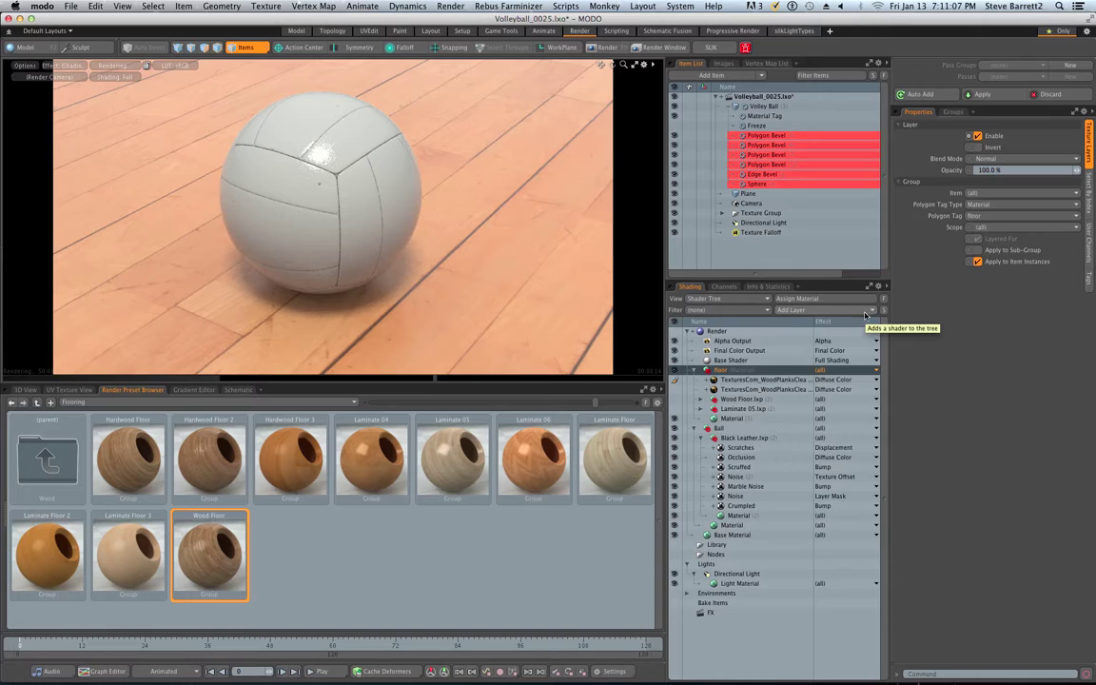
pyautogui.click(735, 418)
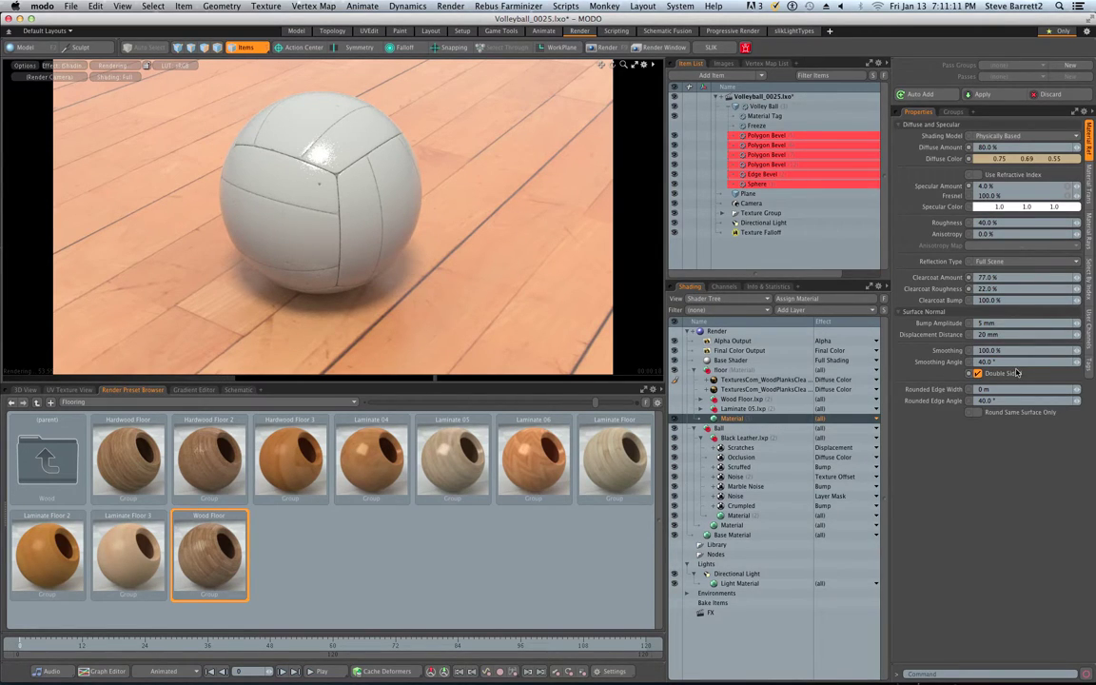
pyautogui.click(994, 223)
pyautogui.write('22')
pyautogui.press('Return')
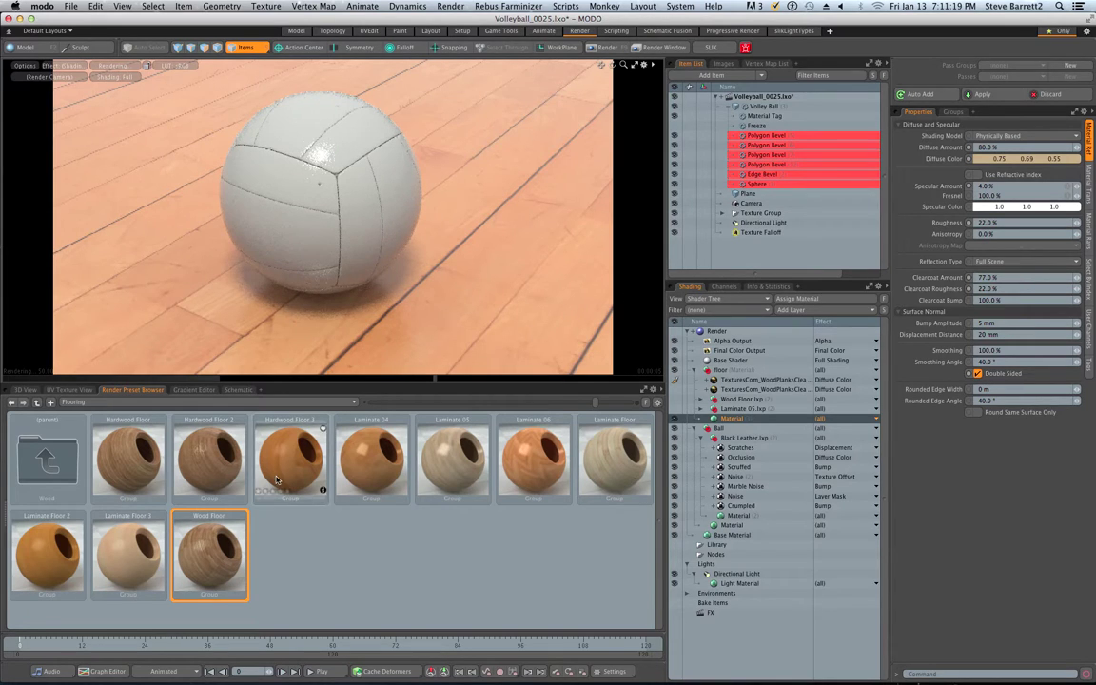
# Re-aim the directional light by orbiting its own view in the 3D viewport, shifting the ball's highlight and shadow.
pyautogui.click(26, 389)
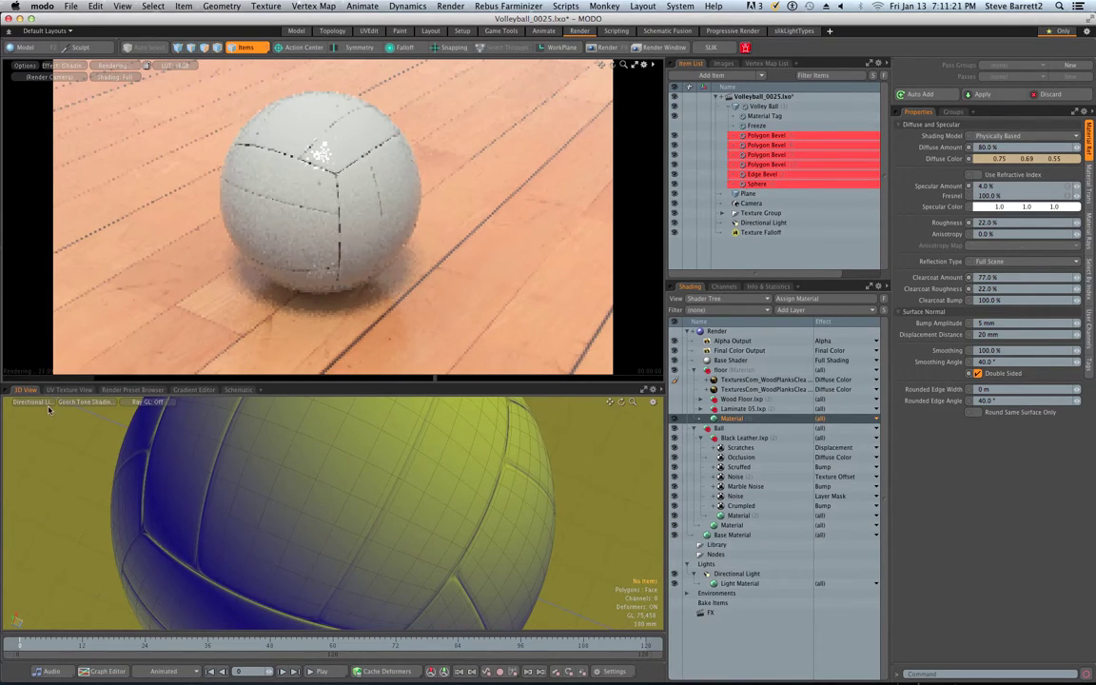
pyautogui.scroll(-5, 314, 477)
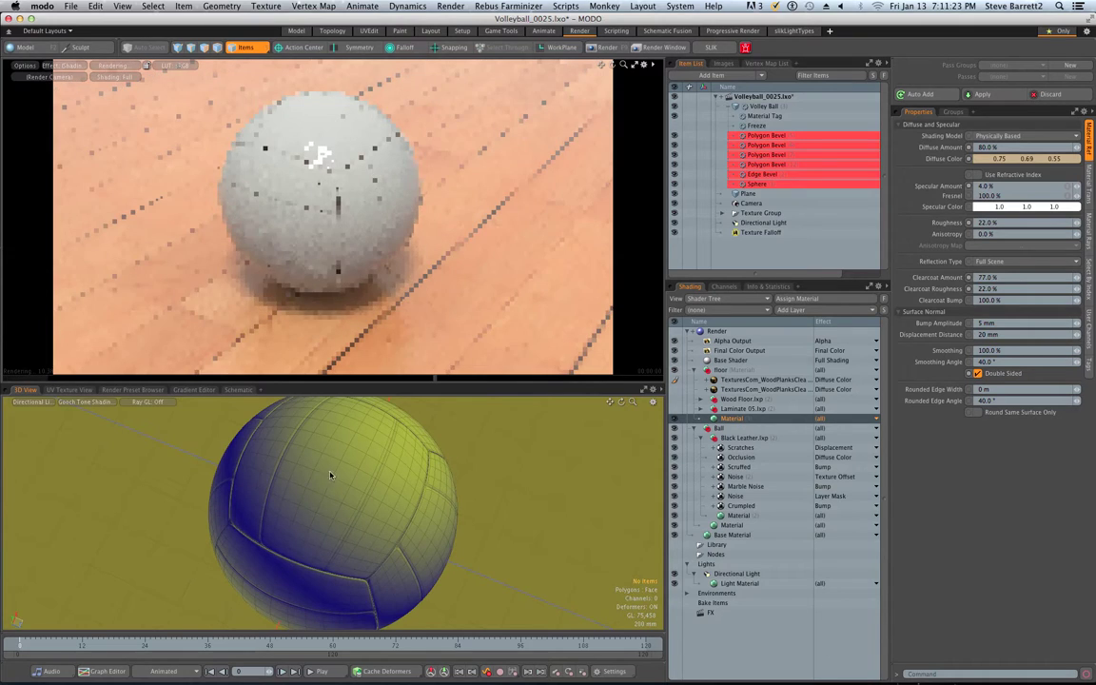
pyautogui.keyDown('alt'); pyautogui.moveTo(330, 476); pyautogui.dragTo(366, 492); pyautogui.keyUp('alt')
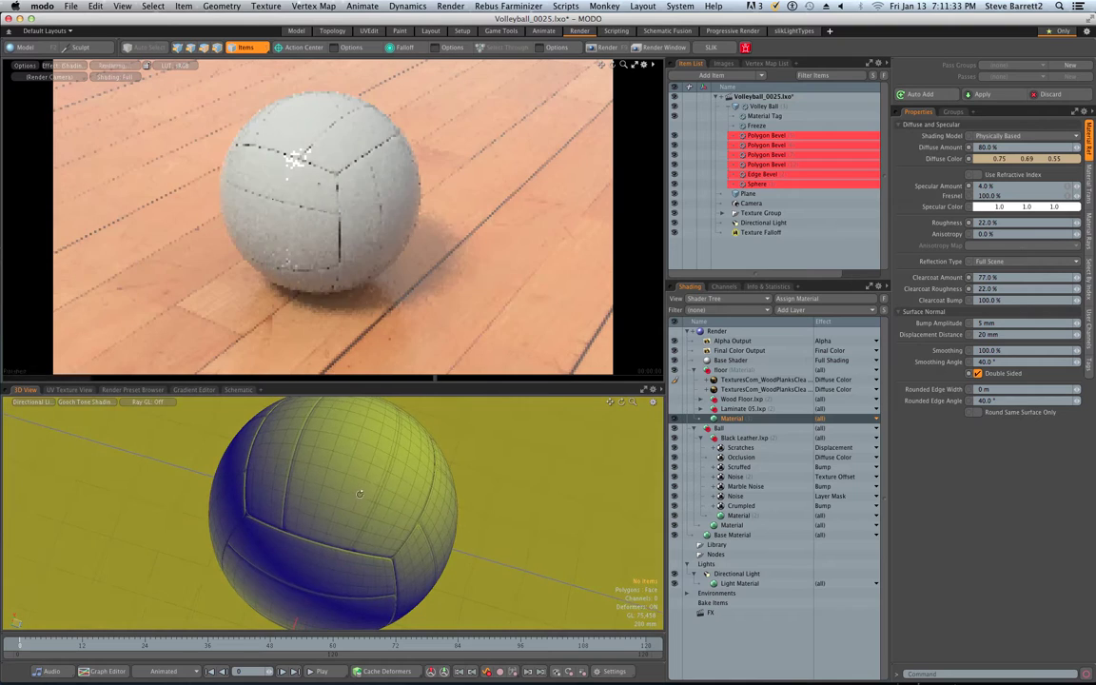
pyautogui.moveTo(330, 447)
pyautogui.keyDown('alt'); pyautogui.mouseDown()
pyautogui.moveTo(311, 529)
pyautogui.moveTo(386, 463)
pyautogui.moveTo(338, 428)
pyautogui.moveTo(321, 435)
pyautogui.mouseUp(); pyautogui.keyUp('alt')
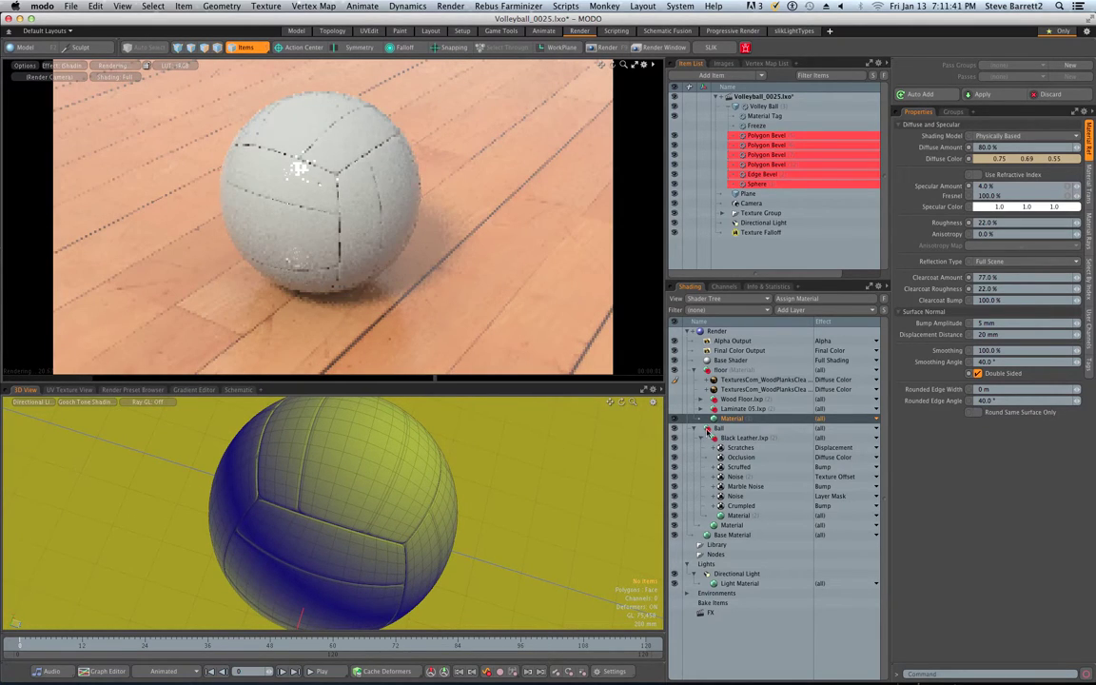
# Darken the upper wood planks diffuse layer by trying a gamma of 0.625 and settling on 0.8.
pyautogui.click(762, 380)
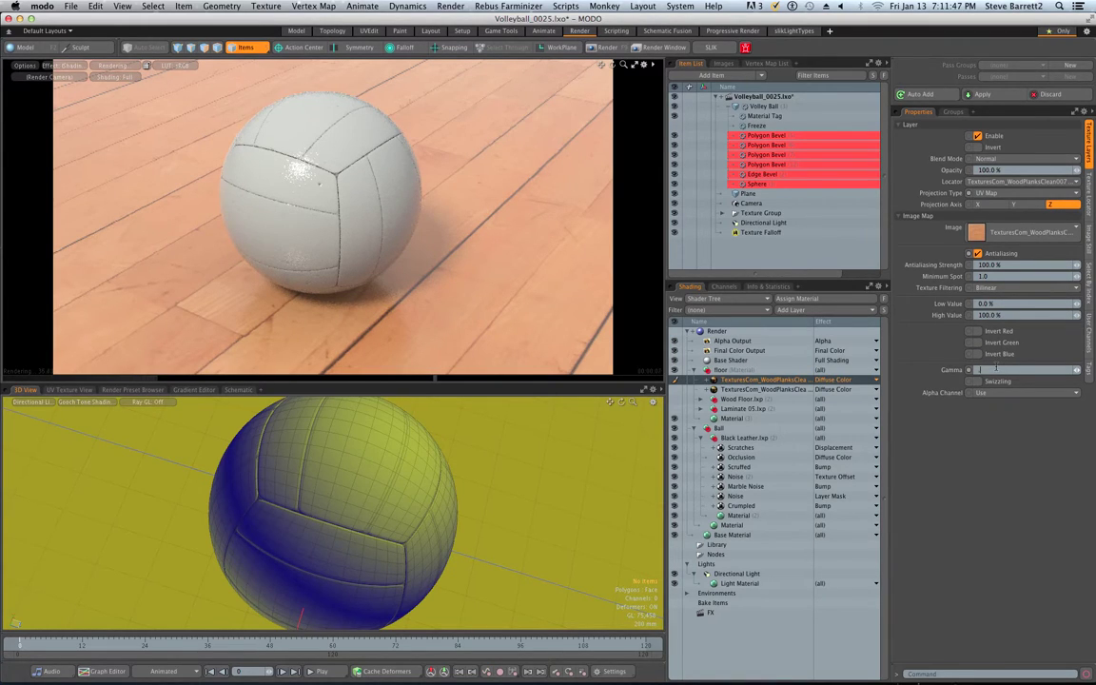
pyautogui.press('Return')
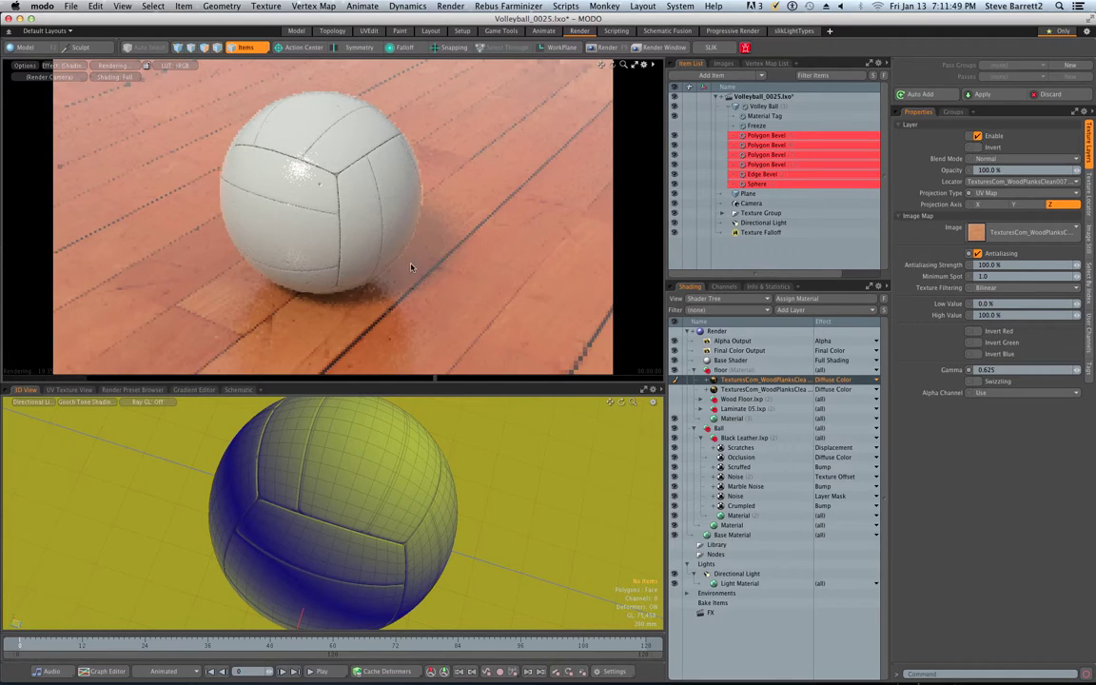
pyautogui.click(1012, 370)
pyautogui.write('.8')
pyautogui.press('Return')
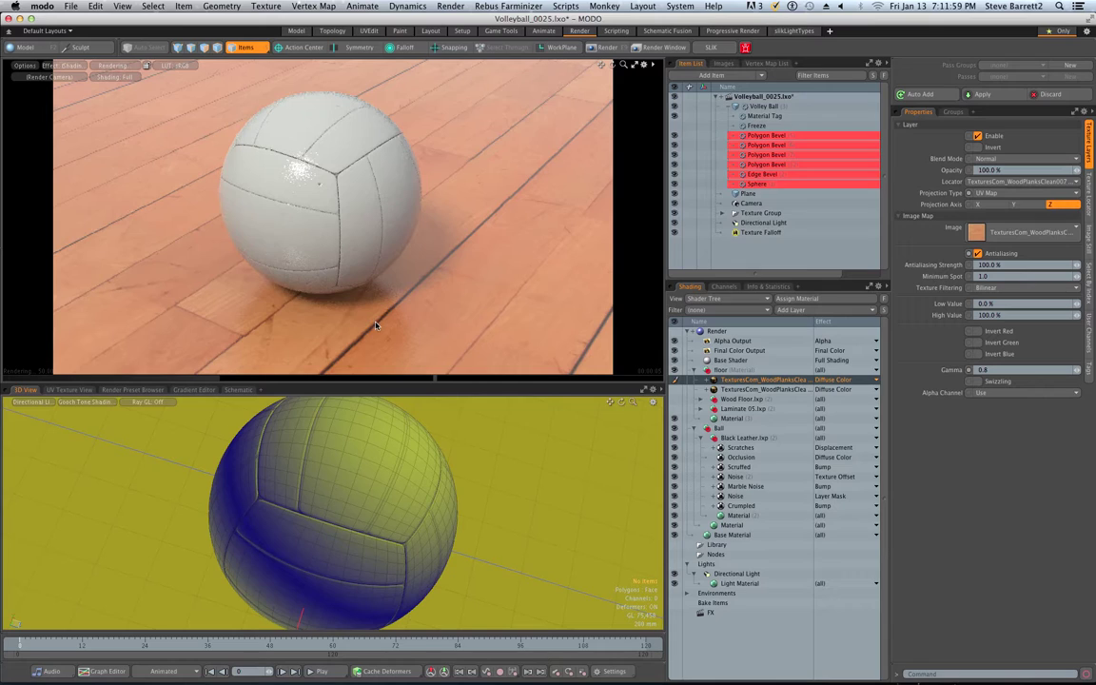
pyautogui.rightClick(751, 383)
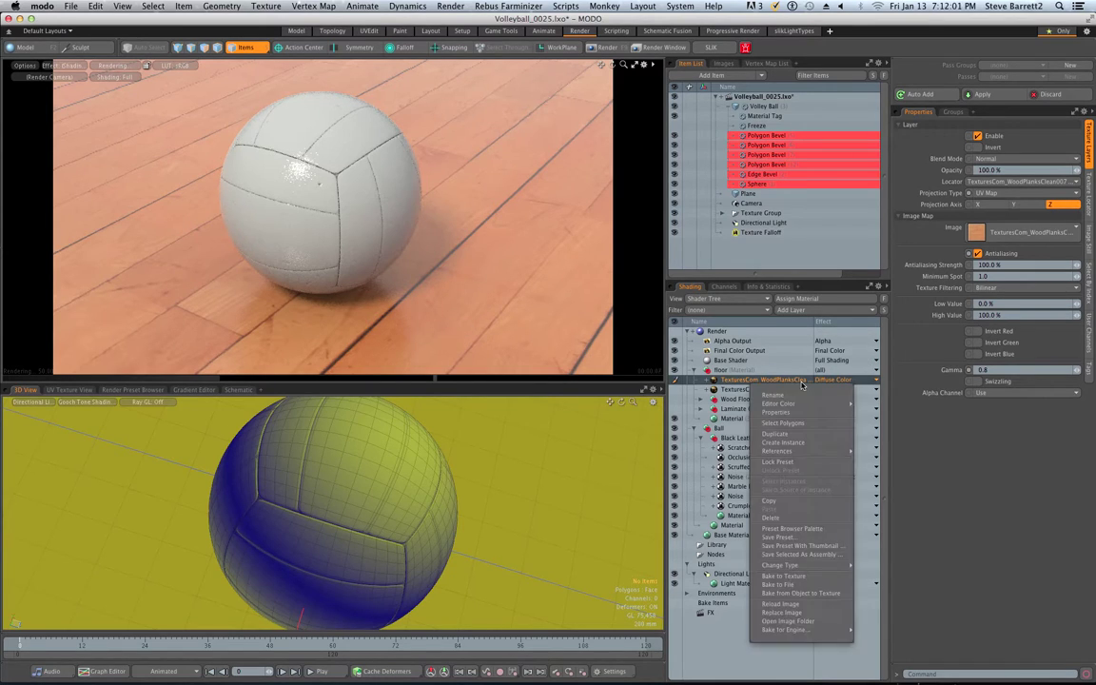
pyautogui.moveTo(795, 406)
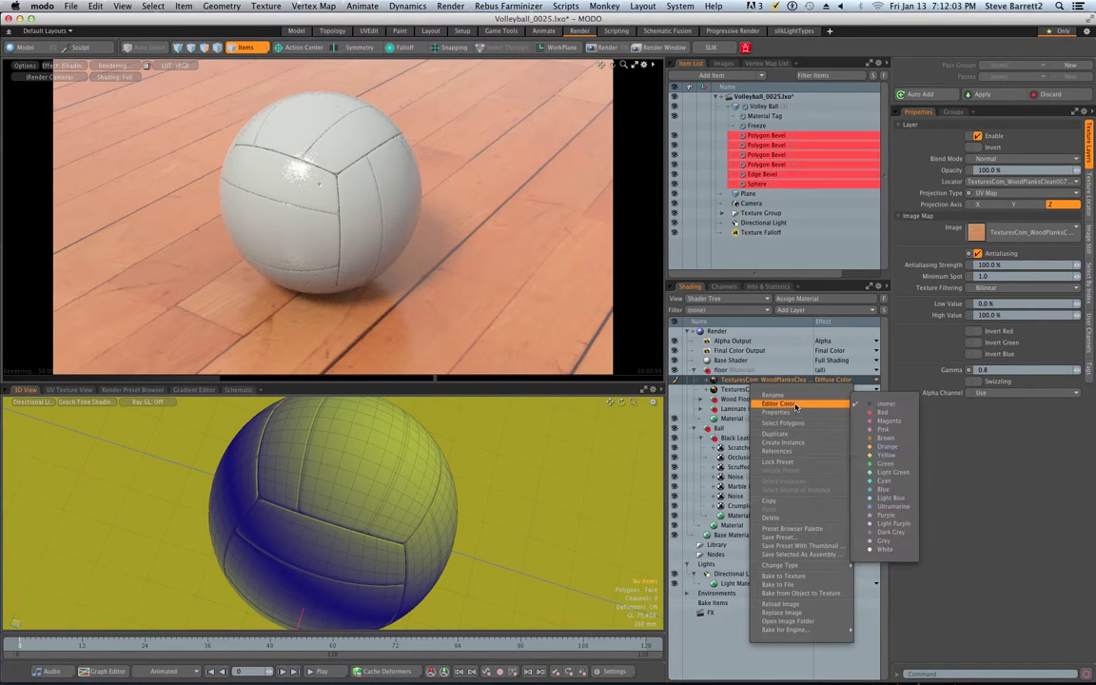
pyautogui.click(1010, 437)
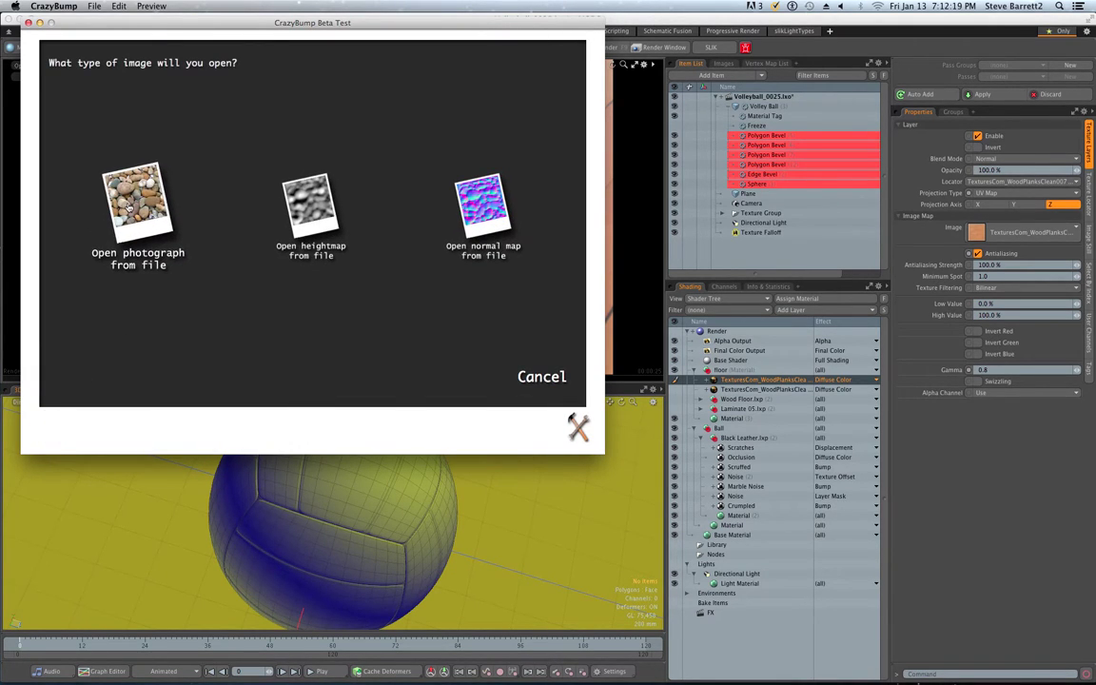
# Open the photograph TexturesCom_WoodPlanksClean0078_1...less_S.jpg from Downloads and choose the height shape whose bottom plank is brightest.
pyautogui.click(129, 207)
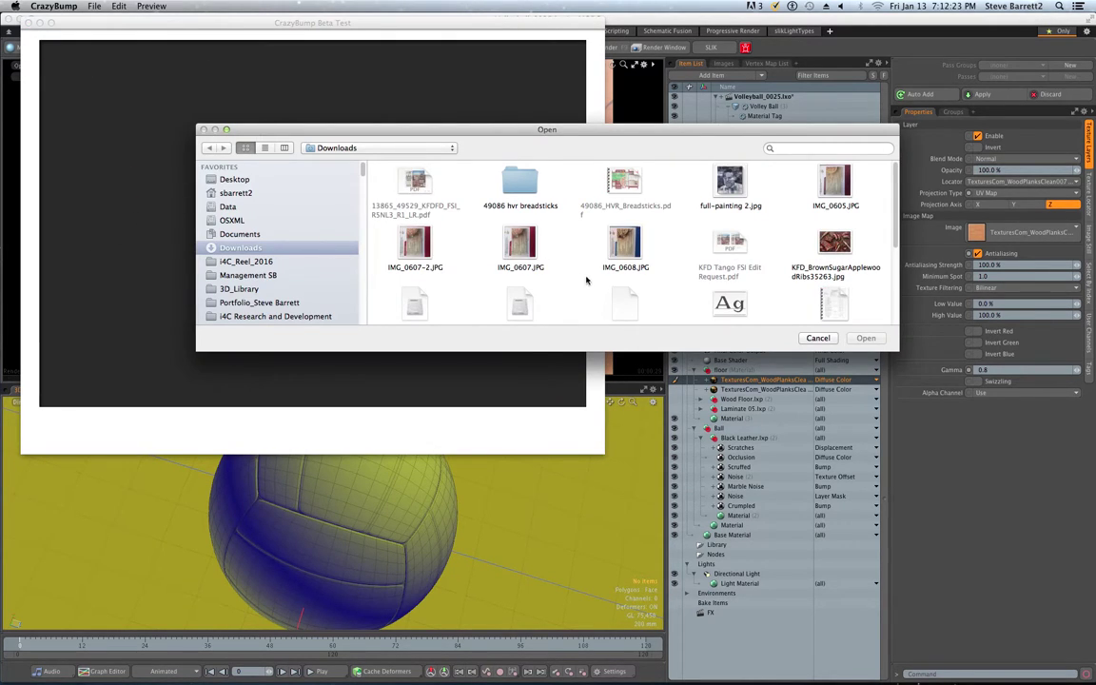
pyautogui.scroll(-5, 577, 278)
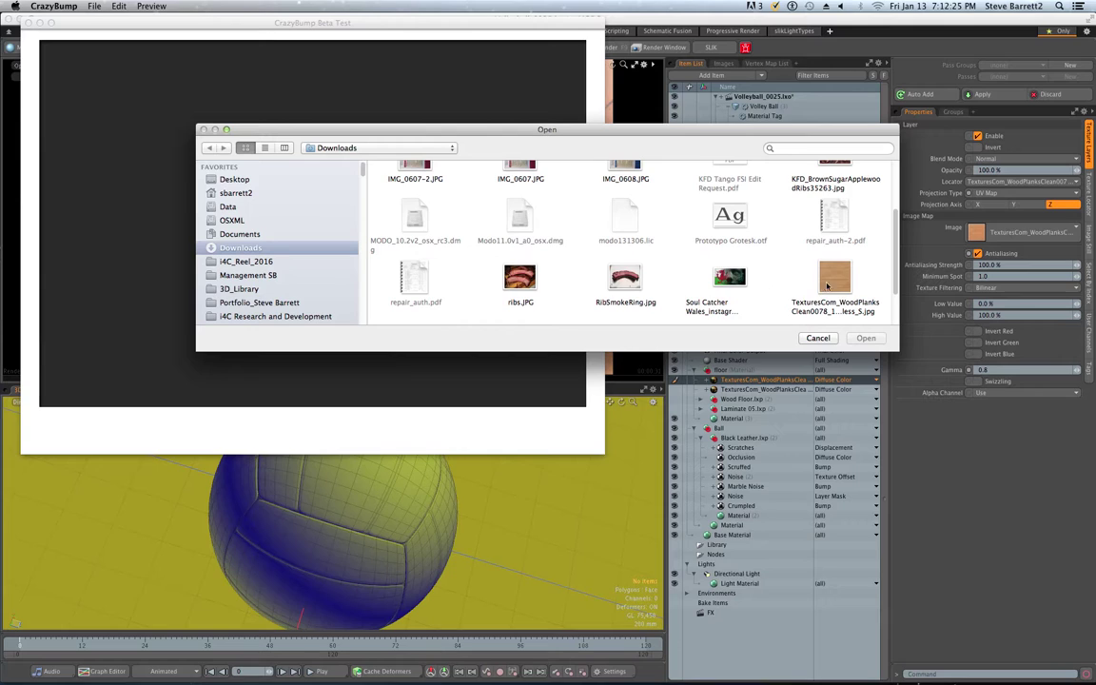
pyautogui.scroll(-2, 827, 286)
pyautogui.click(841, 235)
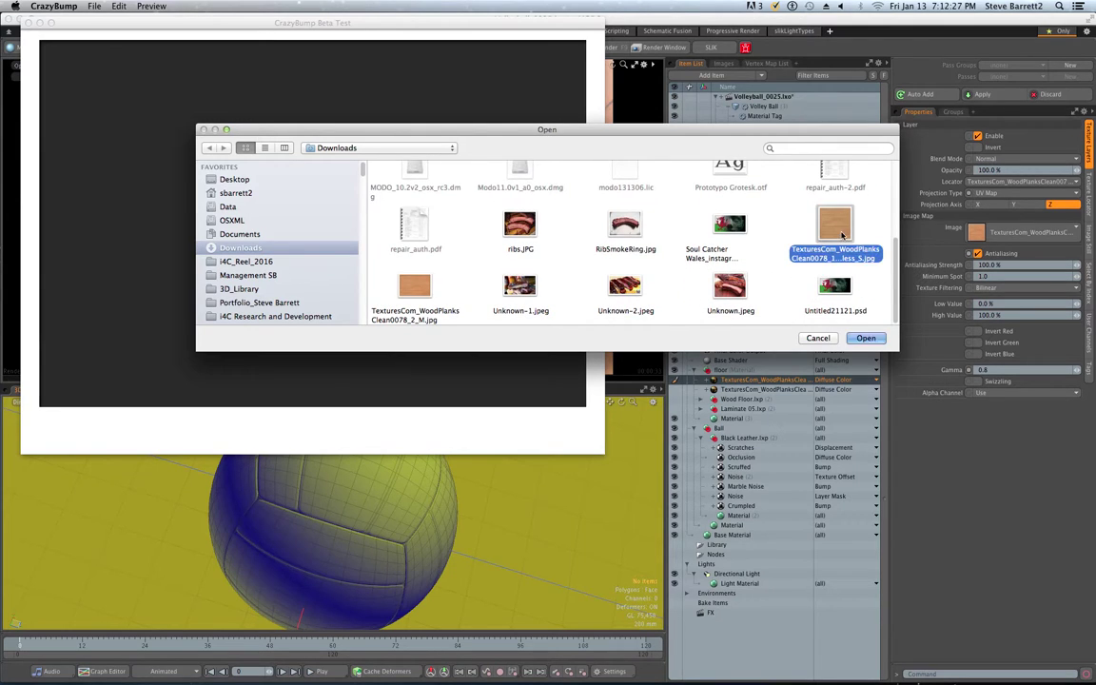
pyautogui.click(861, 338)
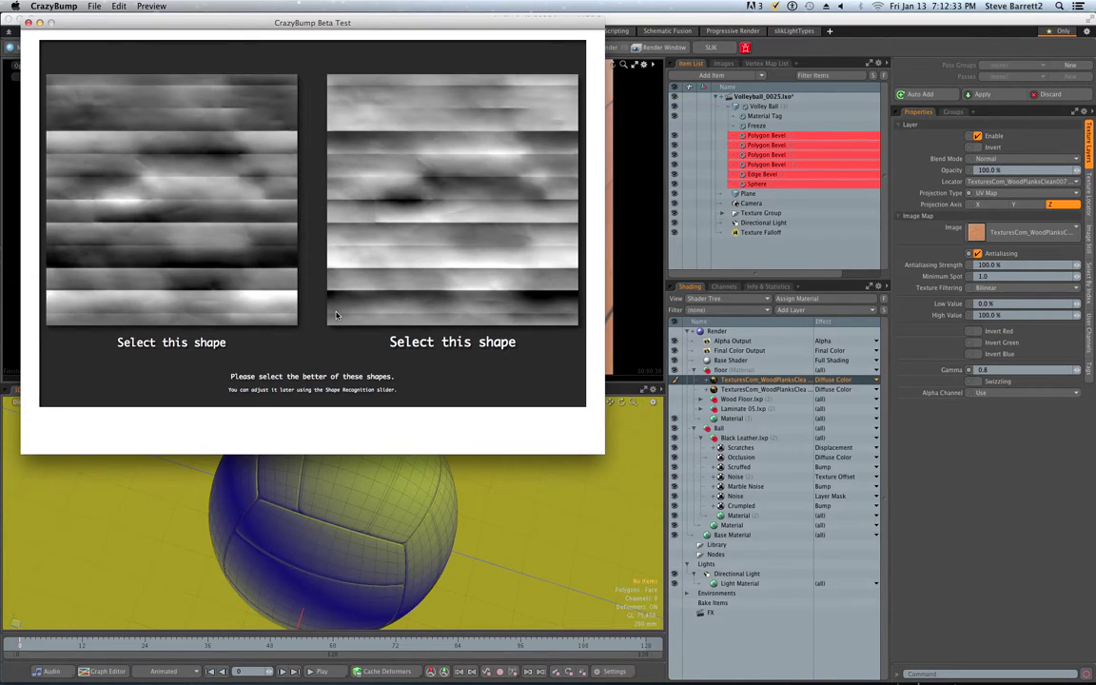
pyautogui.click(182, 335)
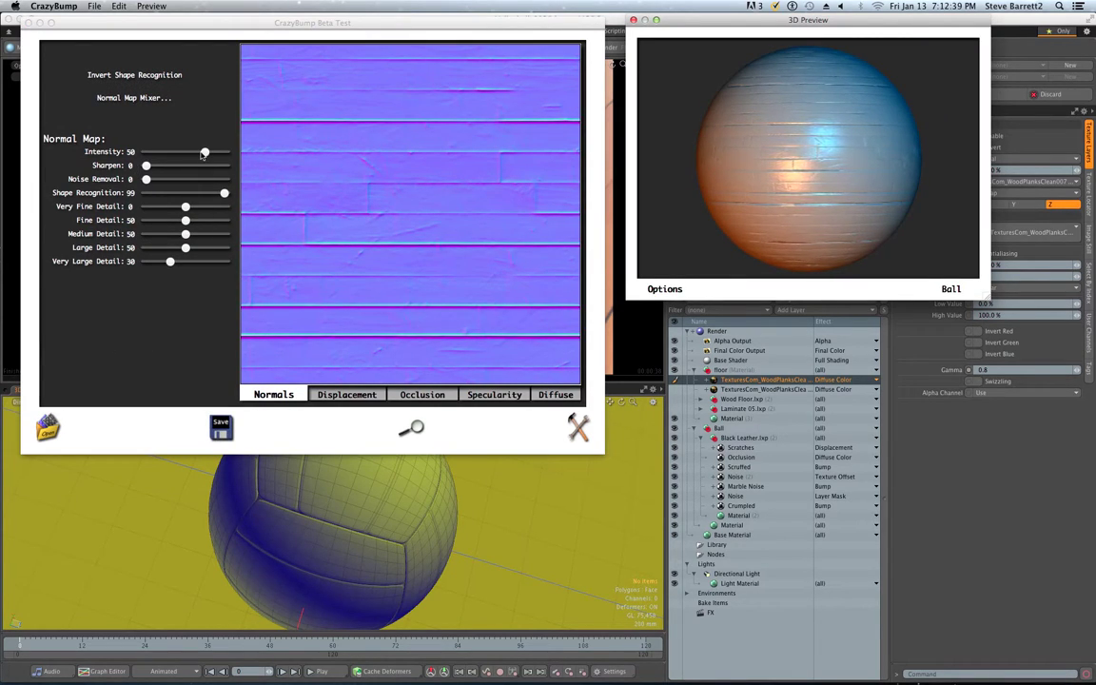
# Set the normal map's intensity to 59, sharpen to 55, very fine detail to 41, fine detail to 67 and medium detail to 57.
pyautogui.moveTo(203, 153)
pyautogui.mouseDown()
pyautogui.moveTo(167, 154)
pyautogui.moveTo(208, 155)
pyautogui.mouseUp()
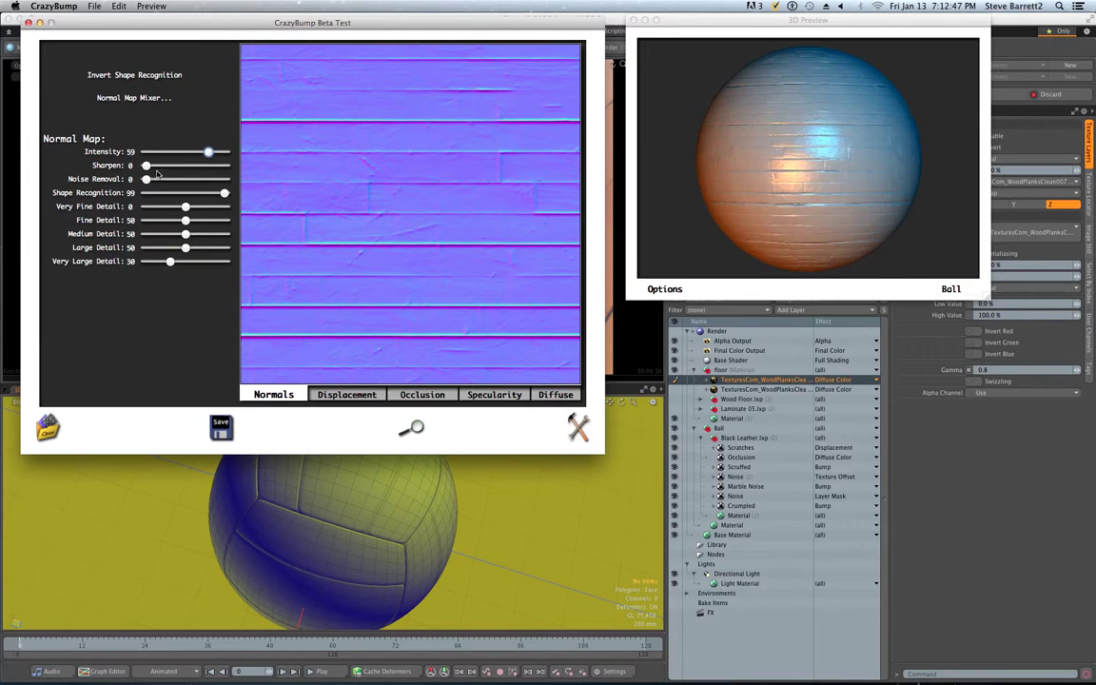
pyautogui.moveTo(146, 166); pyautogui.dragTo(183, 167)
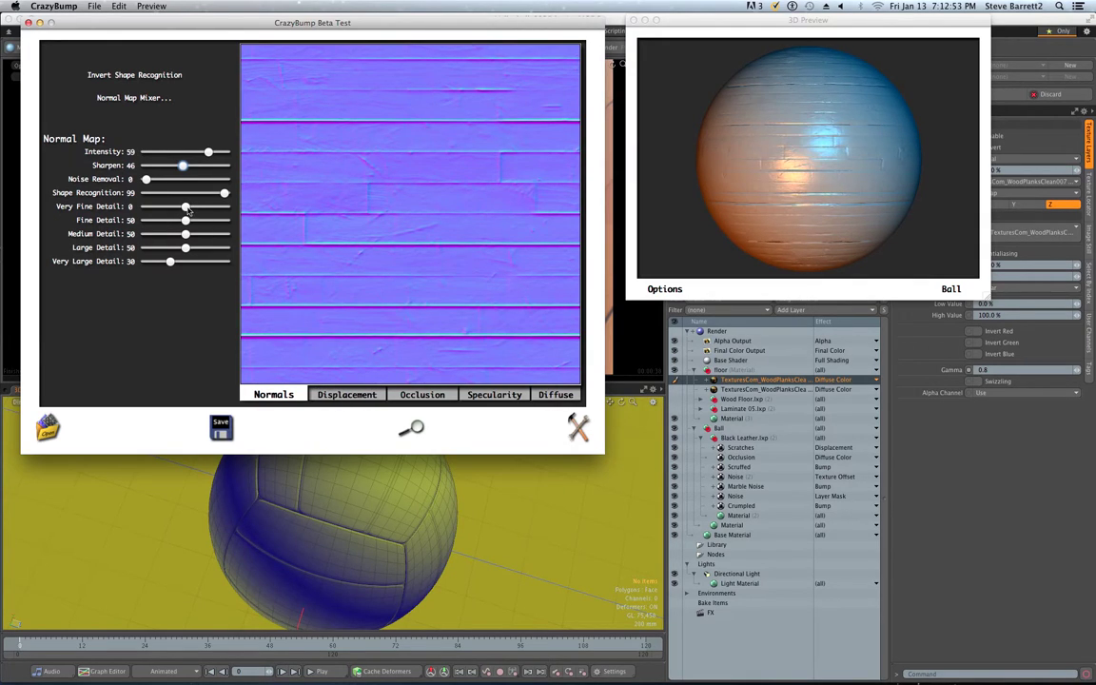
pyautogui.moveTo(188, 210); pyautogui.dragTo(217, 207)
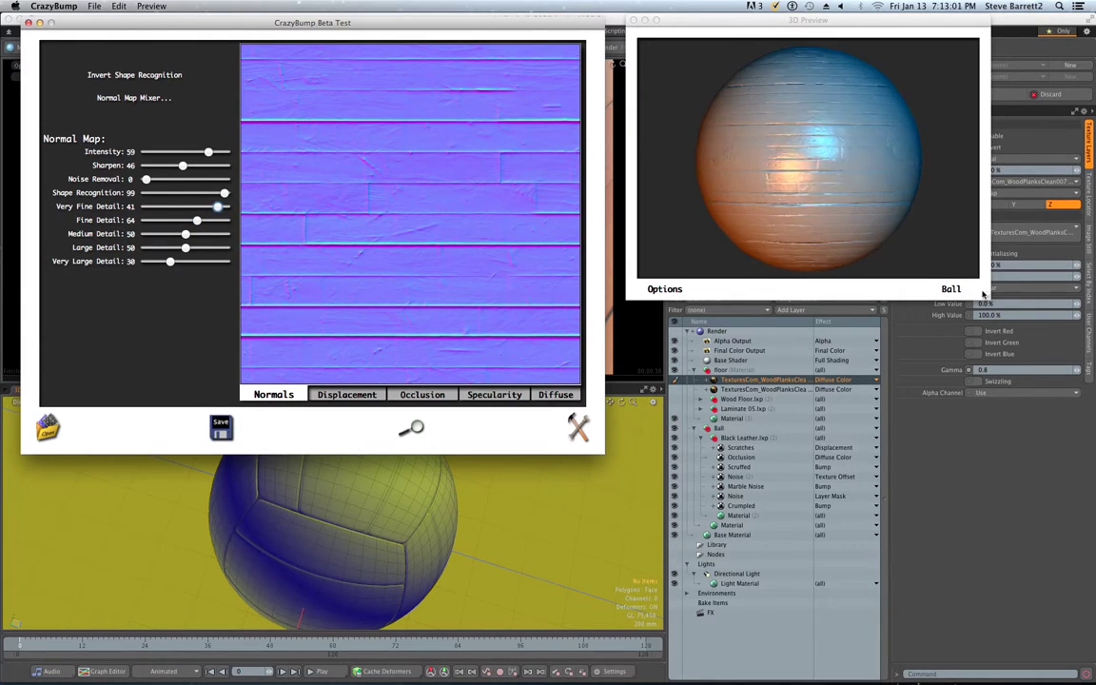
pyautogui.moveTo(985, 298); pyautogui.dragTo(1049, 515)
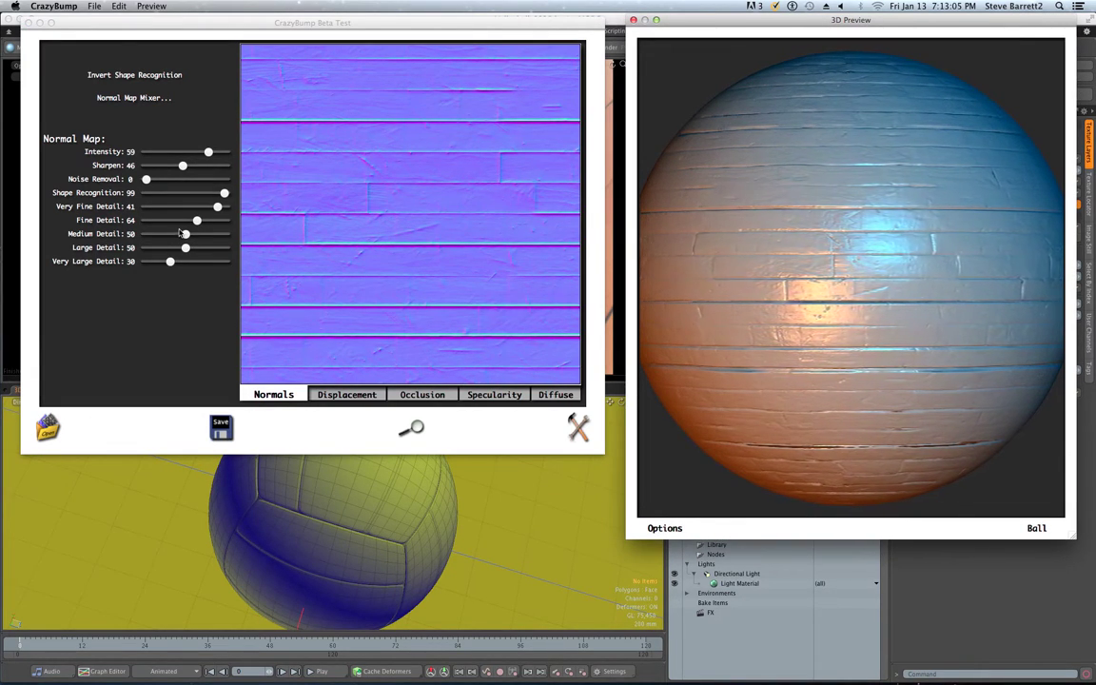
pyautogui.moveTo(195, 225); pyautogui.dragTo(193, 235)
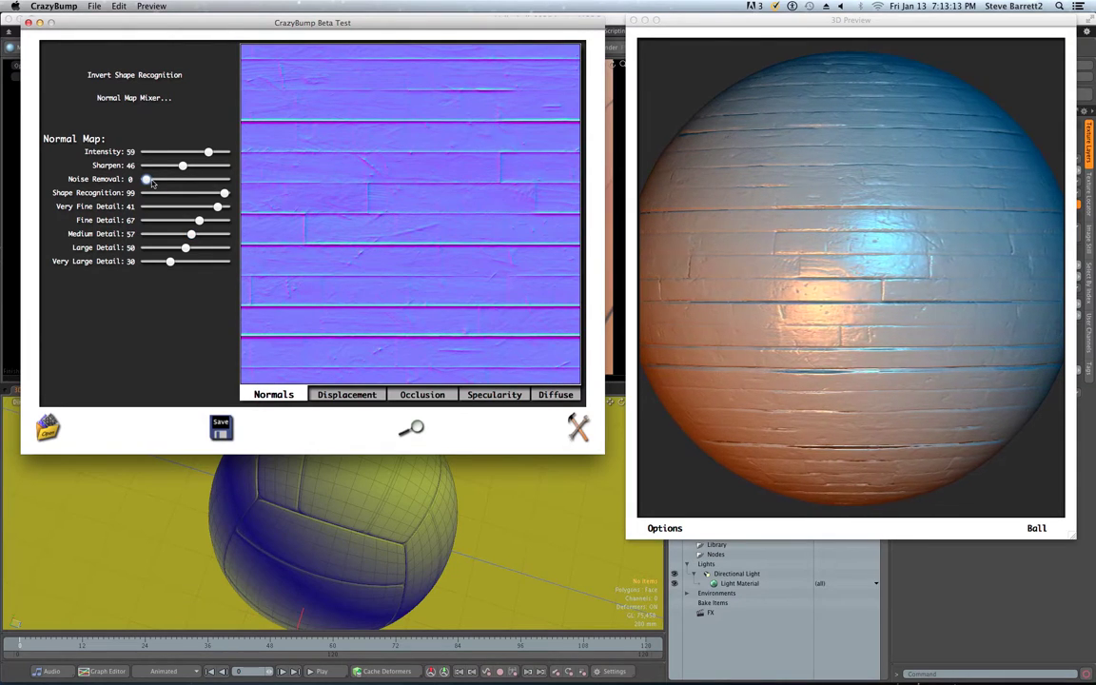
pyautogui.moveTo(180, 172); pyautogui.dragTo(187, 169)
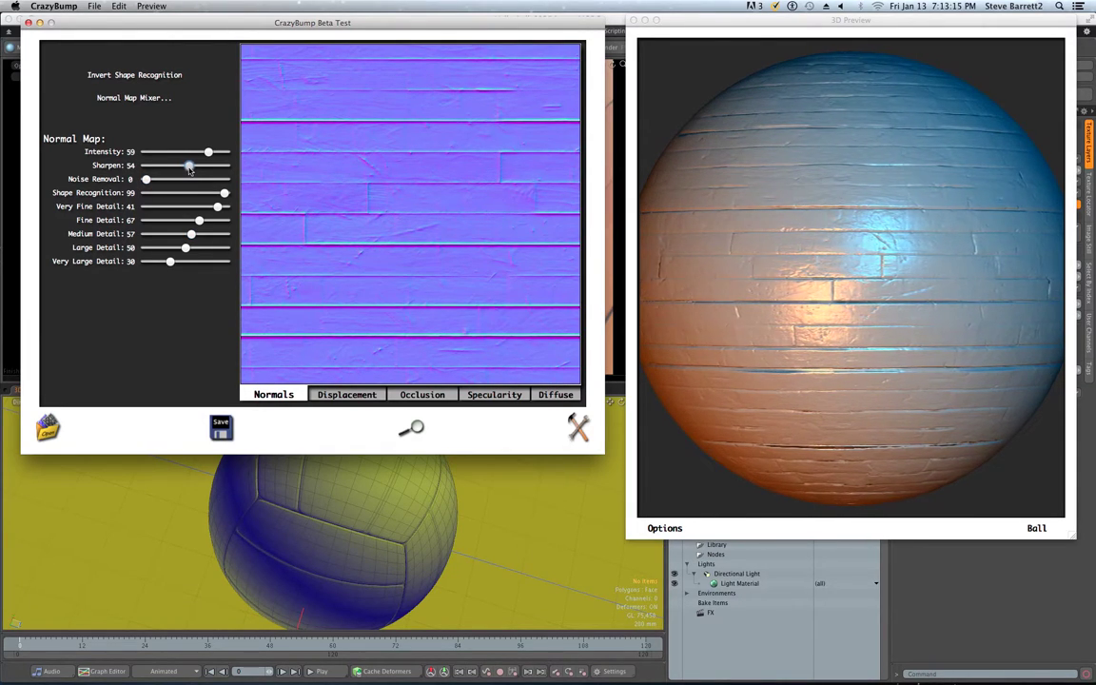
# Set the displacement map's depth to 54 and enhance detail to 99, keeping soften at 0.
pyautogui.click(360, 391)
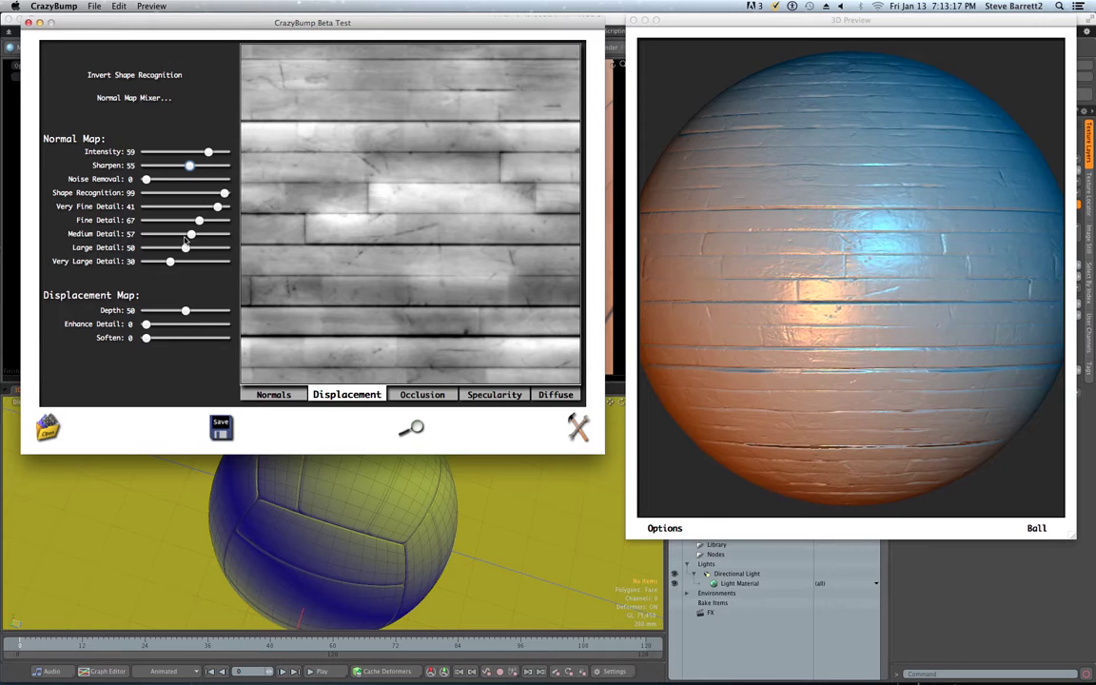
pyautogui.moveTo(187, 314); pyautogui.dragTo(215, 331)
pyautogui.moveTo(147, 339)
pyautogui.mouseDown()
pyautogui.moveTo(157, 339)
pyautogui.moveTo(139, 342)
pyautogui.mouseUp()
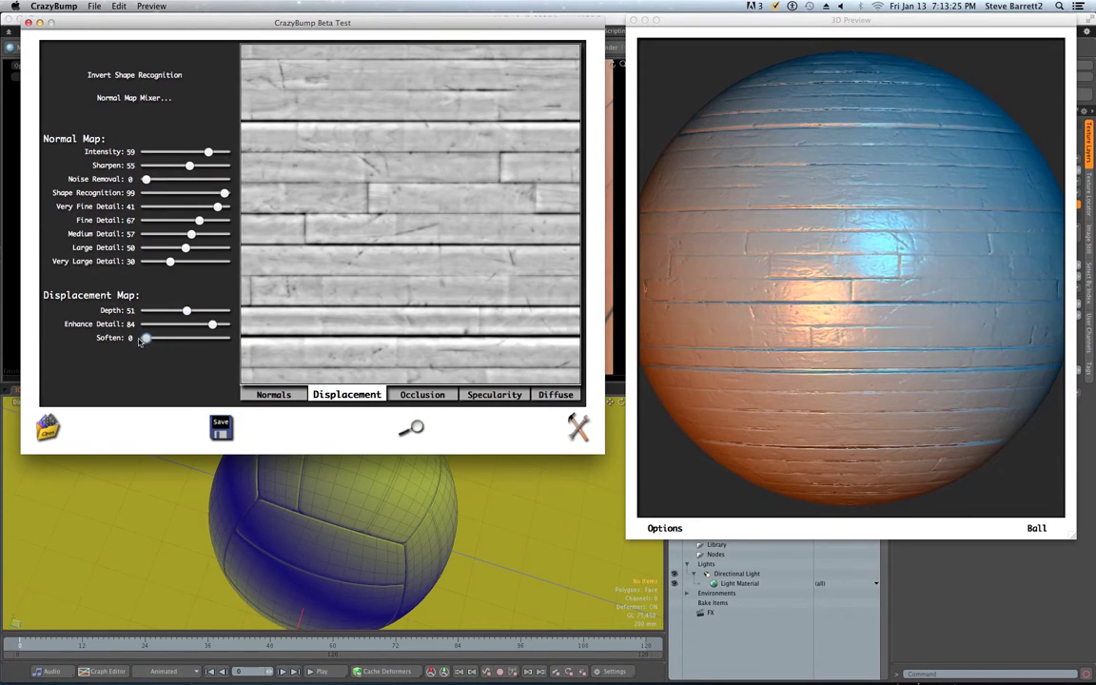
pyautogui.moveTo(186, 311)
pyautogui.mouseDown()
pyautogui.moveTo(226, 315)
pyautogui.moveTo(179, 327)
pyautogui.moveTo(232, 329)
pyautogui.moveTo(217, 313)
pyautogui.moveTo(175, 314)
pyautogui.moveTo(195, 314)
pyautogui.mouseUp()
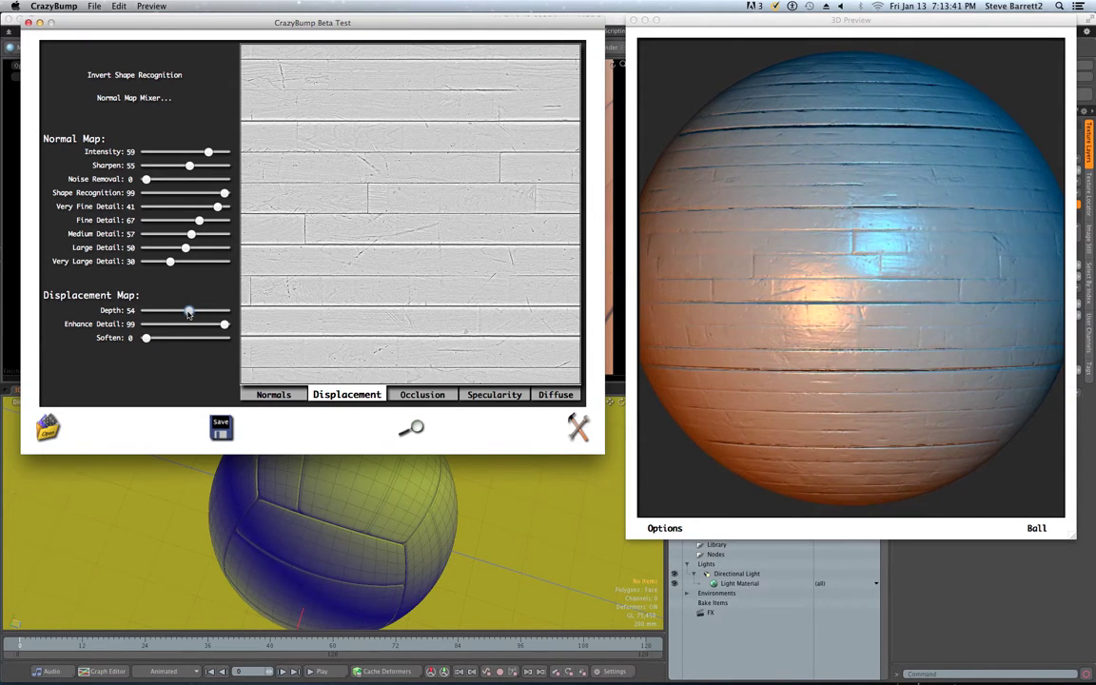
# Set the occlusion map's power to 86 and its enhance detail to 99.
pyautogui.click(421, 394)
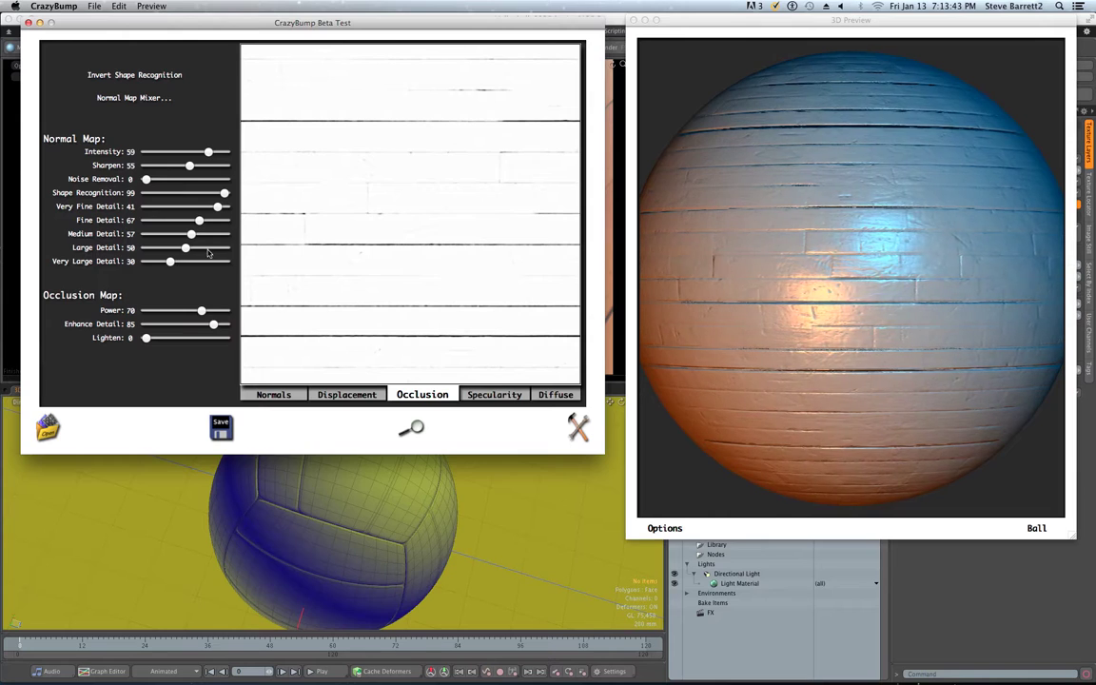
pyautogui.moveTo(201, 311); pyautogui.dragTo(214, 312)
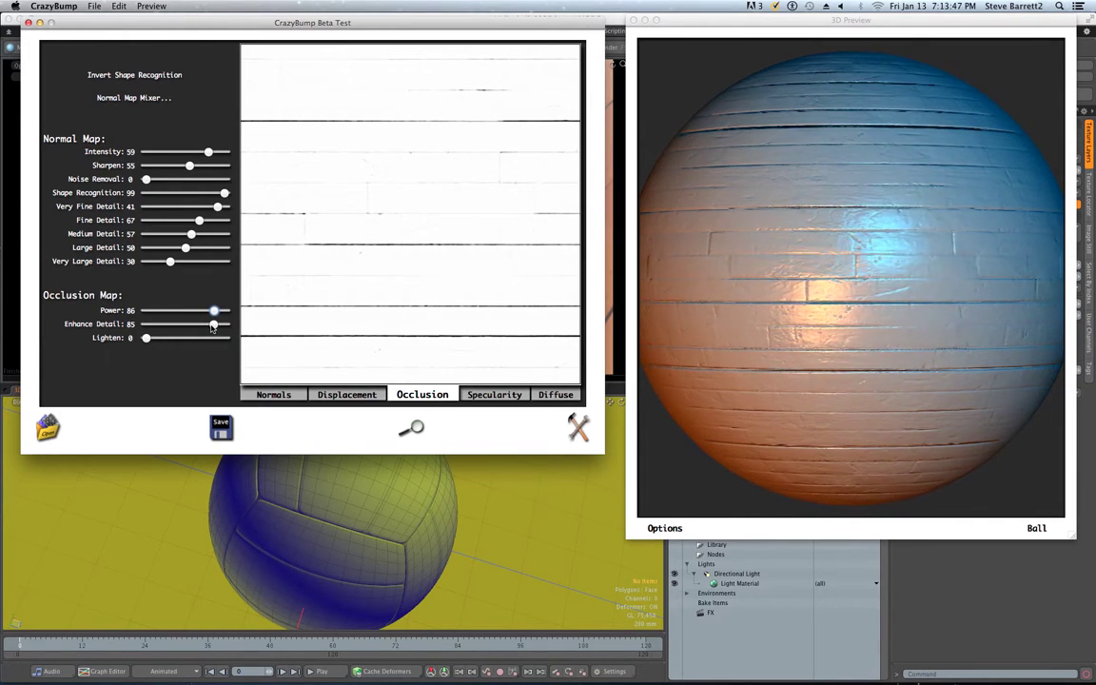
pyautogui.moveTo(214, 326)
pyautogui.mouseDown()
pyautogui.moveTo(161, 325)
pyautogui.moveTo(228, 330)
pyautogui.mouseUp()
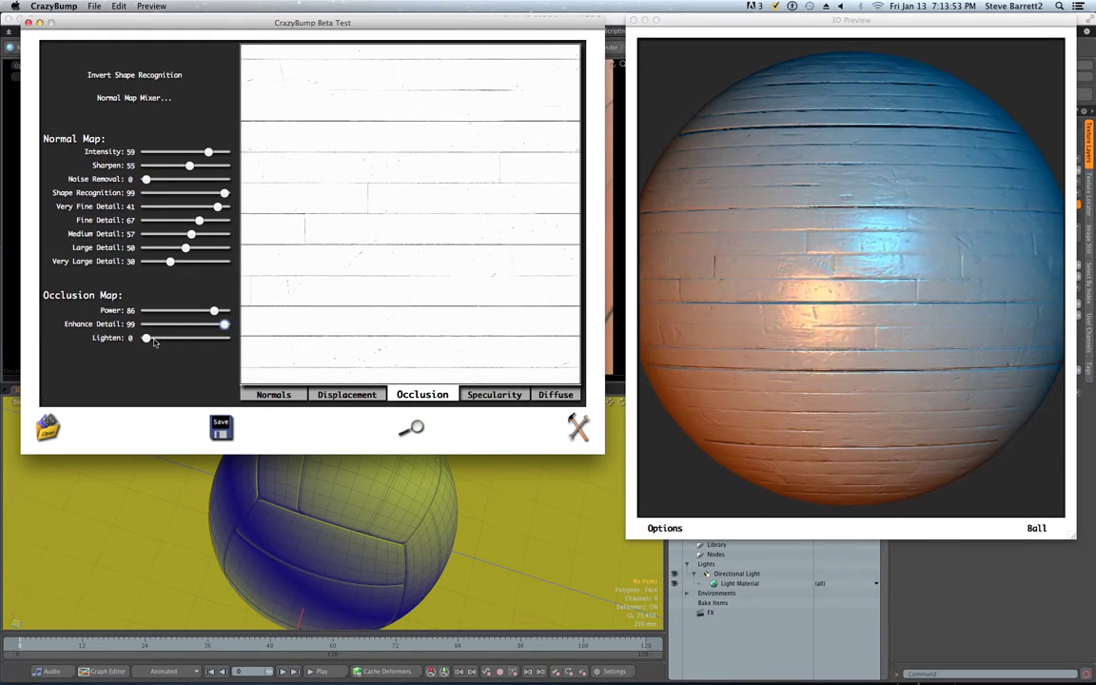
# Set the specularity map's texture influence to 59, enhance detail to 98 and added noise to 8.
pyautogui.click(494, 394)
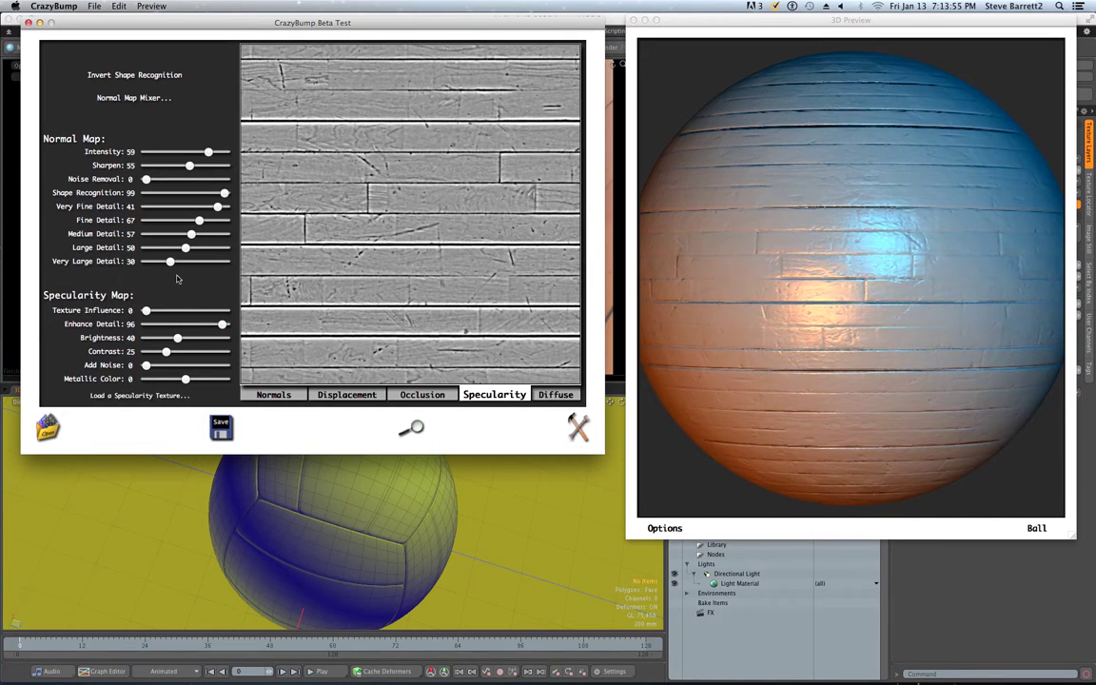
pyautogui.moveTo(147, 314); pyautogui.dragTo(230, 326)
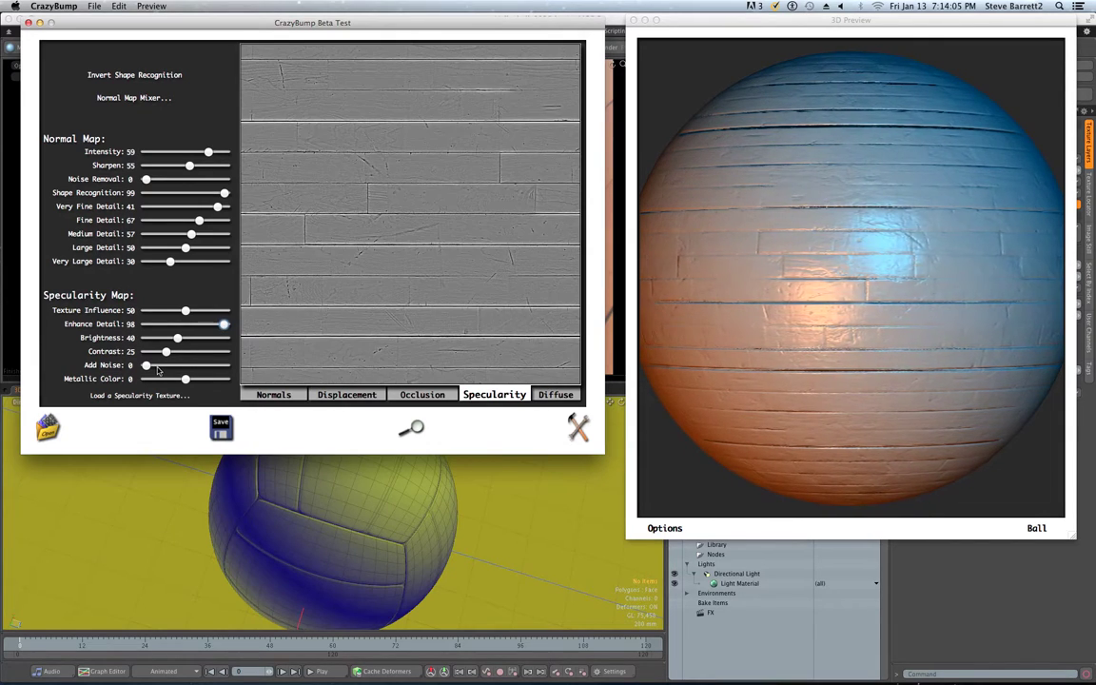
pyautogui.moveTo(148, 366); pyautogui.dragTo(153, 366)
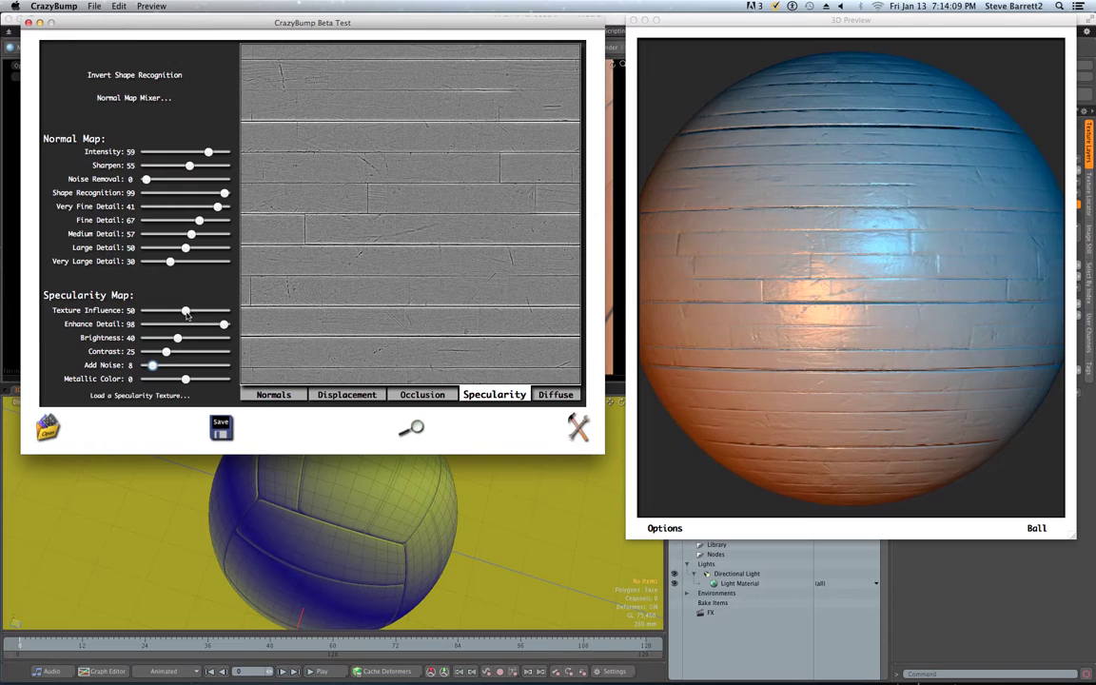
pyautogui.moveTo(187, 314); pyautogui.dragTo(194, 314)
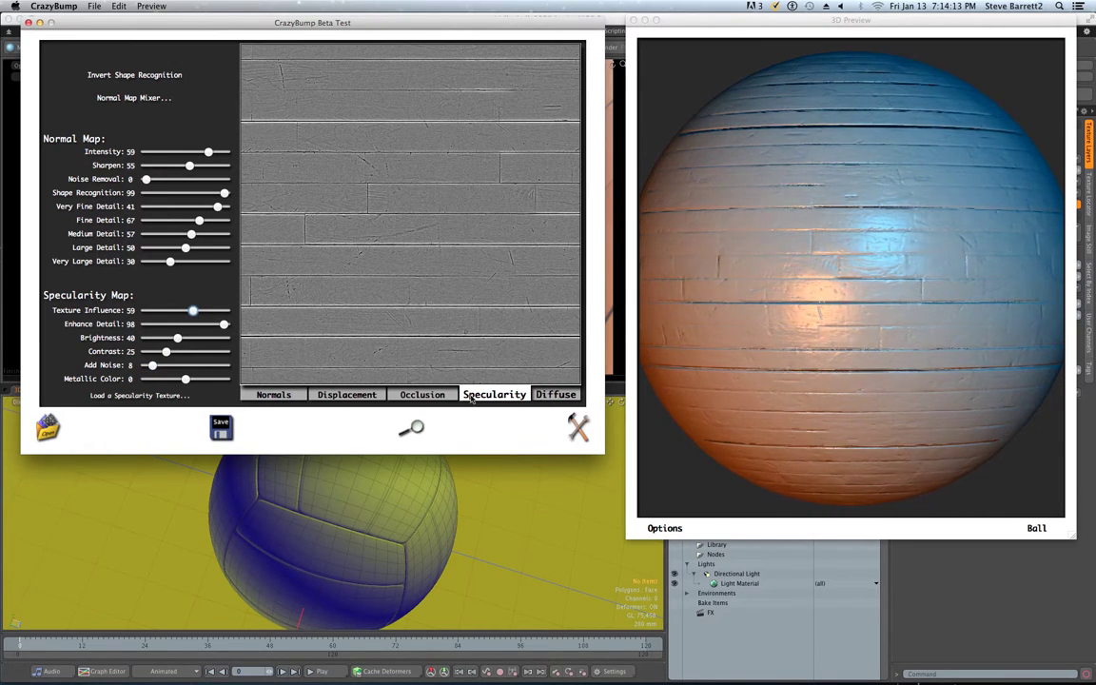
# Save the normal map to a file in the Downloads folder under the suggested name.
pyautogui.click(275, 394)
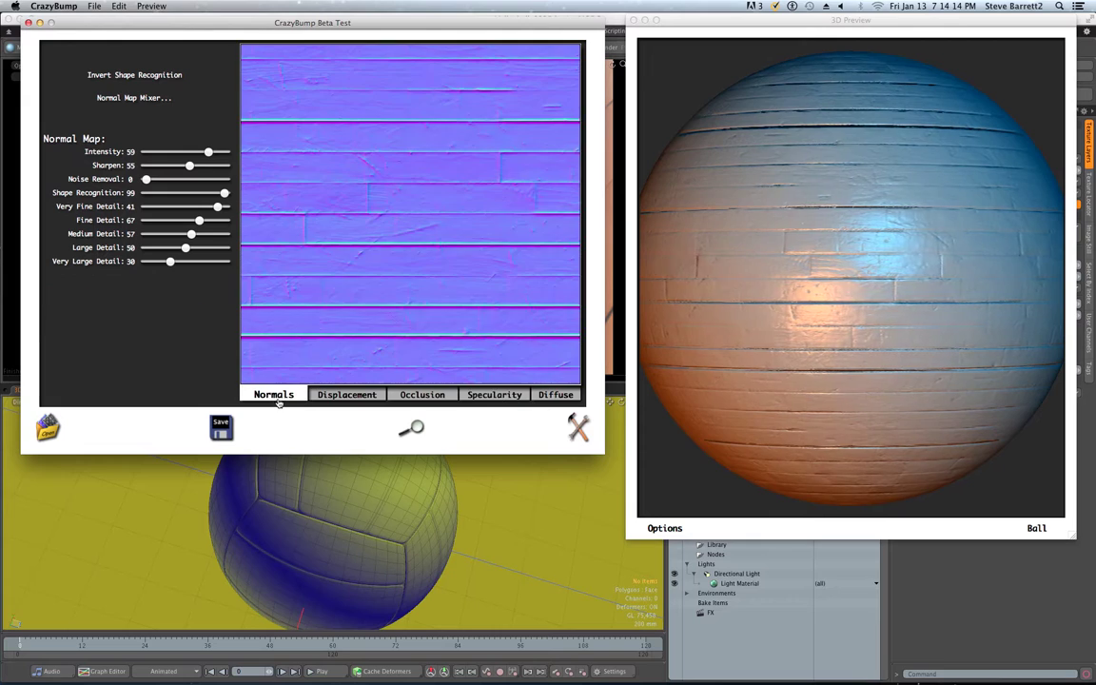
pyautogui.click(221, 431)
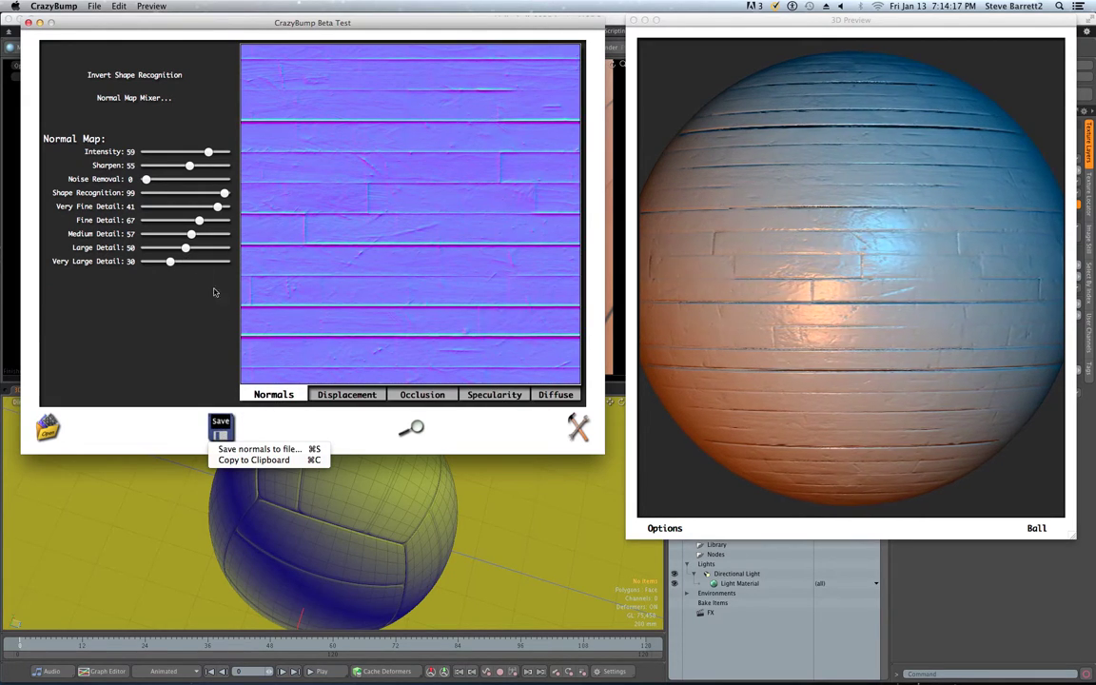
pyautogui.click(278, 449)
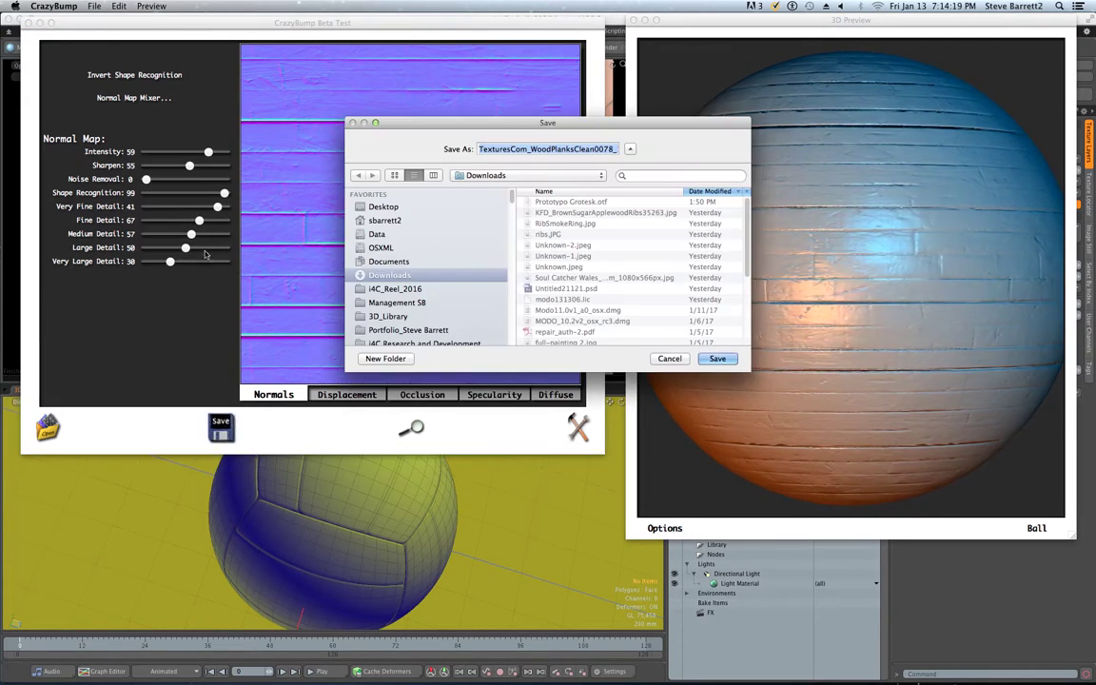
pyautogui.click(716, 359)
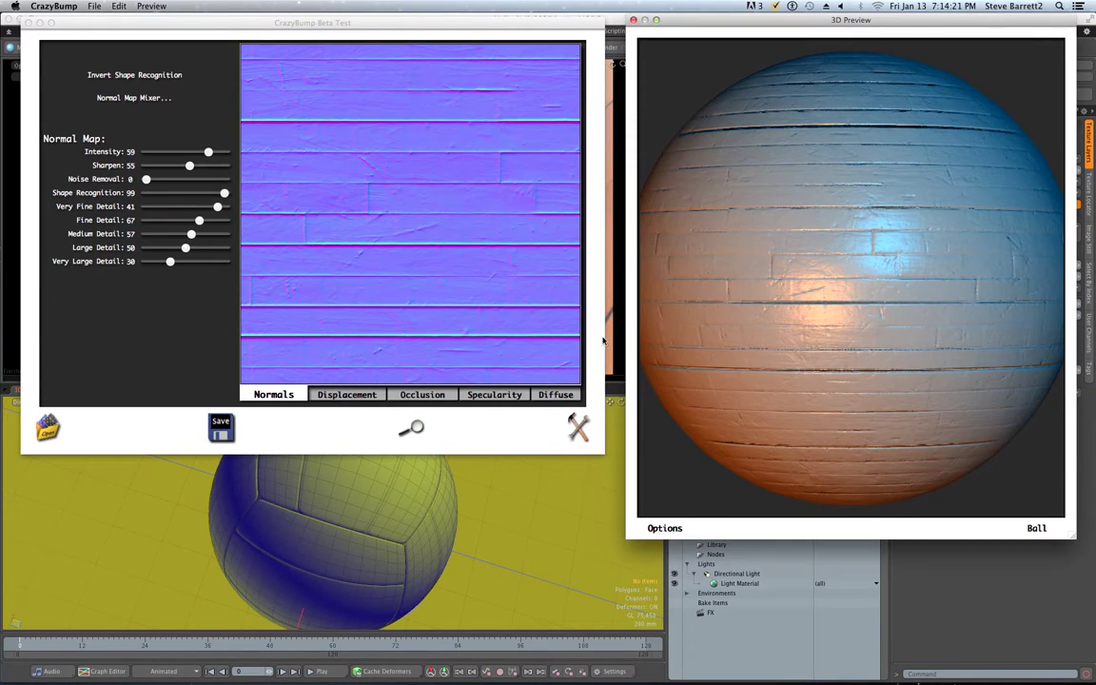
# Save the displacement map to a file in the Downloads folder under the suggested name.
pyautogui.click(354, 395)
pyautogui.click(220, 428)
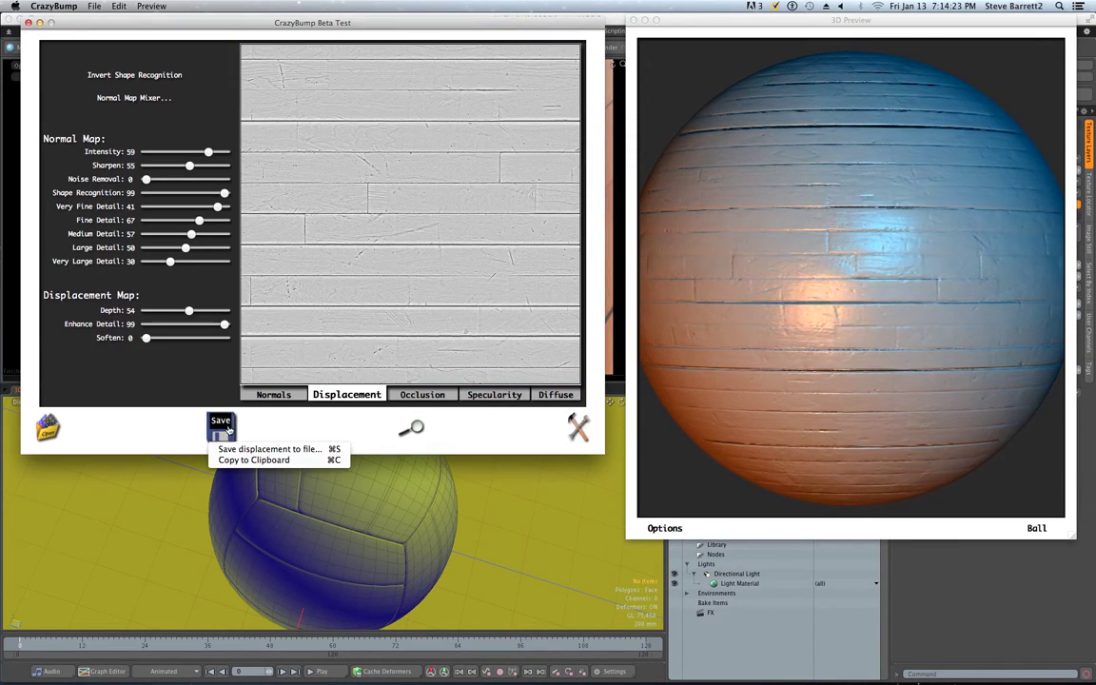
pyautogui.click(286, 442)
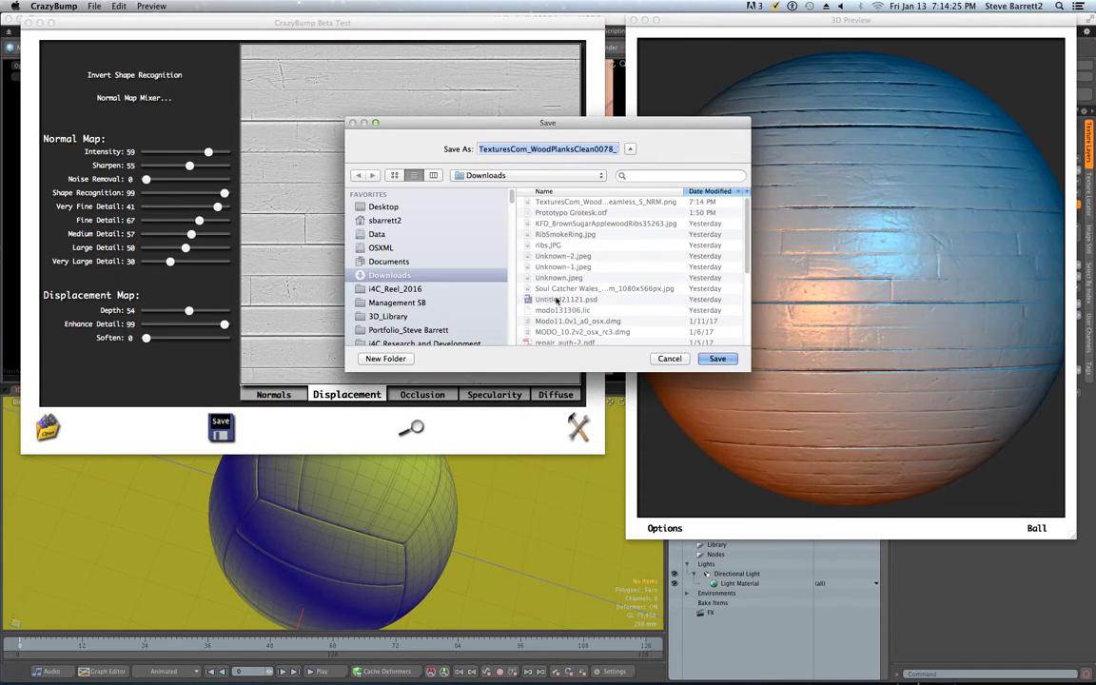
pyautogui.click(717, 358)
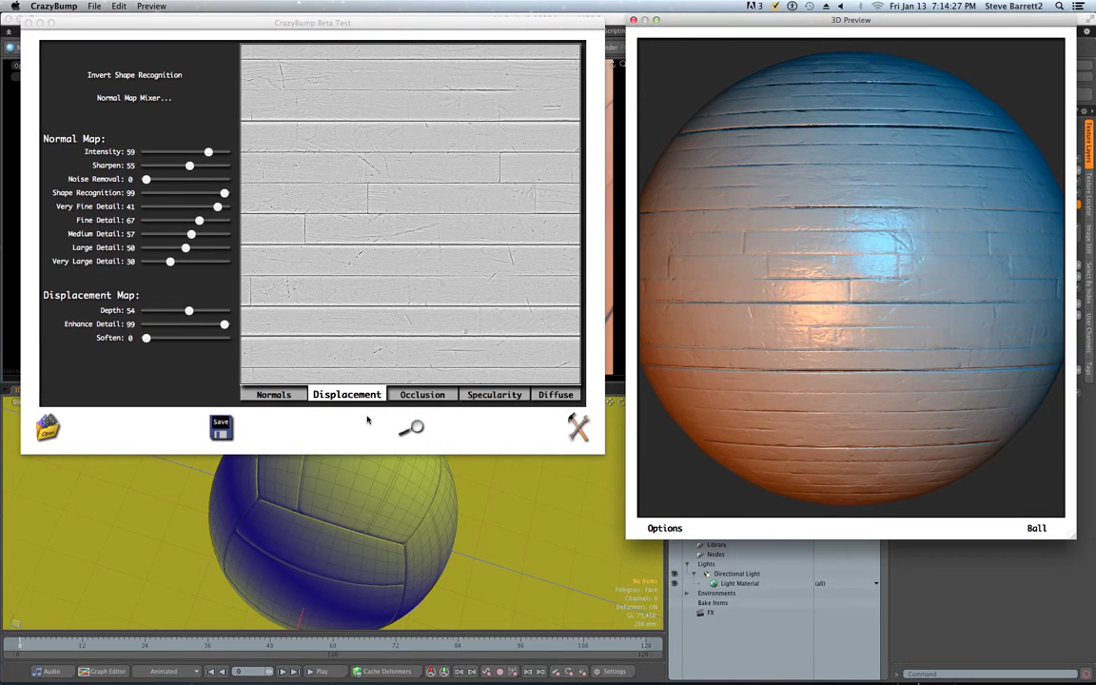
# Save the occlusion map to a file in the Downloads folder under the suggested name.
pyautogui.click(422, 395)
pyautogui.click(220, 429)
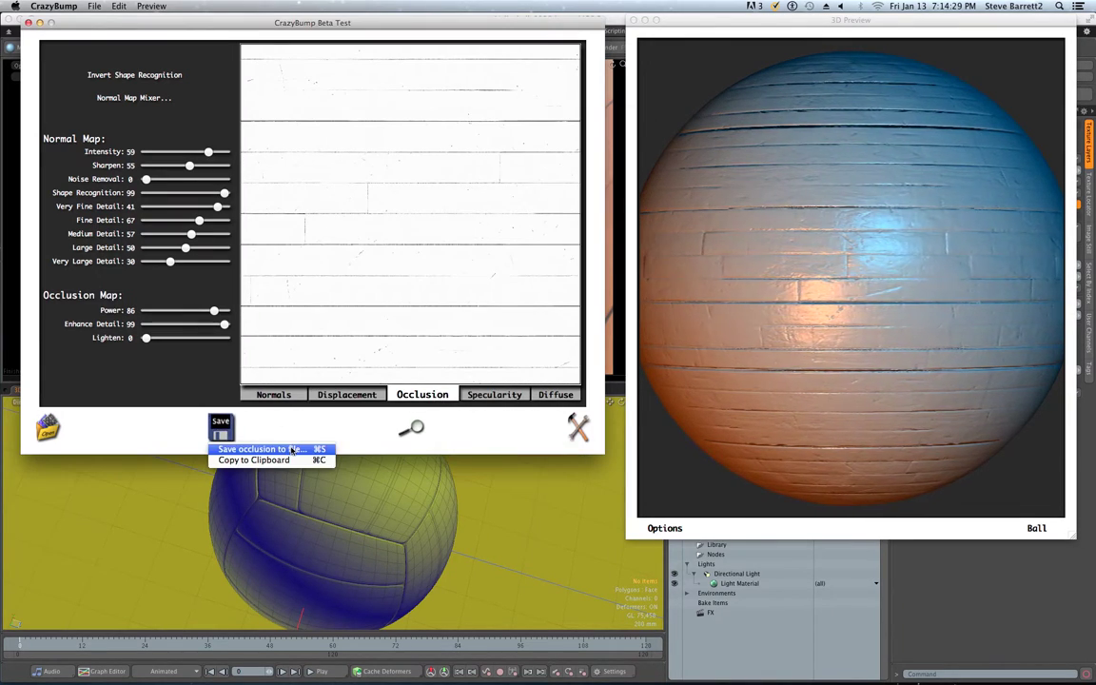
pyautogui.click(276, 446)
pyautogui.click(717, 359)
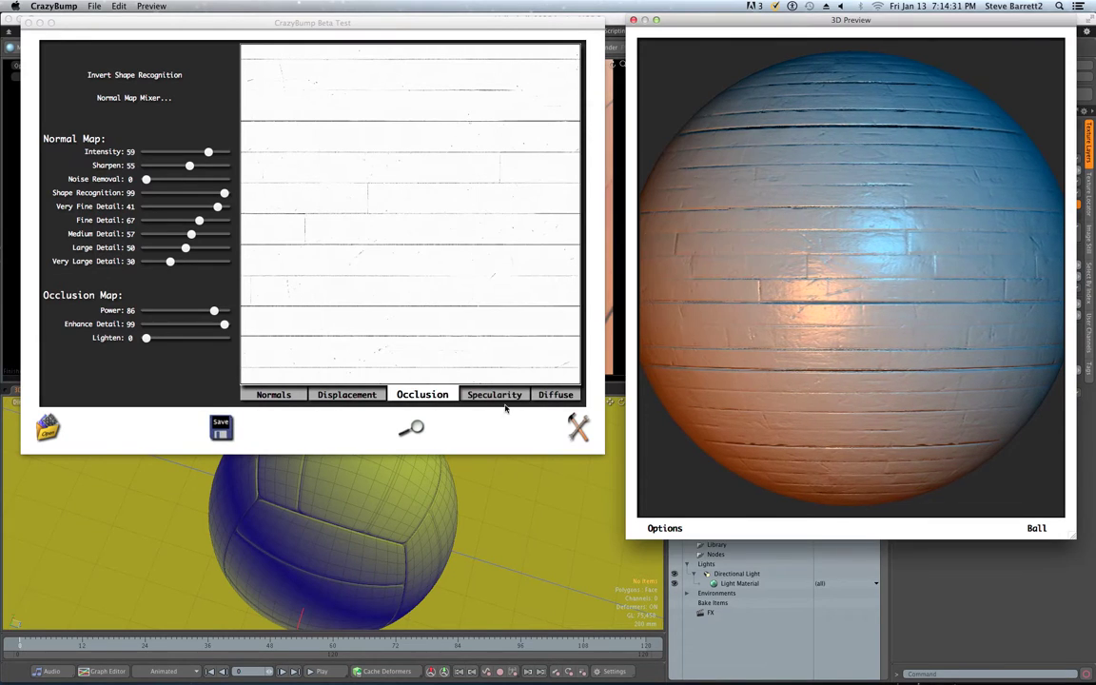
# Save the specularity map to a file in the Downloads folder under the suggested name.
pyautogui.click(494, 395)
pyautogui.click(216, 436)
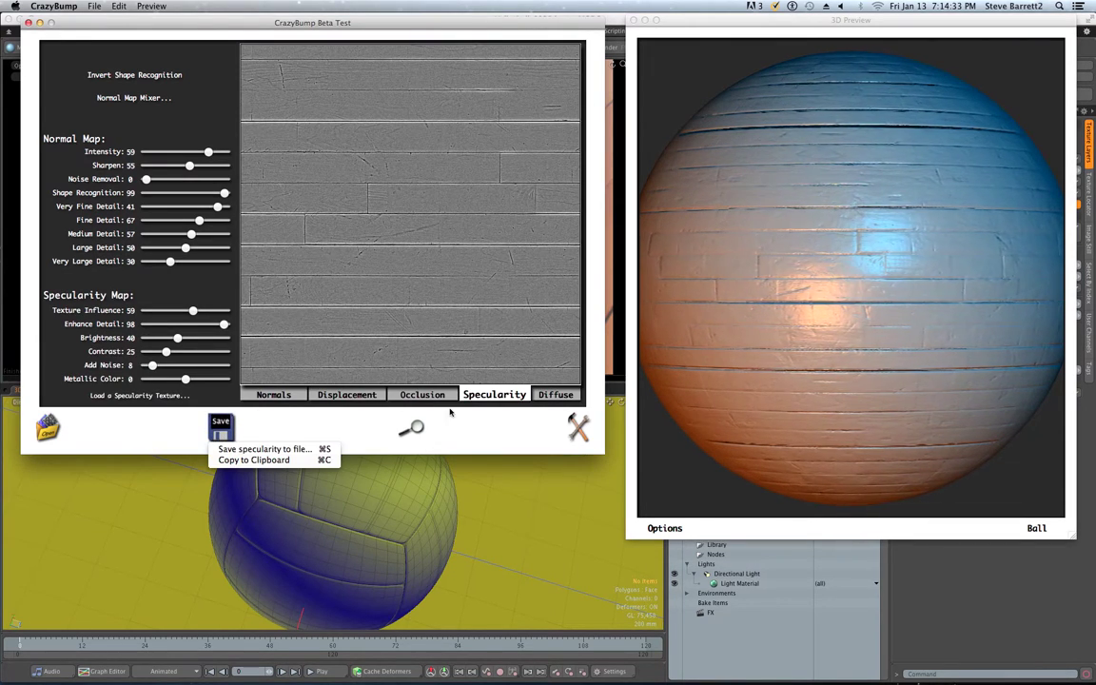
pyautogui.click(276, 446)
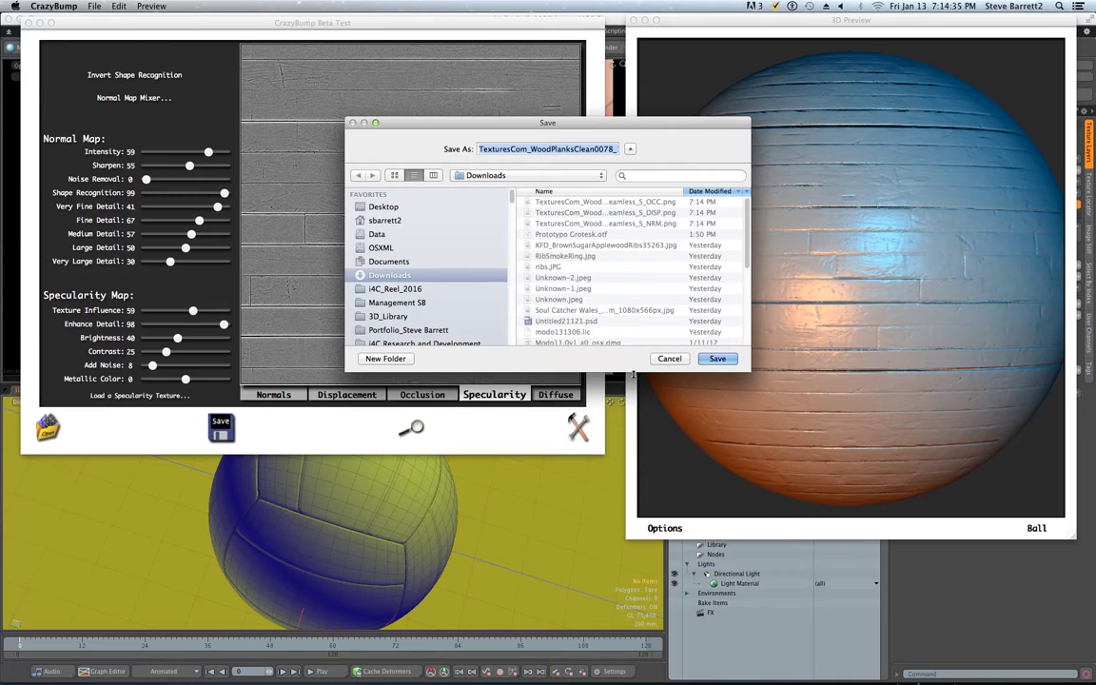
pyautogui.click(716, 359)
# Save the diffuse map with all its adjustments left at 0 to a file under the suggested name.
pyautogui.click(557, 396)
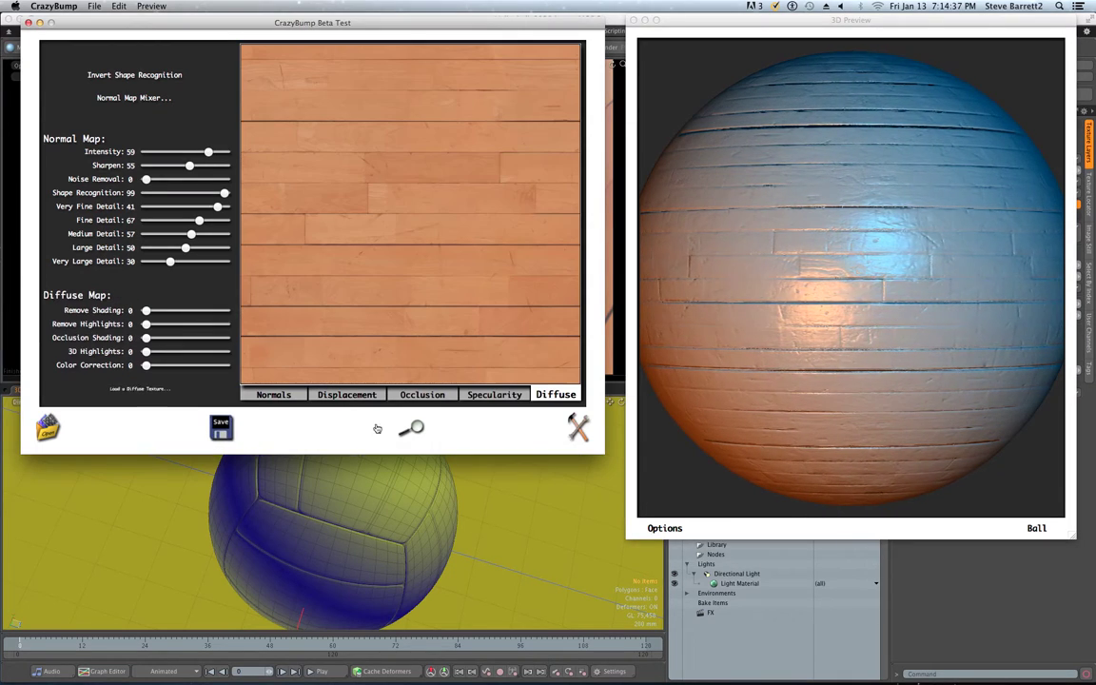
pyautogui.click(219, 429)
pyautogui.click(252, 449)
pyautogui.click(716, 359)
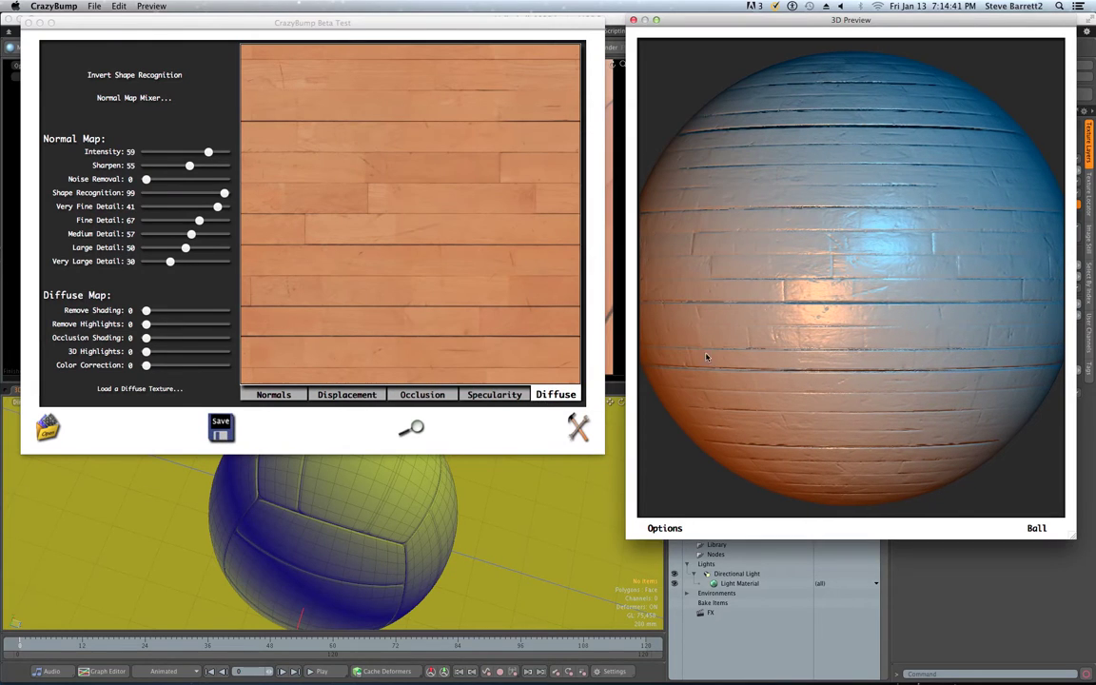
pyautogui.click(95, 25)
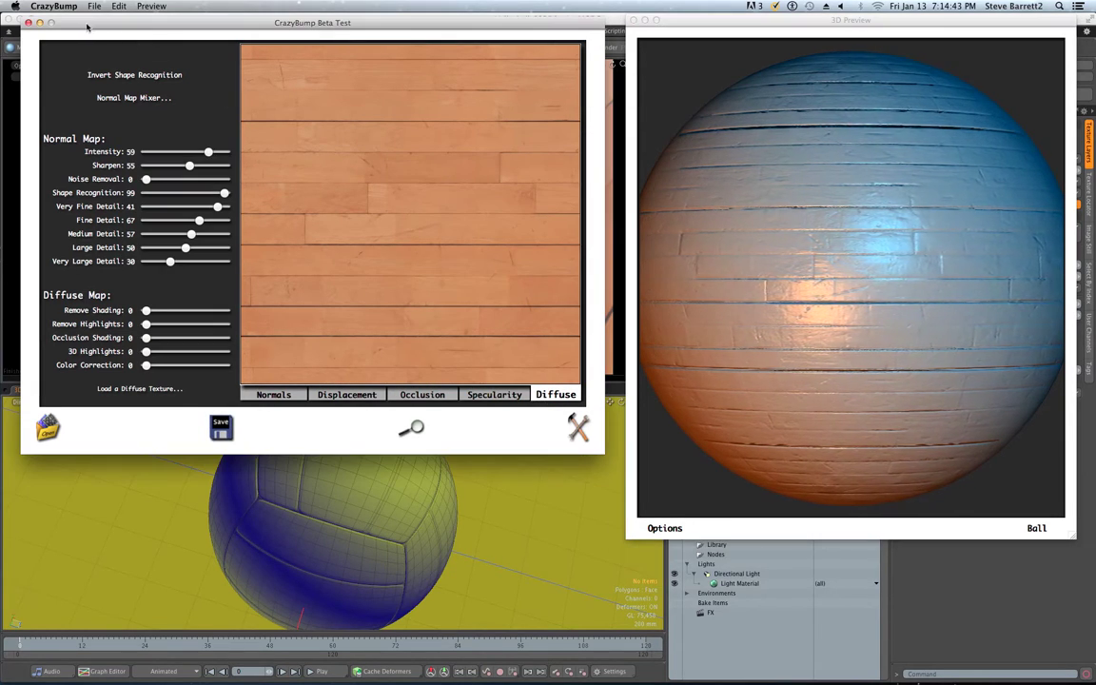
# Close CrazyBump to return to MODO and select the floor material group.
pyautogui.click(28, 22)
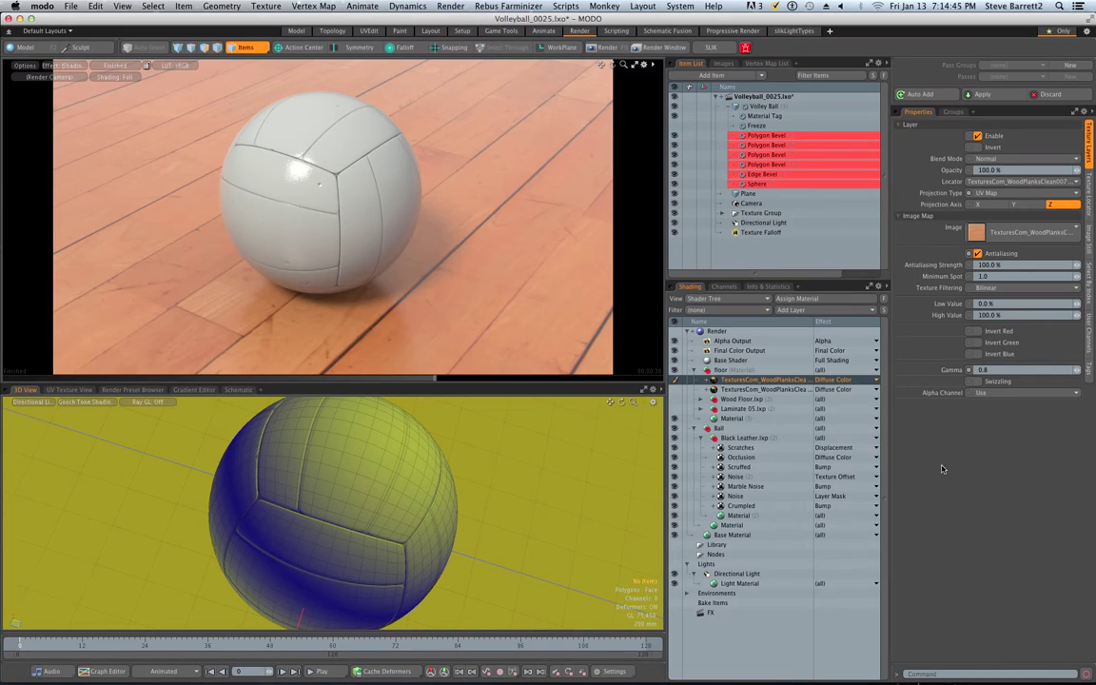
pyautogui.click(733, 371)
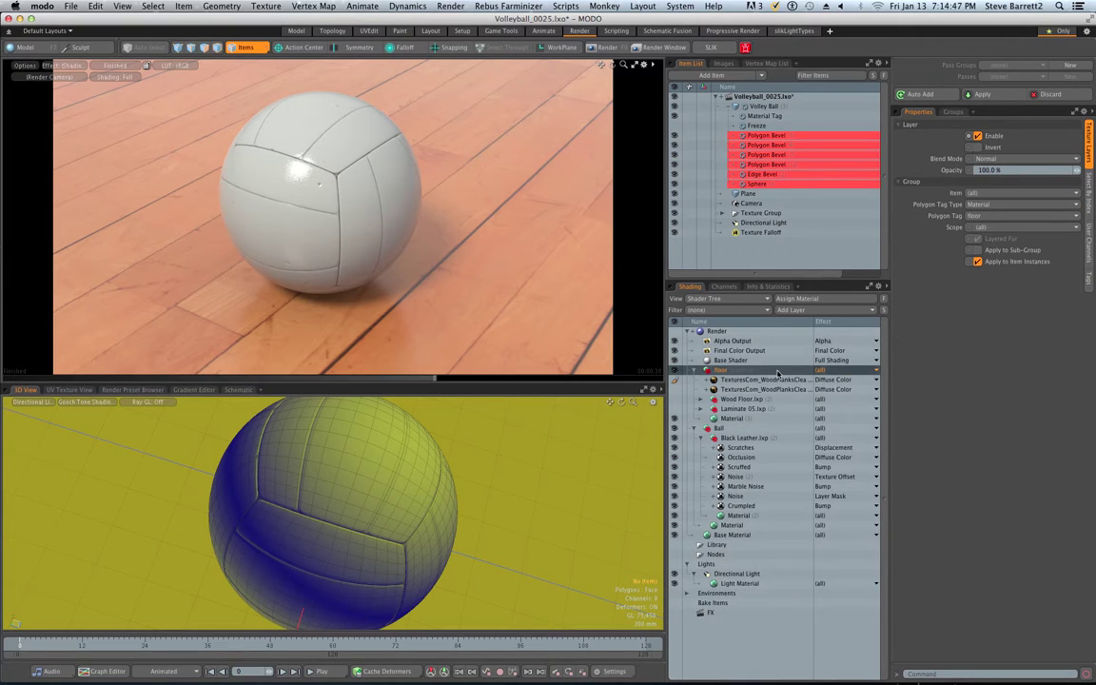
pyautogui.click(799, 310)
pyautogui.moveTo(840, 328)
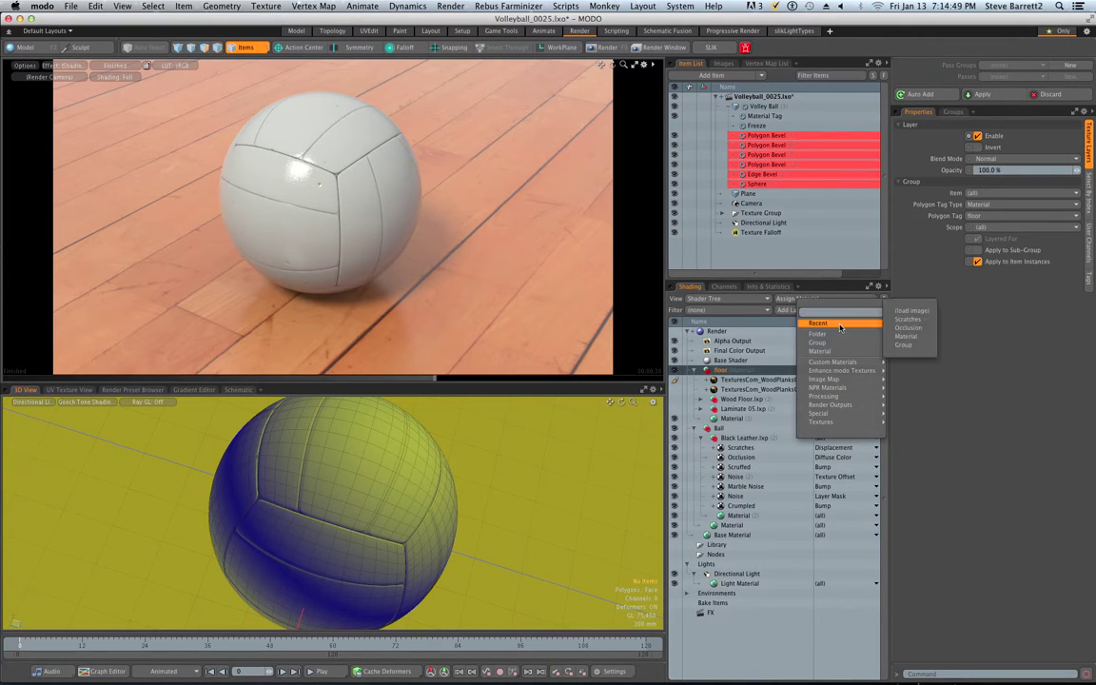
pyautogui.click(951, 401)
# Create an instance of the uppermost wood planks image layer in the floor material group.
pyautogui.click(771, 380)
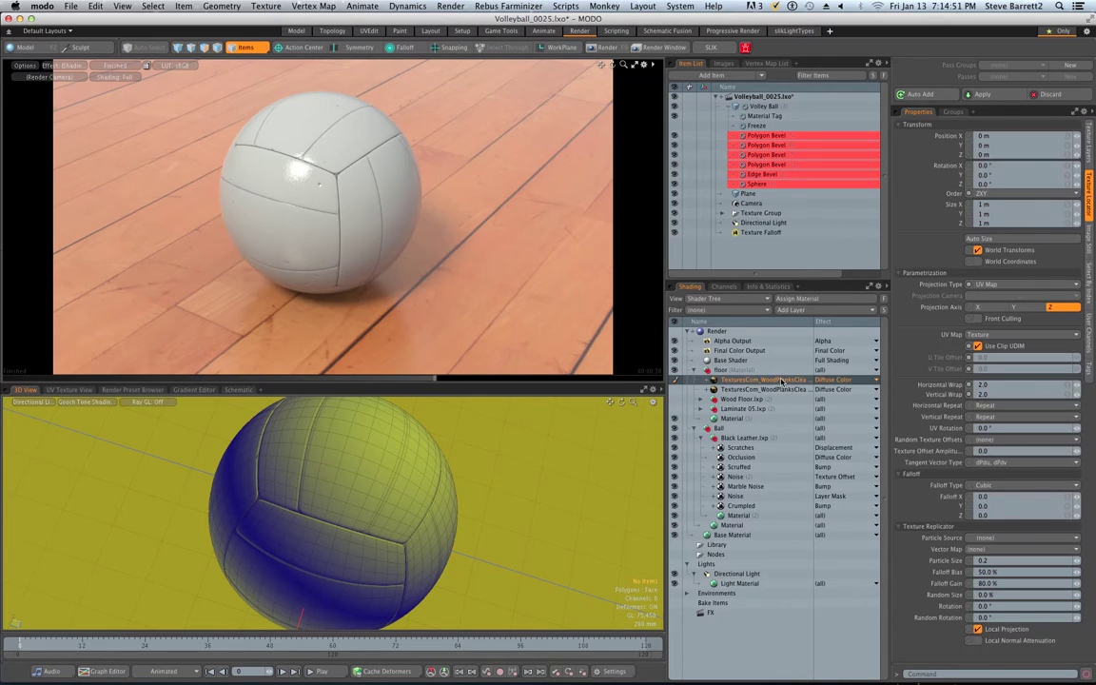
pyautogui.rightClick(782, 381)
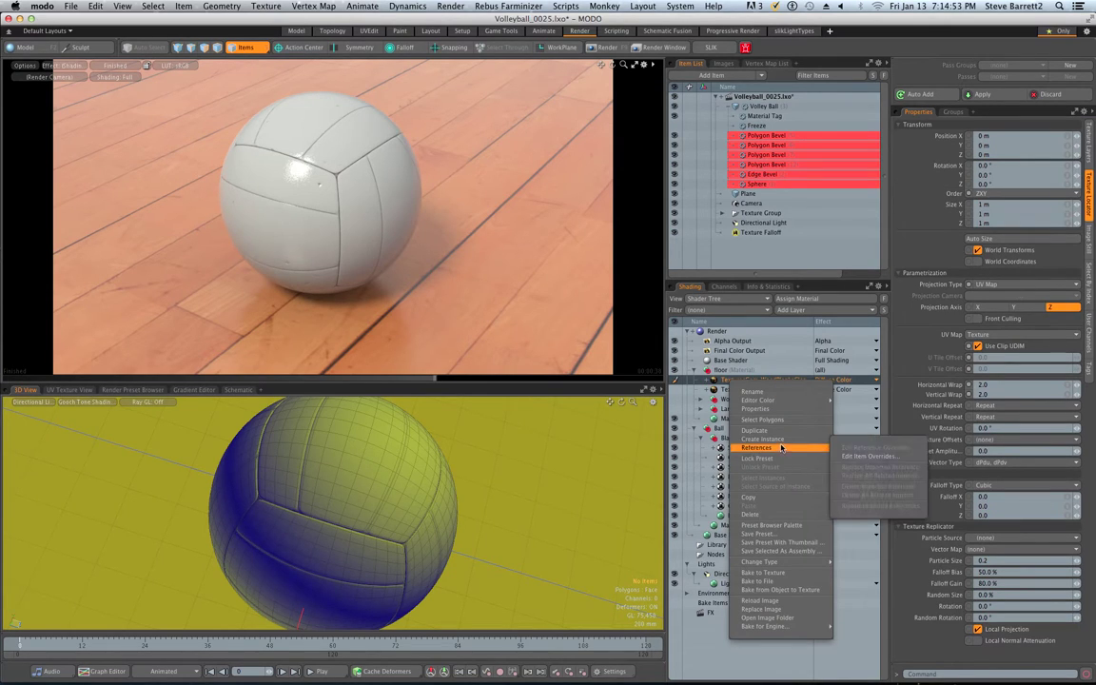
pyautogui.click(780, 439)
pyautogui.click(861, 382)
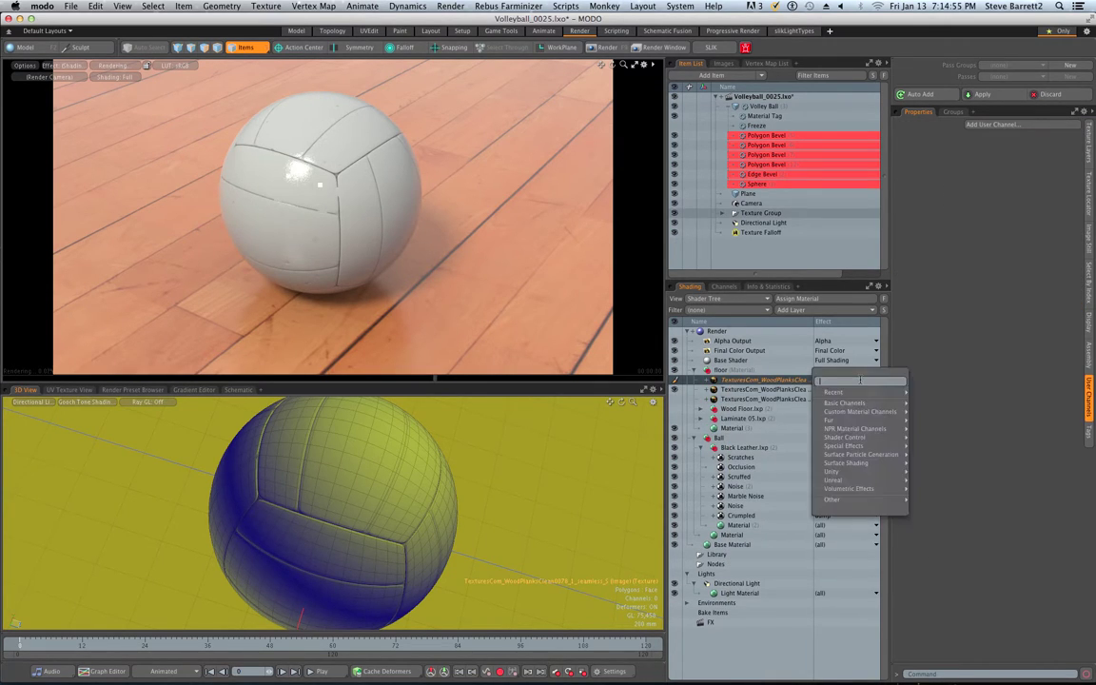
pyautogui.click(956, 428)
# Replace the instanced layer's image with the wood planks DISP.png map from the Downloads folder.
pyautogui.click(1089, 144)
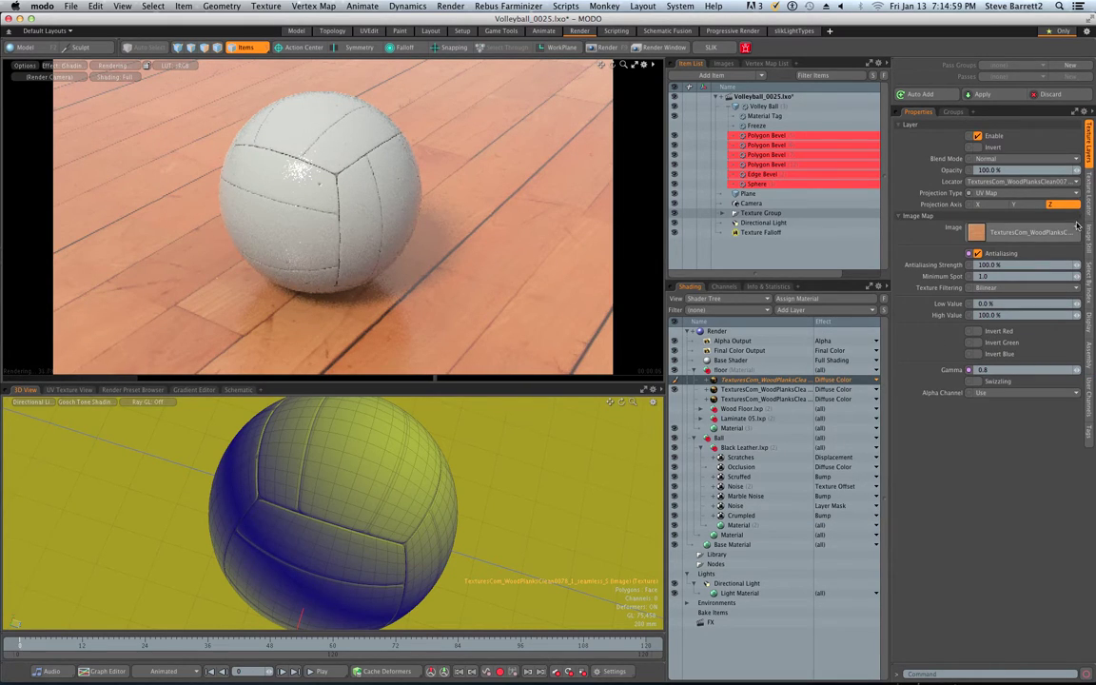
pyautogui.click(974, 231)
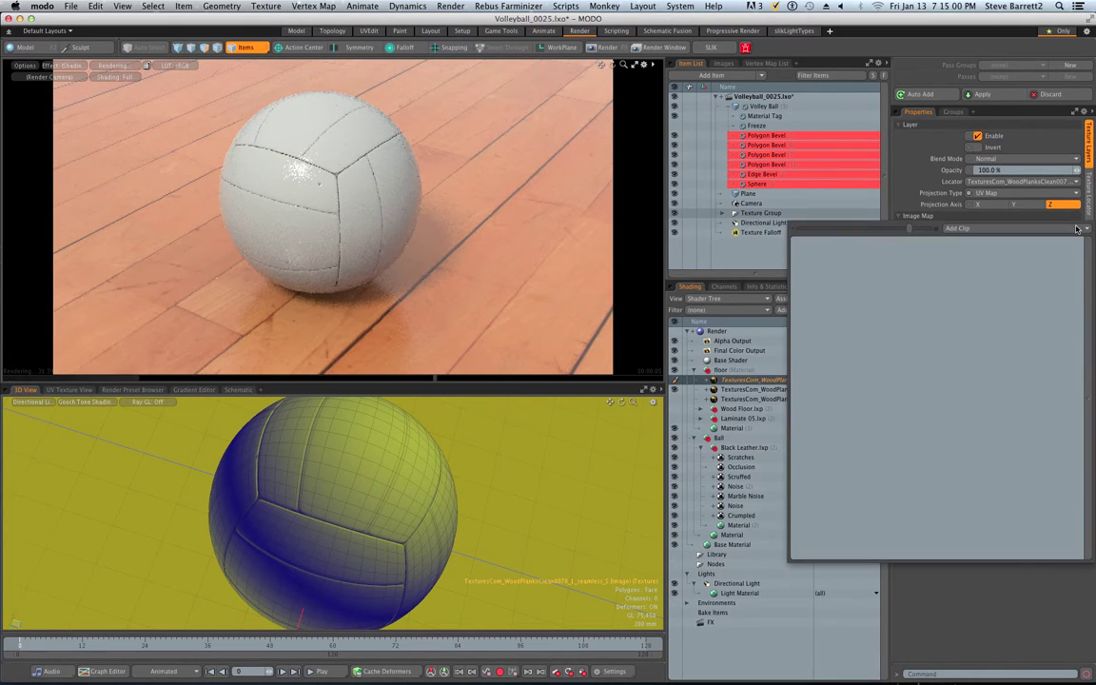
pyautogui.click(958, 229)
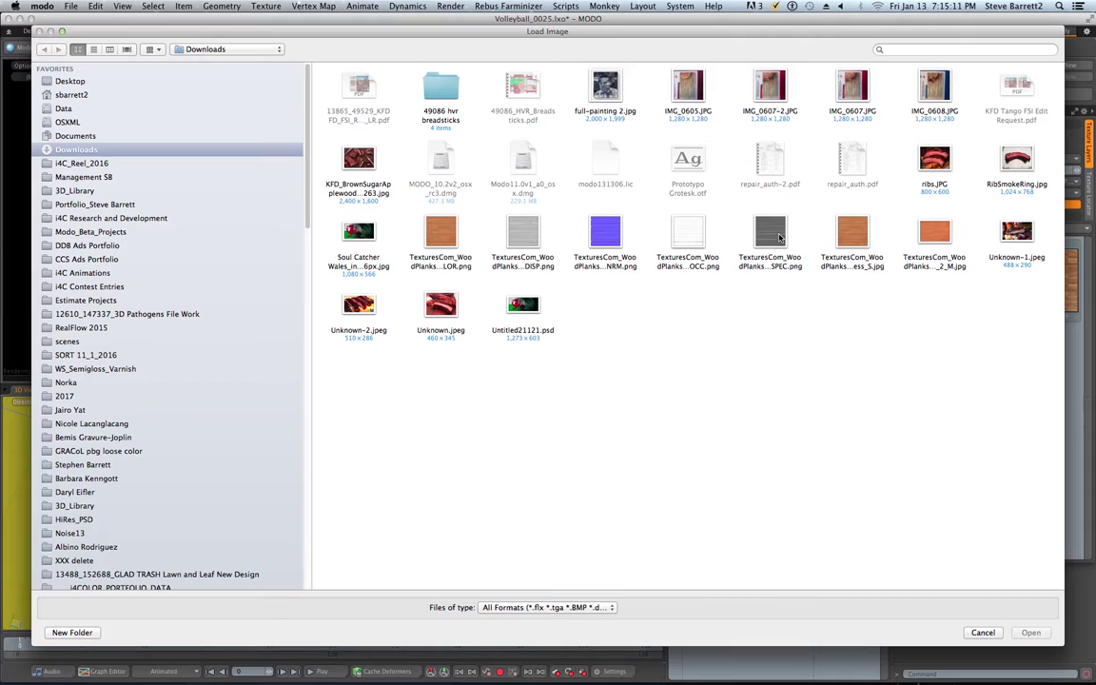
pyautogui.click(508, 238)
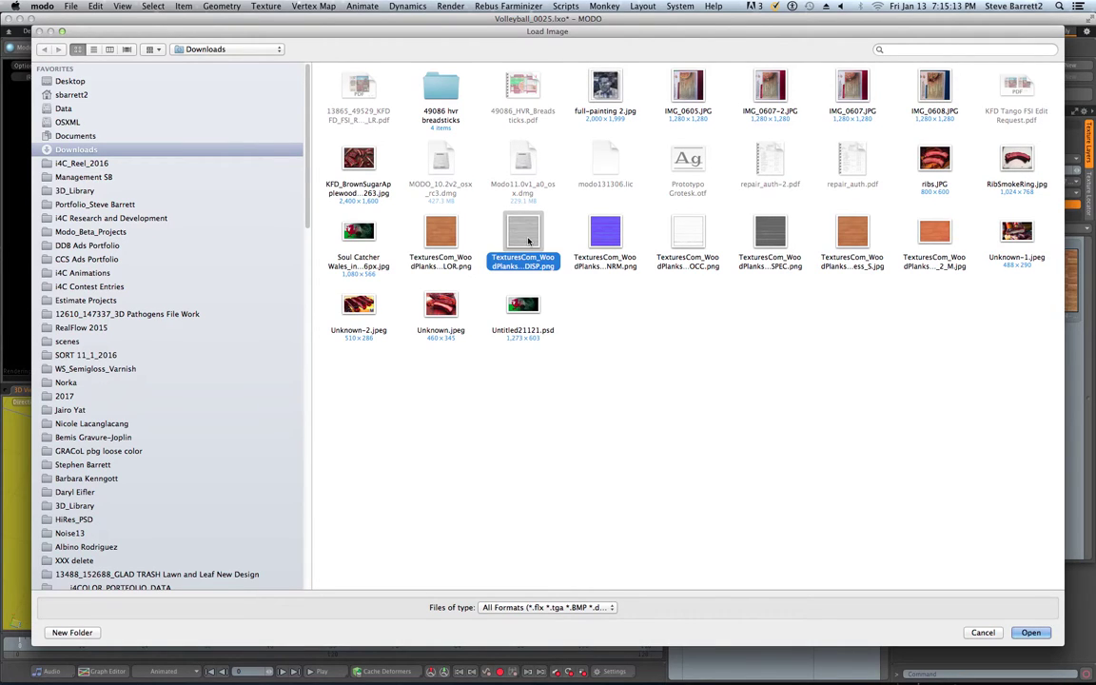
pyautogui.click(1030, 633)
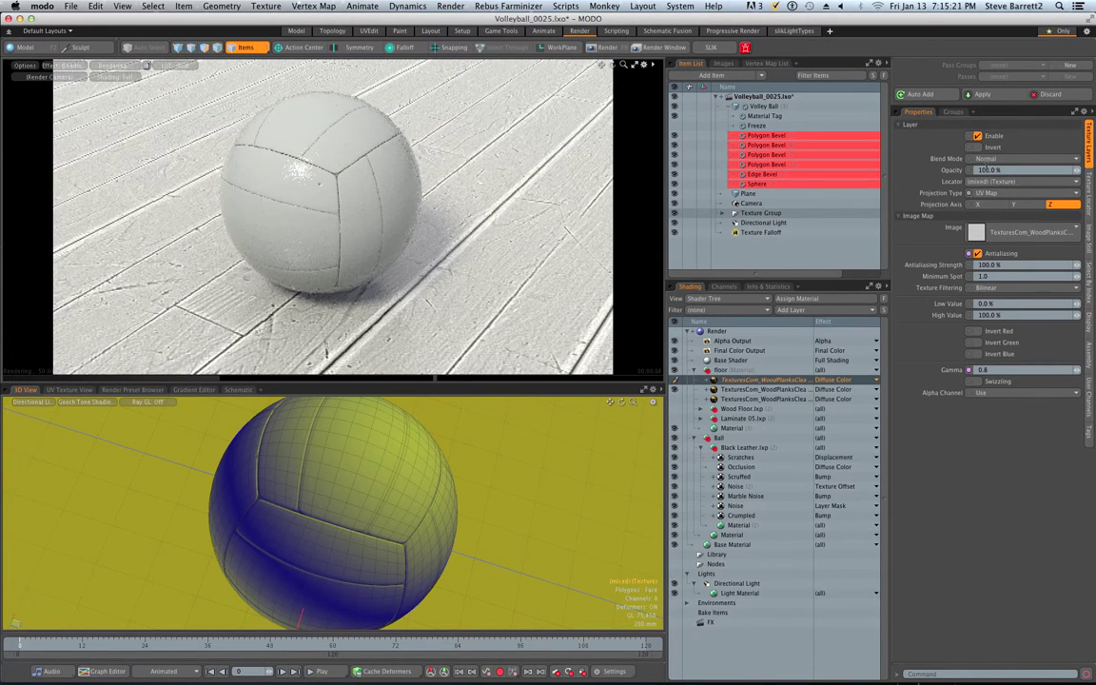
# Try the Multiply blend mode on the floor's displacement image layer.
pyautogui.click(999, 158)
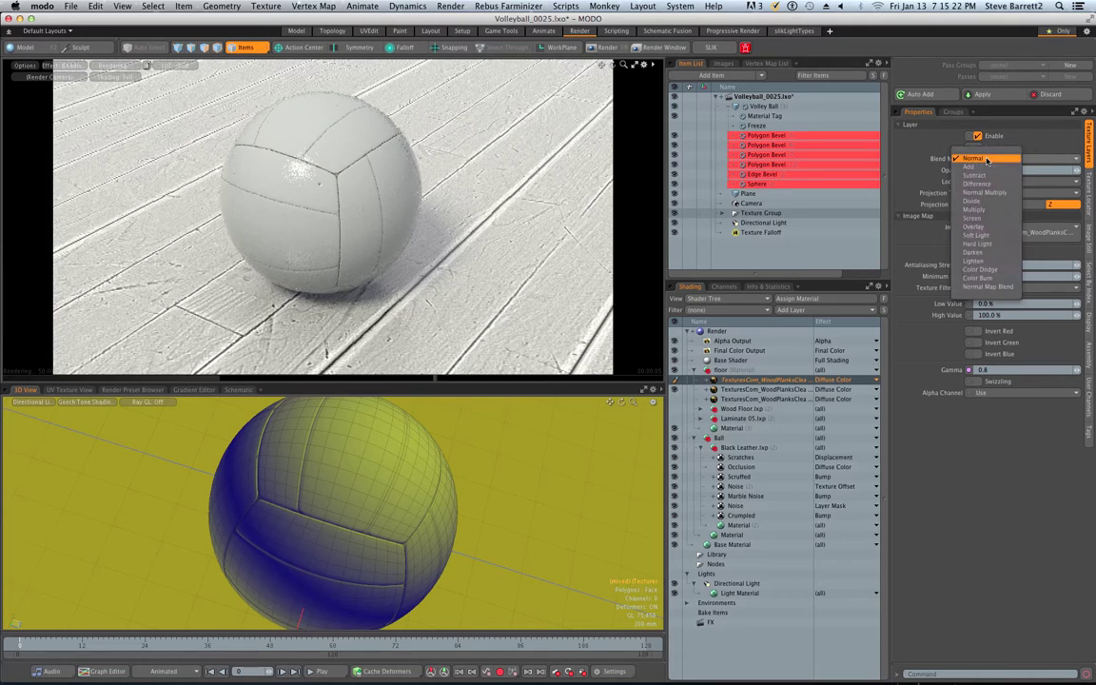
pyautogui.click(975, 208)
pyautogui.press('super+z')
# Change the effect of the DISP image layer to Displacement.
pyautogui.click(845, 379)
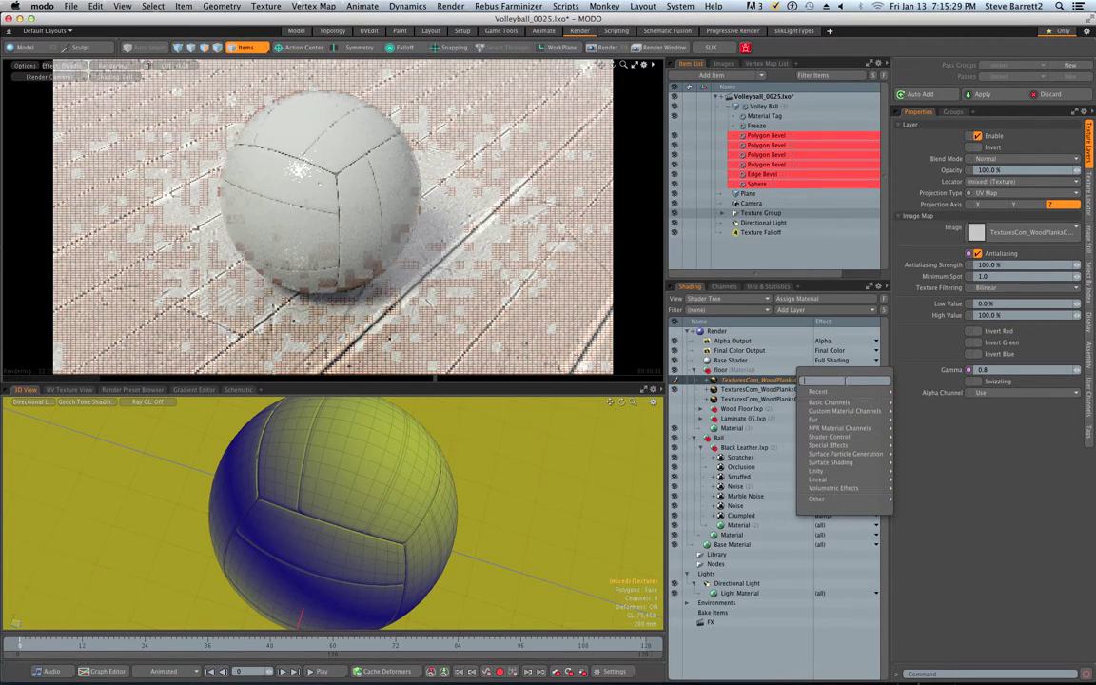
pyautogui.moveTo(852, 393)
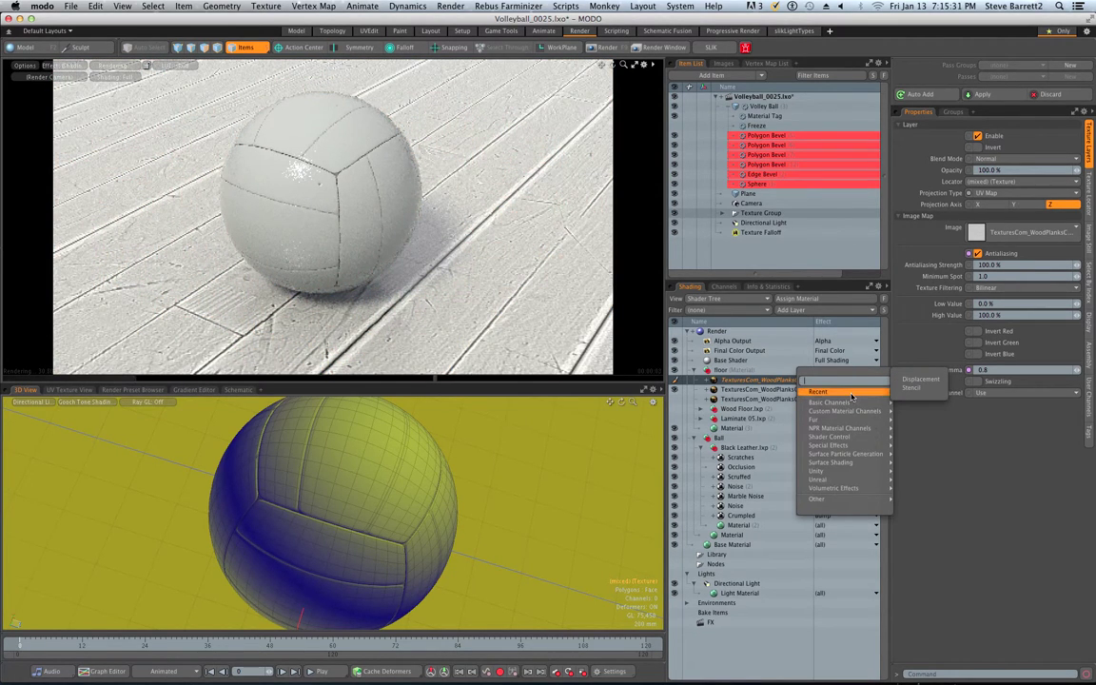
pyautogui.click(920, 378)
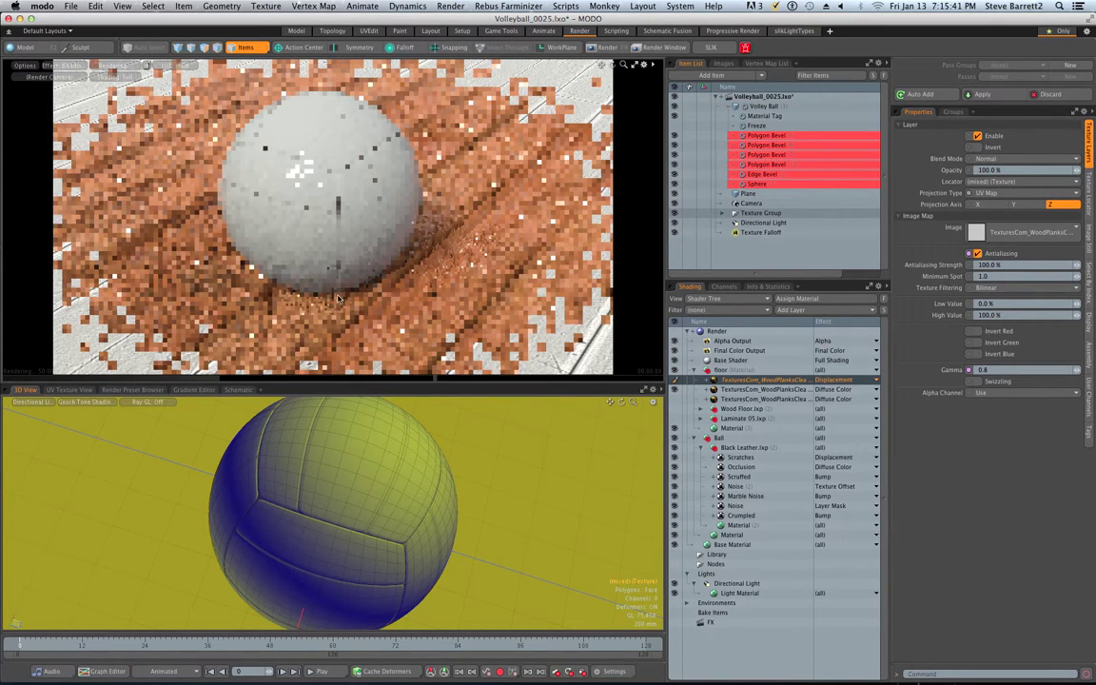
# Set the floor material's displacement distance to 1 mm.
pyautogui.click(742, 428)
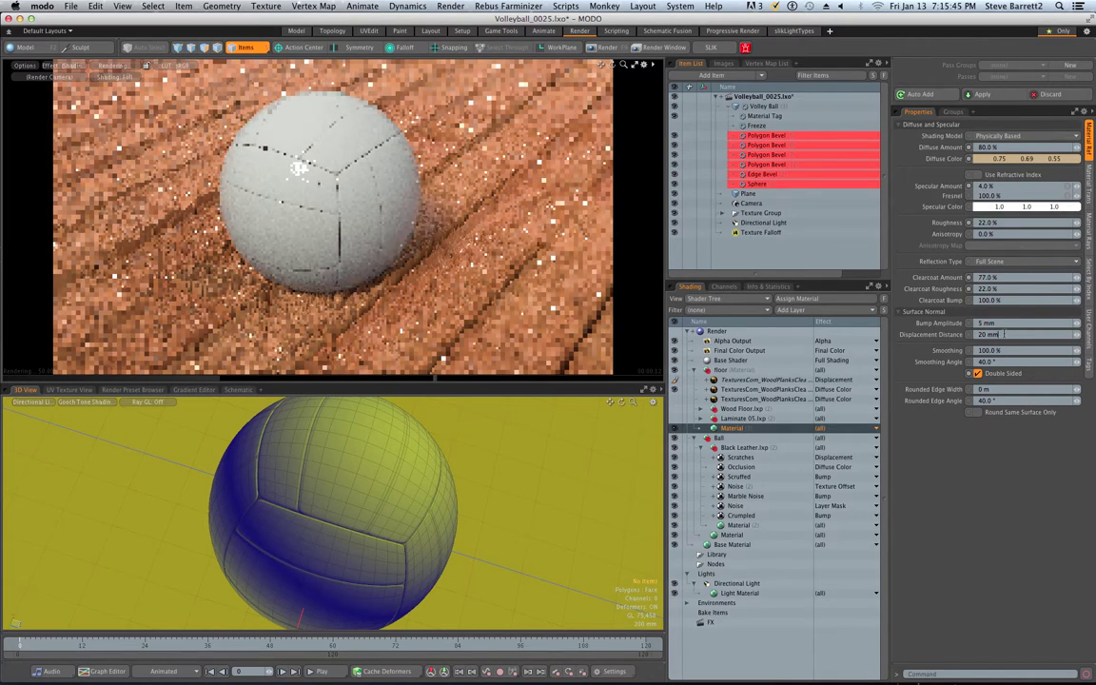
pyautogui.click(995, 333)
pyautogui.write('1m')
pyautogui.press('Return')
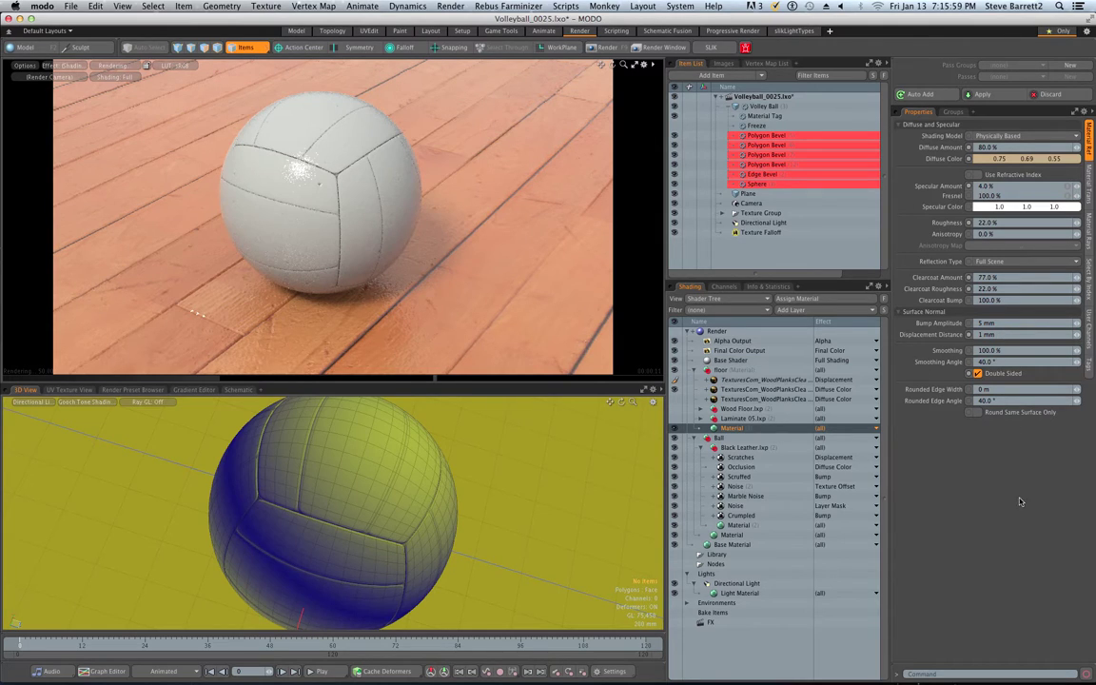
# Create another instance of the wood planks diffuse color layer in the floor material group.
pyautogui.click(782, 390)
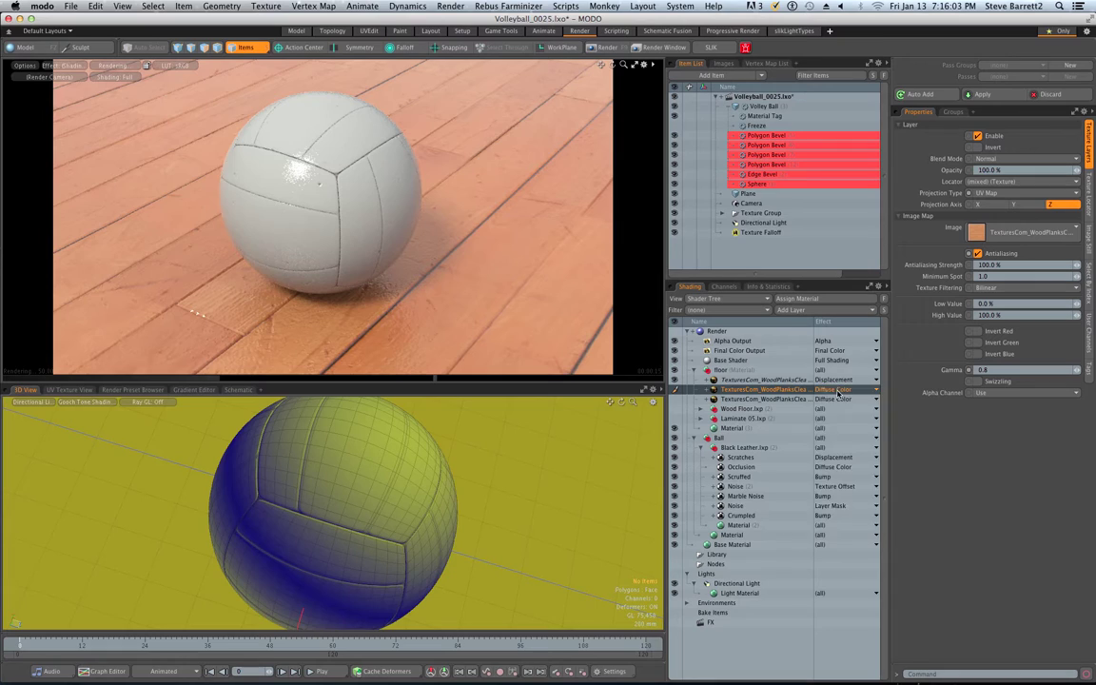
pyautogui.click(837, 391)
pyautogui.moveTo(842, 461)
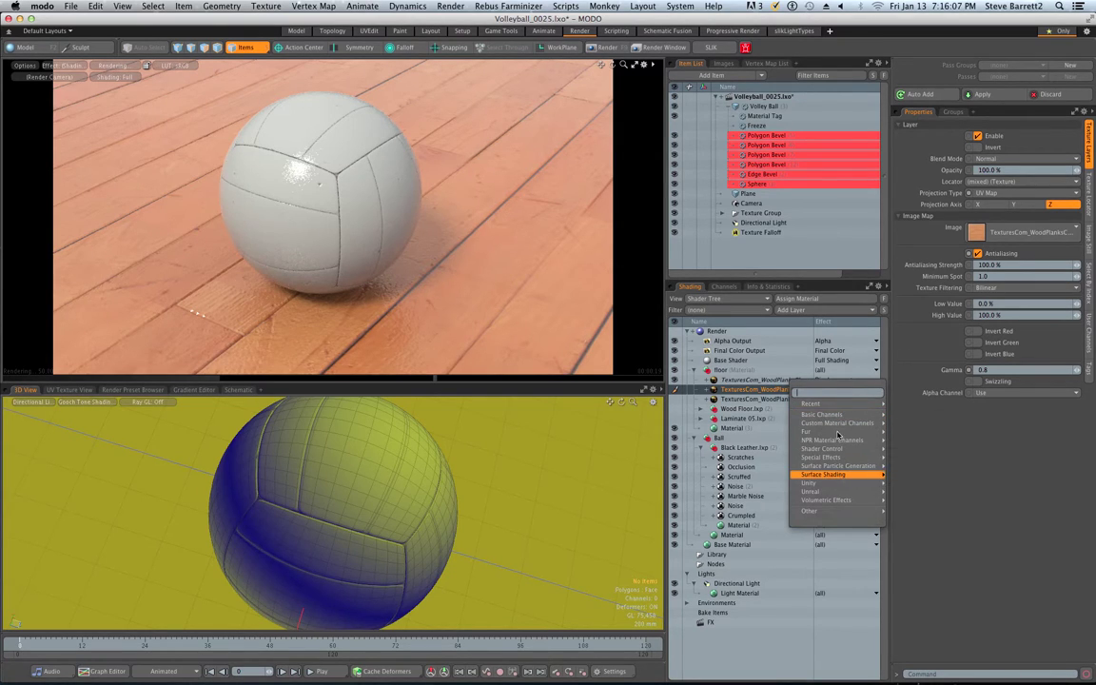
pyautogui.click(1019, 474)
pyautogui.rightClick(750, 391)
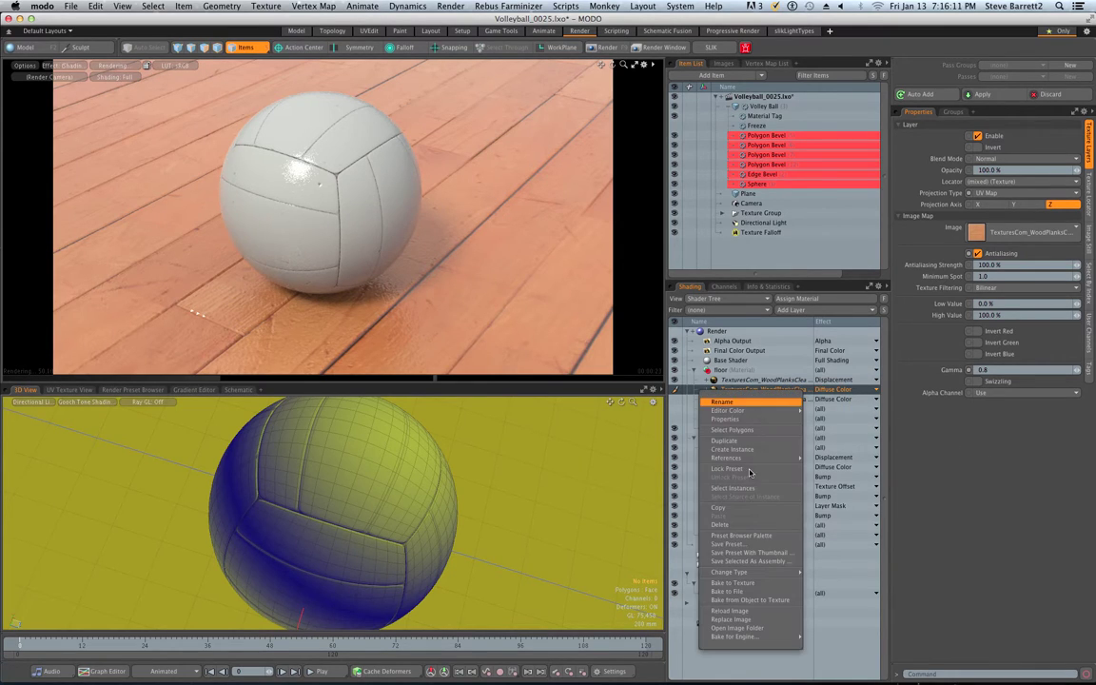
pyautogui.click(759, 452)
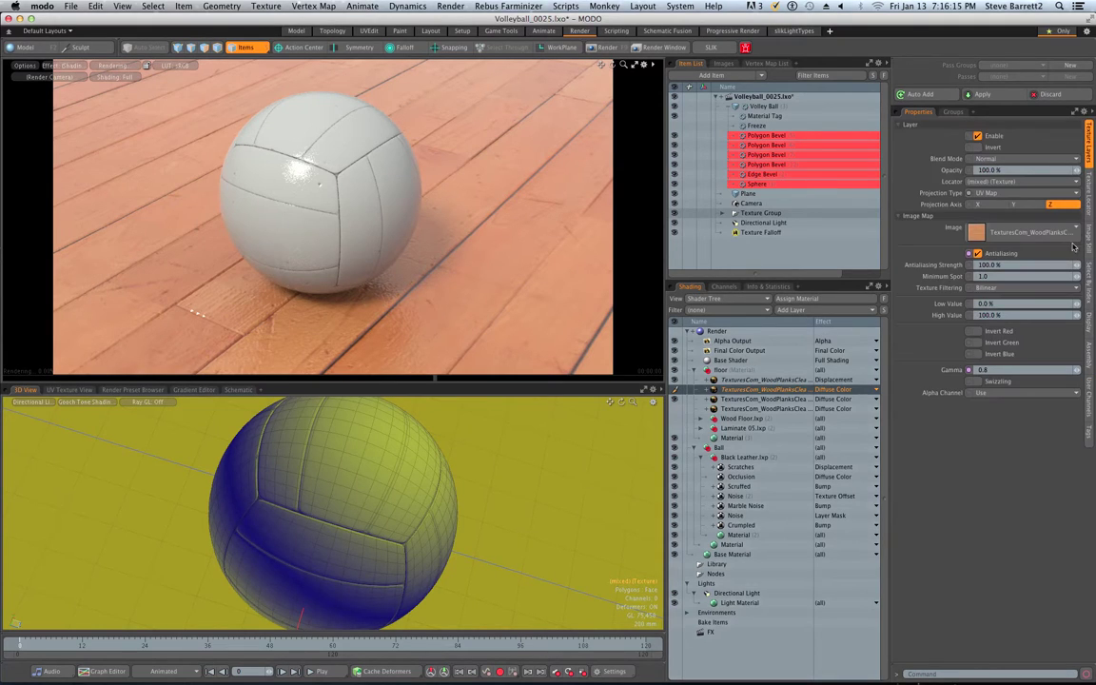
# Replace the new instance's image with the wood planks SPEC.png map from the Downloads folder.
pyautogui.click(1078, 235)
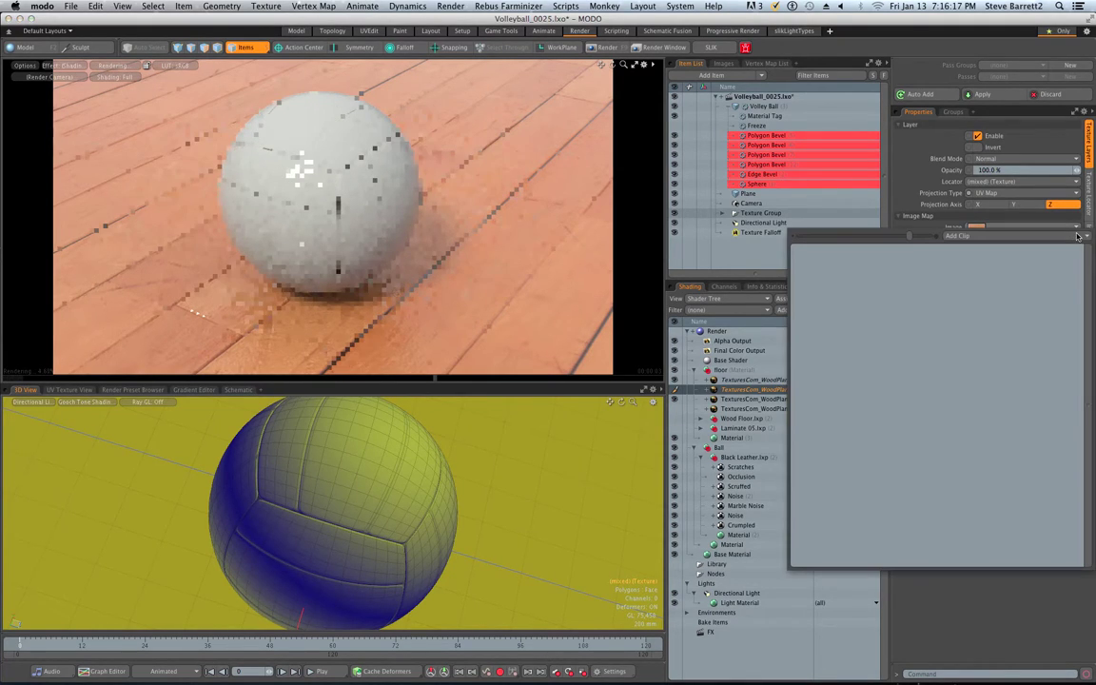
pyautogui.click(1010, 238)
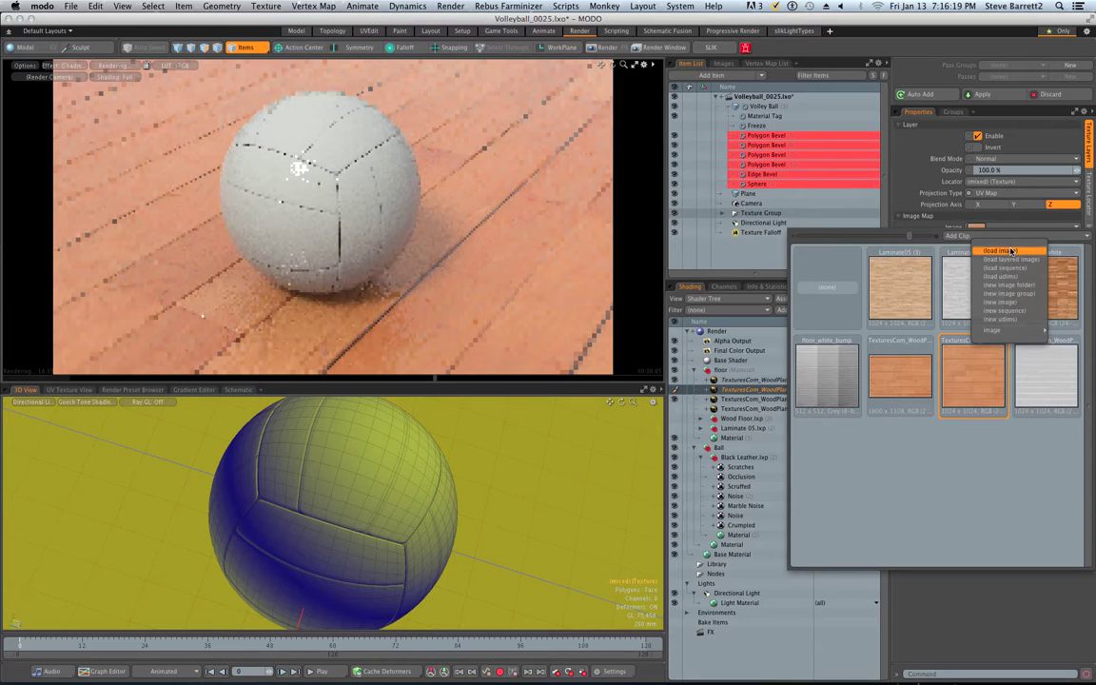
pyautogui.click(1010, 251)
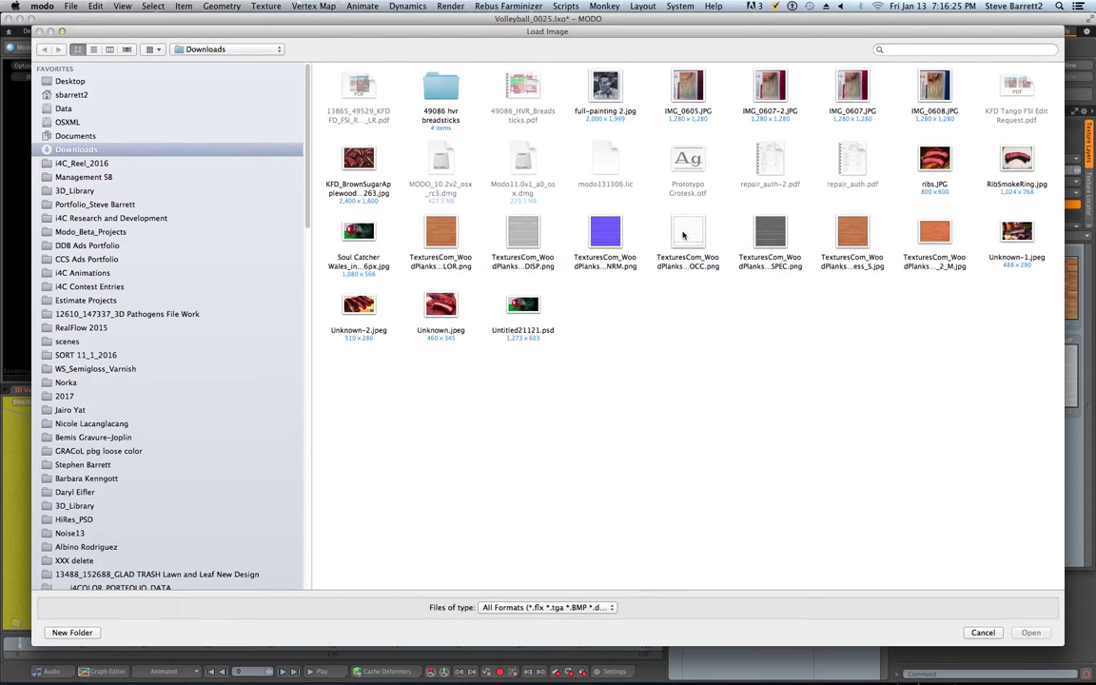
pyautogui.doubleClick(769, 240)
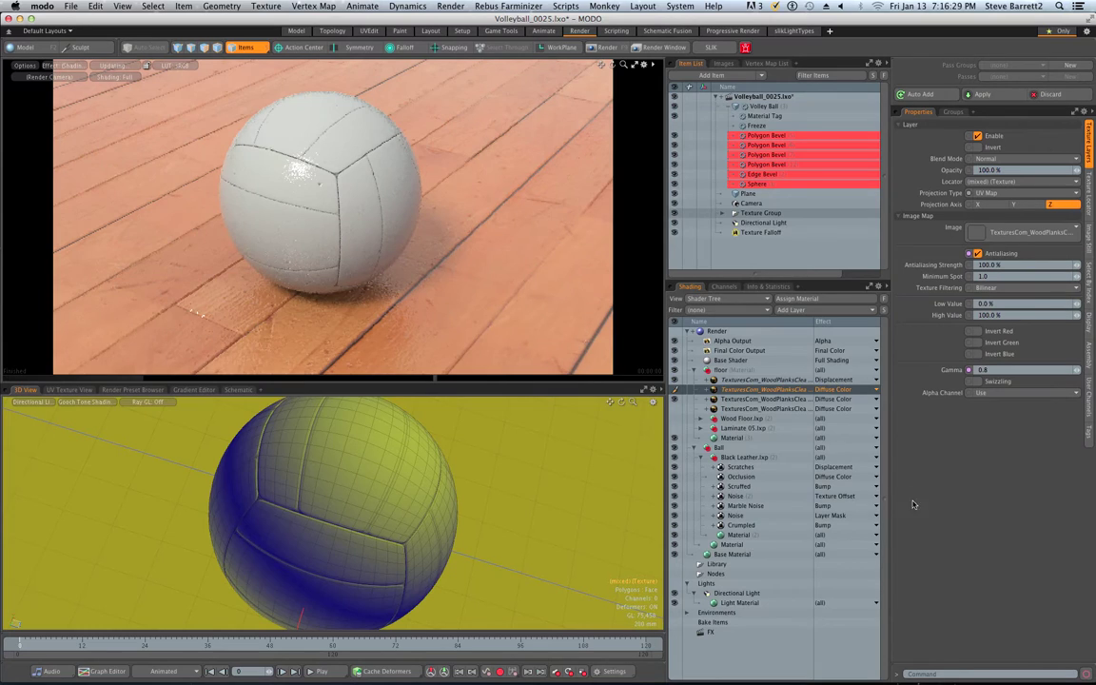
# Change the effect of the SPEC image layer to Specular Fresnel.
pyautogui.click(837, 389)
pyautogui.moveTo(837, 407)
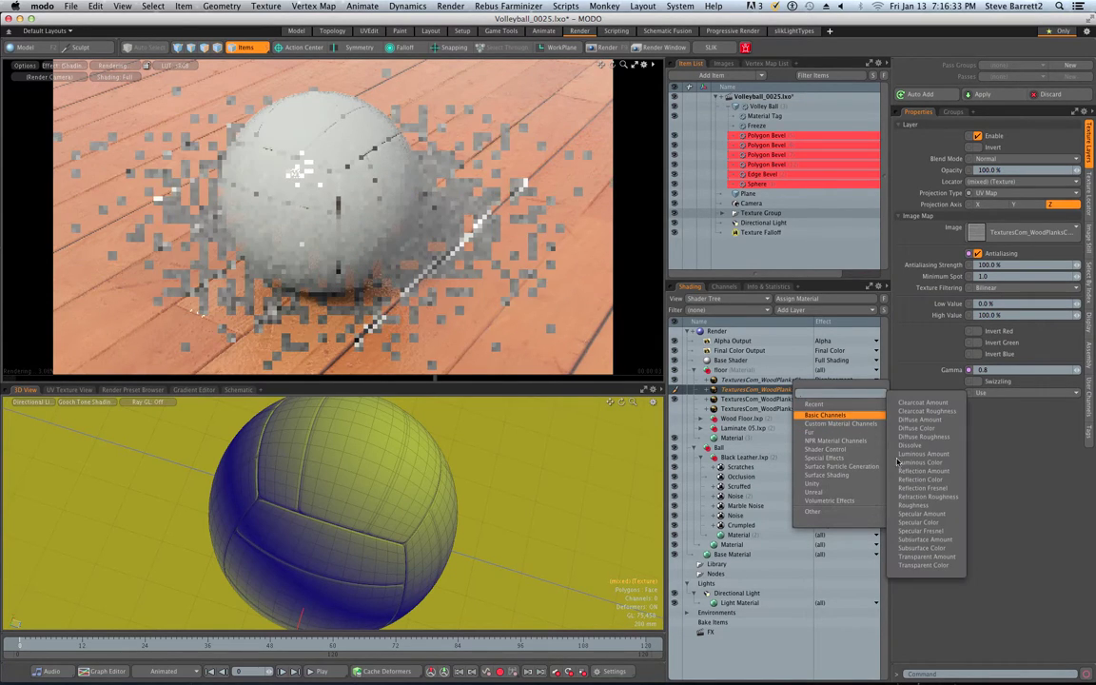
pyautogui.click(921, 531)
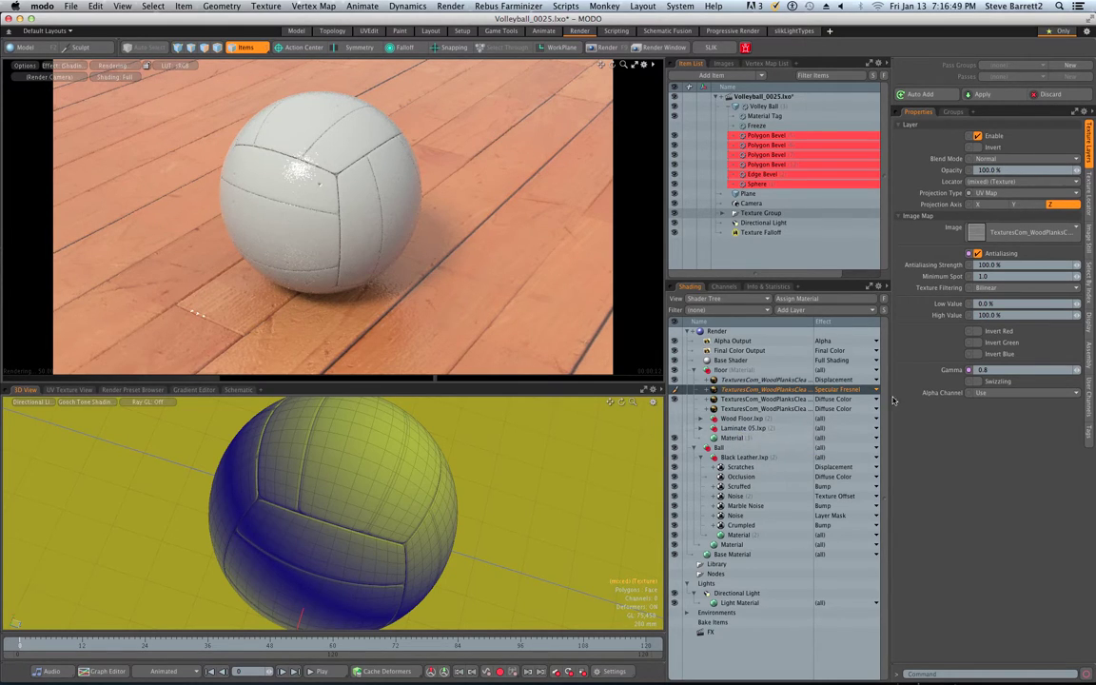
# Try inverting the floor's displacement image layer.
pyautogui.click(728, 438)
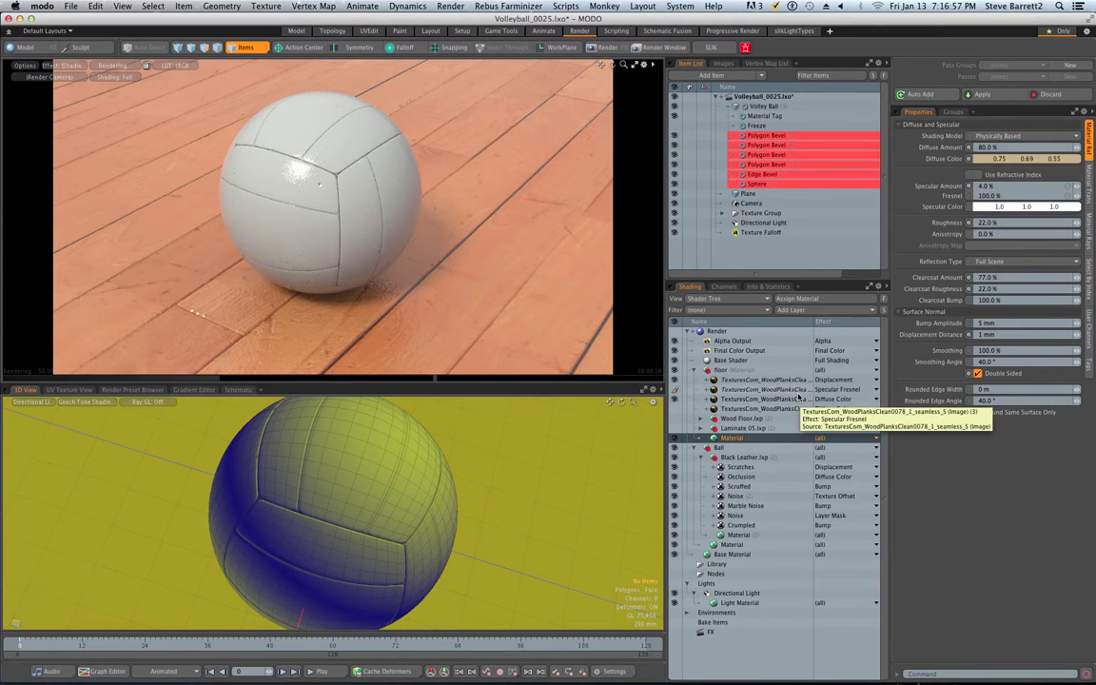
pyautogui.click(837, 390)
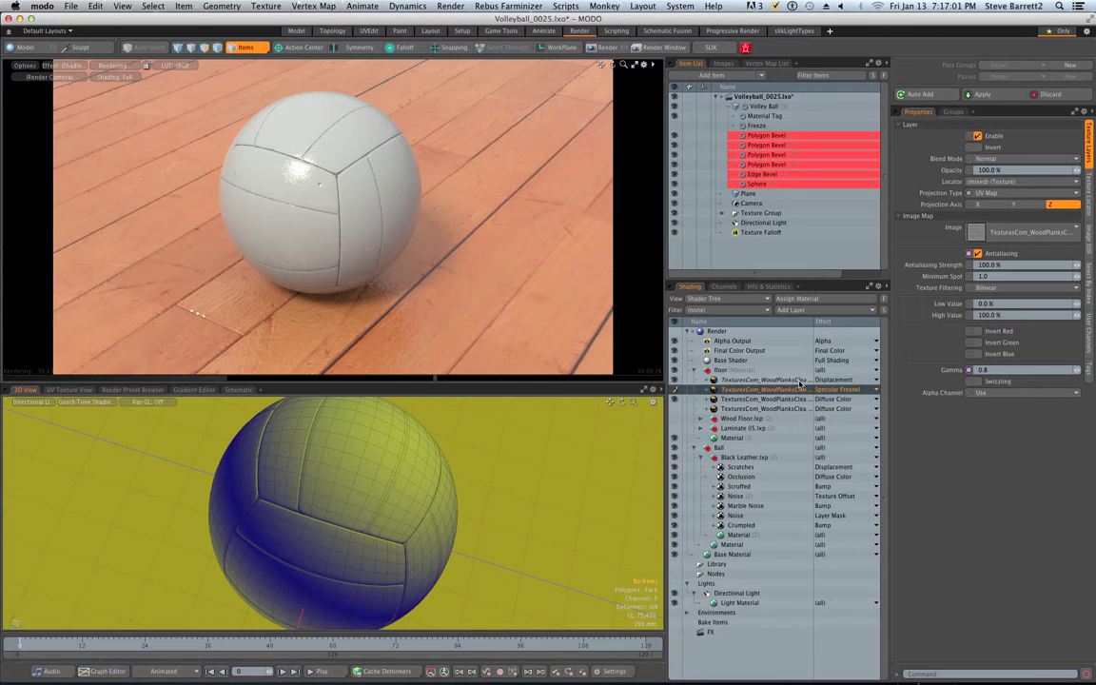
pyautogui.click(800, 382)
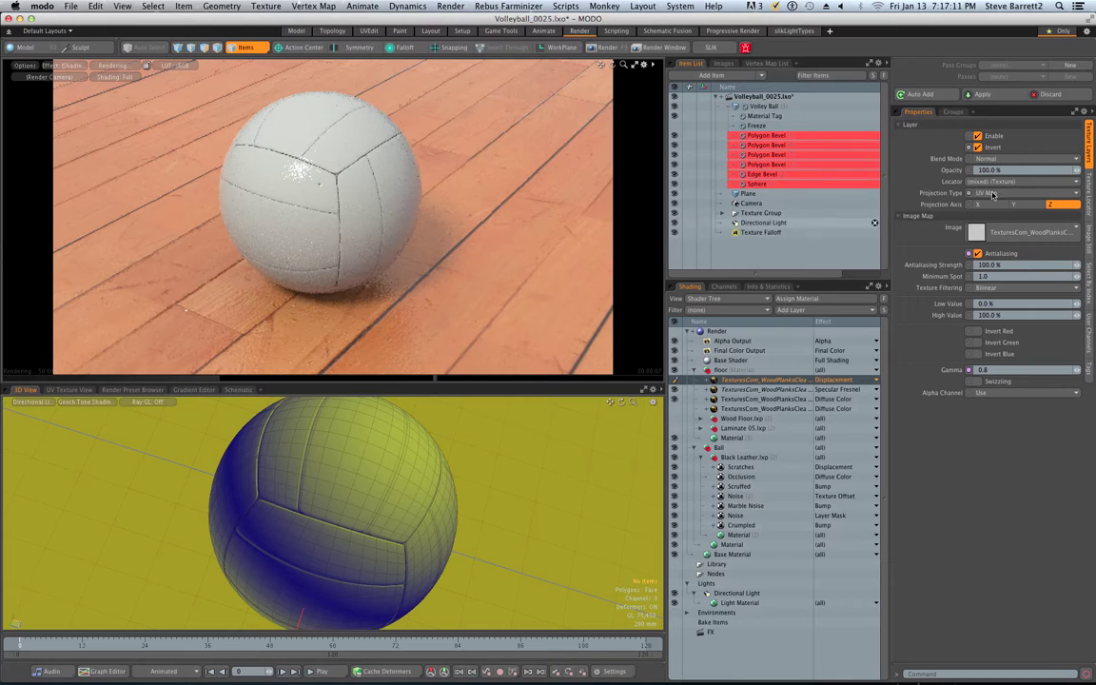
pyautogui.click(977, 147)
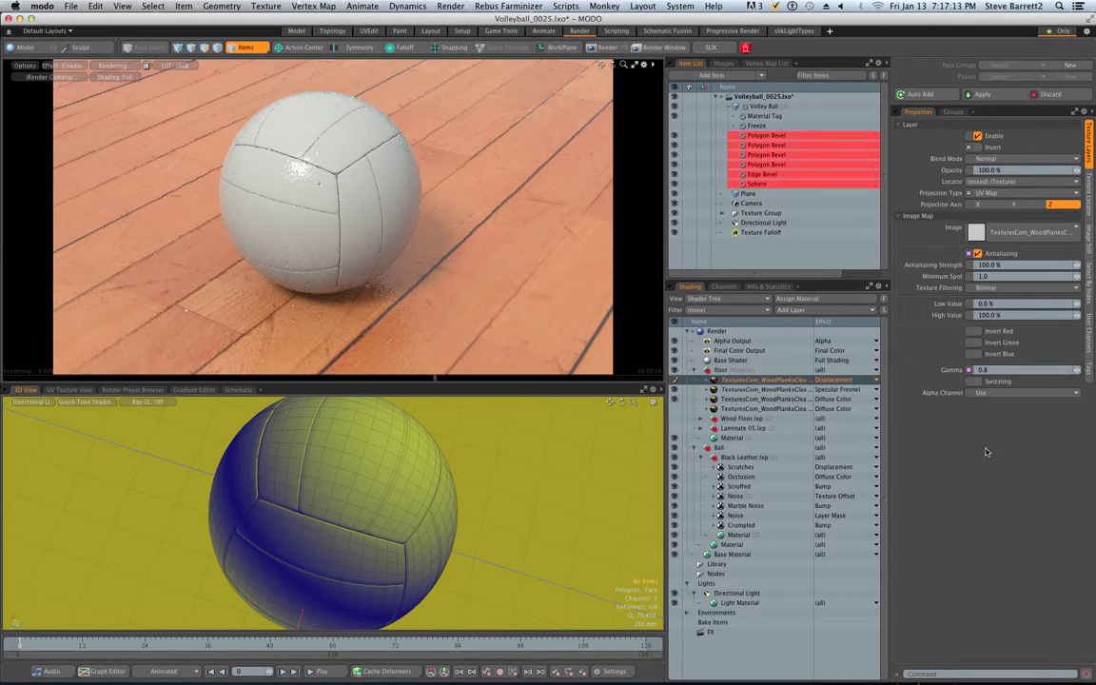
pyautogui.click(995, 378)
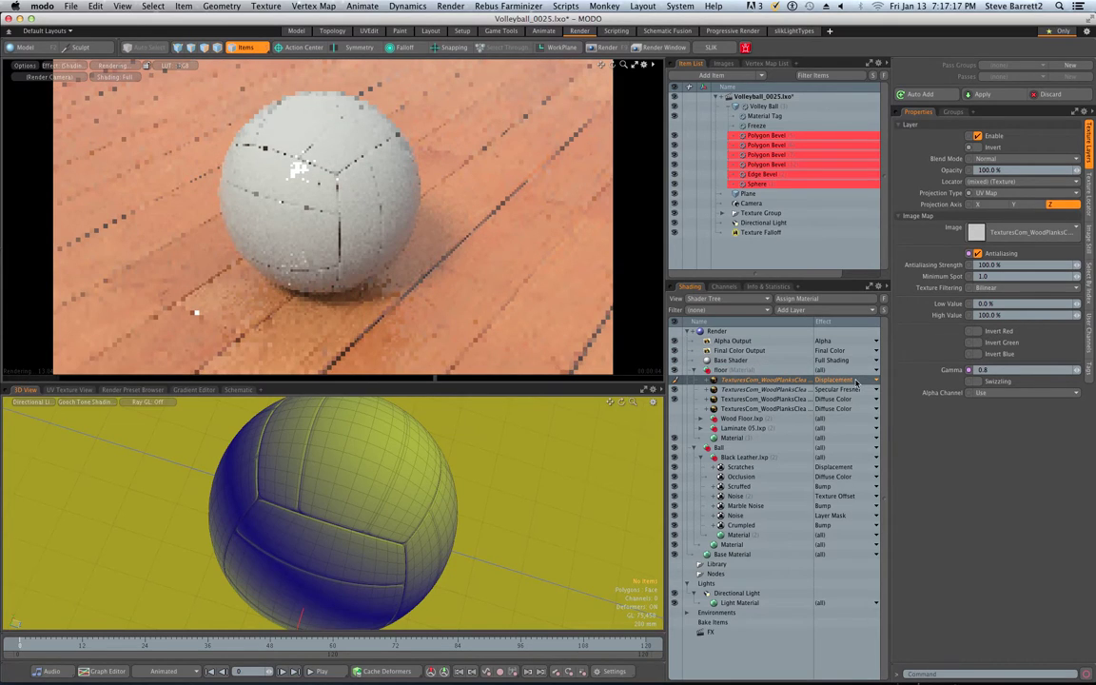
# Check the displacement layer's texture locator settings and the floor material's properties.
pyautogui.click(1091, 204)
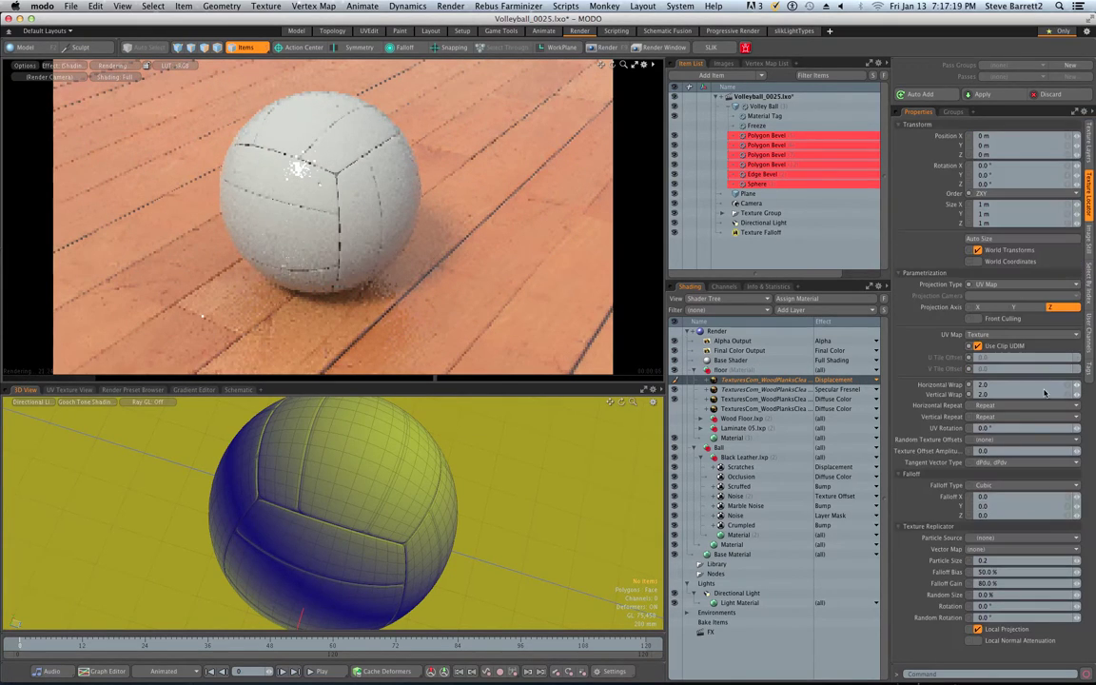
pyautogui.click(1090, 152)
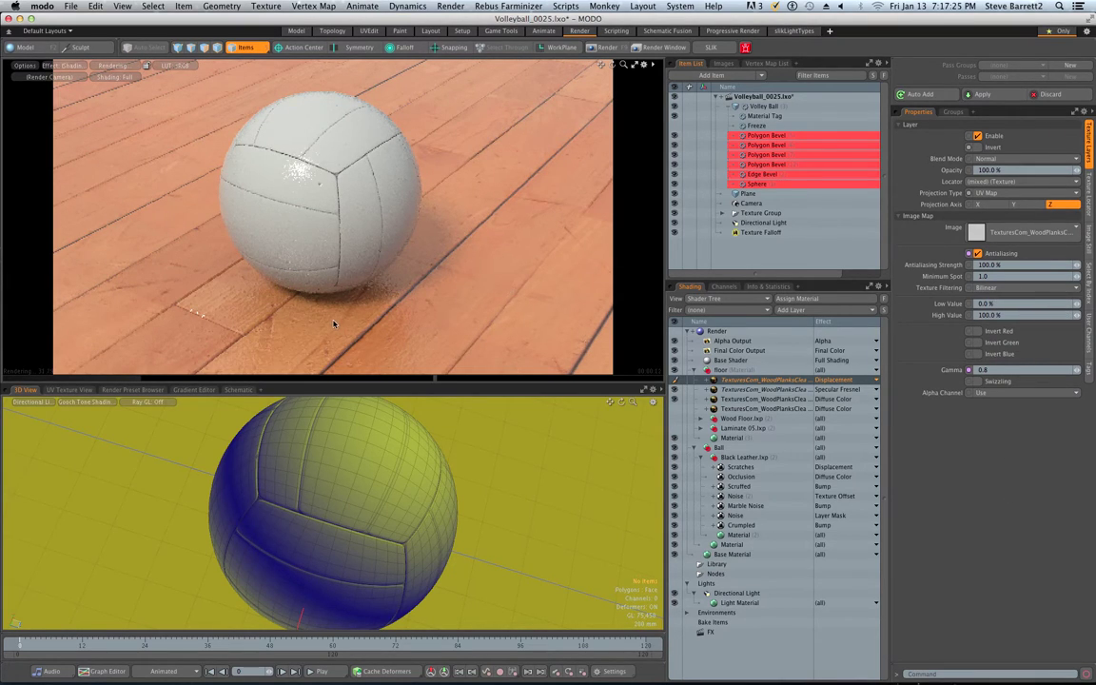
pyautogui.click(748, 439)
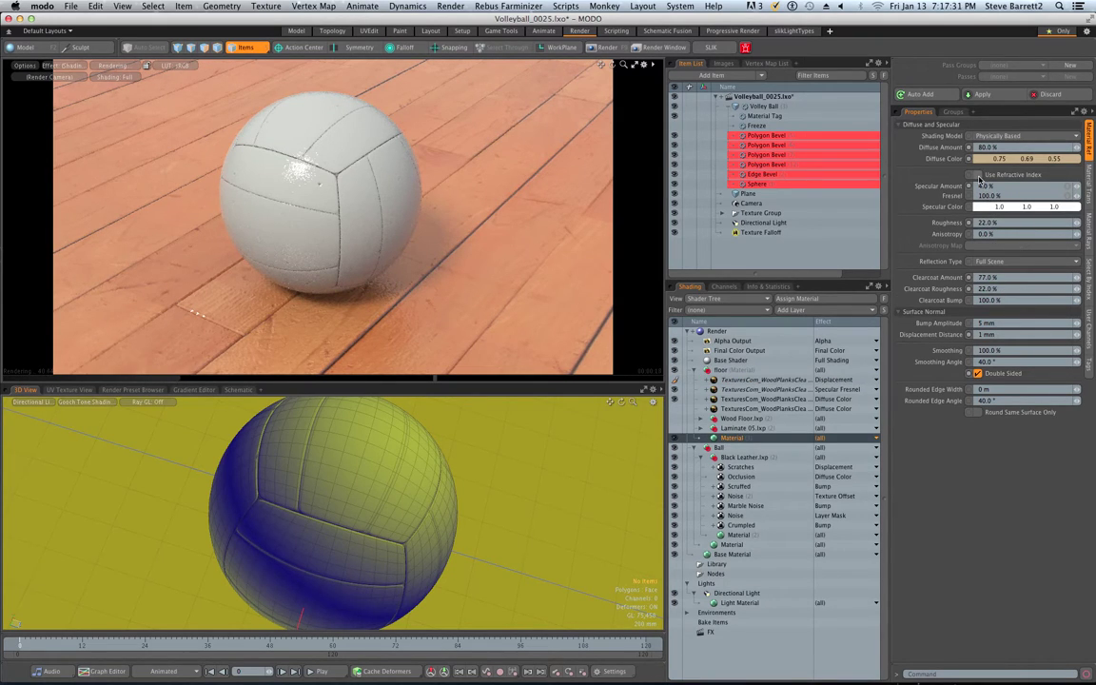
# Give the floor material a subsurface amount of 11% with an orange-tan subsurface colour of 0.91, 0.77, 0.52.
pyautogui.click(1088, 194)
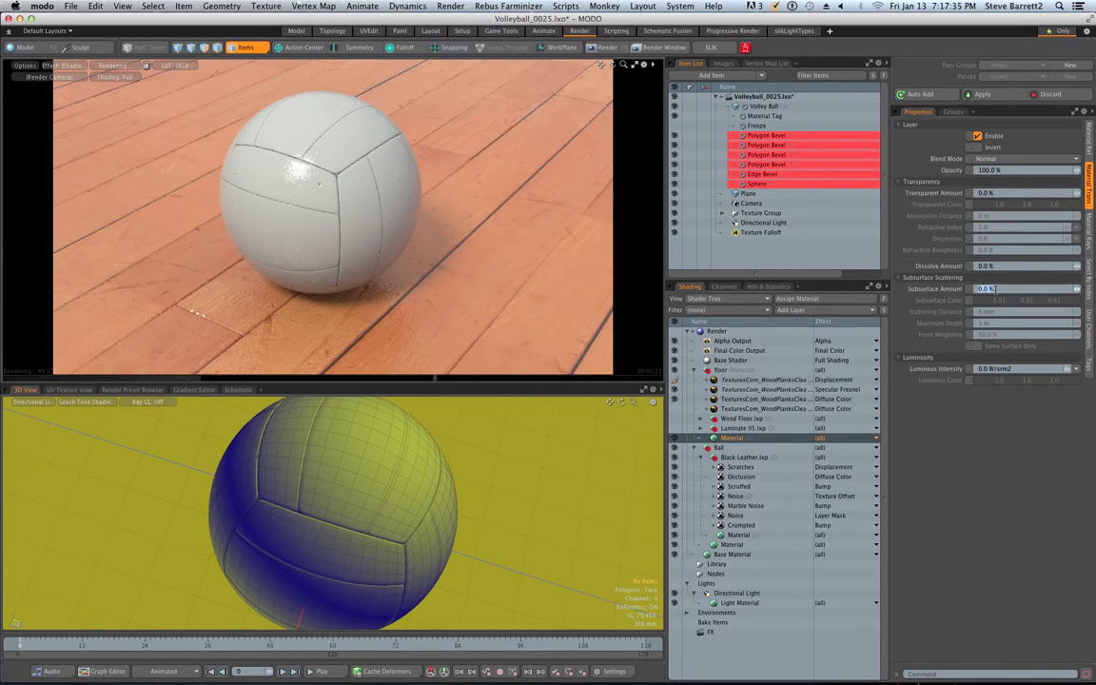
pyautogui.write('11')
pyautogui.press('Return')
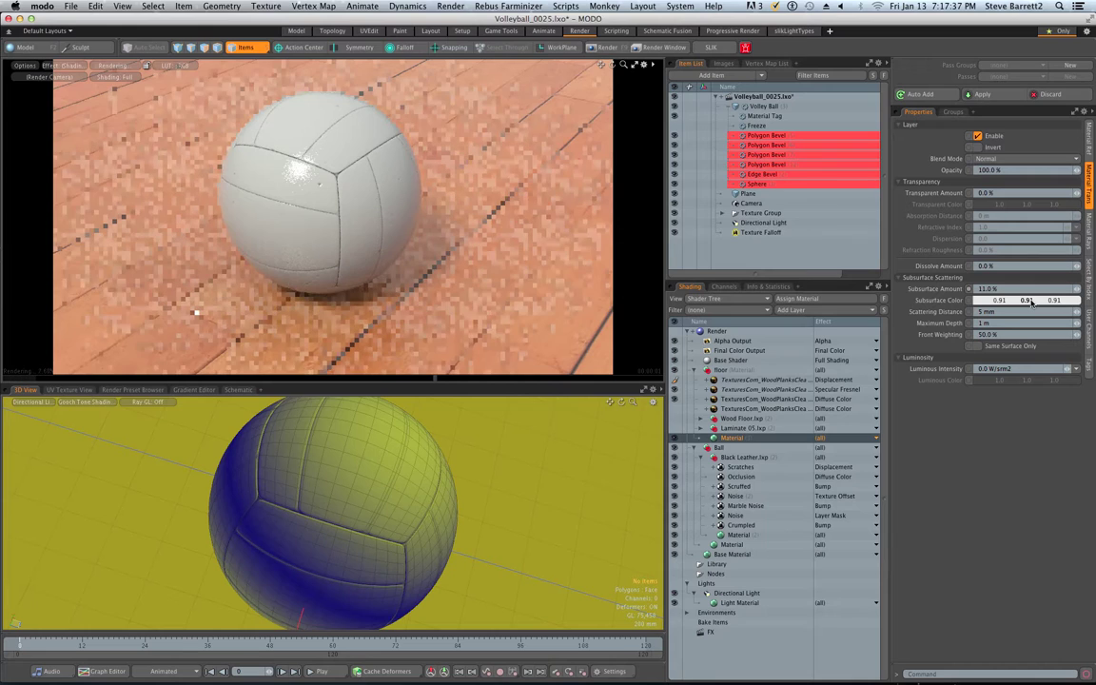
pyautogui.click(1030, 301)
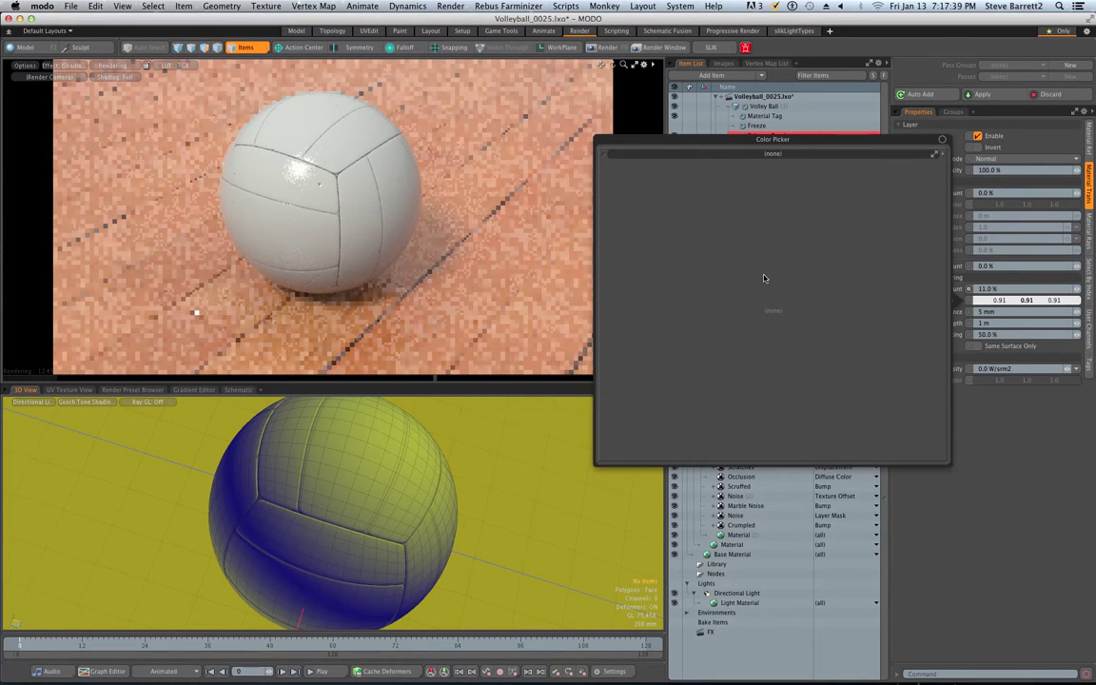
pyautogui.moveTo(709, 218); pyautogui.dragTo(737, 198)
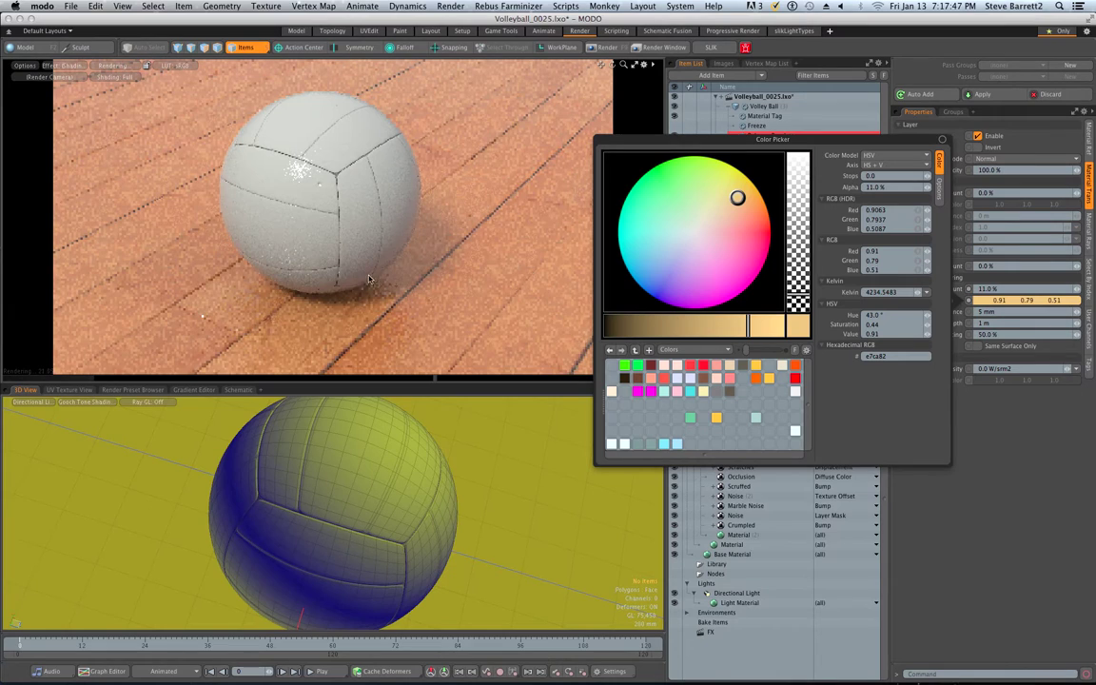
pyautogui.click(718, 214)
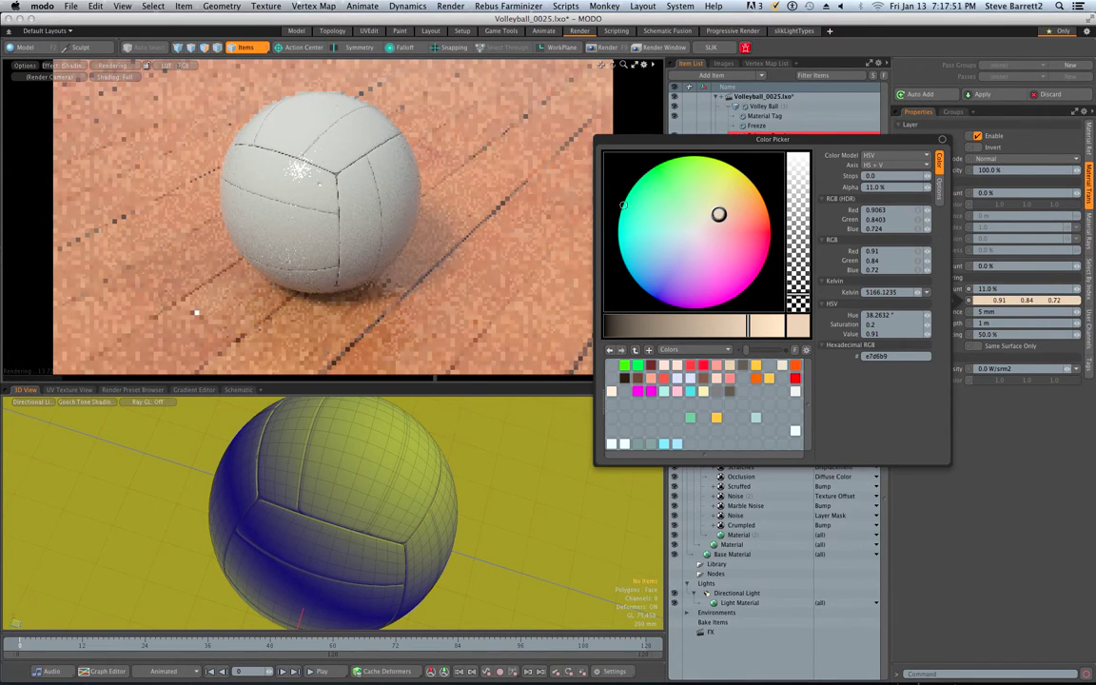
pyautogui.click(667, 199)
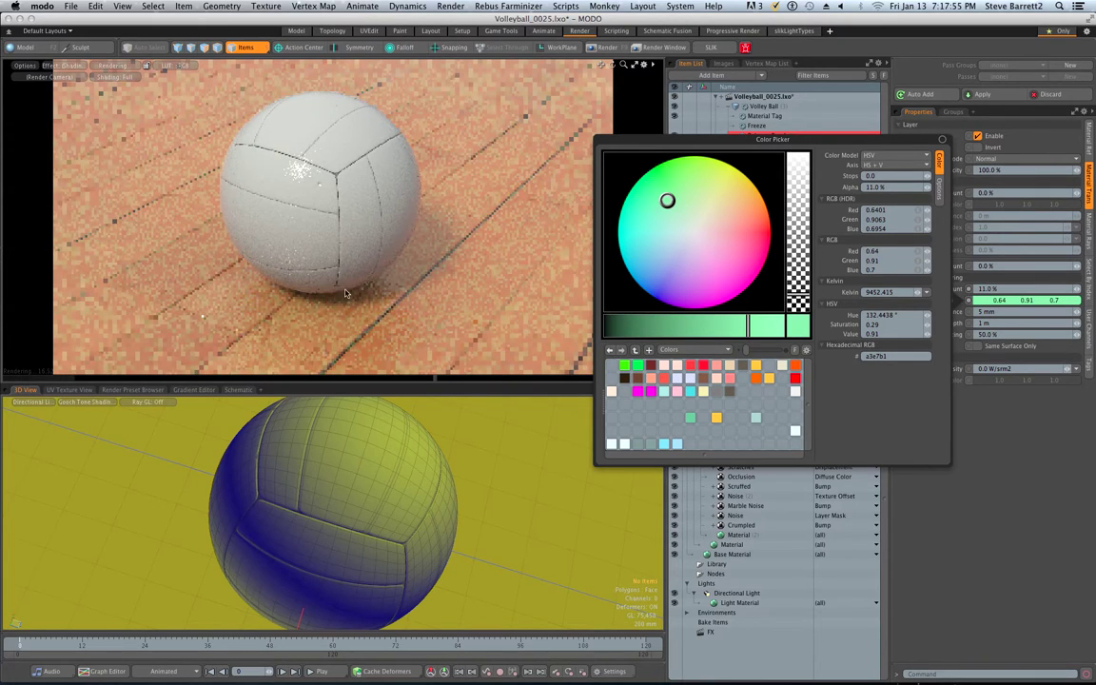
pyautogui.moveTo(720, 213)
pyautogui.mouseDown()
pyautogui.moveTo(715, 206)
pyautogui.moveTo(740, 202)
pyautogui.mouseUp()
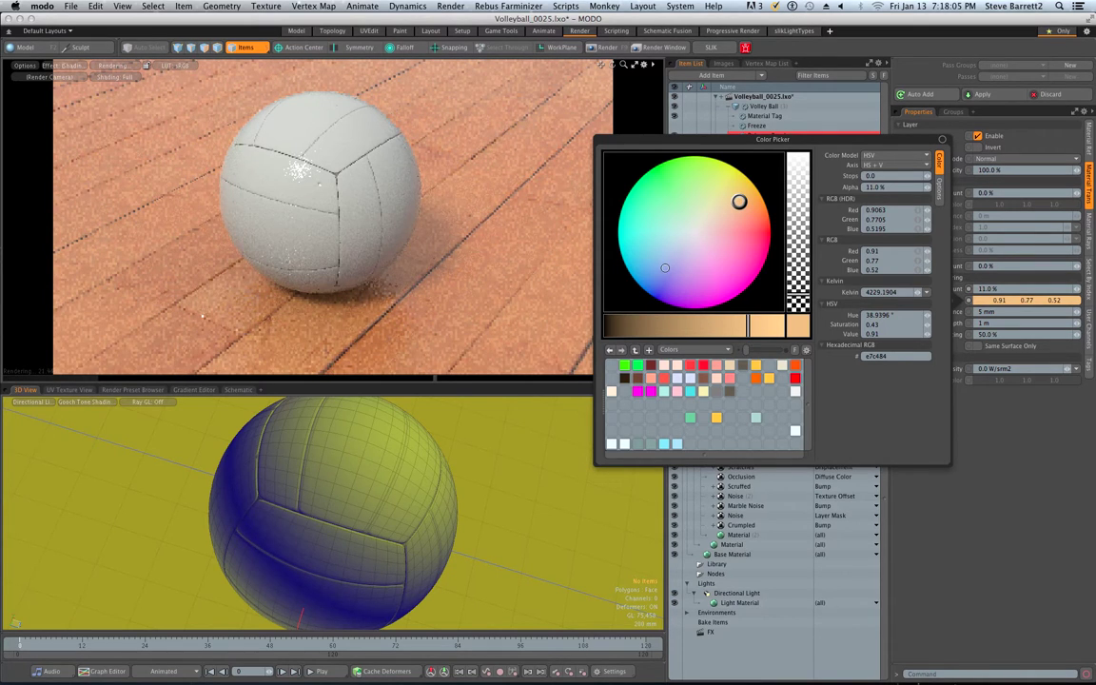
# Set the floor material's subsurface amount to 3%.
pyautogui.click(1009, 420)
pyautogui.click(993, 289)
pyautogui.write('3')
pyautogui.press('Return')
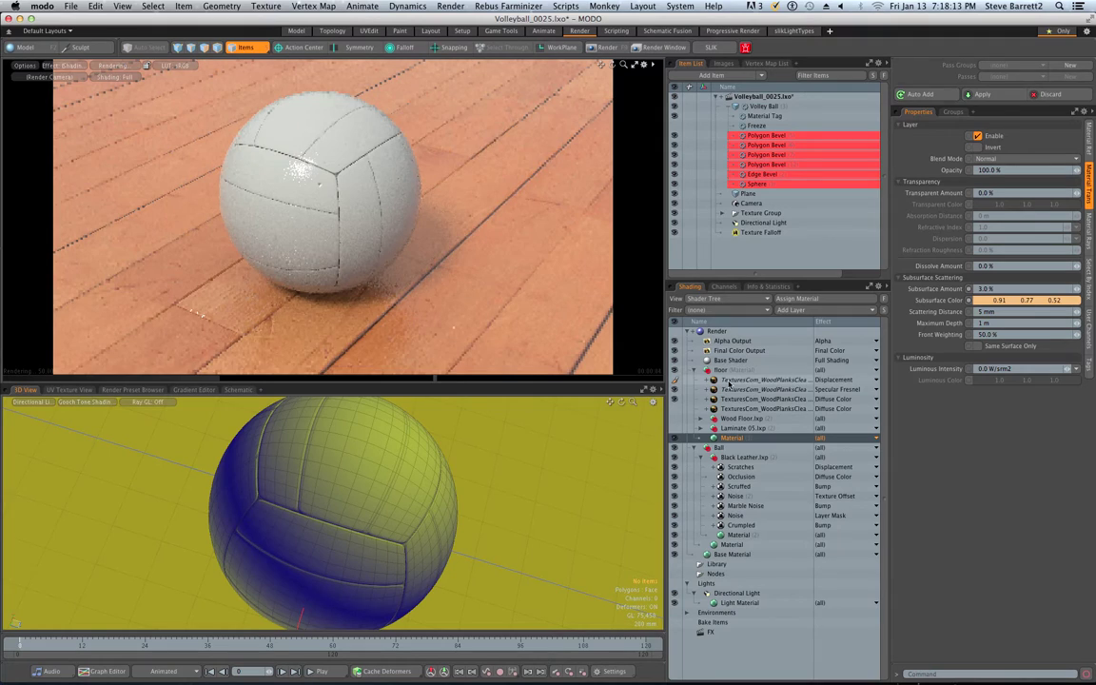
# Check the settings of the ball's Occlusion layer, Black Leather group and Scratches layer.
pyautogui.click(742, 477)
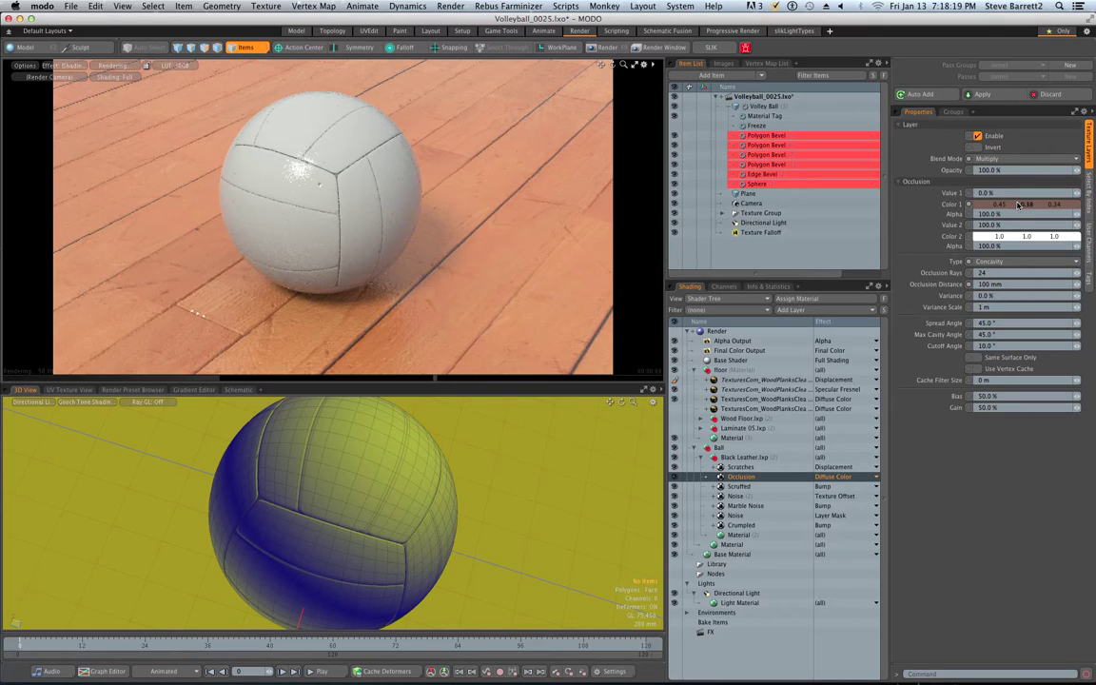
pyautogui.click(753, 459)
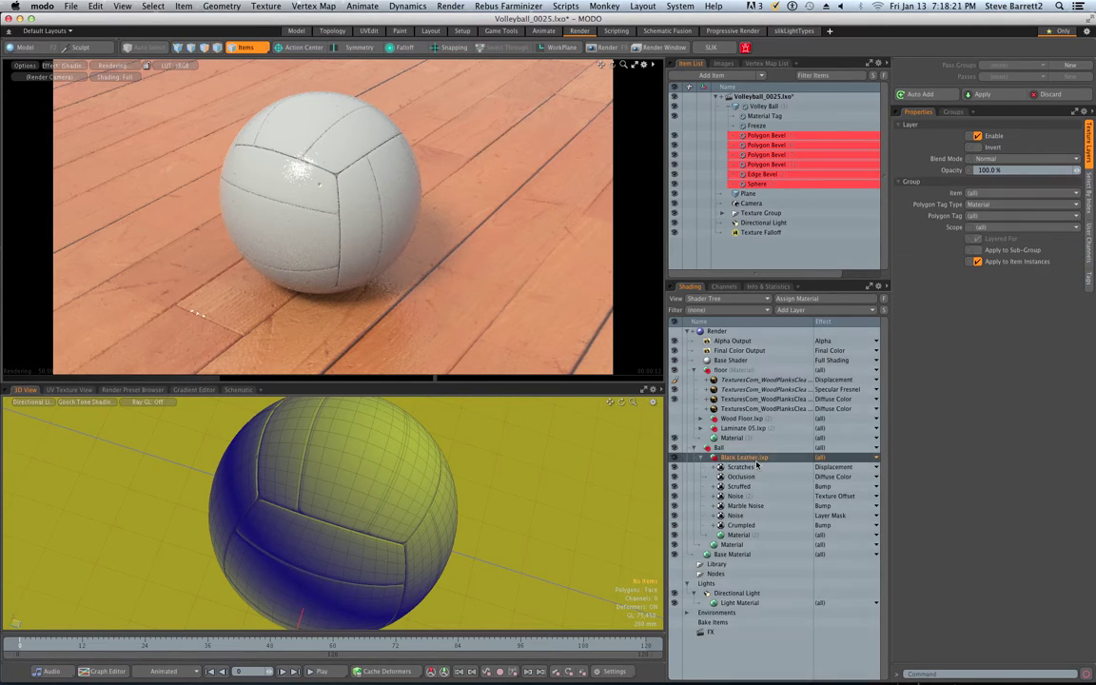
pyautogui.click(762, 467)
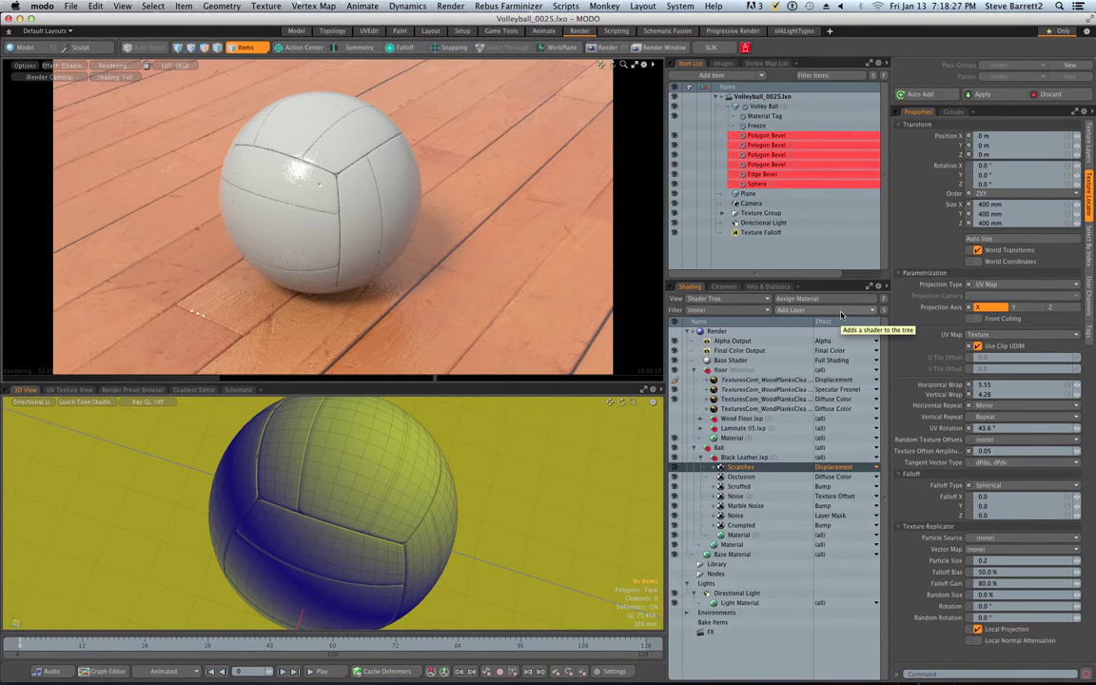
# Consolidate the scene and enlarge the render preview area.
pyautogui.click(72, 7)
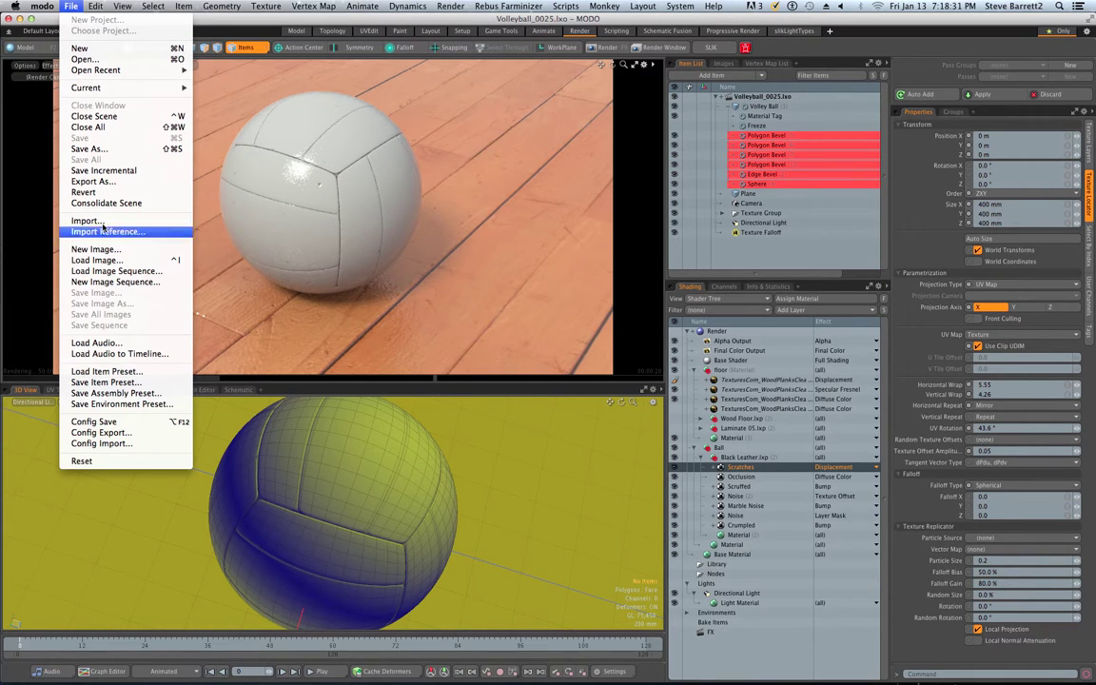
pyautogui.click(105, 203)
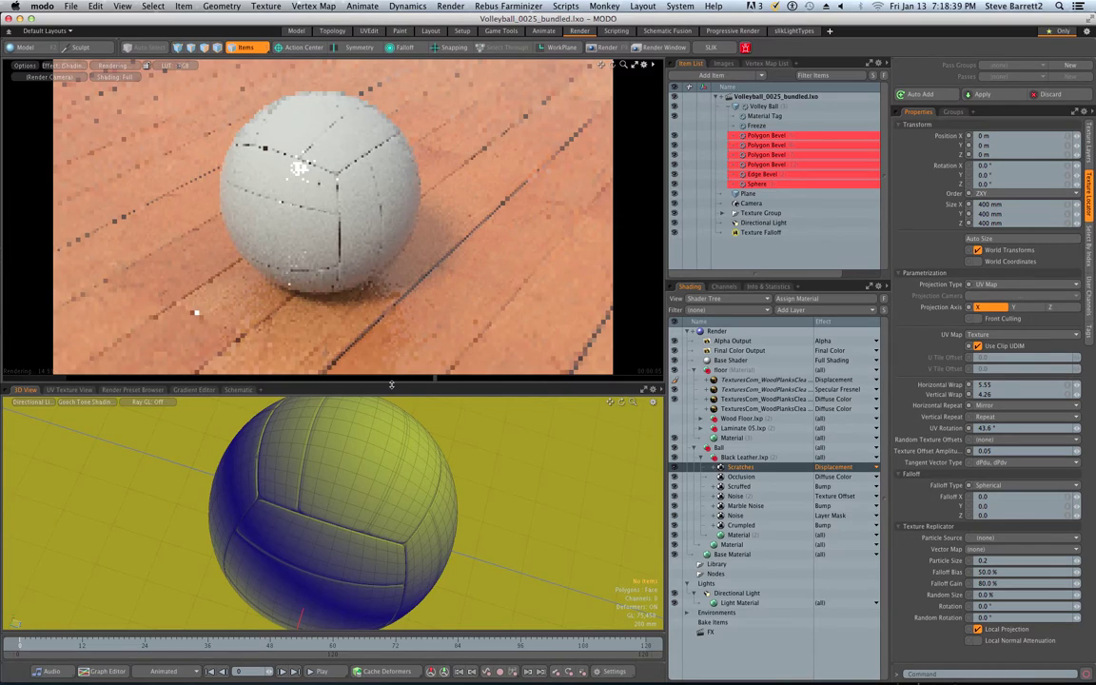
pyautogui.moveTo(372, 391); pyautogui.dragTo(399, 525)
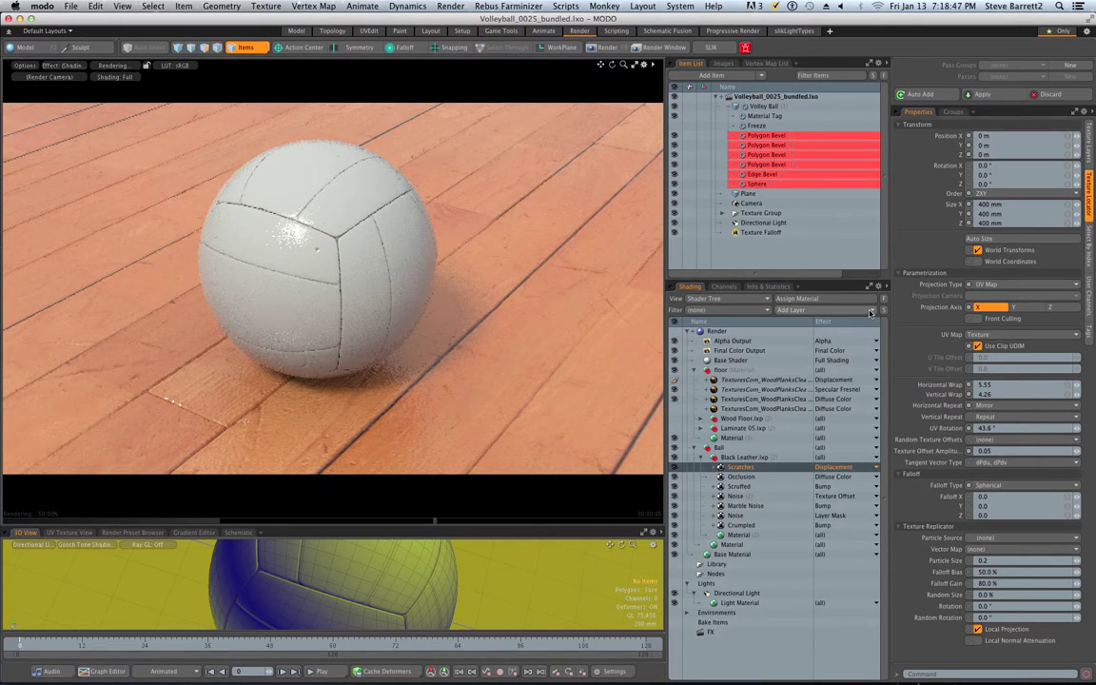
# Add an Enhance:modo organic Dirt texture above the Scratches layer in the ball's Black Leather group.
pyautogui.click(870, 312)
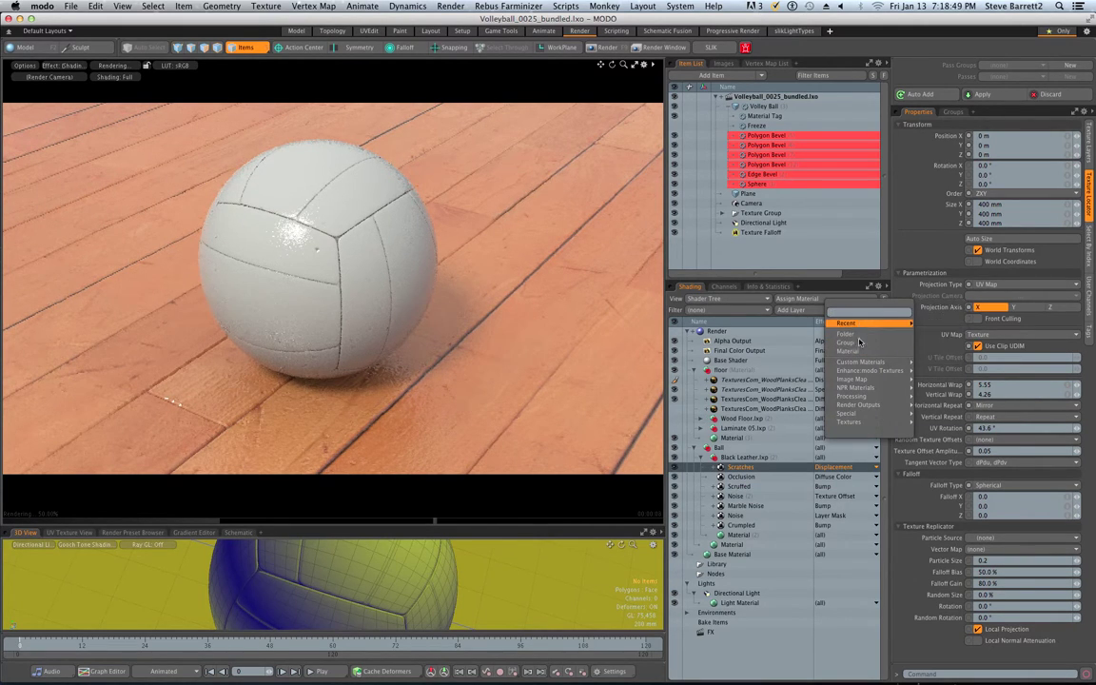
pyautogui.moveTo(868, 388)
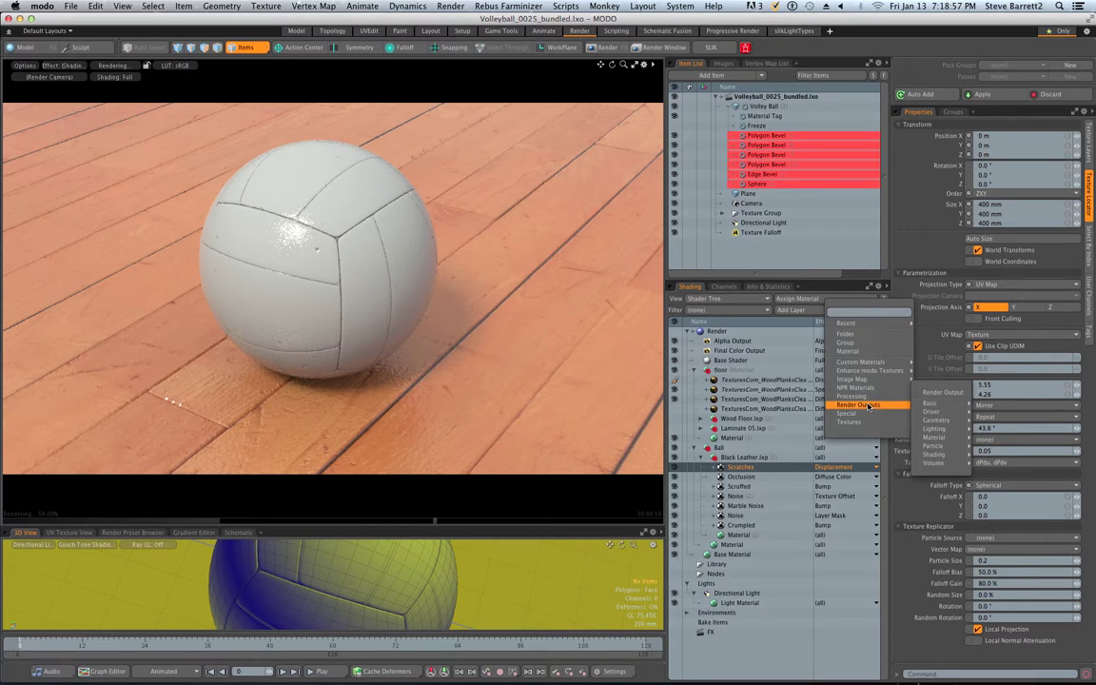
pyautogui.moveTo(868, 365)
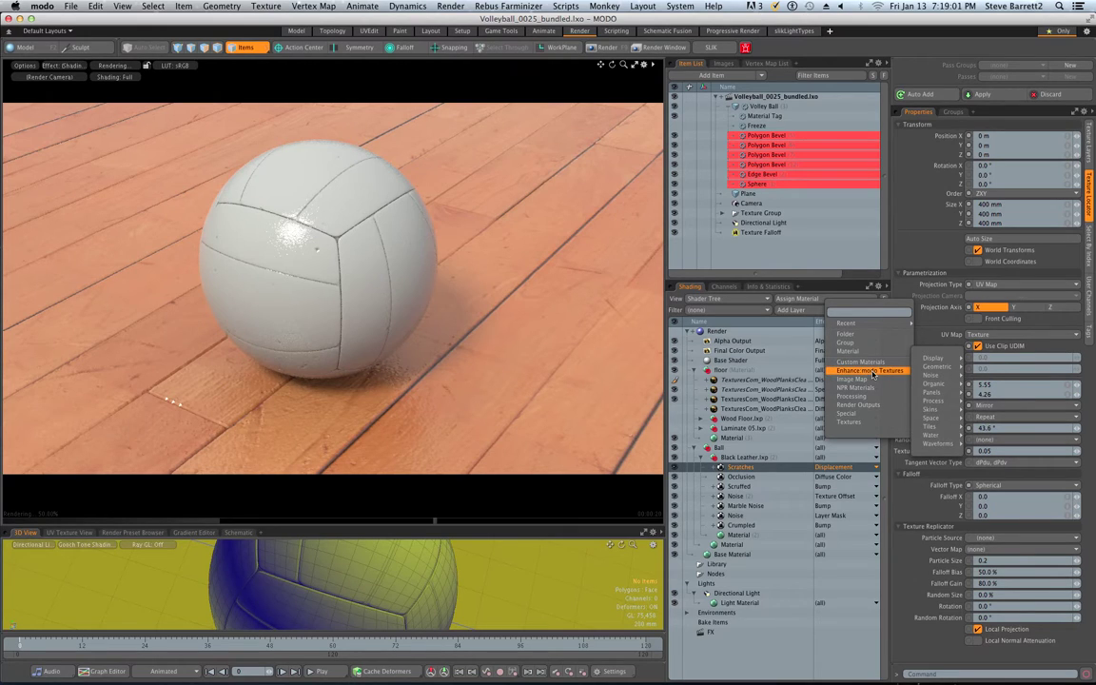
pyautogui.moveTo(944, 385)
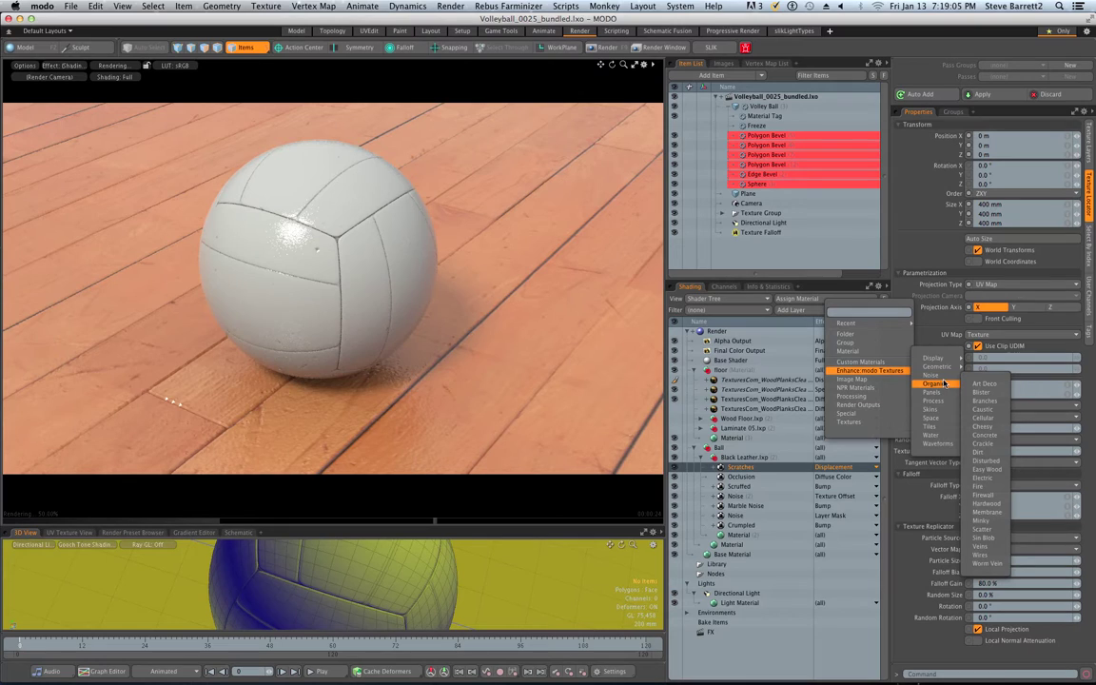
pyautogui.click(979, 453)
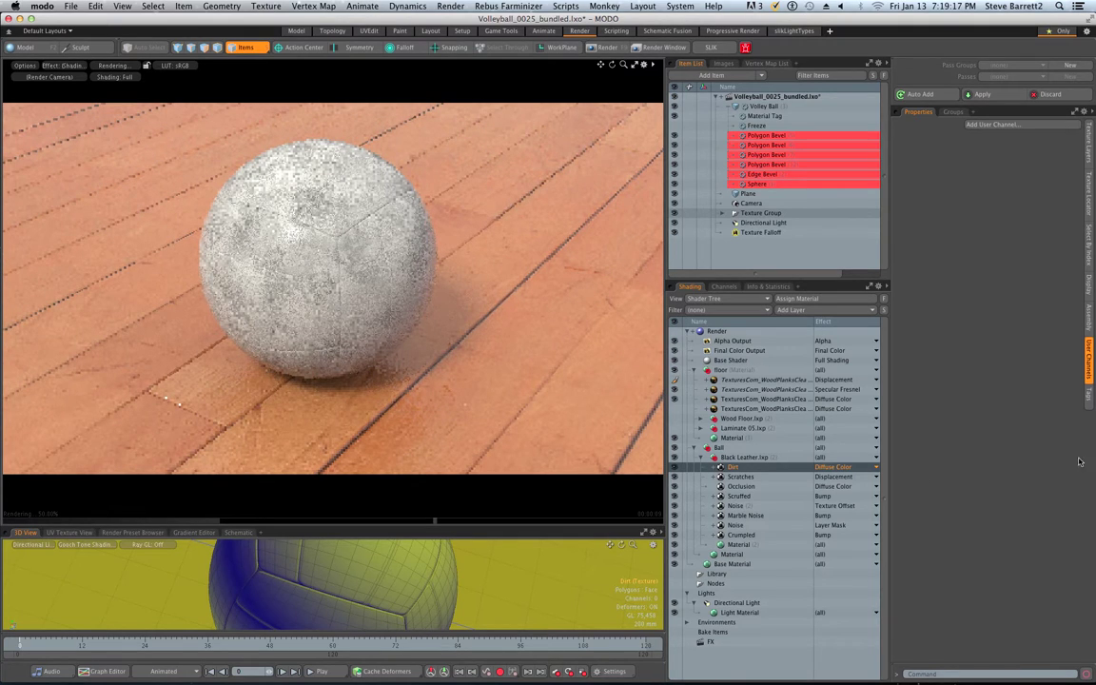
# Check the Dirt texture's layer properties and texture locator settings.
pyautogui.click(1089, 141)
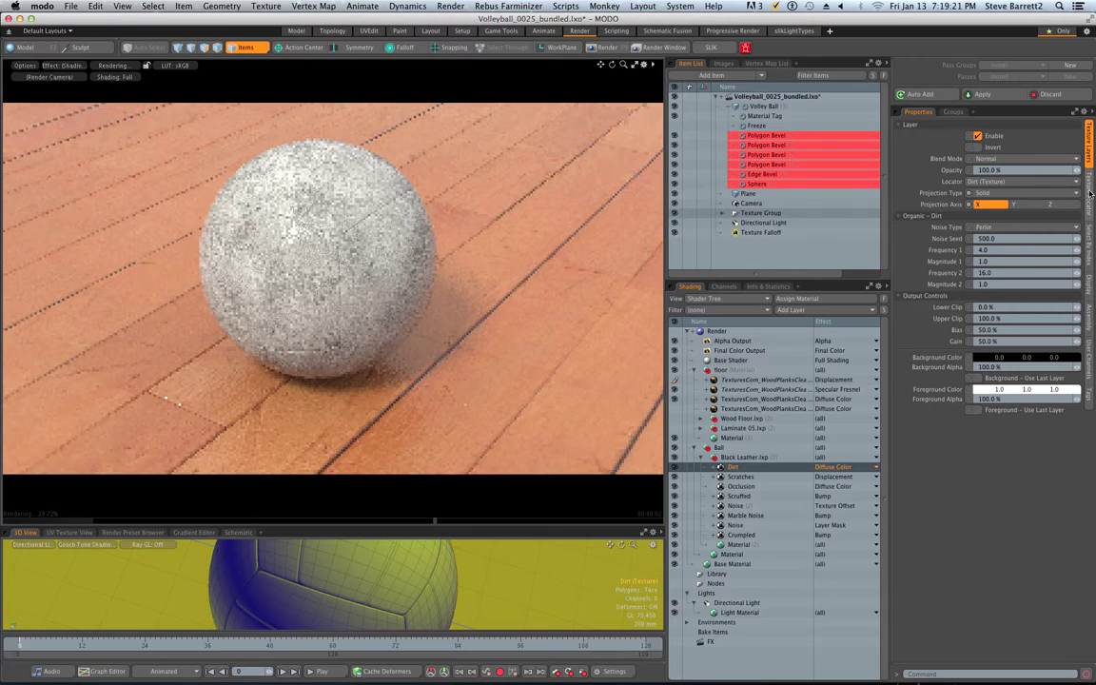
pyautogui.click(1090, 194)
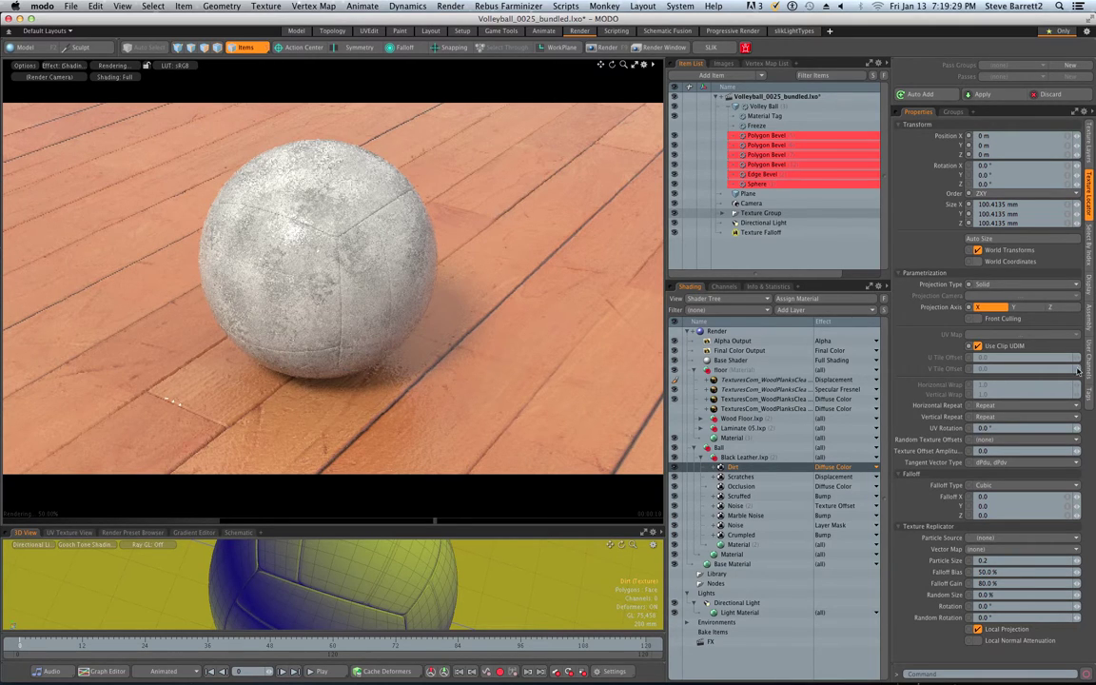
pyautogui.click(1087, 155)
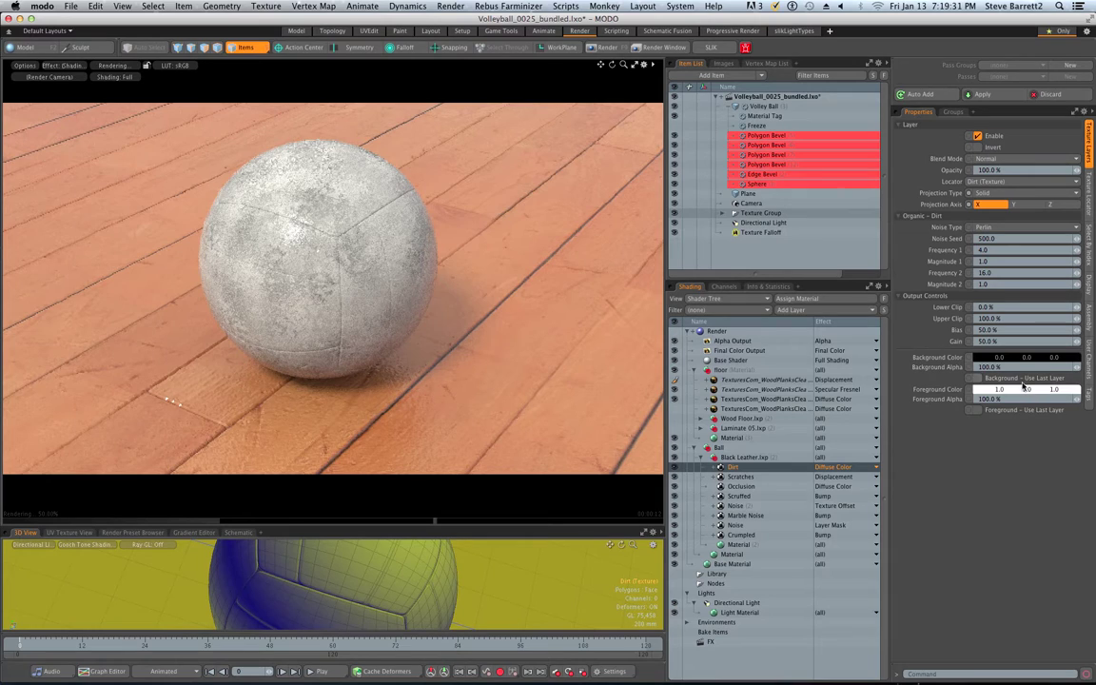
# Try the Dirt texture with a gain of 89% and bias values of 22% and 88%.
pyautogui.click(1002, 340)
pyautogui.write('89')
pyautogui.press('Return')
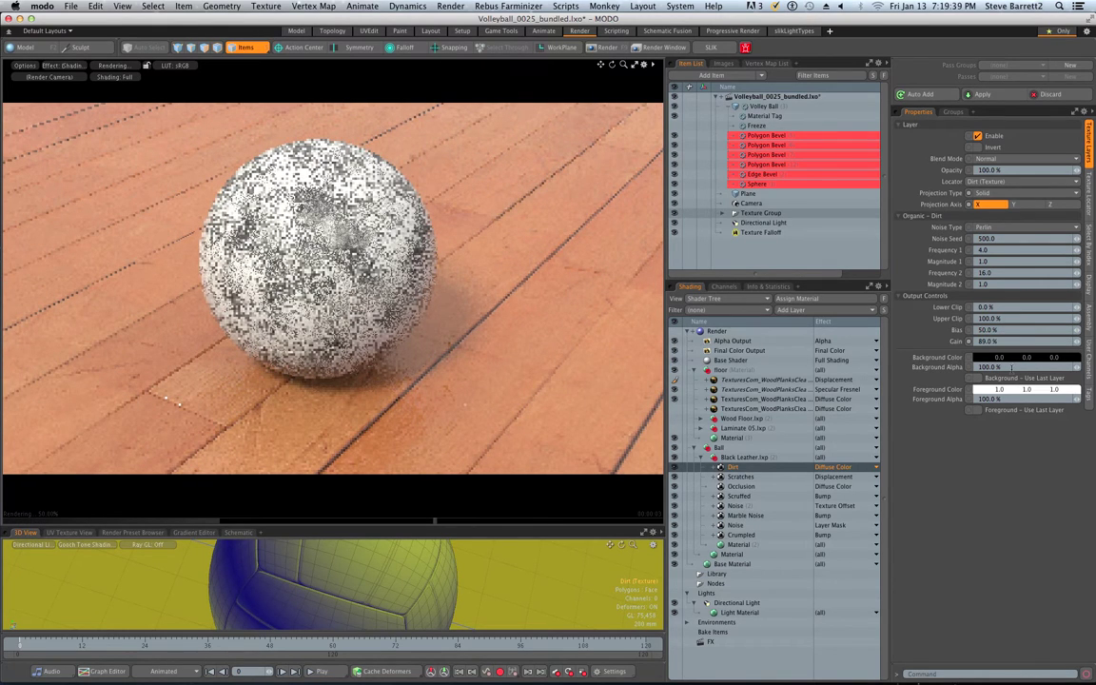
pyautogui.click(990, 329)
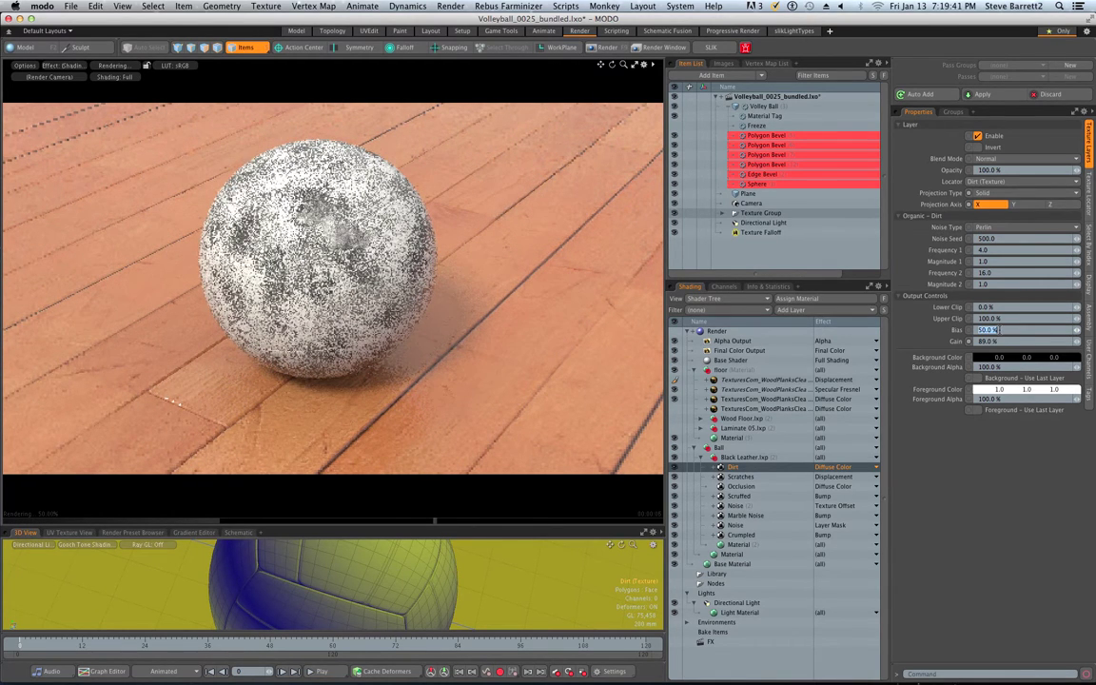
pyautogui.write('22')
pyautogui.press('Return')
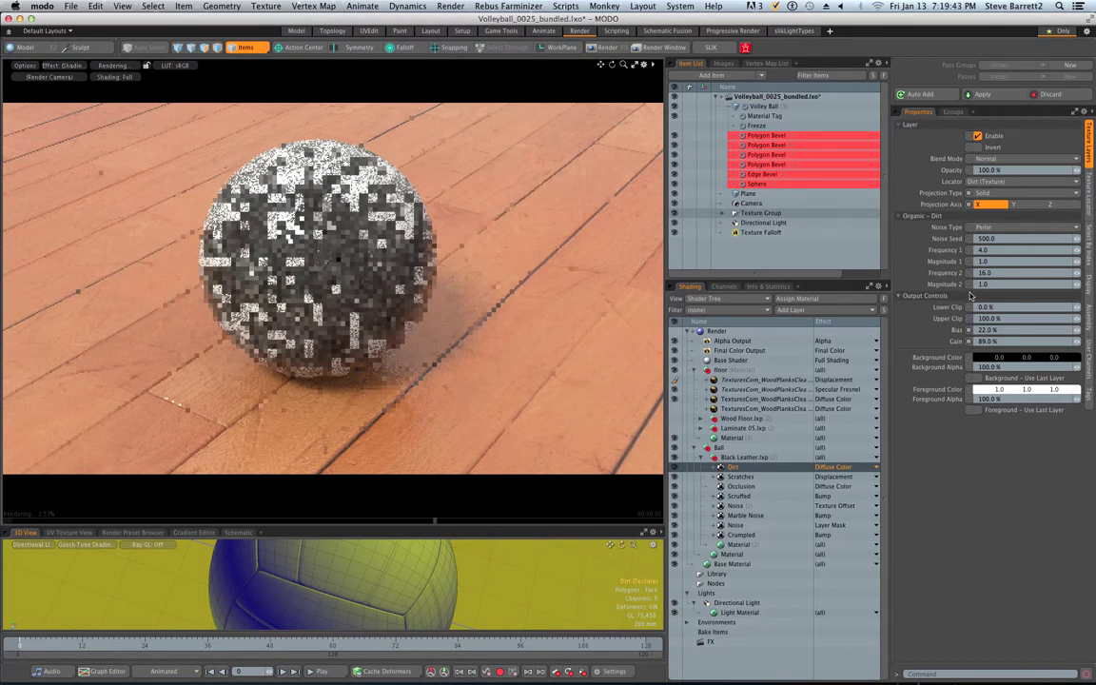
pyautogui.click(1000, 329)
pyautogui.write('88')
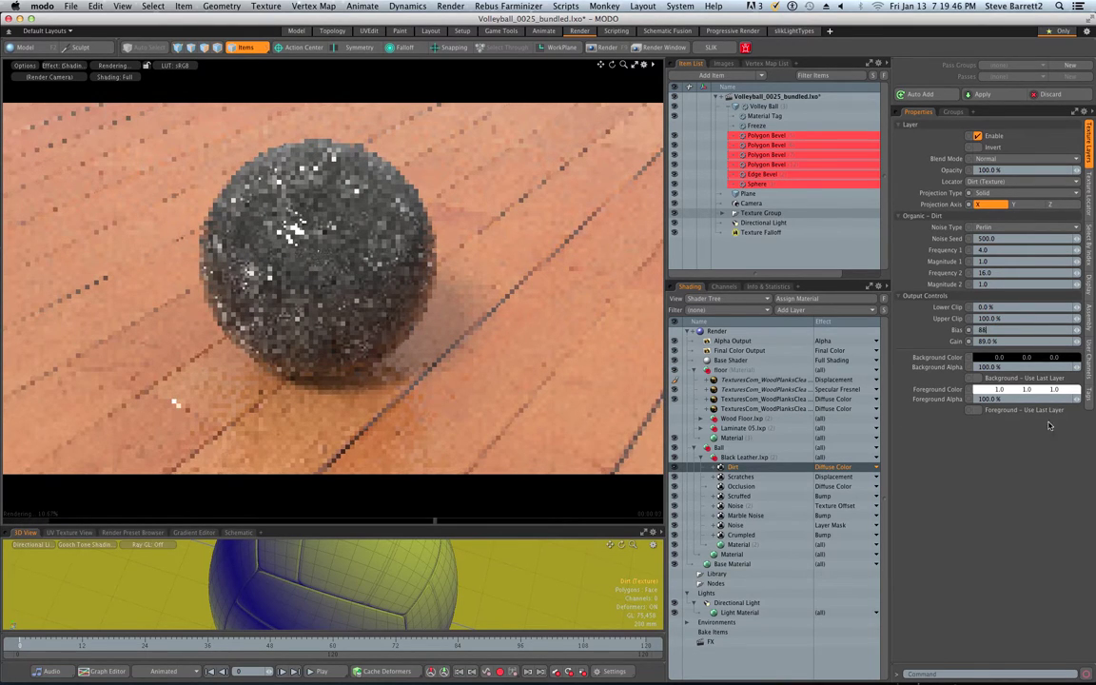
pyautogui.press('Return')
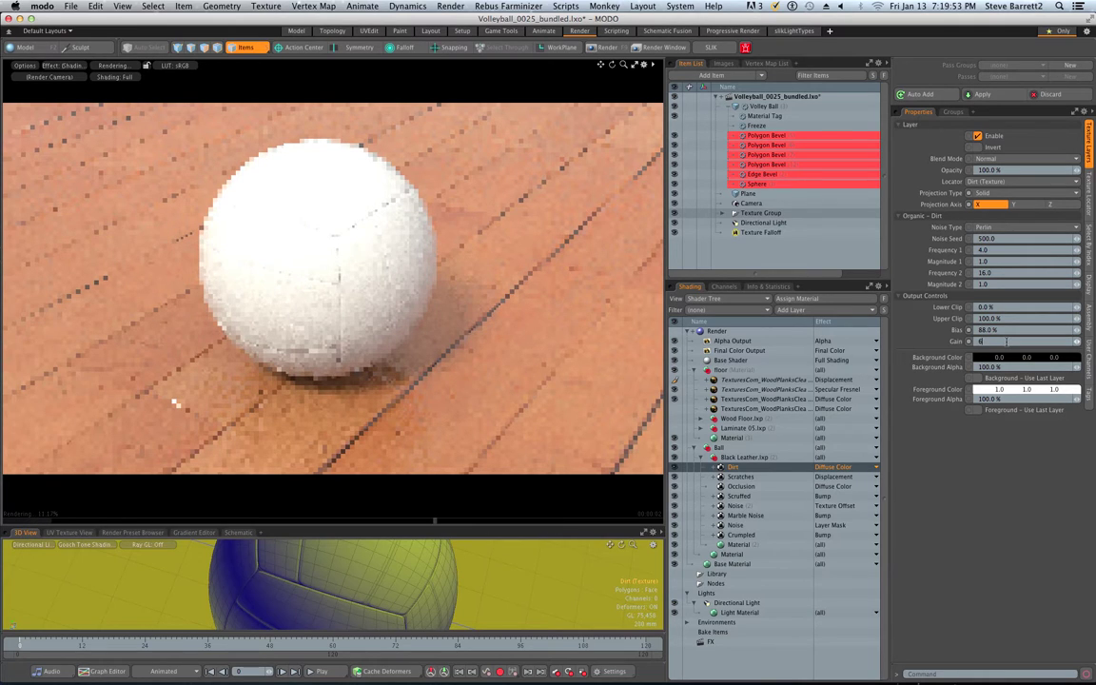
# Try the Dirt texture with a 60% gain, a 33% bias and the UV Map projection type.
pyautogui.click(996, 331)
pyautogui.write('3')
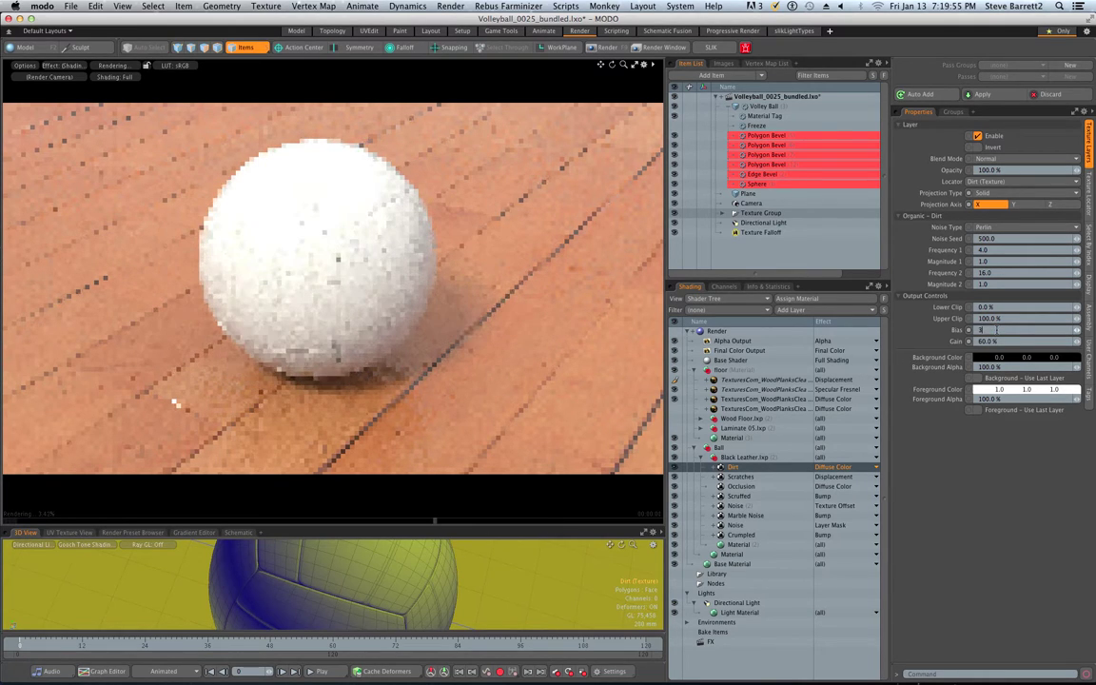
pyautogui.write('3')
pyautogui.press('Return')
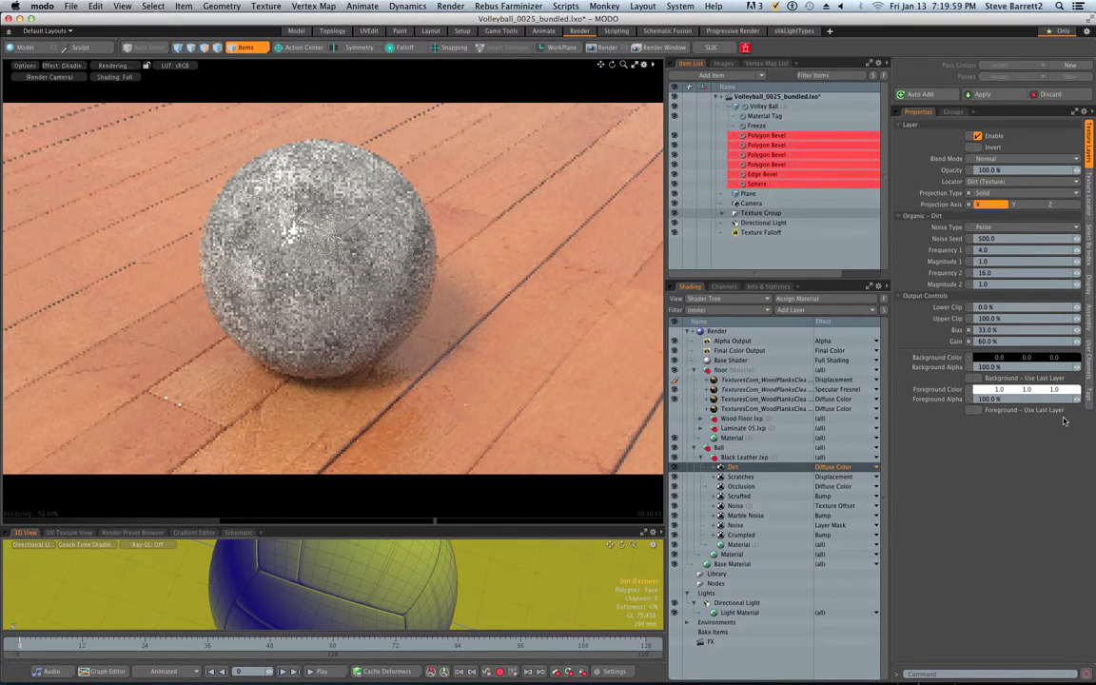
pyautogui.click(1008, 193)
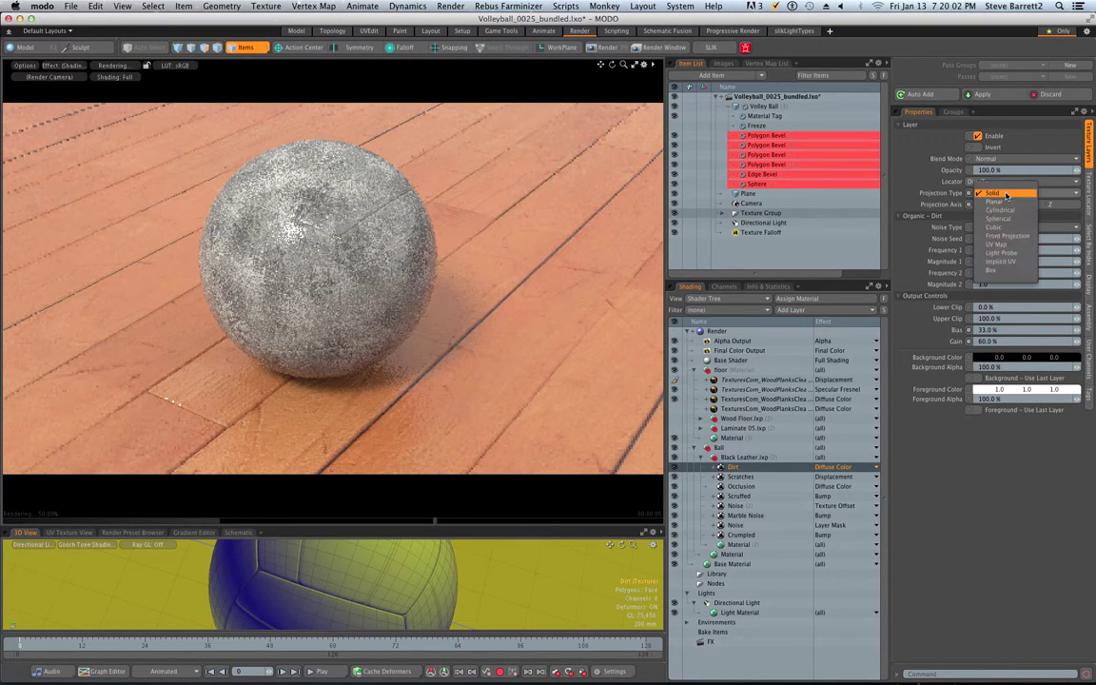
pyautogui.click(1004, 243)
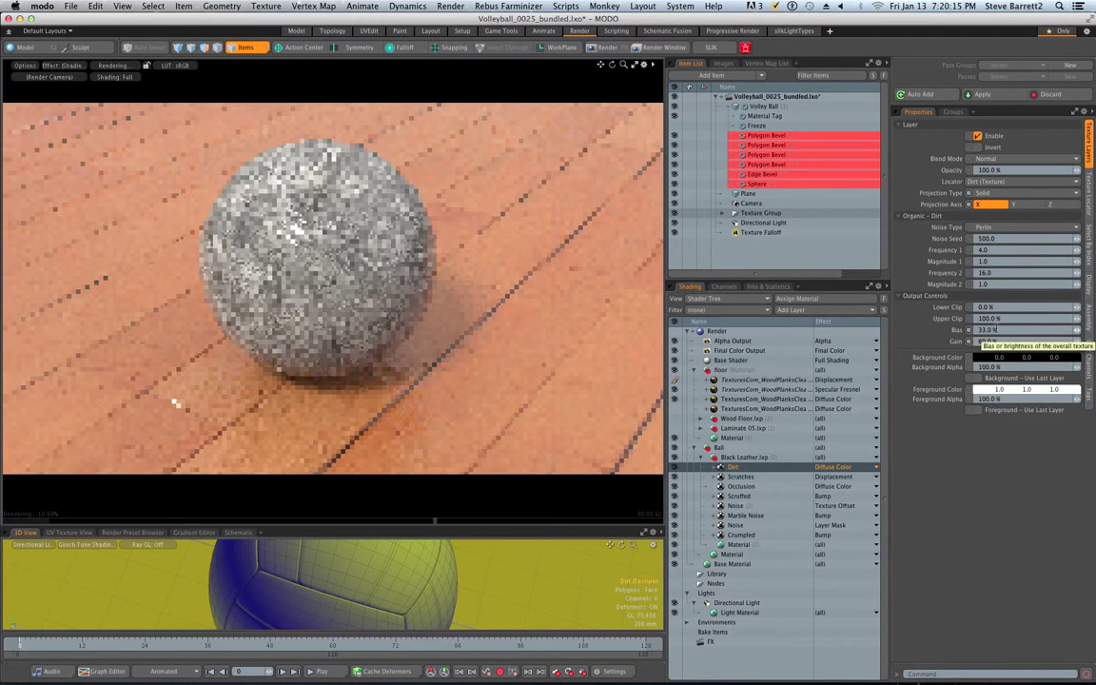
# Set the Dirt texture's bias and gain to 55% and its upper clip to 77%.
pyautogui.click(994, 329)
pyautogui.write('55')
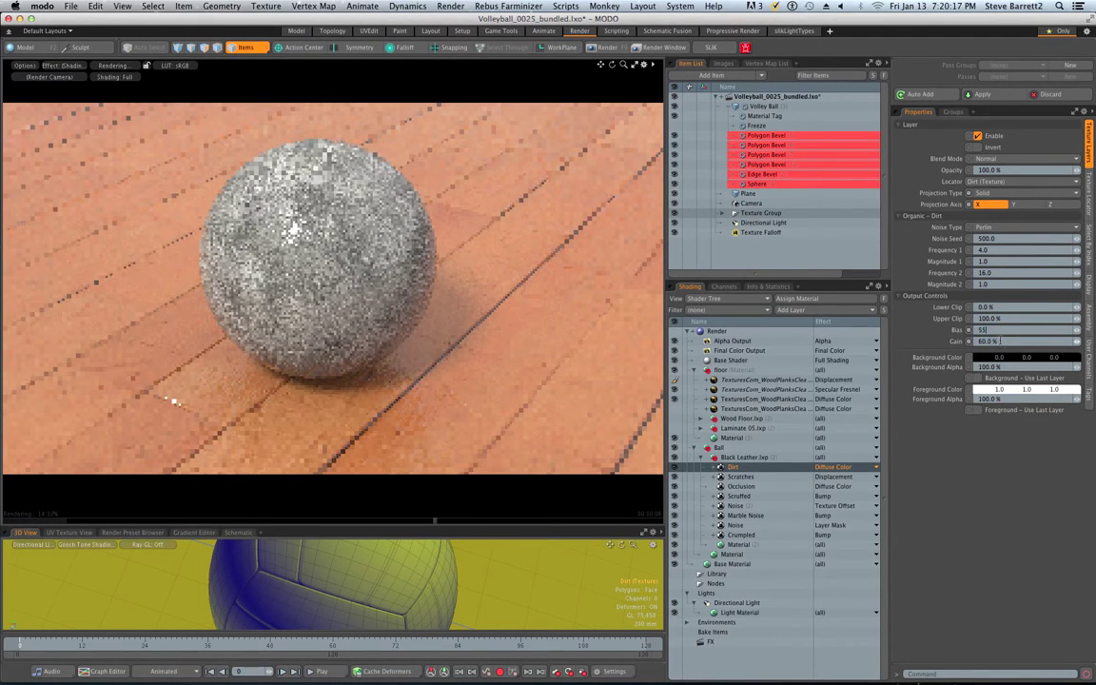
pyautogui.press('Tab')
pyautogui.write('55')
pyautogui.press('Return')
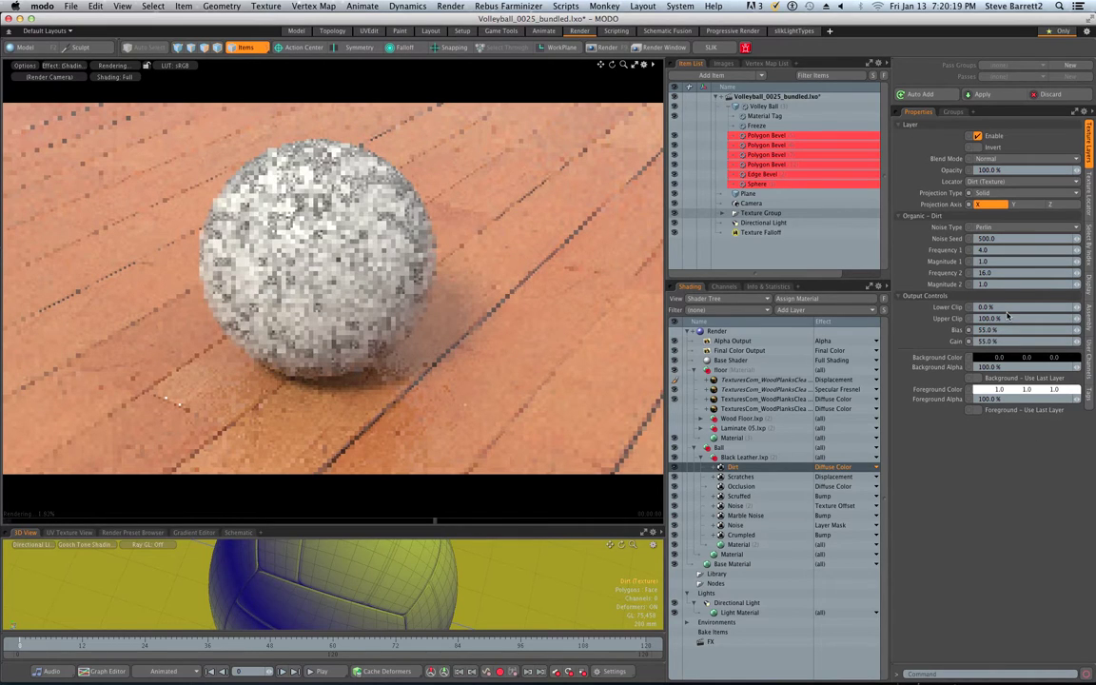
pyautogui.write('77')
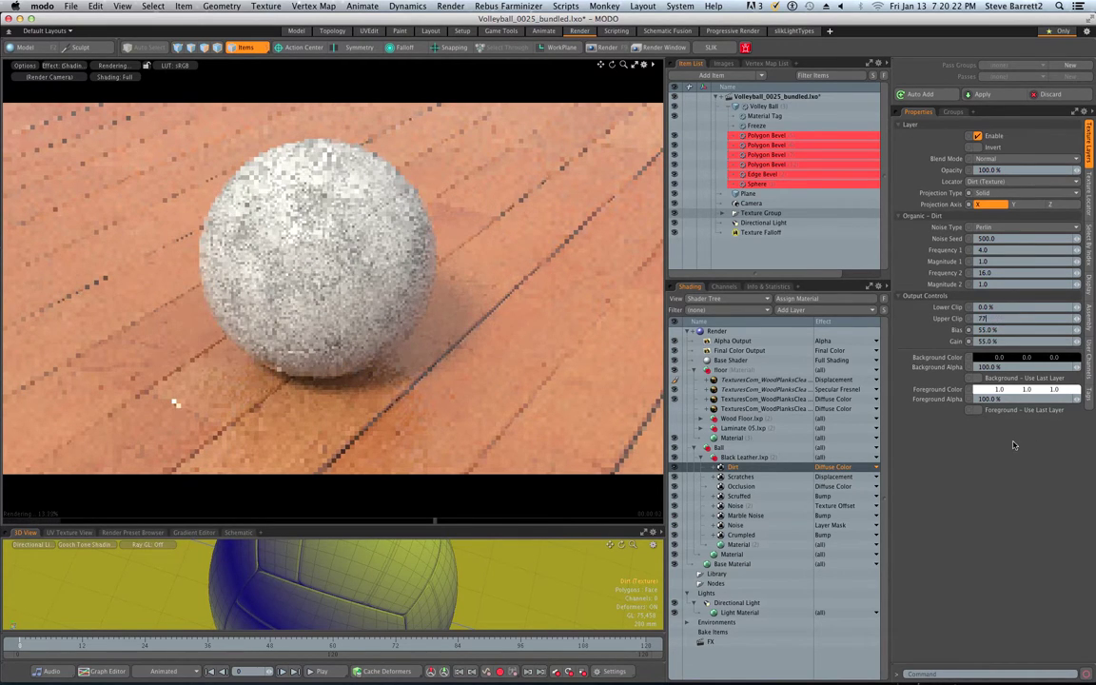
pyautogui.press('Return')
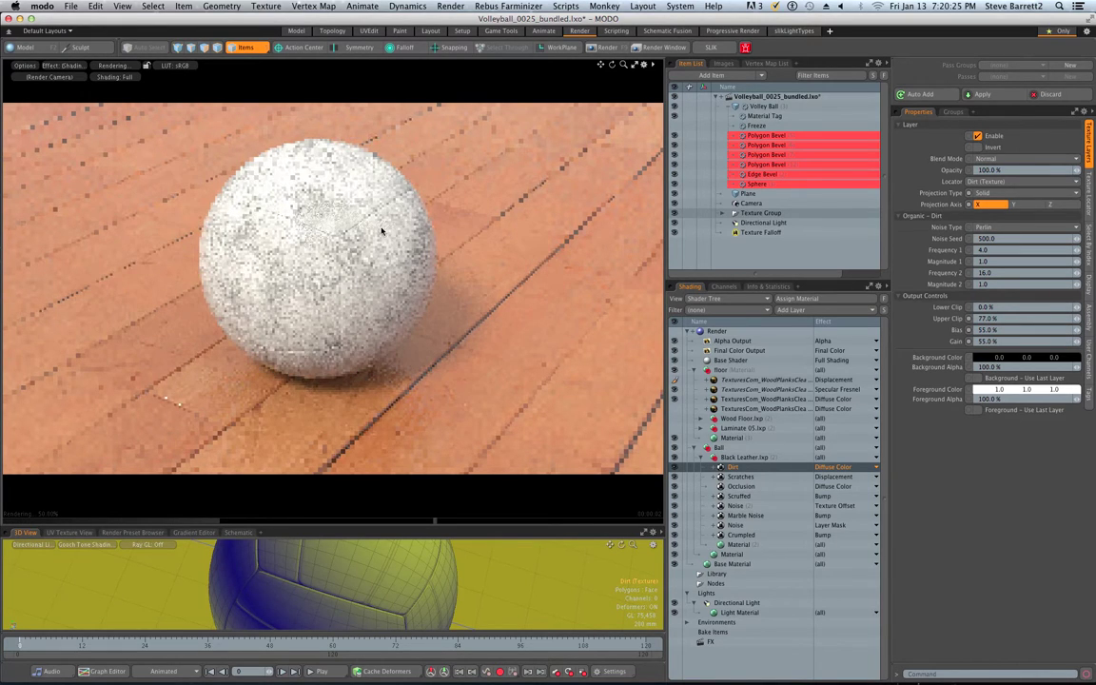
# Try the Dirt texture's lower clip at 55% and at 1%.
pyautogui.click(1001, 306)
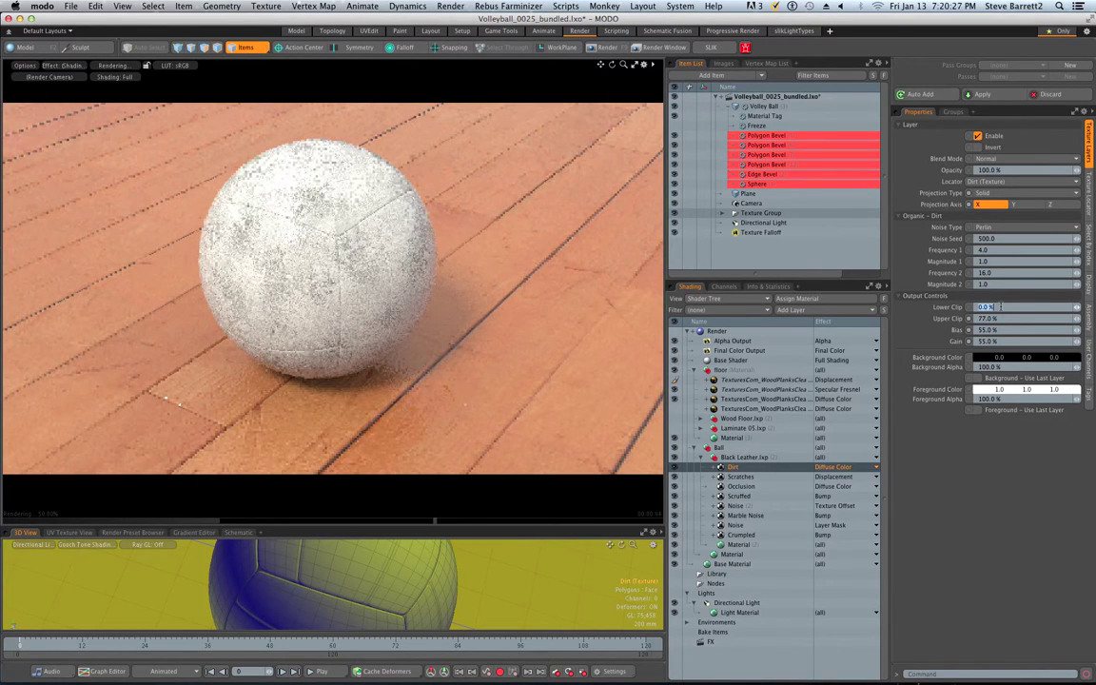
pyautogui.write('55')
pyautogui.press('Return')
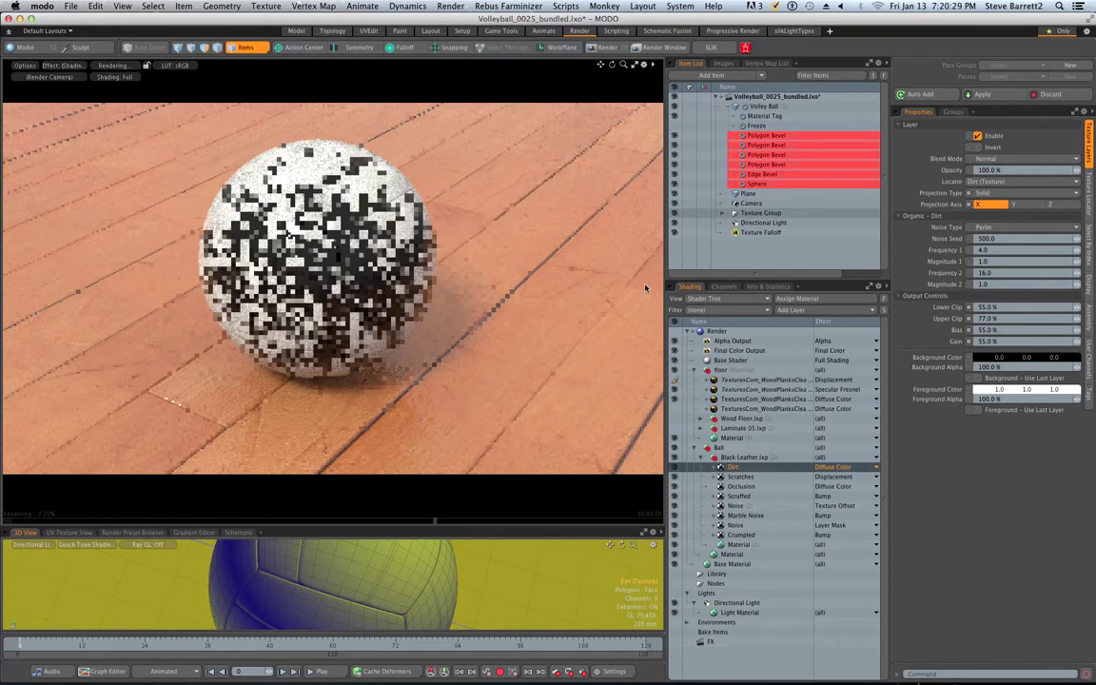
pyautogui.moveTo(1005, 308); pyautogui.dragTo(900, 280)
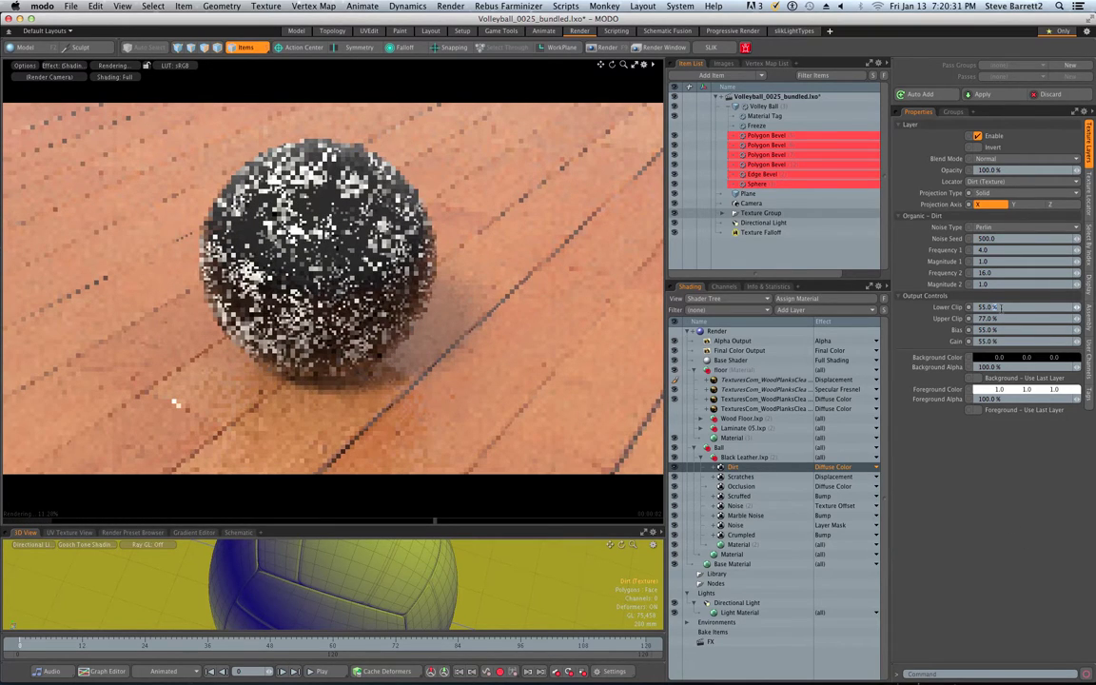
pyautogui.write('1')
pyautogui.press('Return')
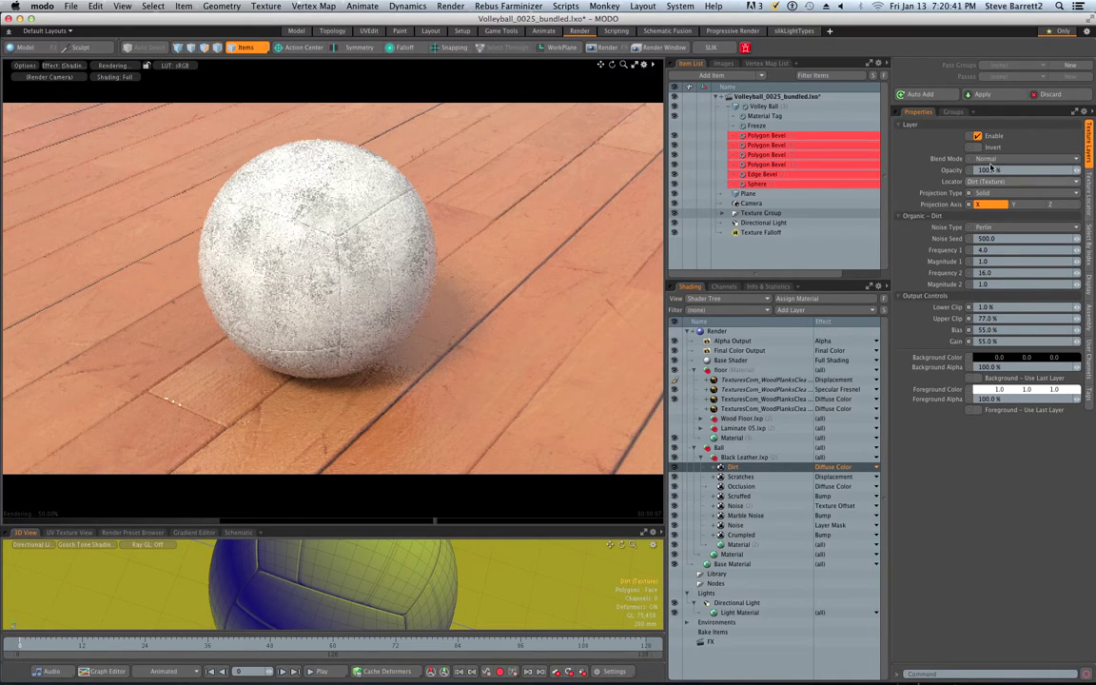
# Try the Add and Multiply blend modes on the ball's Dirt layer.
pyautogui.click(991, 159)
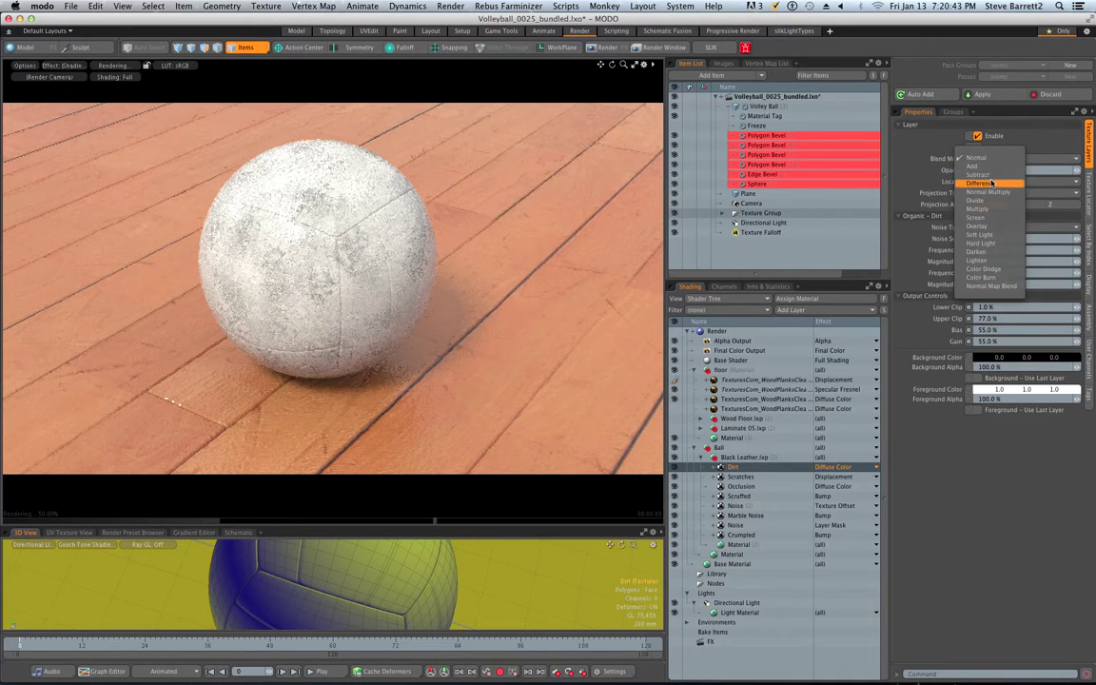
pyautogui.click(980, 167)
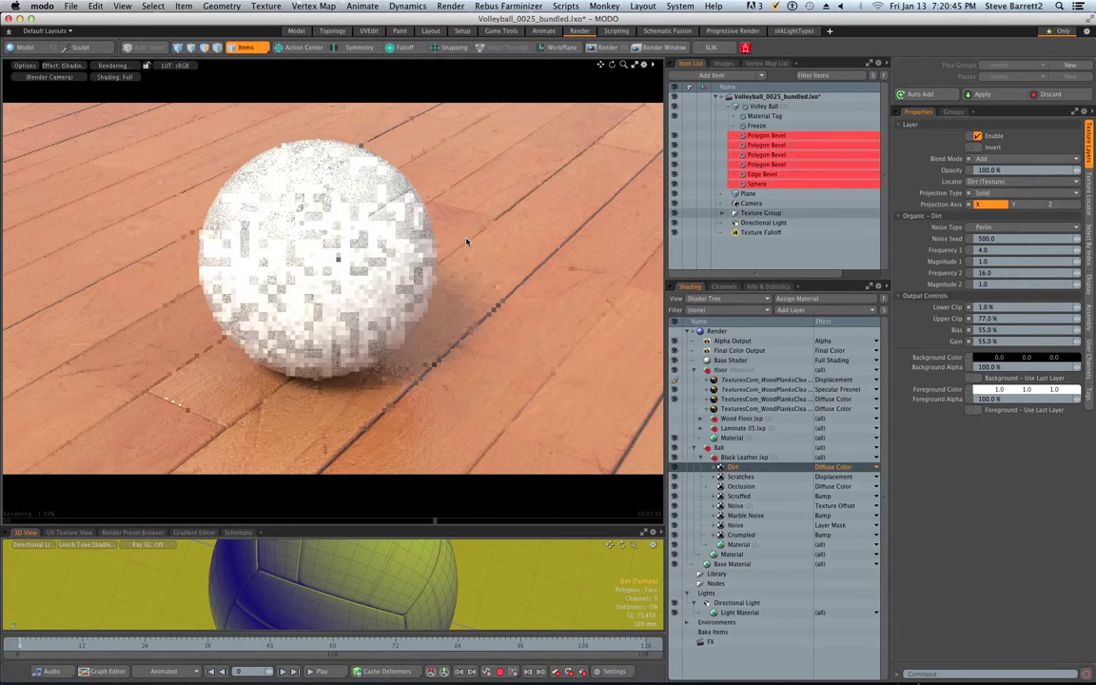
pyautogui.click(993, 159)
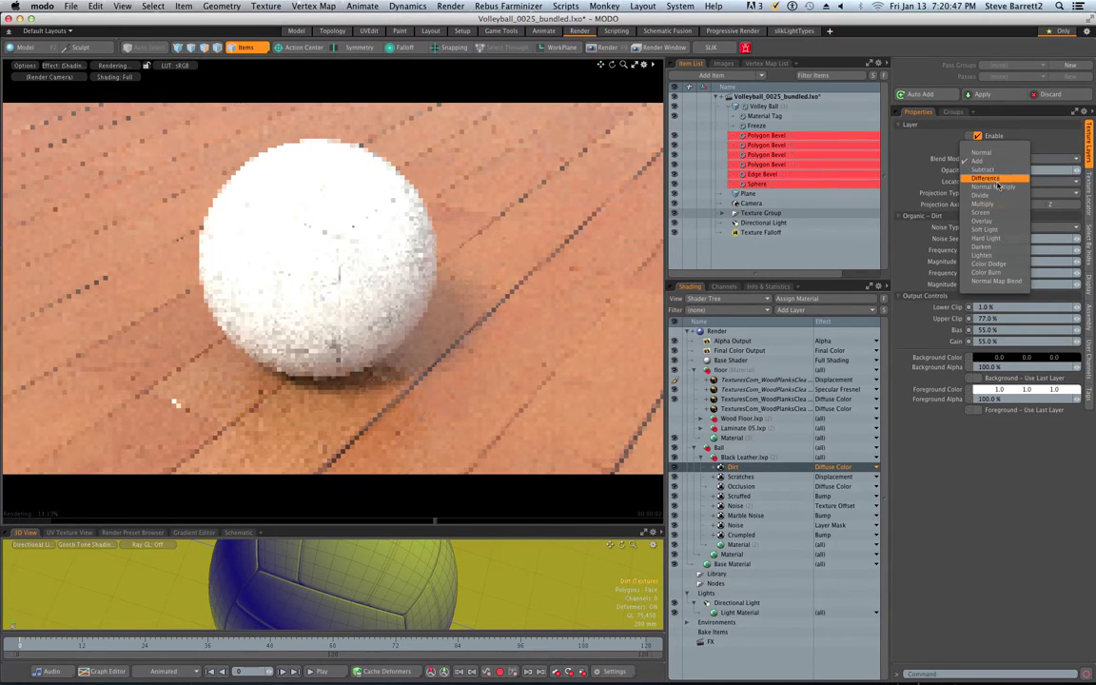
pyautogui.click(984, 204)
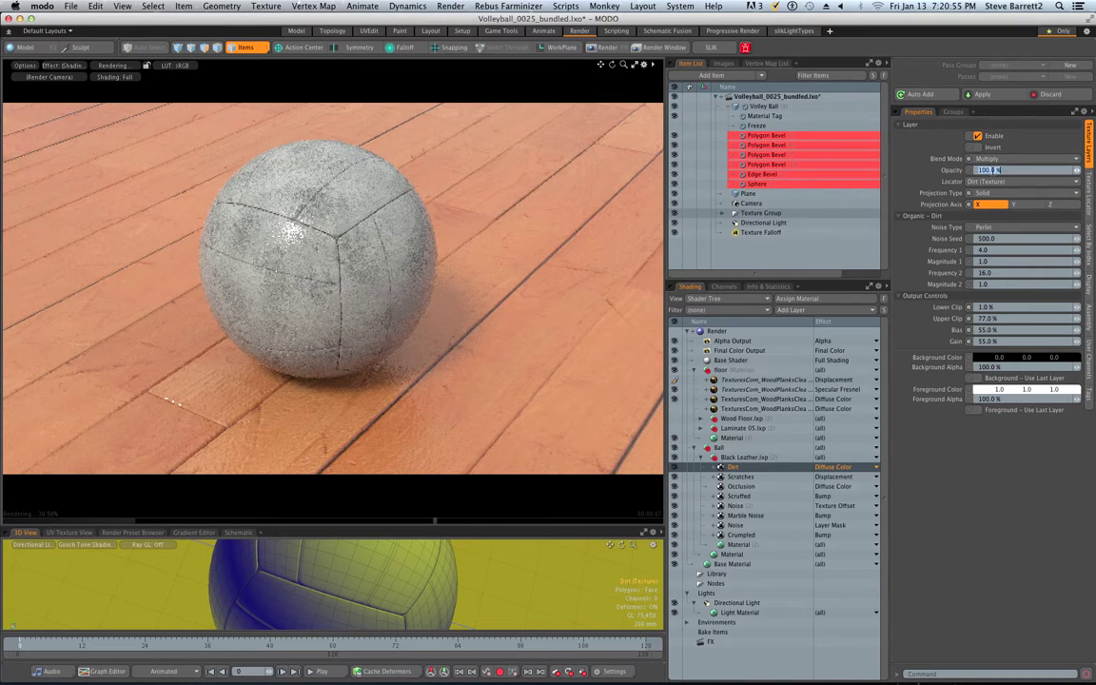
# Set the Dirt layer's opacity to 22%, its lower clip to 0%, and its bias and gain to 50%.
pyautogui.write('22')
pyautogui.press('Return')
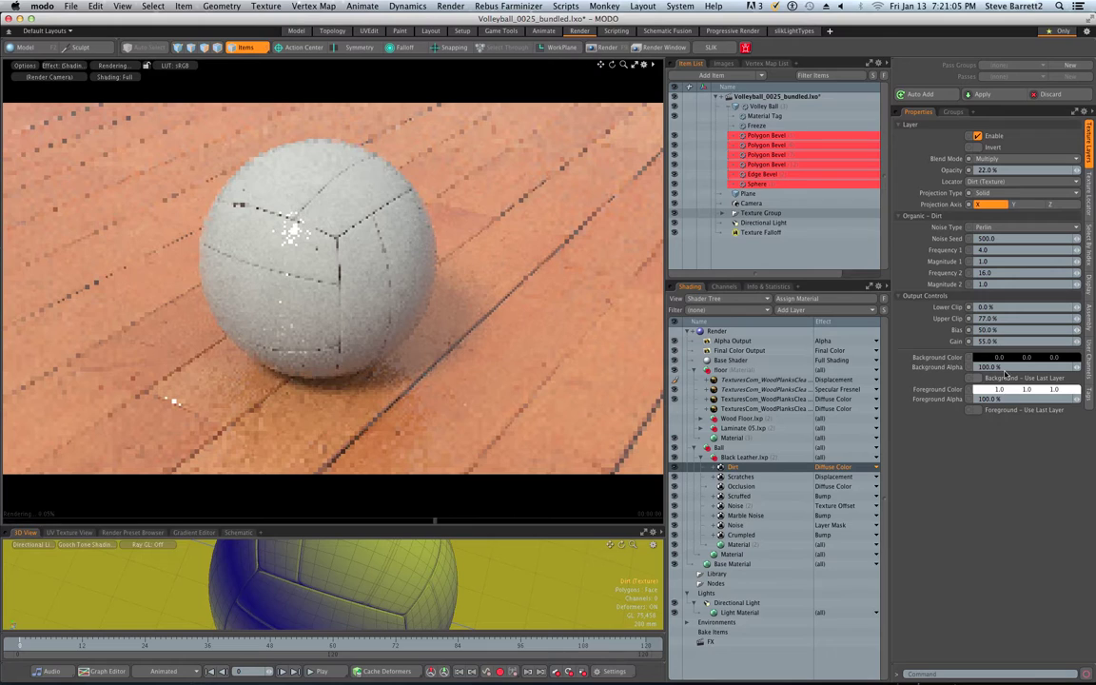
pyautogui.click(989, 341)
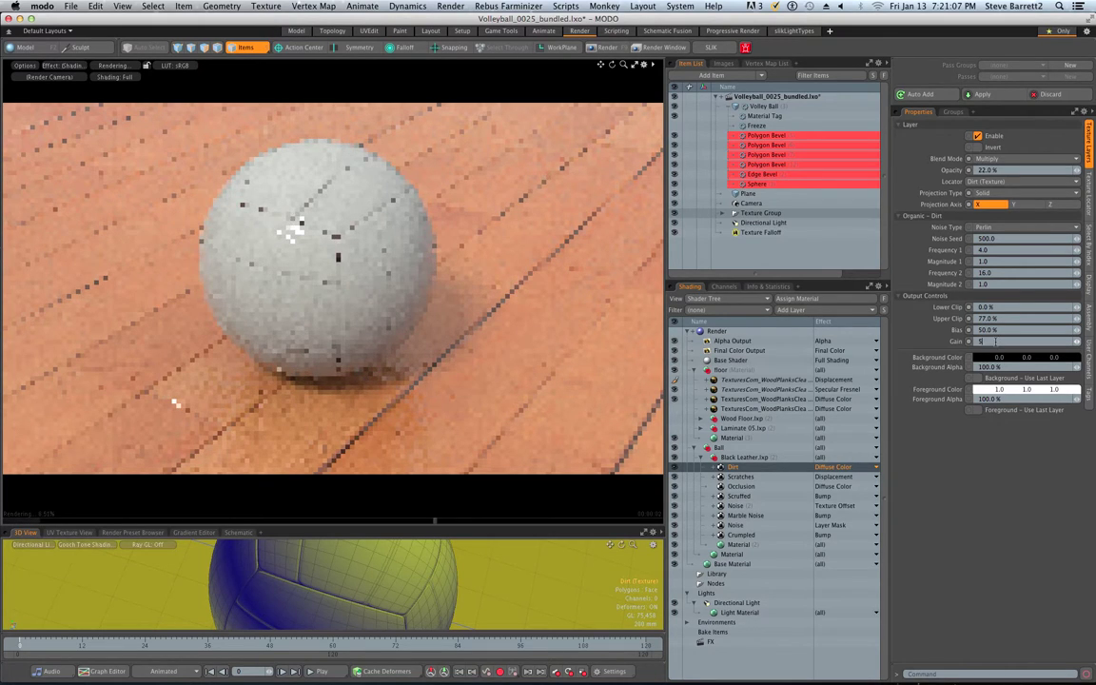
pyautogui.press('Return')
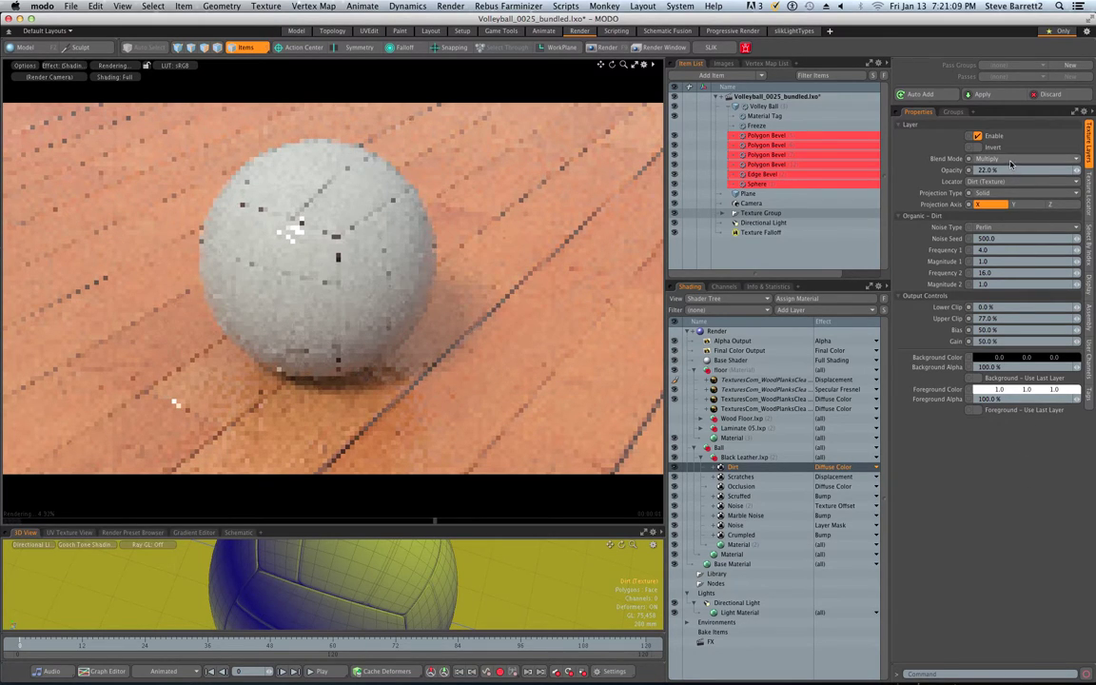
# Try the Darken and Color Burn blend modes on the Dirt layer, with the opacity lowered to 2%.
pyautogui.click(1004, 160)
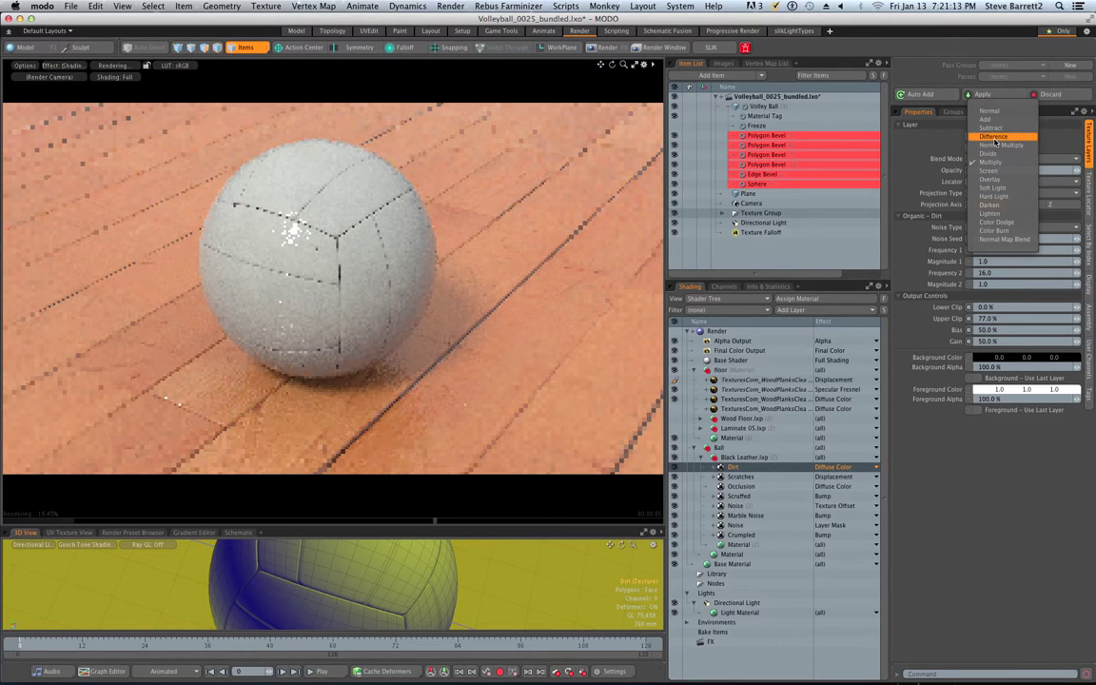
pyautogui.click(991, 204)
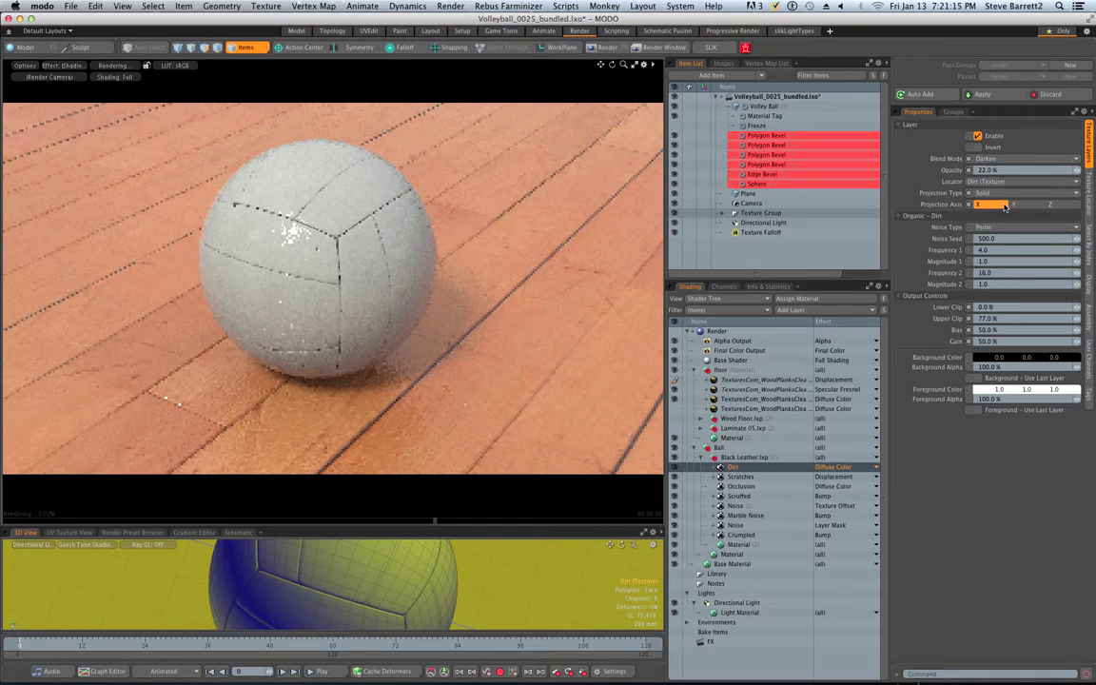
pyautogui.click(997, 159)
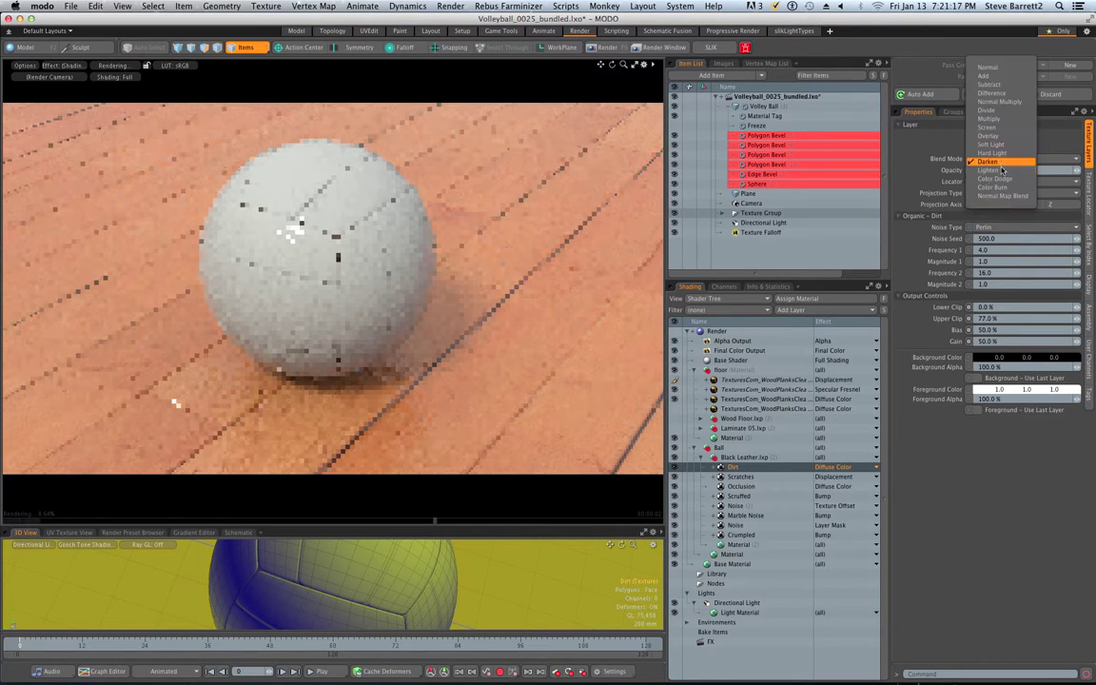
pyautogui.click(999, 186)
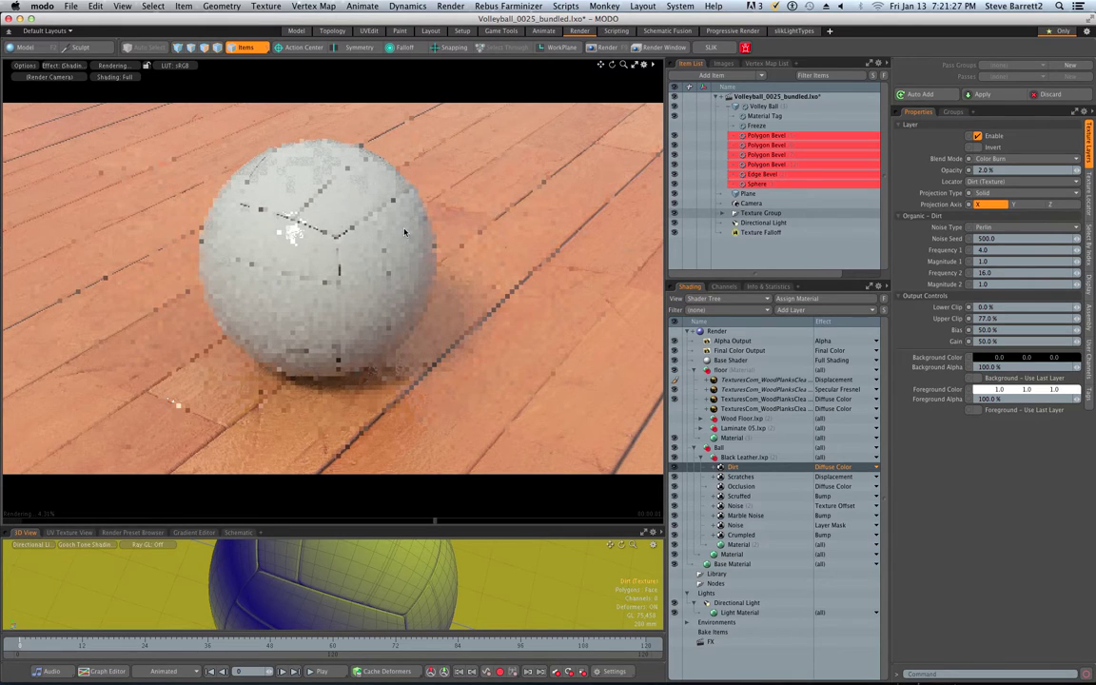
# Set the Dirt texture locator's X, Y and Z size to 500 mm.
pyautogui.click(1089, 198)
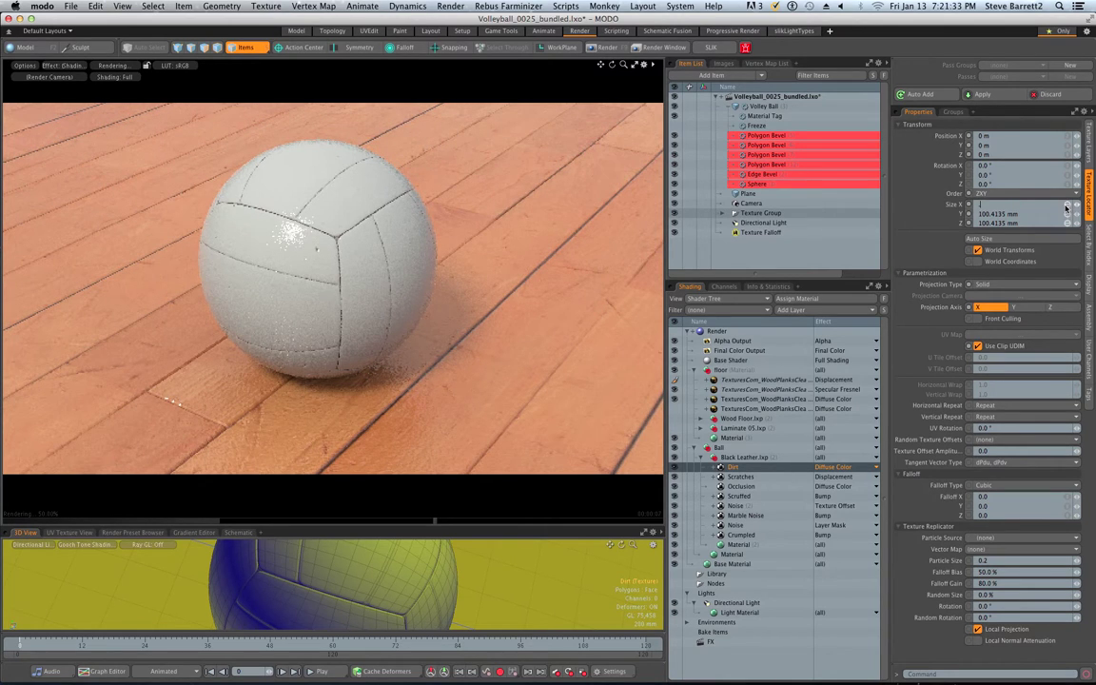
pyautogui.write('00')
pyautogui.press('Return')
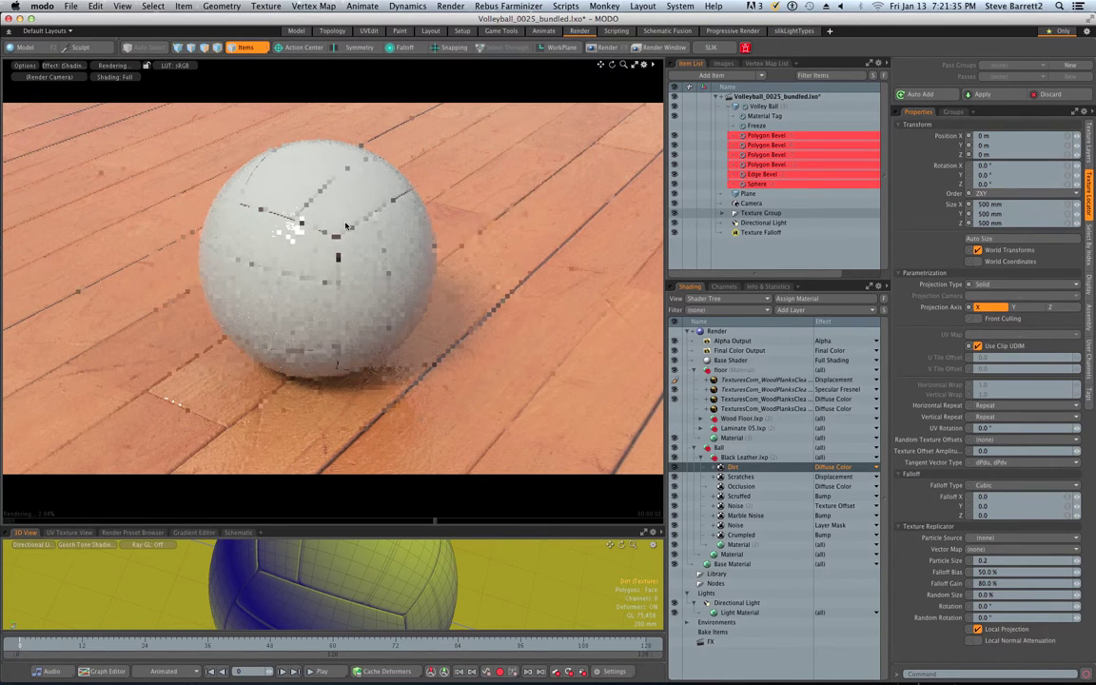
# Try the Dirt layer with the Normal blend mode and a 55% opacity.
pyautogui.click(1085, 155)
pyautogui.click(1025, 158)
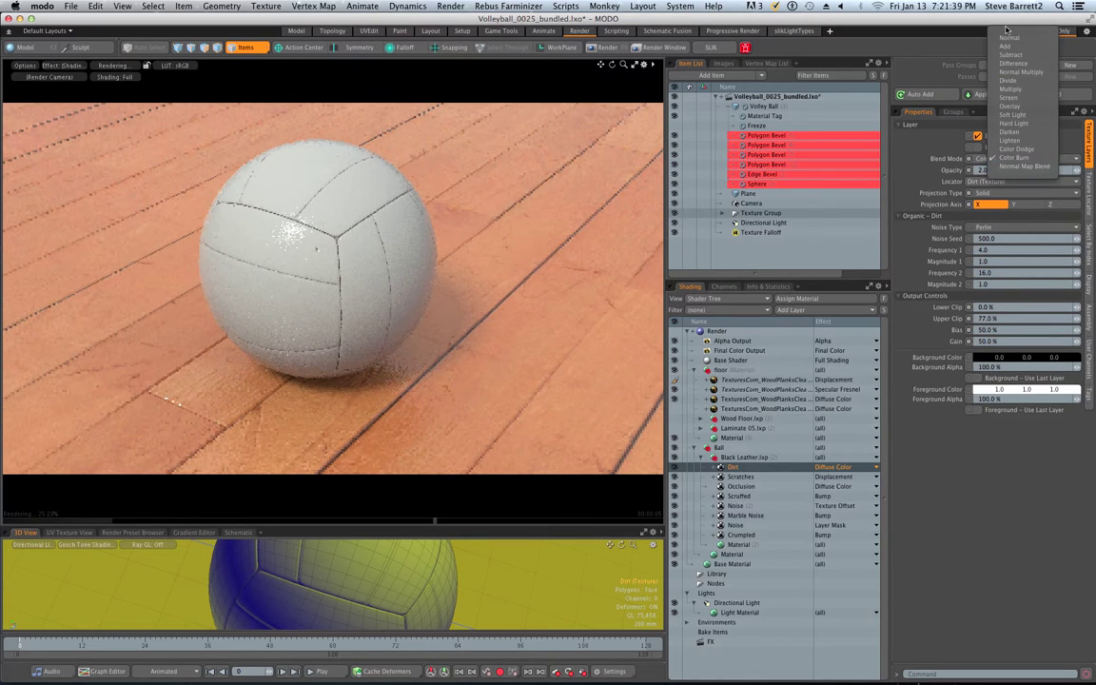
pyautogui.click(1009, 43)
pyautogui.click(986, 170)
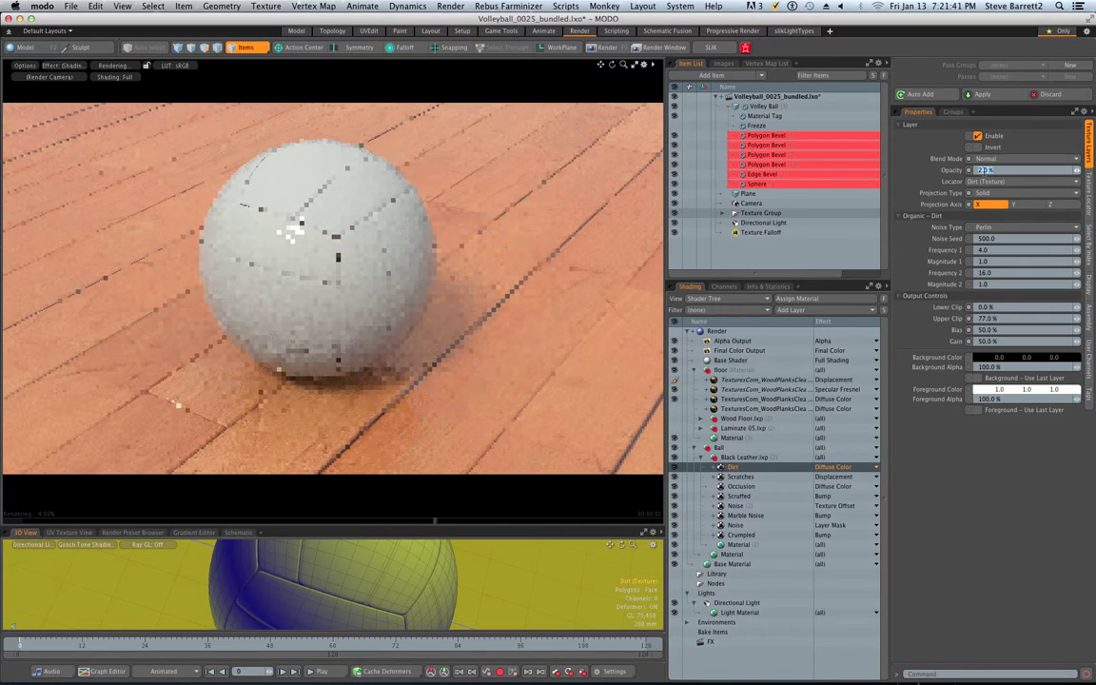
pyautogui.write('55')
pyautogui.press('Return')
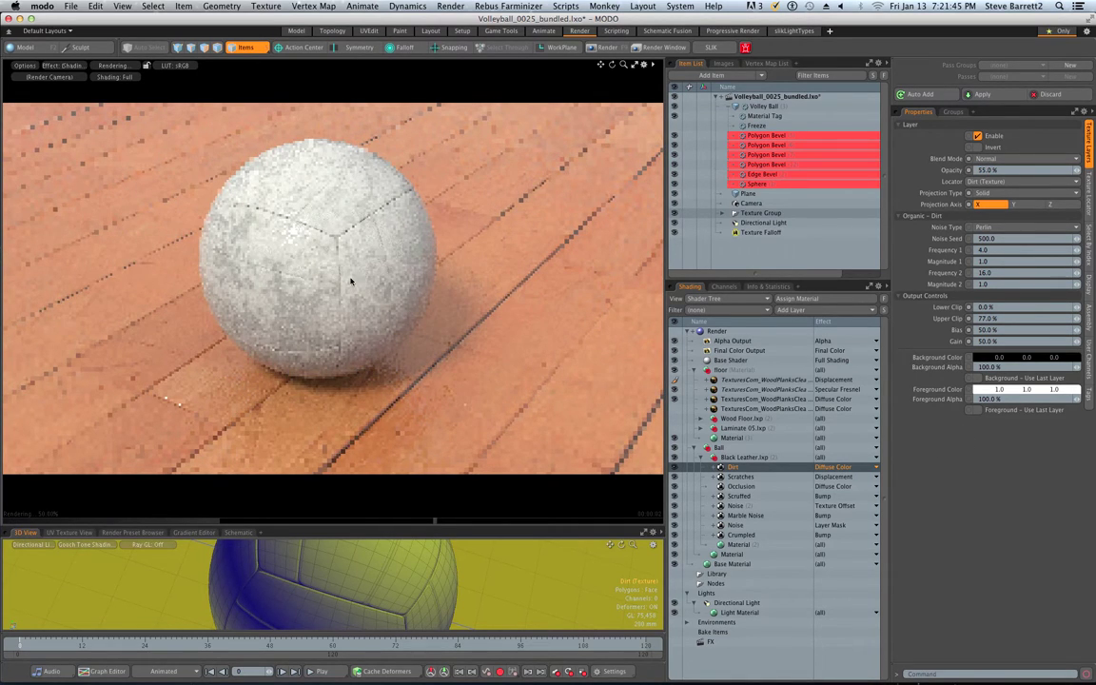
# Enlarge the Dirt texture locator to 700 mm in X, Y and Z.
pyautogui.click(1088, 189)
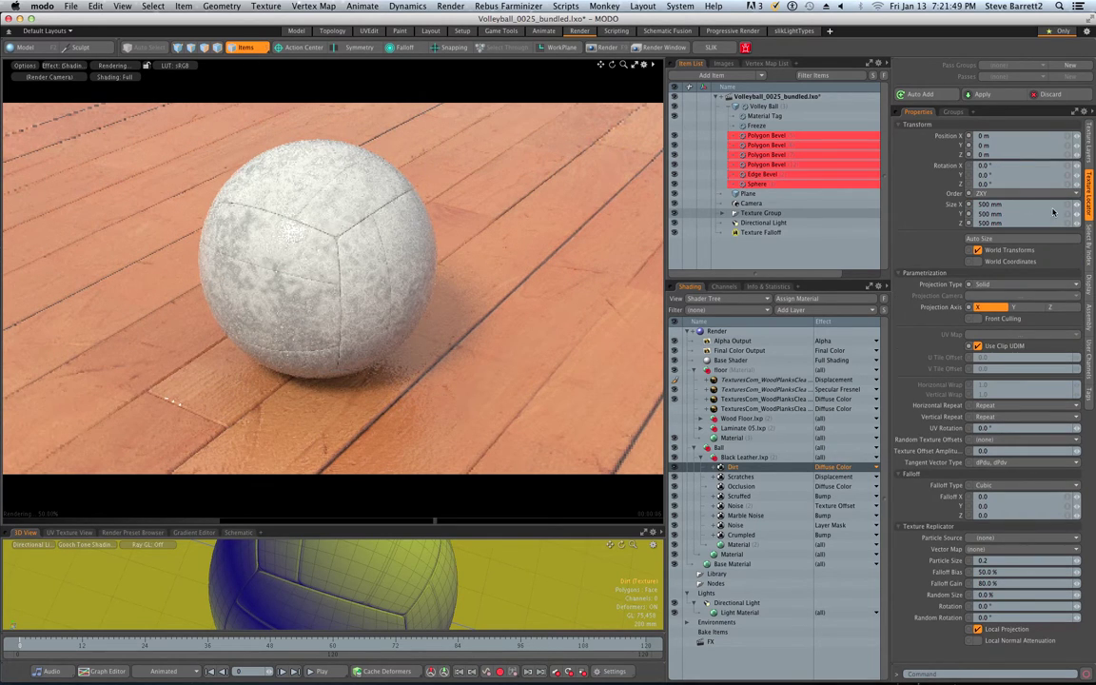
pyautogui.click(1067, 205)
pyautogui.write('700')
pyautogui.press('Return')
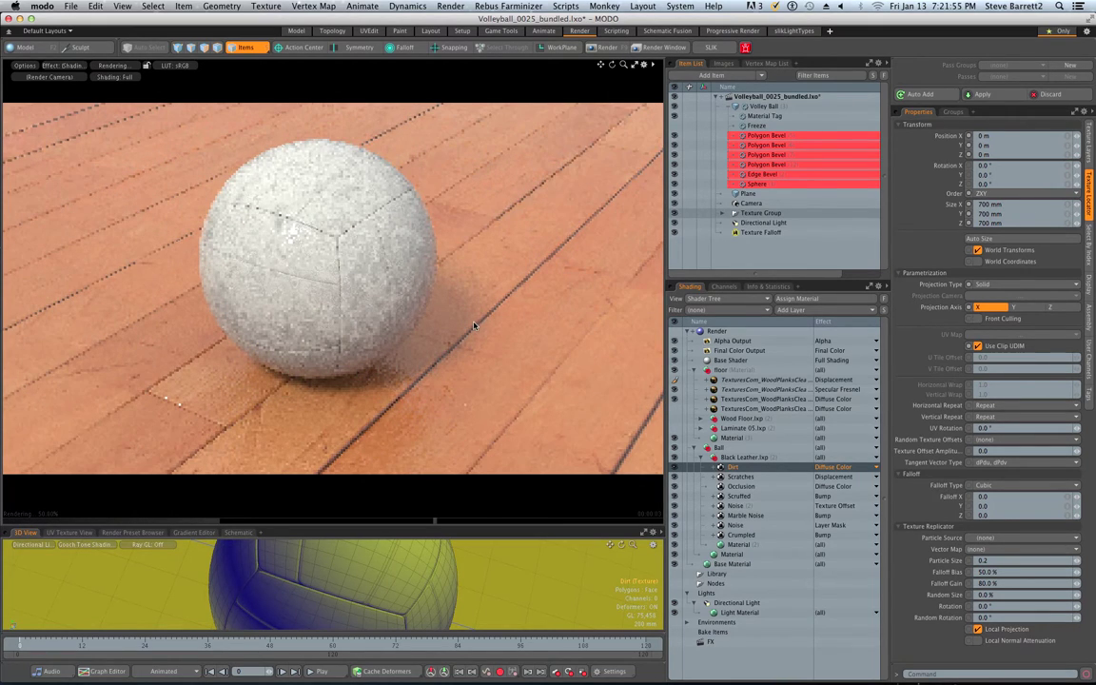
# Set the Dirt texture's upper clip to 100% and its gain to 70%.
pyautogui.click(1091, 157)
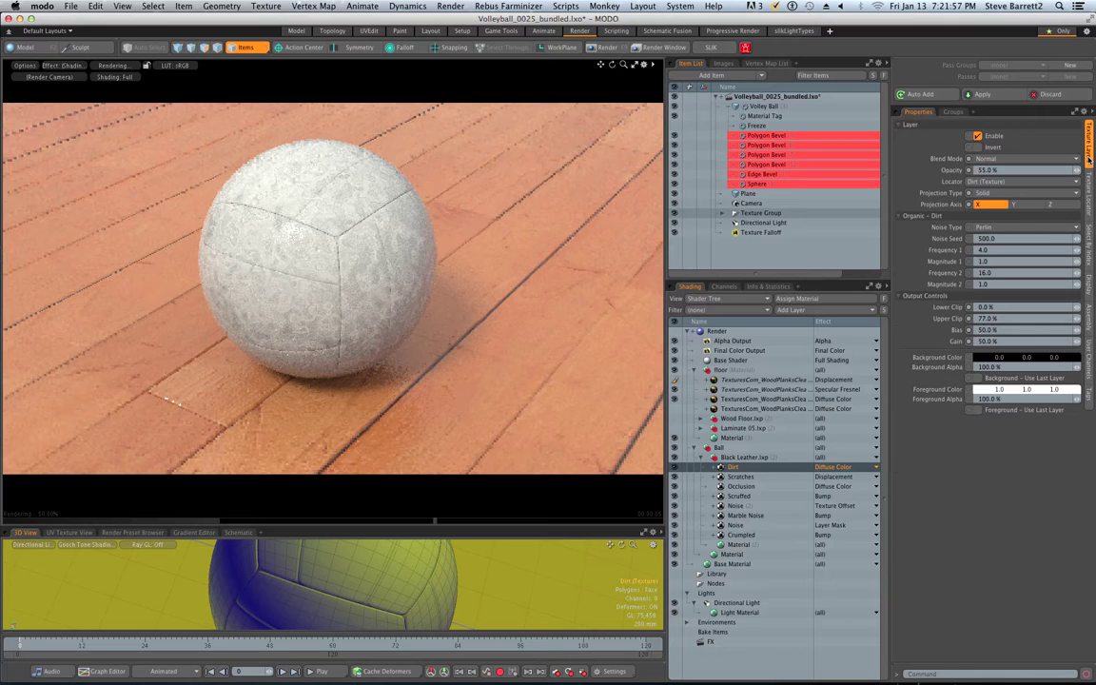
pyautogui.click(1003, 319)
pyautogui.write('100')
pyautogui.press('Return')
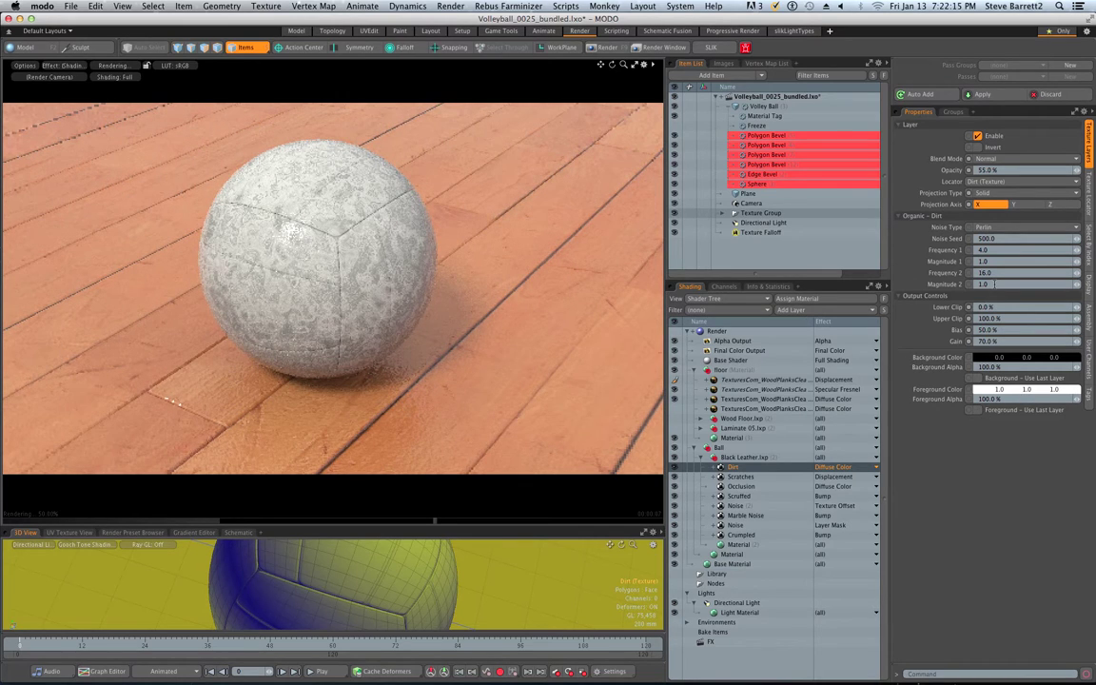
# Try the Bubble noise type on the Dirt texture, then switch it to Gradient.
pyautogui.click(995, 228)
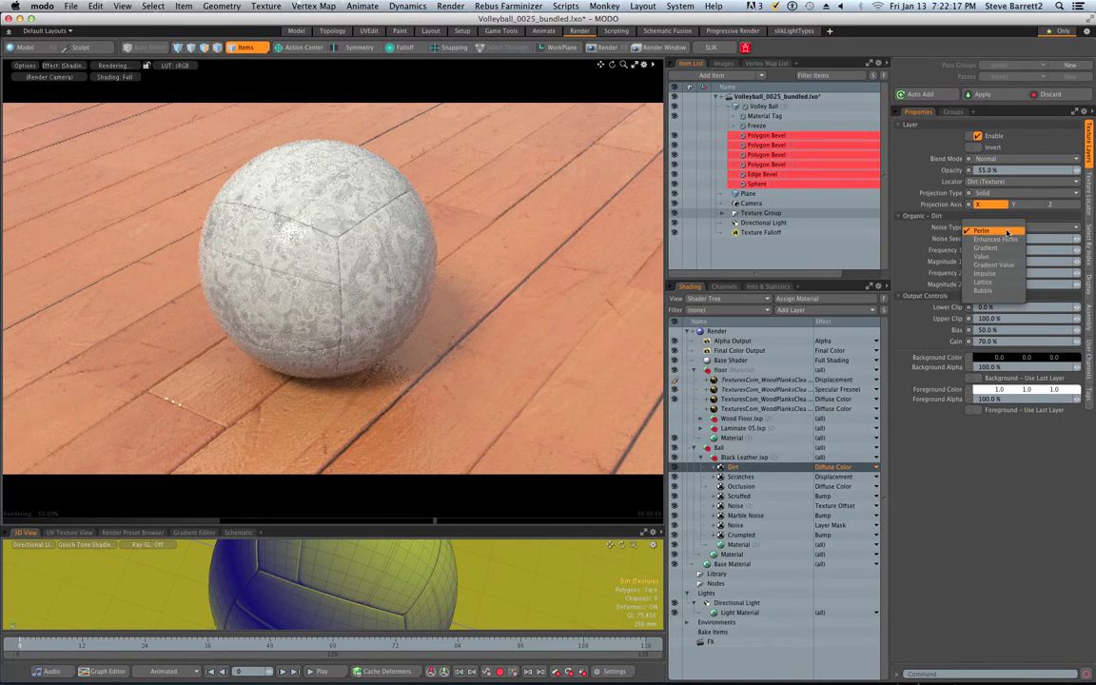
pyautogui.click(1007, 291)
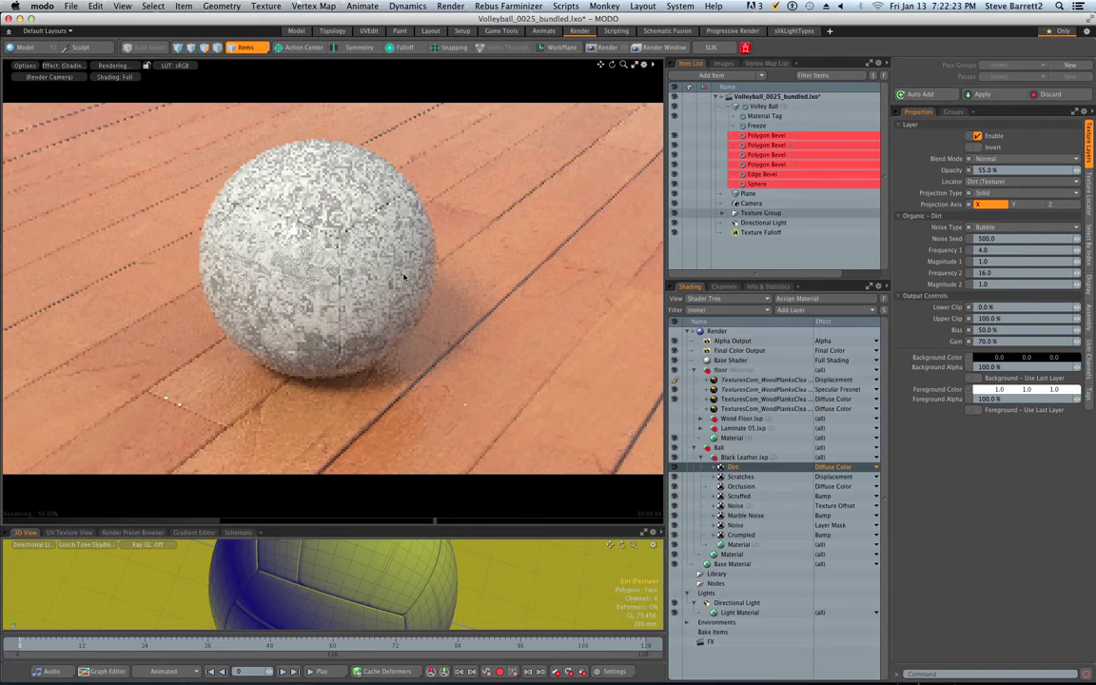
pyautogui.click(994, 228)
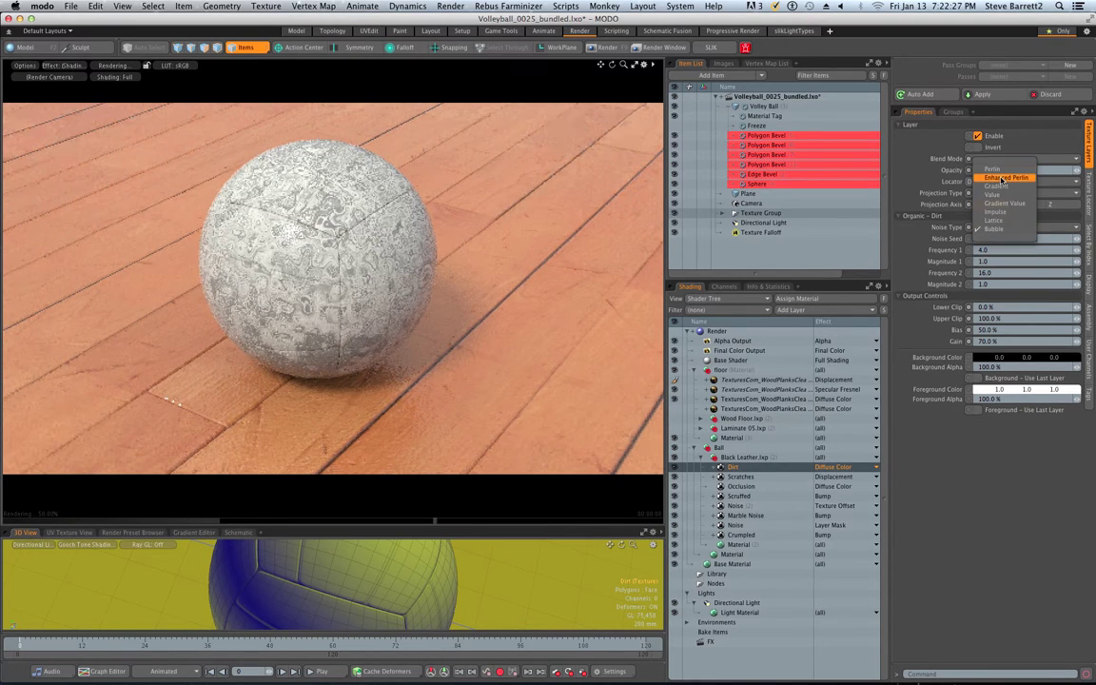
pyautogui.click(1001, 187)
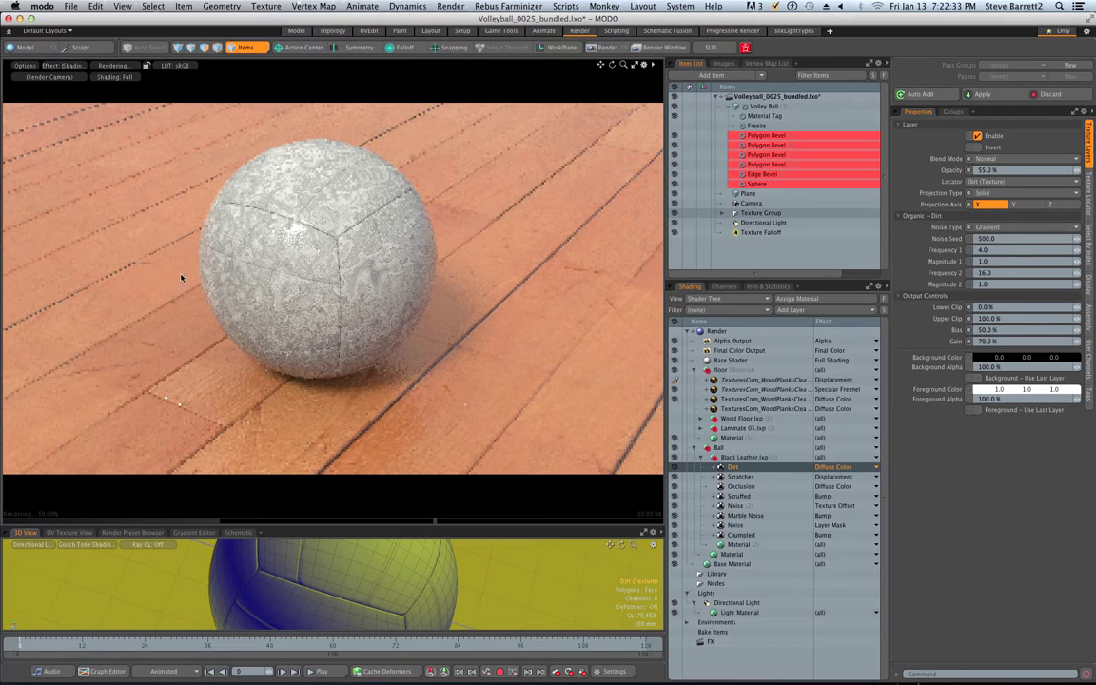
# Try the Overlay blend mode on the Dirt layer, then set it to Multiply with a 5% opacity.
pyautogui.click(990, 159)
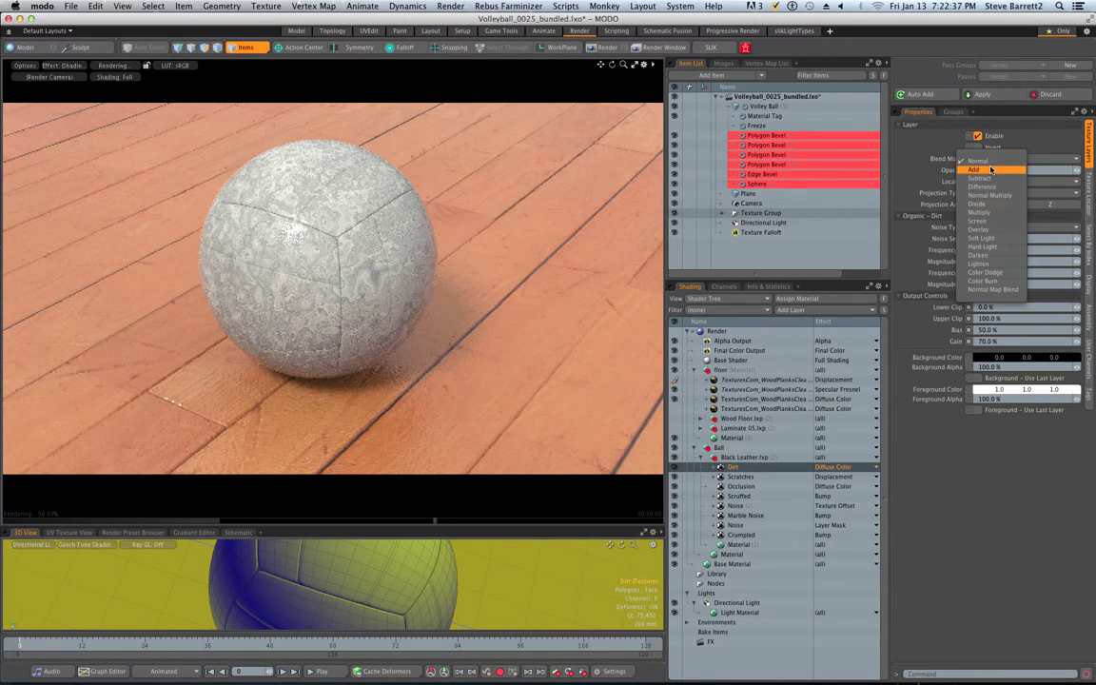
pyautogui.click(990, 229)
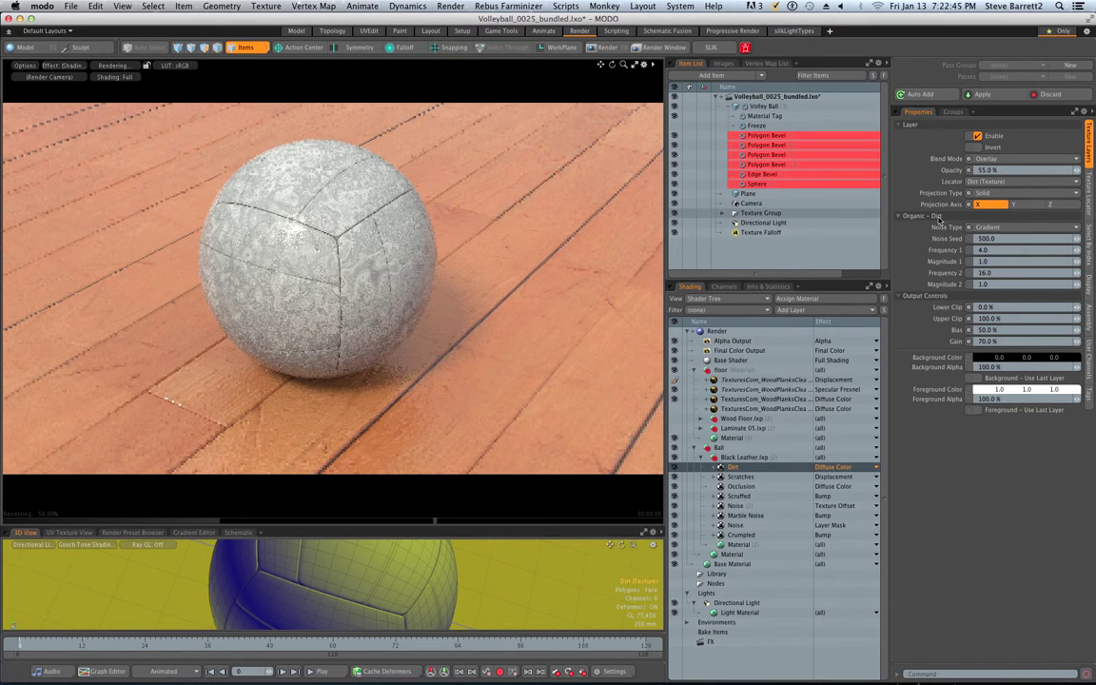
pyautogui.click(995, 159)
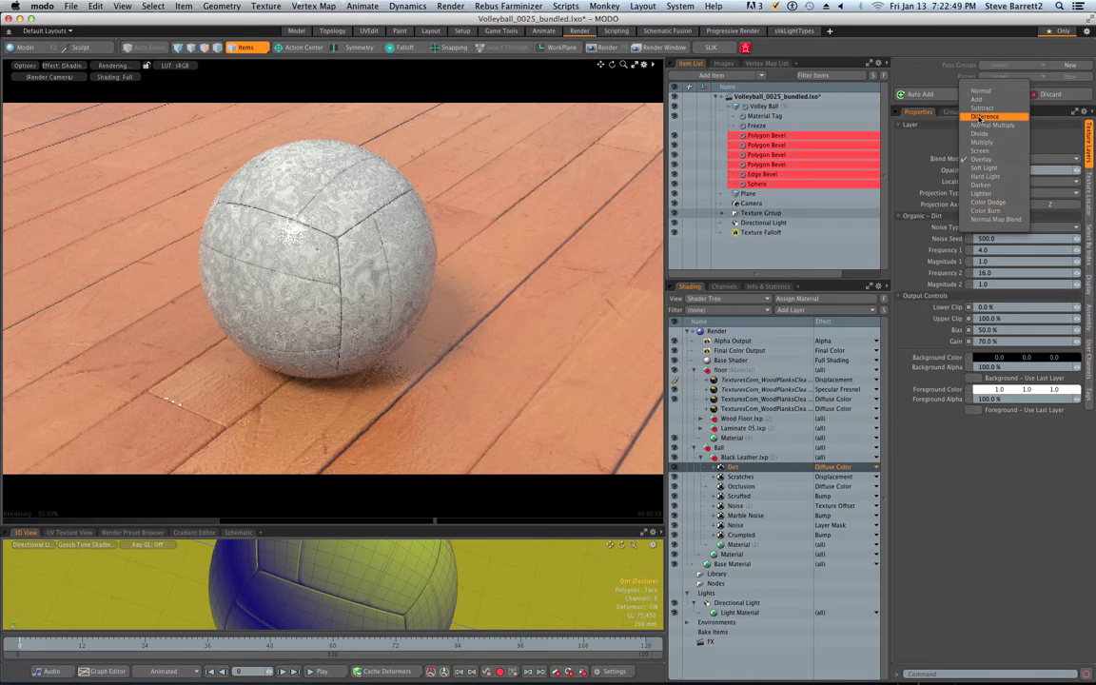
pyautogui.click(981, 144)
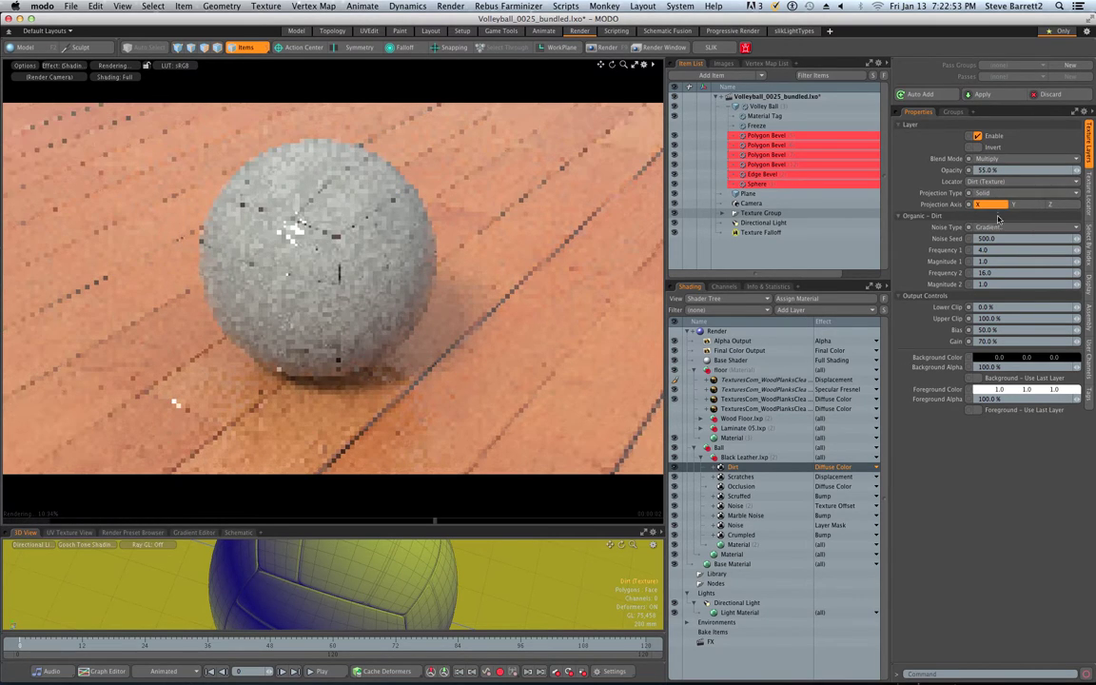
pyautogui.click(992, 229)
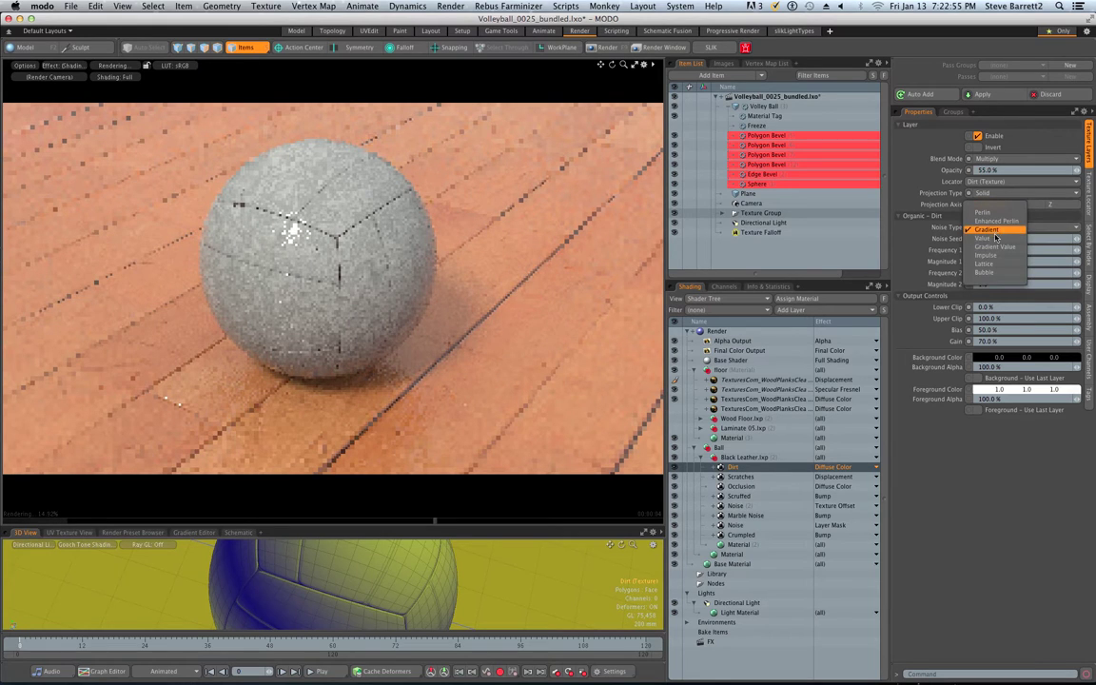
pyautogui.click(920, 232)
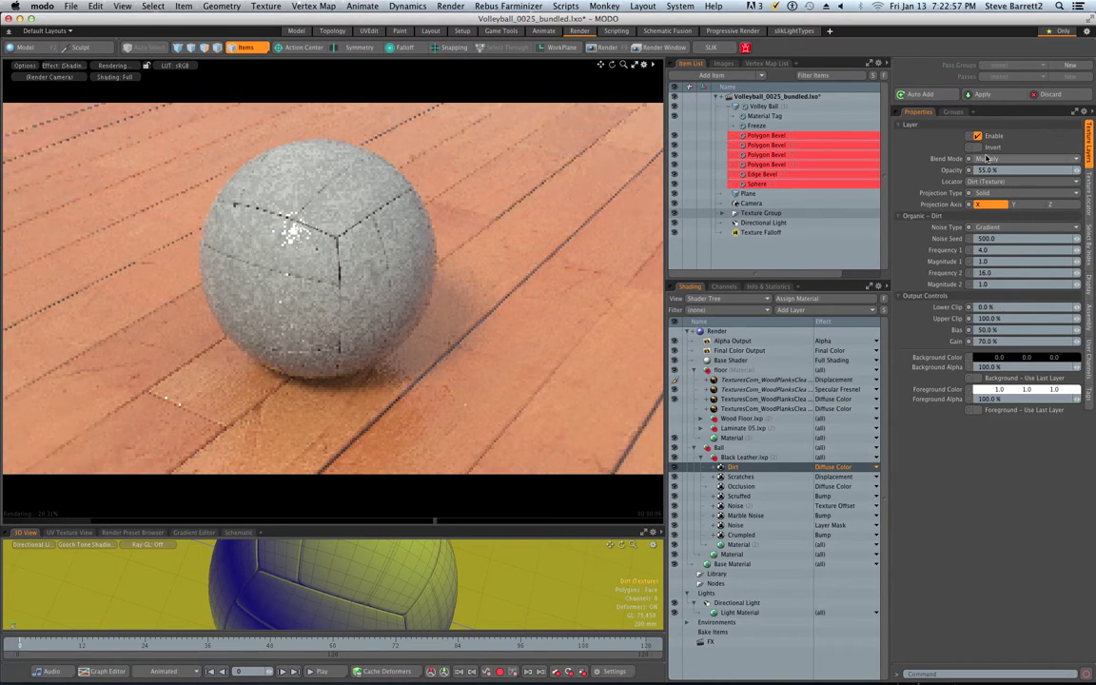
pyautogui.write('5')
pyautogui.press('Return')
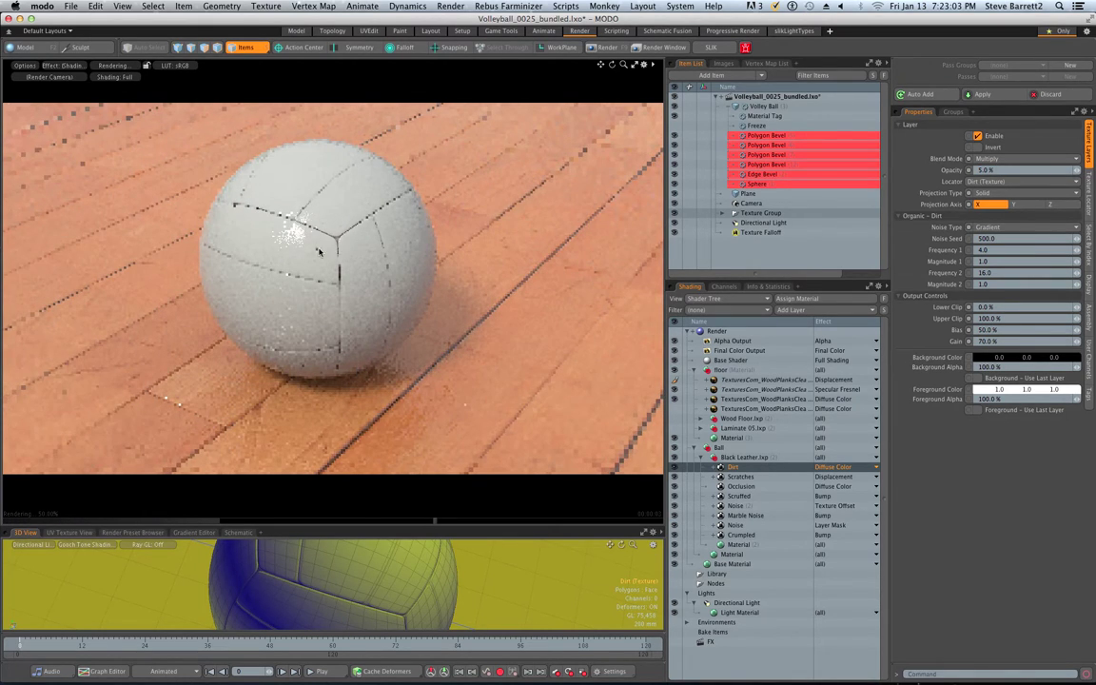
# Set the Dirt layer's gain to 88% and its opacity to 11%.
pyautogui.click(674, 467)
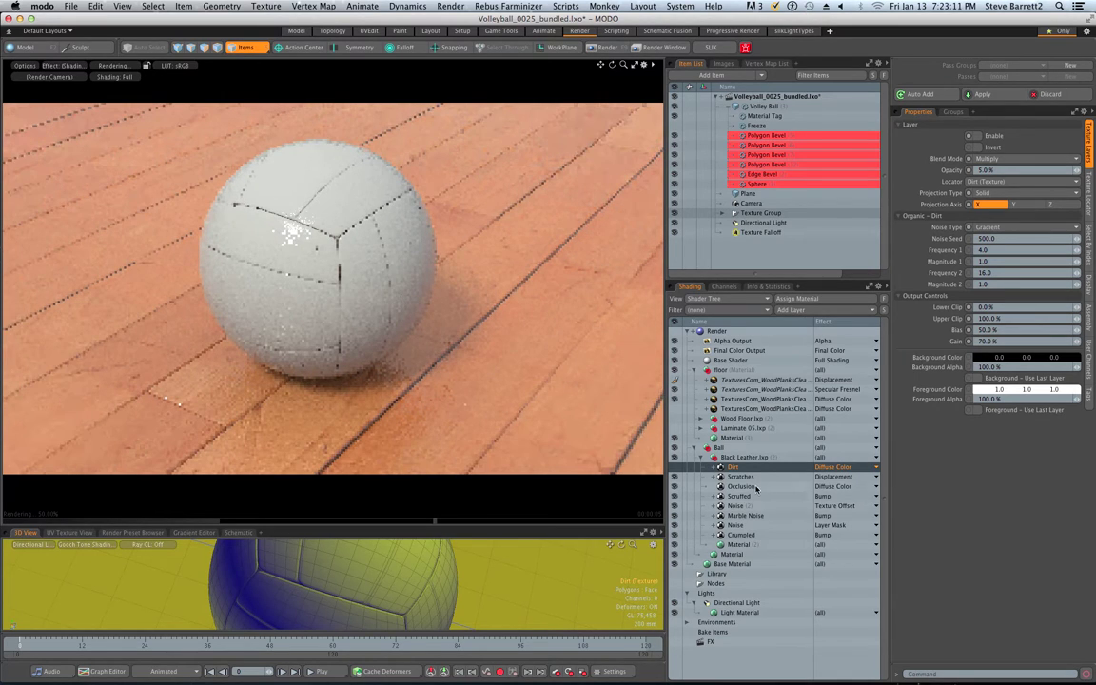
pyautogui.click(748, 546)
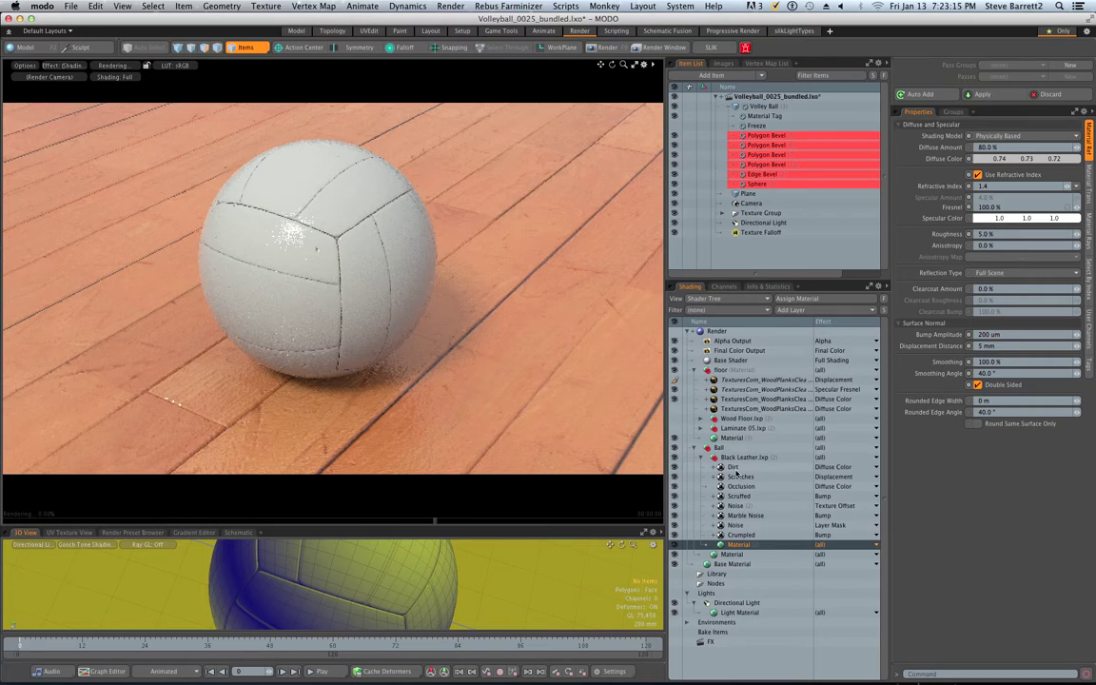
pyautogui.click(732, 467)
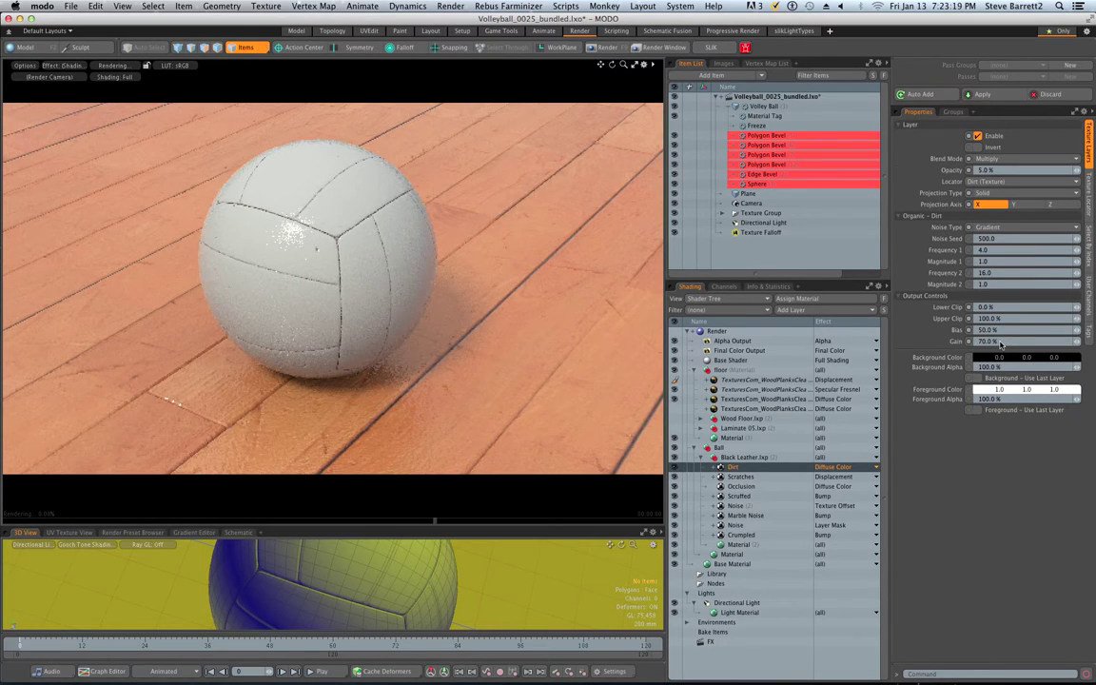
pyautogui.click(1000, 342)
pyautogui.write('88')
pyautogui.press('Return')
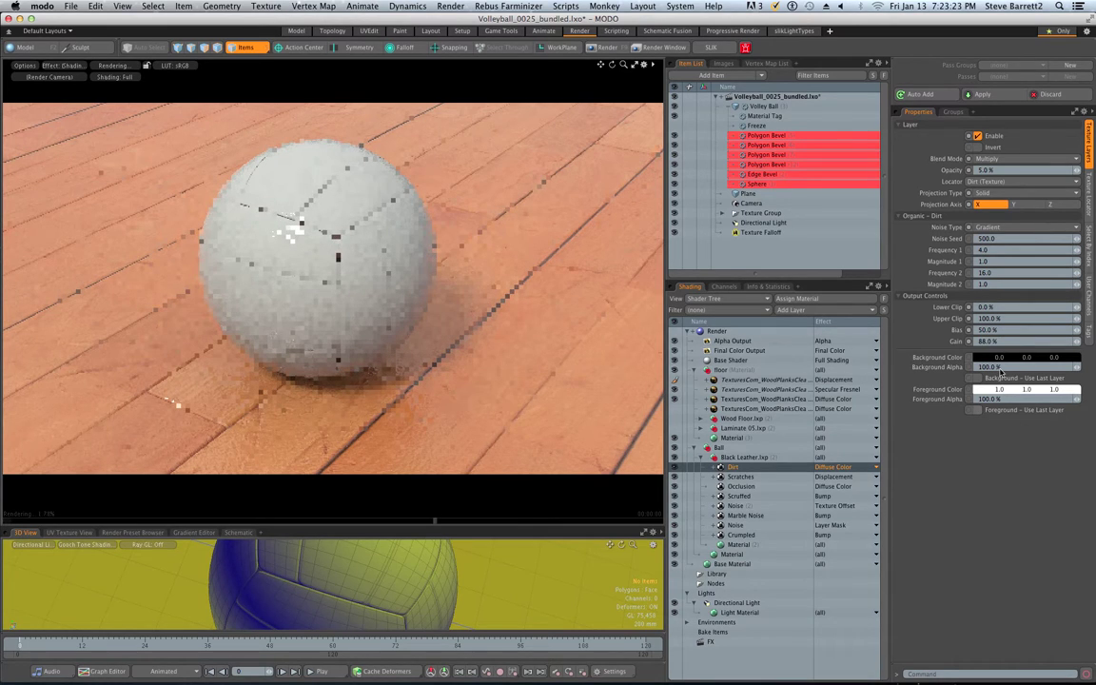
pyautogui.click(997, 171)
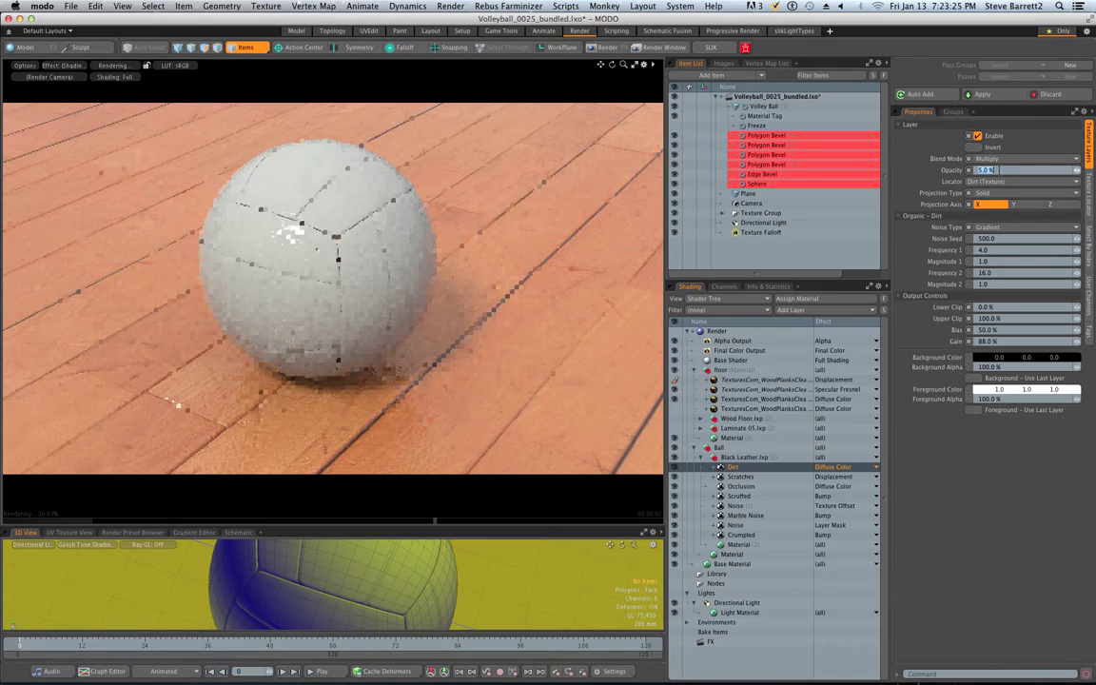
pyautogui.write('11')
pyautogui.press('Return')
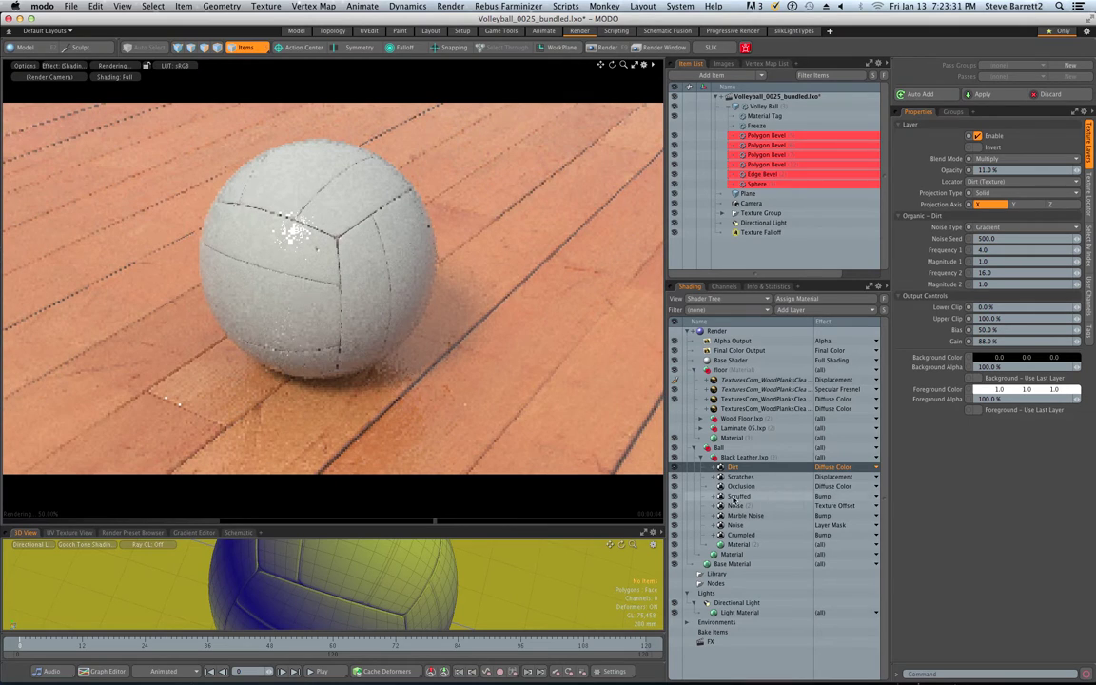
# Try a roughness of 2% on the Black Leather group's material, then set it to 22%.
pyautogui.click(752, 545)
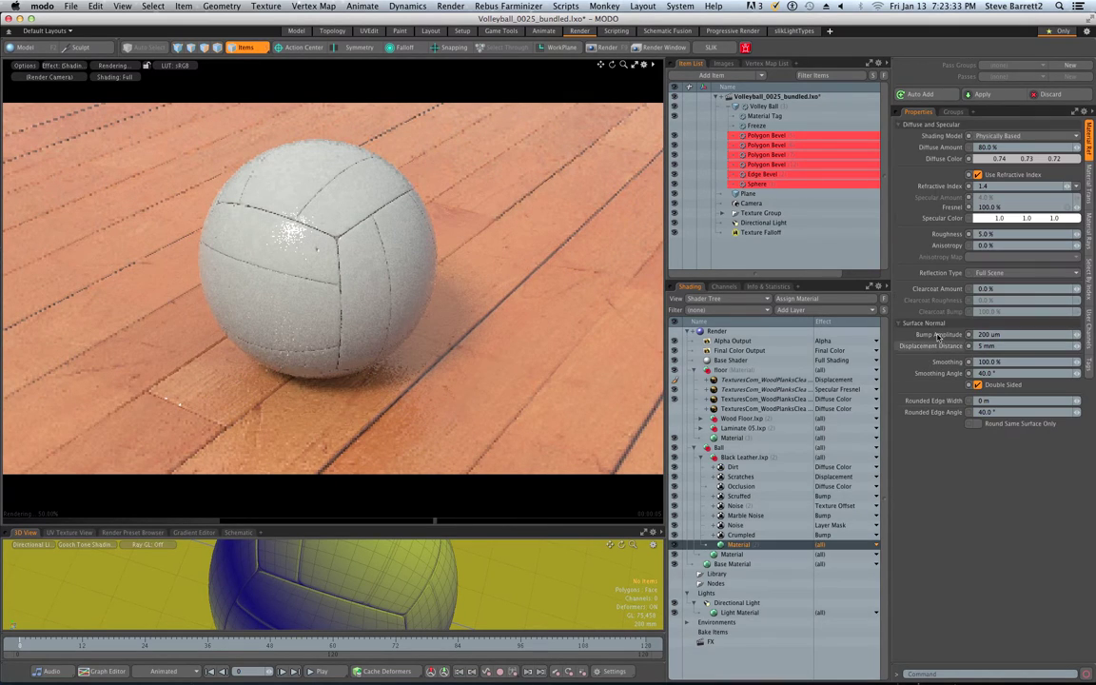
pyautogui.doubleClick(994, 233)
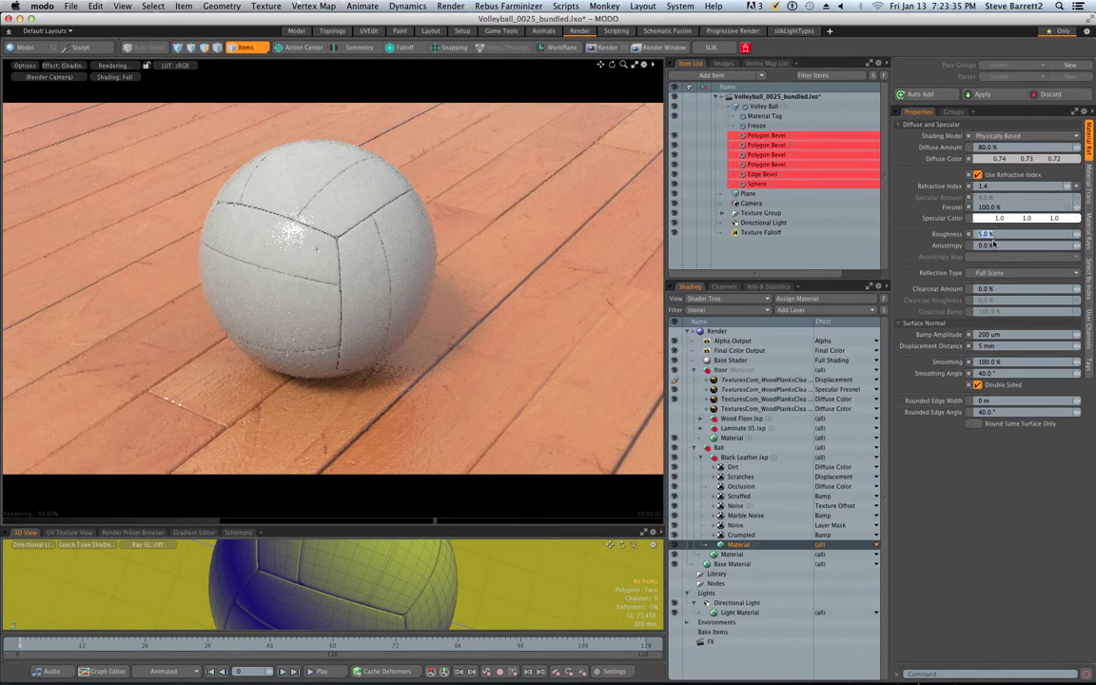
pyautogui.write('2')
pyautogui.press('Return')
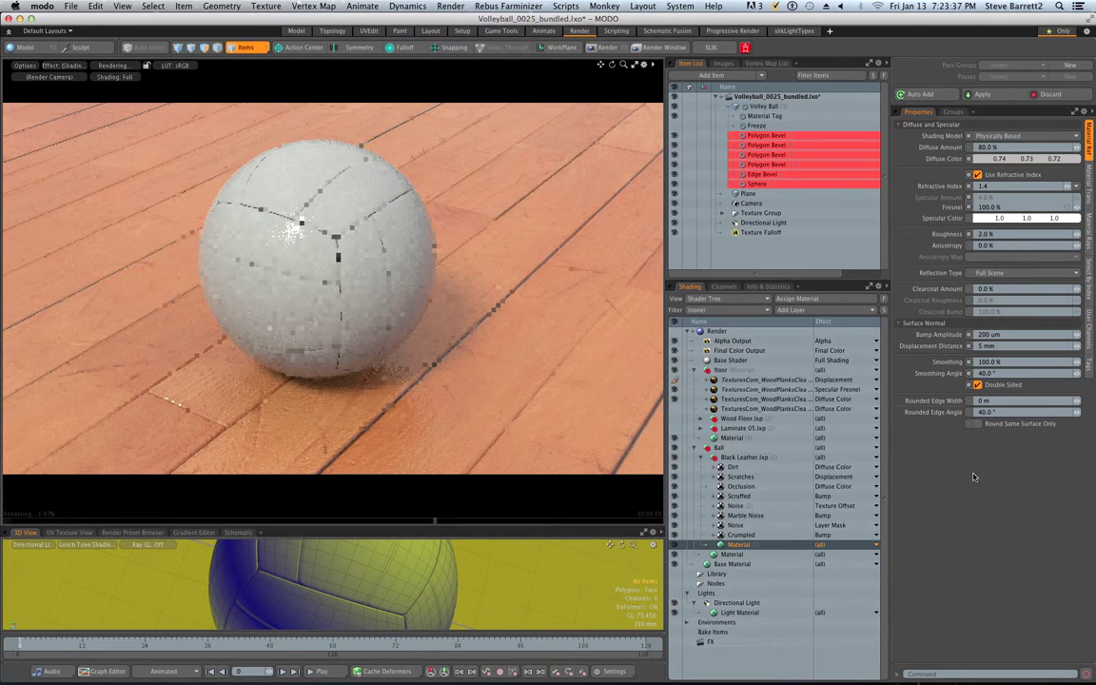
pyautogui.doubleClick(994, 234)
pyautogui.write('22')
pyautogui.press('Return')
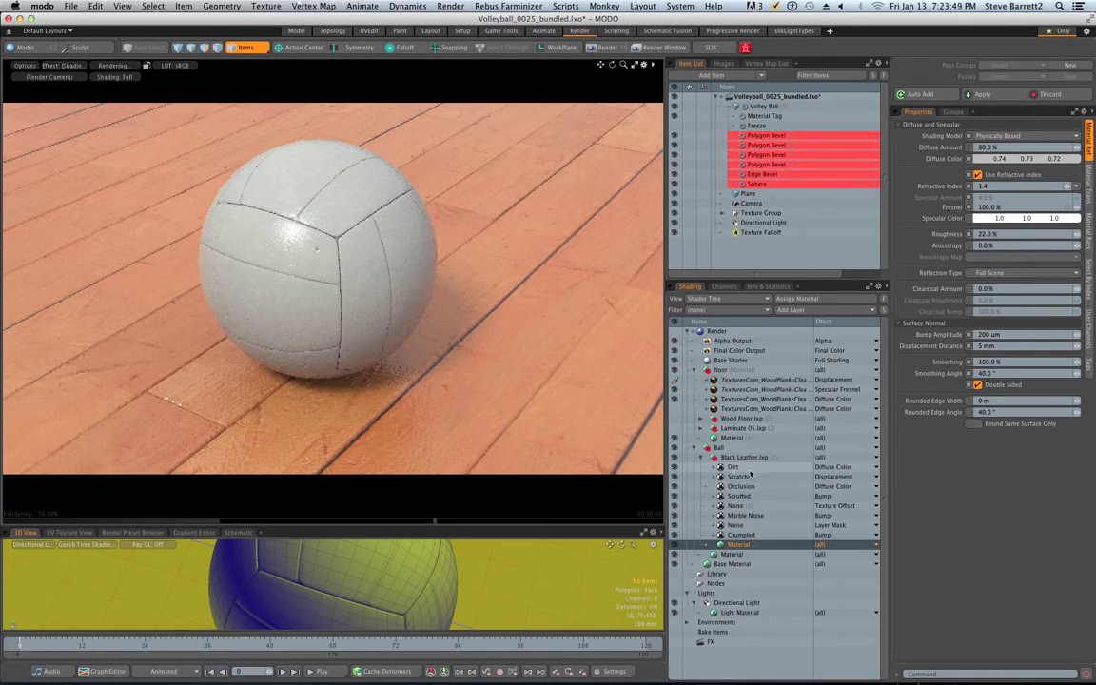
# Move the Scratches layer above the Dirt layer in the Black Leather group.
pyautogui.click(793, 477)
pyautogui.moveTo(795, 479); pyautogui.dragTo(792, 463)
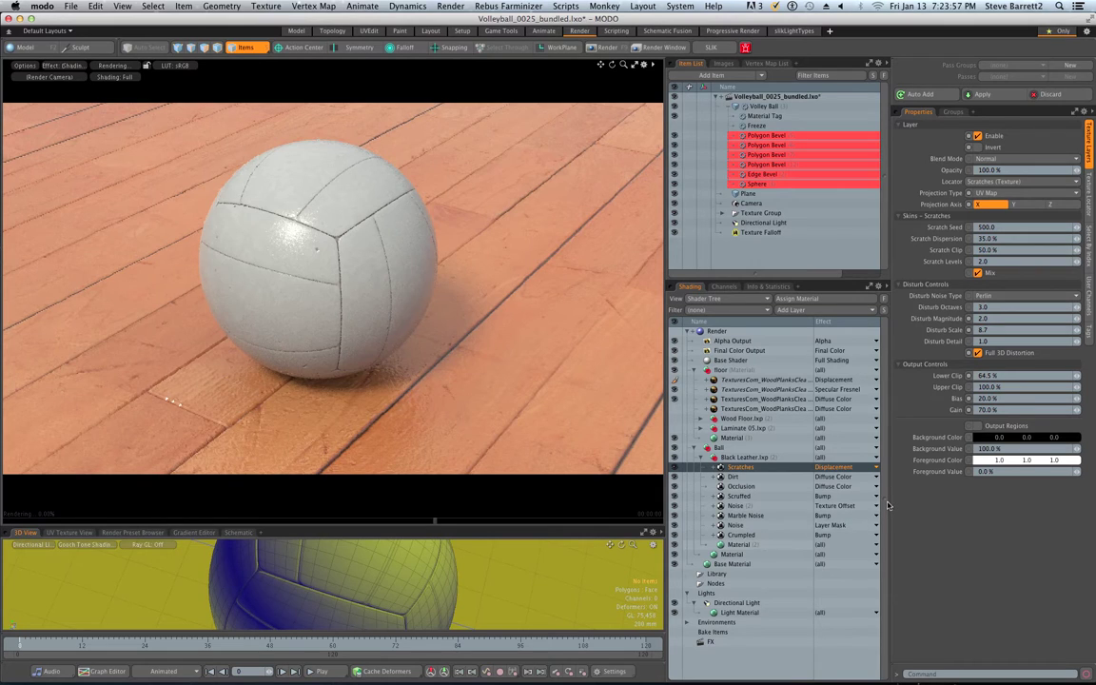
# Try a 7 mm displacement distance on the Black Leather material, then restore it to 5 mm.
pyautogui.click(837, 545)
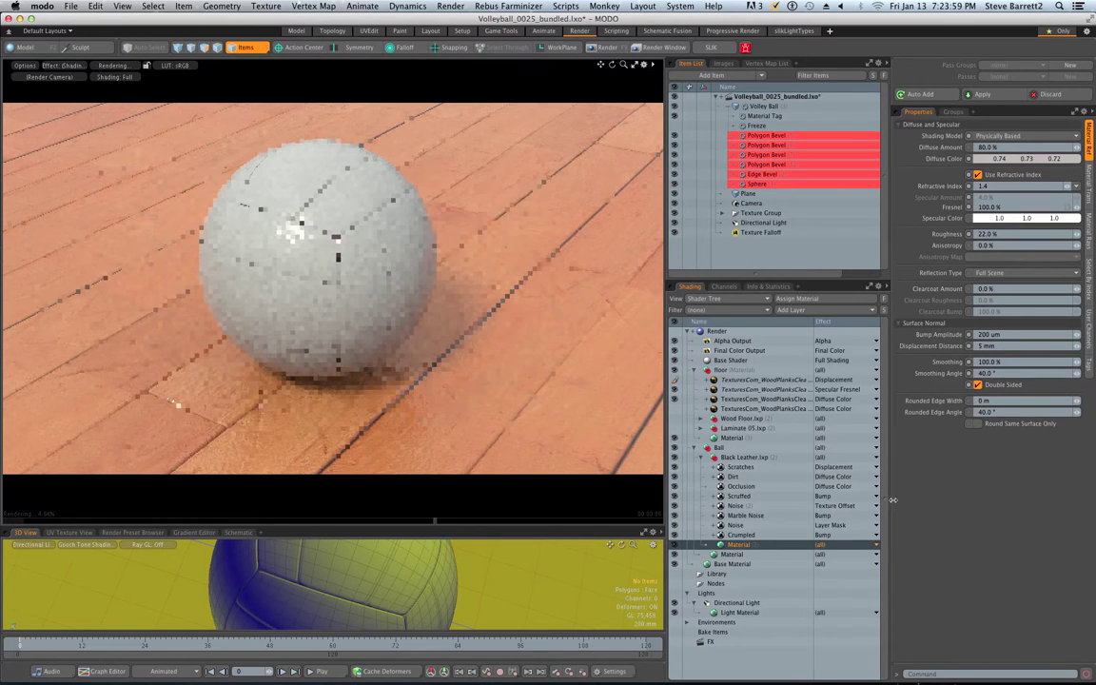
pyautogui.click(986, 345)
pyautogui.write('7mm')
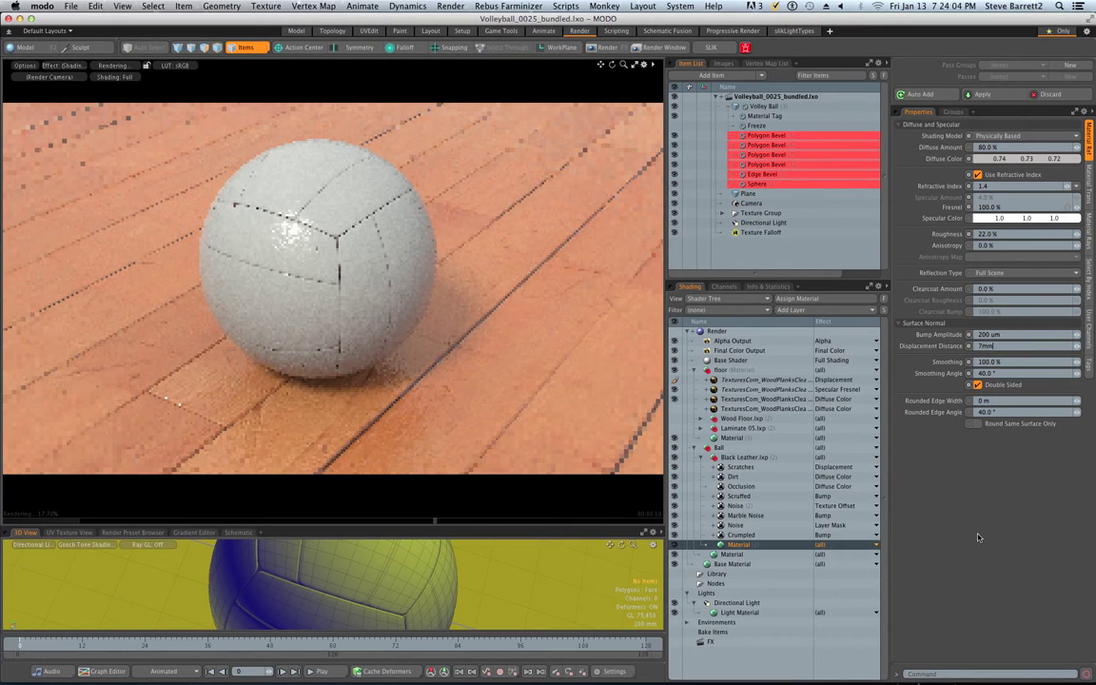
pyautogui.press('Return')
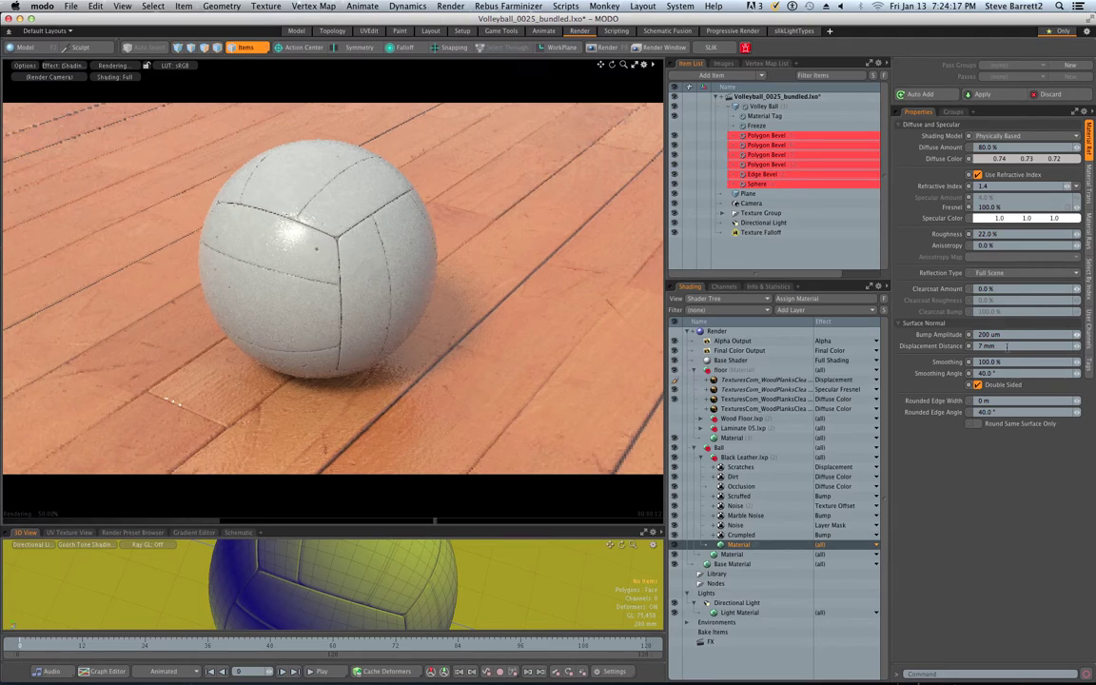
pyautogui.press('Return')
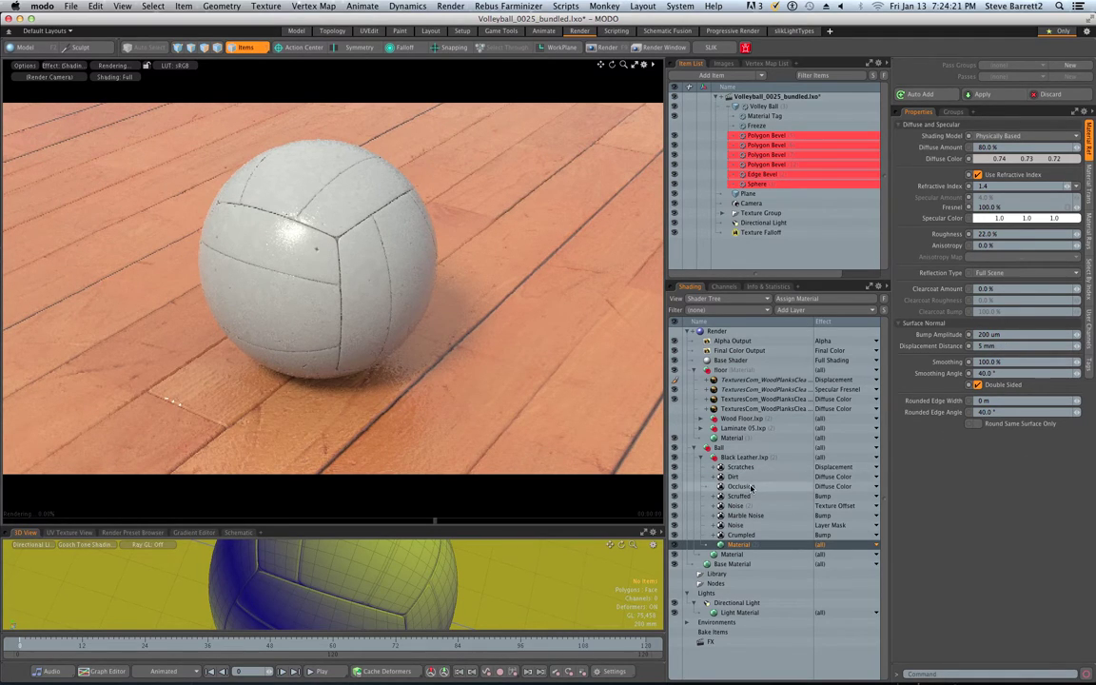
pyautogui.click(751, 487)
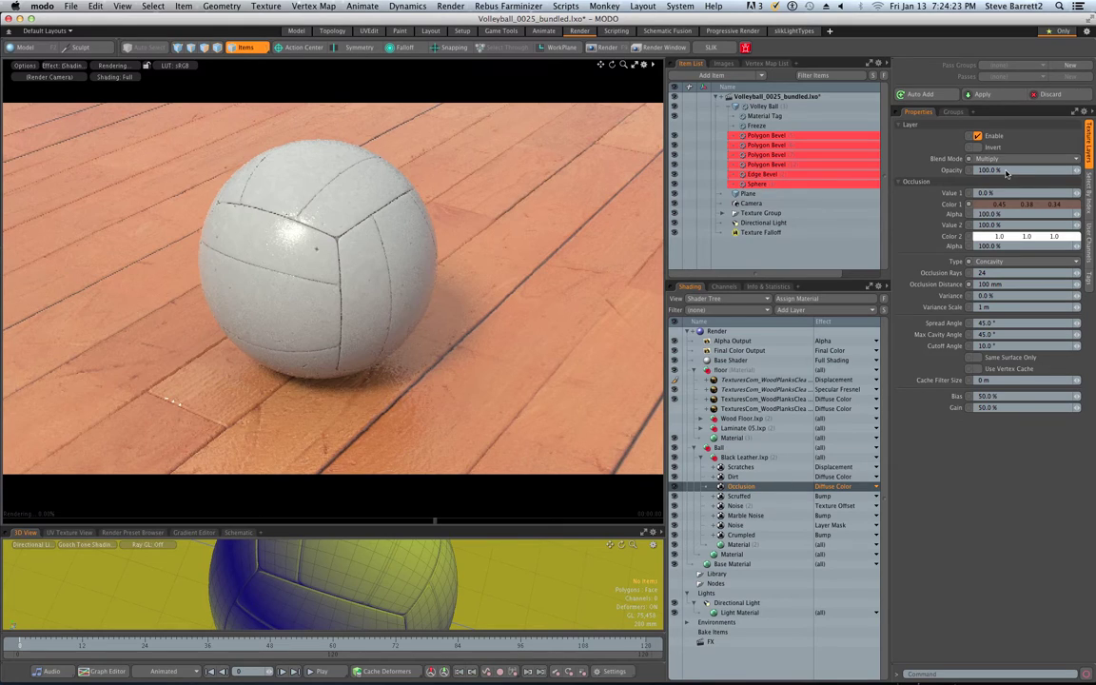
pyautogui.click(1006, 284)
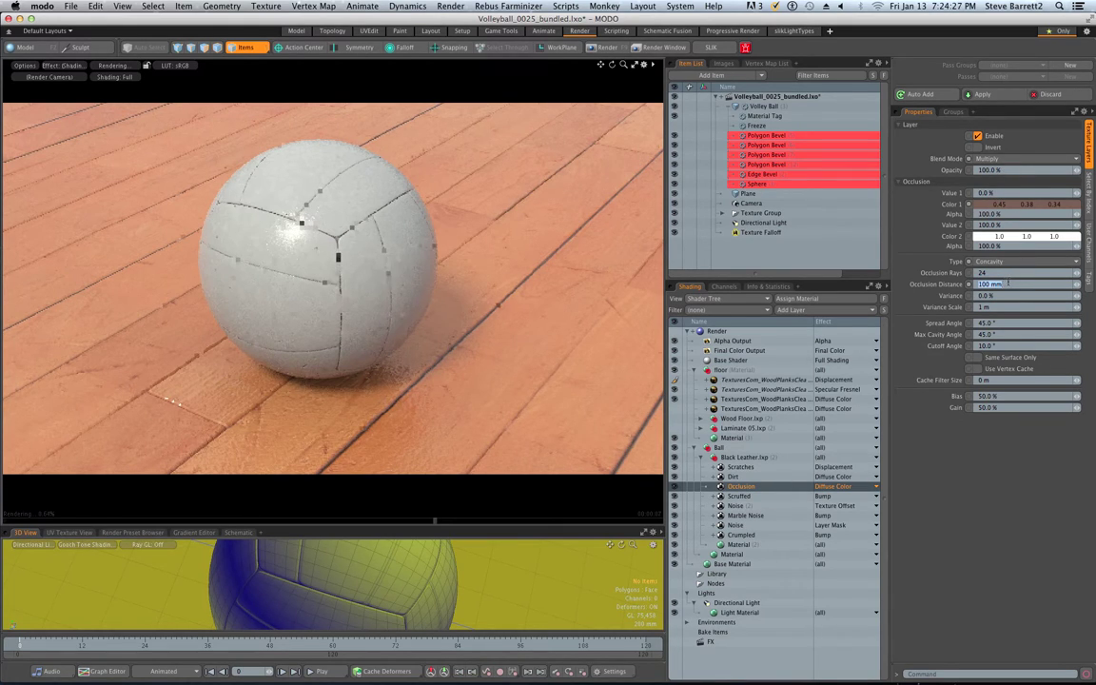
pyautogui.click(990, 494)
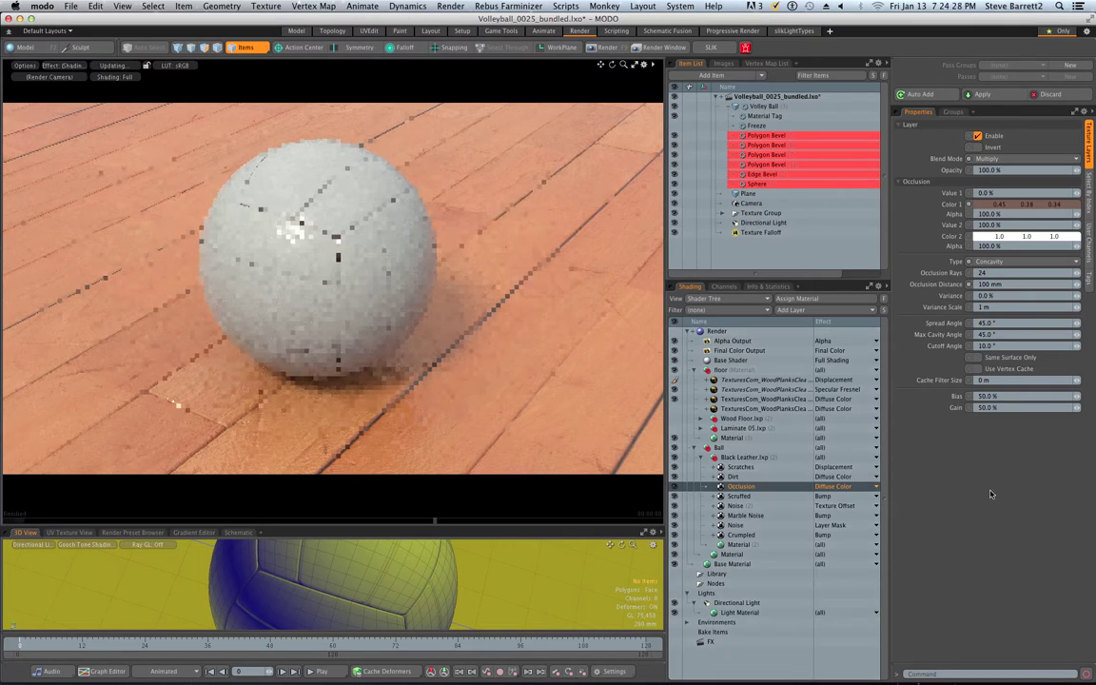
# Add a second Occlusion texture layer to the Black Leather group.
pyautogui.click(746, 457)
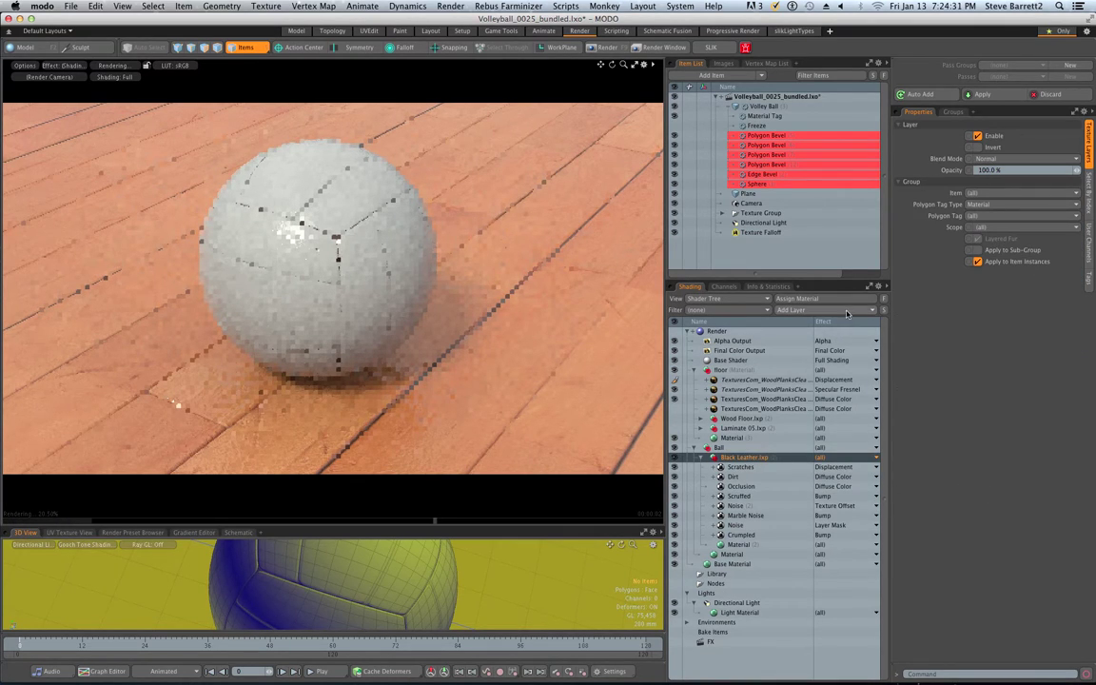
pyautogui.click(804, 310)
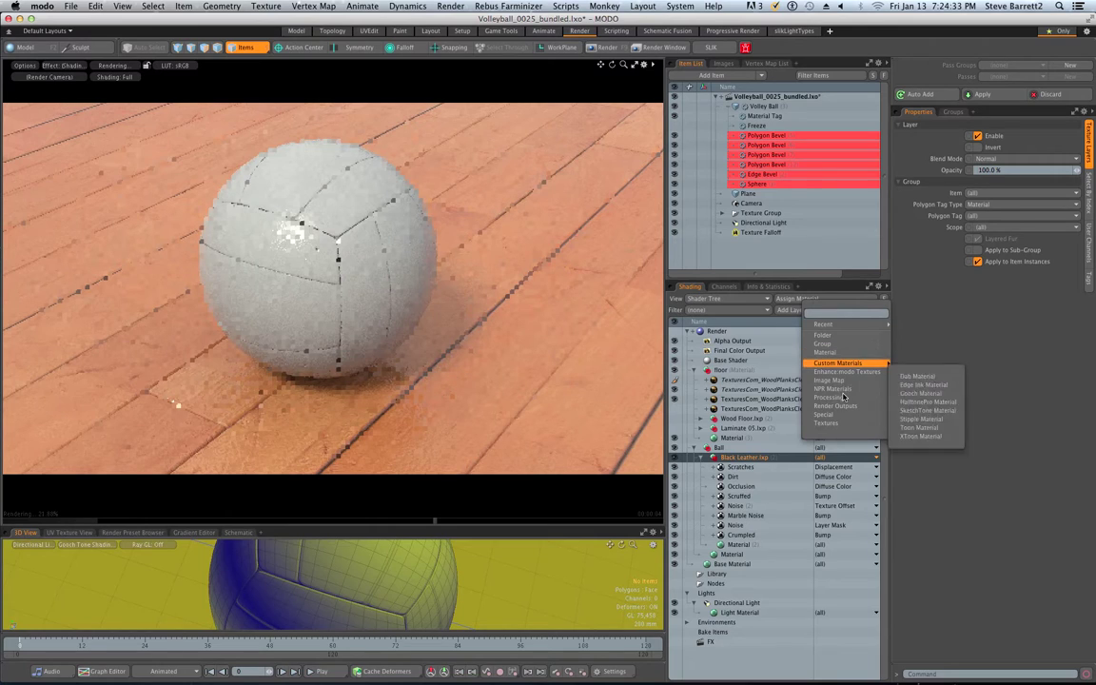
pyautogui.moveTo(832, 397)
pyautogui.click(915, 402)
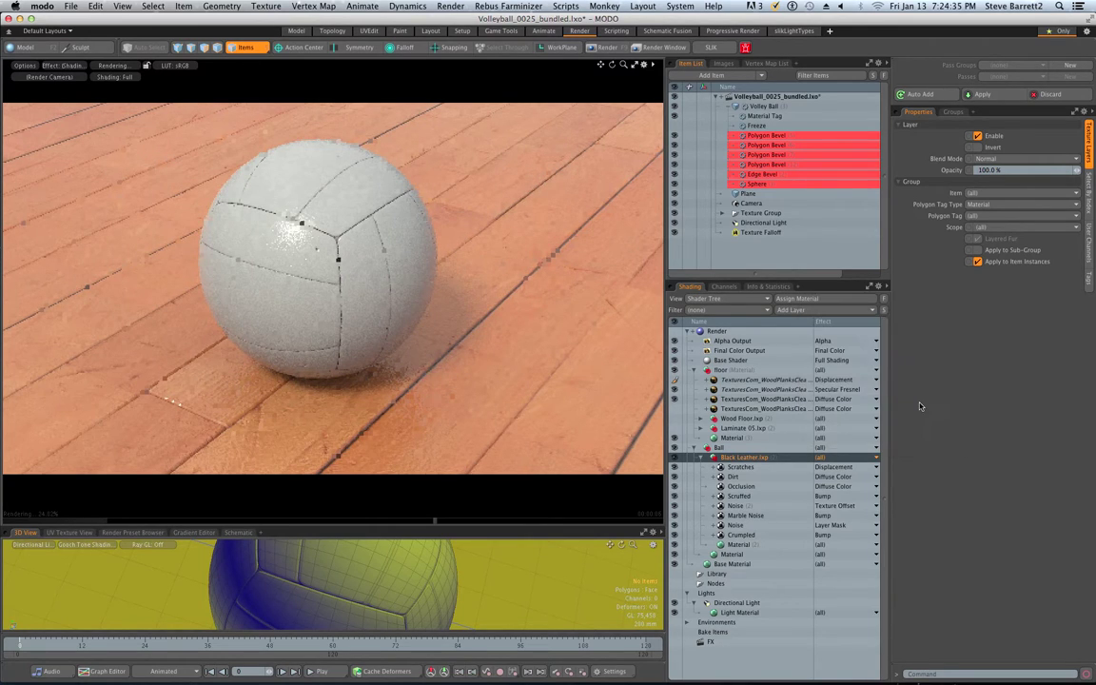
# Set the new Occlusion layer's type to Down Slope and its blend mode to Multiply.
pyautogui.click(984, 263)
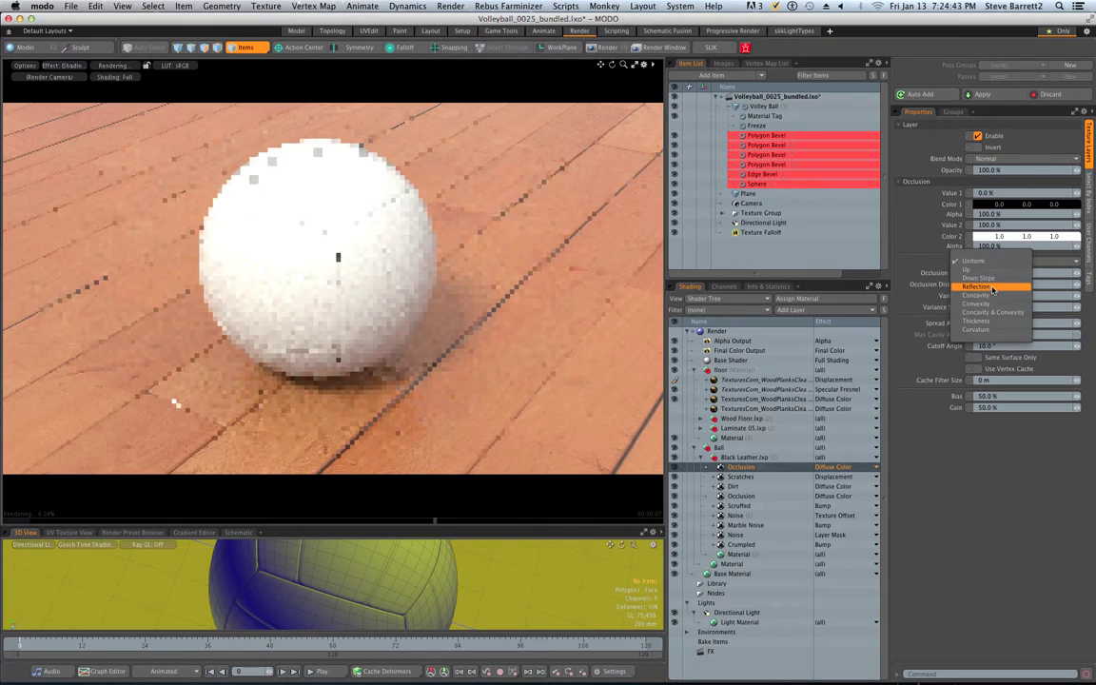
pyautogui.click(987, 278)
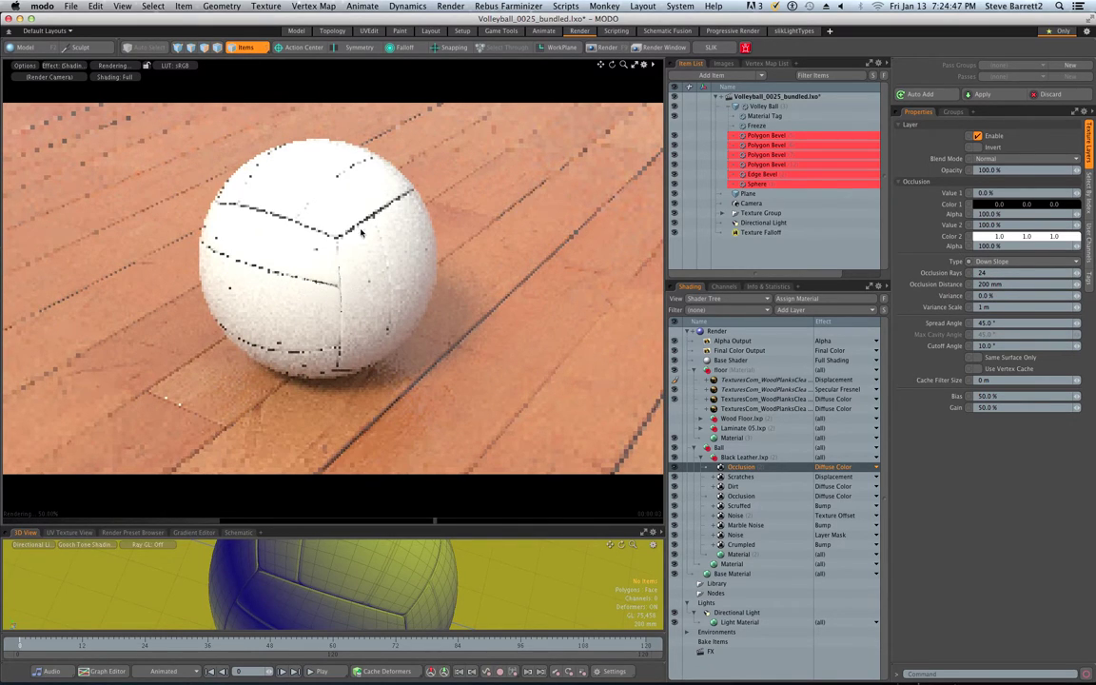
pyautogui.click(989, 159)
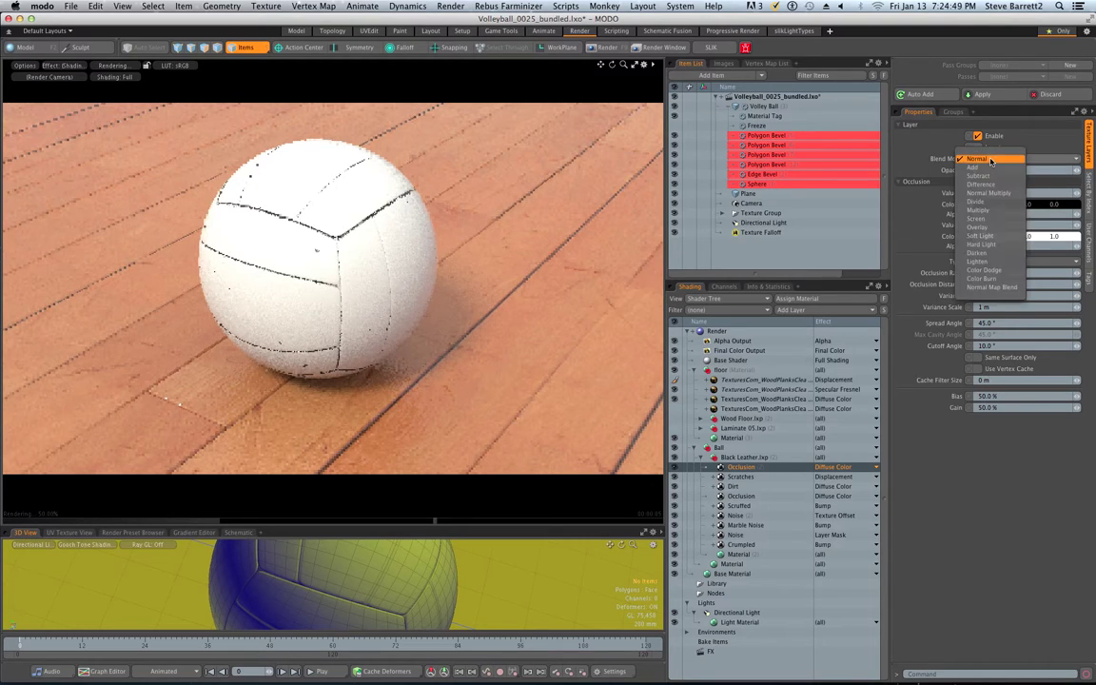
pyautogui.click(980, 210)
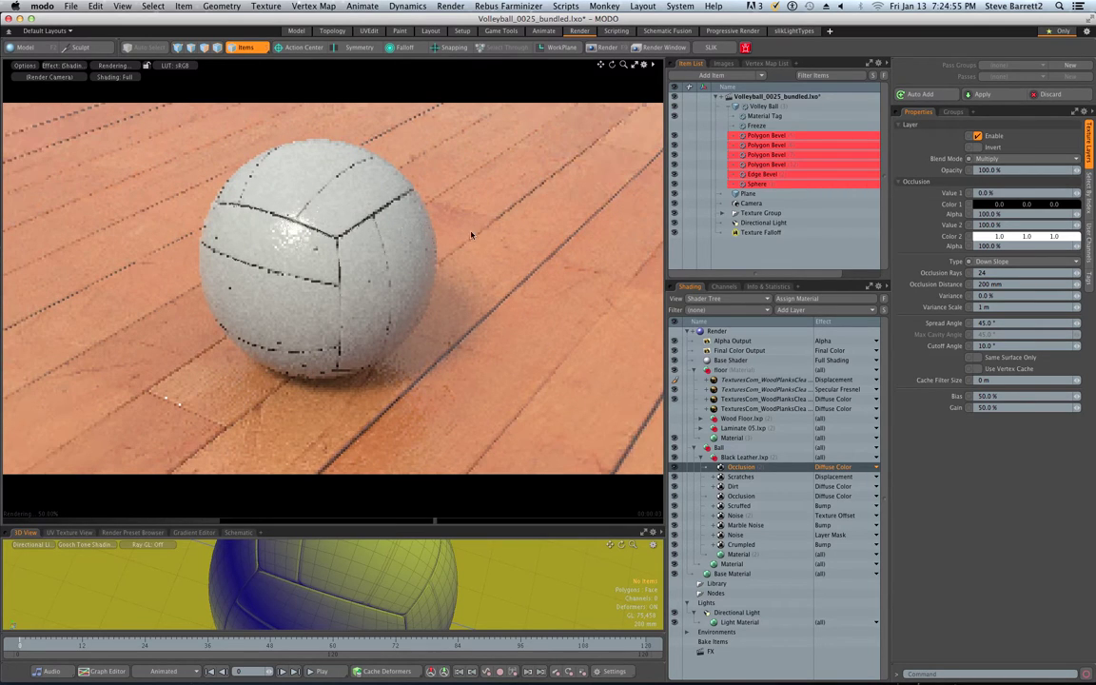
# Switch the new Occlusion layer's type to Up and set its variance to 100%.
pyautogui.click(975, 261)
pyautogui.click(949, 249)
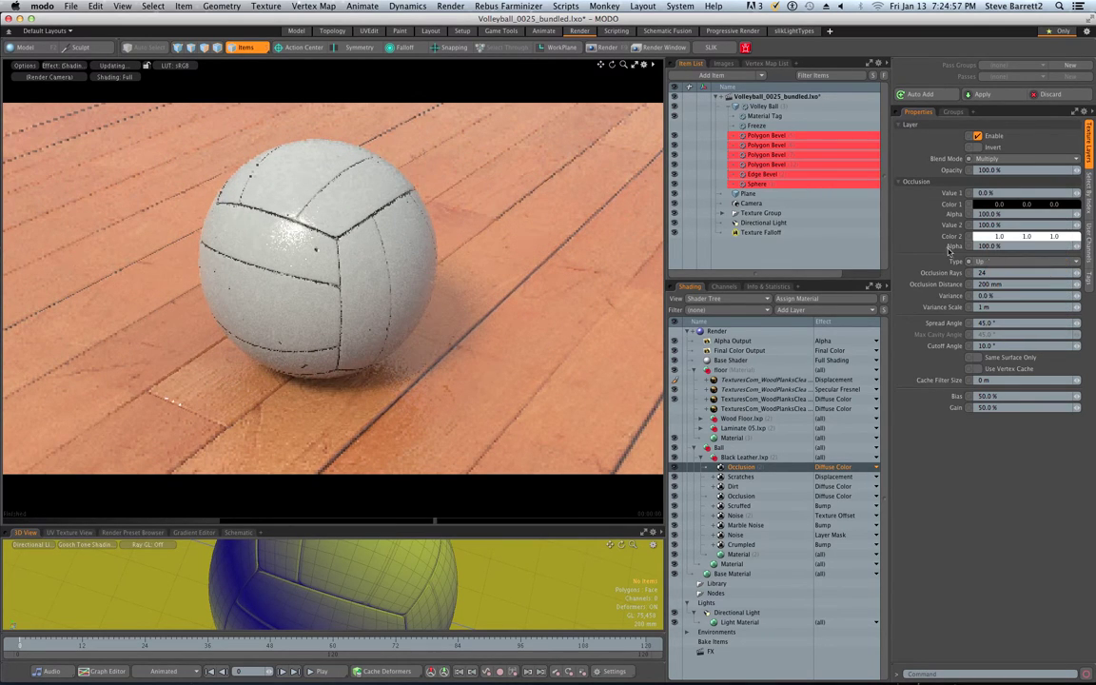
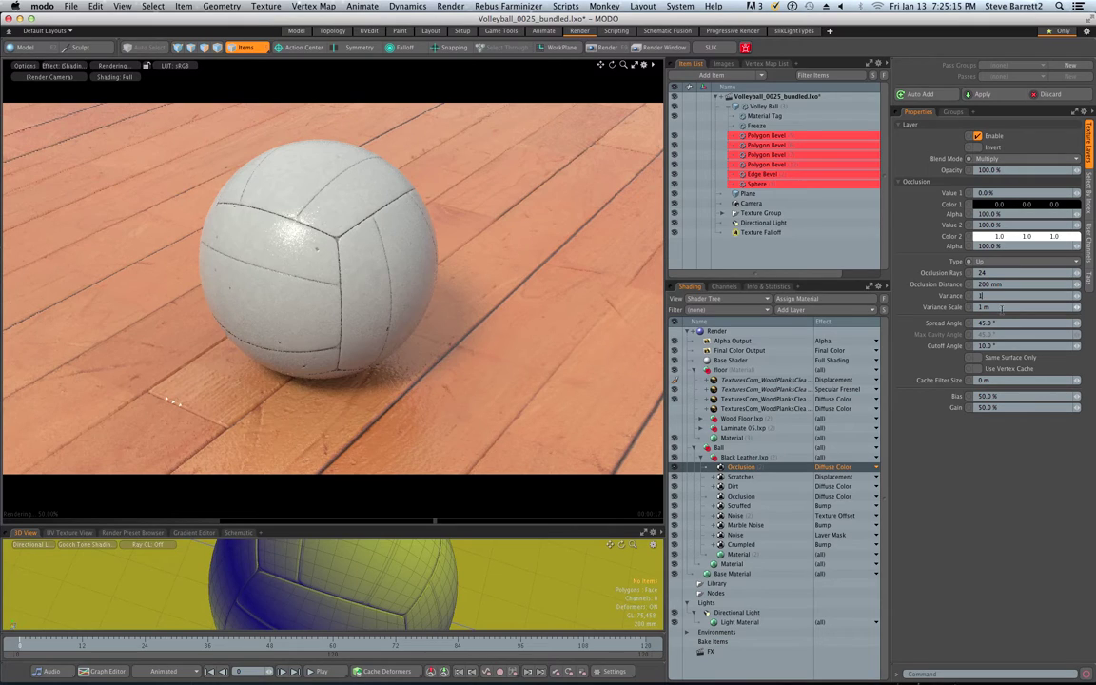
pyautogui.write('00.0')
pyautogui.press('Return')
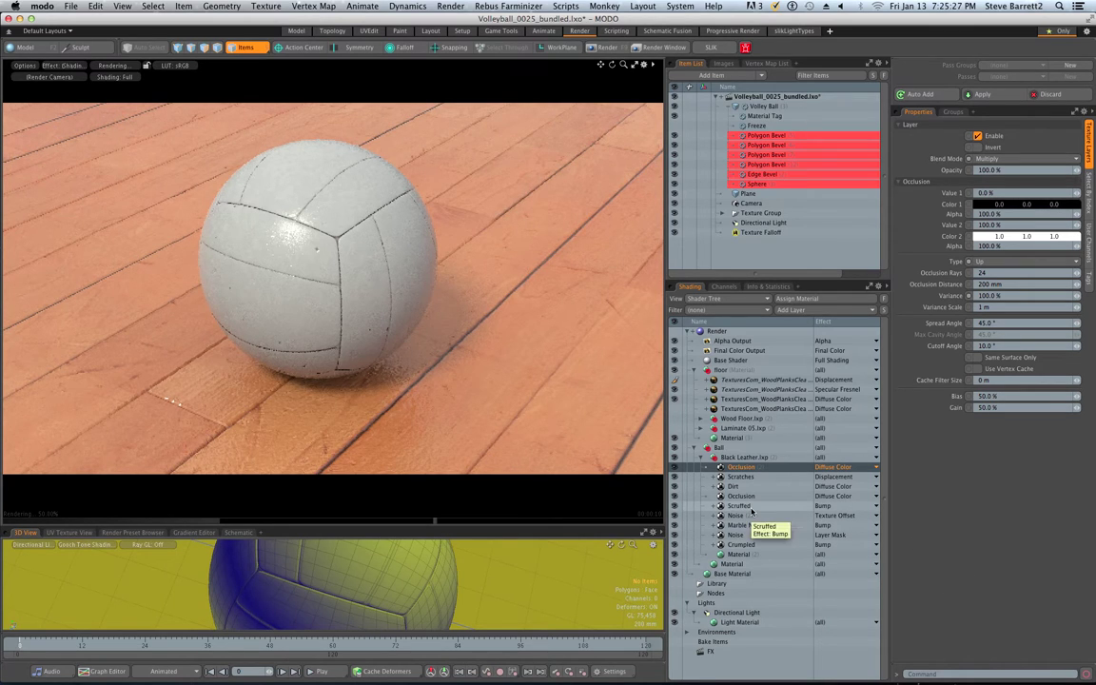
# Set the Black Leather material's subsurface amount to 11%.
pyautogui.click(747, 556)
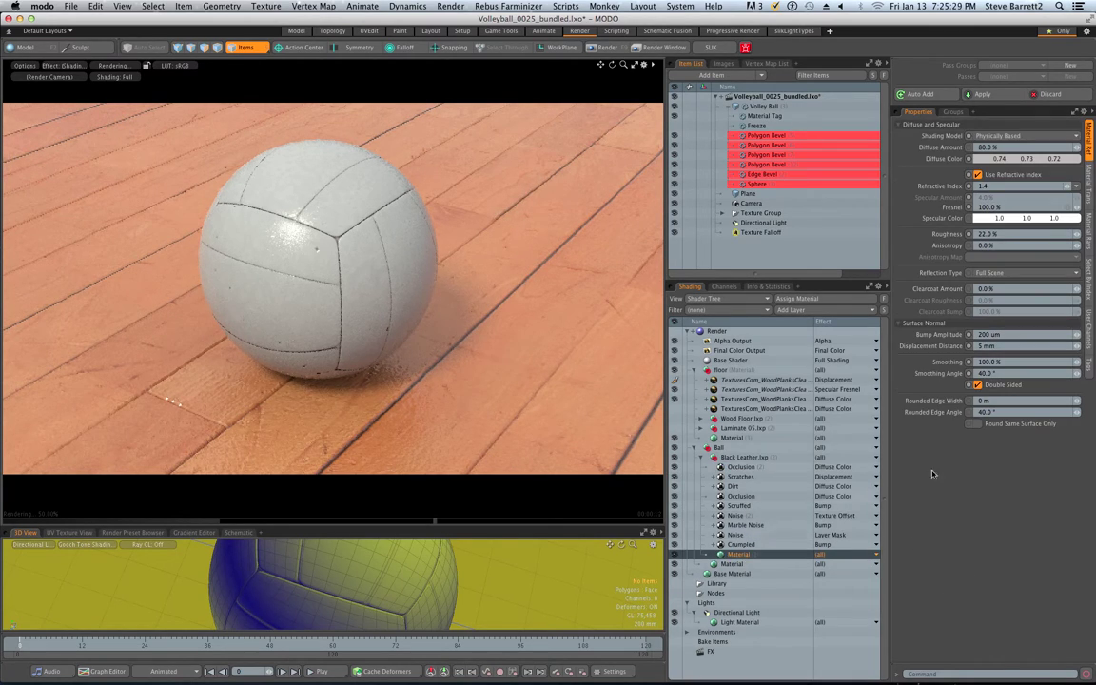
pyautogui.click(1088, 195)
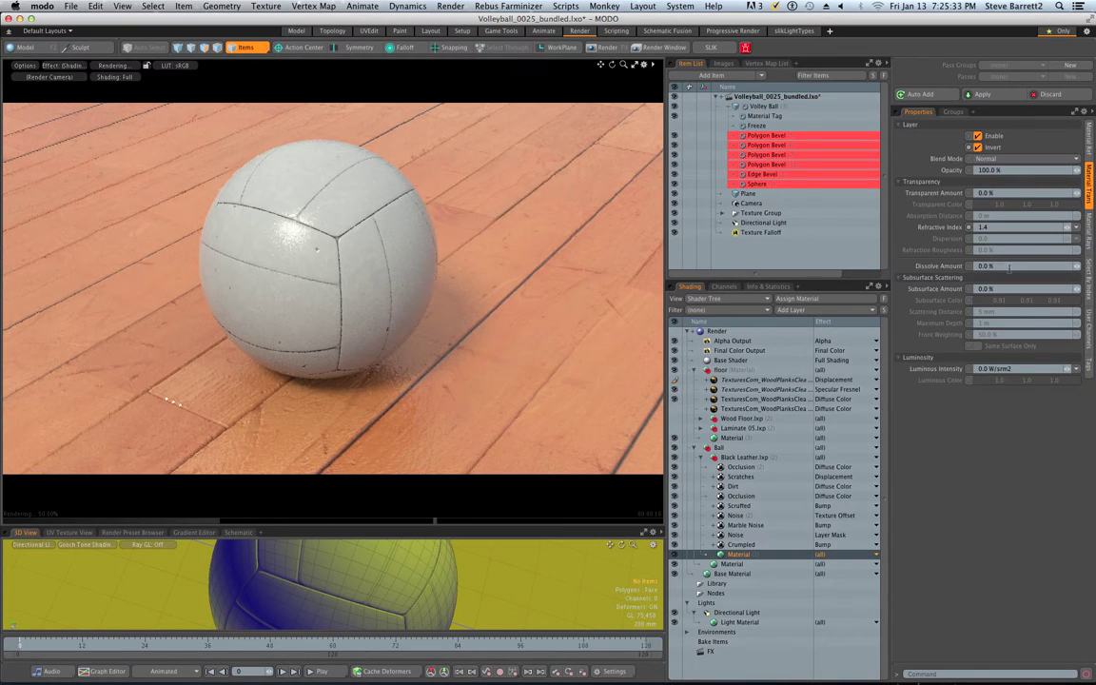
pyautogui.write('11')
pyautogui.press('Return')
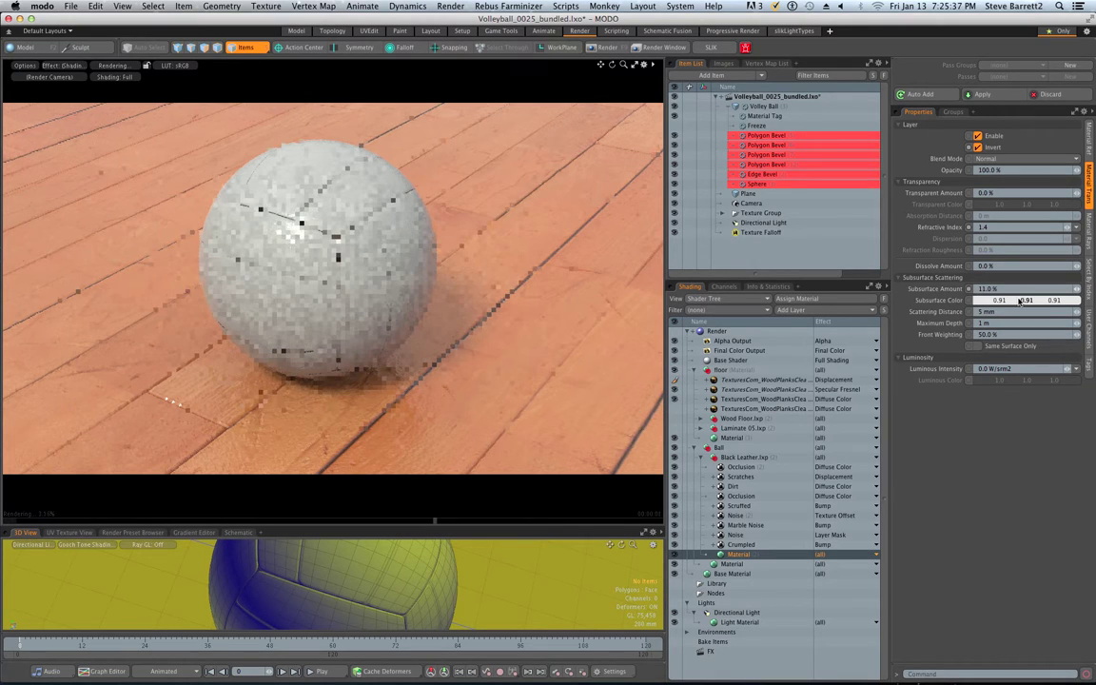
# Set the leather's subsurface color to a pale cyan with RGB values 0.83, 0.91, 0.91.
pyautogui.click(1020, 301)
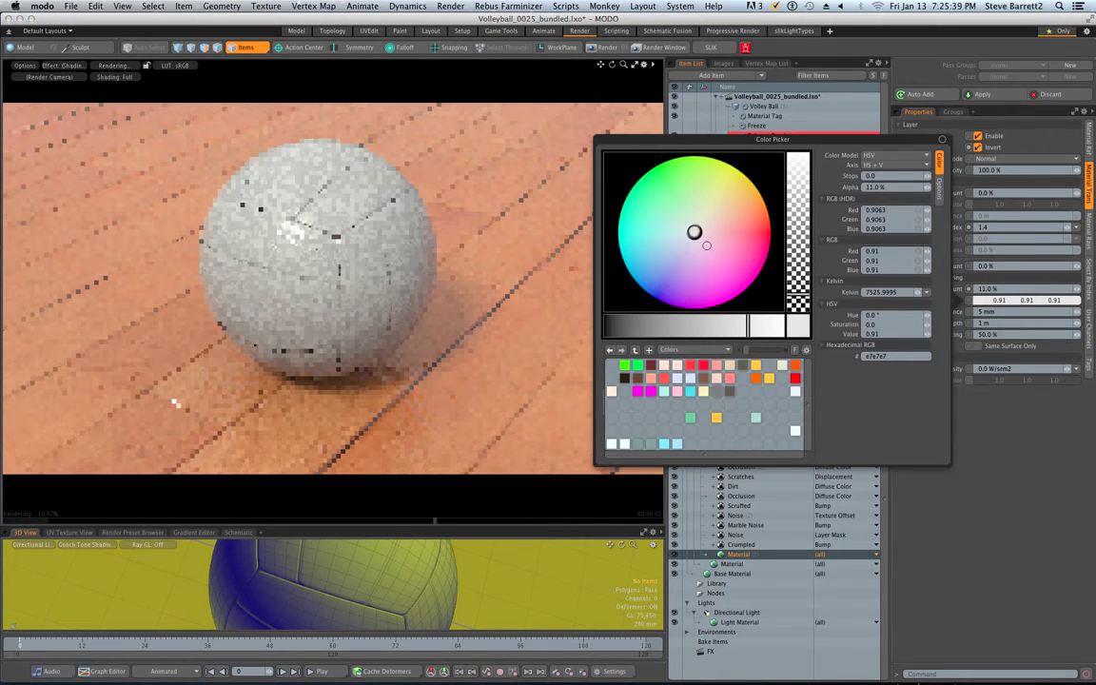
pyautogui.click(650, 216)
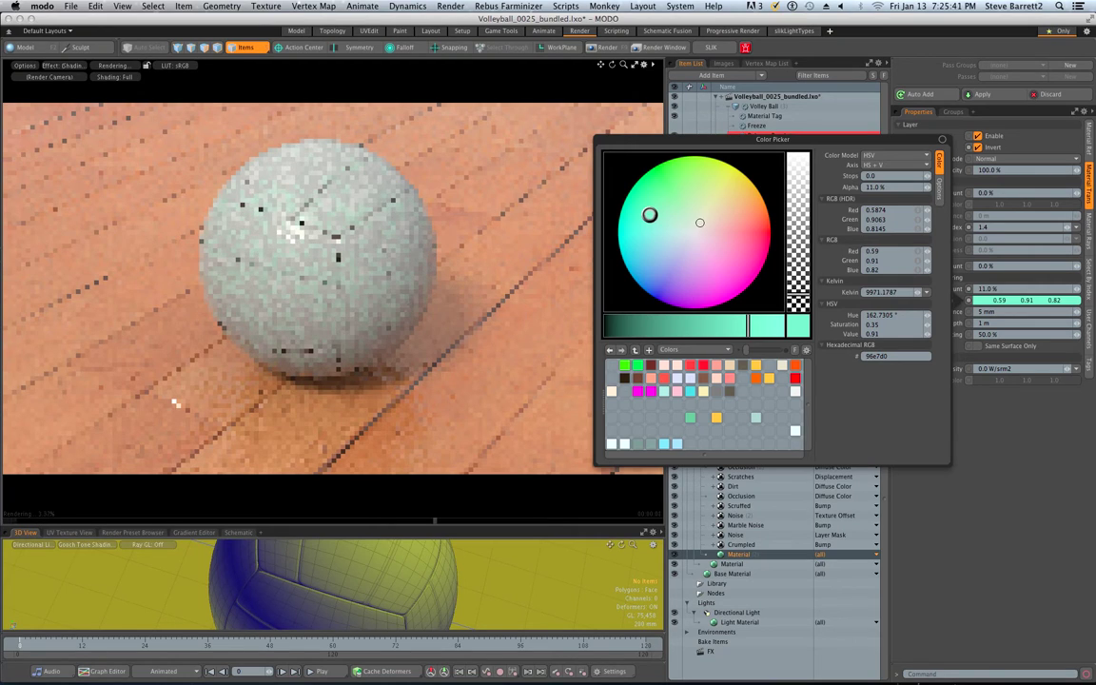
pyautogui.moveTo(650, 215); pyautogui.dragTo(681, 233)
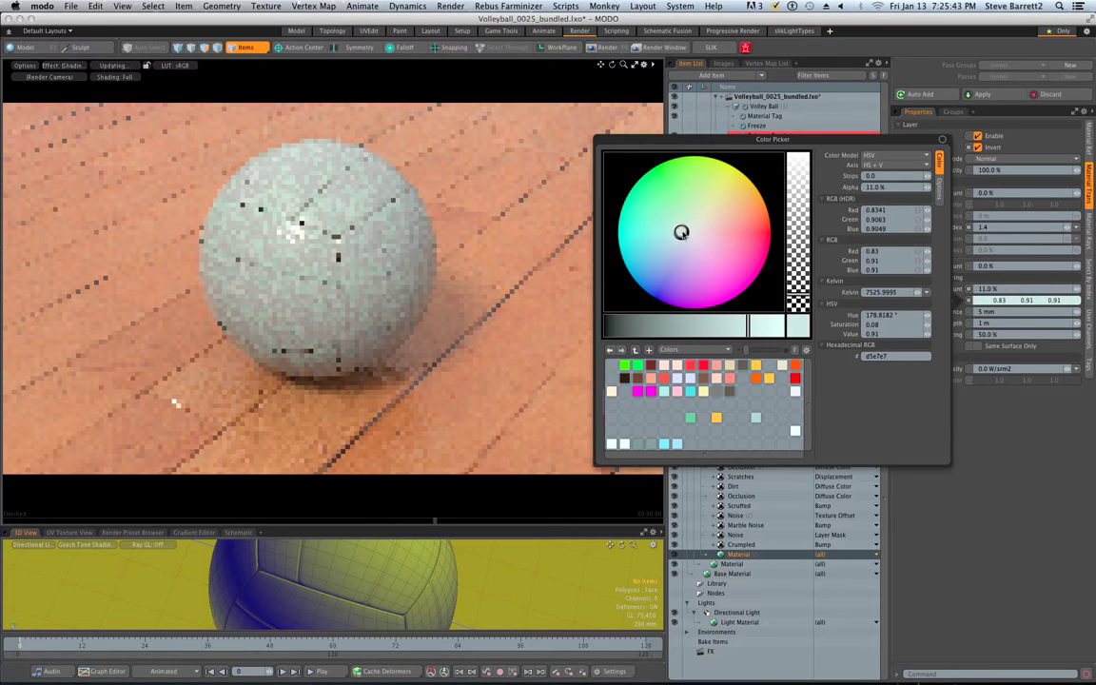
pyautogui.click(1027, 475)
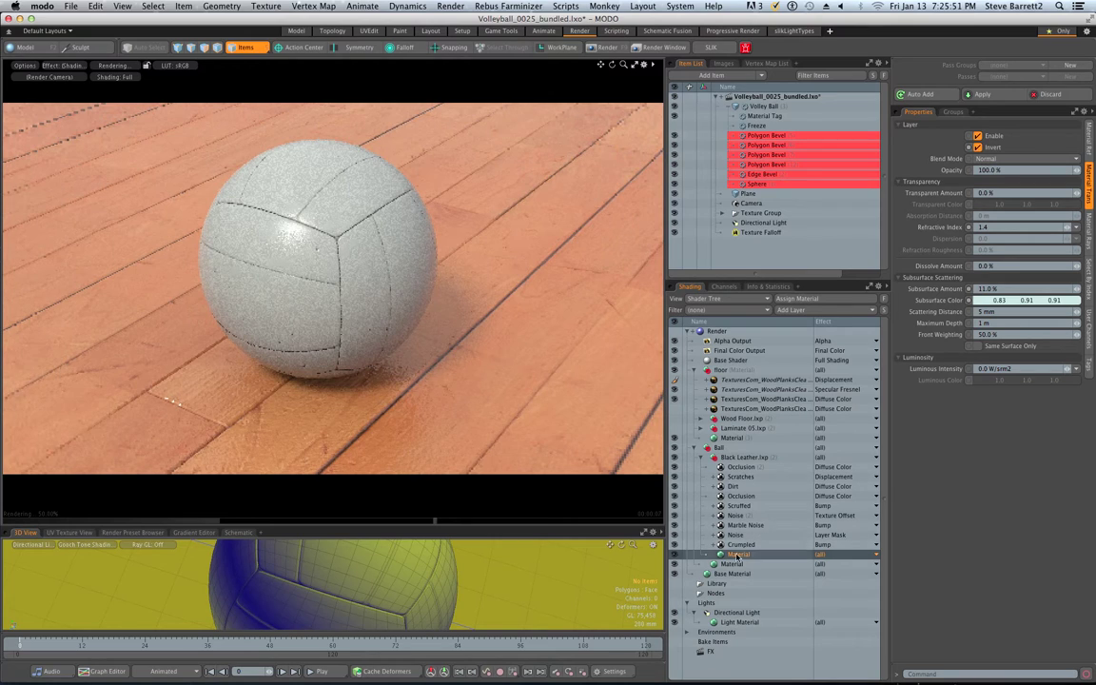
# Try a brighter leather diffuse color of RGB 0.91, 0.9, 0.89, undo it, and toggle Use Refractive Index off and on.
pyautogui.click(1089, 142)
pyautogui.click(1024, 159)
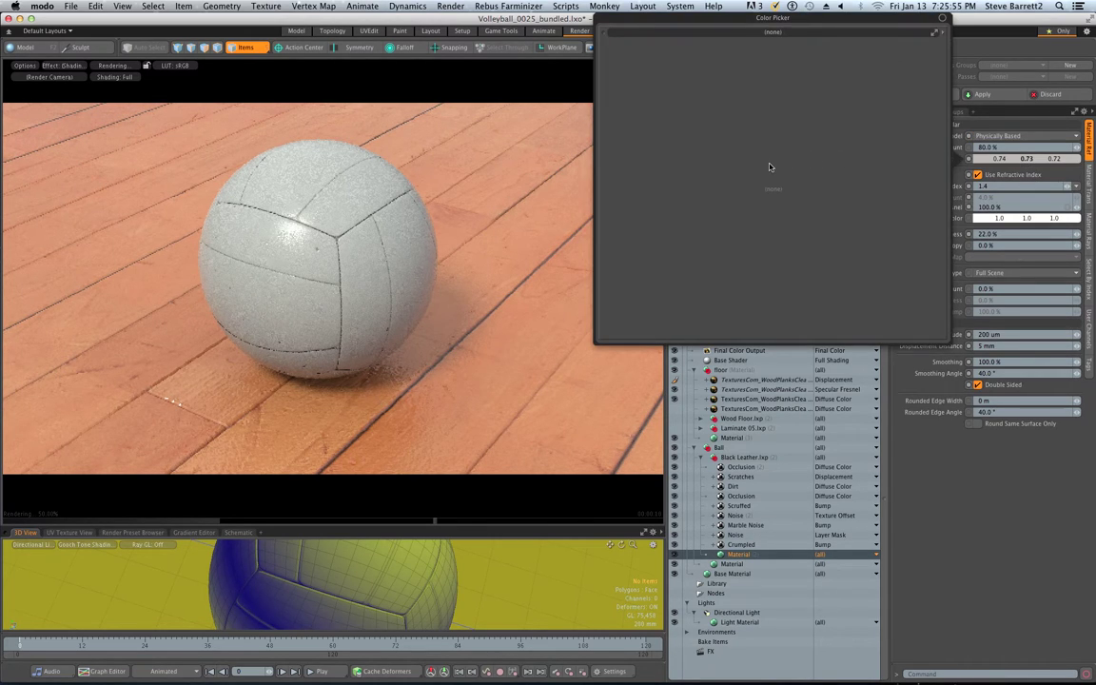
pyautogui.click(752, 203)
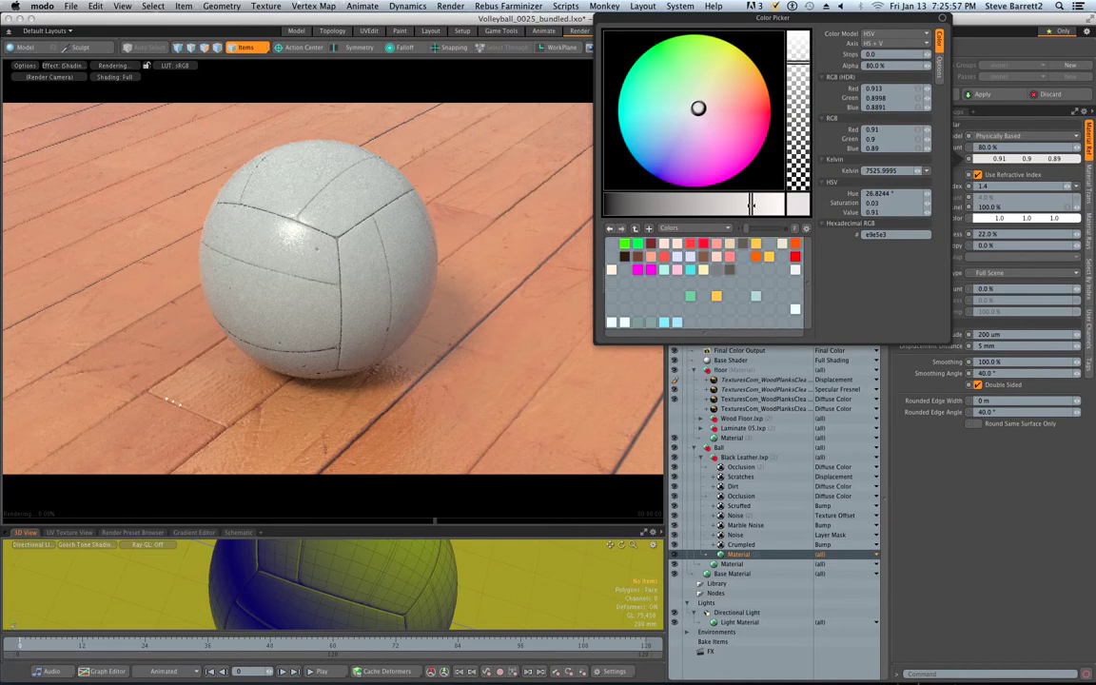
pyautogui.press('super+z')
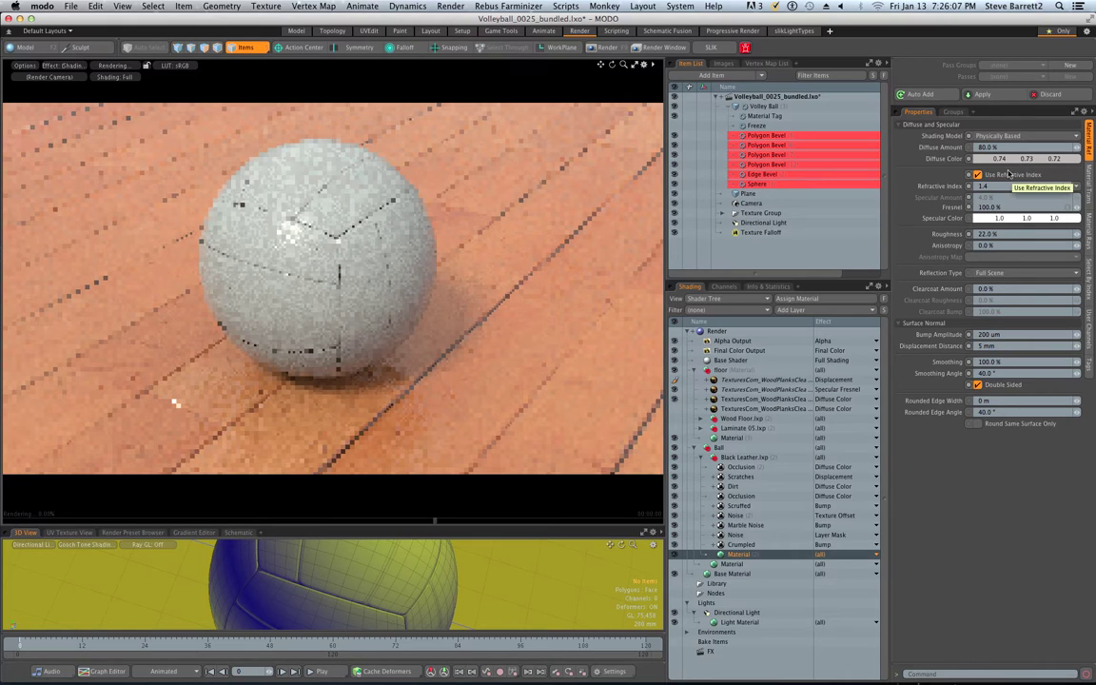
pyautogui.click(978, 175)
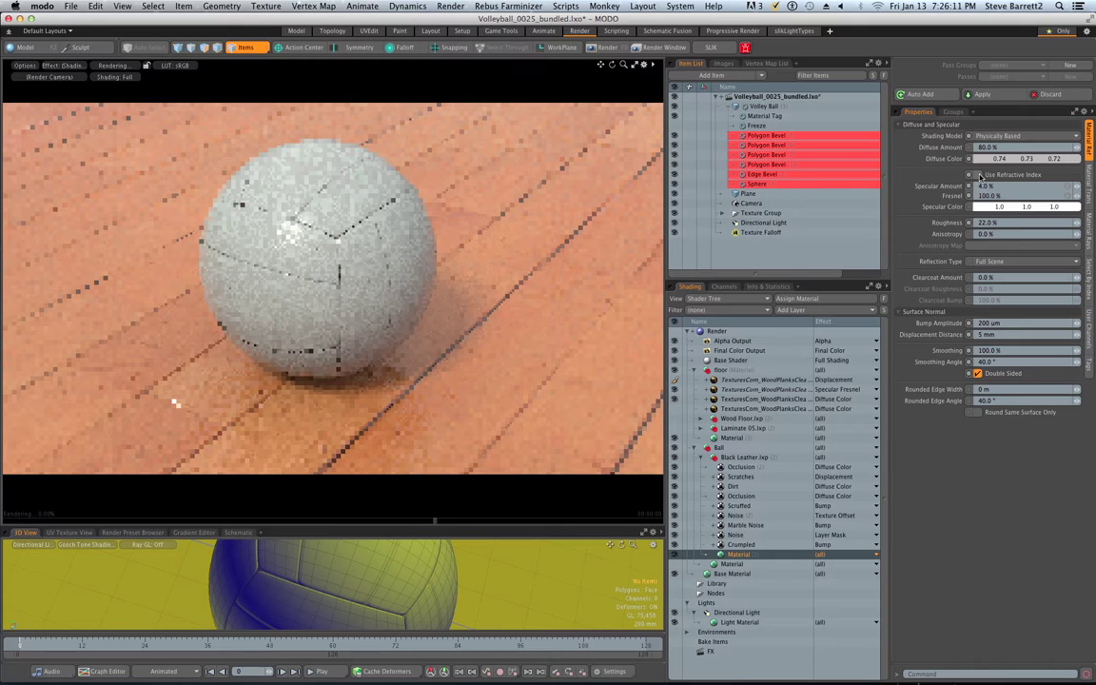
pyautogui.click(979, 175)
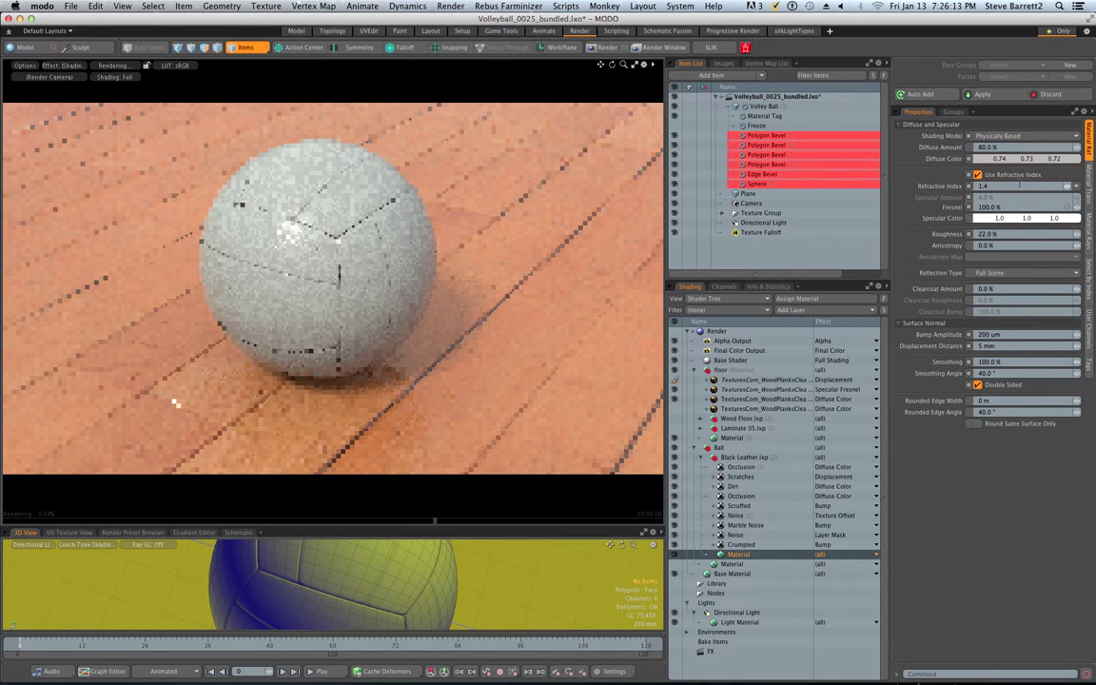
# Set the leather material's subsurface color to a warm off-white of RGB 0.91, 0.88, 0.82 and its subsurface amount to 2%.
pyautogui.click(1091, 193)
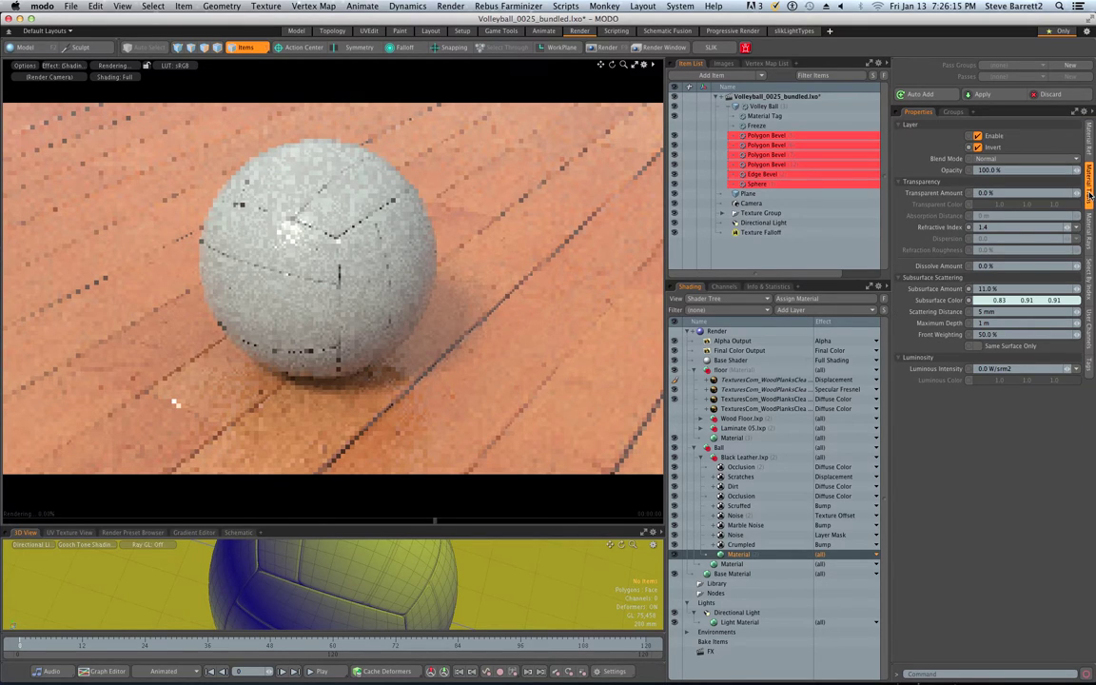
pyautogui.click(1023, 303)
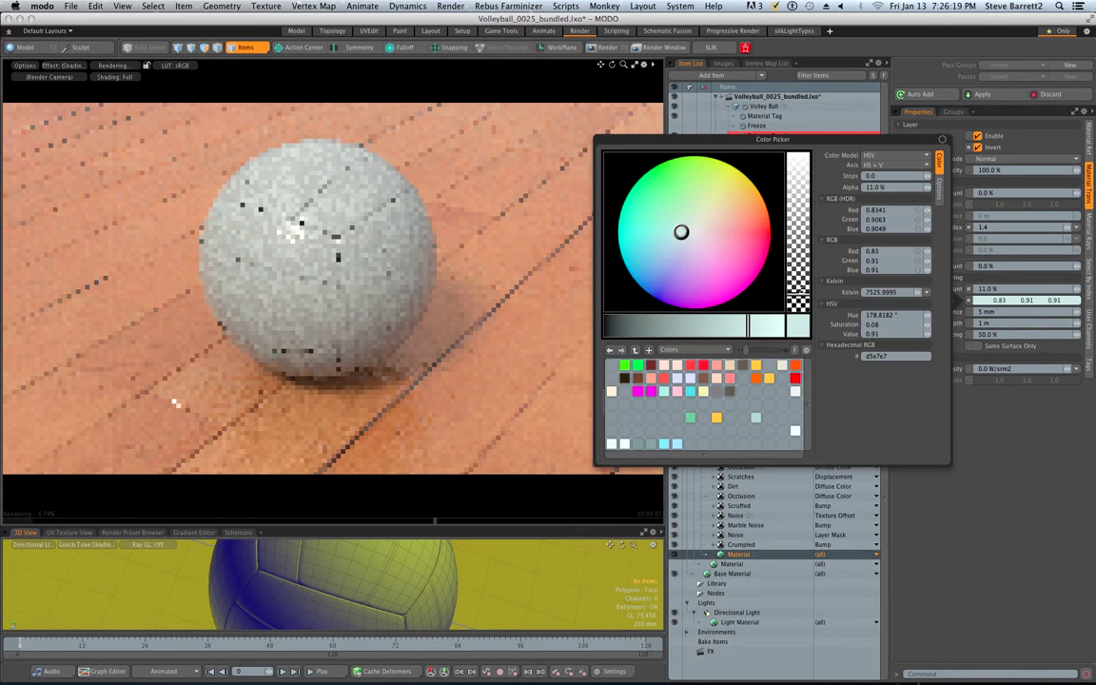
pyautogui.moveTo(699, 229); pyautogui.dragTo(706, 221)
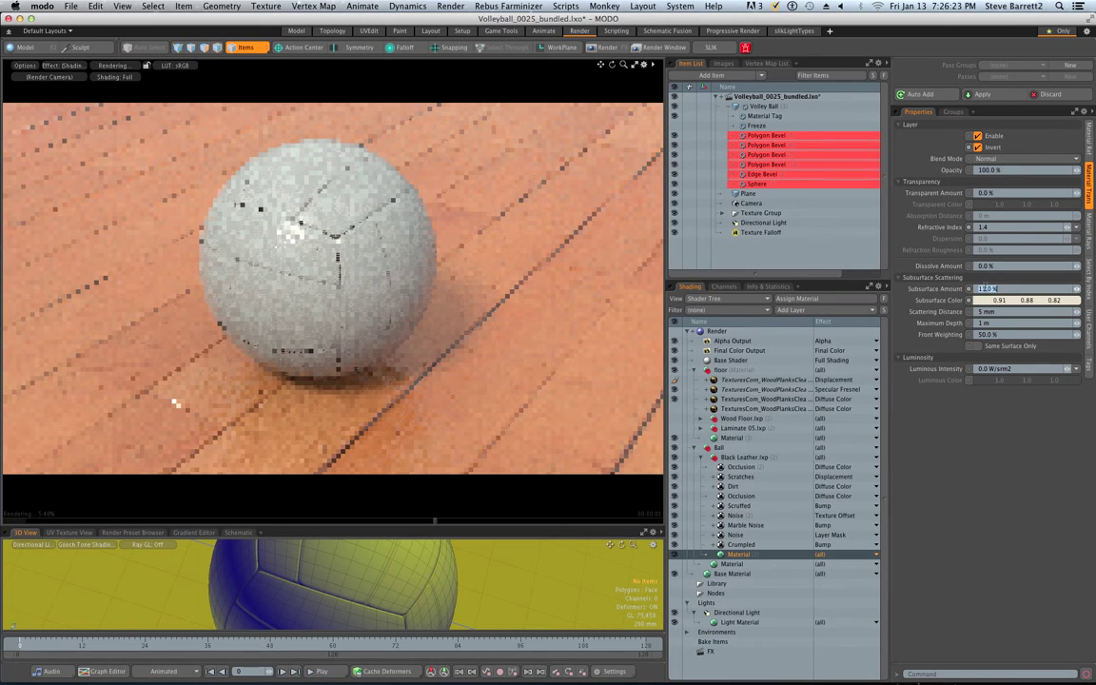
pyautogui.write('2')
pyautogui.press('Return')
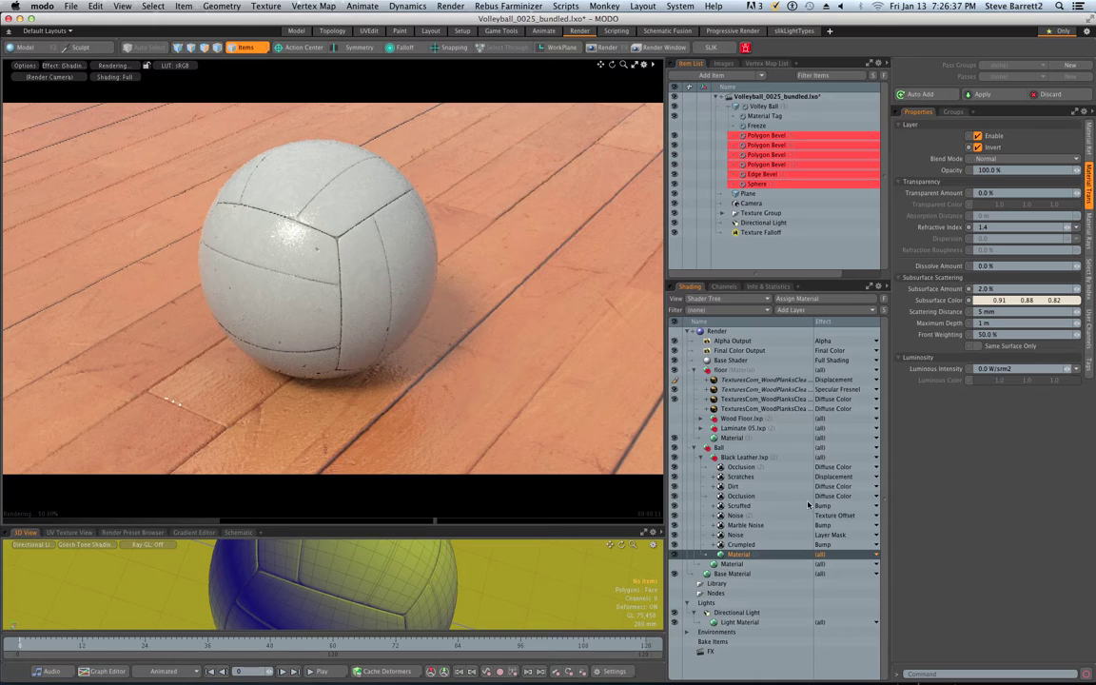
# Turn off the Invert option on the Black Leather group's Material layer.
pyautogui.click(1089, 143)
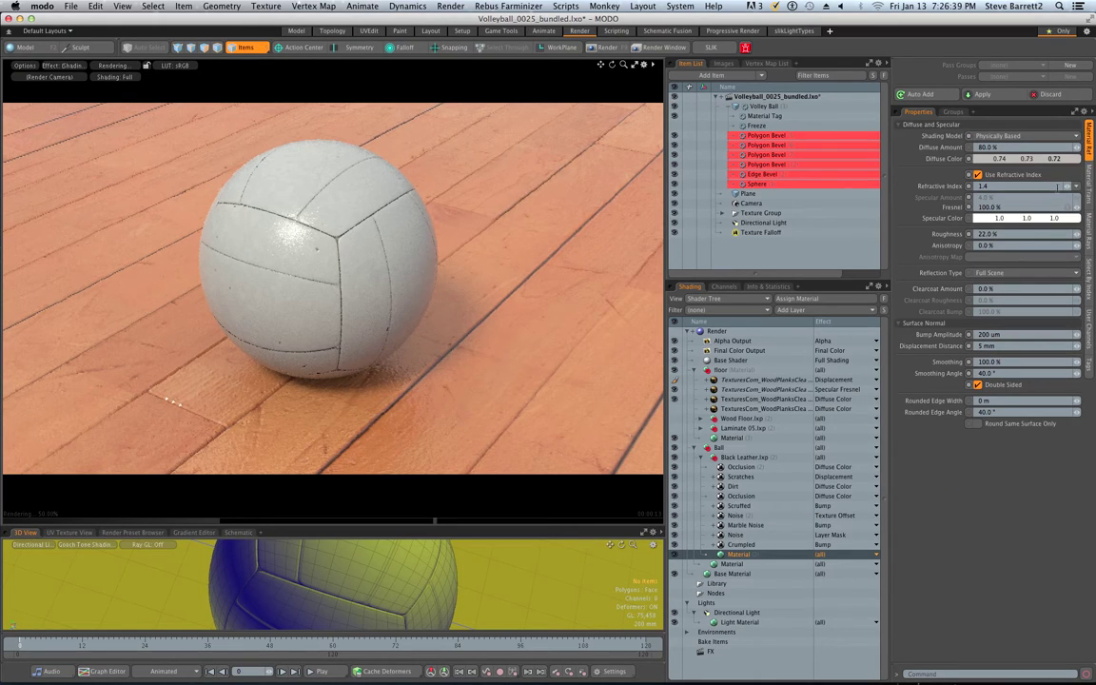
pyautogui.click(996, 233)
pyautogui.click(1089, 183)
pyautogui.click(977, 147)
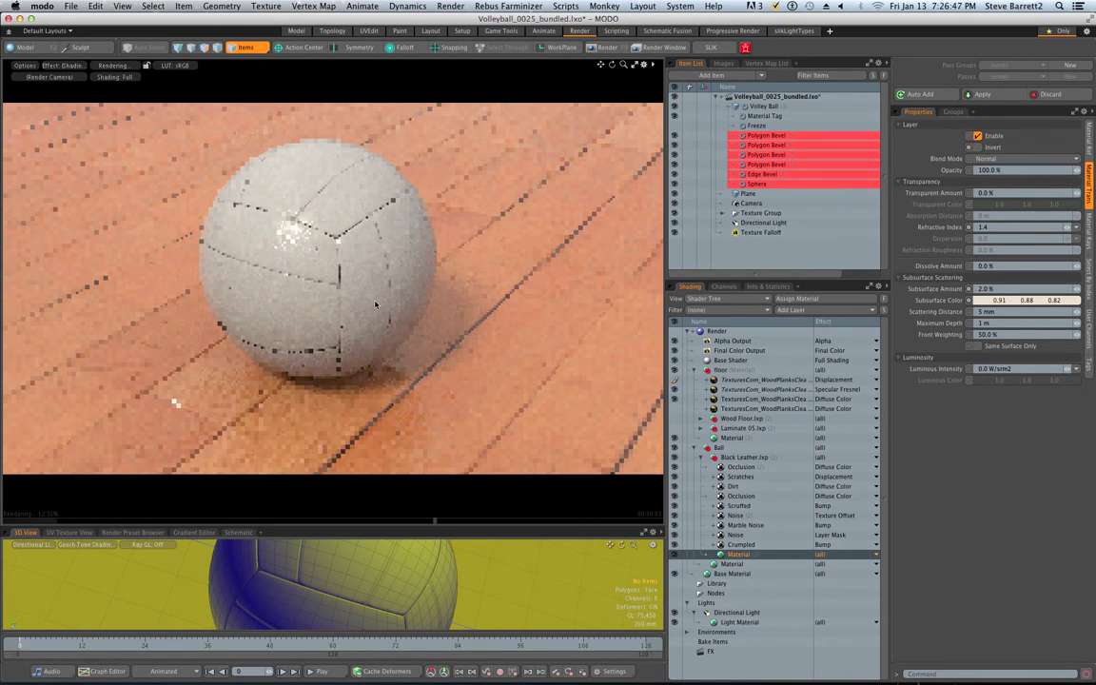
# Set the leather's subsurface color to a pale cyan with RGB values 0.81, 0.9, 0.91.
pyautogui.click(1048, 301)
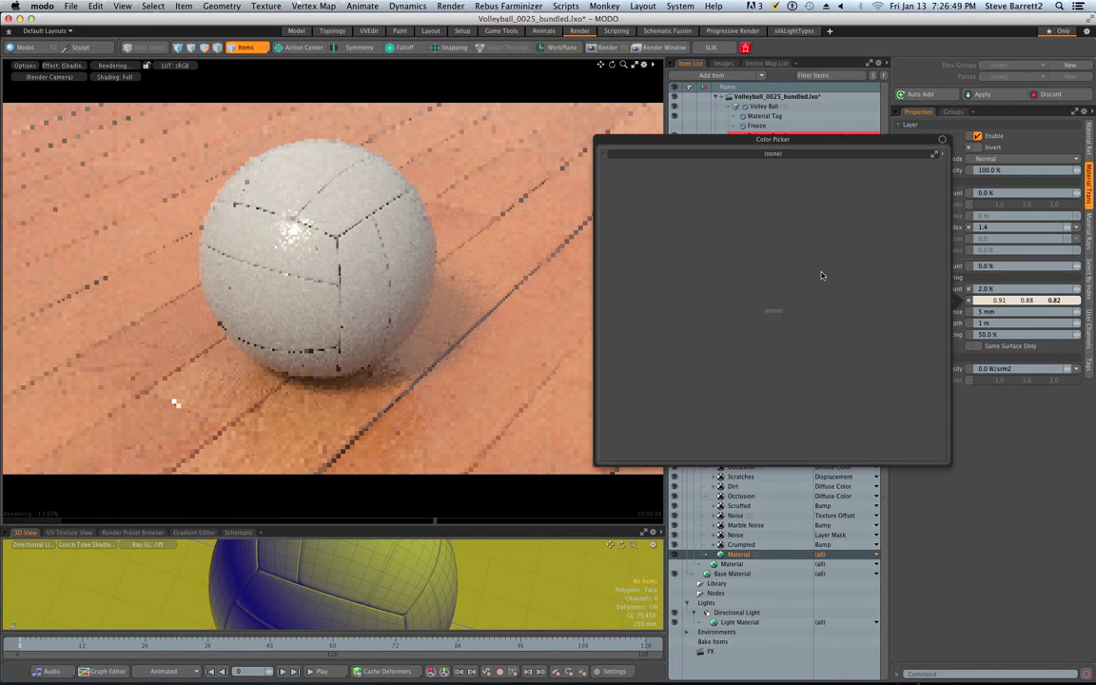
pyautogui.click(688, 235)
pyautogui.moveTo(687, 235); pyautogui.dragTo(677, 234)
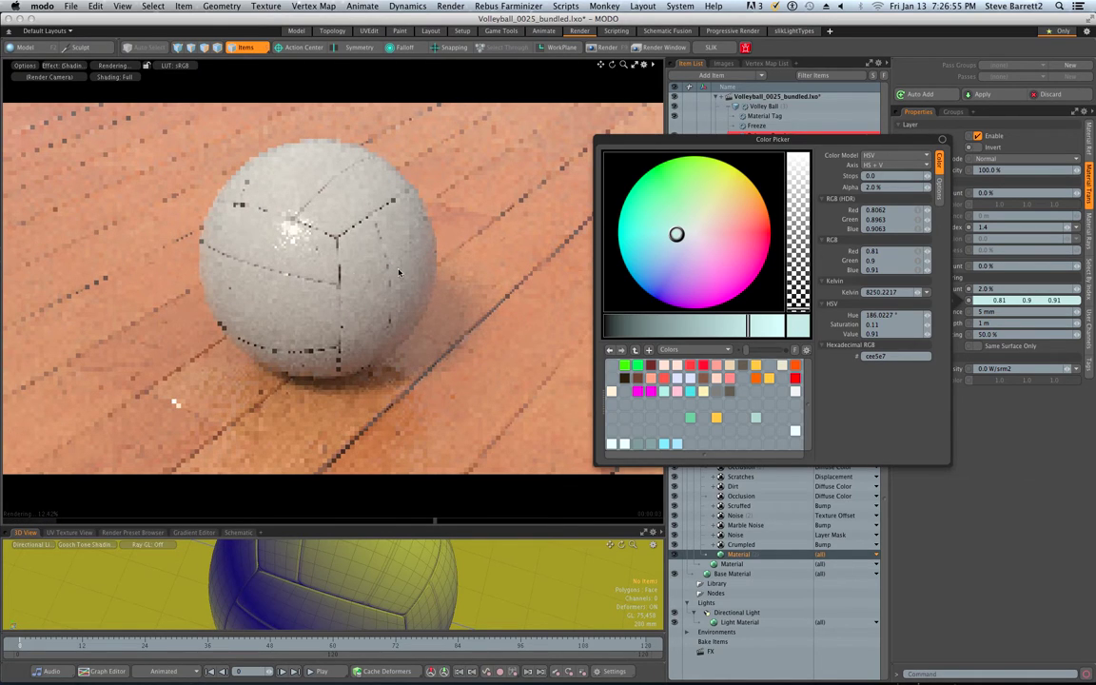
pyautogui.click(1026, 465)
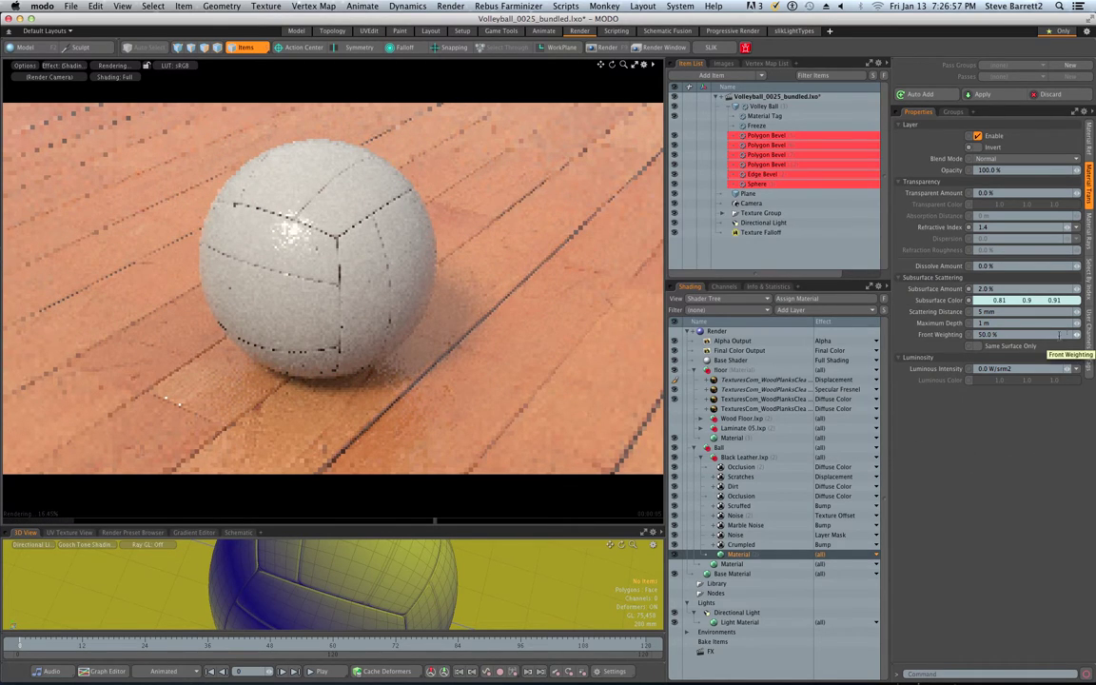
# Brighten the leather material's diffuse color to RGB 0.86, 0.85, 0.84.
pyautogui.click(1088, 142)
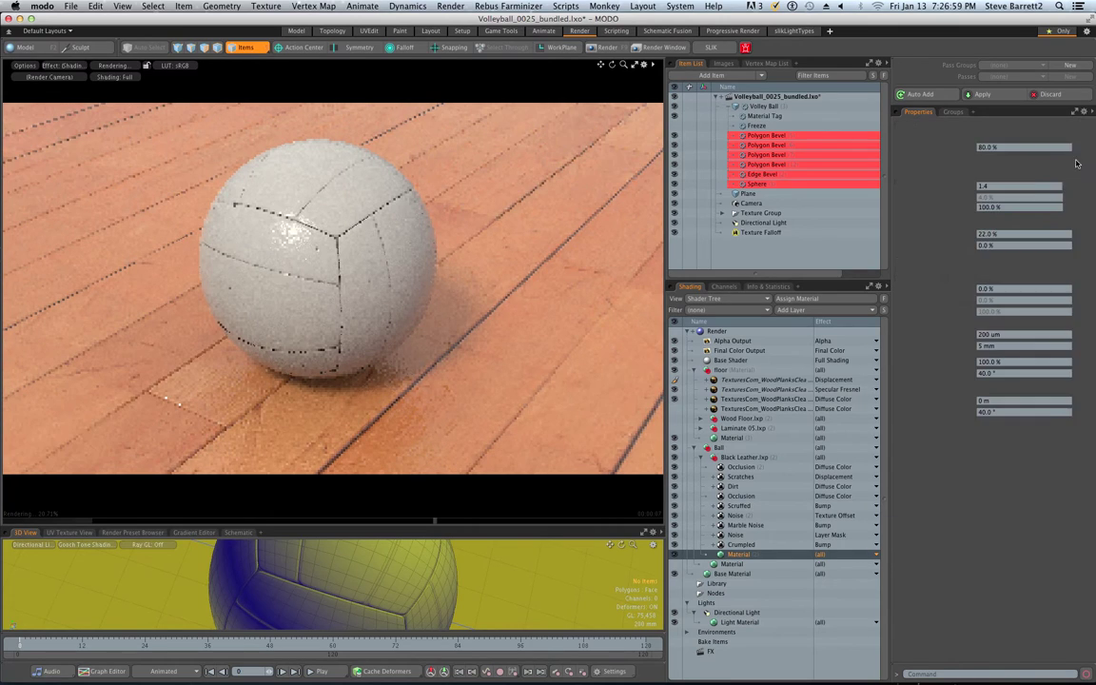
pyautogui.click(1027, 160)
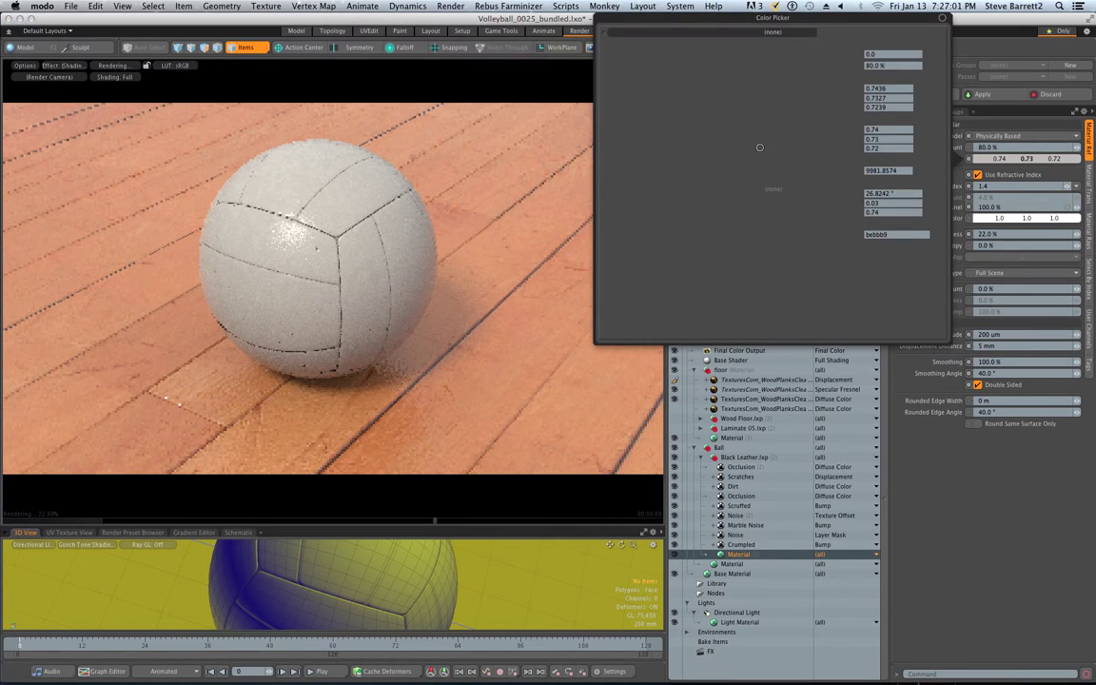
pyautogui.click(730, 202)
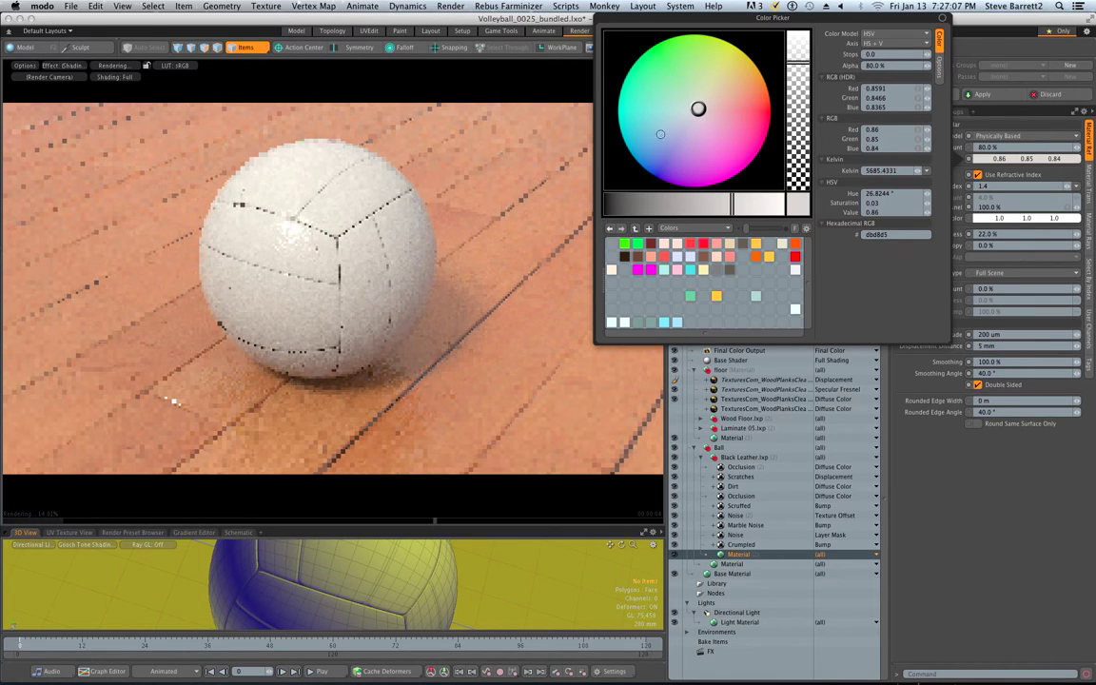
pyautogui.click(967, 493)
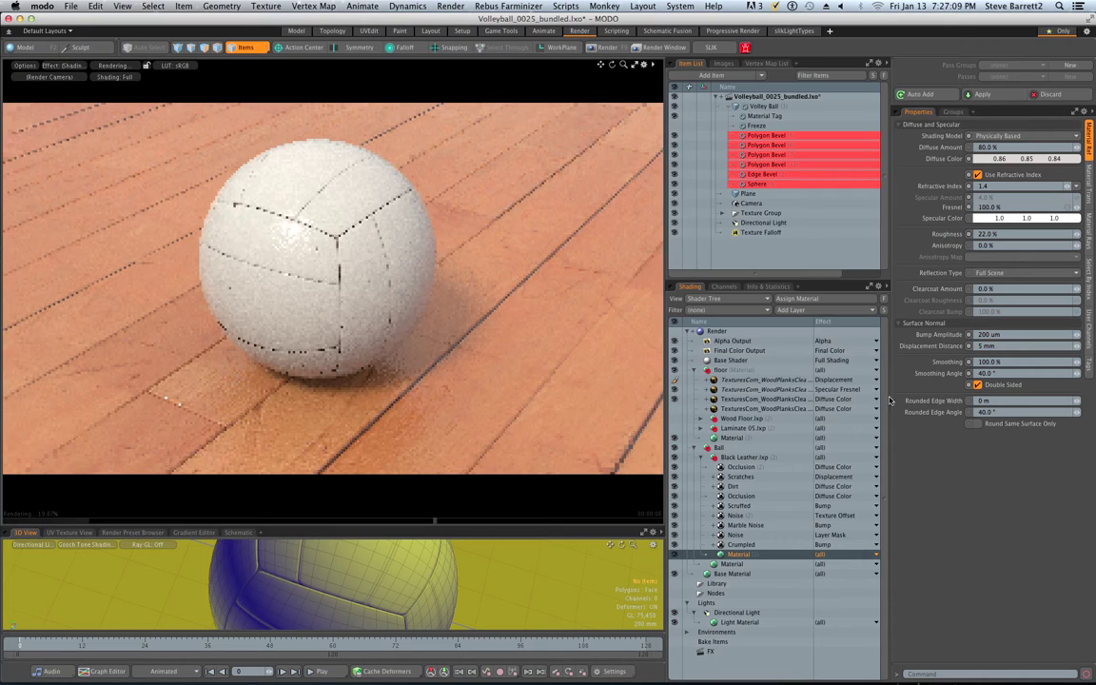
# Set the Black Leather material's roughness to 5%.
pyautogui.click(749, 470)
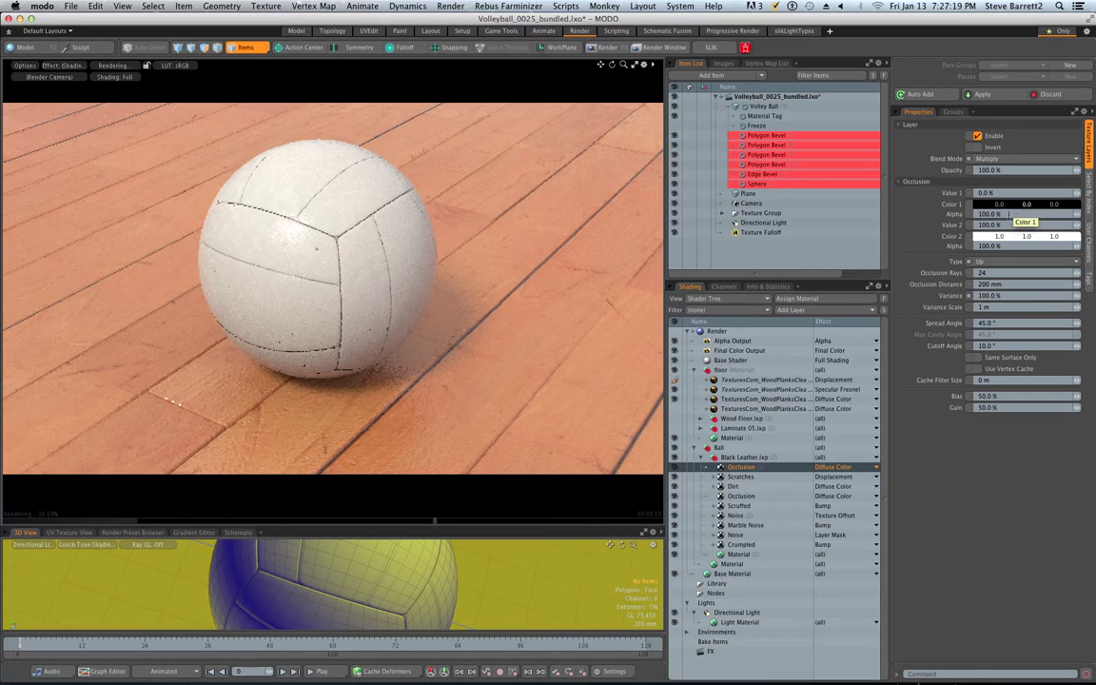
pyautogui.click(748, 556)
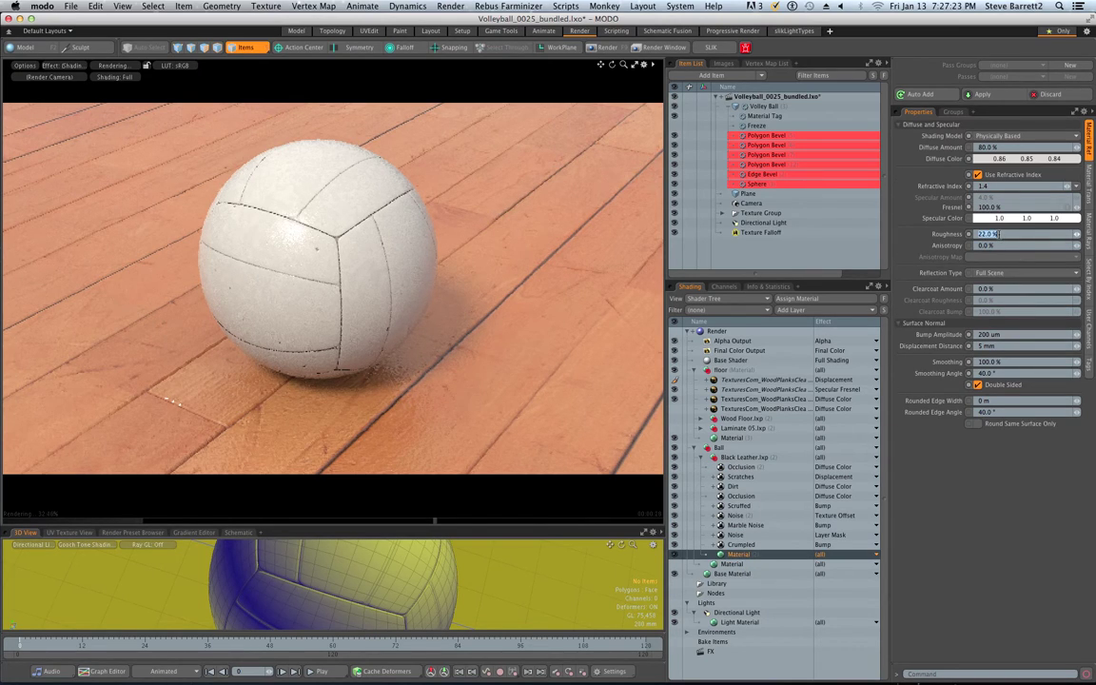
pyautogui.press('Return')
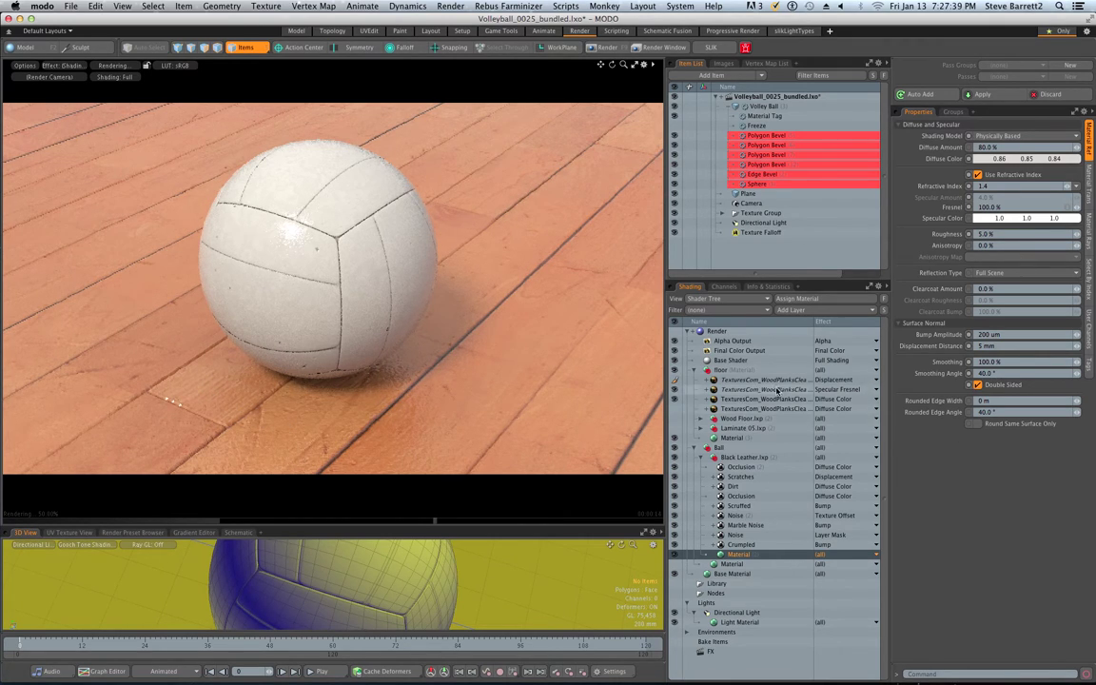
# Invert the floor's wood planks displacement texture and save the scene with the floor material group selected.
pyautogui.click(805, 381)
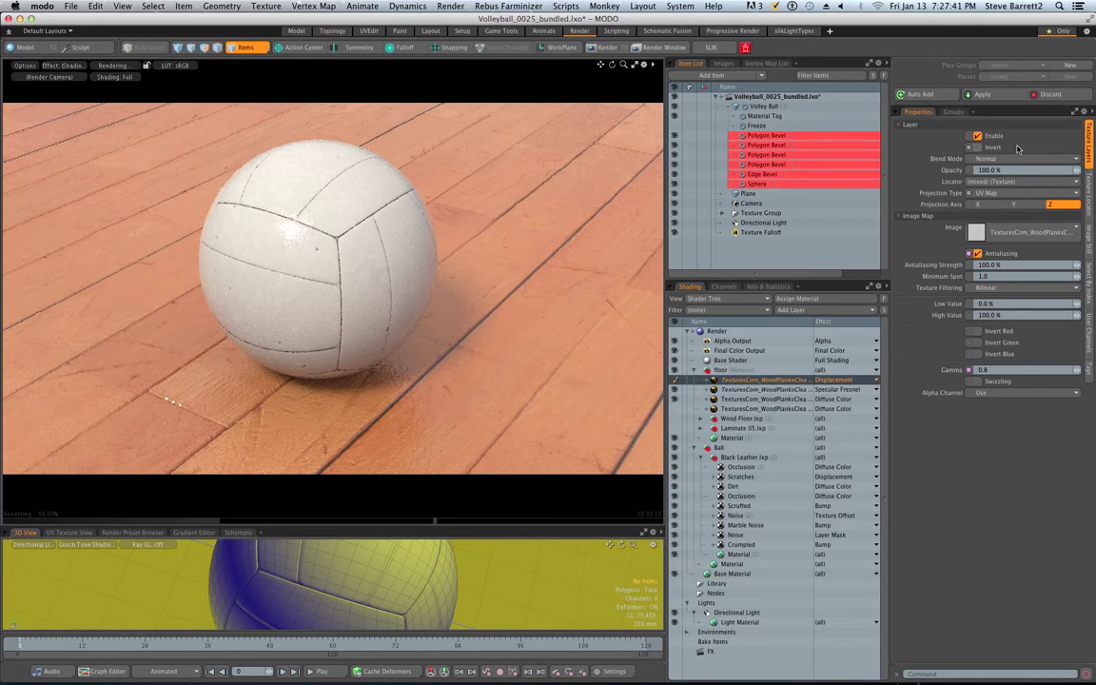
pyautogui.click(977, 148)
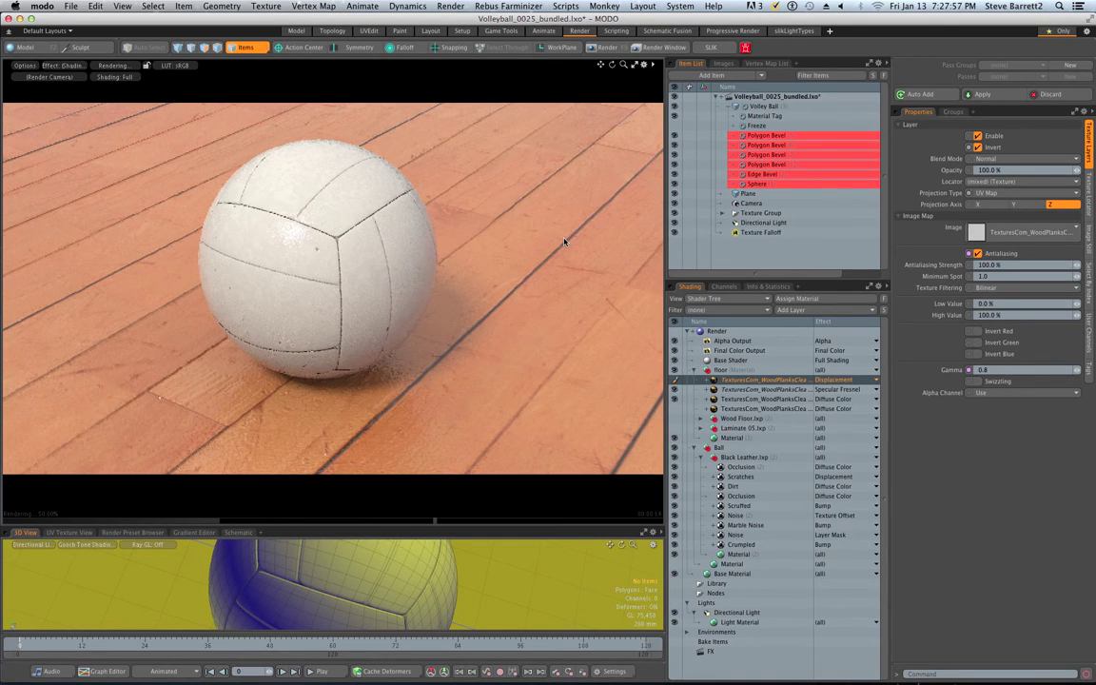
pyautogui.click(761, 372)
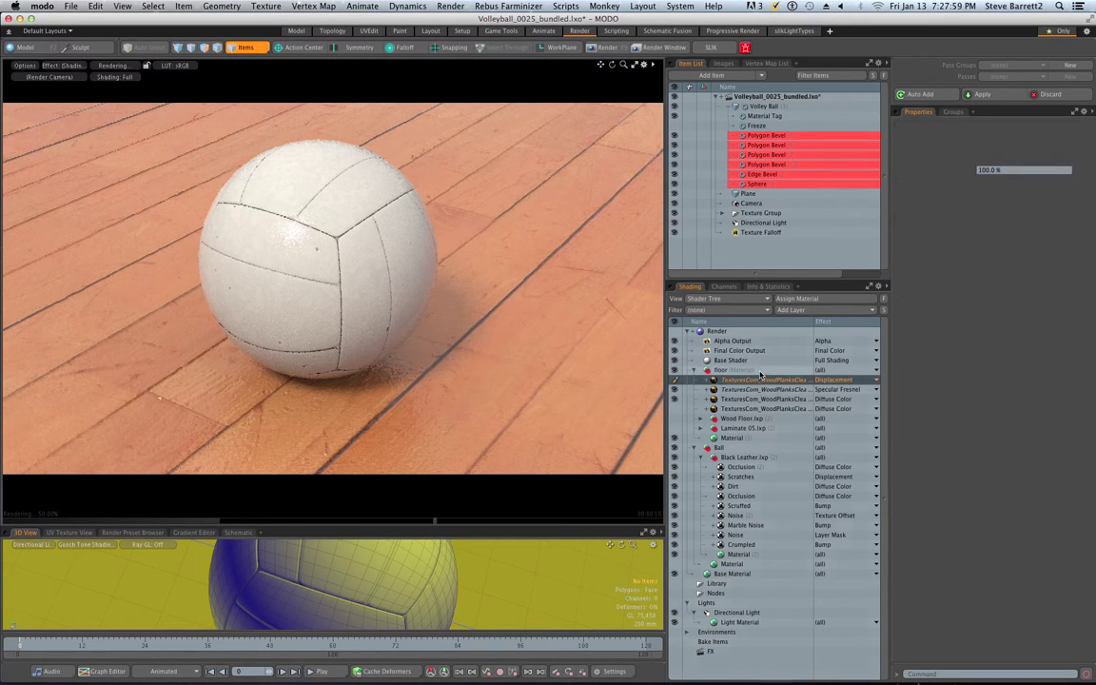
pyautogui.click(759, 372)
pyautogui.press('super+s')
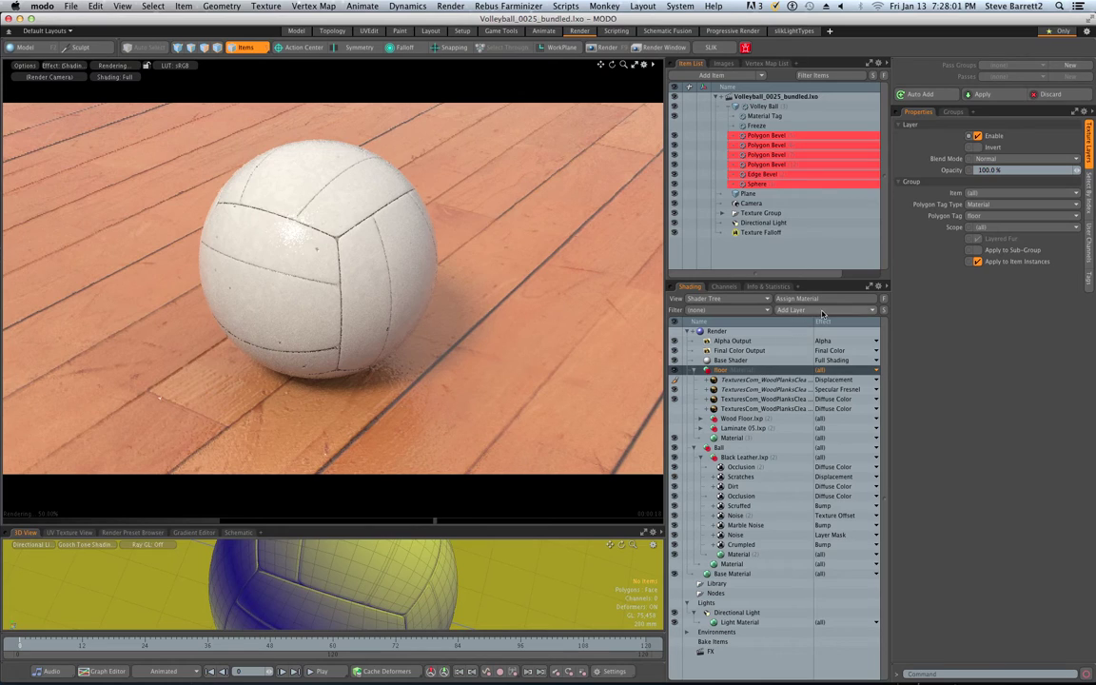
# Add a Variation Texture layer to the floor material group.
pyautogui.click(824, 311)
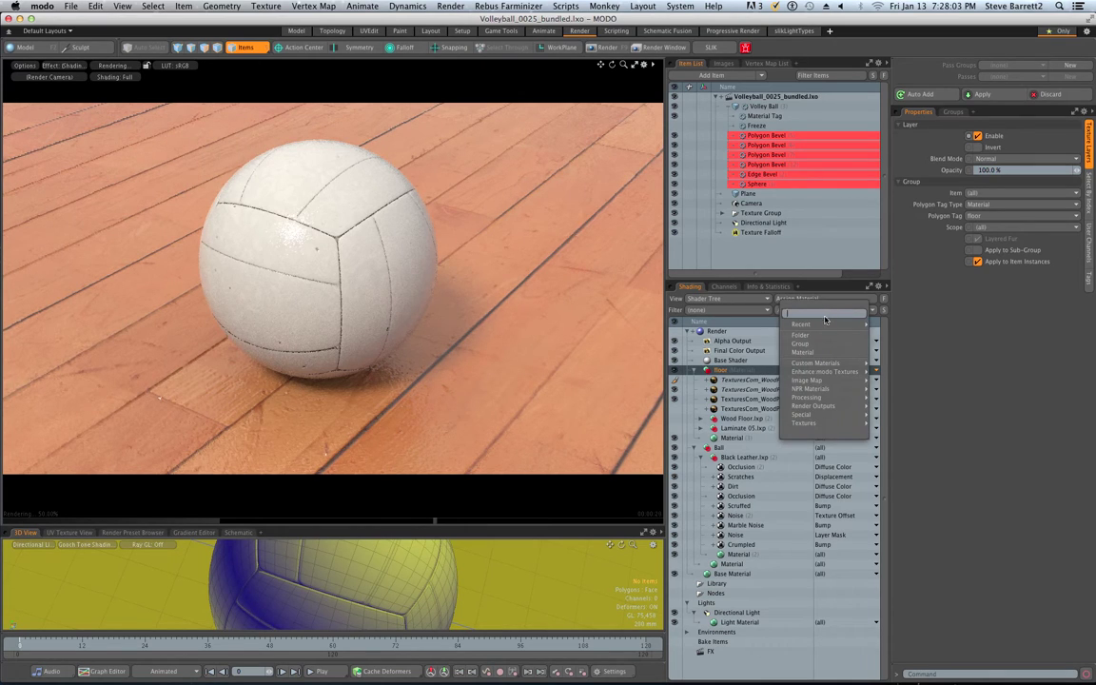
pyautogui.moveTo(824, 400)
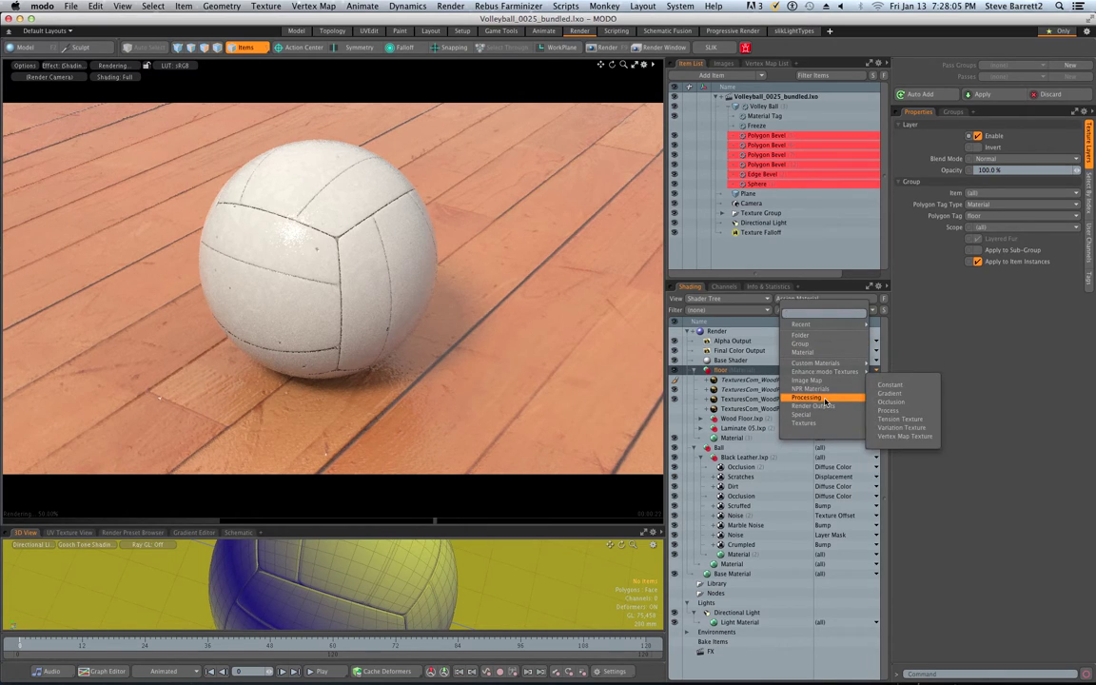
pyautogui.click(915, 429)
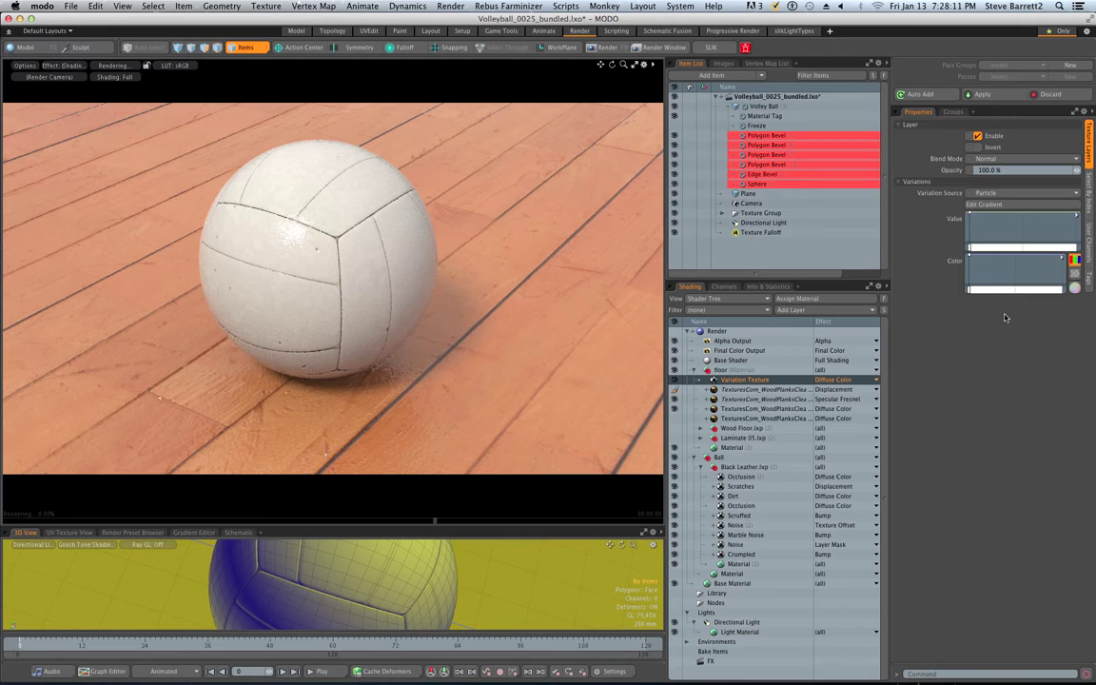
# Add a key near the end of the Variation Texture's color gradient and color it pale yellow, RGB 1.0, 0.94, 0.77.
pyautogui.click(1056, 289)
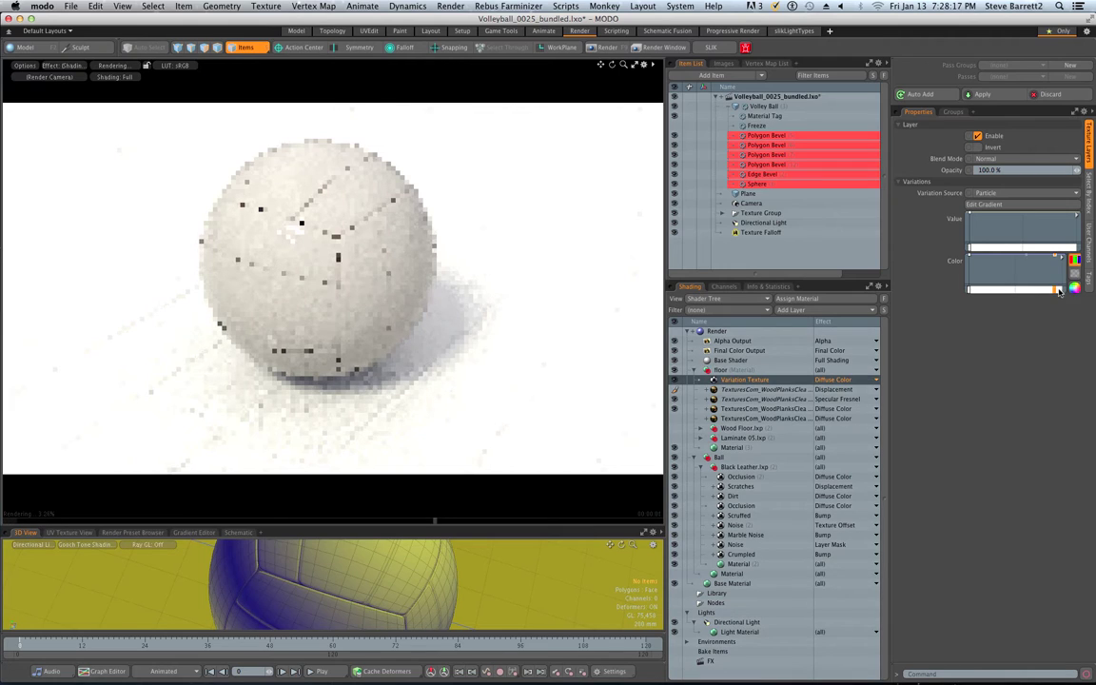
pyautogui.click(1075, 290)
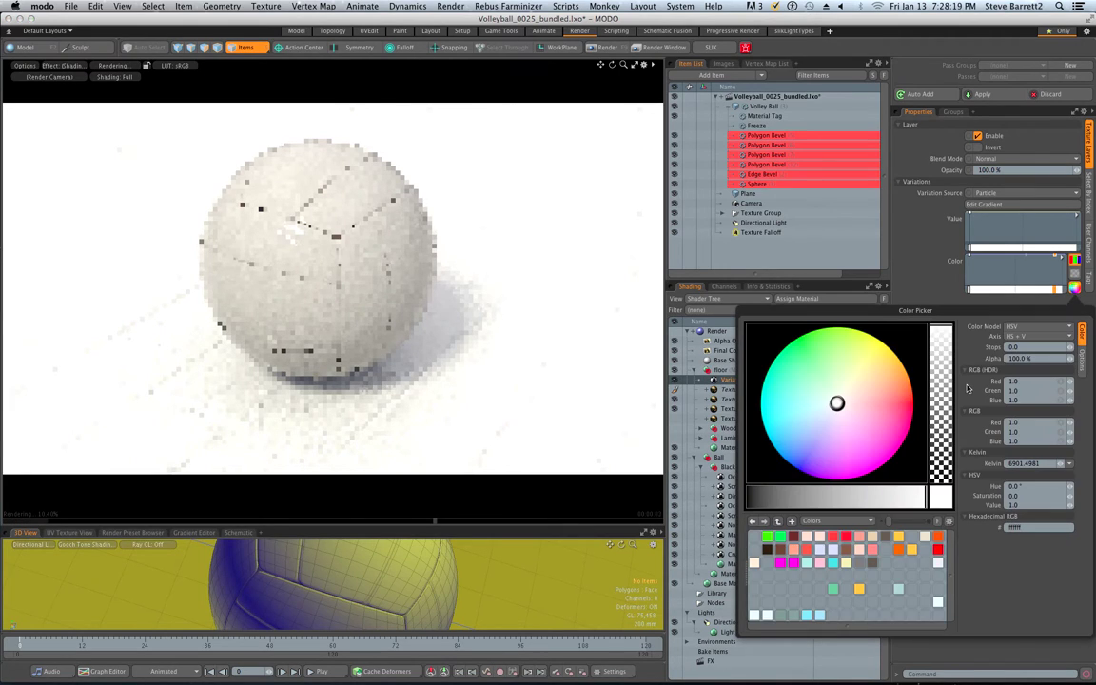
pyautogui.click(862, 381)
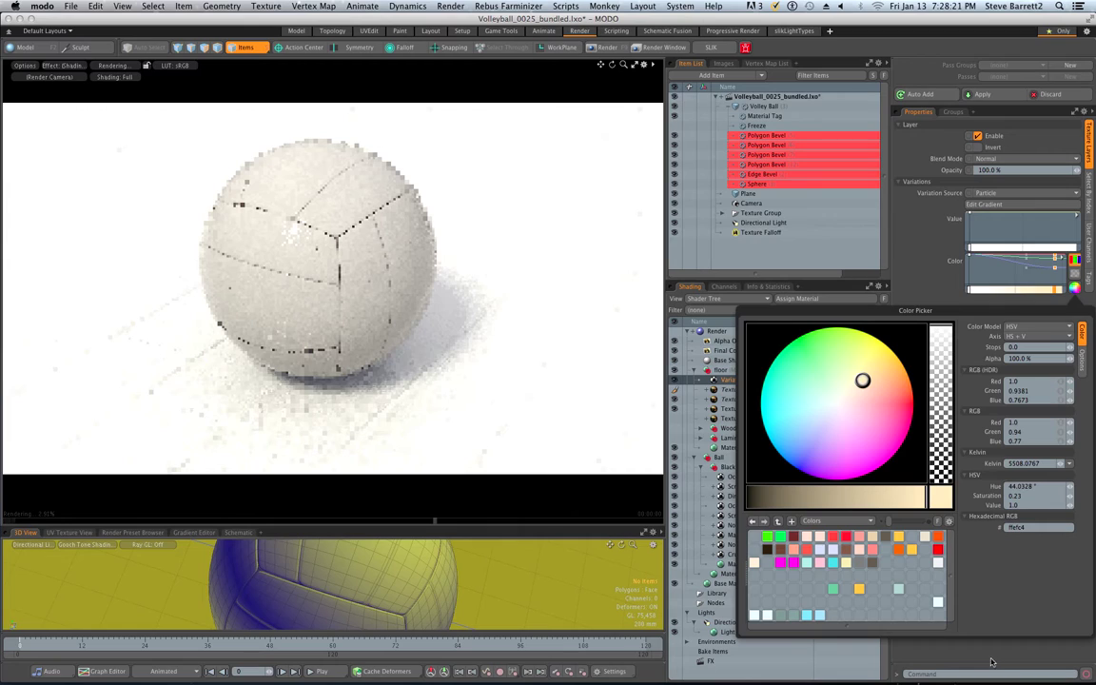
# Set the first key of the Variation Texture's color gradient to a pale peach, RGB 1.0, 0.86, 0.76.
pyautogui.click(1003, 295)
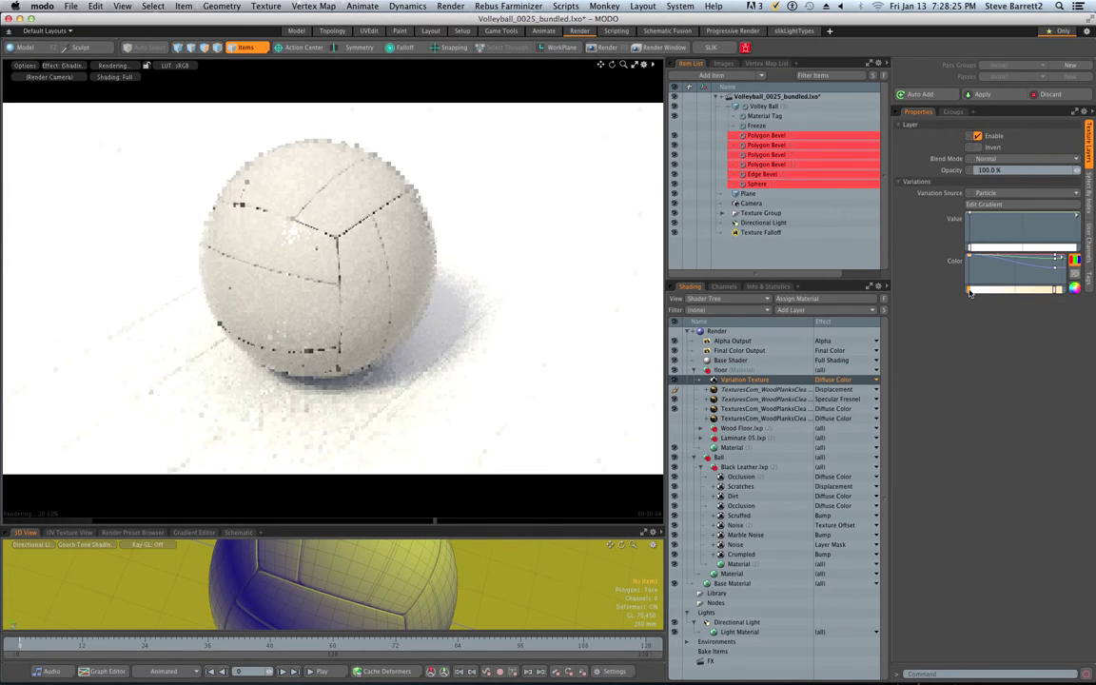
pyautogui.click(1076, 288)
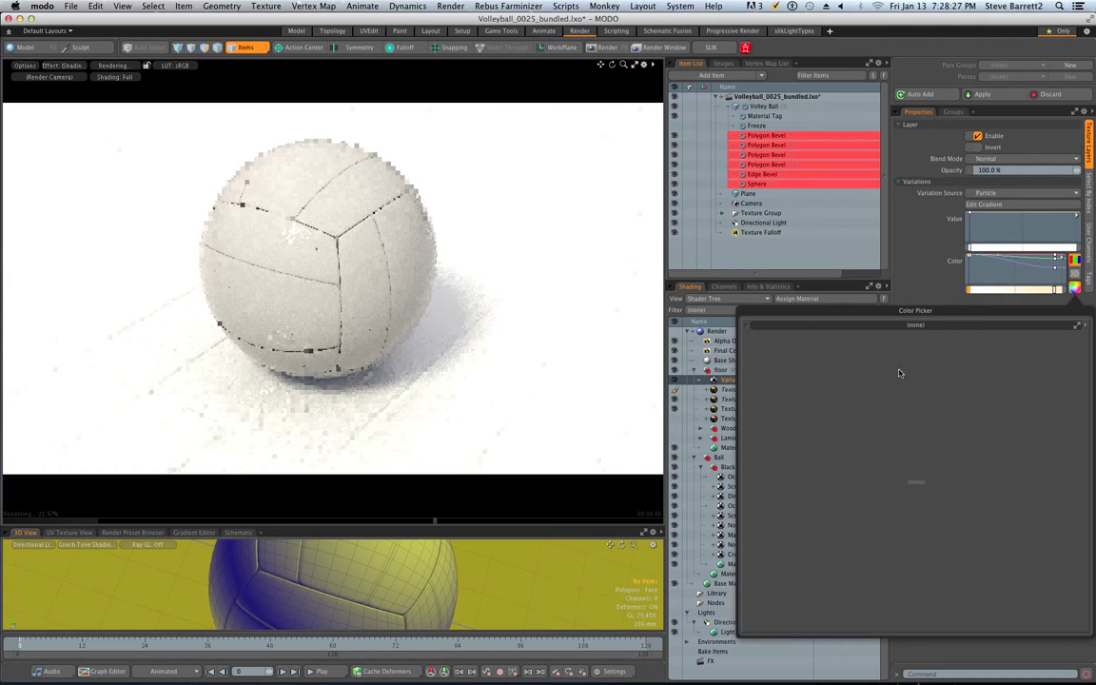
pyautogui.click(869, 388)
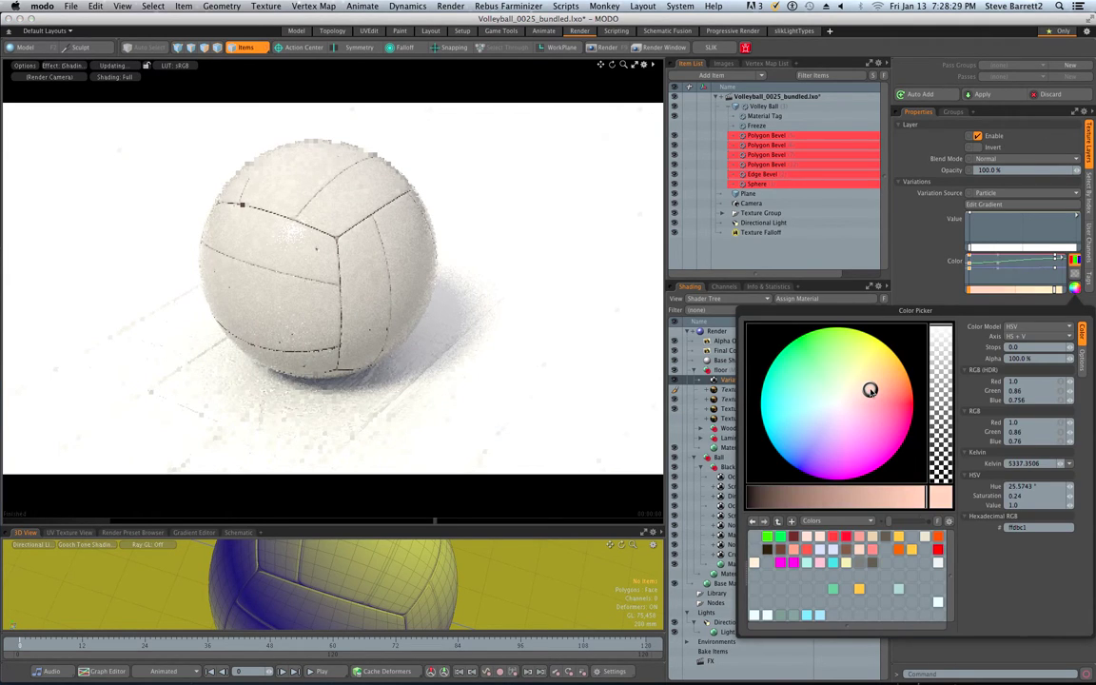
# Add a middle key to the Variation Texture's color gradient and color it muted tan, RGB 0.68, 0.58, 0.48.
pyautogui.middleClick(996, 292)
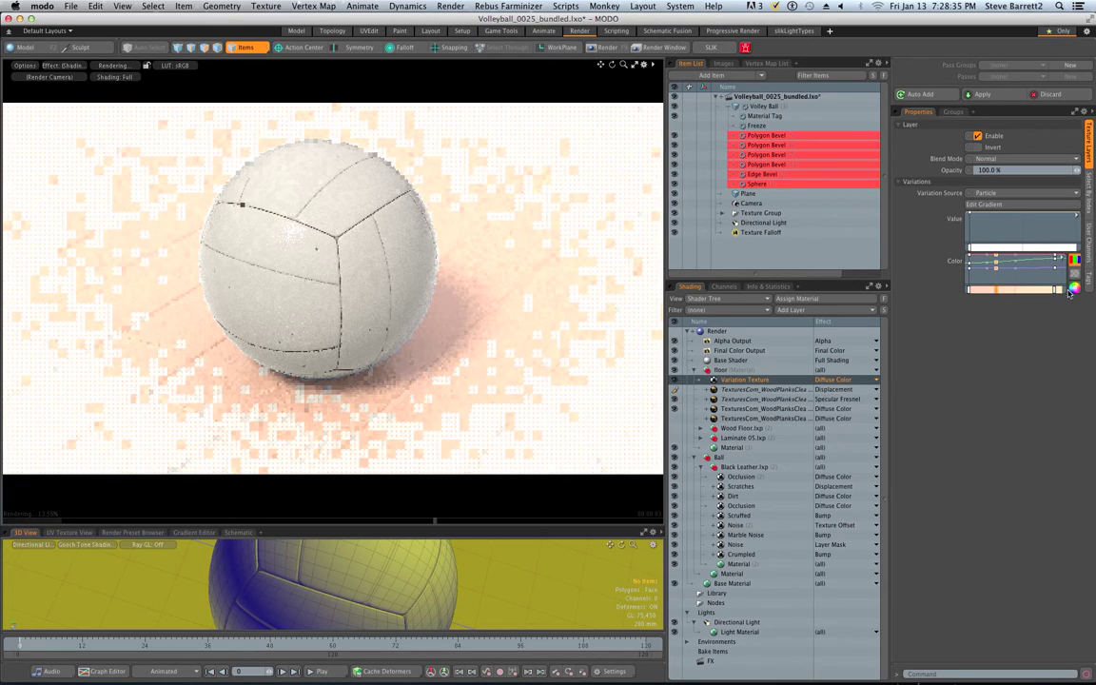
pyautogui.click(1073, 289)
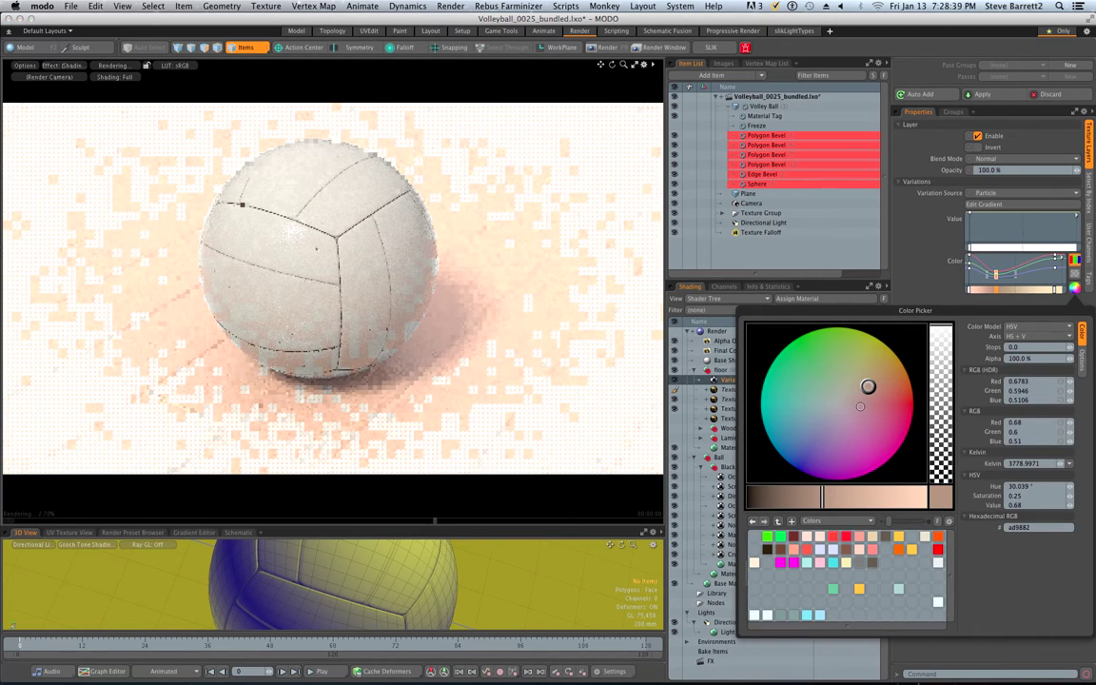
pyautogui.moveTo(869, 387); pyautogui.dragTo(874, 385)
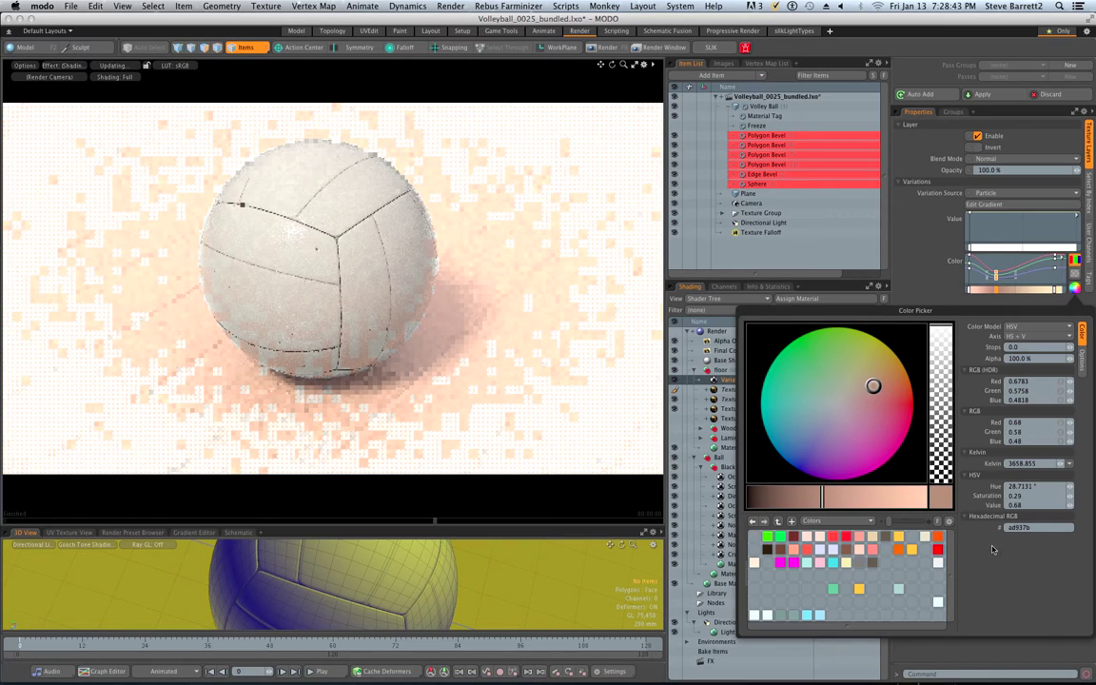
pyautogui.press('Escape')
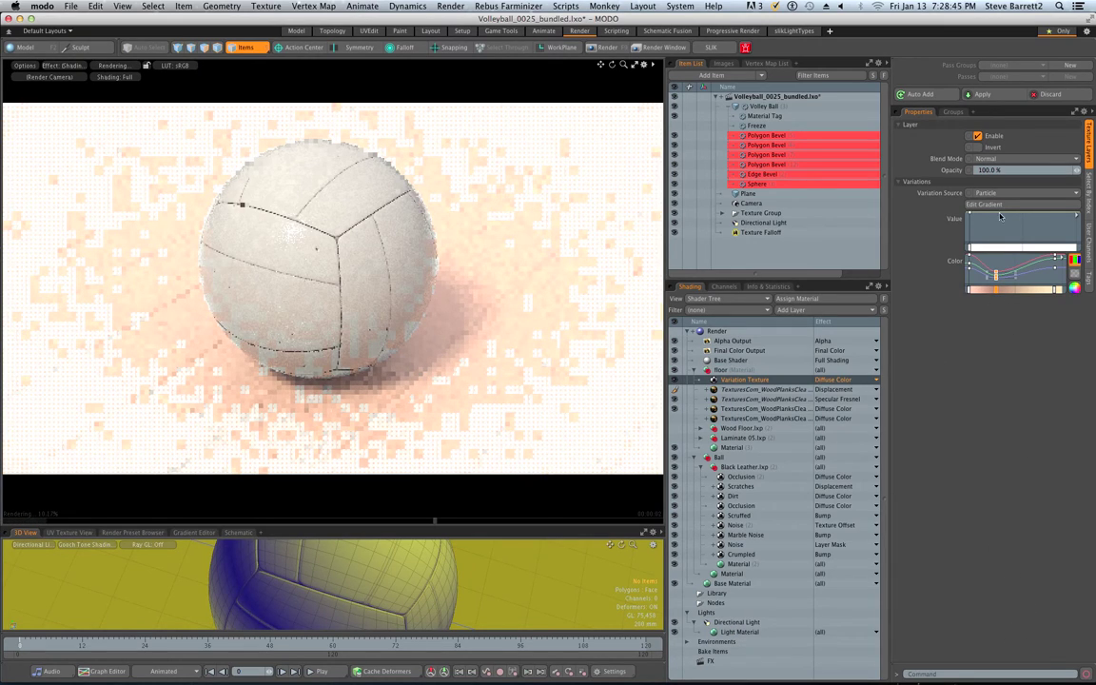
# Try the Variation Texture in Add and Multiply blend modes, with its opacity set to 11%.
pyautogui.click(990, 158)
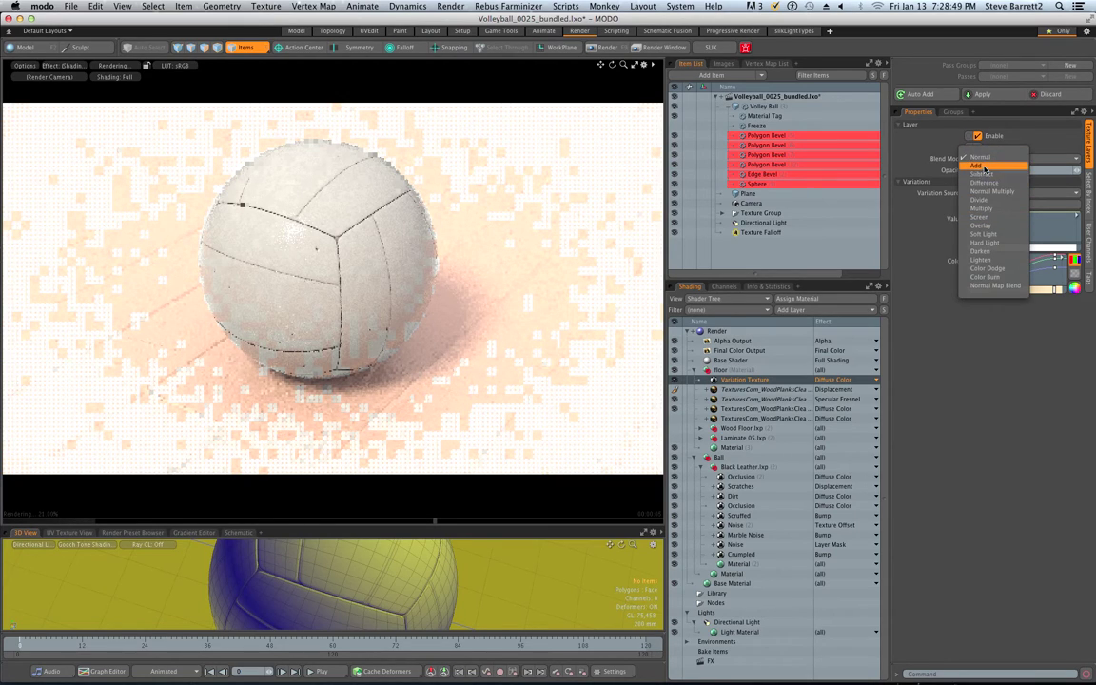
pyautogui.click(988, 166)
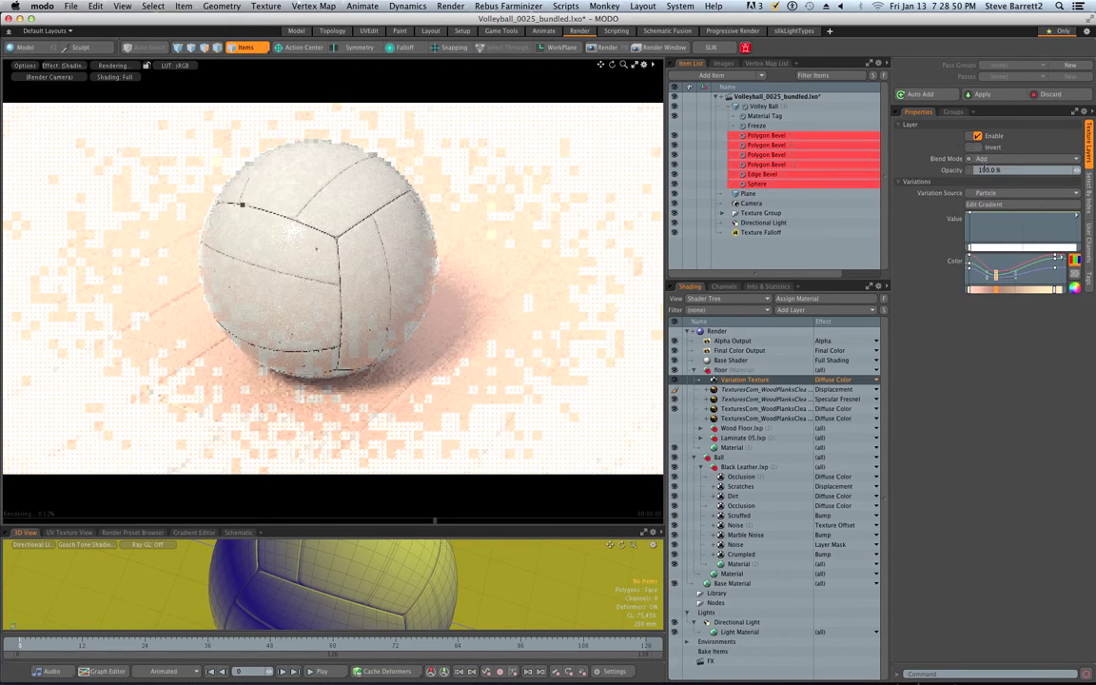
pyautogui.click(989, 158)
pyautogui.click(991, 204)
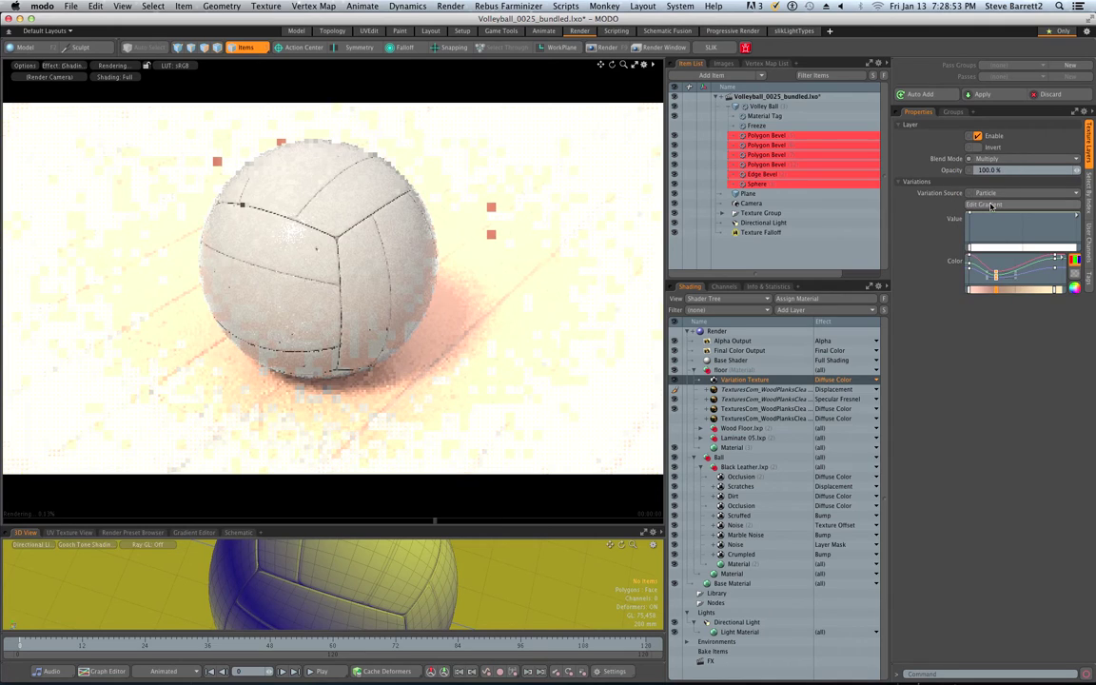
pyautogui.click(989, 170)
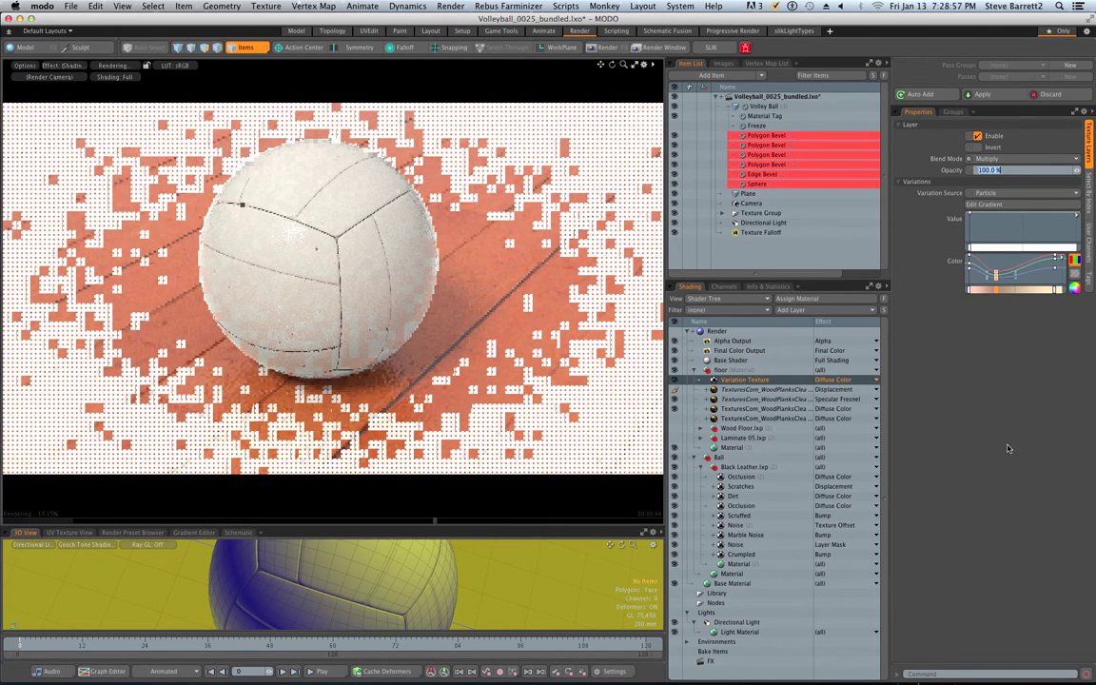
pyautogui.write('11')
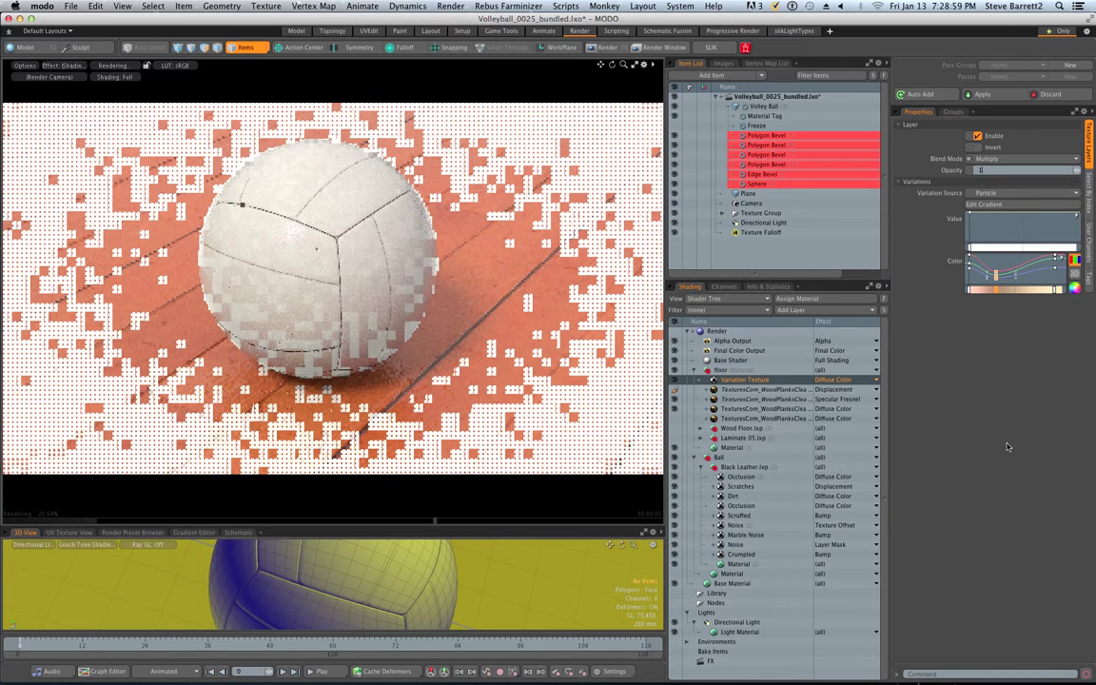
pyautogui.press('Return')
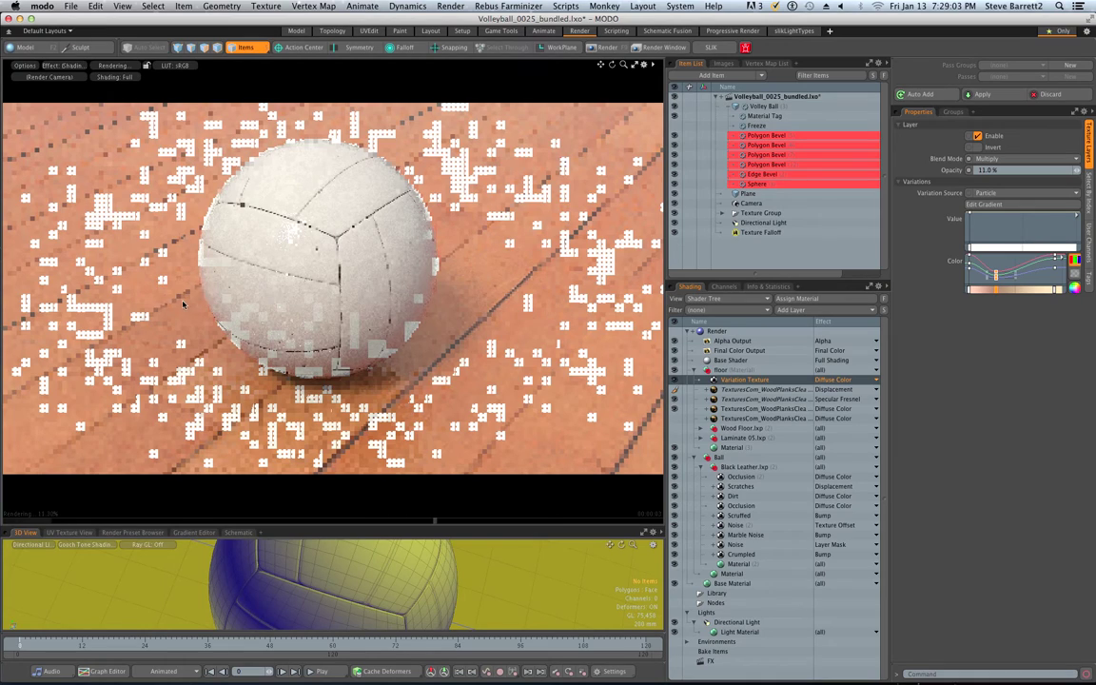
# Set the Variation Texture's blend mode to Overlay and its opacity to 5%.
pyautogui.click(990, 169)
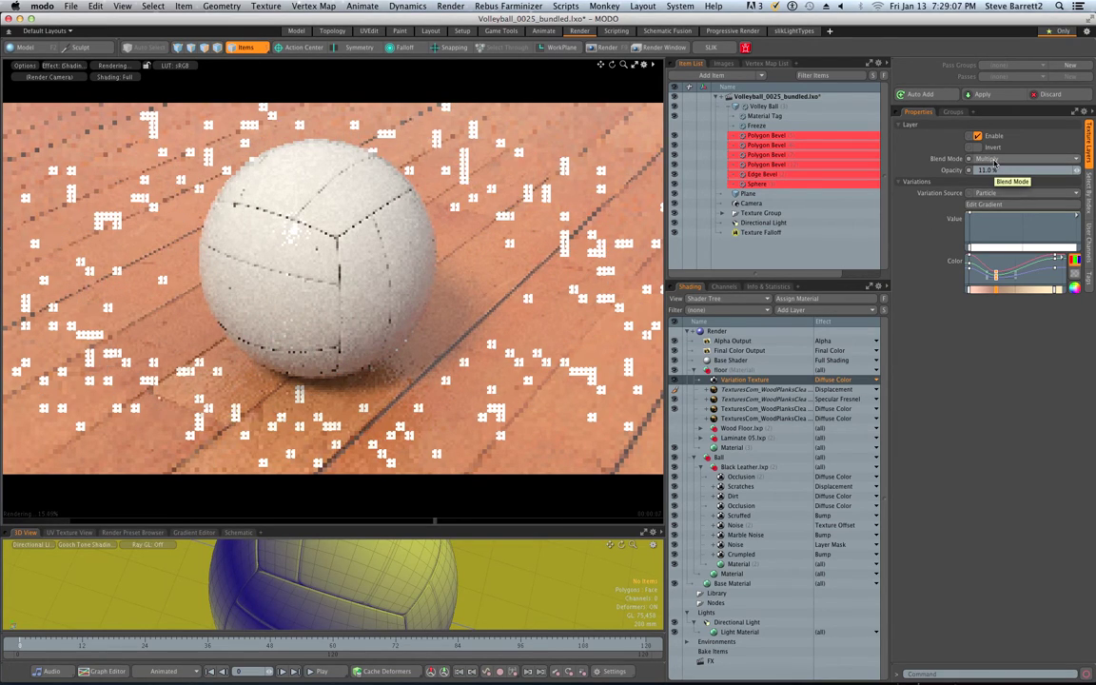
pyautogui.click(995, 163)
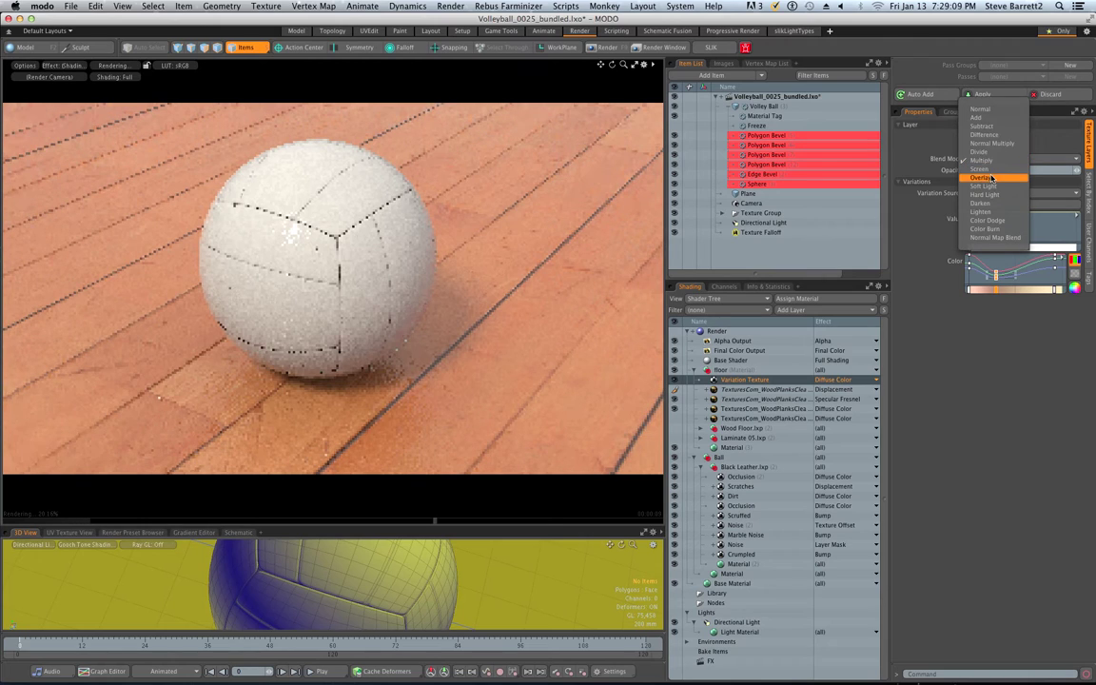
pyautogui.click(991, 176)
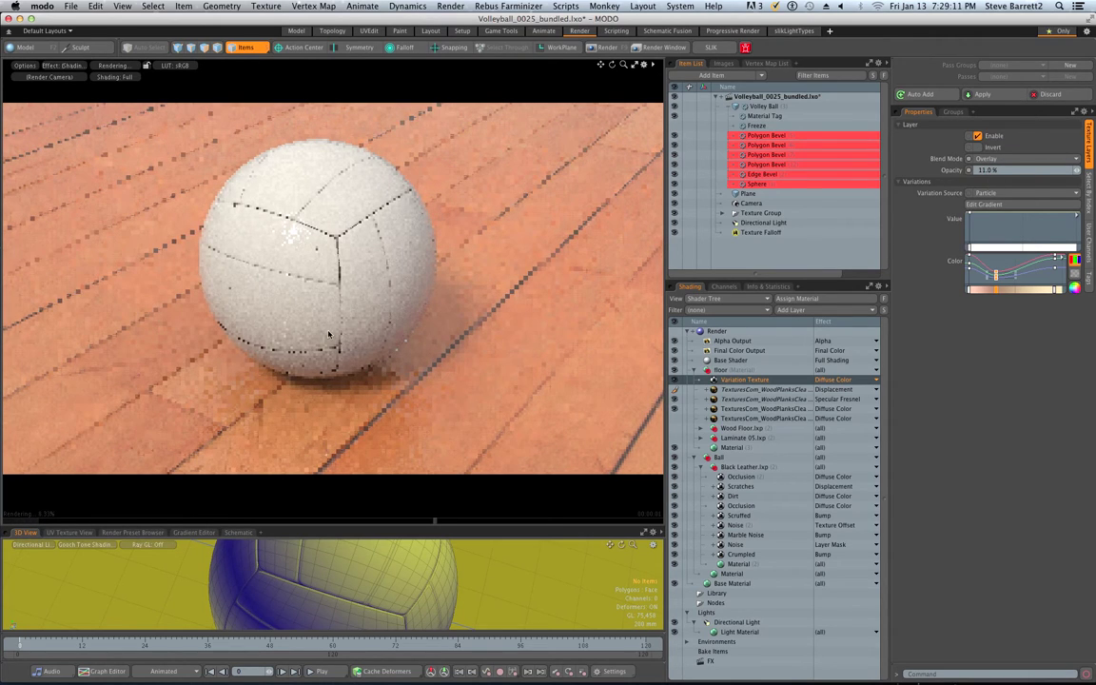
pyautogui.click(990, 170)
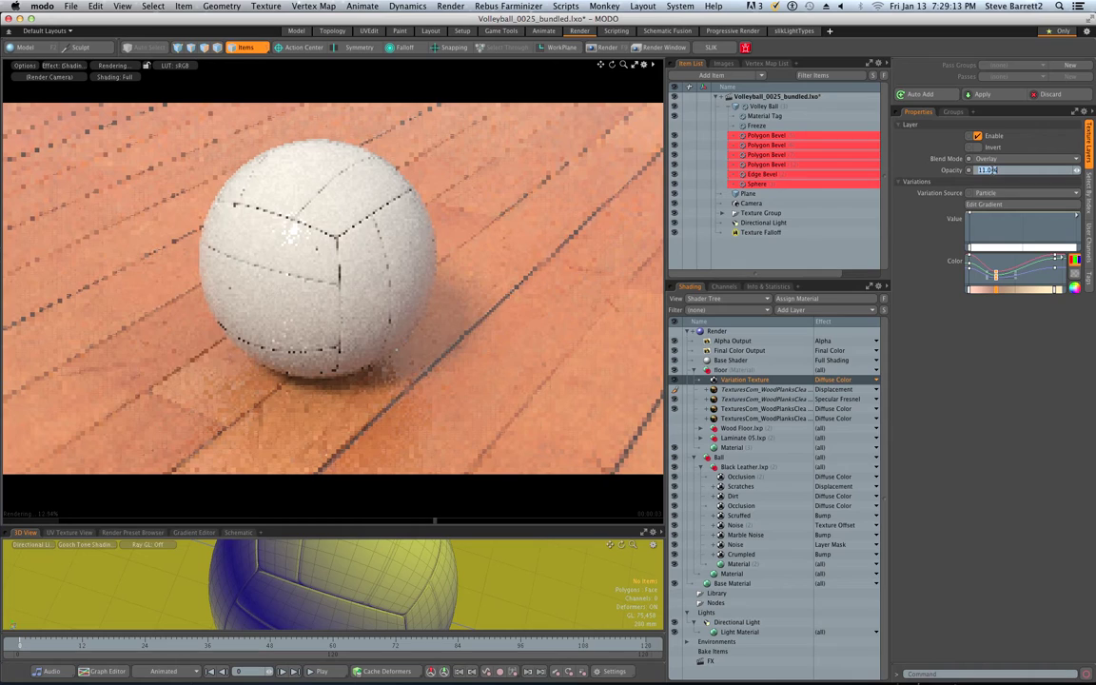
pyautogui.write('5')
pyautogui.press('Return')
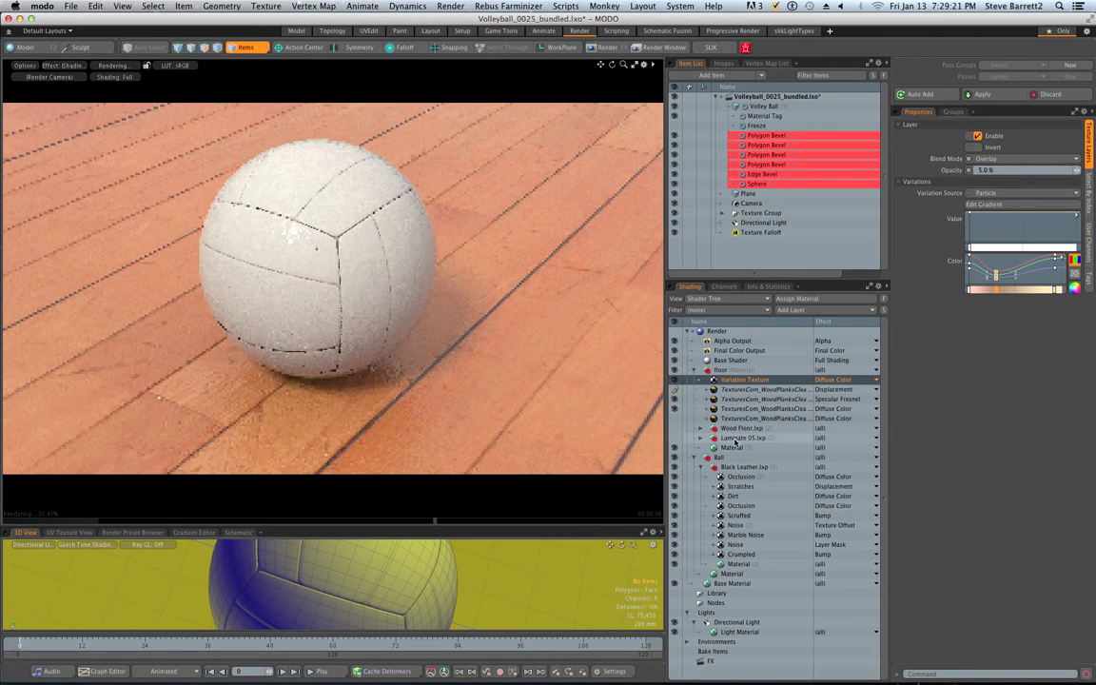
# Set the floor material's specular amount to 11% and its roughness to 44%.
pyautogui.click(732, 447)
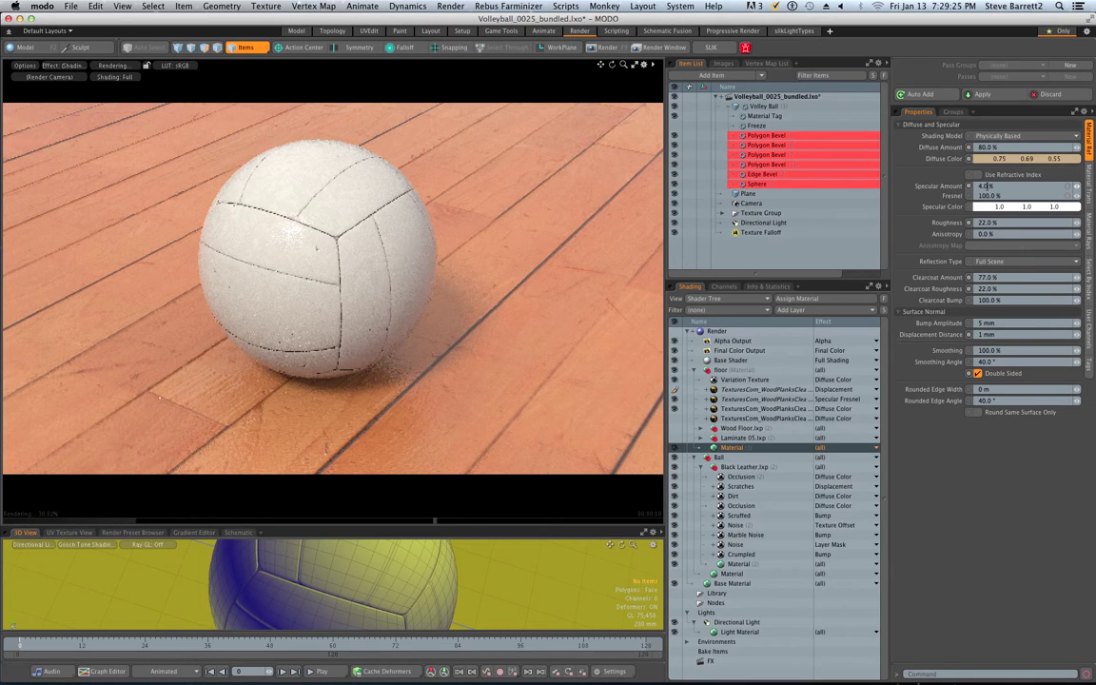
pyautogui.write('11')
pyautogui.press('Return')
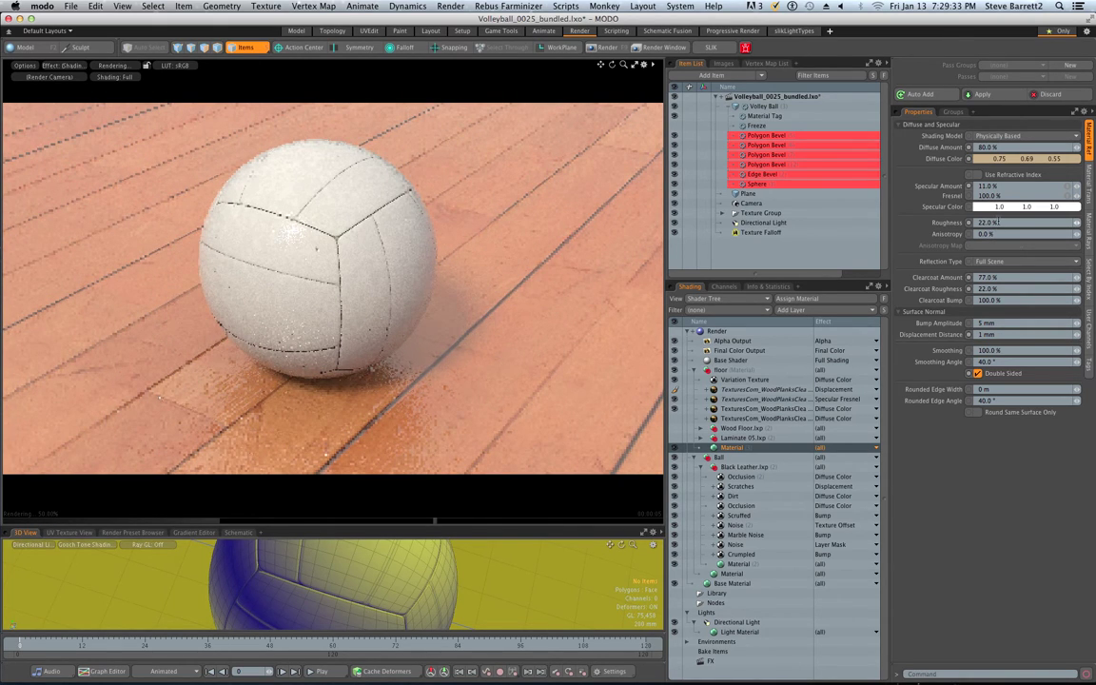
pyautogui.write('44')
pyautogui.press('Return')
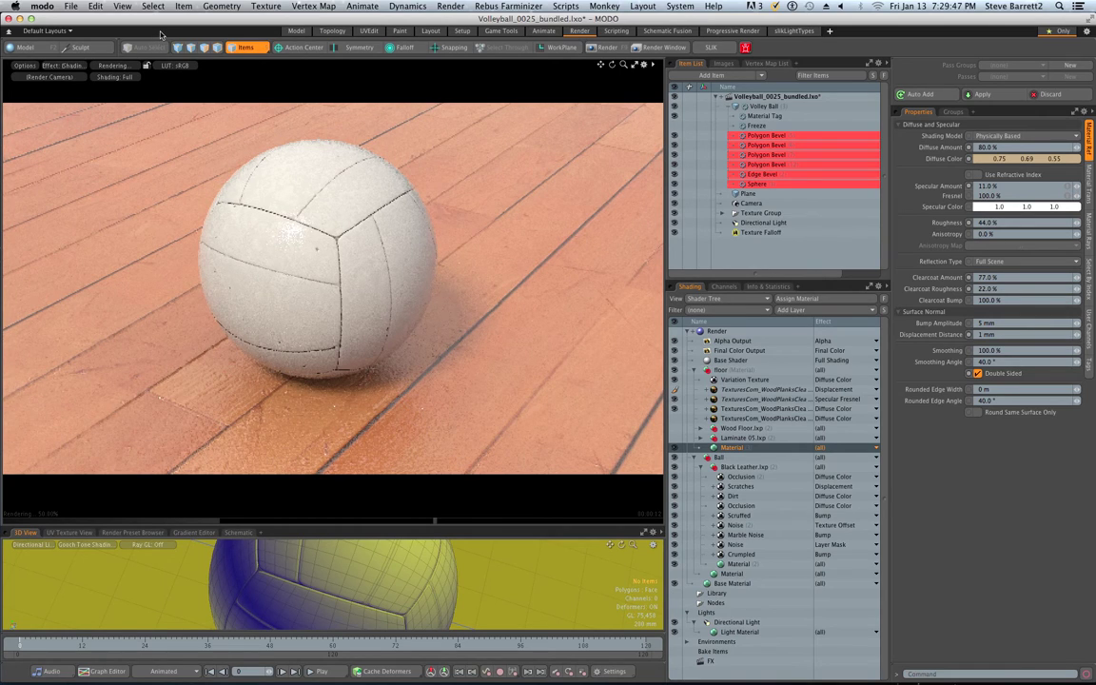
# Set the floor material's roughness to 11% and save the scene.
pyautogui.click(991, 222)
pyautogui.write('11')
pyautogui.press('Return')
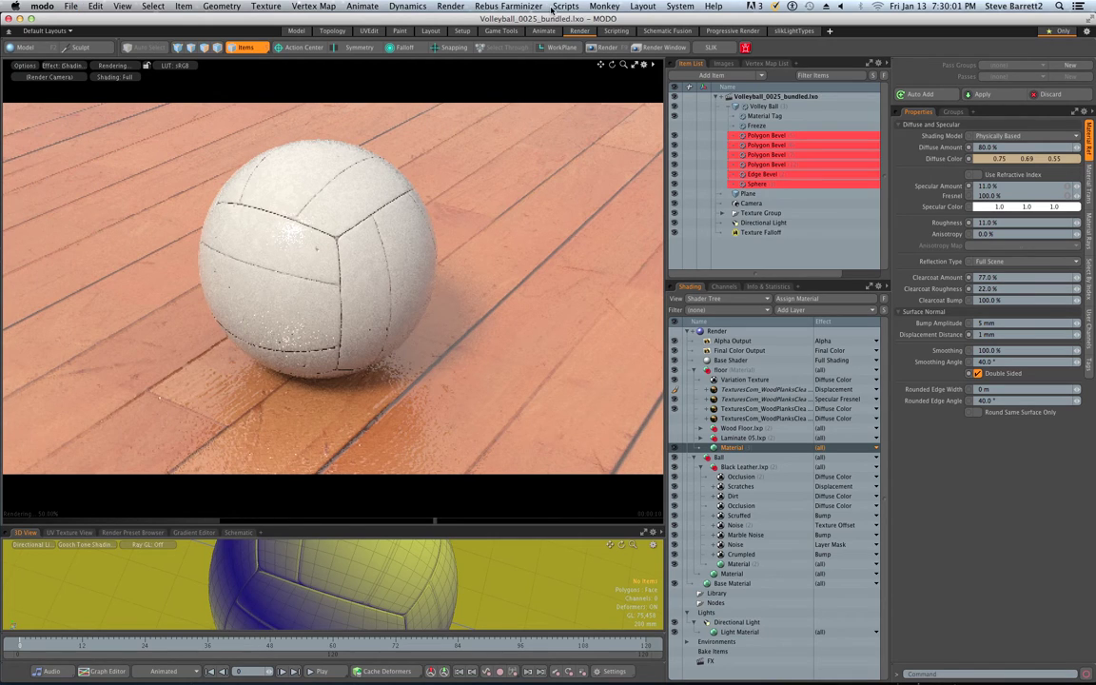
# Start a full render of the volleyball scene.
pyautogui.click(453, 7)
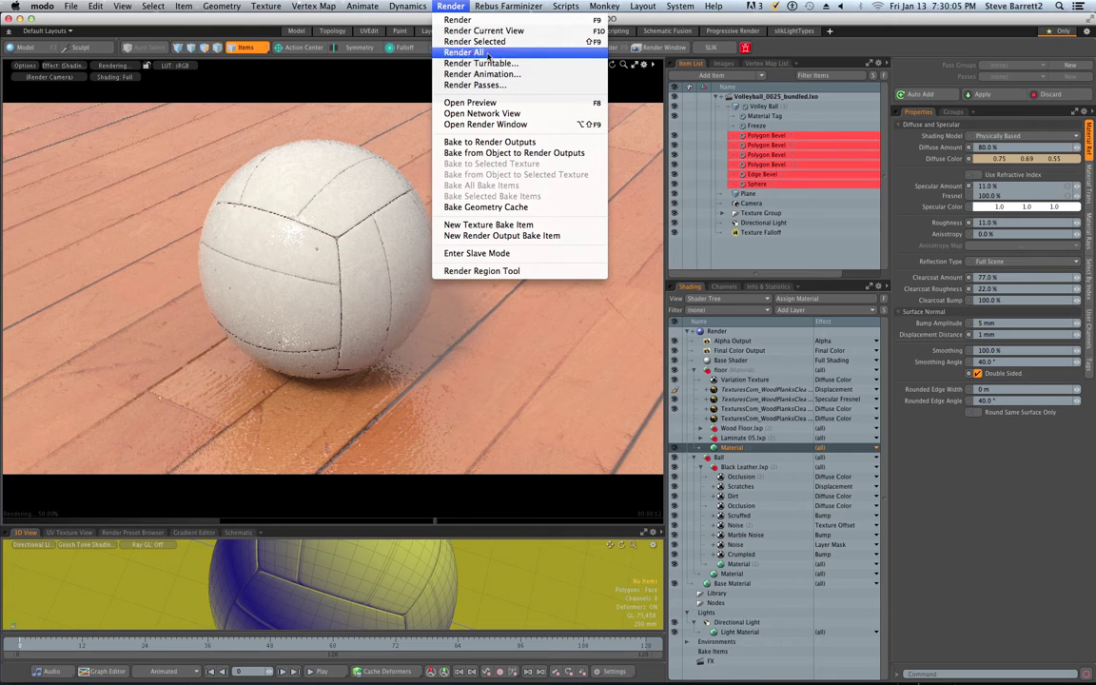
pyautogui.click(468, 20)
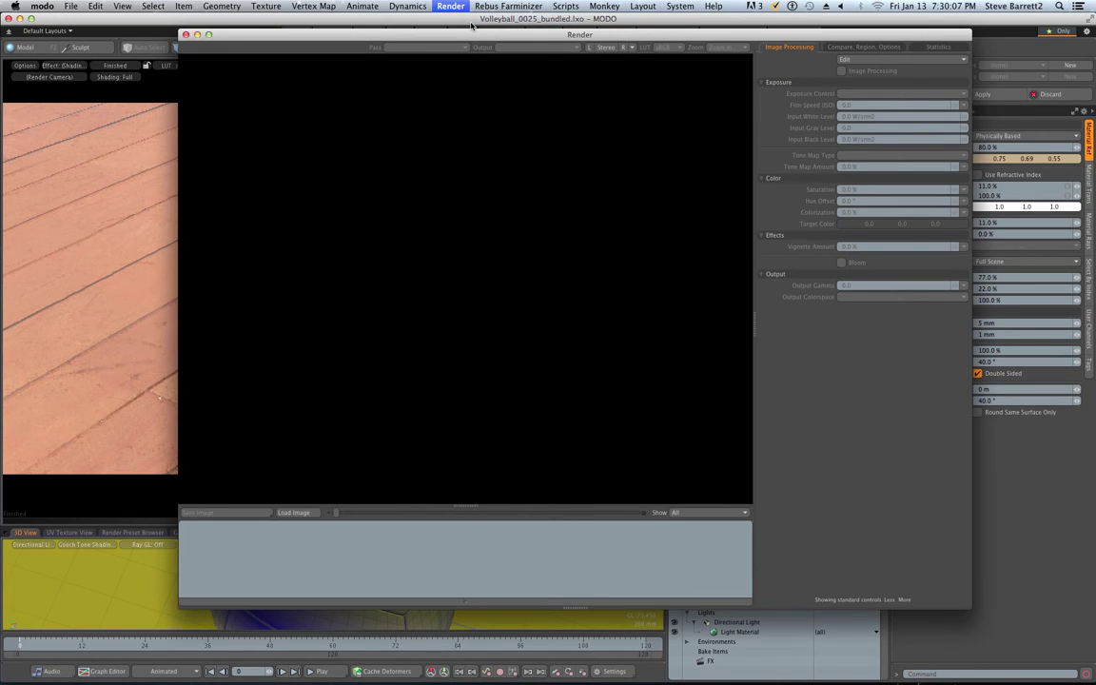
pyautogui.moveTo(473, 35); pyautogui.dragTo(387, 47)
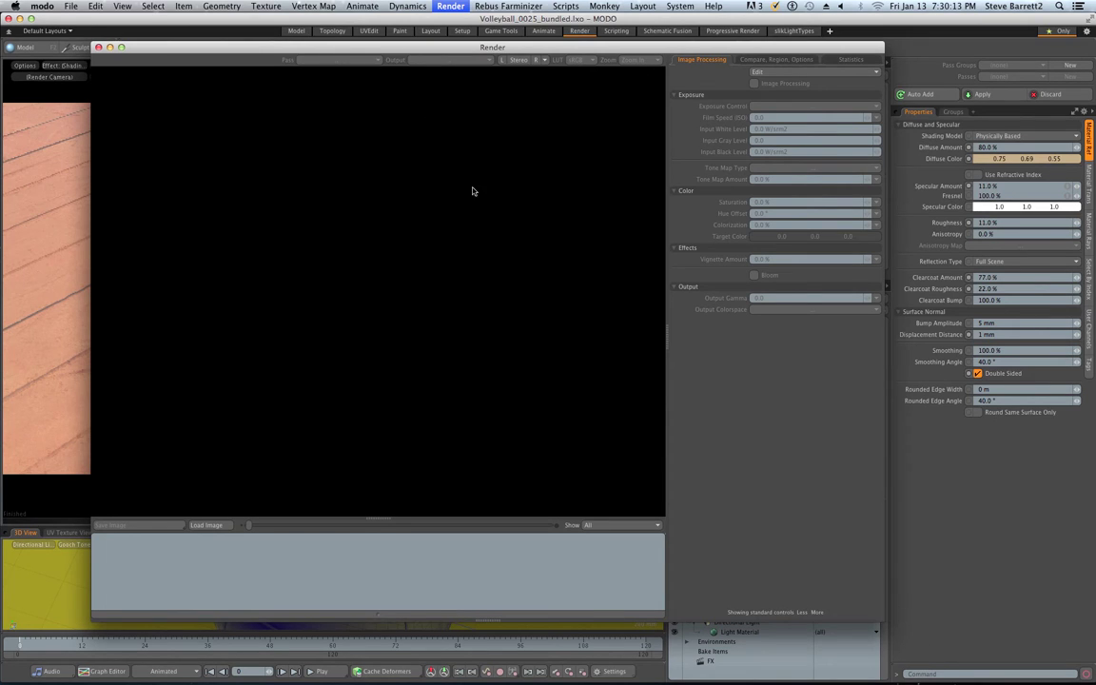
pyautogui.moveTo(324, 49); pyautogui.dragTo(325, 35)
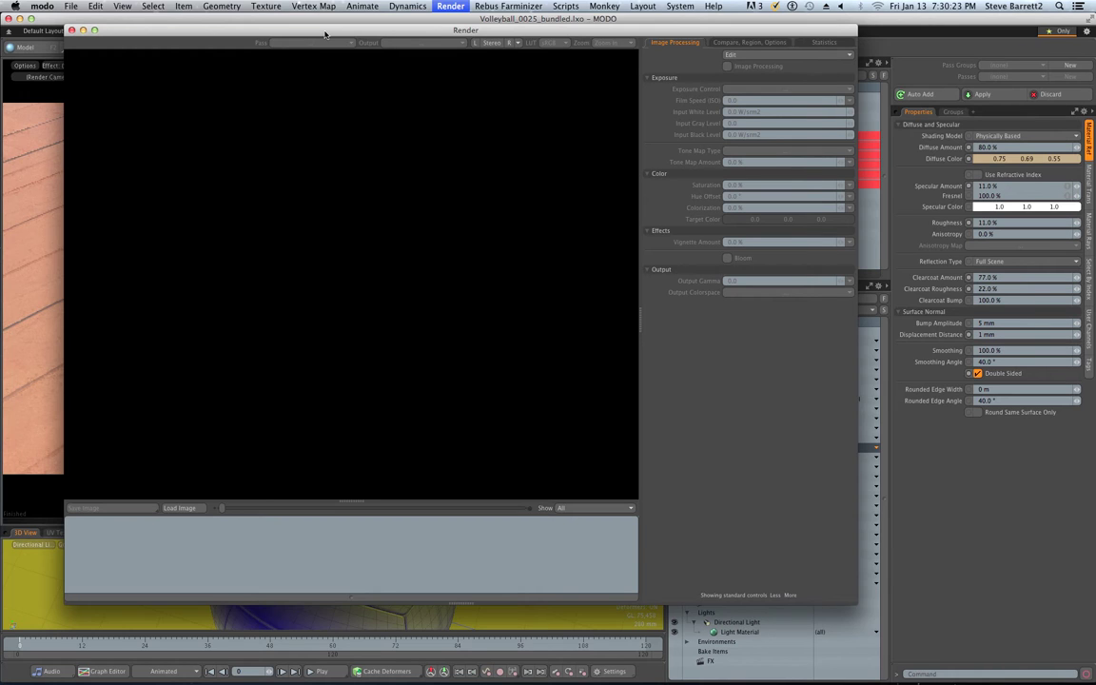
pyautogui.moveTo(325, 36); pyautogui.dragTo(371, 31)
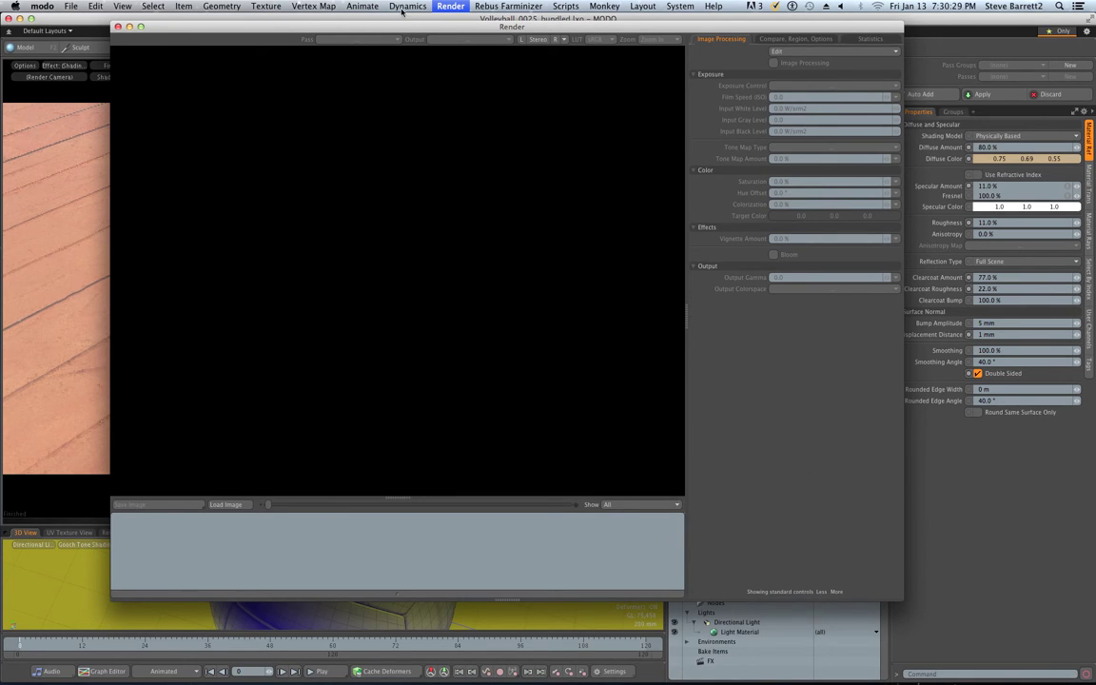
pyautogui.moveTo(409, 27); pyautogui.dragTo(480, 18)
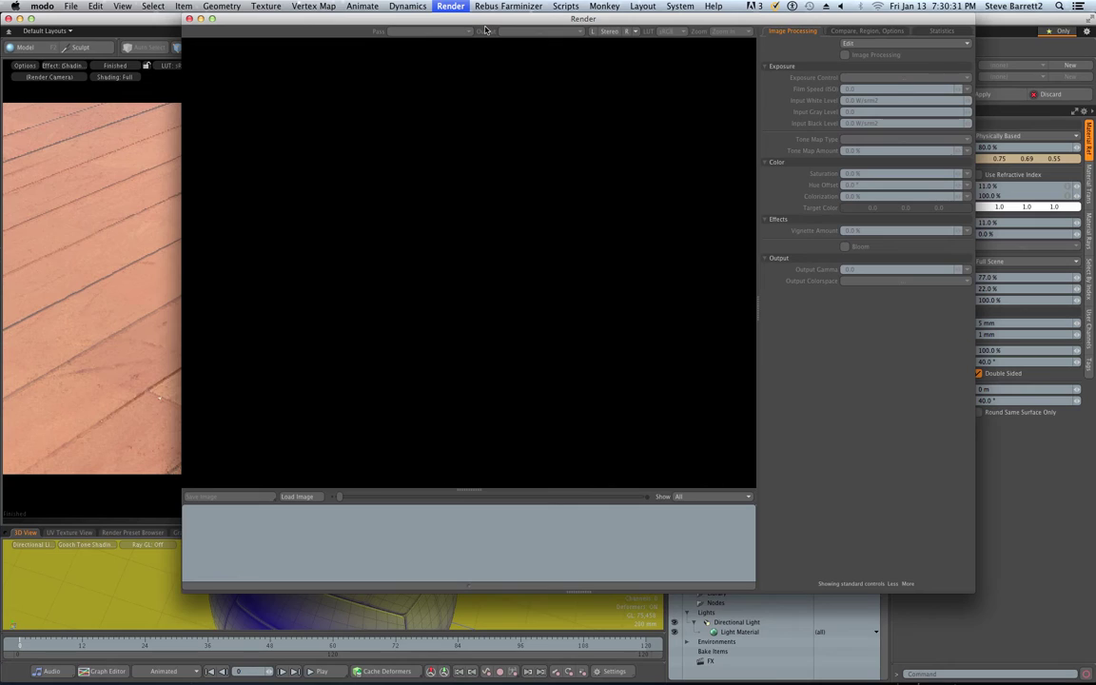
pyautogui.press('super+Tab')
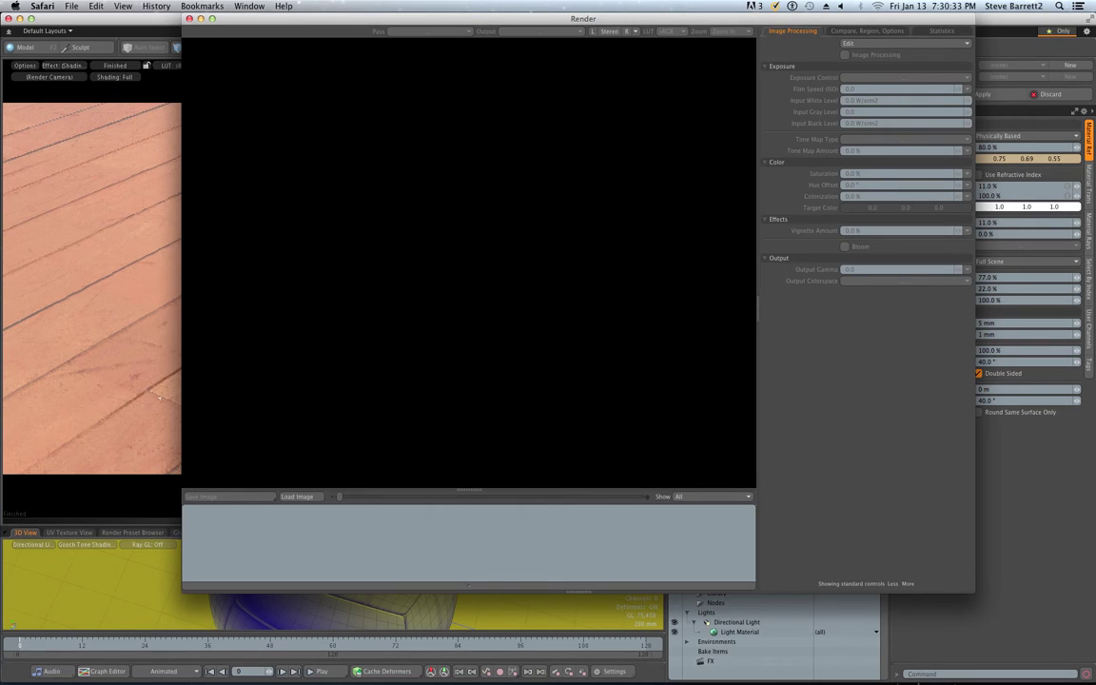
pyautogui.press('super+Tab')
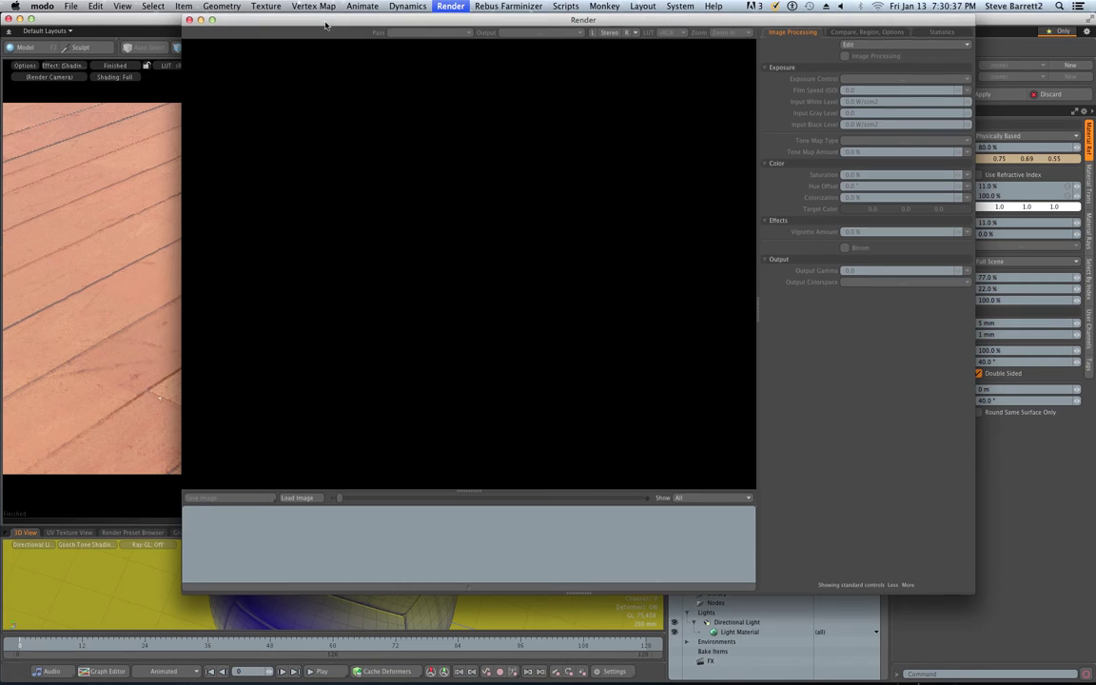
pyautogui.moveTo(291, 21); pyautogui.dragTo(272, 42)
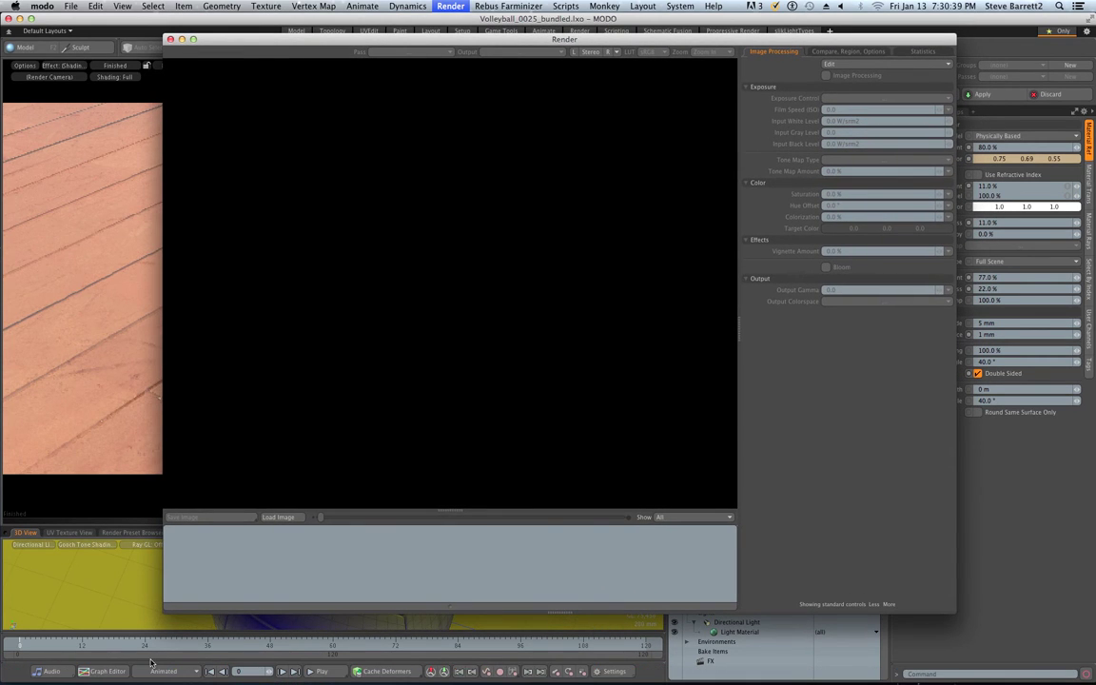
pyautogui.moveTo(382, 47); pyautogui.dragTo(321, 34)
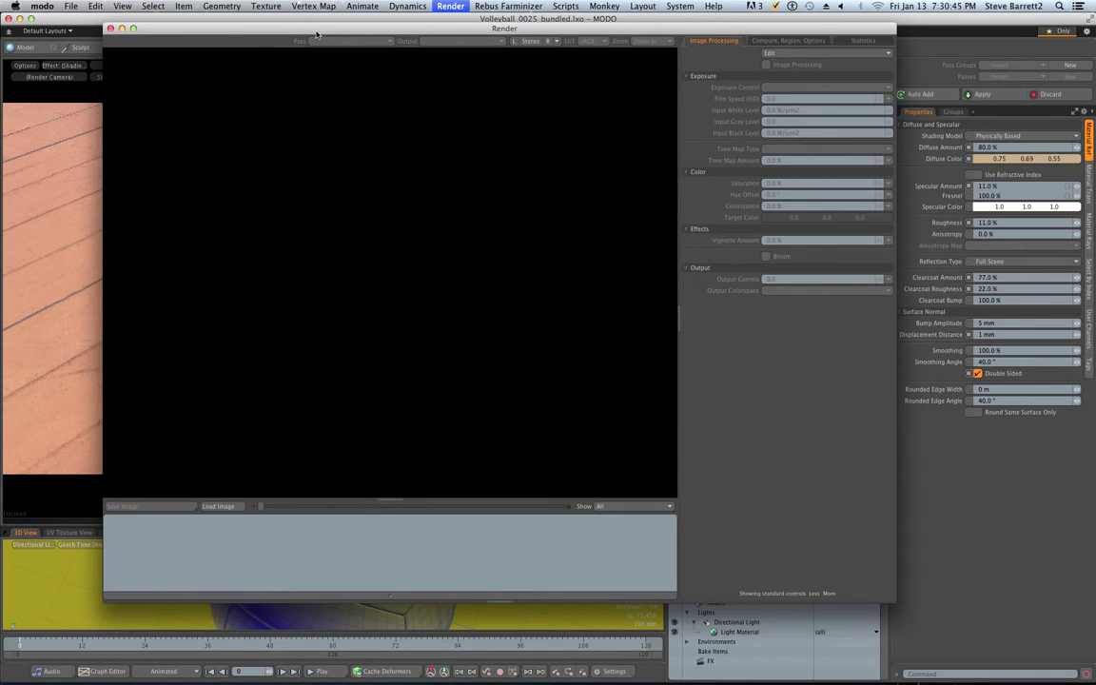
pyautogui.moveTo(304, 30)
pyautogui.mouseDown()
pyautogui.moveTo(545, 308)
pyautogui.moveTo(560, 431)
pyautogui.moveTo(518, 440)
pyautogui.moveTo(282, 578)
pyautogui.mouseUp()
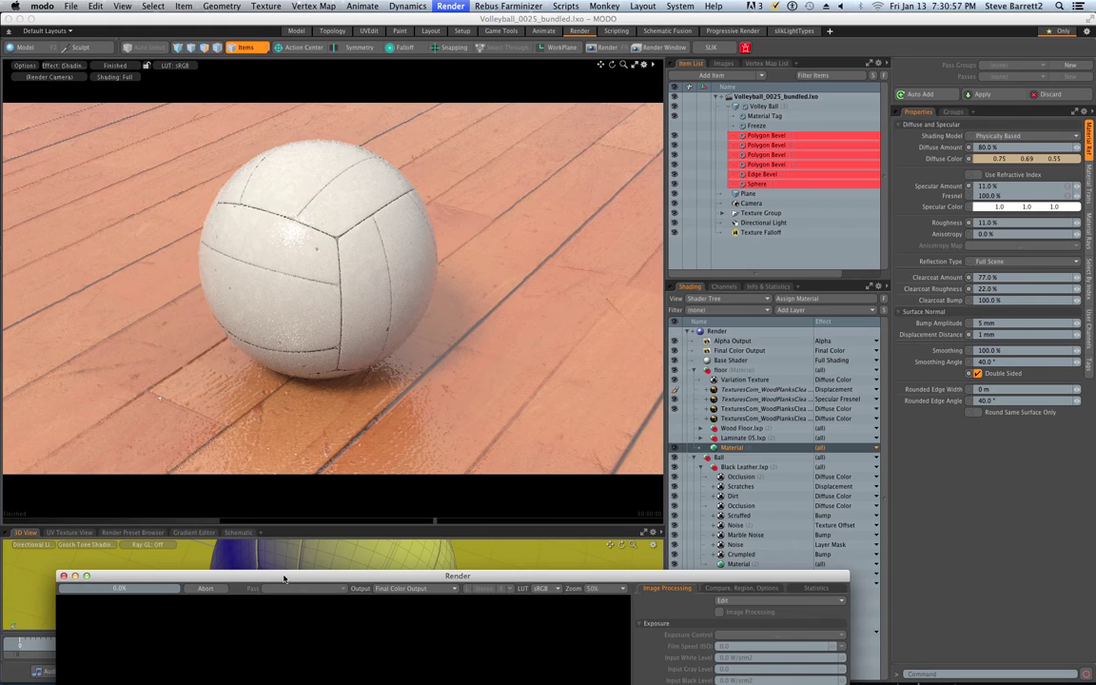
pyautogui.moveTo(284, 578); pyautogui.dragTo(327, 166)
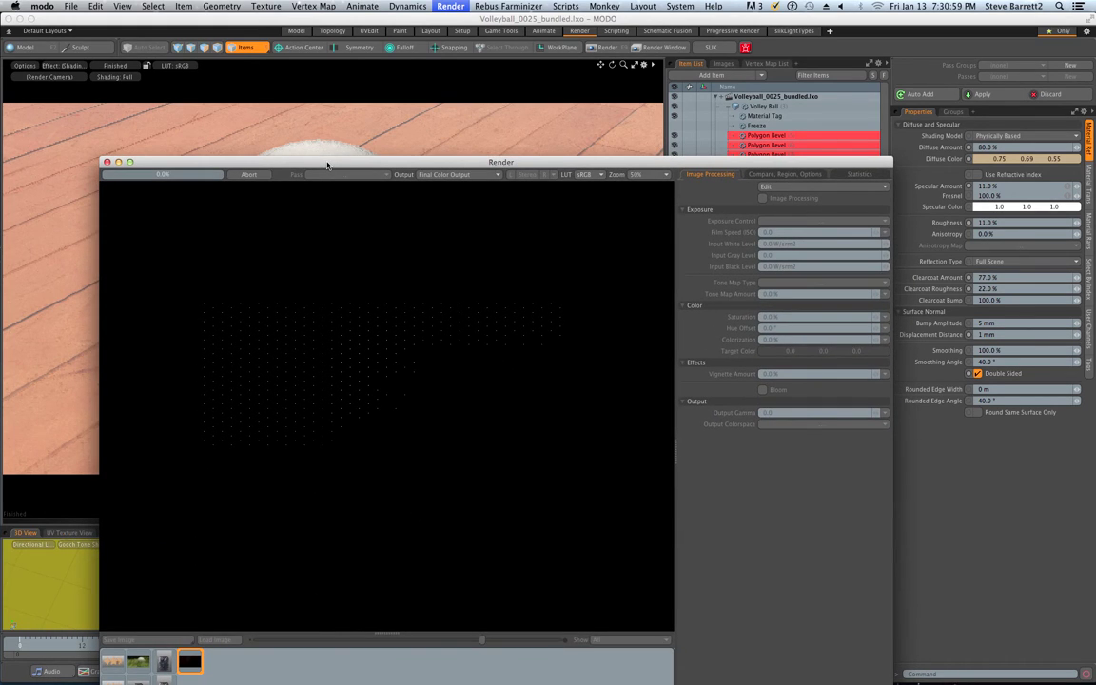
pyautogui.moveTo(252, 162); pyautogui.dragTo(256, 114)
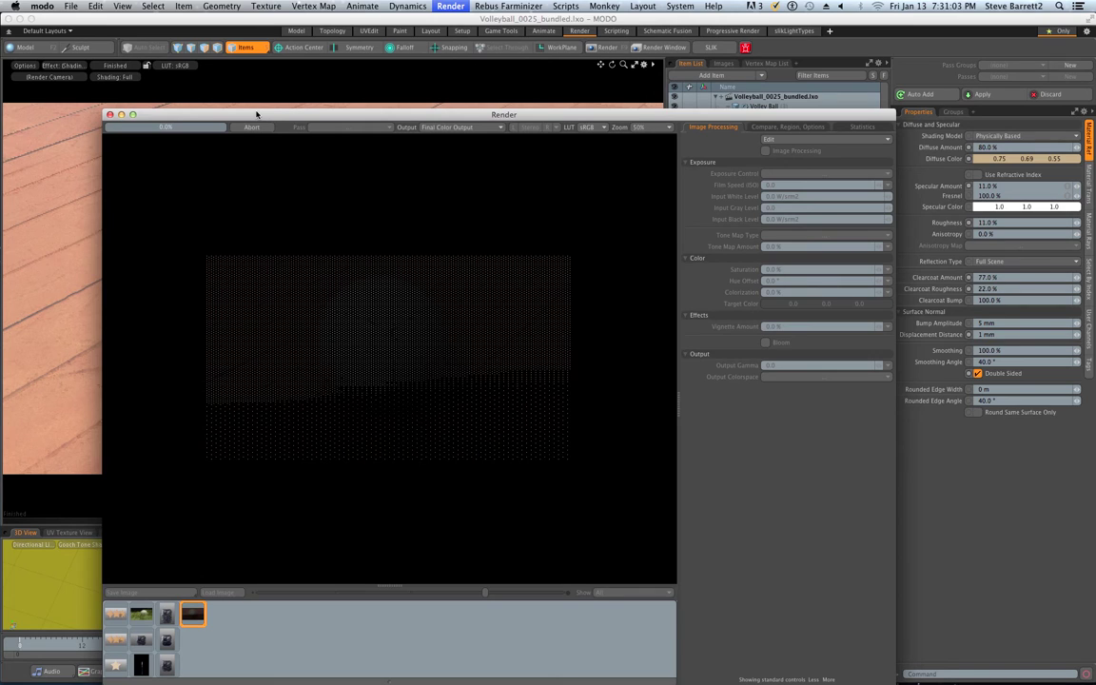
# Reposition the render window and zoom the render in progress to 100% to inspect the floor and ball.
pyautogui.moveTo(256, 114); pyautogui.dragTo(388, 27)
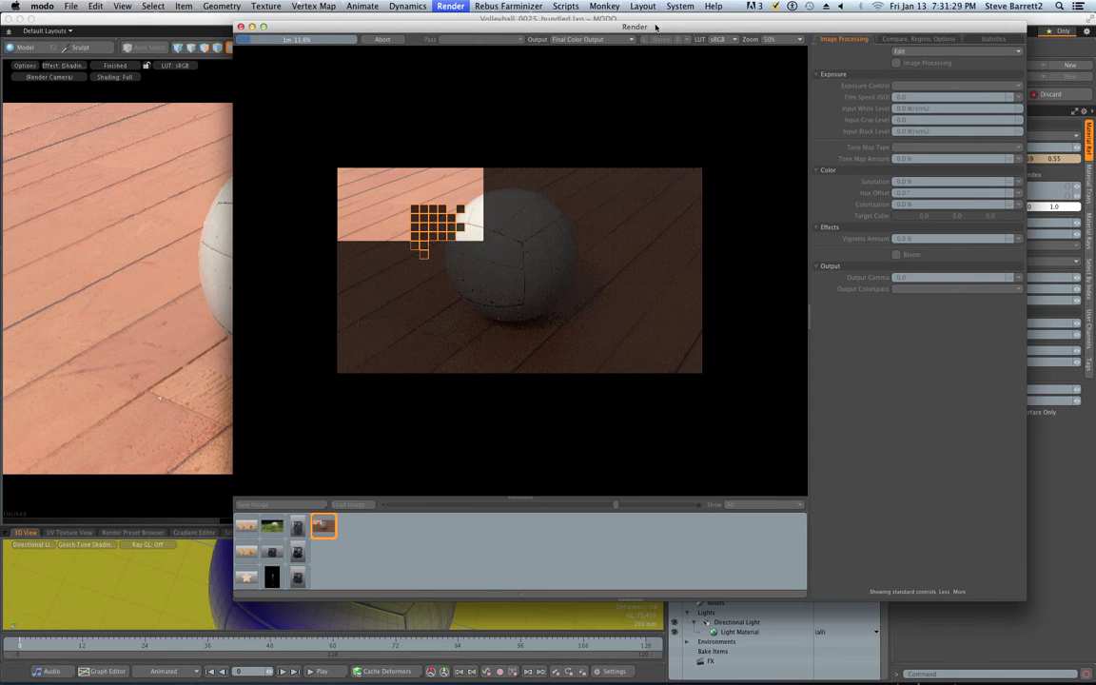
pyautogui.moveTo(644, 19); pyautogui.dragTo(501, 18)
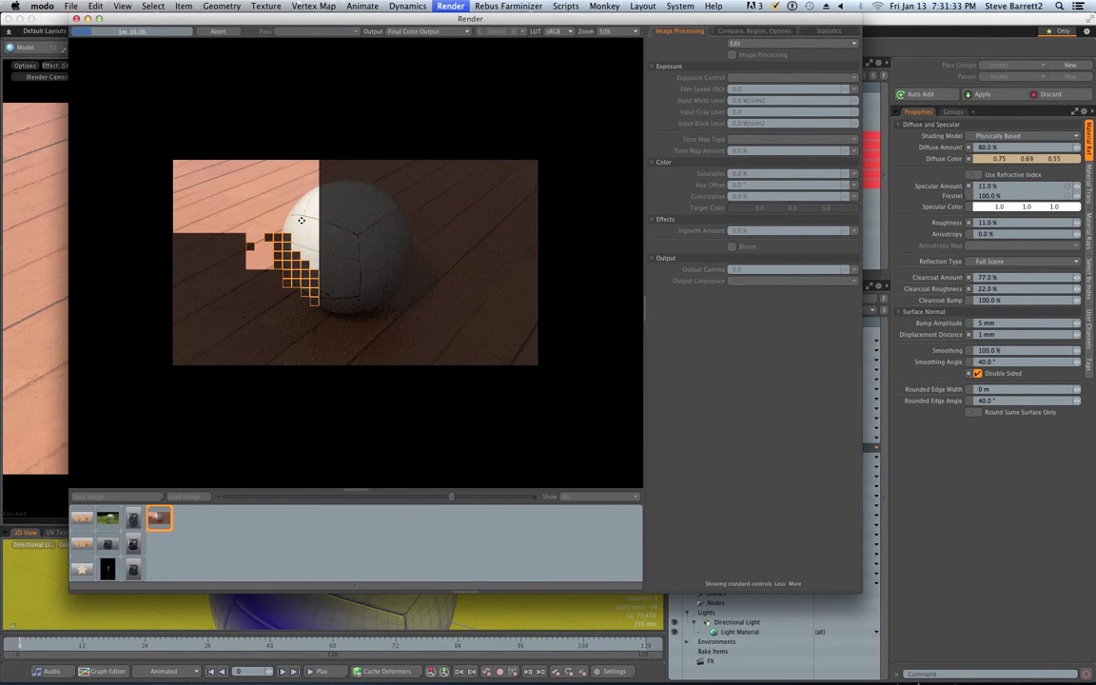
pyautogui.scroll(1, 294, 217)
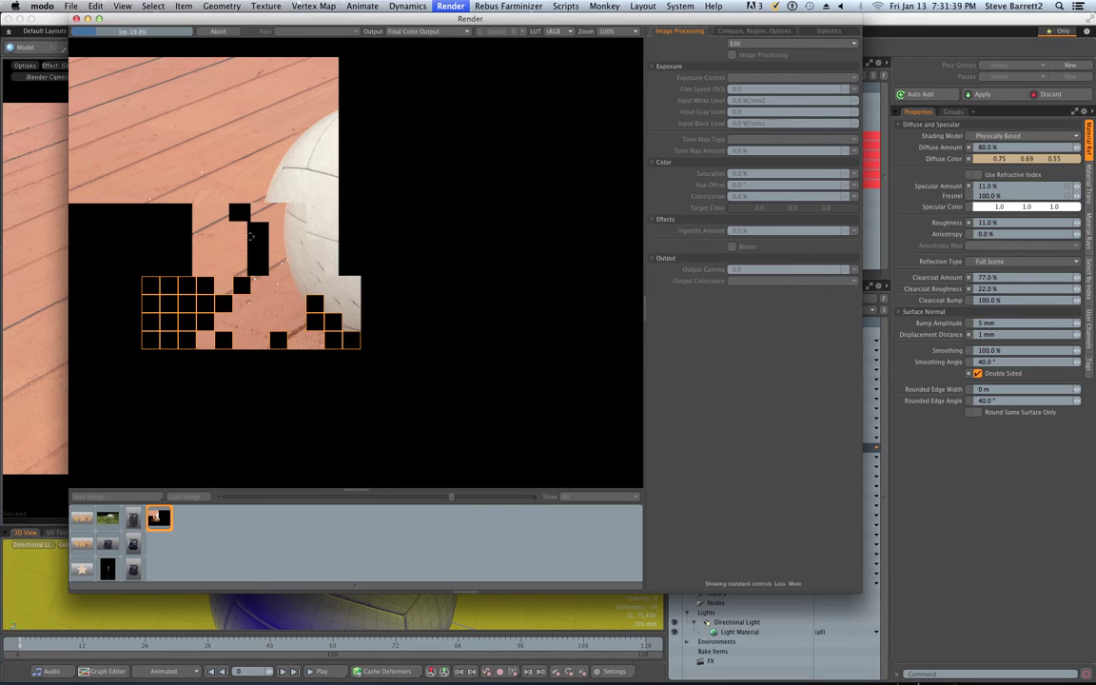
# Examine the floor planks and the ball surface in the render in progress, alternating between 50% and 100% zoom.
pyautogui.scroll(-1, 299, 241)
pyautogui.scroll(1, 300, 242)
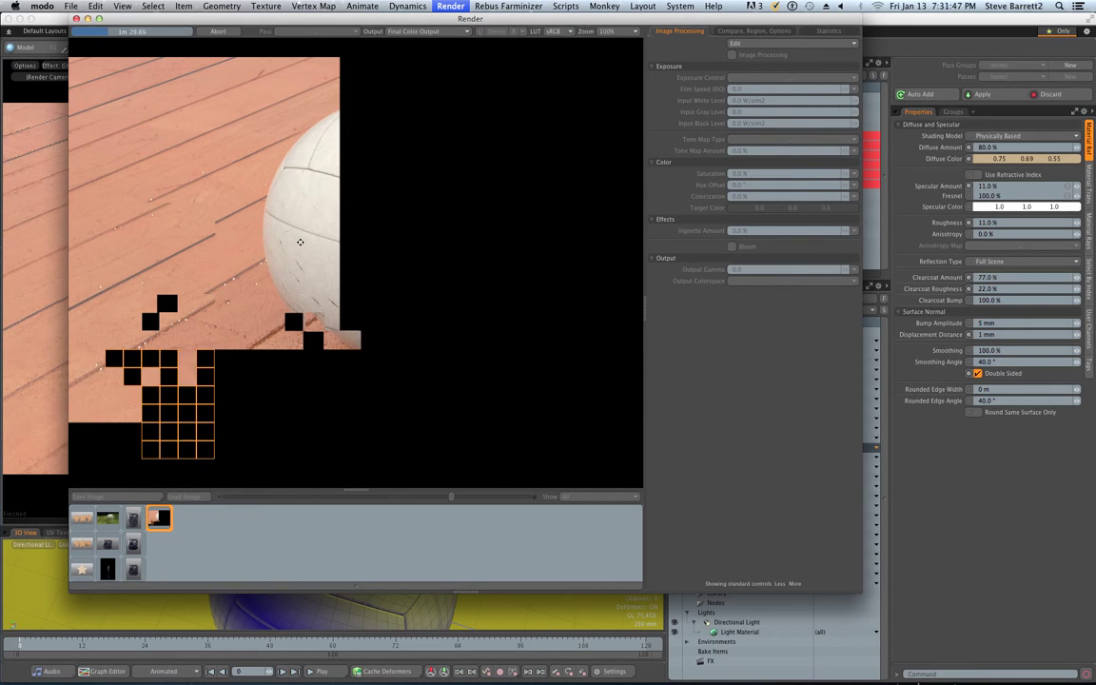
pyautogui.scroll(-1, 299, 242)
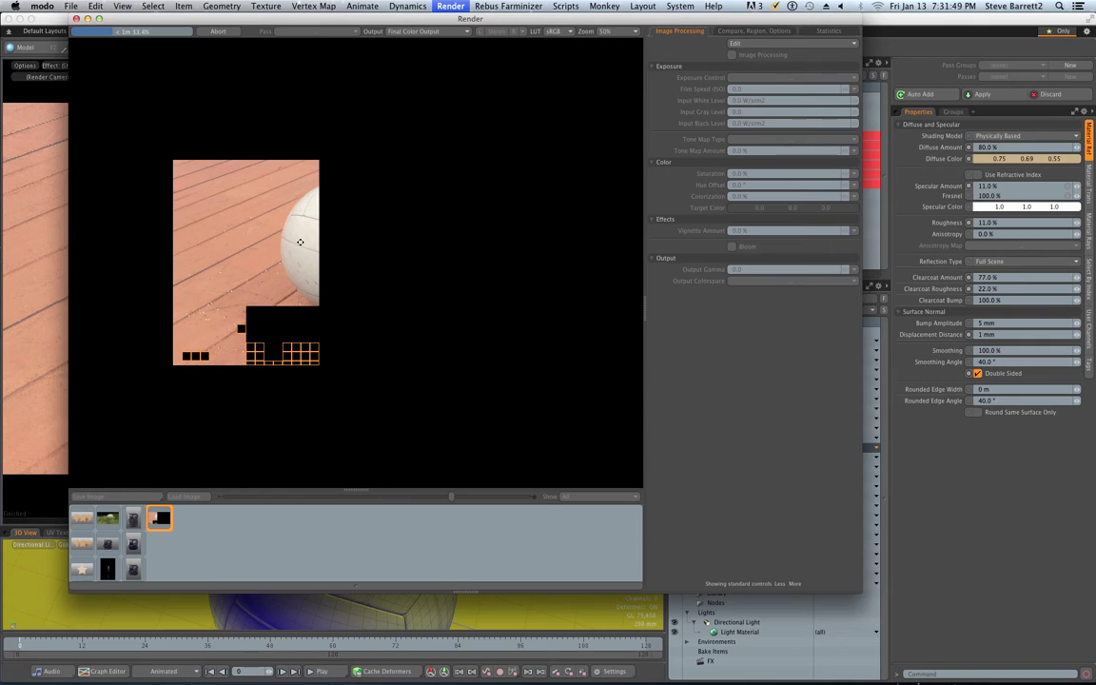
pyautogui.scroll(1, 314, 257)
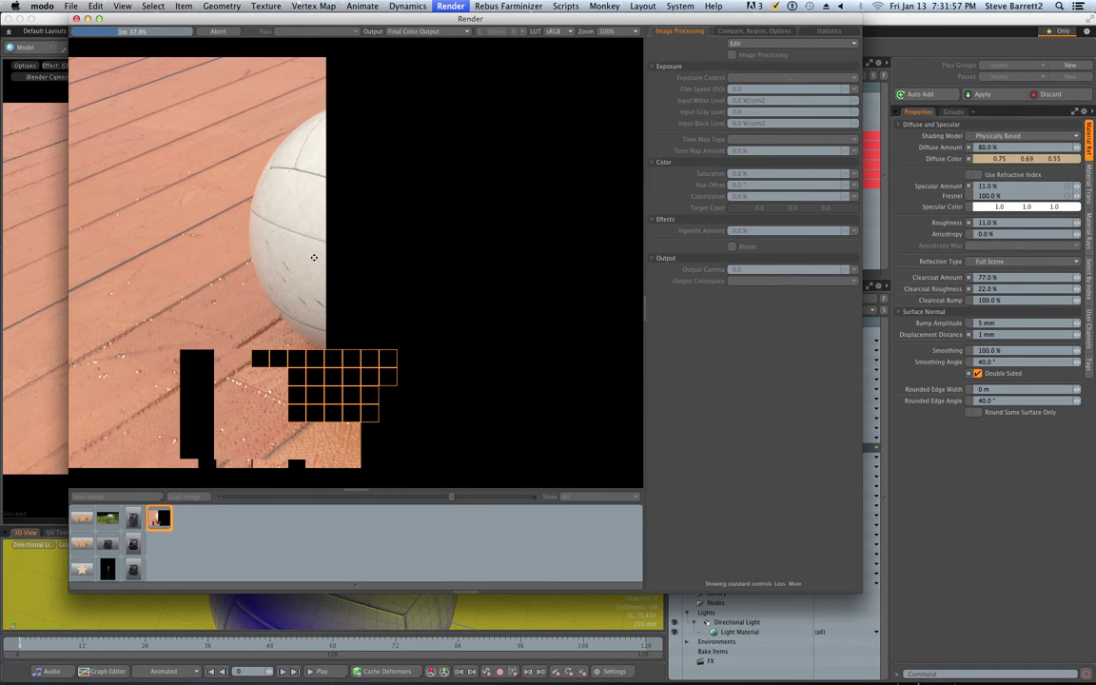
pyautogui.scroll(-2, 313, 257)
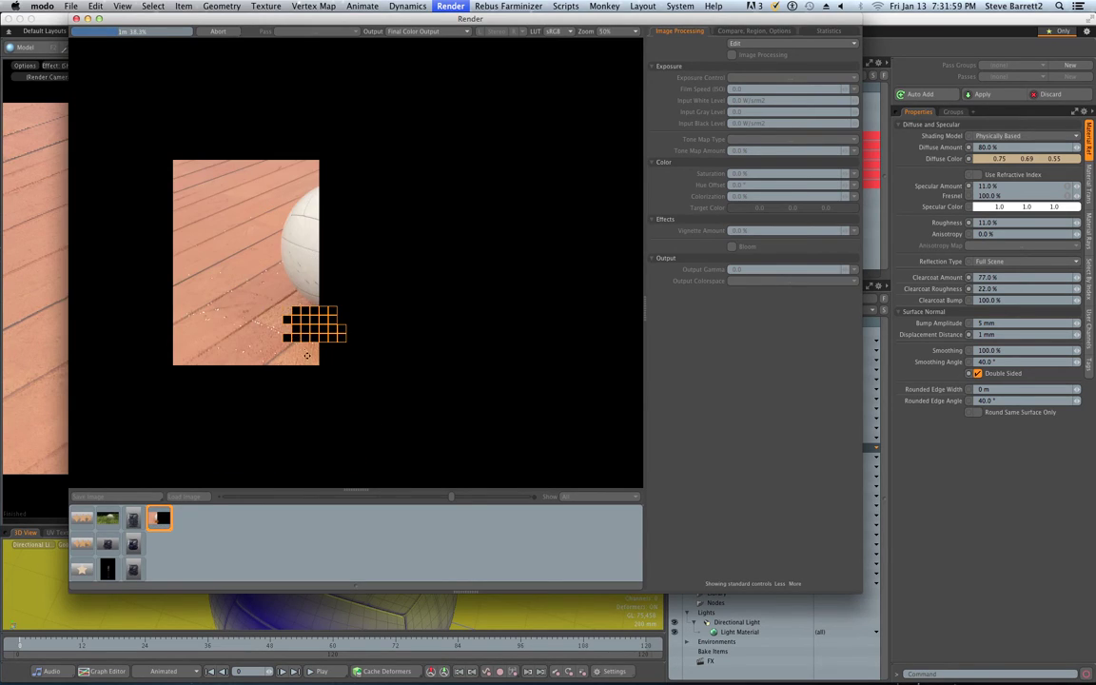
pyautogui.scroll(2, 309, 358)
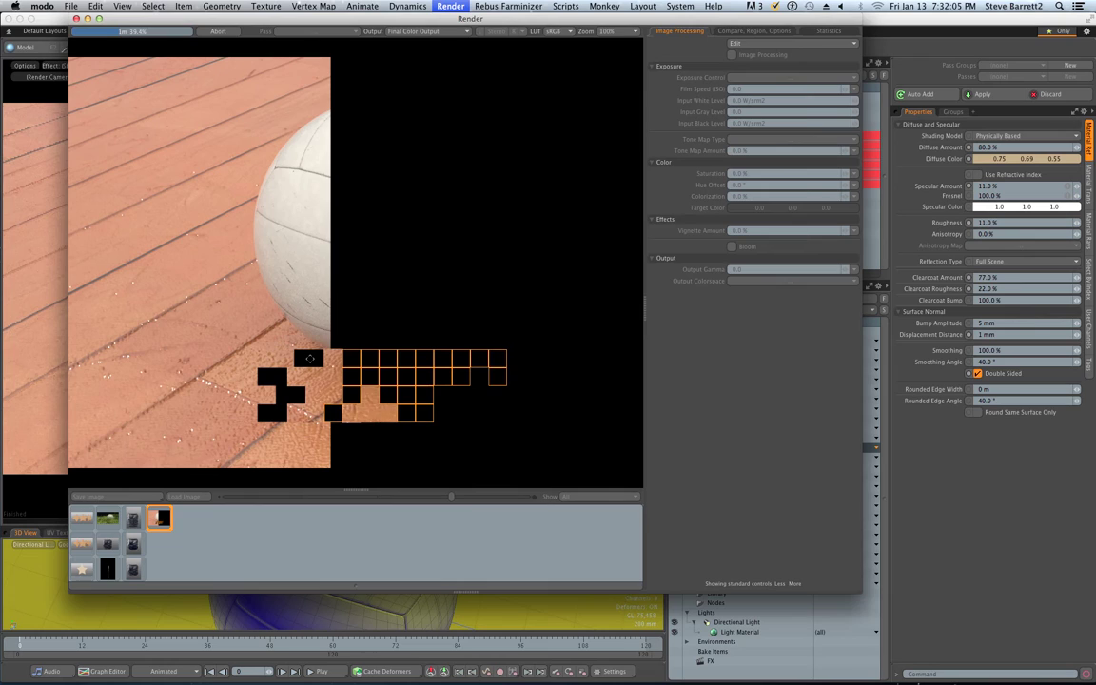
pyautogui.scroll(-2, 309, 358)
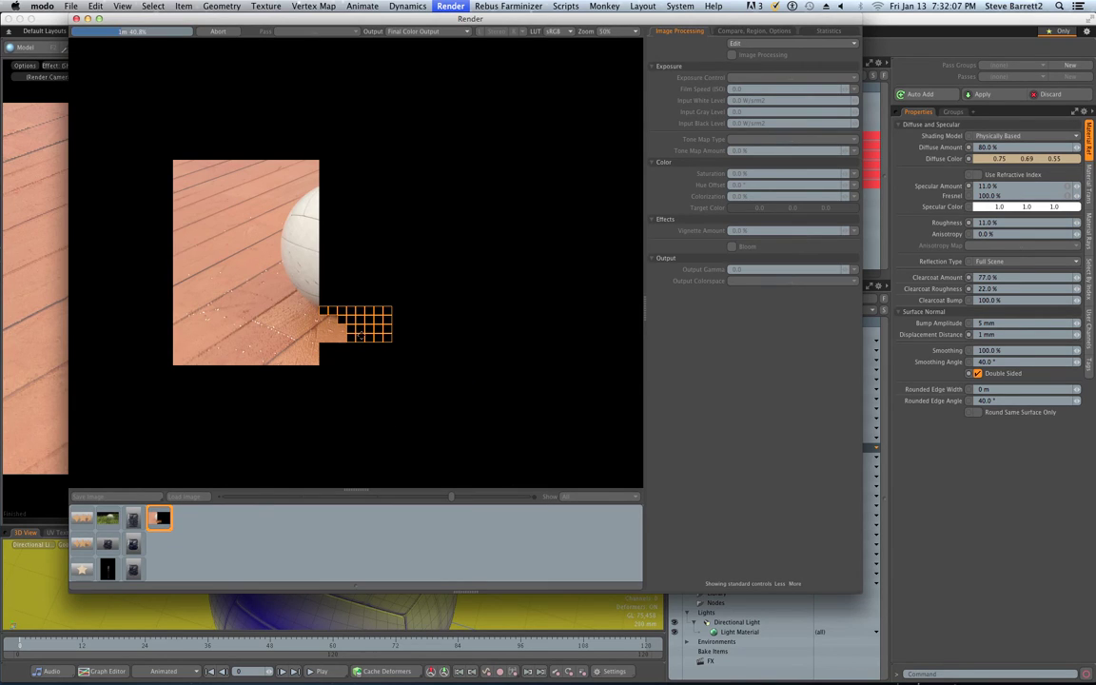
pyautogui.scroll(2, 359, 355)
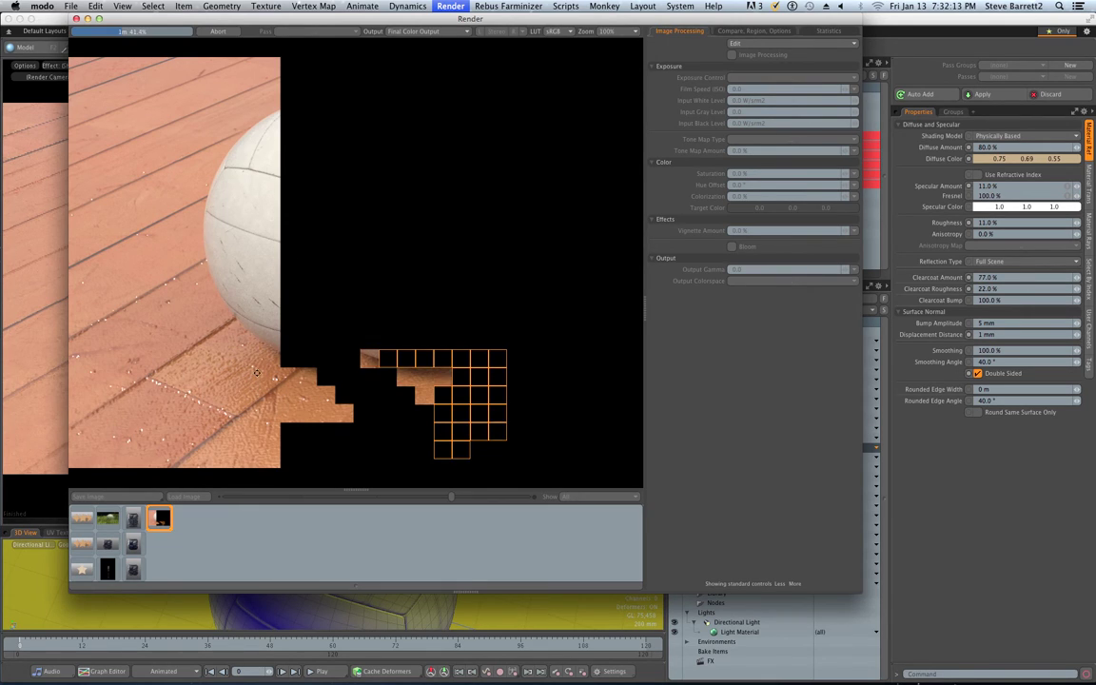
# Abort the render in progress and close the render window.
pyautogui.click(218, 32)
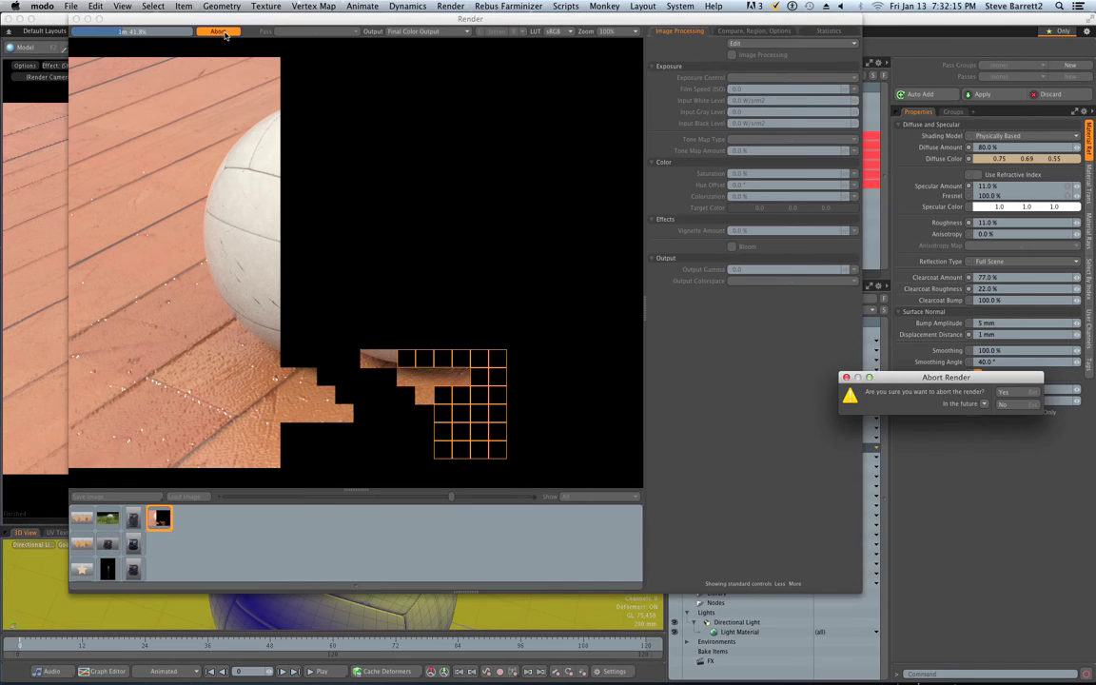
pyautogui.click(1005, 392)
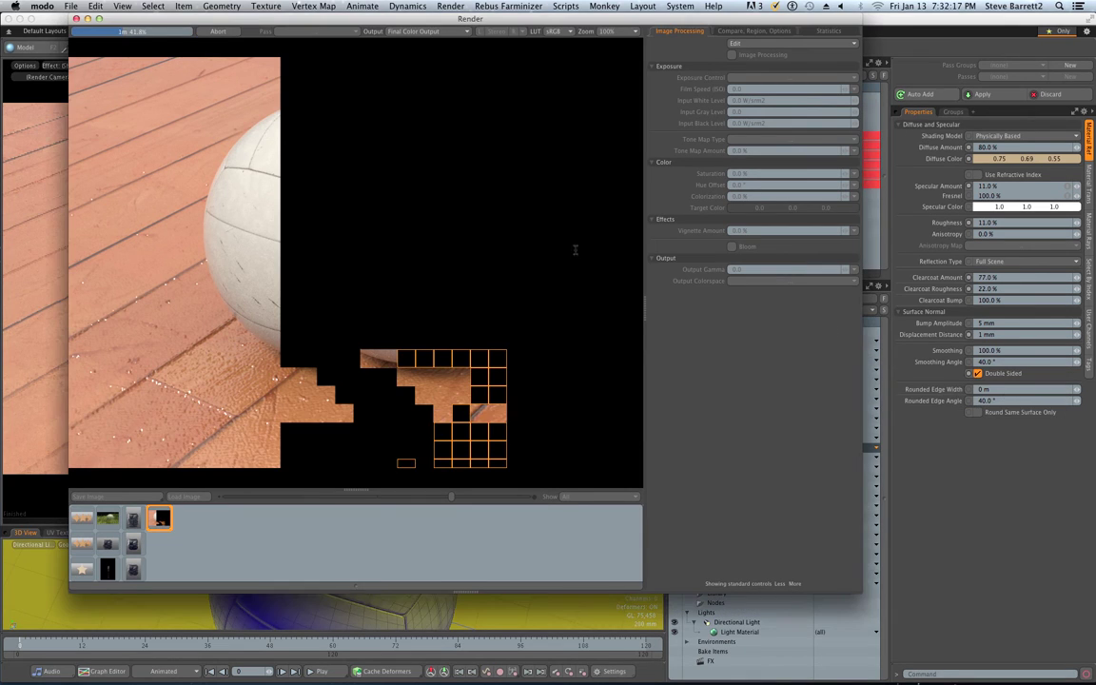
pyautogui.click(77, 18)
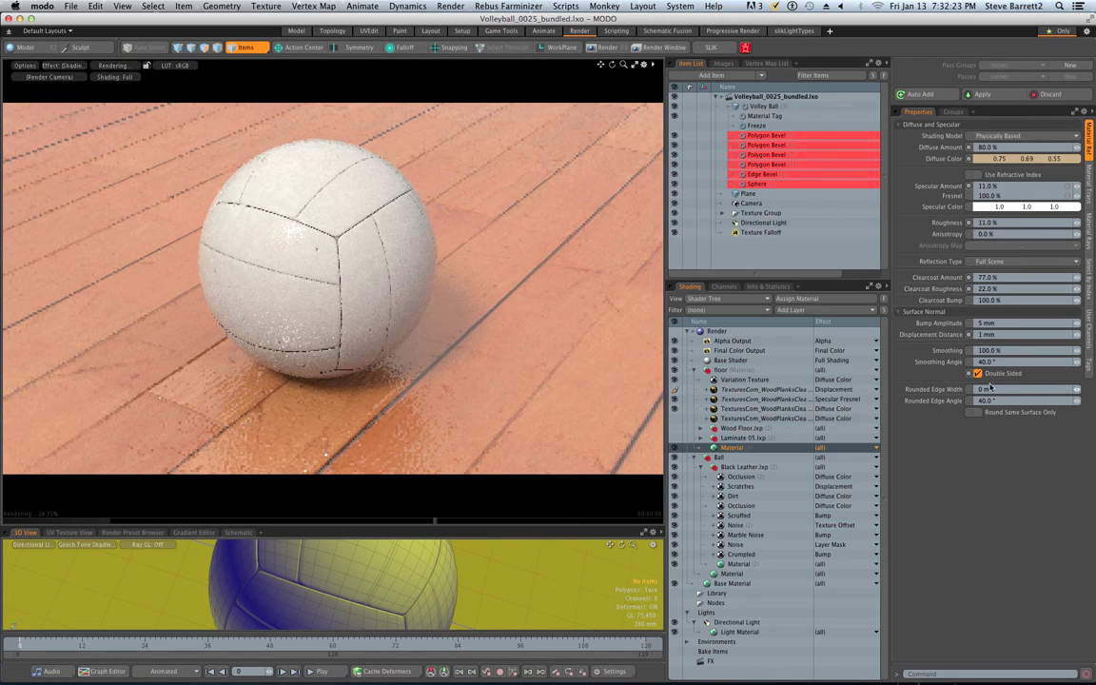
# Turn off Invert on the floor's wood planks displacement layer and set its opacity to 20%.
pyautogui.click(818, 389)
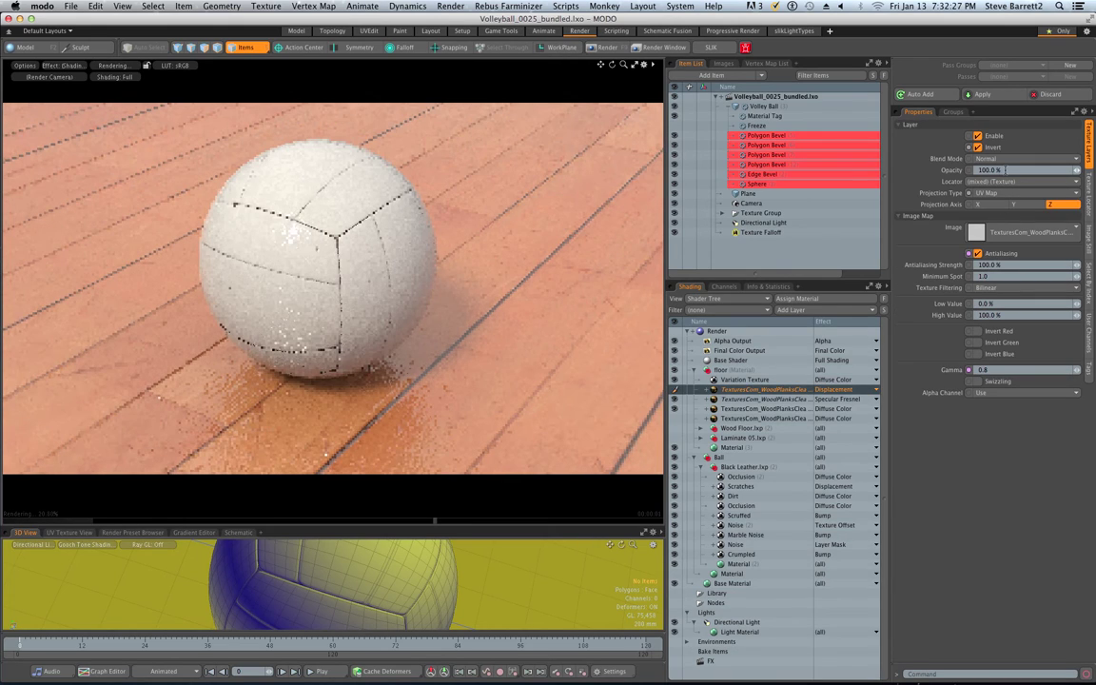
pyautogui.click(977, 147)
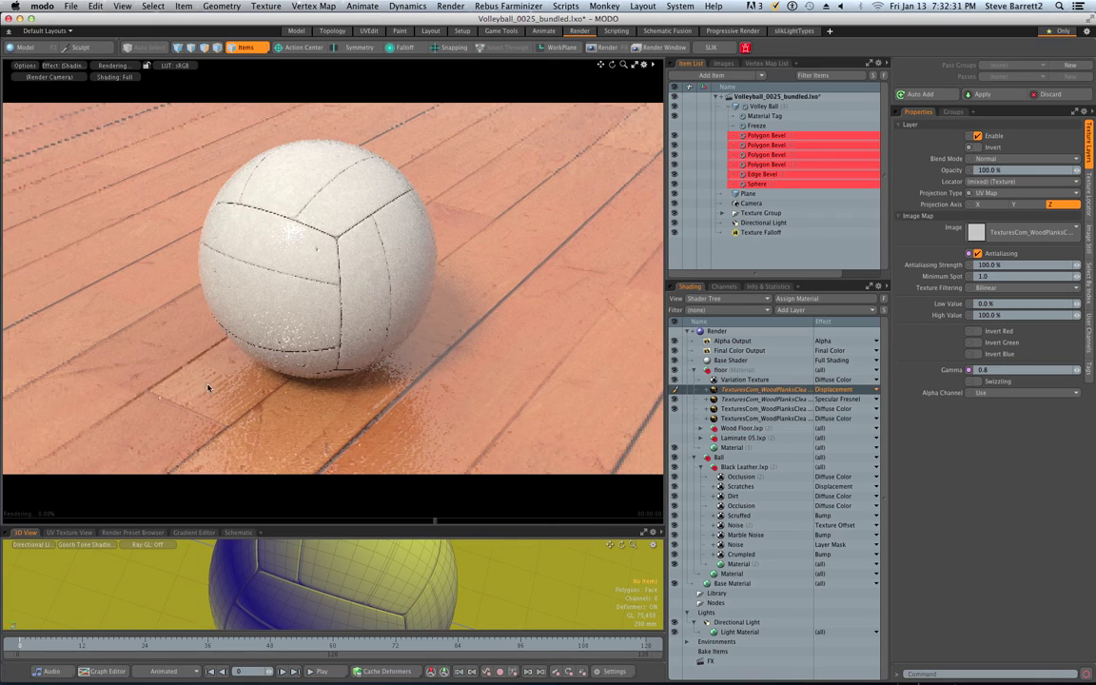
pyautogui.click(1007, 169)
pyautogui.write('20')
pyautogui.press('Return')
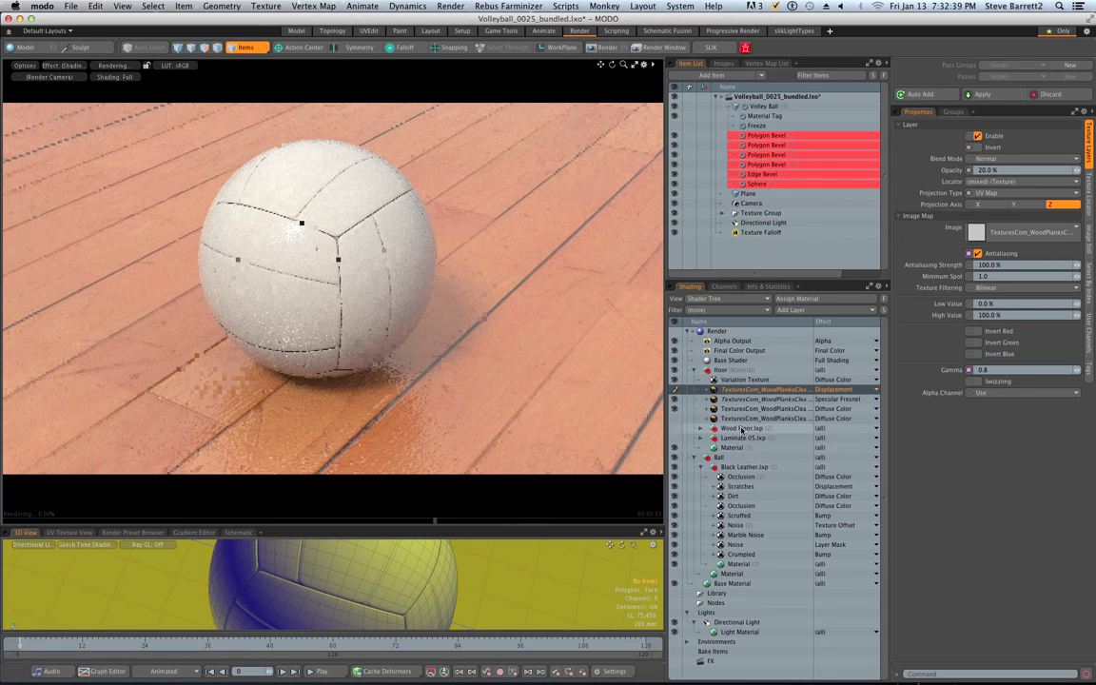
# Set the floor material's roughness to 33% and save the scene.
pyautogui.click(747, 379)
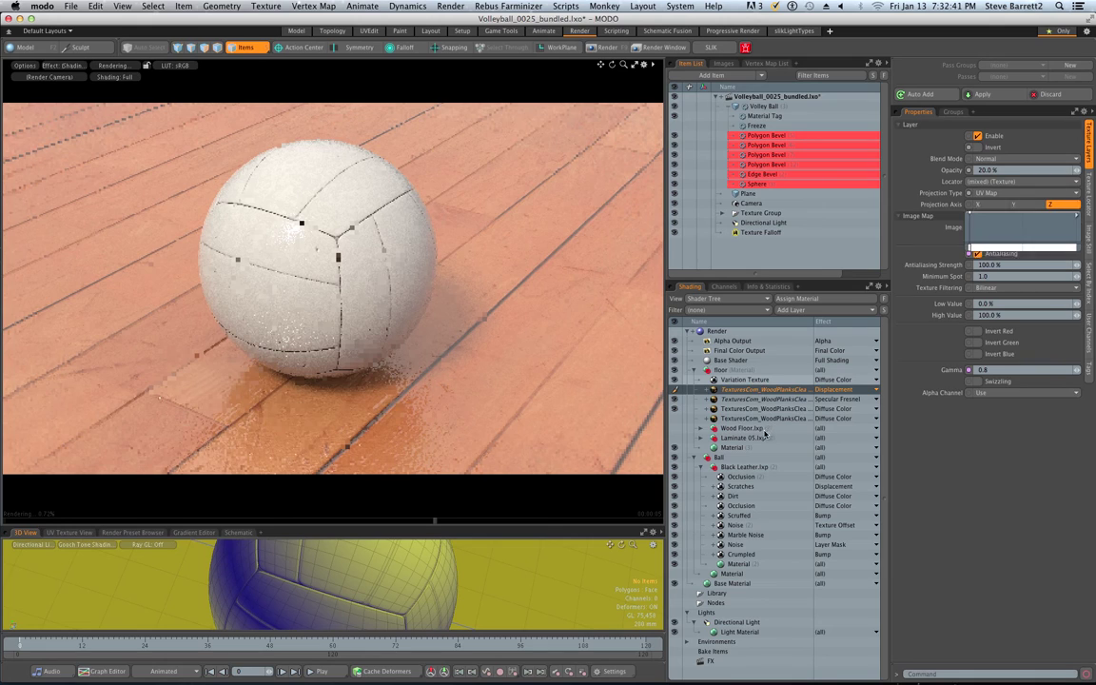
pyautogui.click(731, 447)
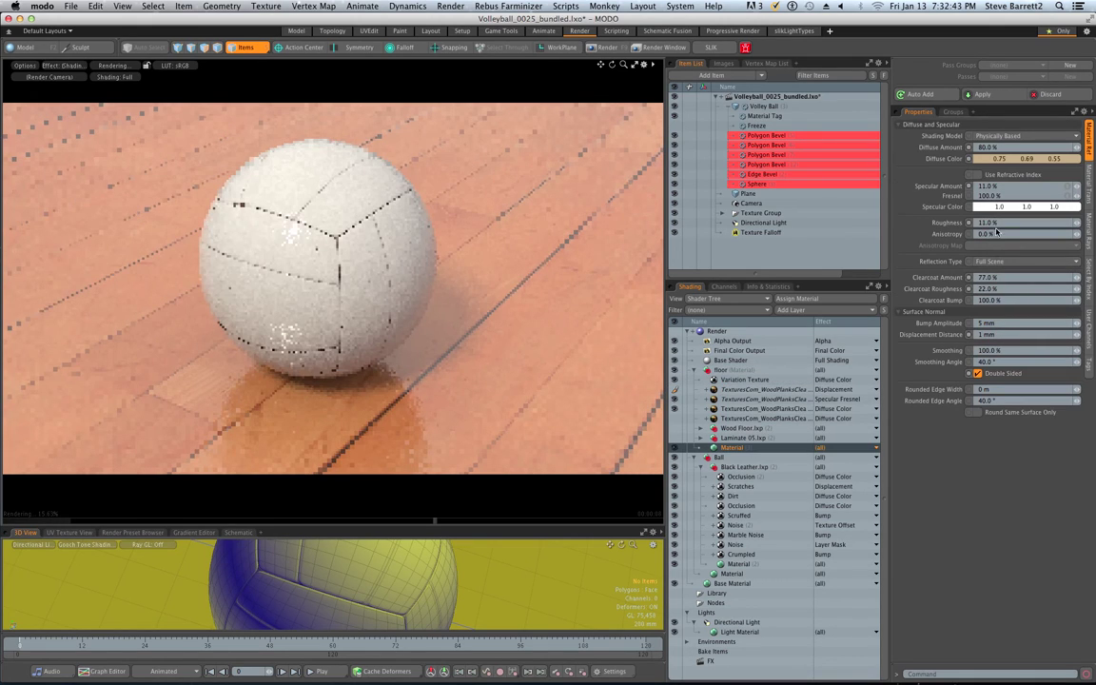
pyautogui.click(989, 222)
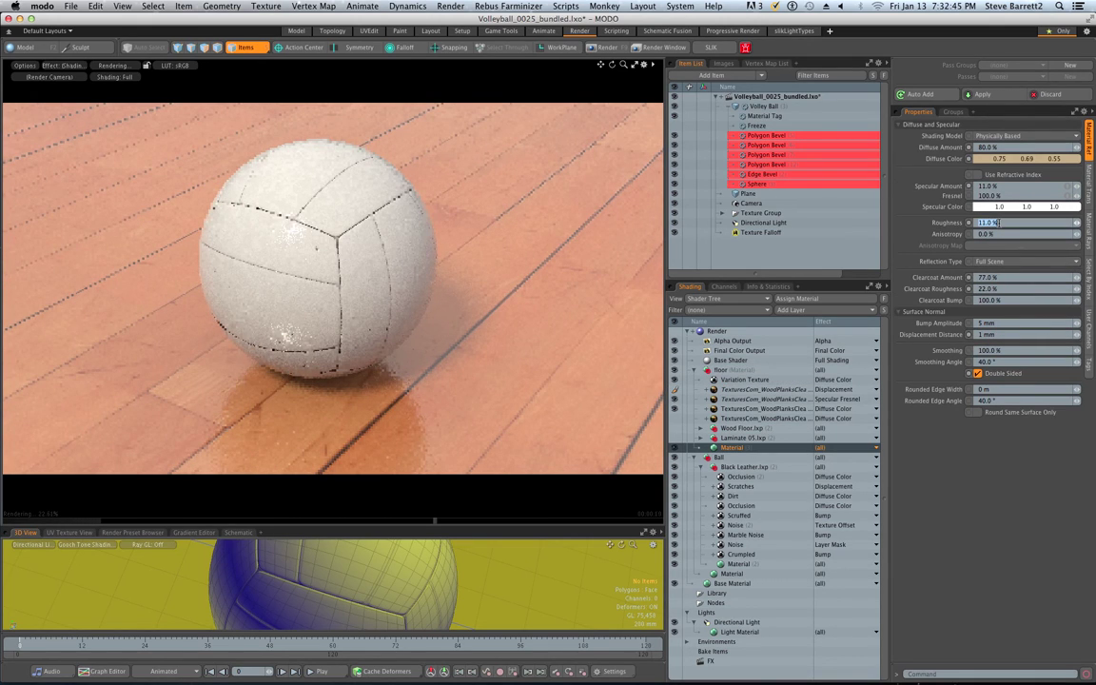
pyautogui.write('33')
pyautogui.press('Return')
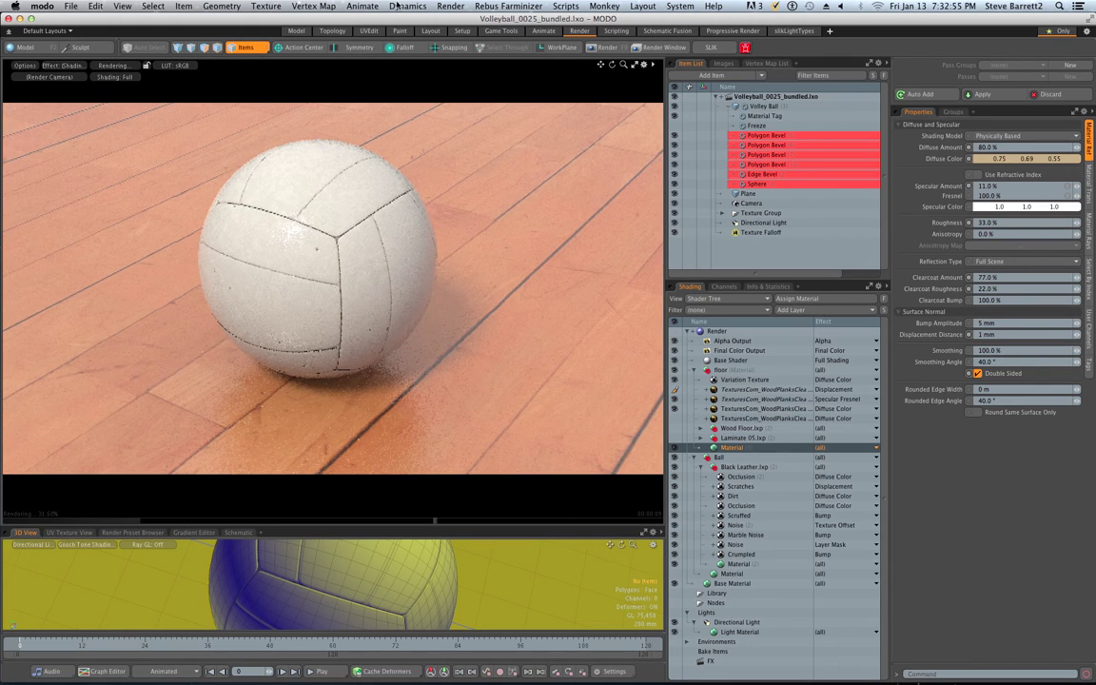
# Show the Render item's frame settings to check the output resolution.
pyautogui.click(453, 7)
pyautogui.click(454, 7)
pyautogui.click(729, 331)
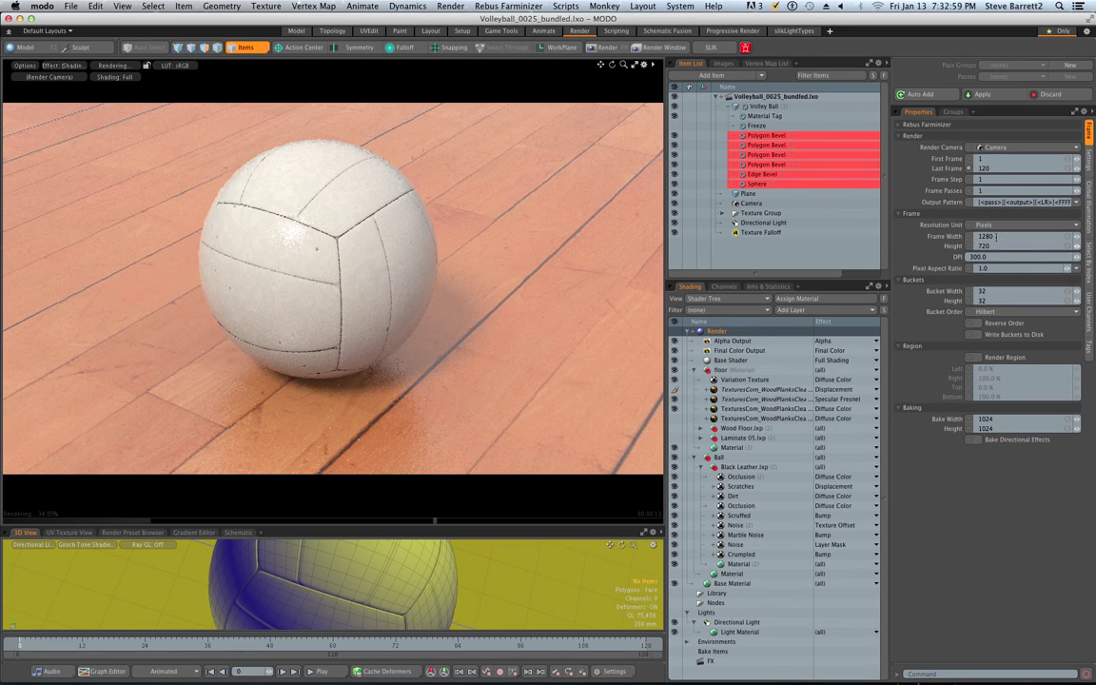
# Open the render window, reposition it and start a new full render of the scene.
pyautogui.click(451, 6)
pyautogui.click(459, 20)
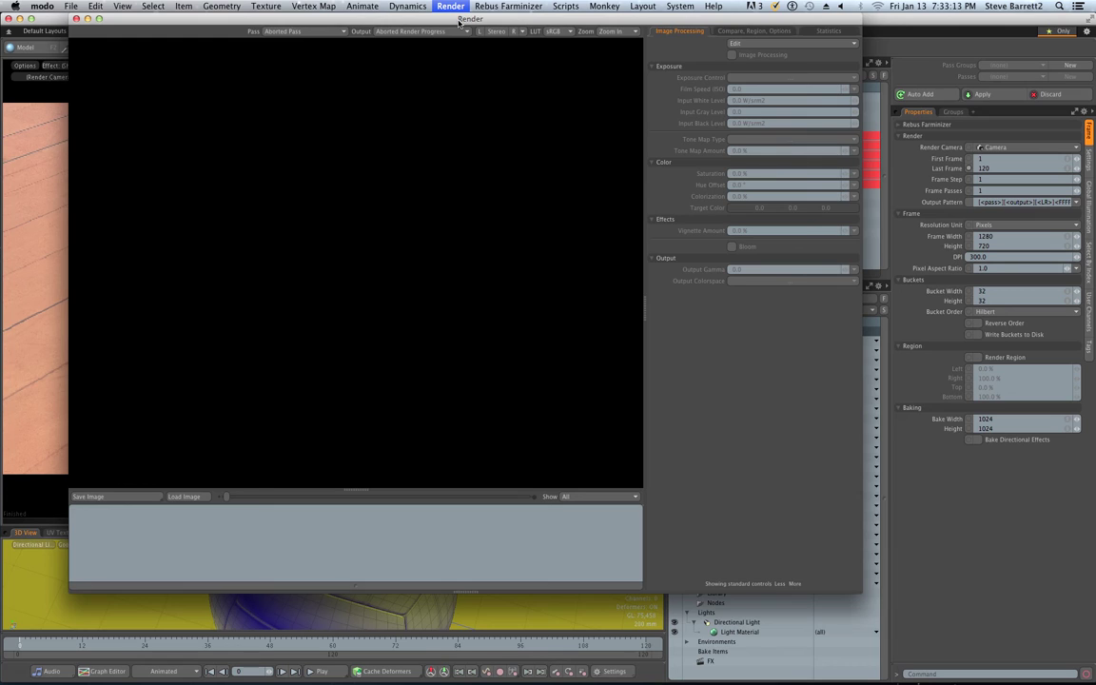
pyautogui.moveTo(459, 21); pyautogui.dragTo(492, 53)
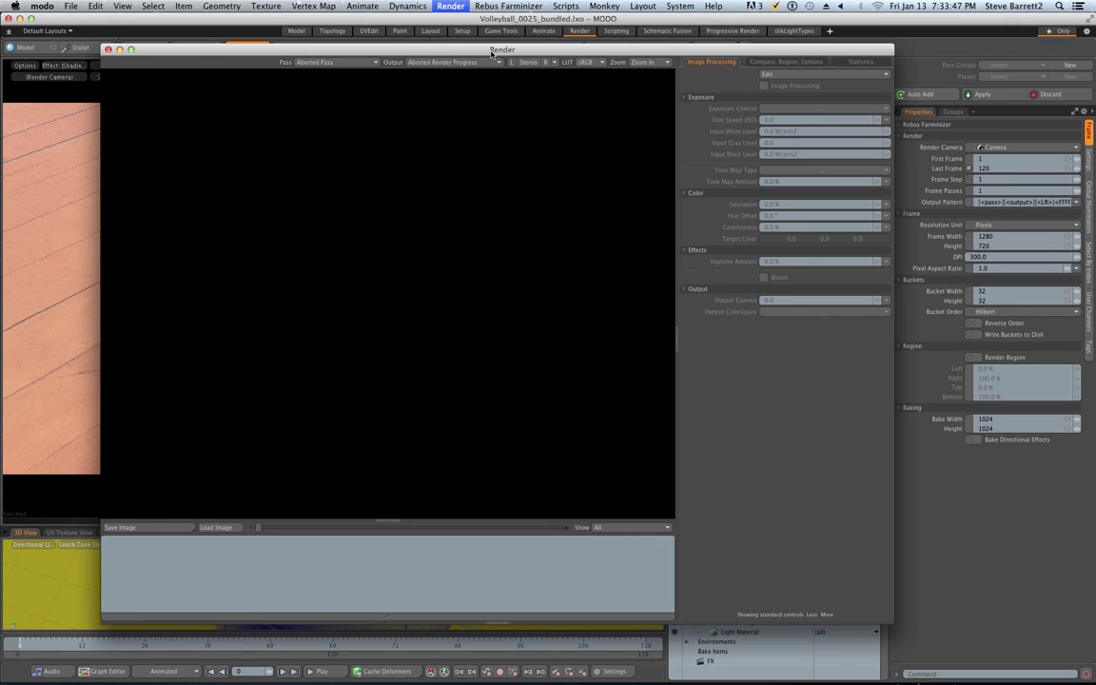
pyautogui.moveTo(446, 50); pyautogui.dragTo(407, 51)
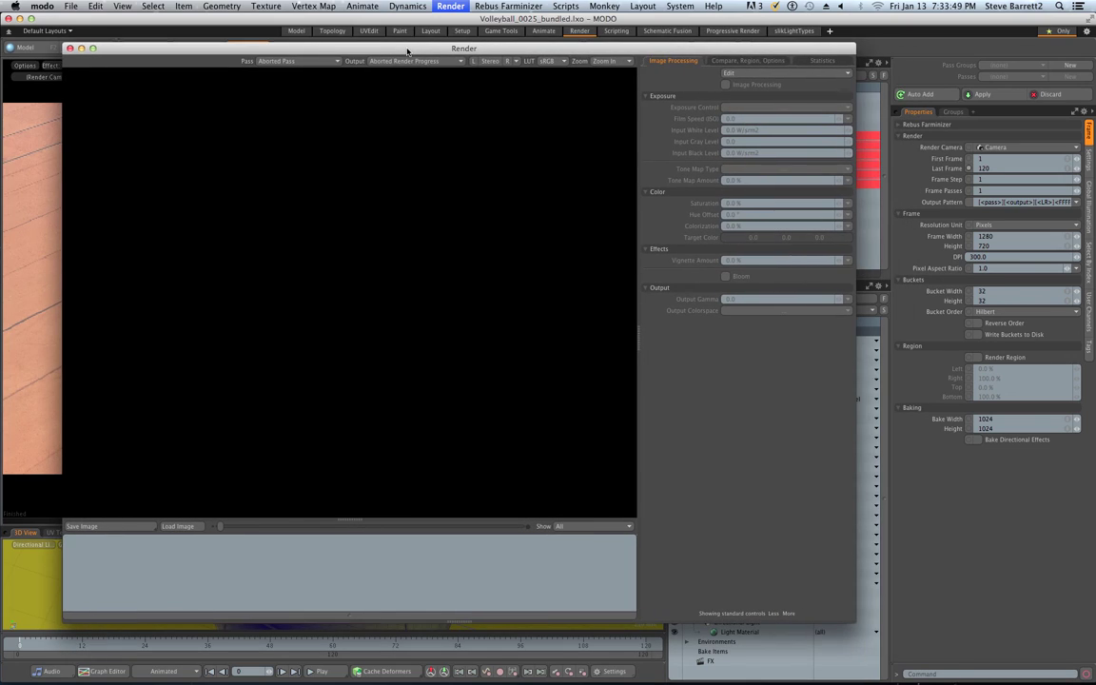
pyautogui.press('F9')
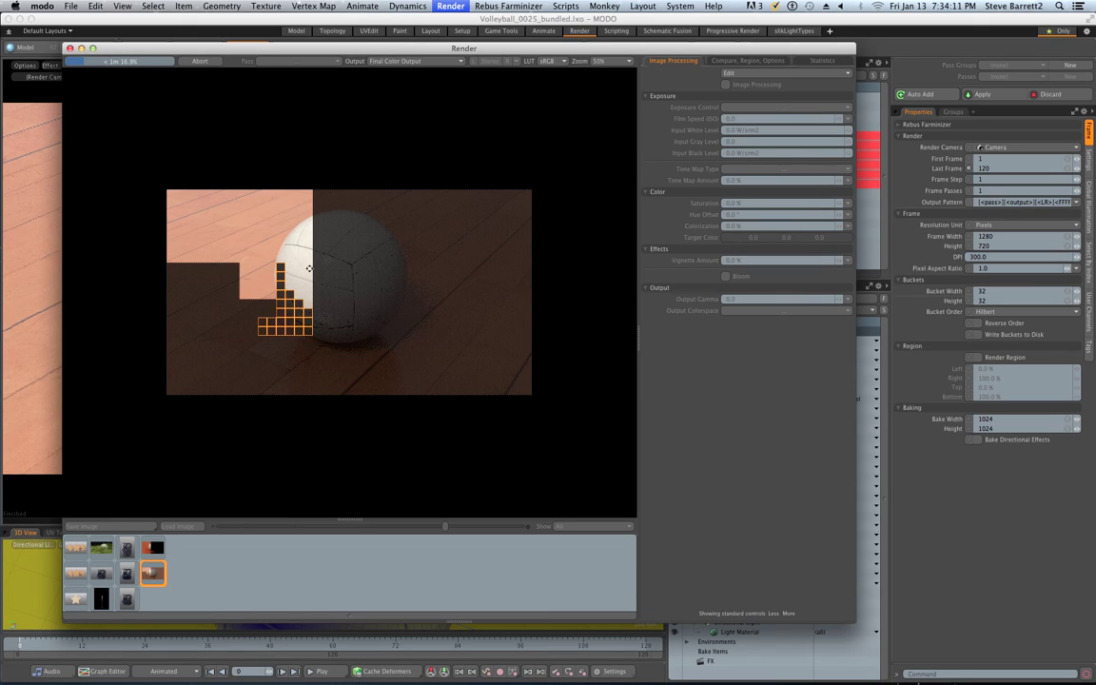
# Zoom the new render in and out between 100% and 50% to inspect the revised floor surface.
pyautogui.scroll(2, 292, 309)
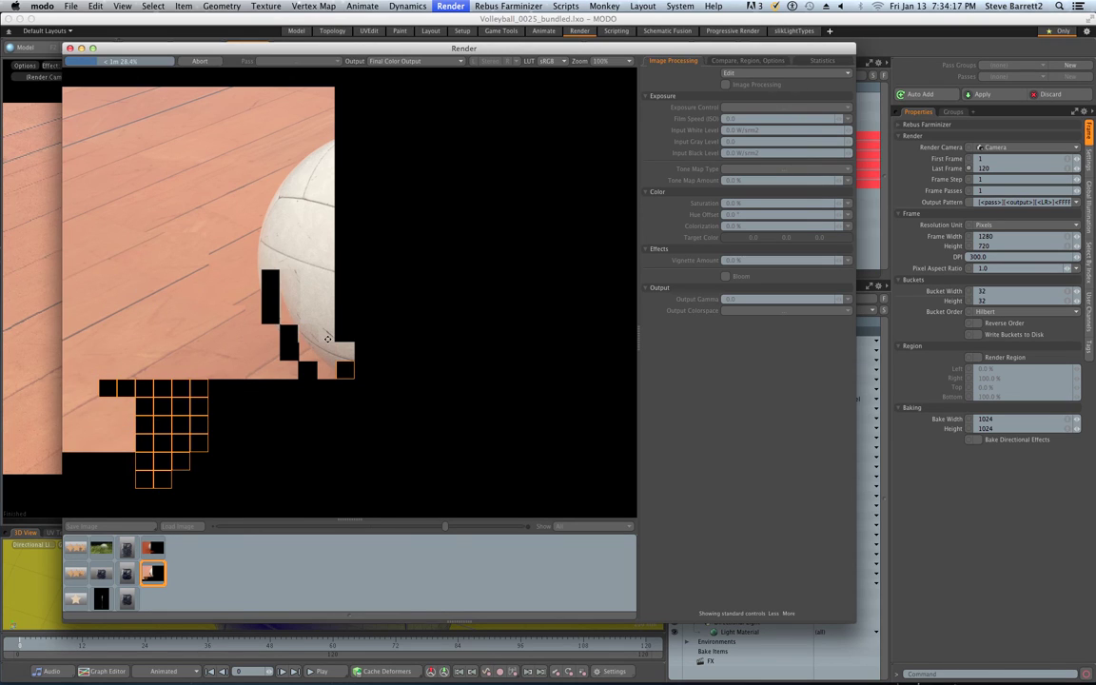
pyautogui.scroll(-2, 327, 338)
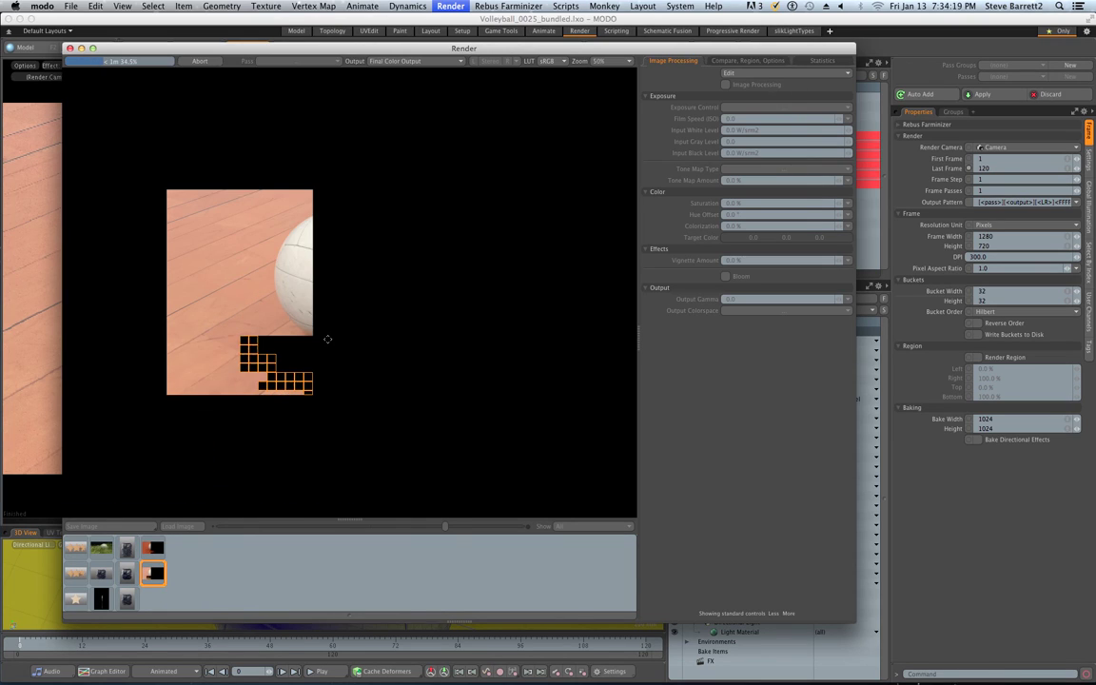
pyautogui.scroll(2, 327, 339)
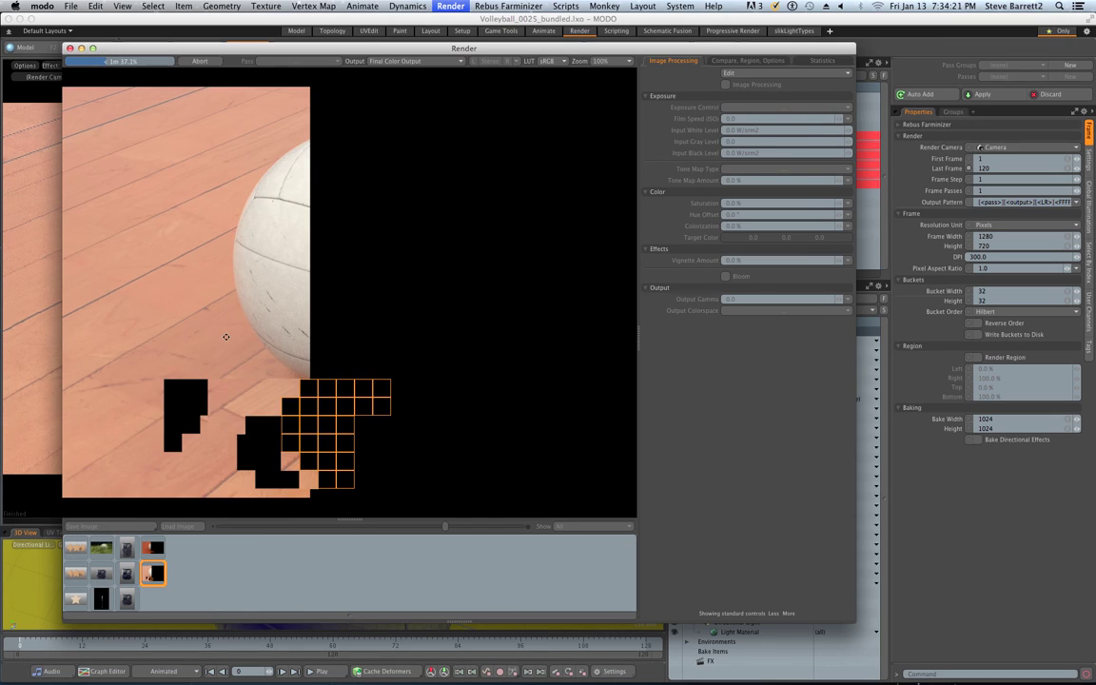
pyautogui.scroll(-2, 226, 337)
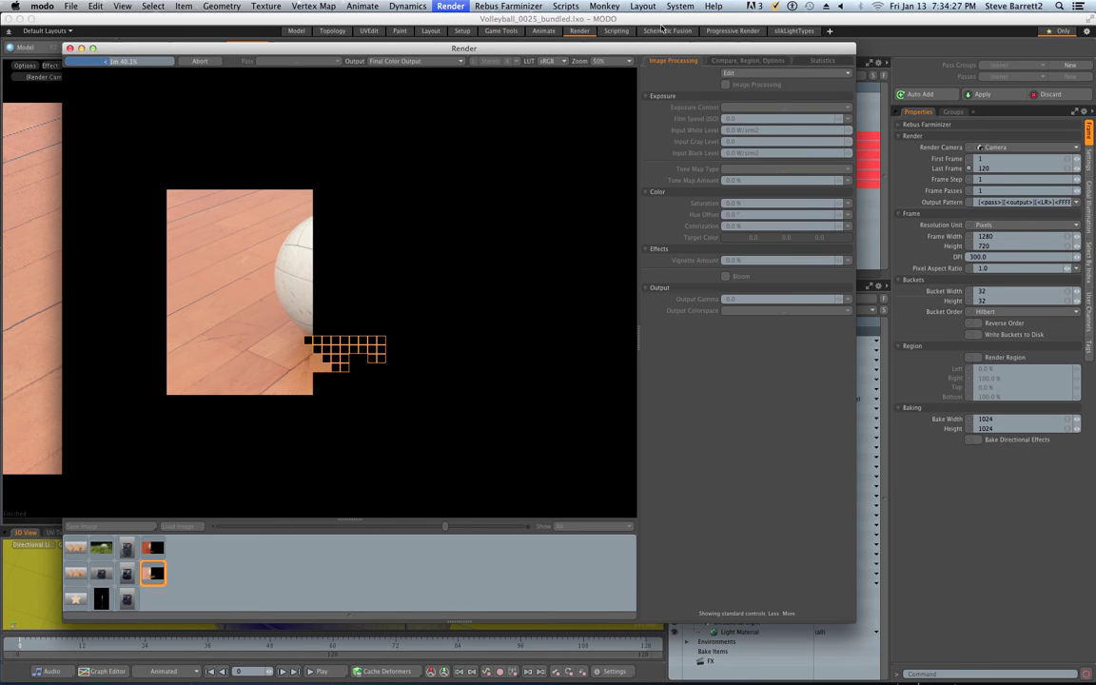
# Move and enlarge the render window, and zoom the finished render to 100%.
pyautogui.moveTo(649, 51); pyautogui.dragTo(610, 27)
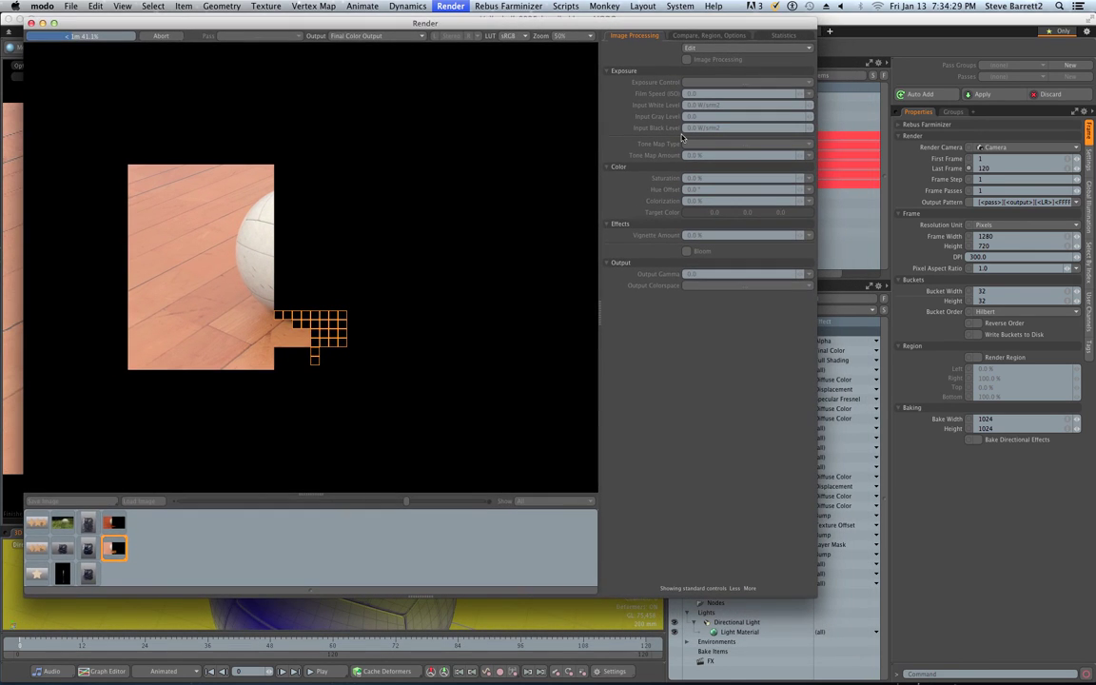
pyautogui.moveTo(815, 597); pyautogui.dragTo(1050, 656)
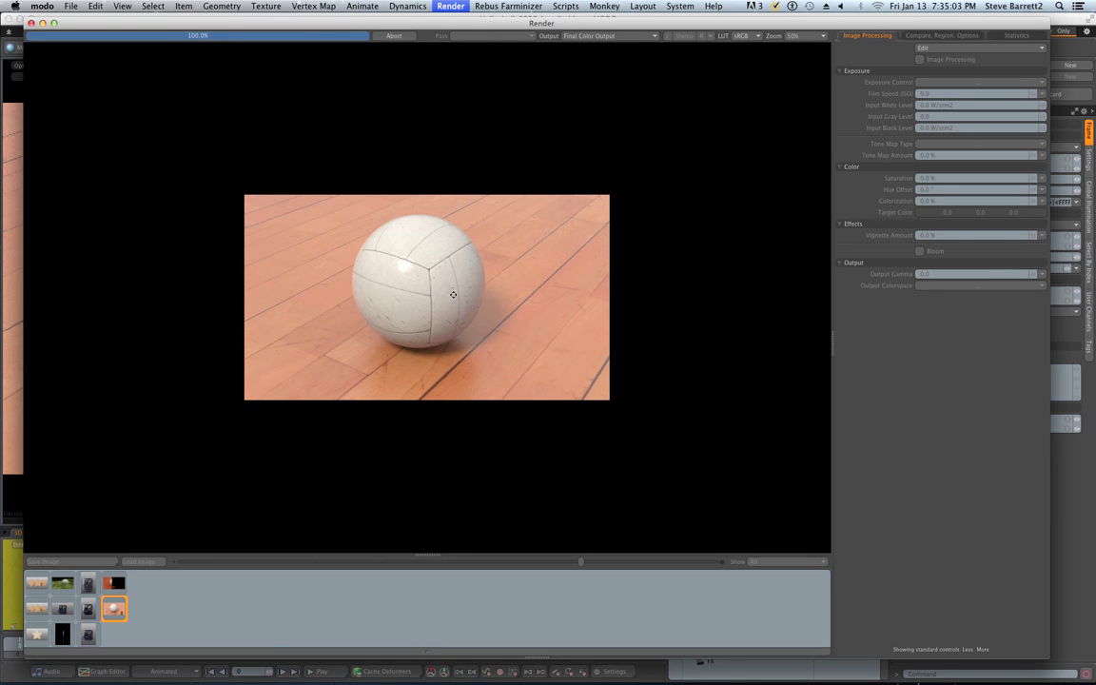
pyautogui.scroll(1, 411, 303)
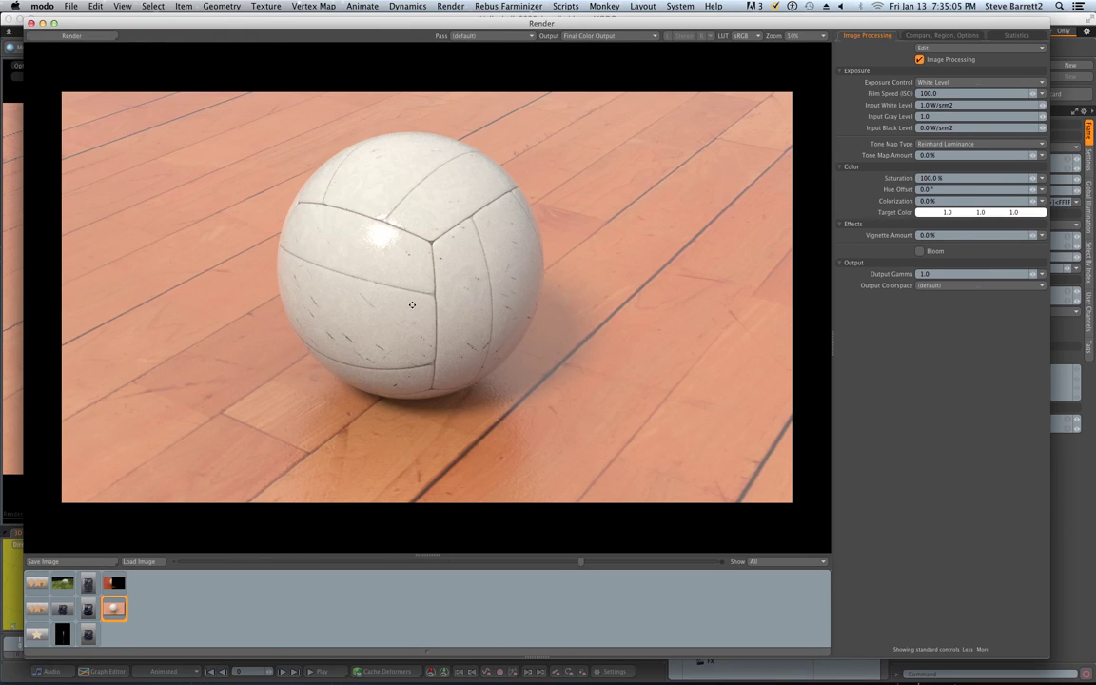
# Set the rendered image's exposure control to Photographic and its film speed to ISO 400.
pyautogui.click(947, 83)
pyautogui.click(949, 92)
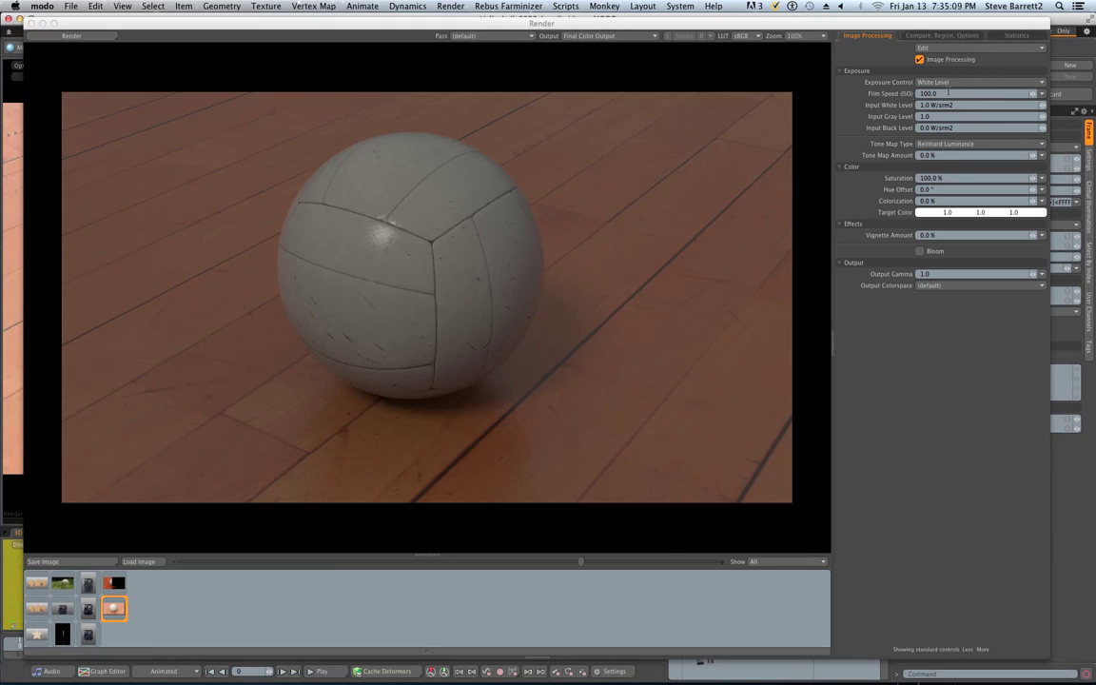
pyautogui.click(1042, 93)
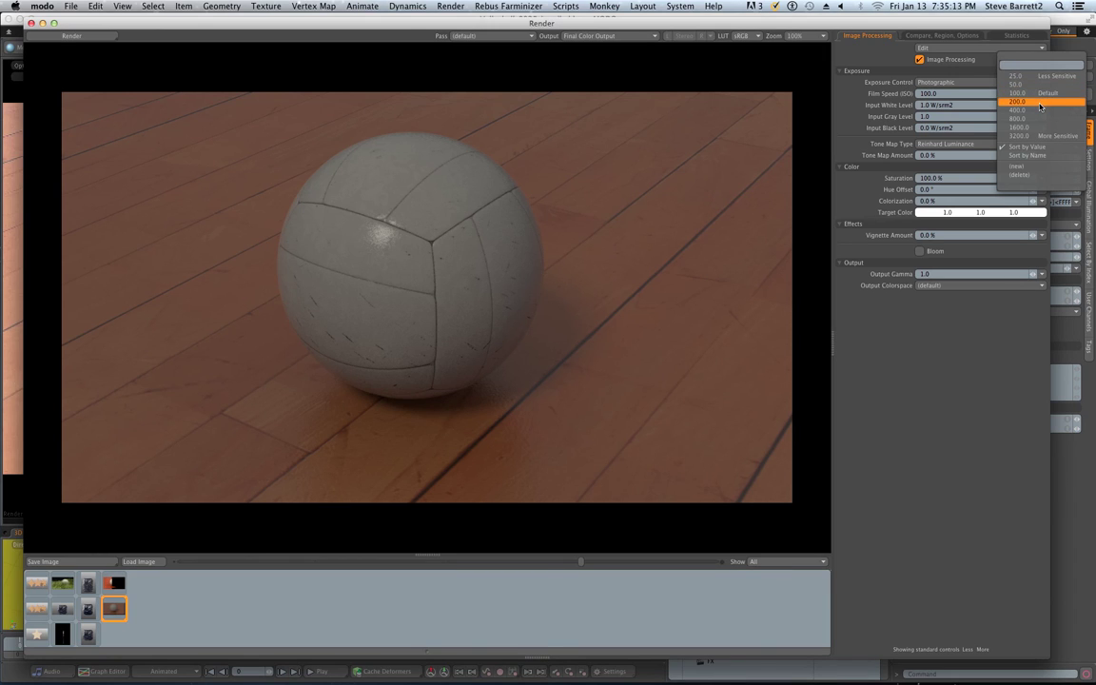
pyautogui.click(1041, 104)
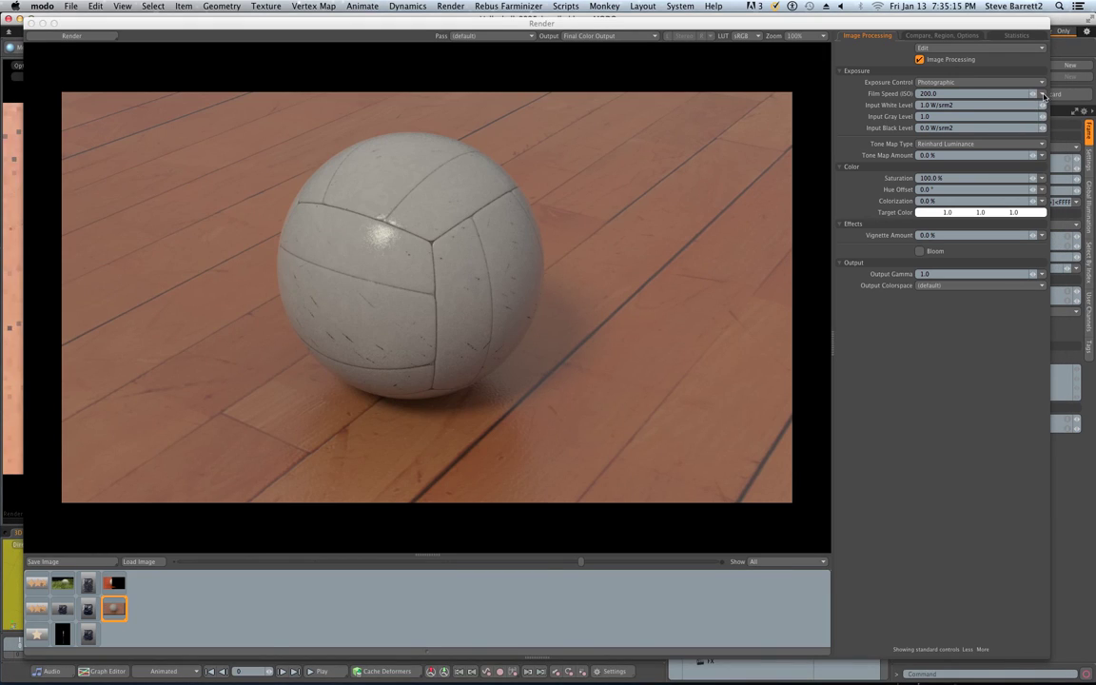
pyautogui.click(1043, 96)
pyautogui.click(1043, 104)
pyautogui.click(1043, 103)
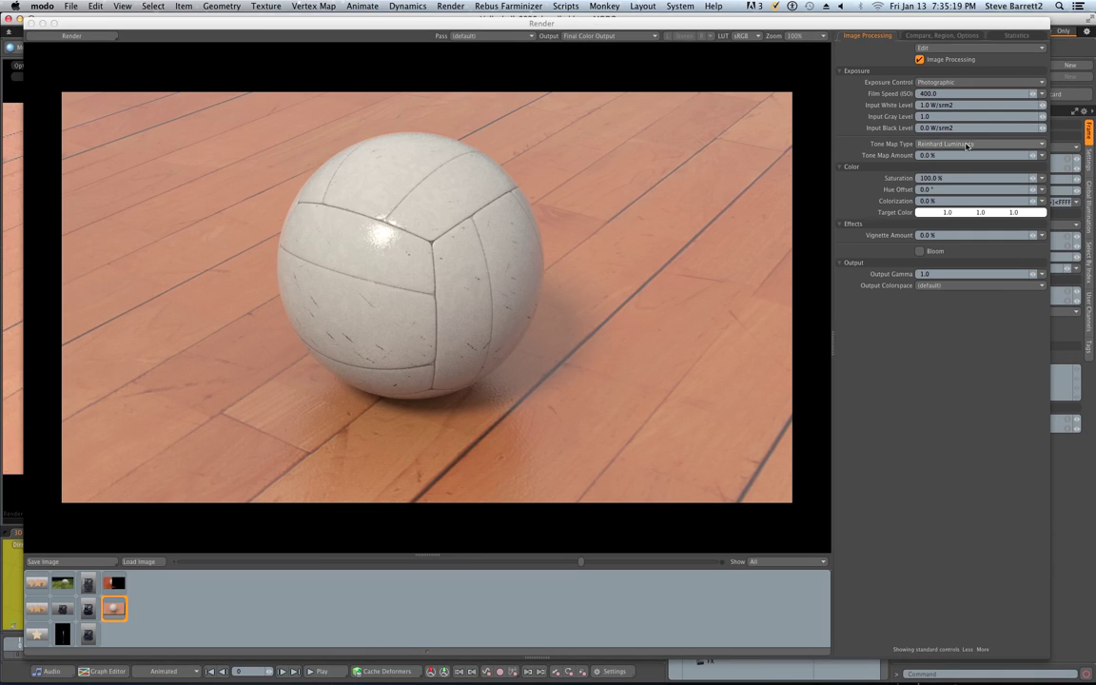
# Set the rendered image's tone map amount to 5% and its vignette amount to 100%.
pyautogui.click(927, 155)
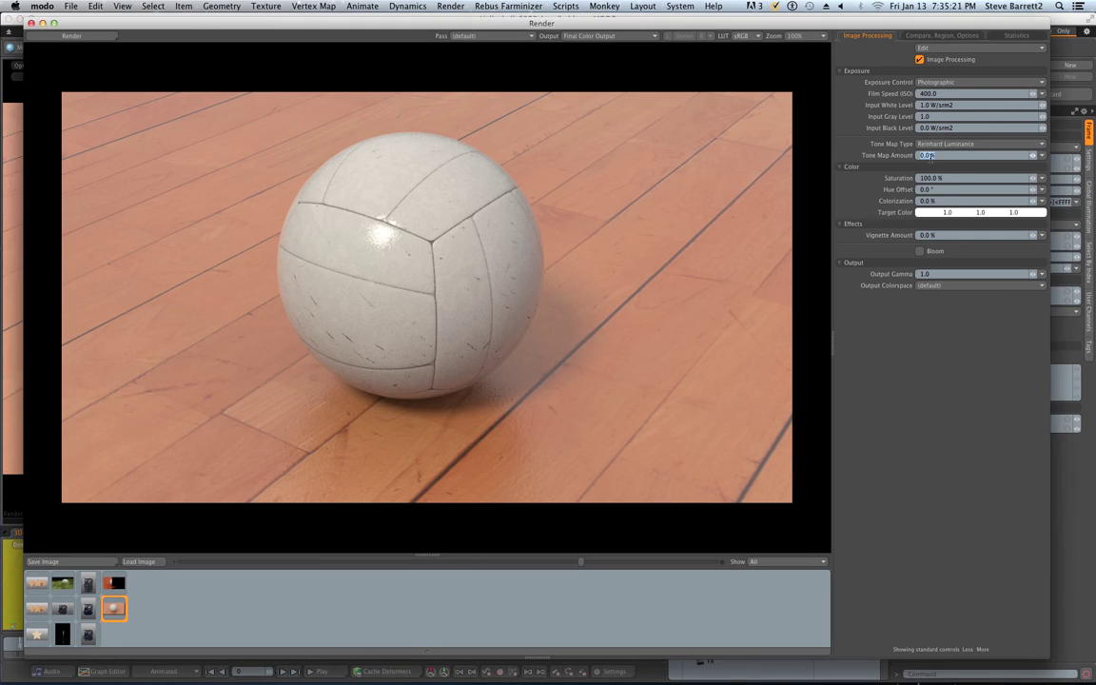
pyautogui.write('5')
pyautogui.press('Return')
pyautogui.click(941, 235)
pyautogui.write('100')
pyautogui.press('Return')
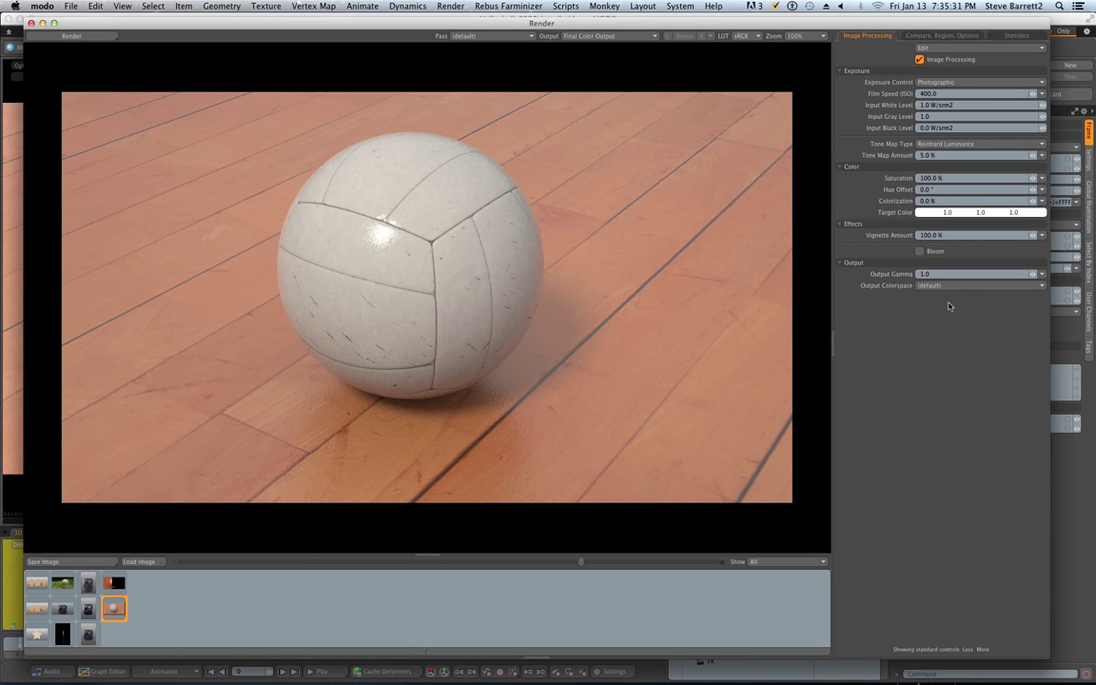
# Try the bloom effect on the rendered image and undo it.
pyautogui.click(921, 252)
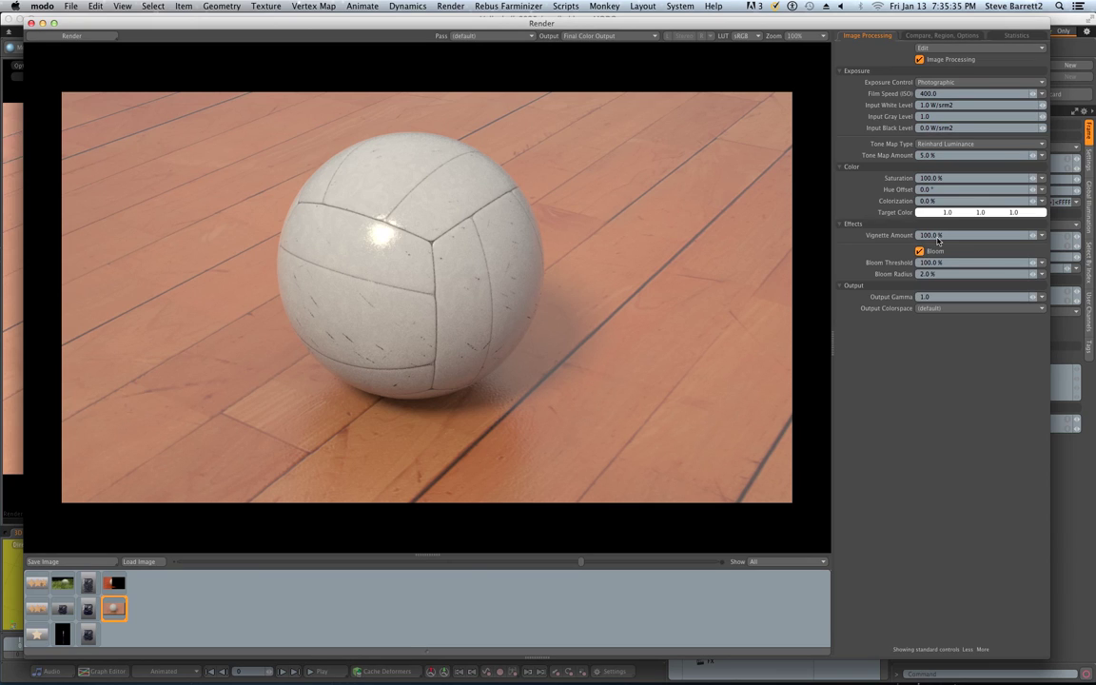
pyautogui.press('super+z')
# Set the rendered image's vignette amount to 200% and its tone map amount to 11%.
pyautogui.click(938, 236)
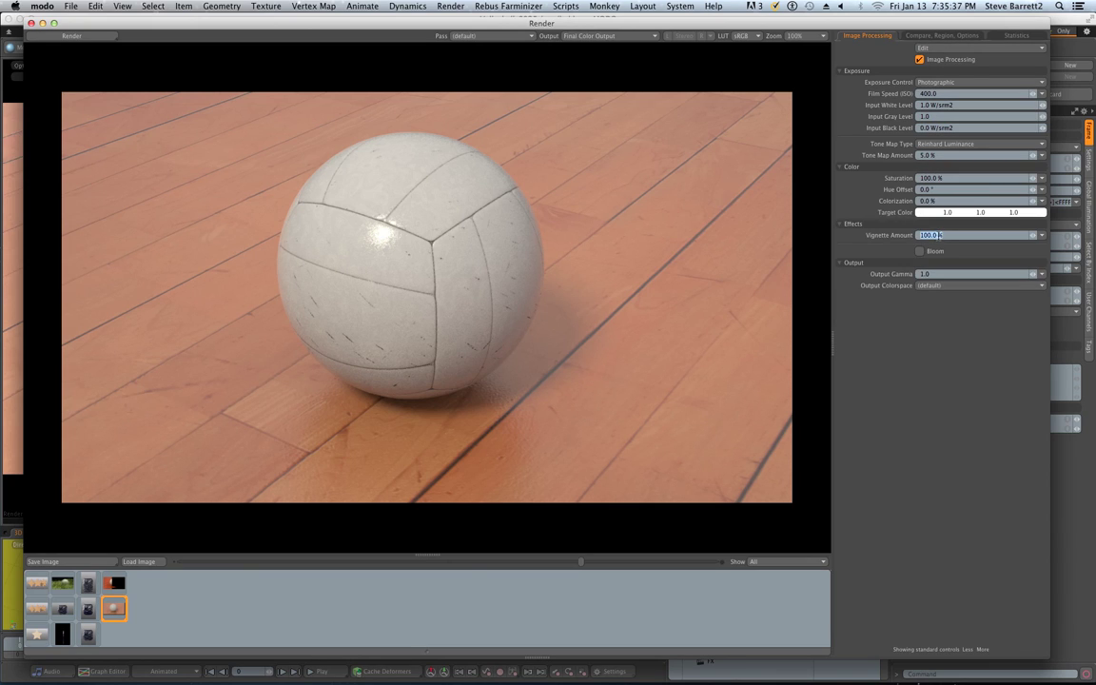
pyautogui.write('200')
pyautogui.press('Return')
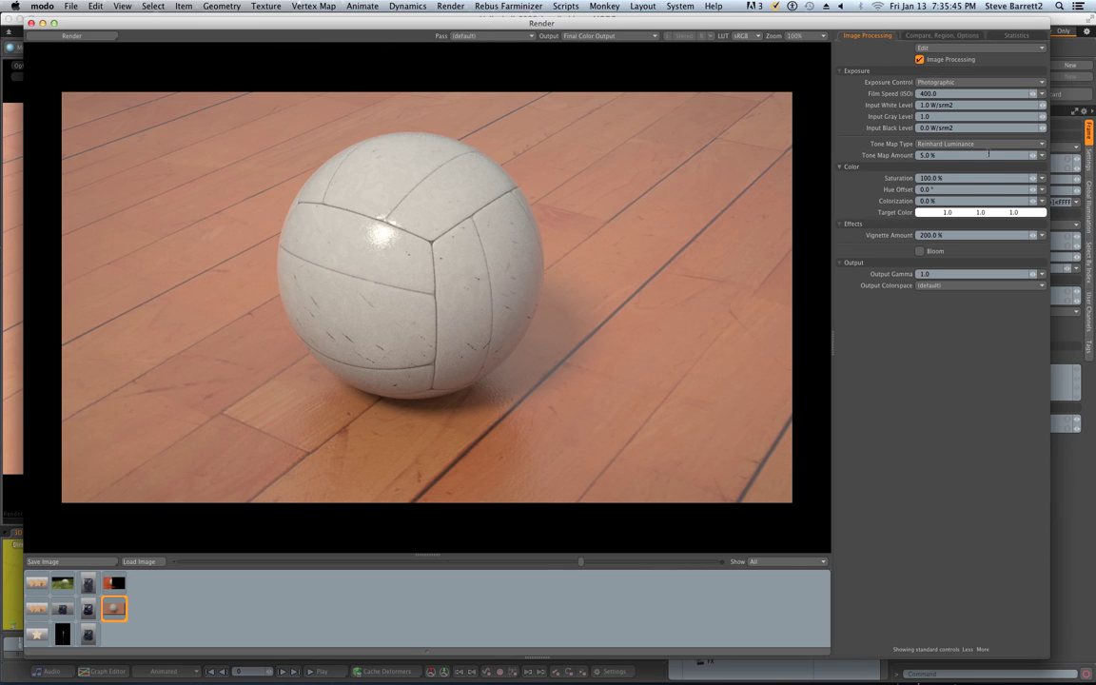
pyautogui.click(943, 154)
pyautogui.write('11')
pyautogui.press('Return')
# Try film speeds of ISO 800, 600 and 500 on the rendered image, and set it back to ISO 400.
pyautogui.click(1042, 94)
pyautogui.click(1043, 103)
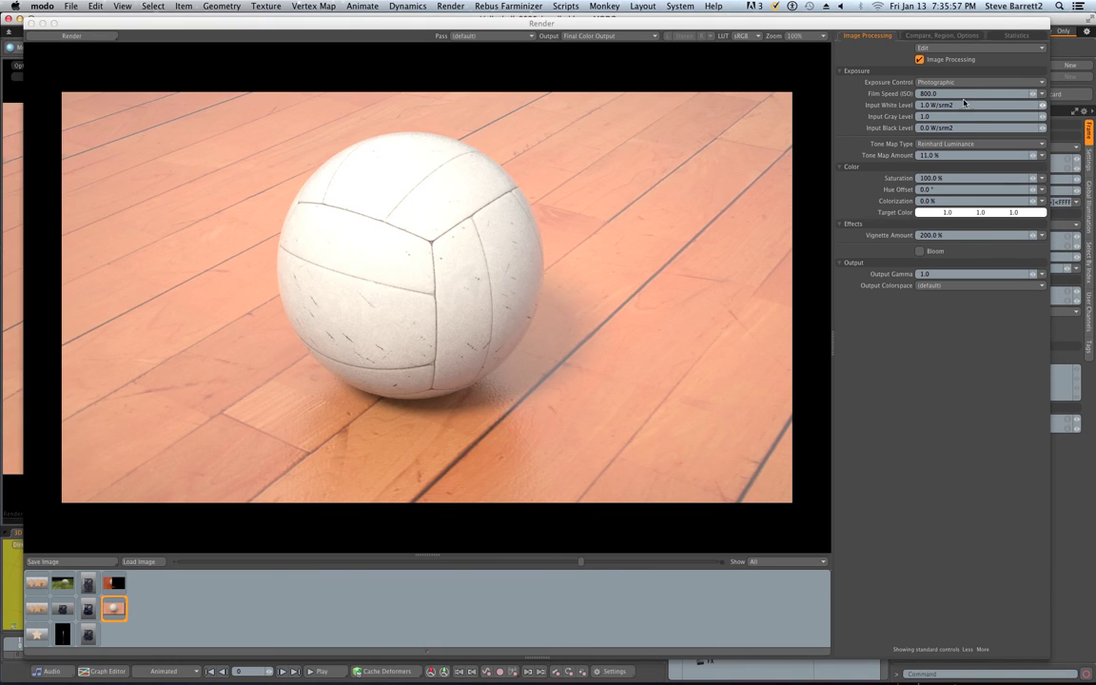
pyautogui.click(953, 93)
pyautogui.write('600')
pyautogui.press('Return')
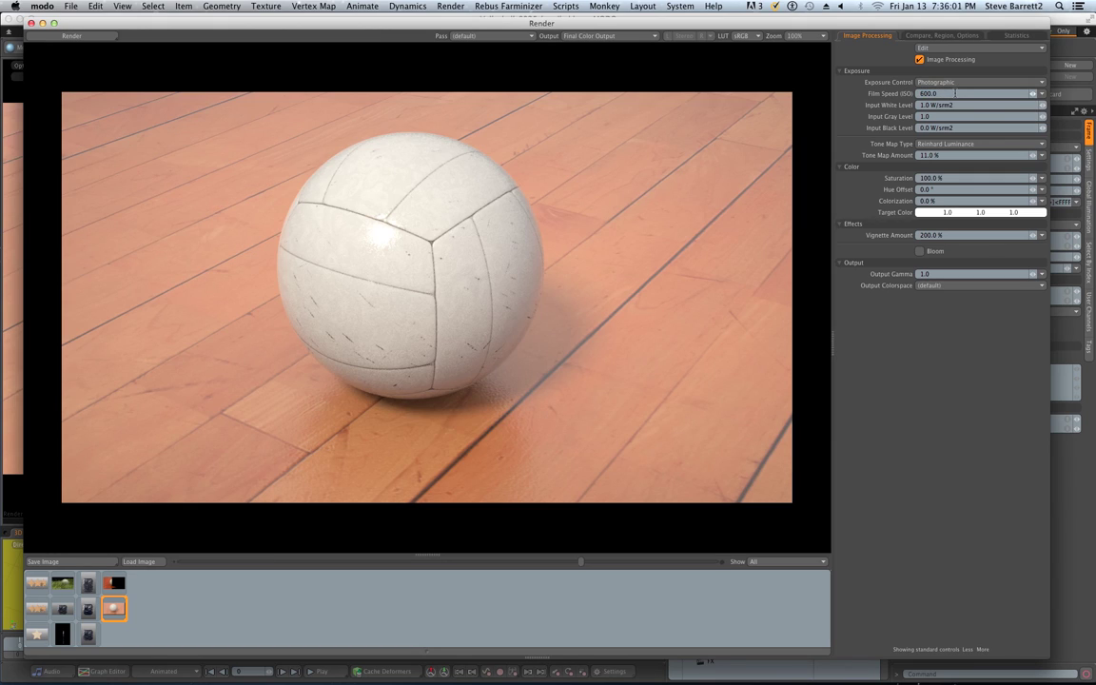
pyautogui.click(958, 93)
pyautogui.write('50')
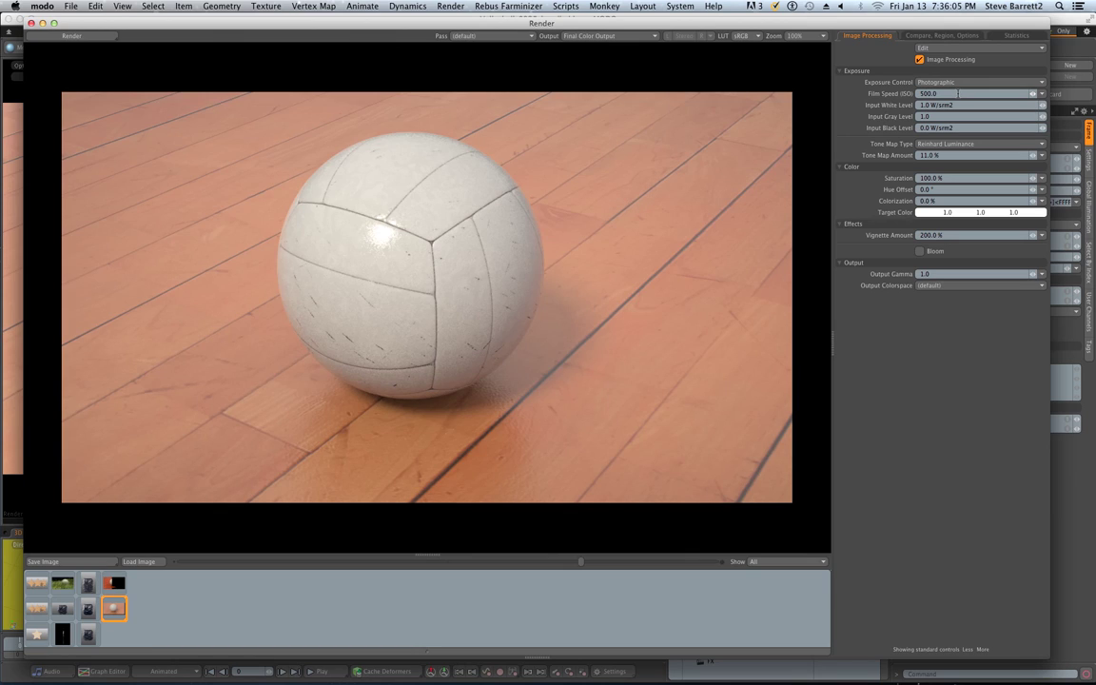
pyautogui.click(951, 93)
pyautogui.write('40')
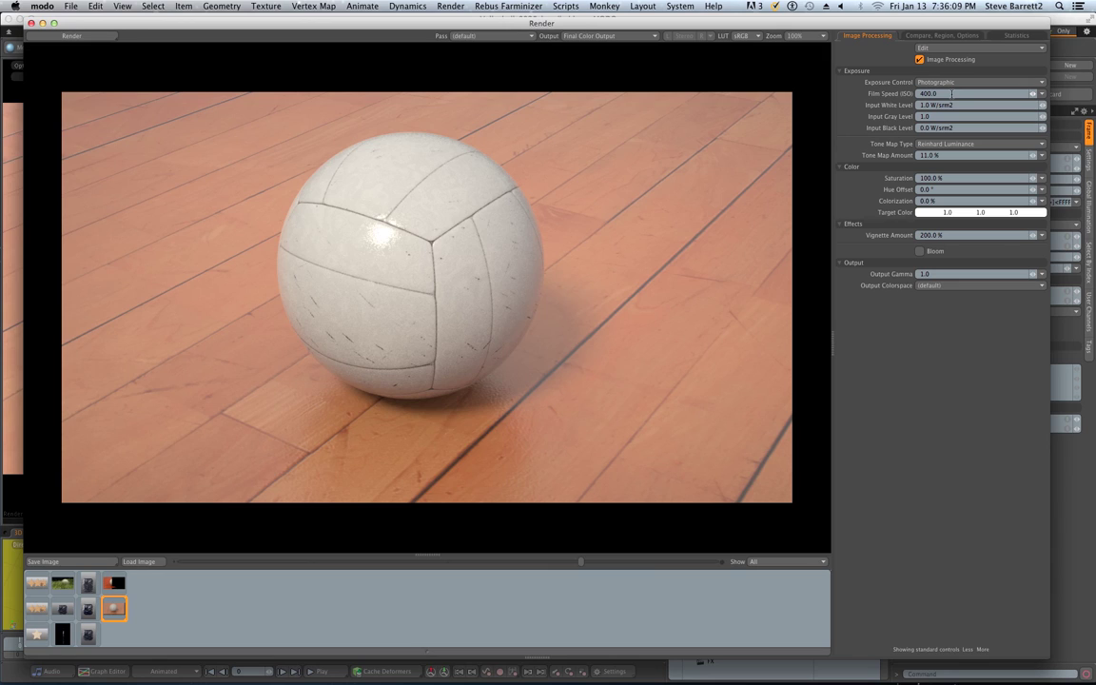